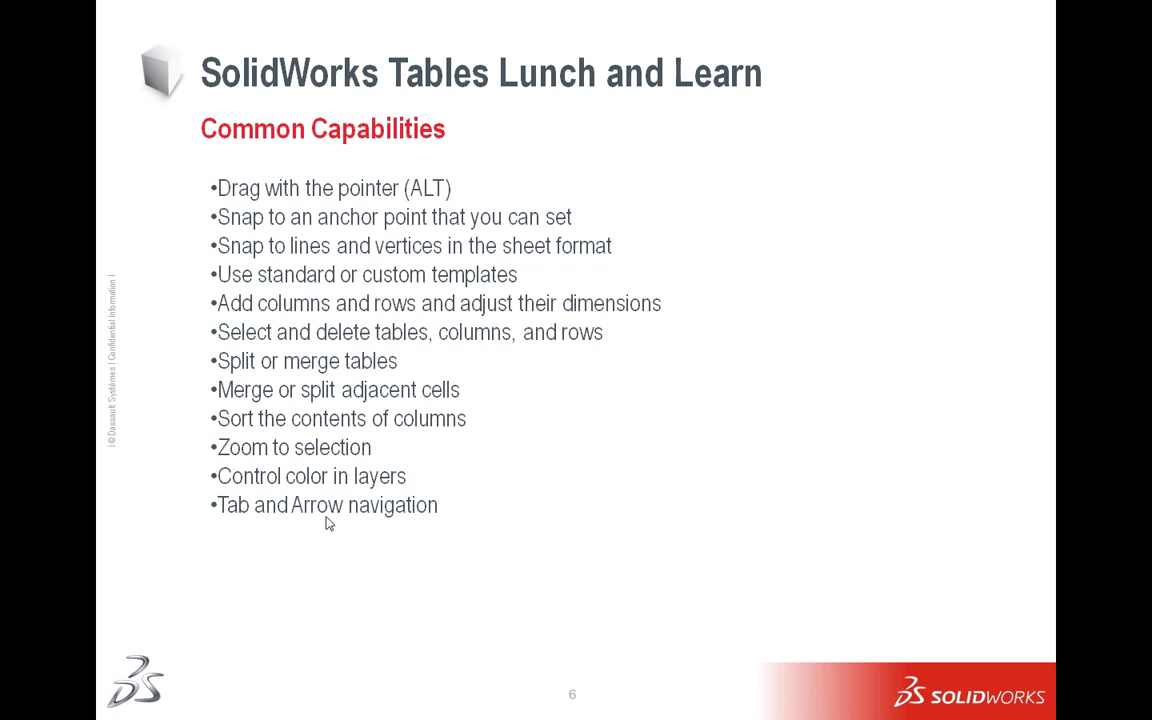
- Switch to SolidWorks and bring the bill of materials on the ordering_balloons sheet into close view
{"action": "key", "text": "alt+Tab"}
{"action": "key", "text": "alt+Tab"}
{"action": "key", "text": "alt+Tab"}
{"action": "key", "text": "alt+Tab"}
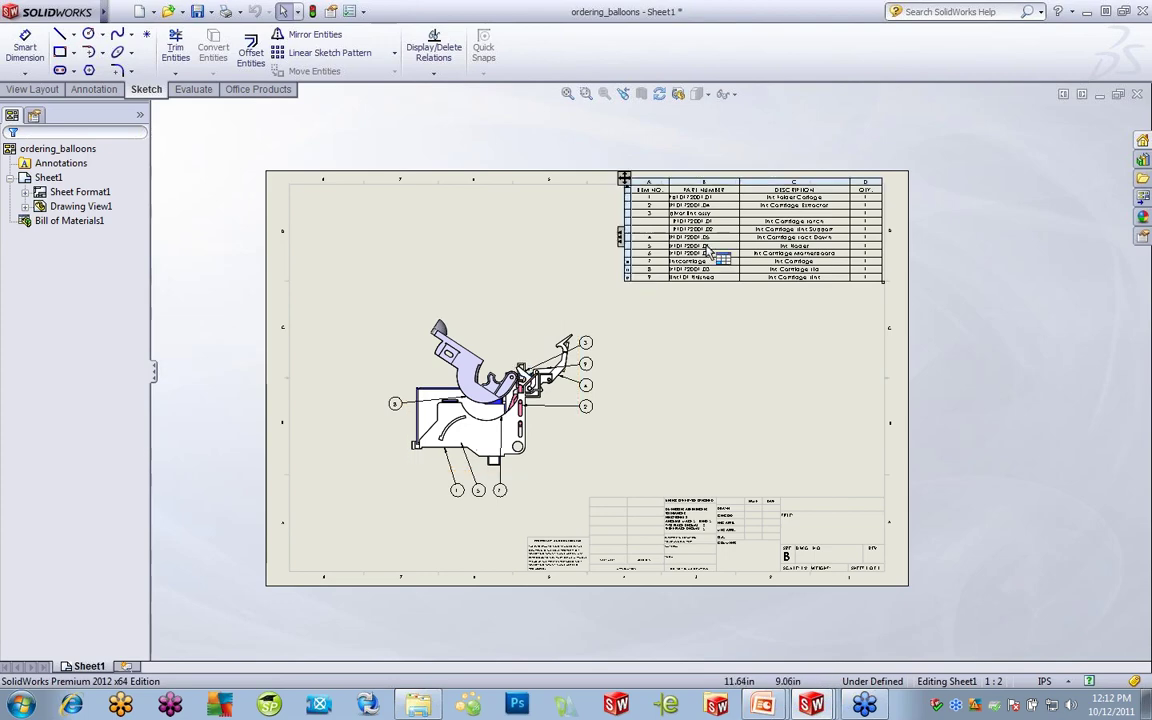
{"action": "scroll", "coordinate": [698, 280], "scroll_direction": "up", "scroll_amount": 5}
{"action": "scroll", "coordinate": [628, 462], "scroll_direction": "up", "scroll_amount": 1}
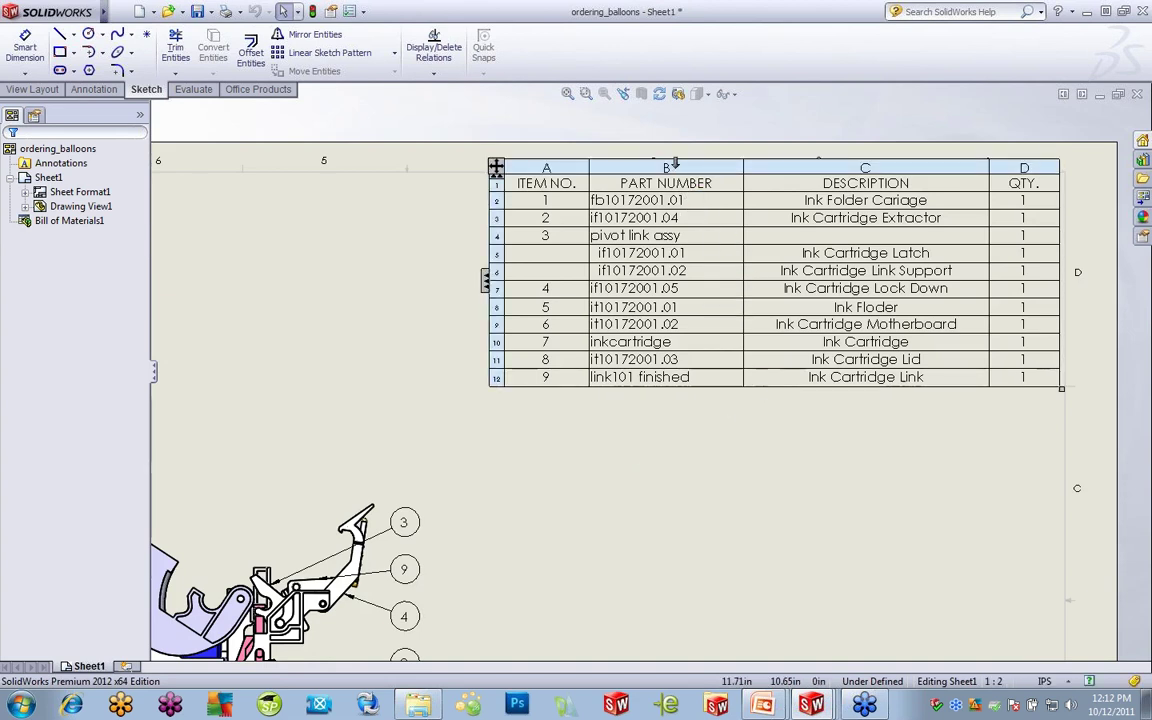
- View the formatting options for the PART NUMBER column, row 2, a part number cell and the whole bill of materials
{"action": "left_click", "coordinate": [640, 167]}
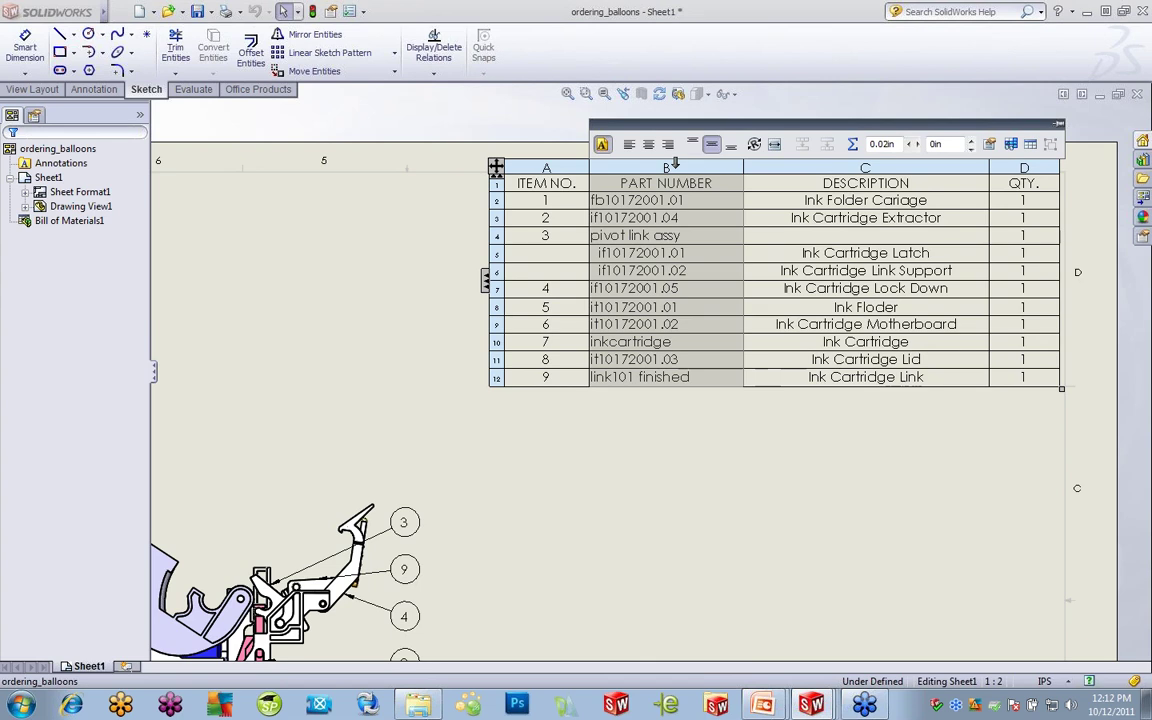
{"action": "left_click", "coordinate": [493, 201]}
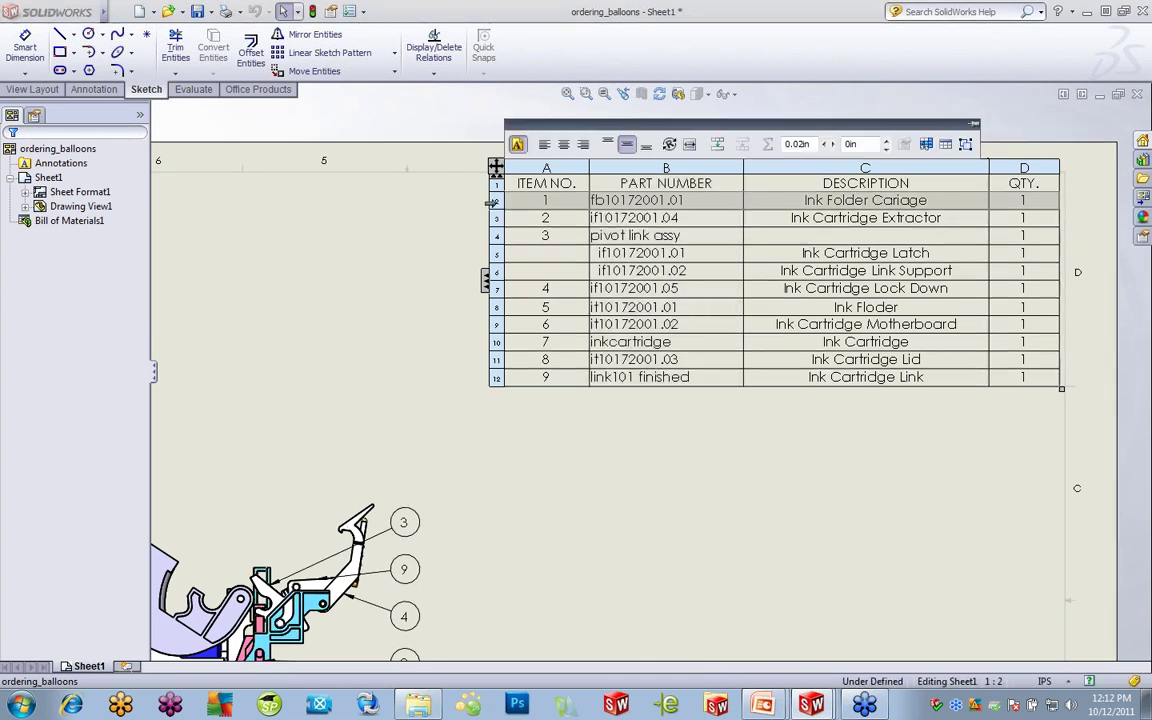
{"action": "left_click", "coordinate": [605, 221]}
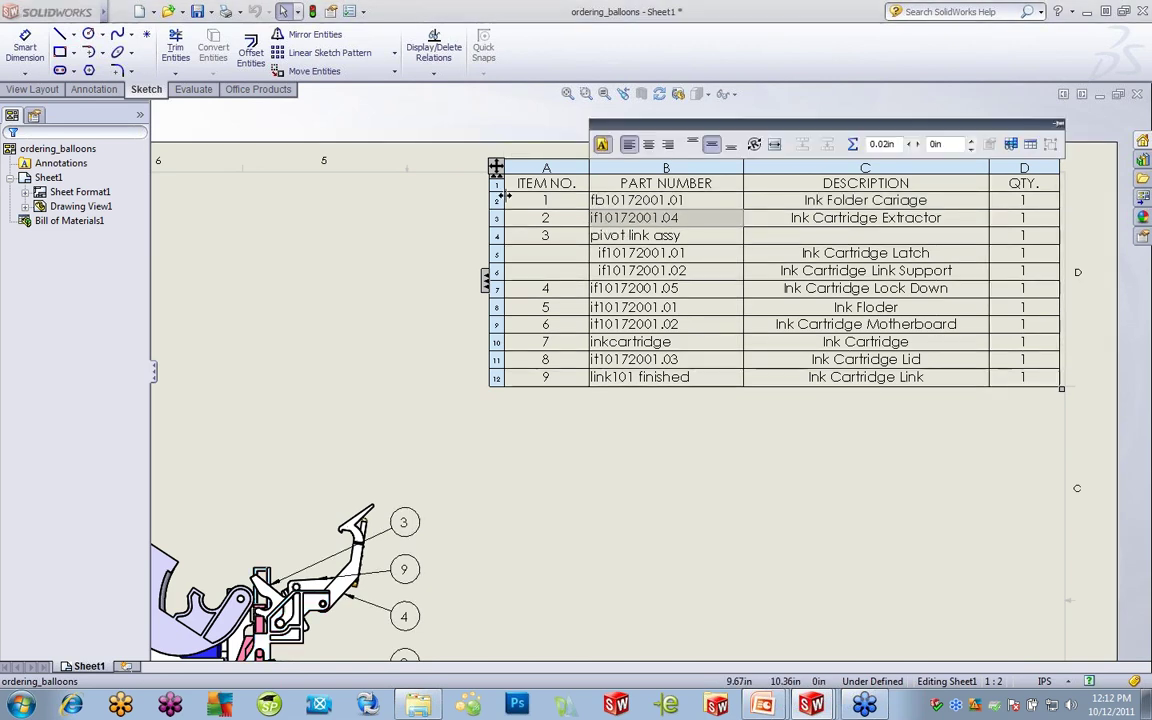
{"action": "left_click", "coordinate": [496, 166]}
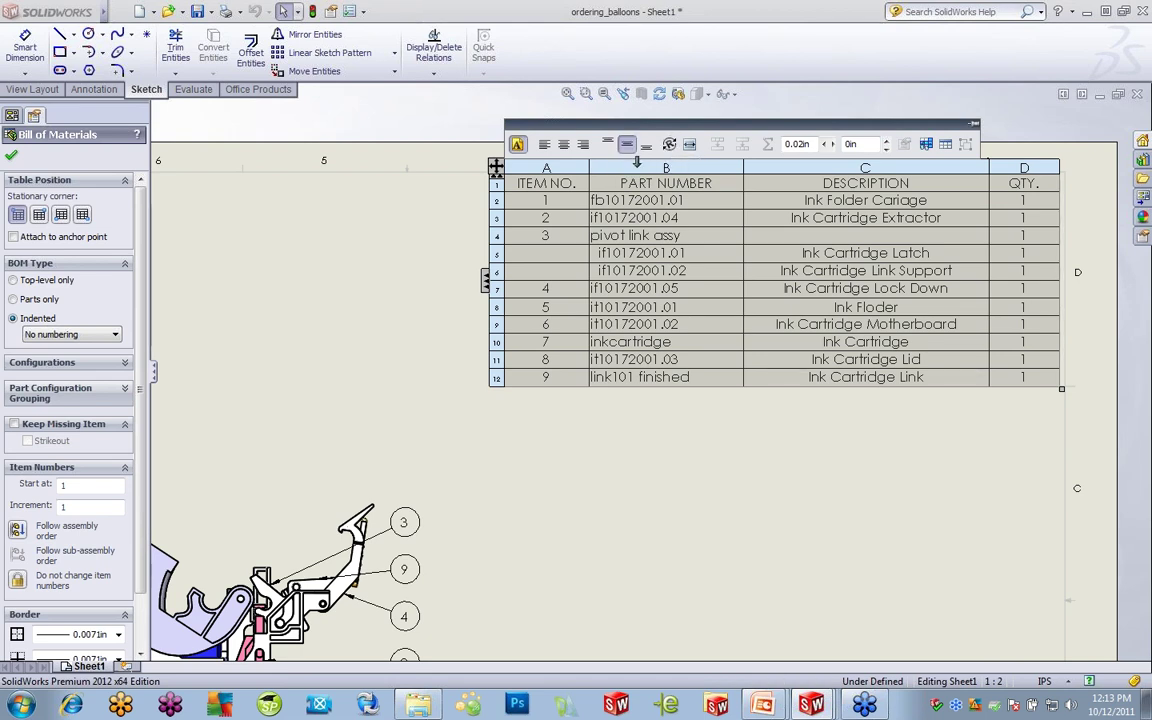
- Cycle the PART NUMBER header cell's text through its vertical orientations and back to horizontal
{"action": "left_click", "coordinate": [636, 165]}
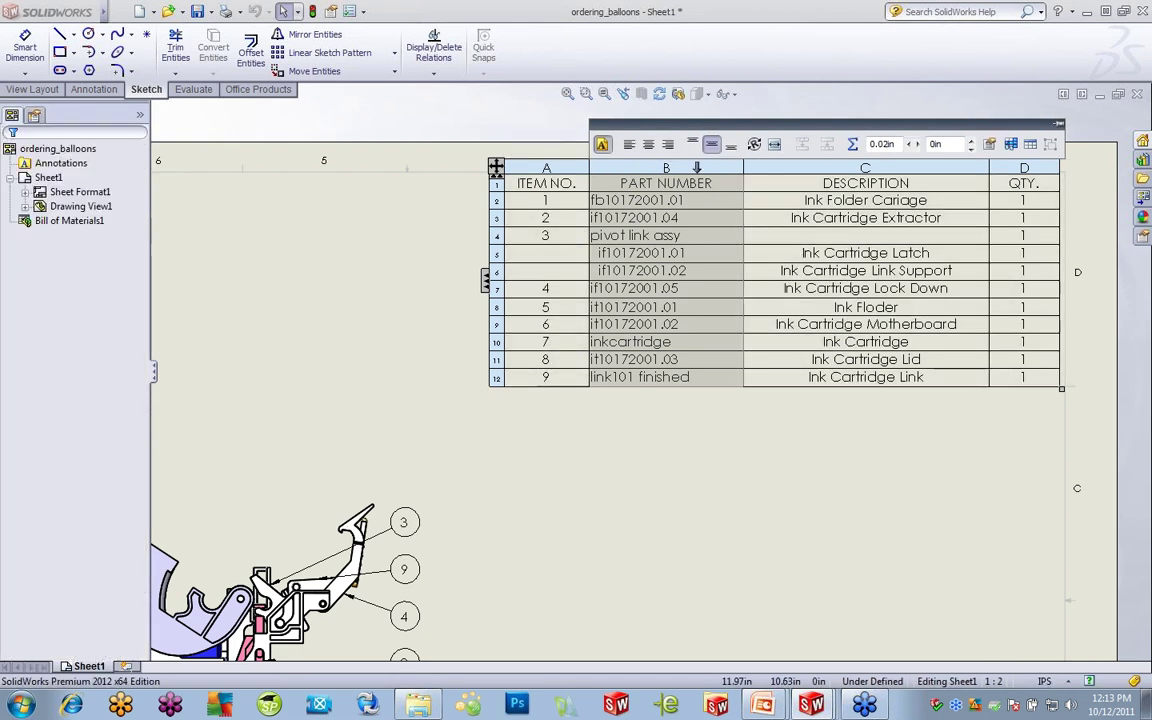
{"action": "left_click", "coordinate": [621, 180]}
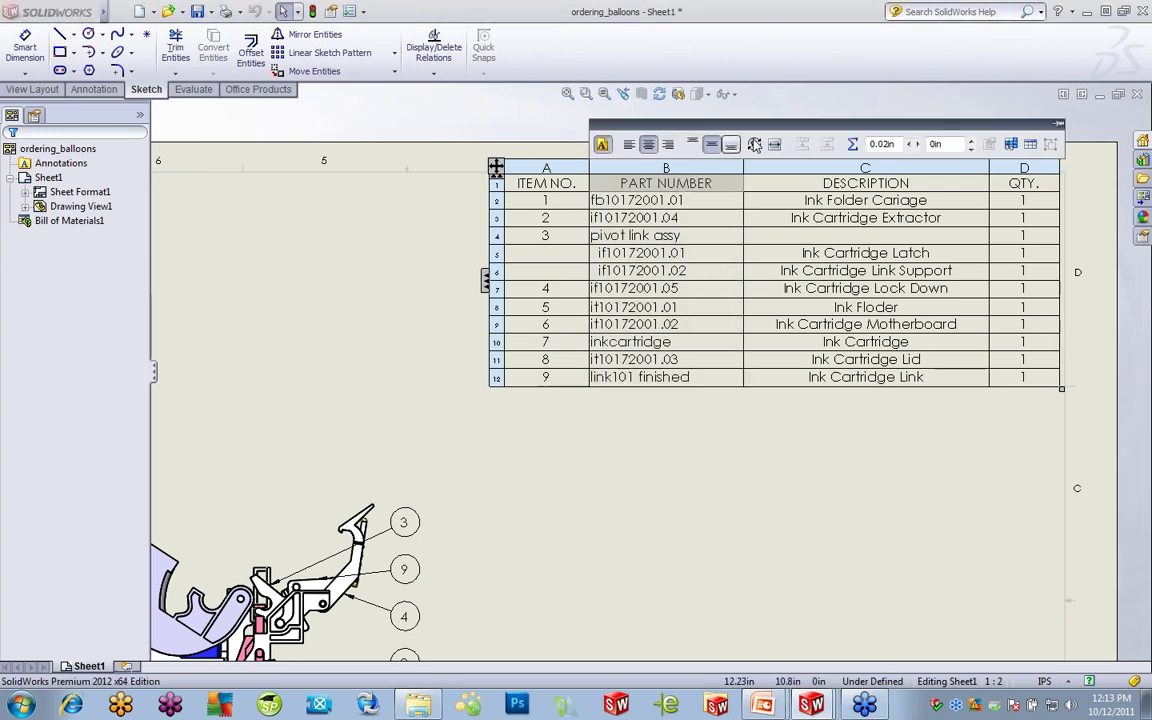
{"action": "left_click", "coordinate": [754, 145]}
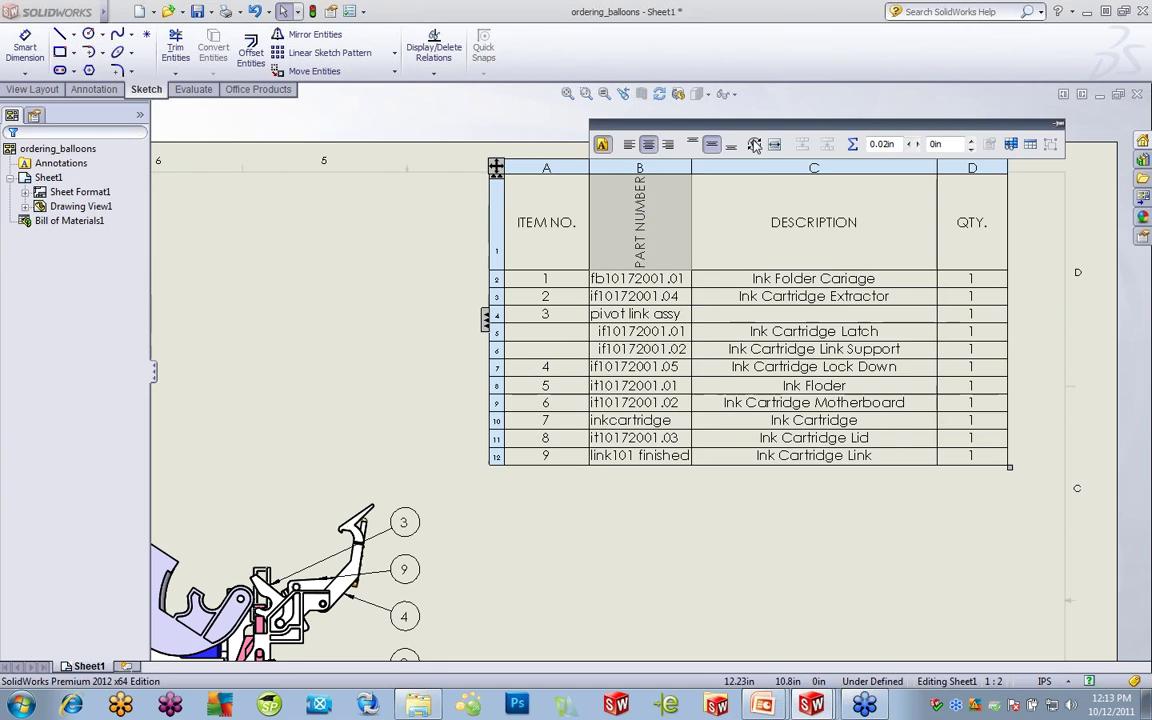
{"action": "left_click", "coordinate": [754, 145]}
{"action": "left_click", "coordinate": [754, 145]}
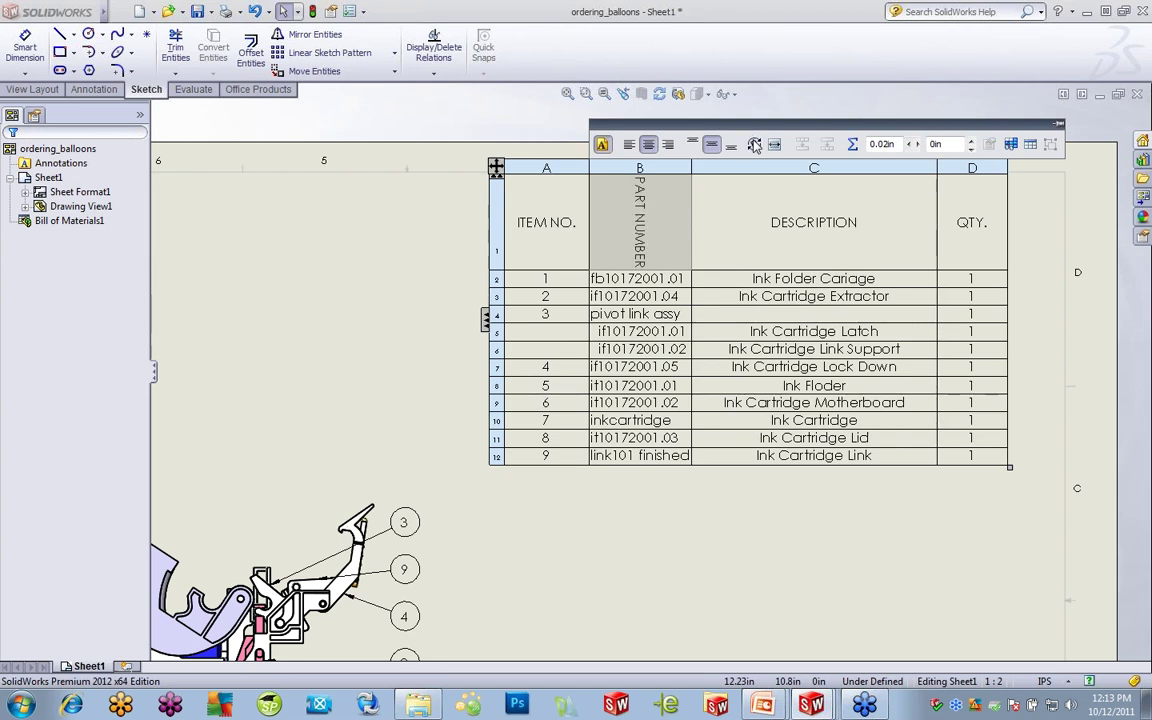
{"action": "left_click", "coordinate": [754, 145]}
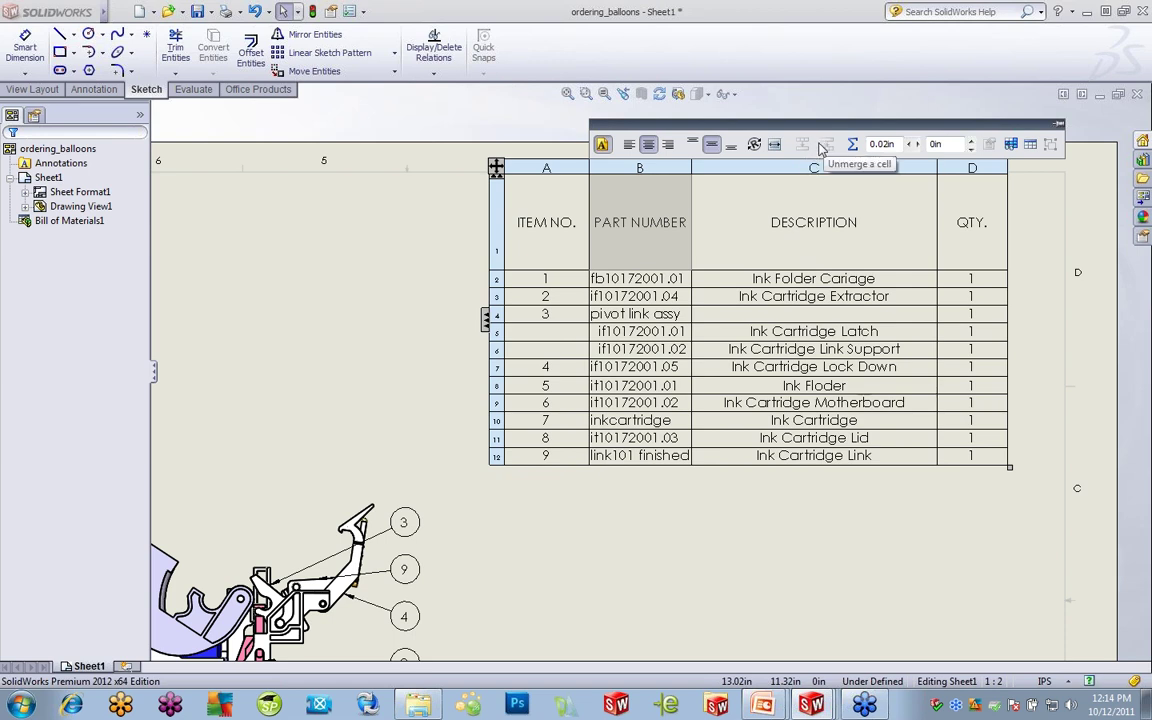
- Select the Ink Cartridge Latch description cell with the empty cell above it to view the multi-cell table options
{"action": "key", "text": "Escape"}
{"action": "left_click", "coordinate": [820, 335]}
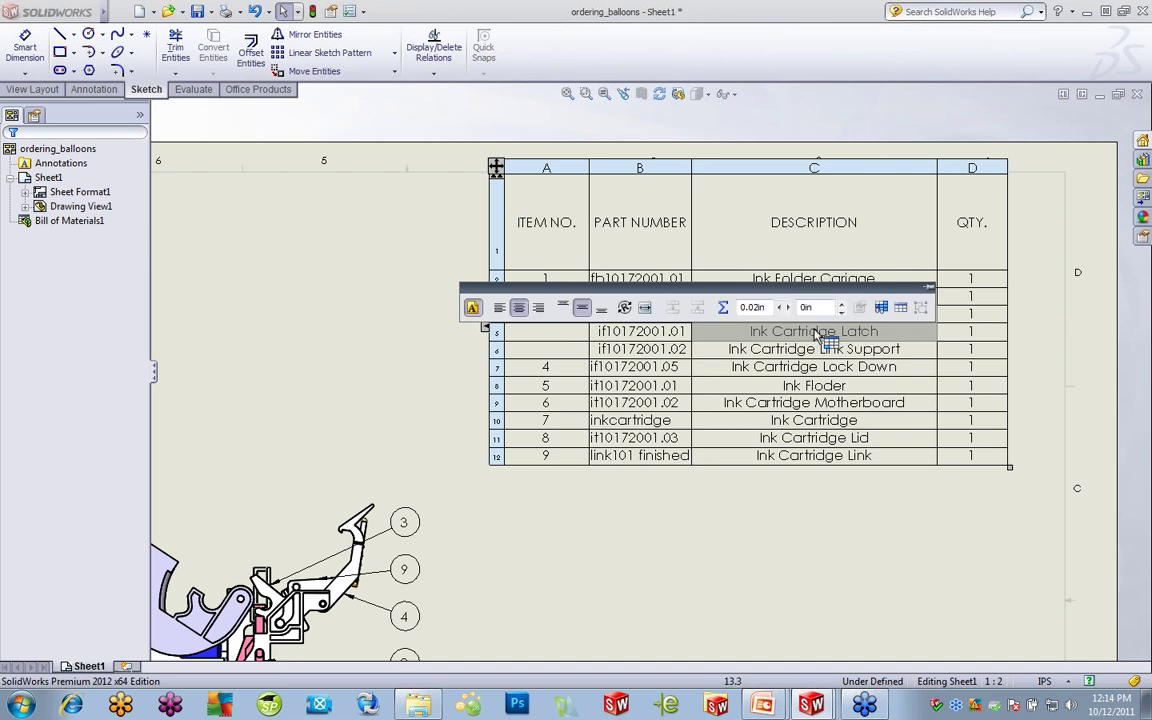
{"action": "left_click_drag", "start_coordinate": [871, 291], "coordinate": [838, 190]}
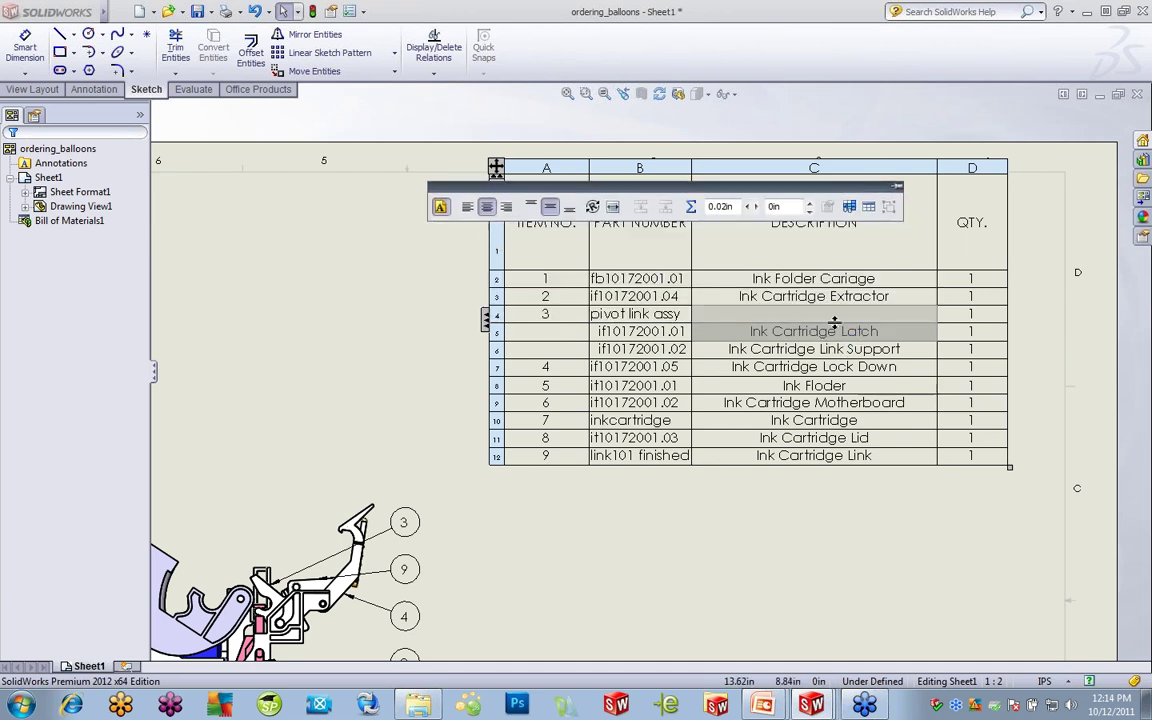
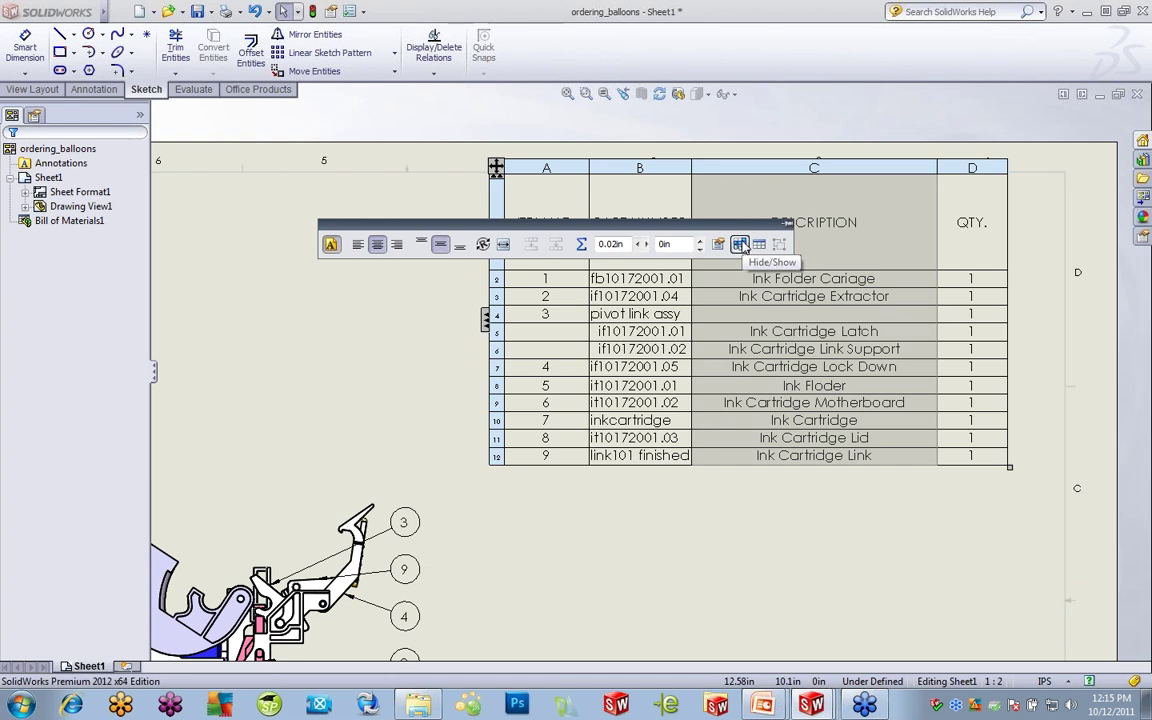
- Hide the DESCRIPTION column in the bill of materials, leaving the QTY. column shown
{"action": "left_click", "coordinate": [741, 245]}
{"action": "left_click_drag", "start_coordinate": [694, 227], "coordinate": [490, 172]}
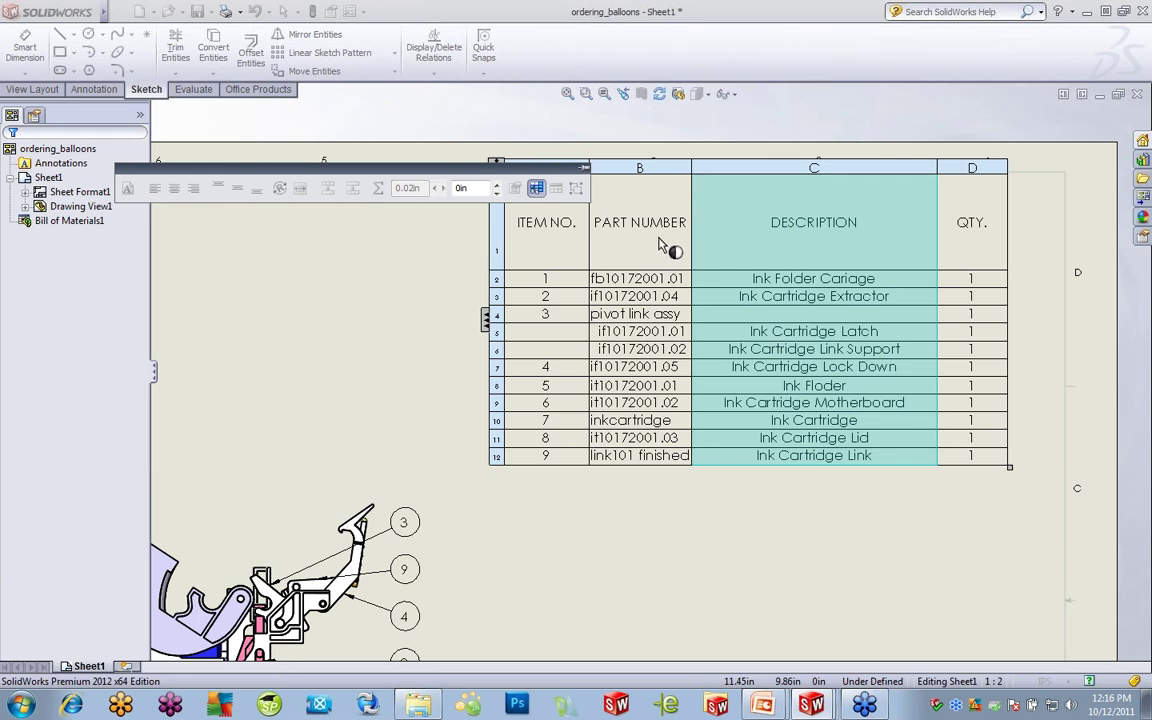
{"action": "left_click", "coordinate": [973, 170], "text": "ctrl"}
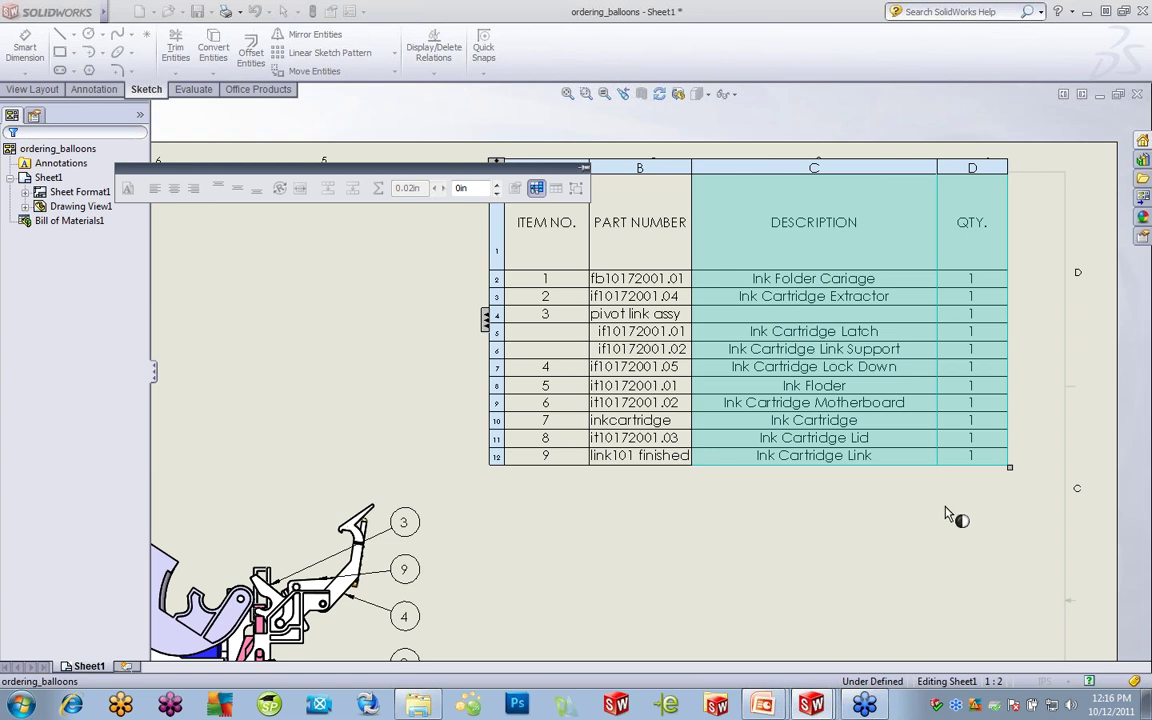
{"action": "left_click", "coordinate": [972, 176], "text": "ctrl"}
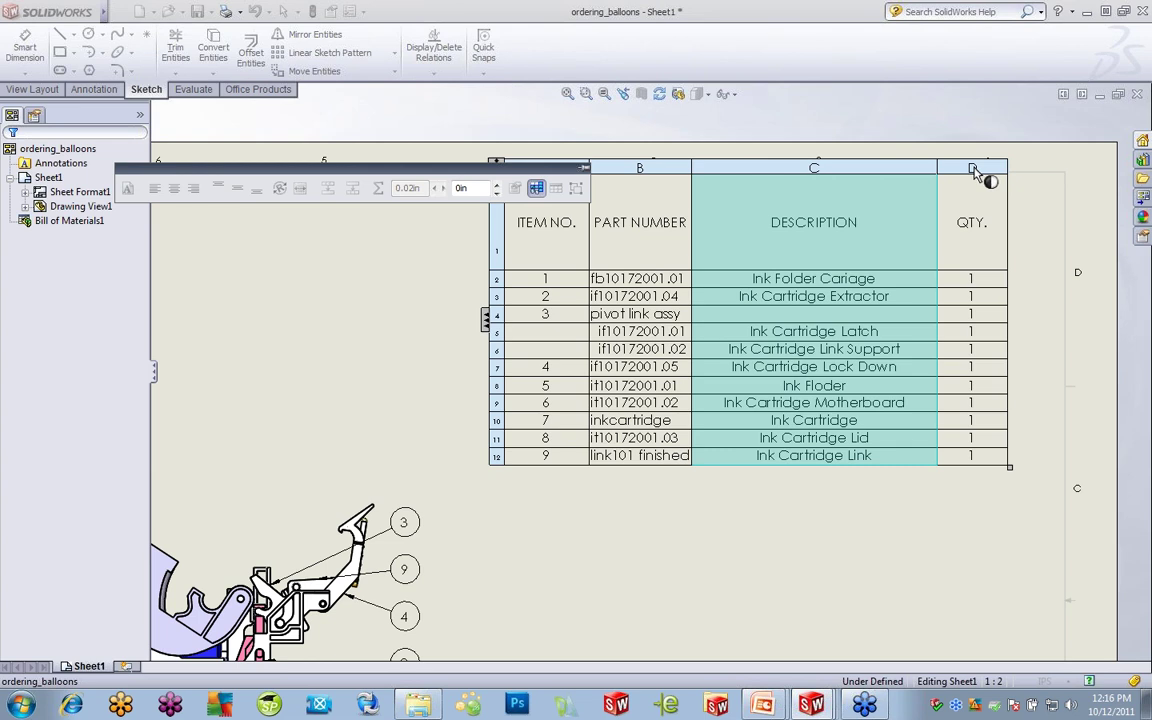
{"action": "left_click", "coordinate": [537, 195]}
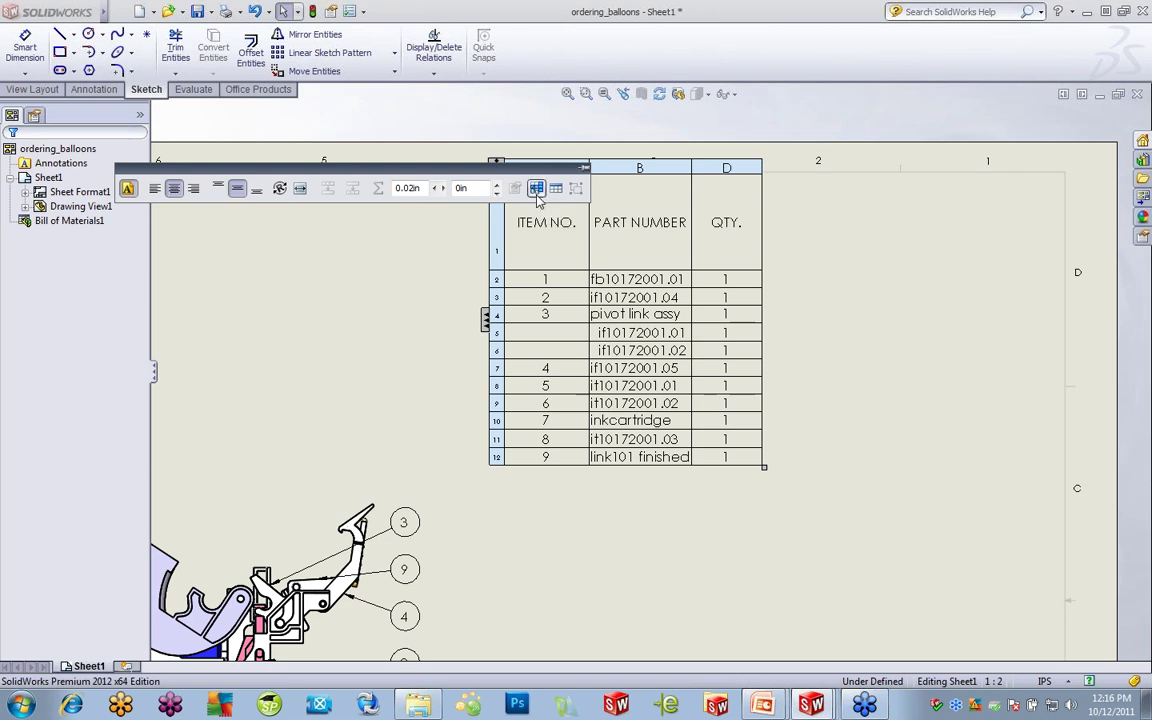
- Show the hidden DESCRIPTION column in the bill of materials again
{"action": "left_click", "coordinate": [537, 195]}
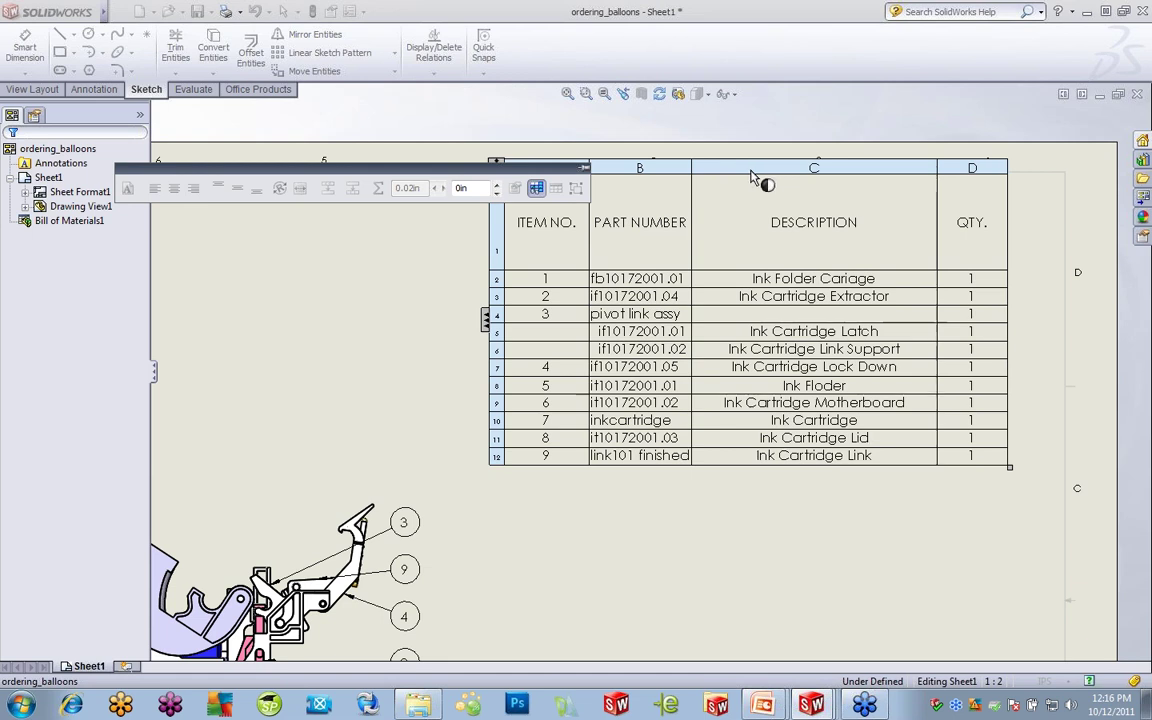
{"action": "left_click", "coordinate": [536, 189]}
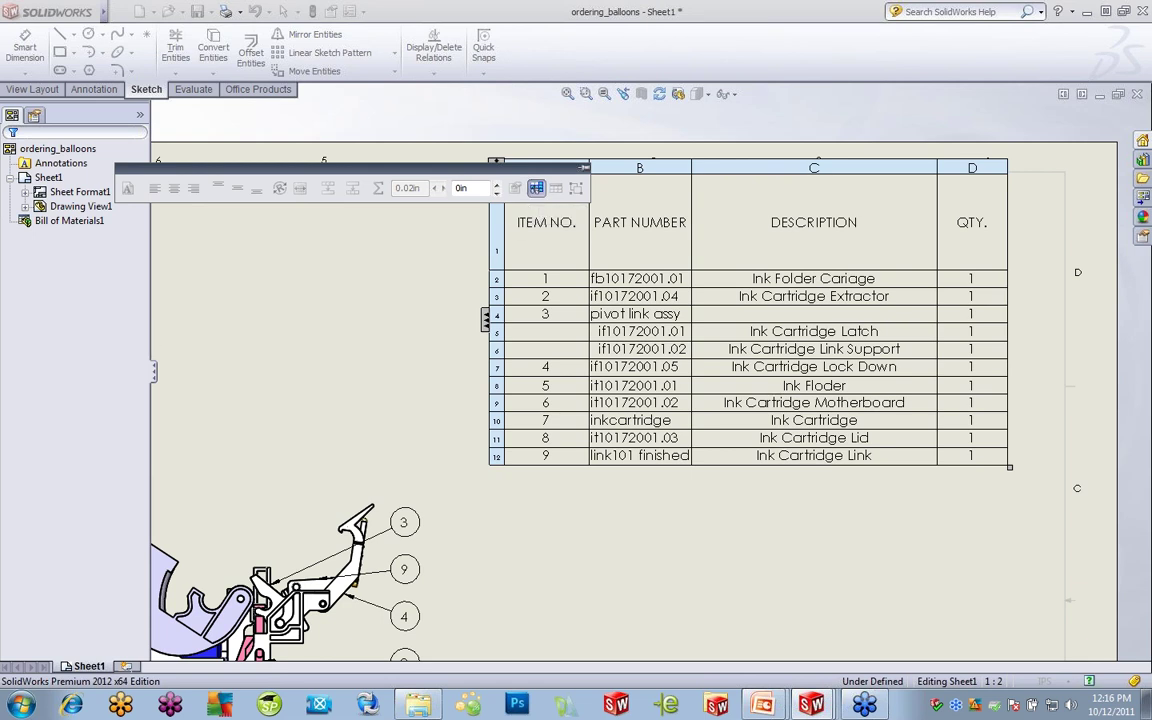
{"action": "left_click", "coordinate": [537, 188]}
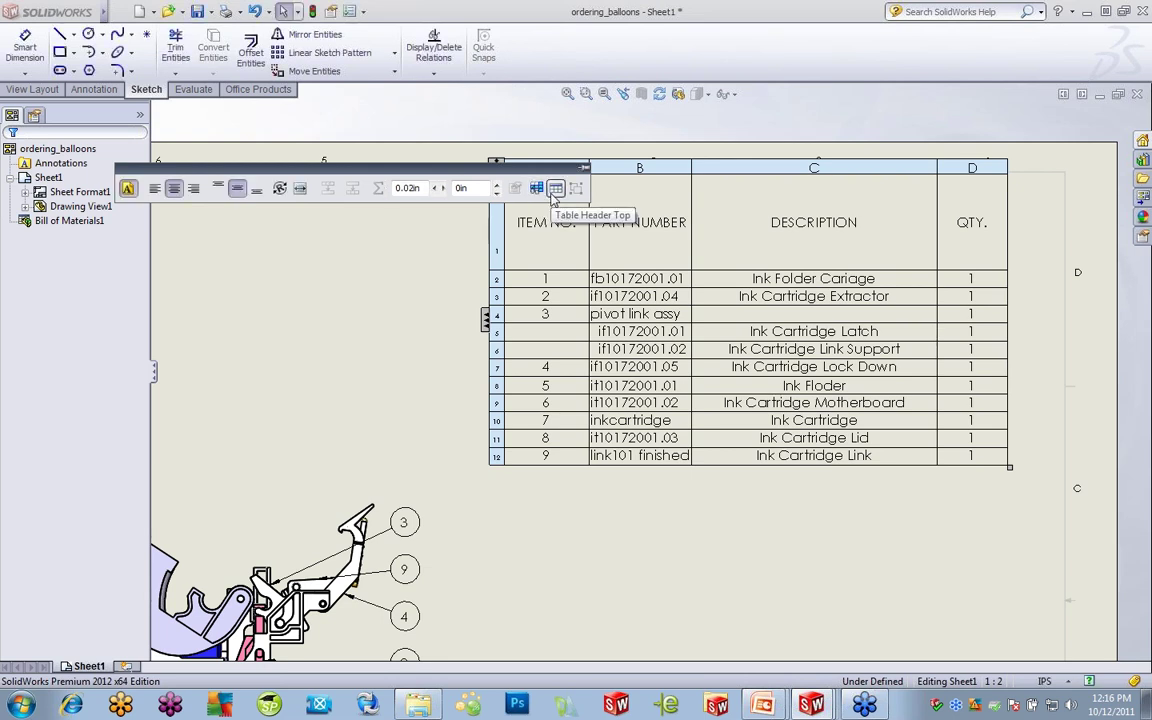
- Switch the bill of materials header between top and bottom, ending with the header at the bottom
{"action": "left_click", "coordinate": [555, 189]}
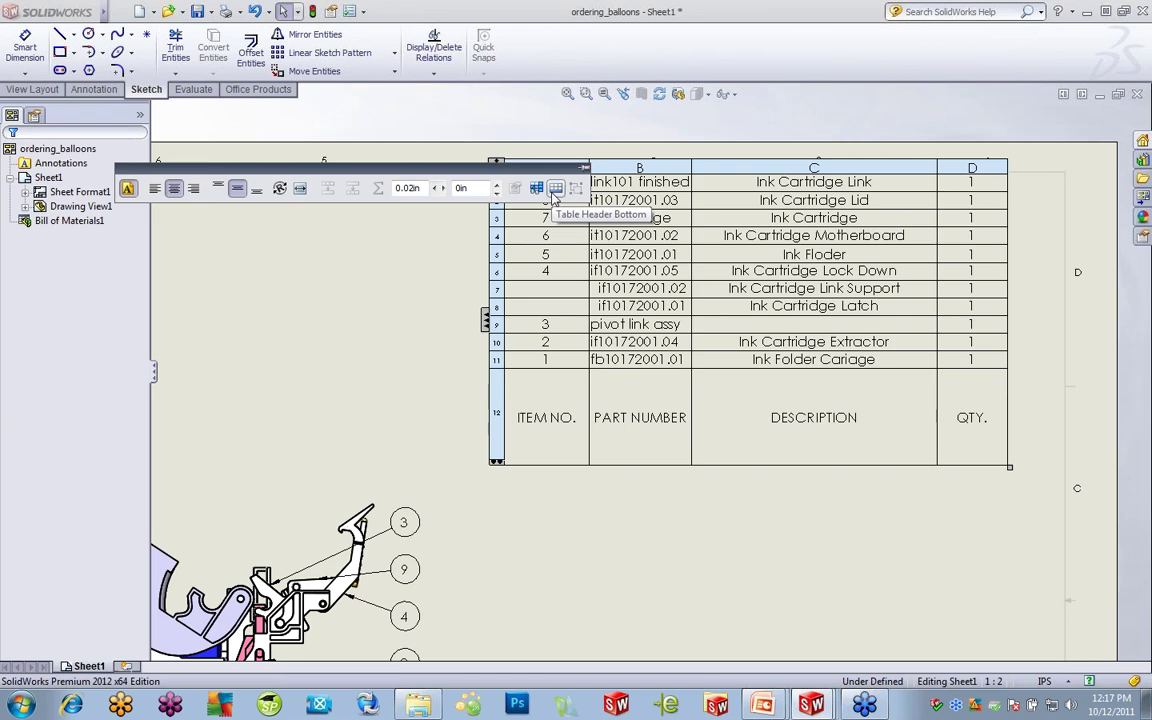
{"action": "left_click", "coordinate": [555, 189]}
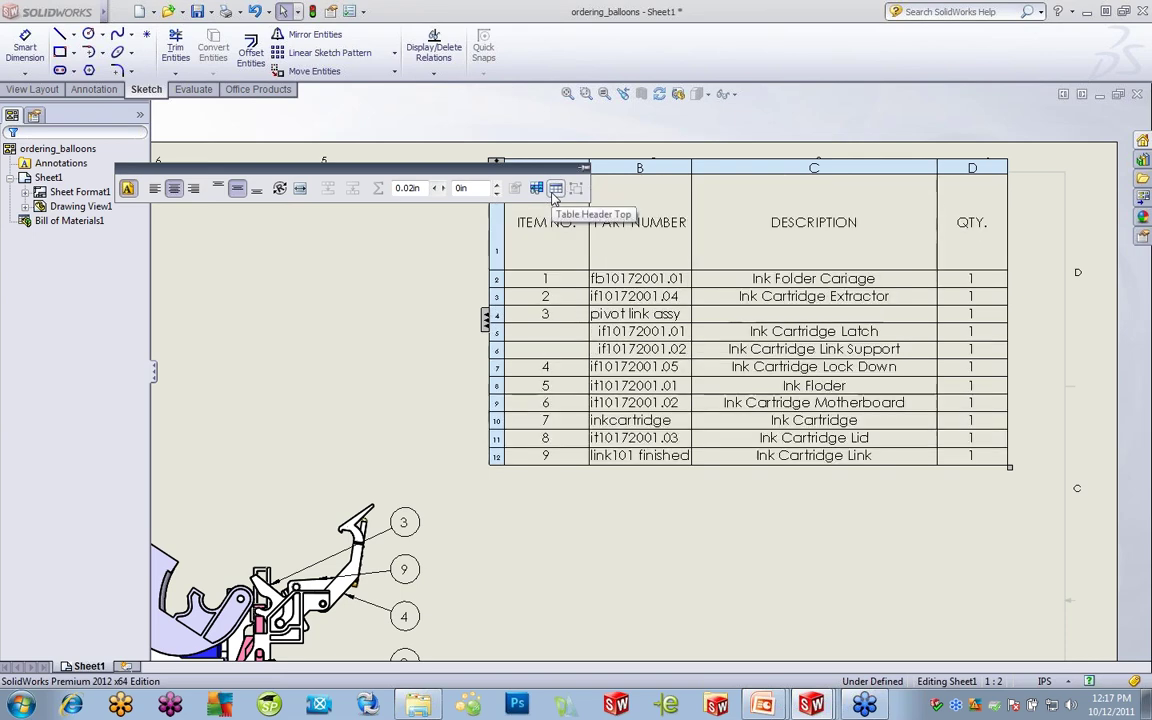
{"action": "left_click", "coordinate": [555, 189]}
{"action": "left_click", "coordinate": [555, 189]}
{"action": "left_click", "coordinate": [555, 189]}
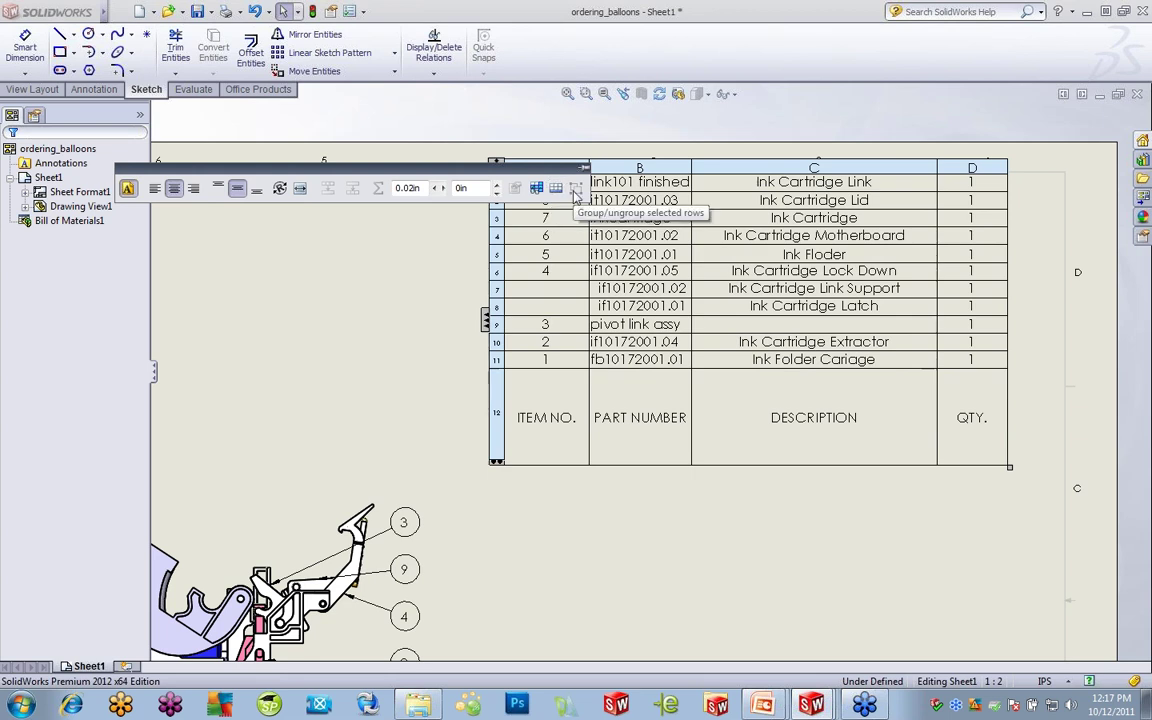
- Try grouping rows 6 and 7, the Ink Cartridge Lock Down and Link Support rows, in the bill of materials
{"action": "left_click", "coordinate": [549, 323]}
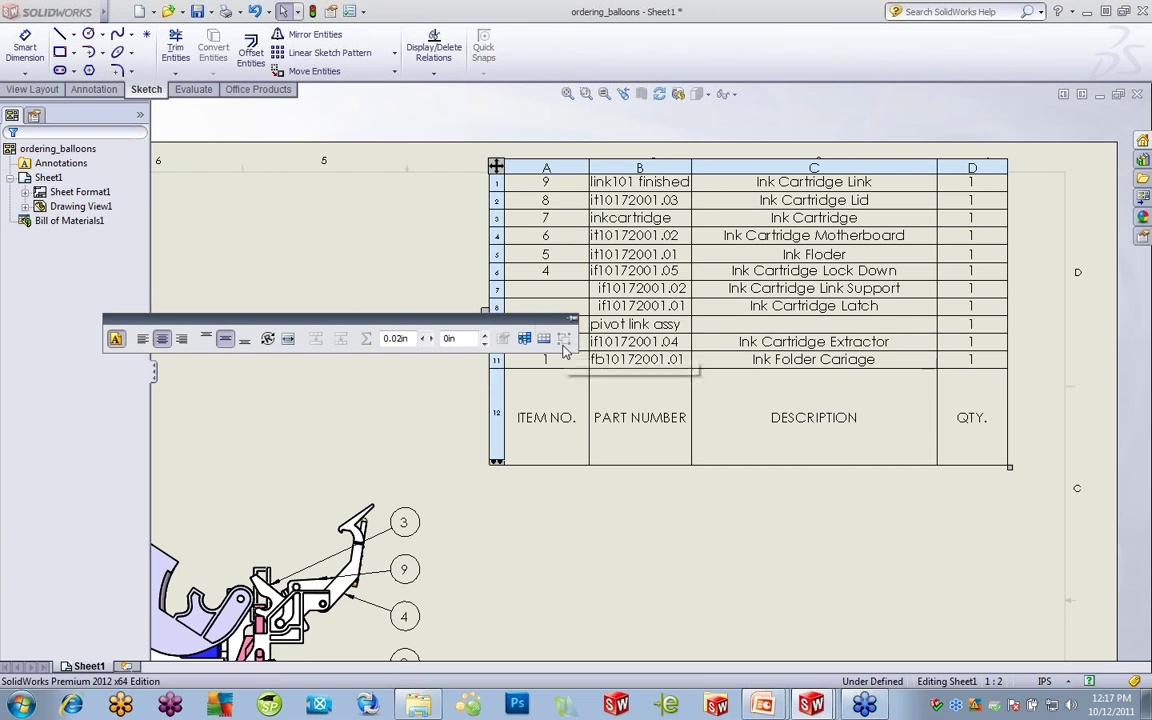
{"action": "left_click", "coordinate": [492, 271]}
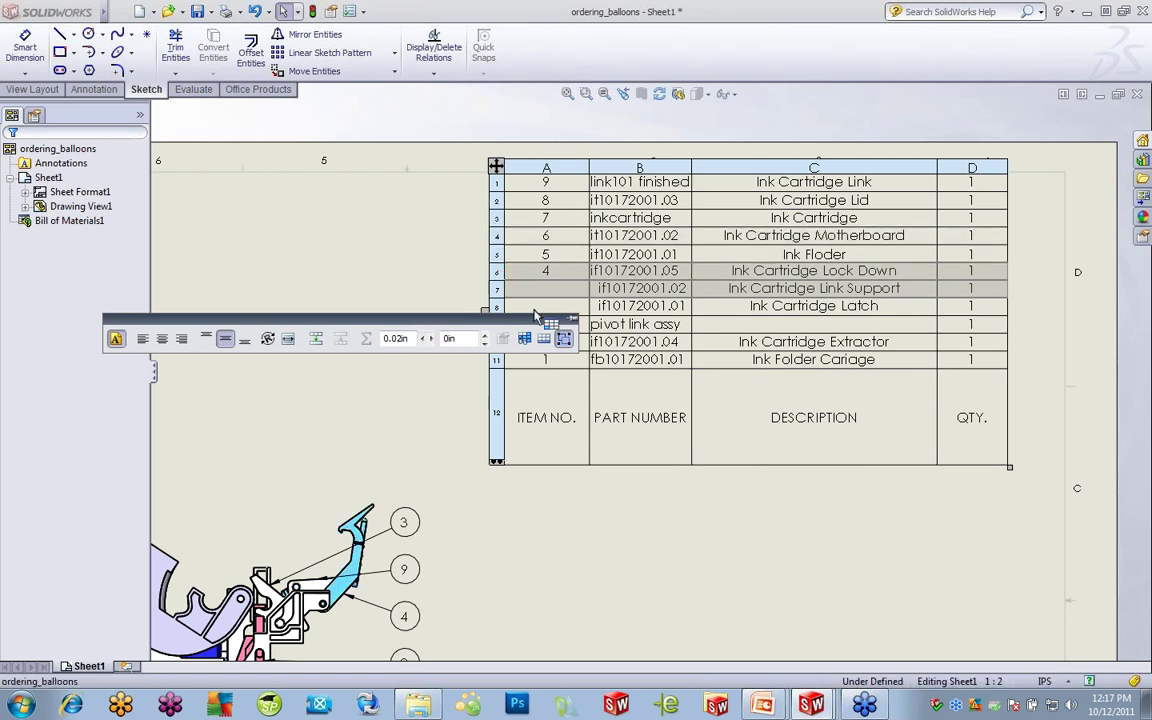
{"action": "left_click", "coordinate": [437, 420]}
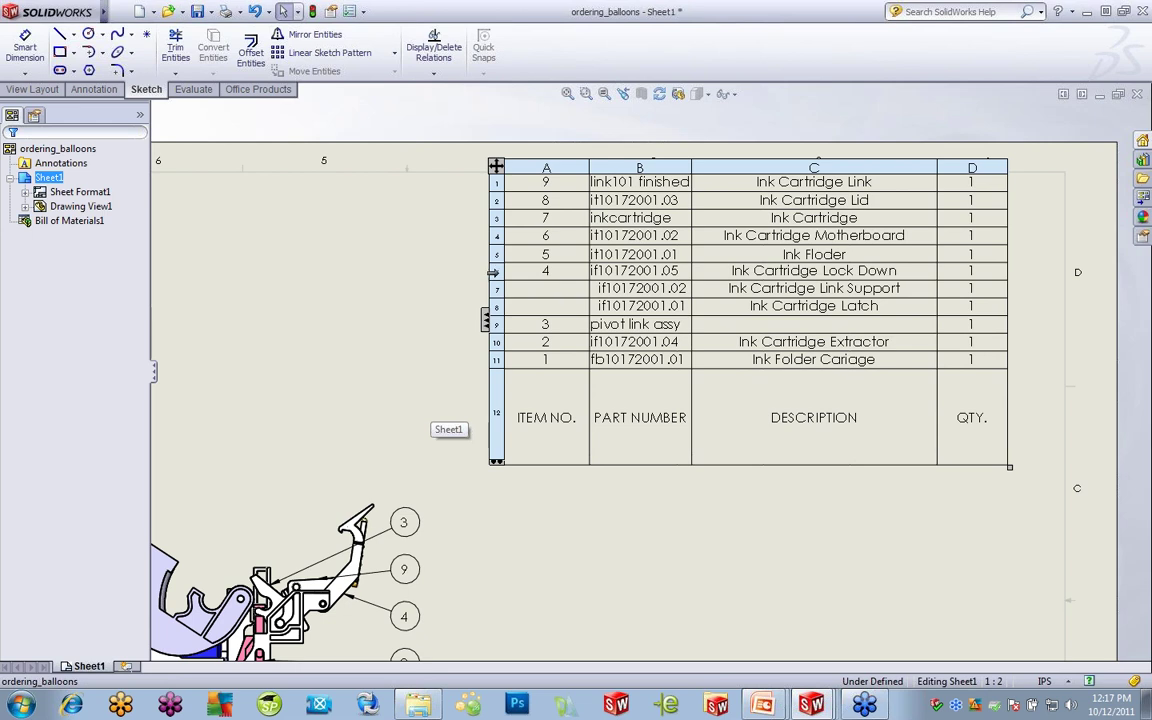
{"action": "left_click", "coordinate": [495, 271]}
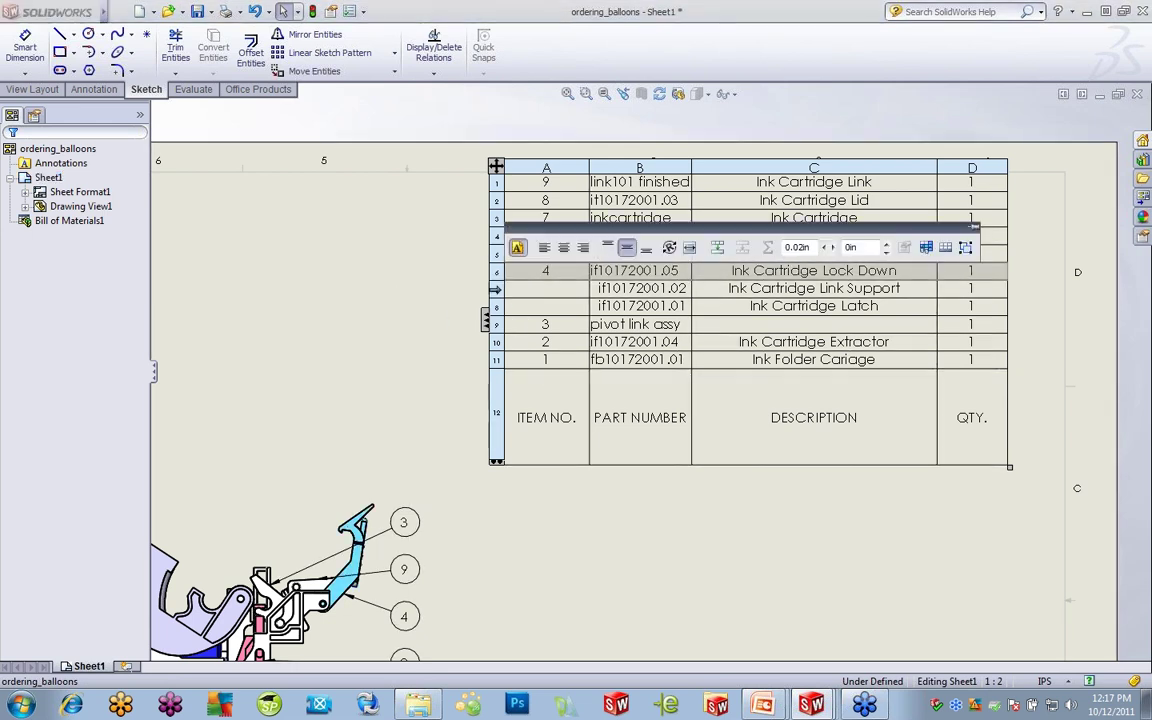
{"action": "left_click", "coordinate": [495, 289]}
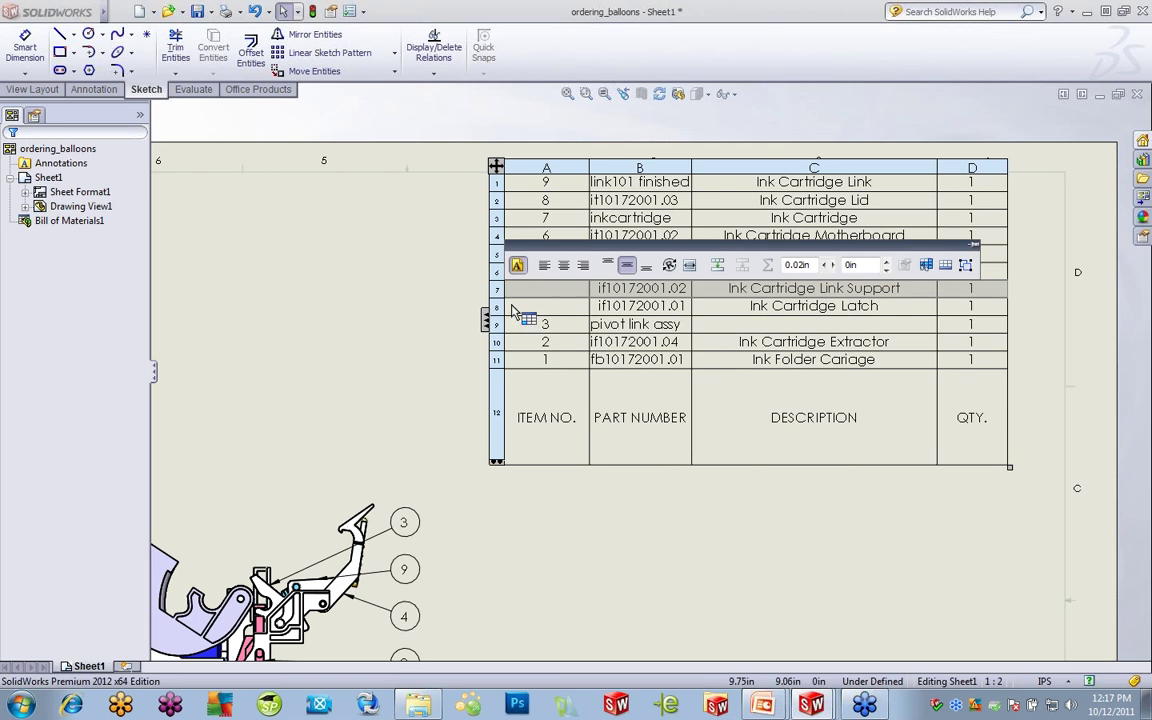
{"action": "left_click", "coordinate": [966, 265]}
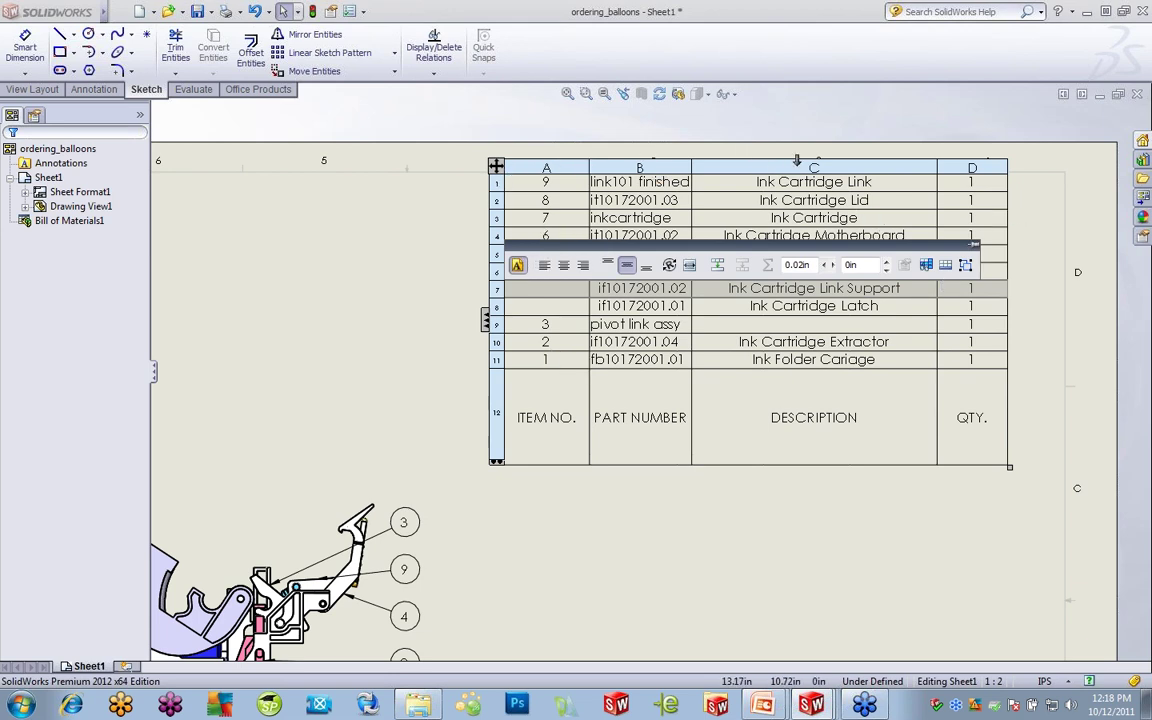
{"action": "left_click_drag", "start_coordinate": [877, 253], "coordinate": [590, 172]}
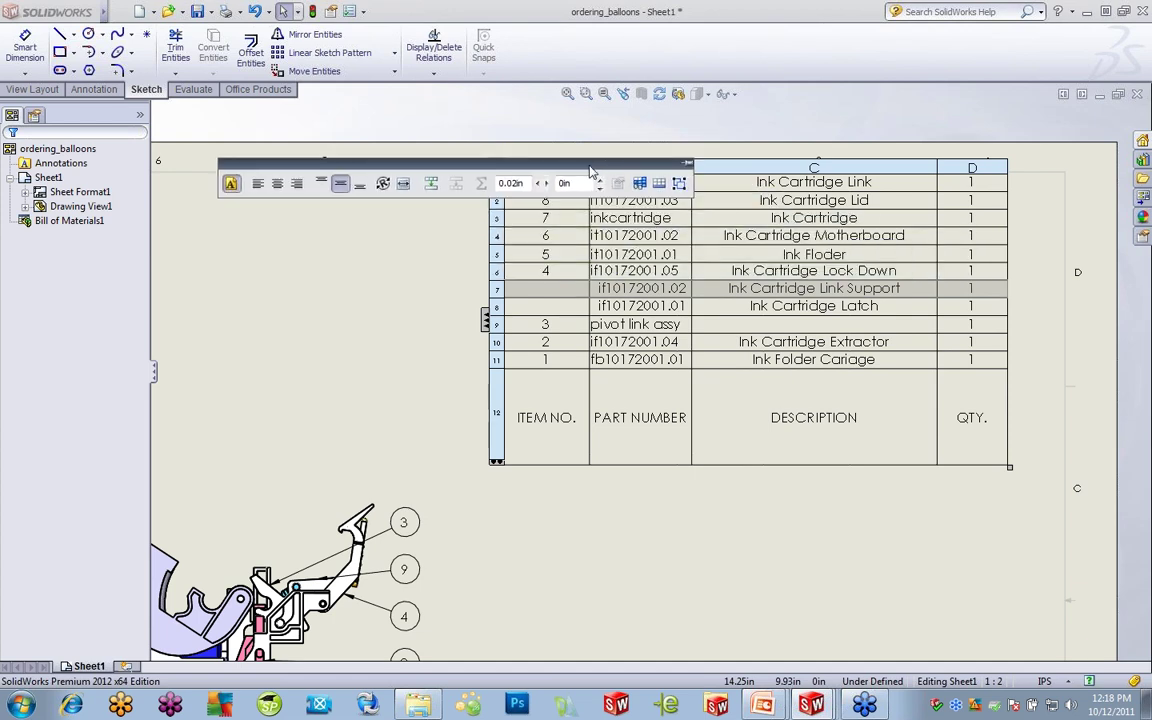
{"action": "left_click", "coordinate": [432, 308]}
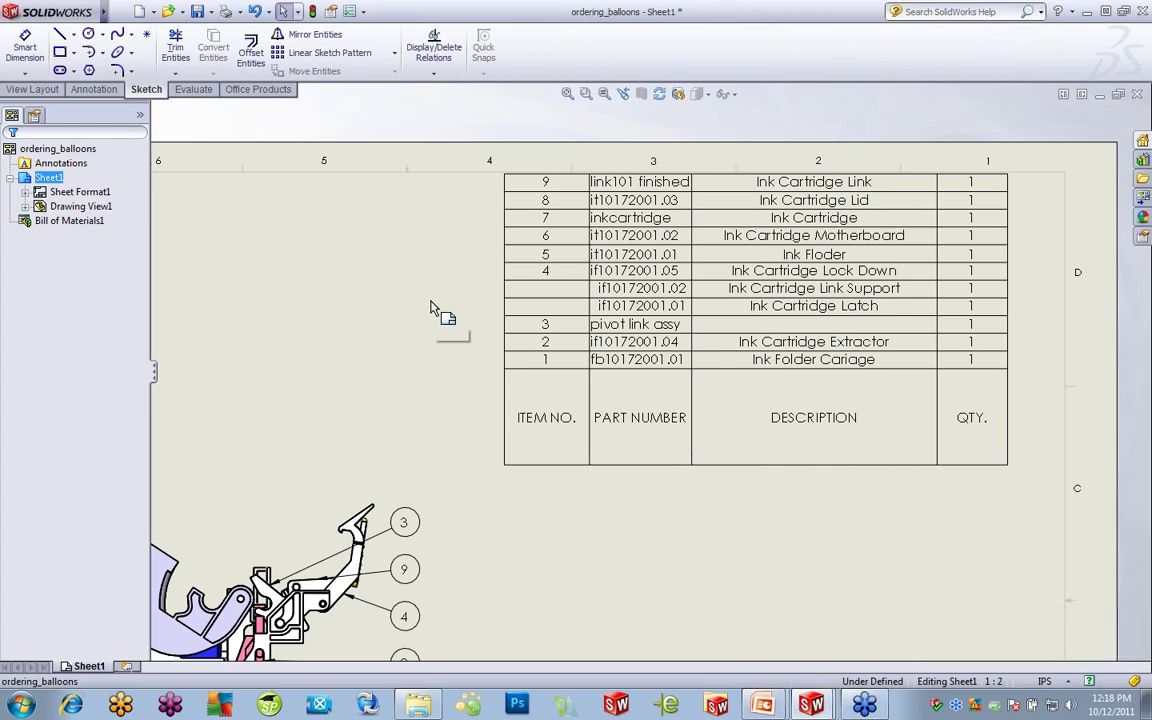
- Move the whole bill of materials table down, away from the sheet's upper border
{"action": "mouse_move", "coordinate": [545, 245]}
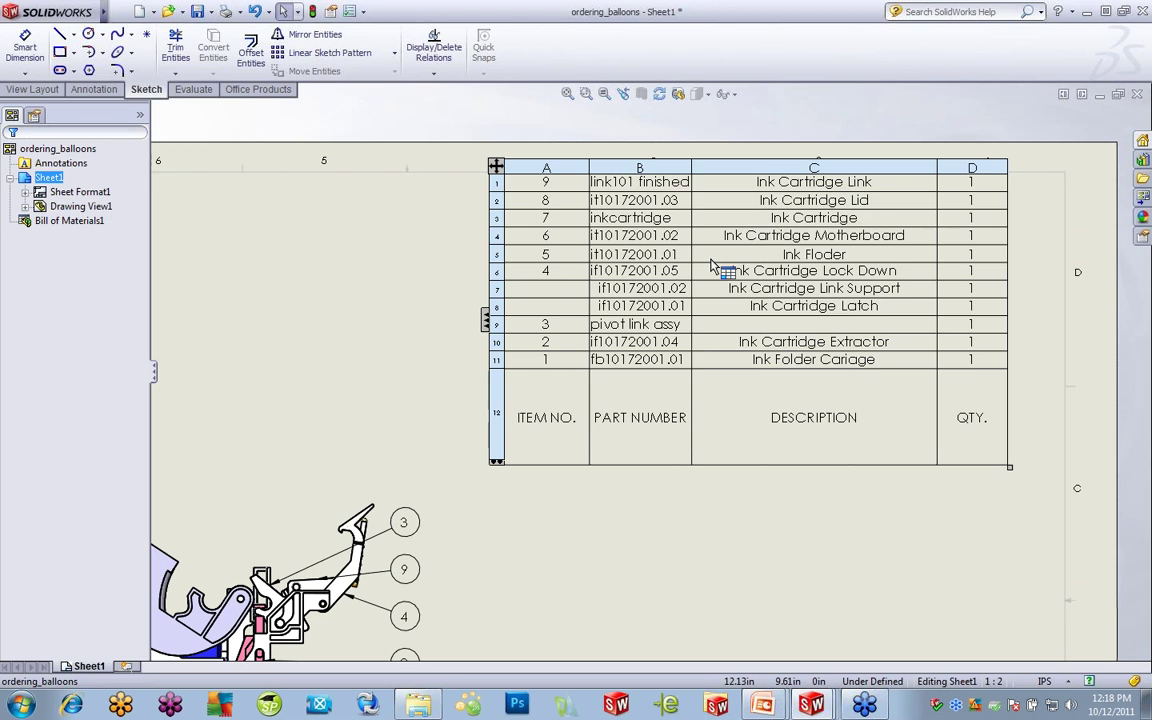
{"action": "left_click", "coordinate": [497, 168]}
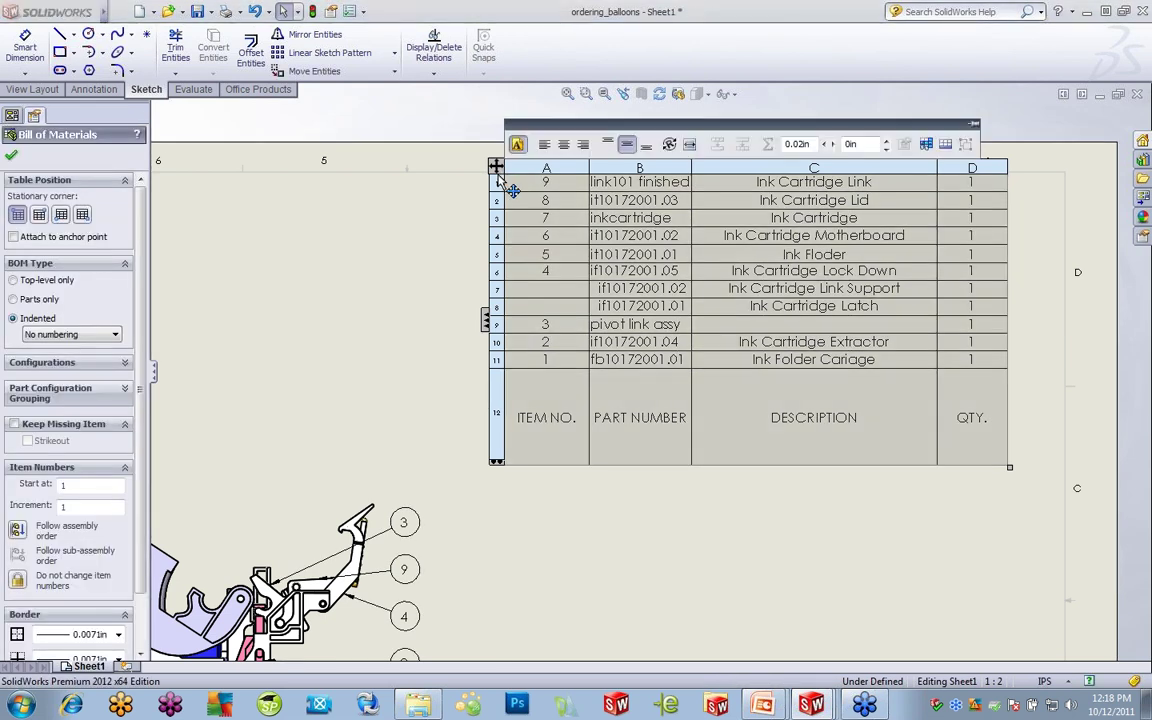
{"action": "left_click_drag", "start_coordinate": [495, 168], "coordinate": [521, 244]}
{"action": "left_click", "coordinate": [366, 279]}
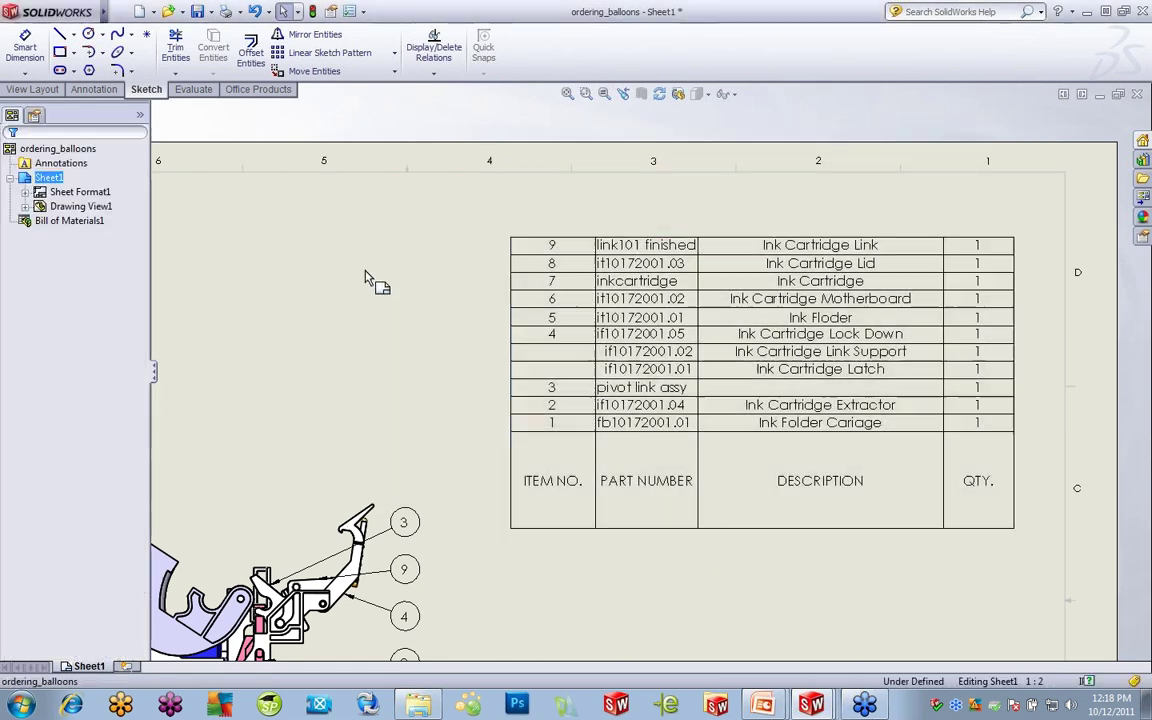
- Move the whole bill of materials table slightly up and left on the sheet, then deselect it
{"action": "left_click", "coordinate": [600, 282]}
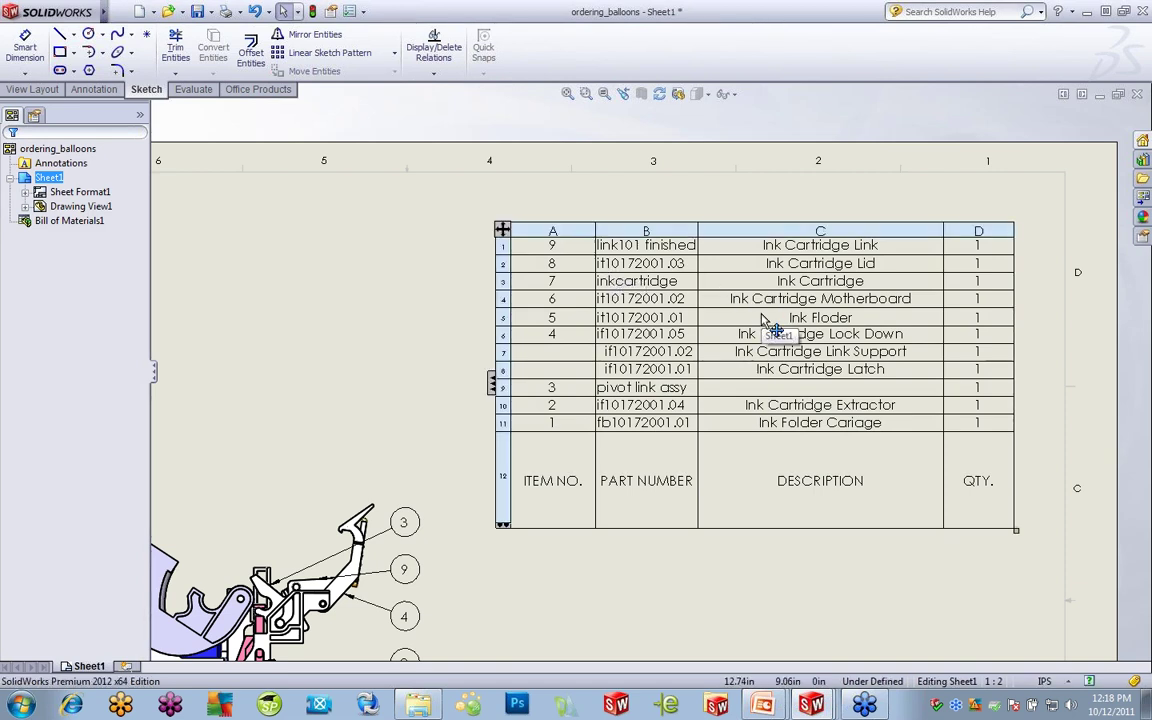
{"action": "left_click_drag", "start_coordinate": [765, 320], "coordinate": [740, 290]}
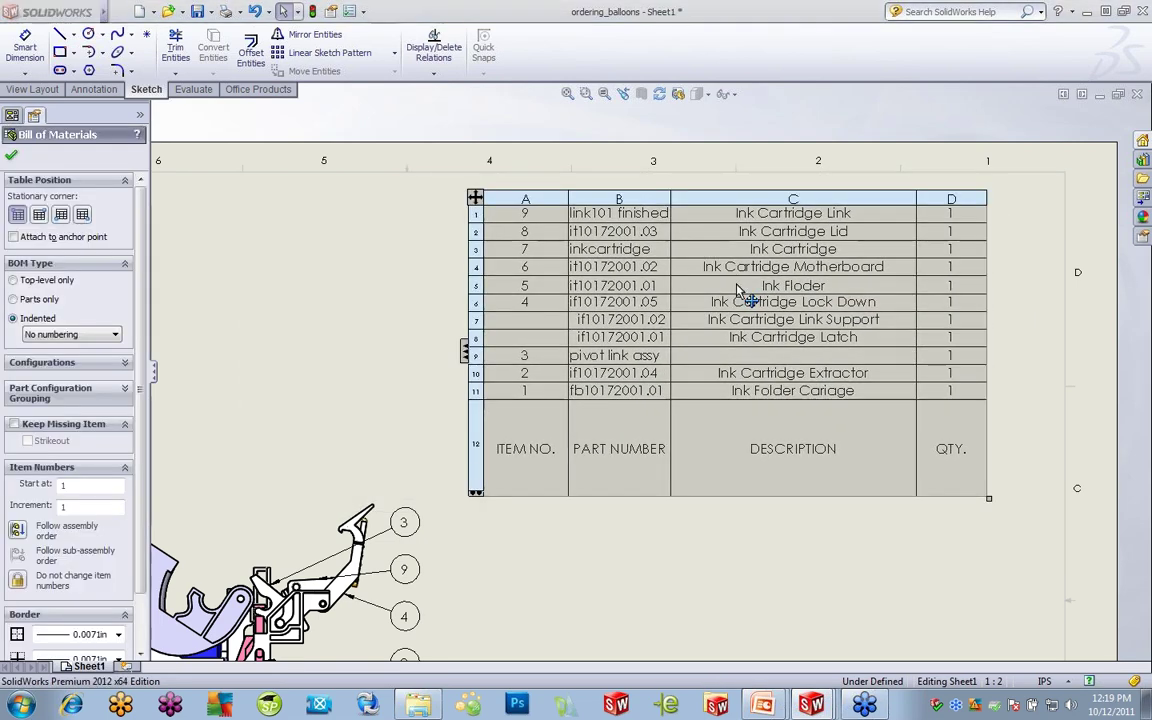
{"action": "left_click", "coordinate": [342, 368]}
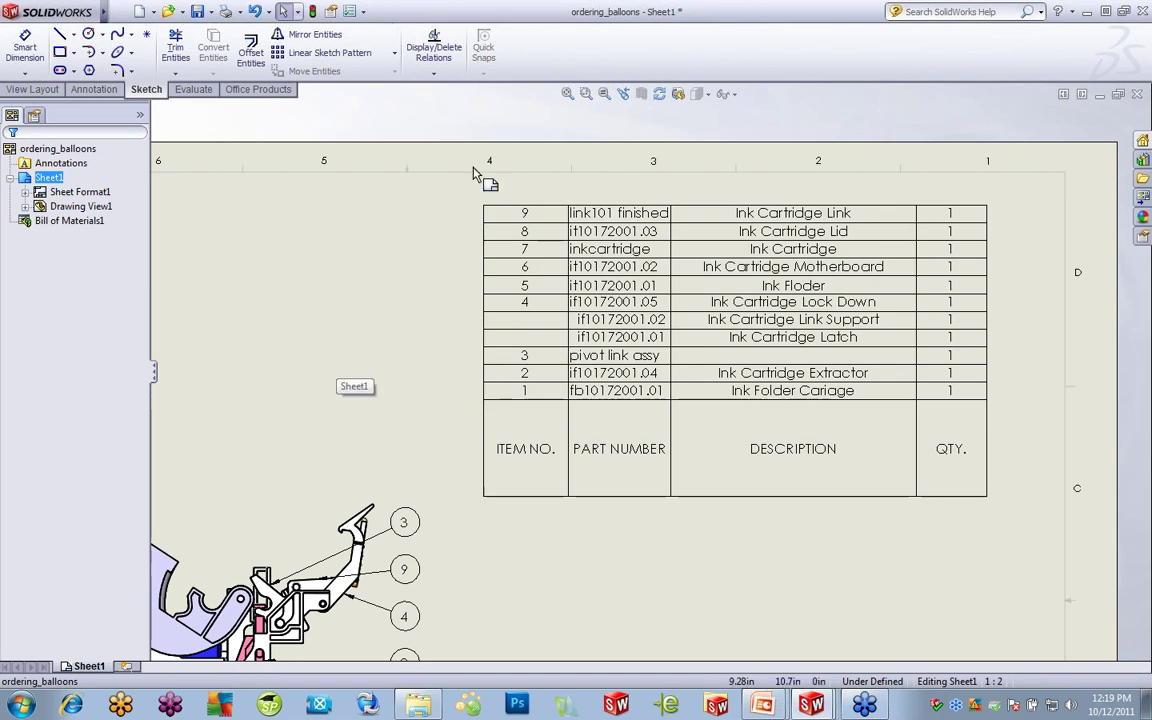
{"action": "left_click", "coordinate": [490, 206]}
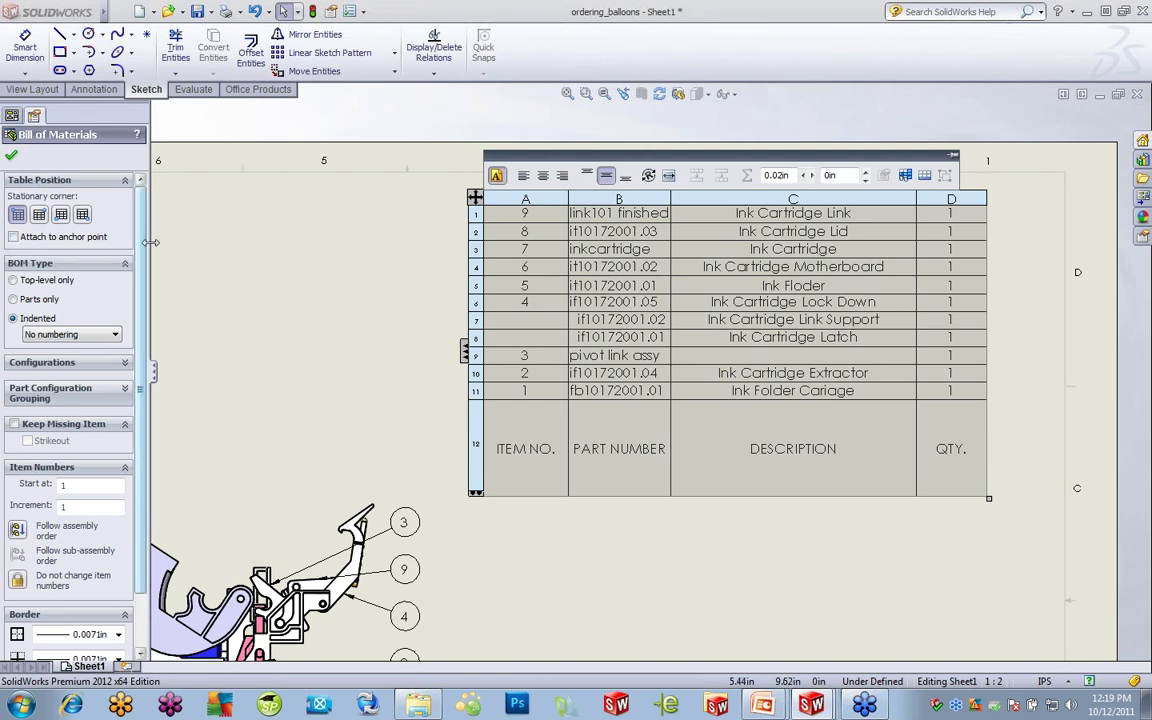
{"action": "left_click", "coordinate": [230, 274]}
- Edit the sheet format and set the border's upper-right corner point as the Bill of Materials anchor
{"action": "right_click", "coordinate": [280, 276]}
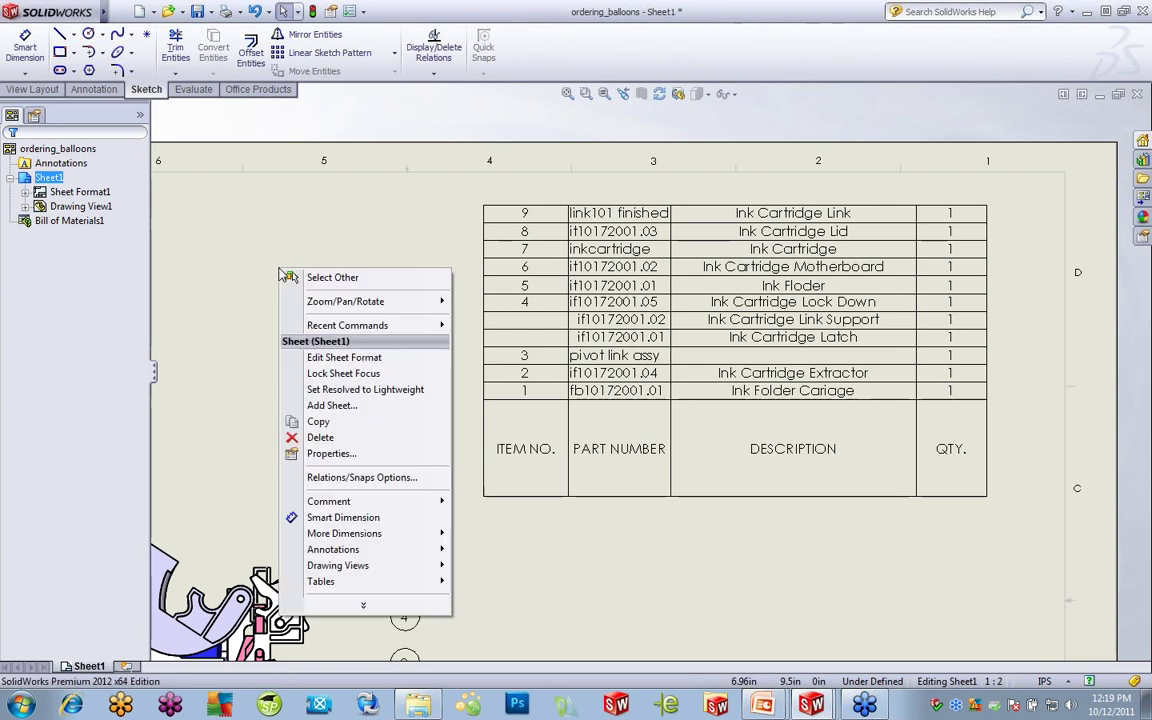
{"action": "left_click", "coordinate": [356, 360]}
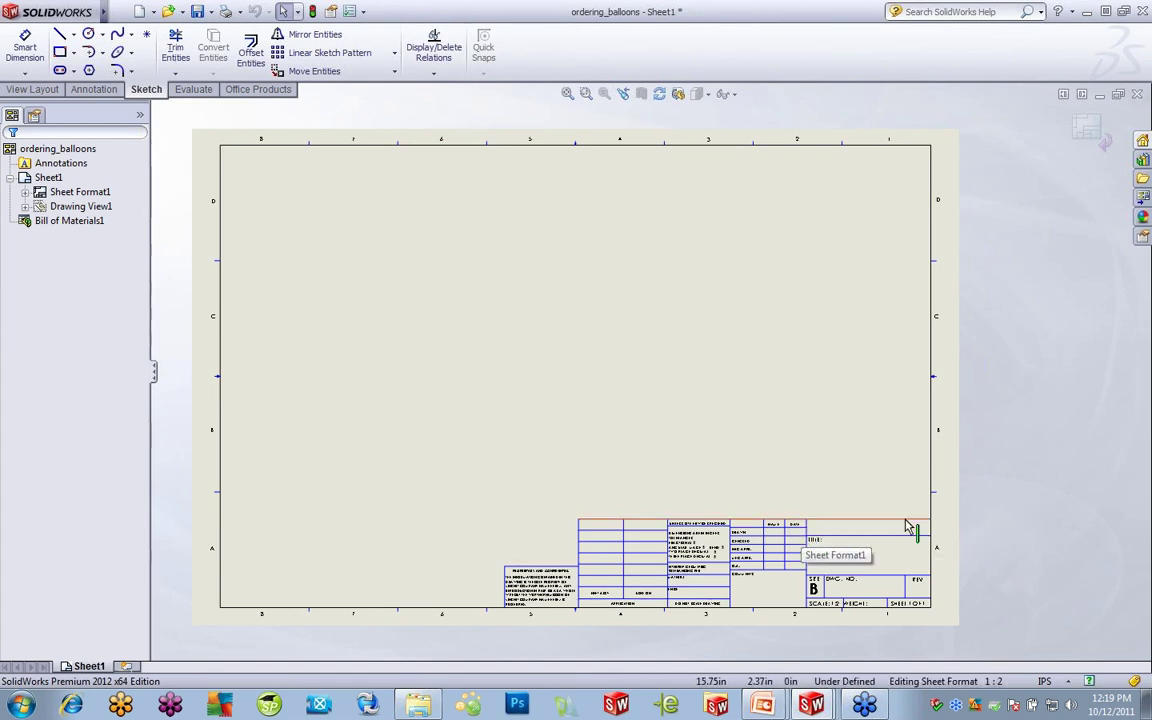
{"action": "right_click", "coordinate": [930, 147]}
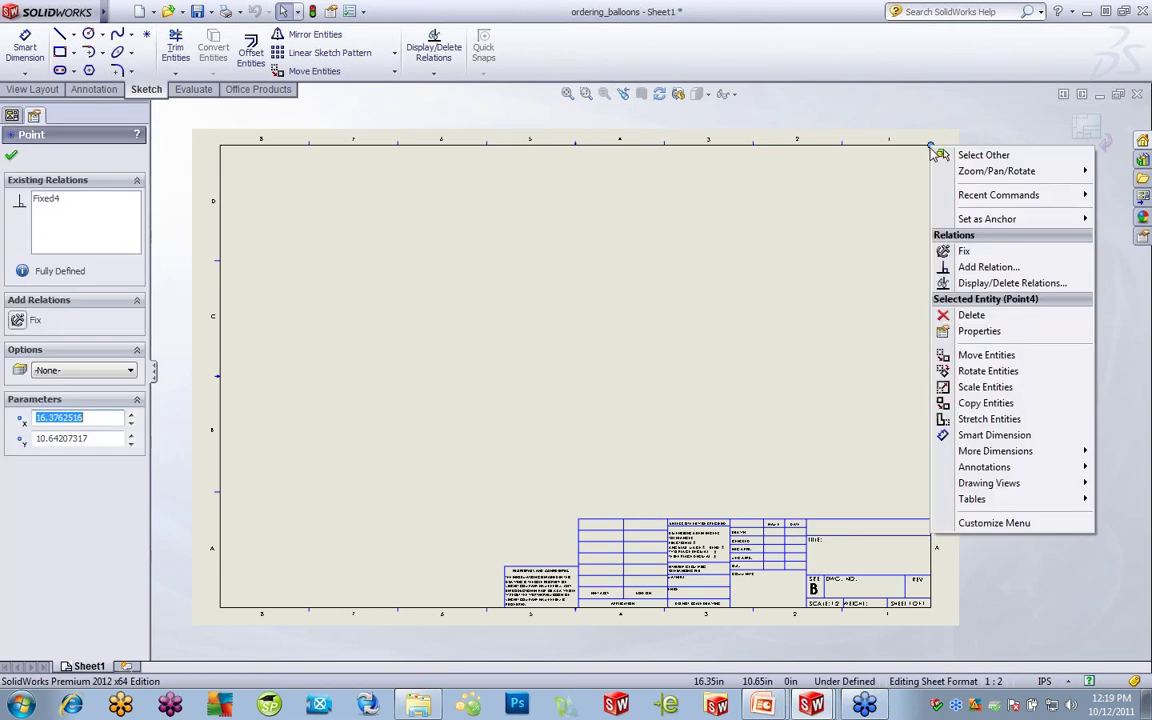
{"action": "mouse_move", "coordinate": [964, 222]}
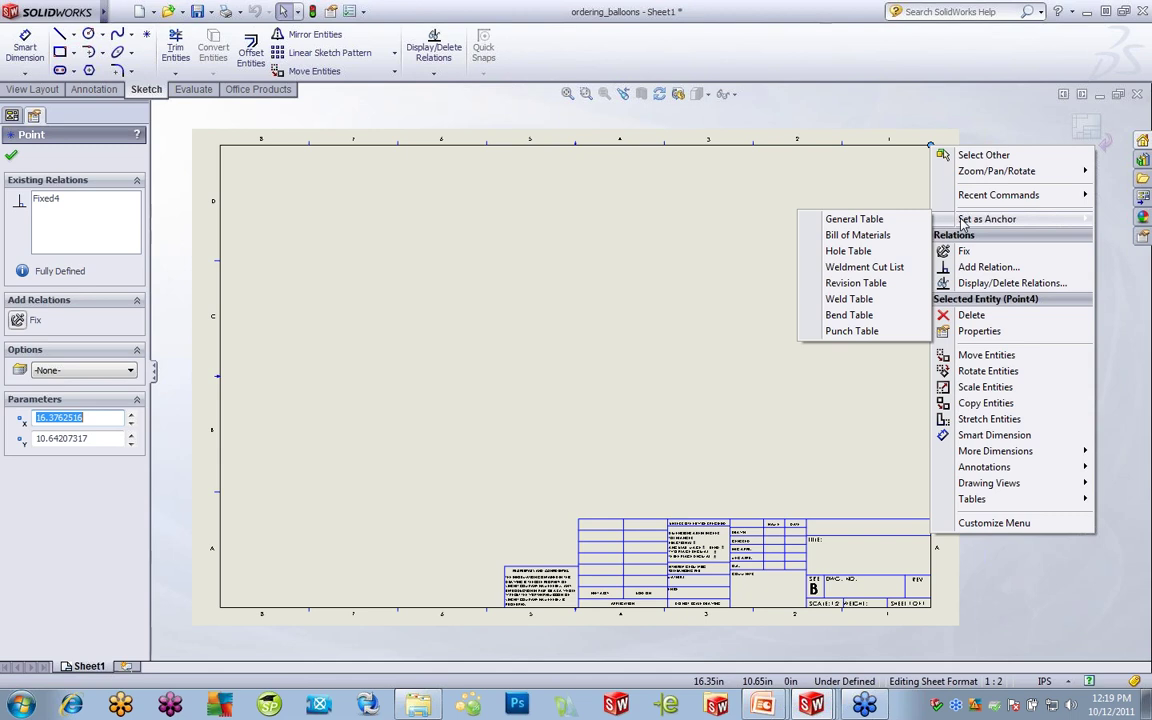
{"action": "left_click", "coordinate": [899, 236]}
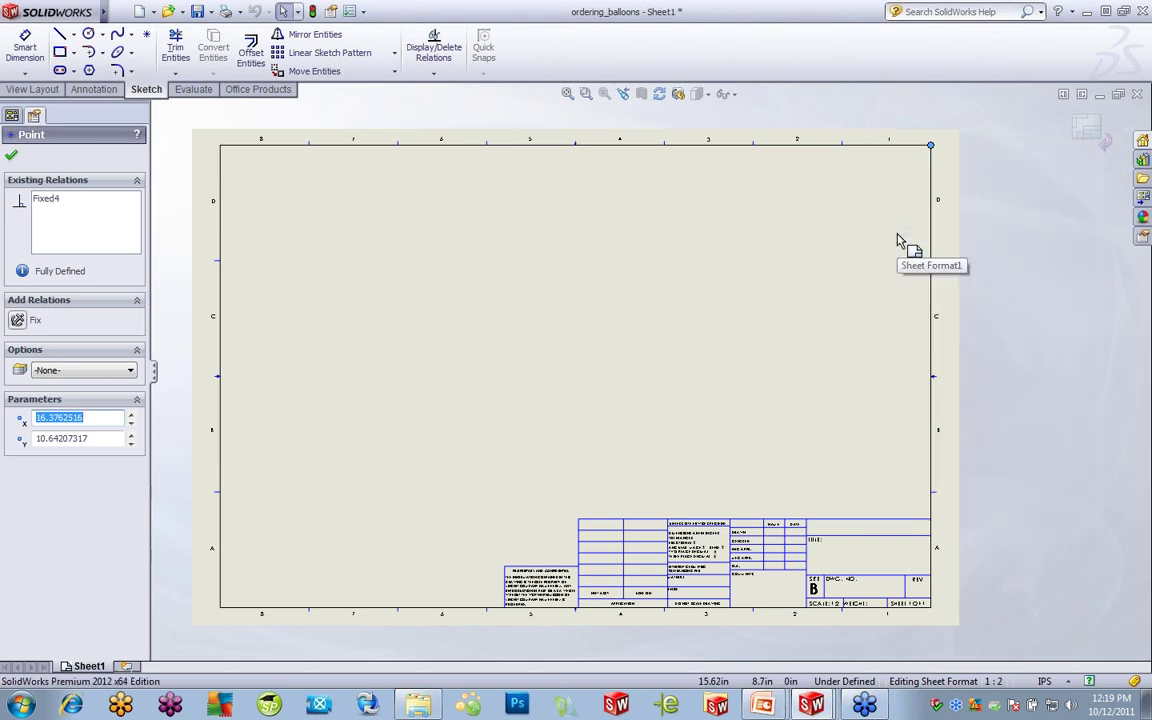
- Leave sheet format editing and return to editing the drawing sheet
{"action": "right_click", "coordinate": [768, 296]}
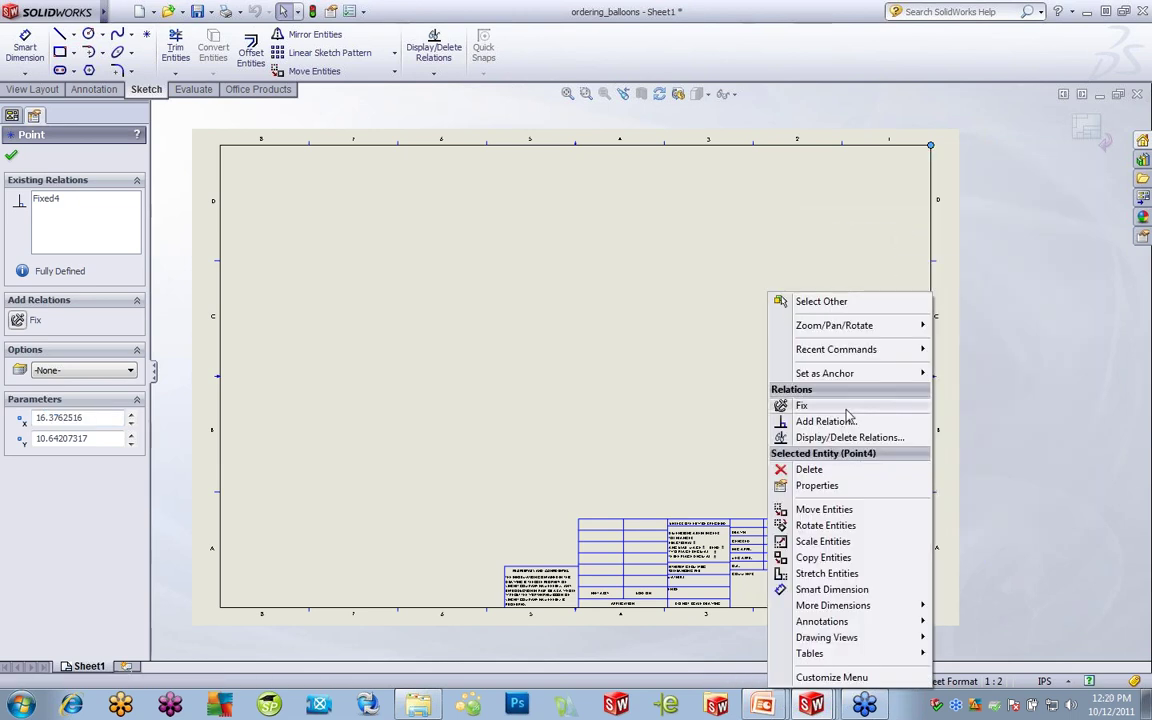
{"action": "left_click", "coordinate": [689, 432]}
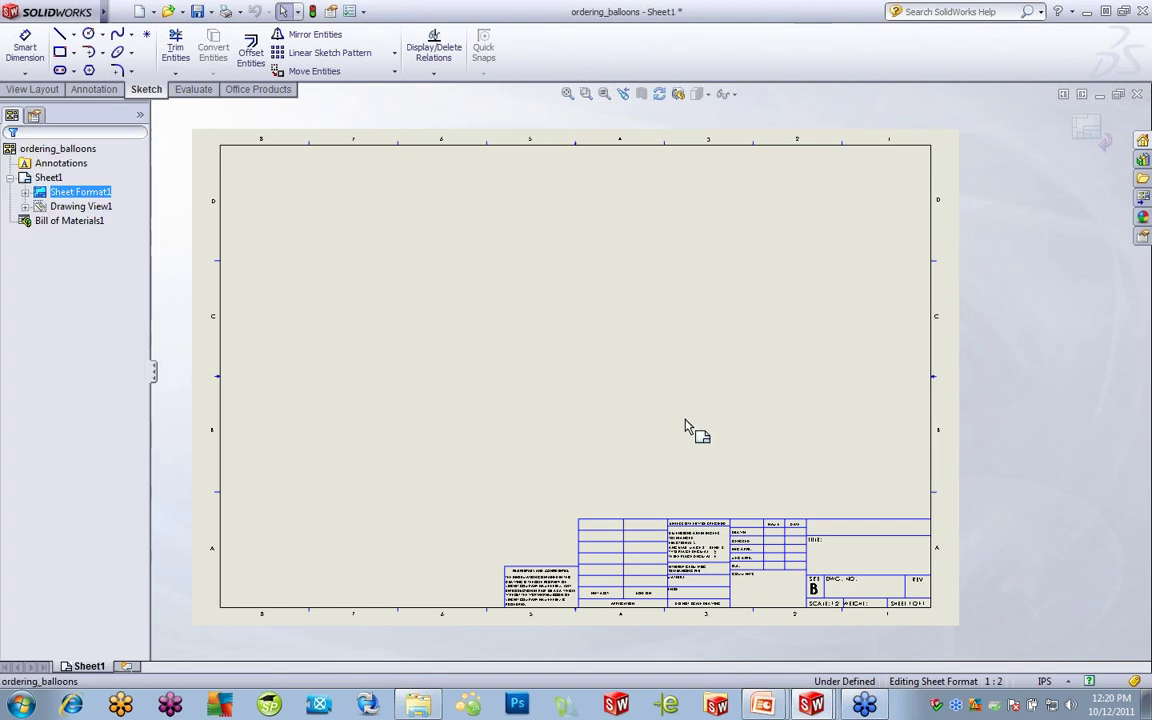
{"action": "right_click", "coordinate": [686, 425]}
{"action": "left_click", "coordinate": [745, 208]}
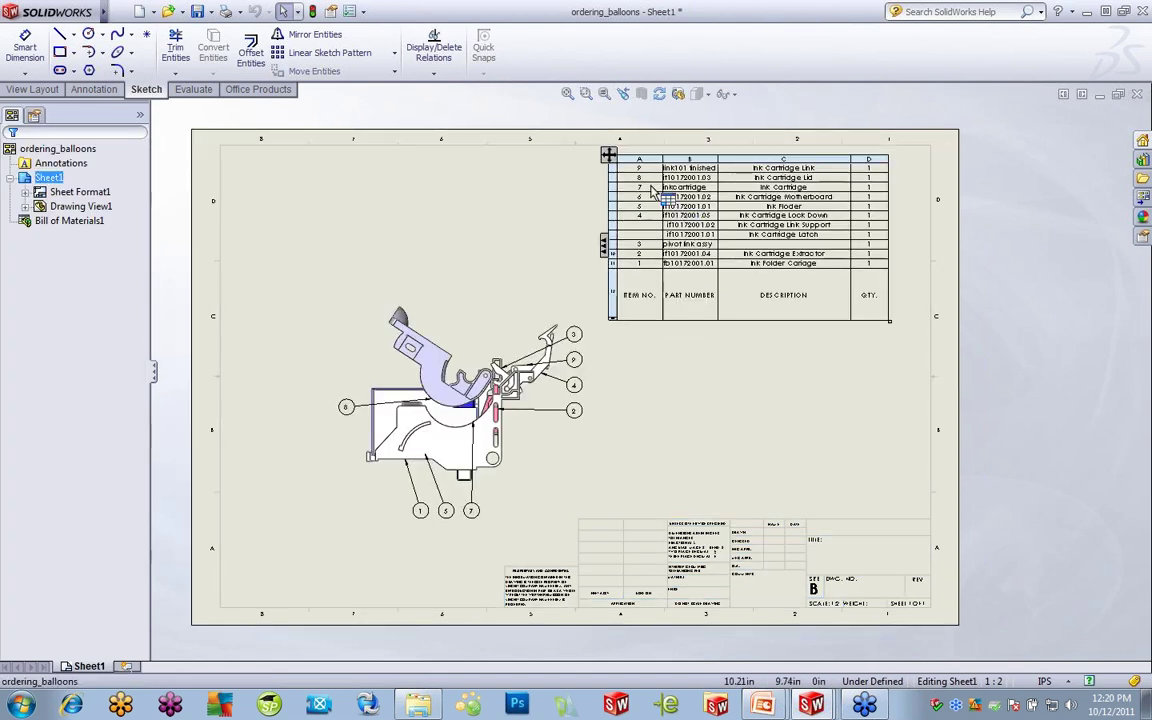
- Attach the bill of materials to its anchor point, using the top-right corner as the stationary corner
{"action": "left_click", "coordinate": [608, 154]}
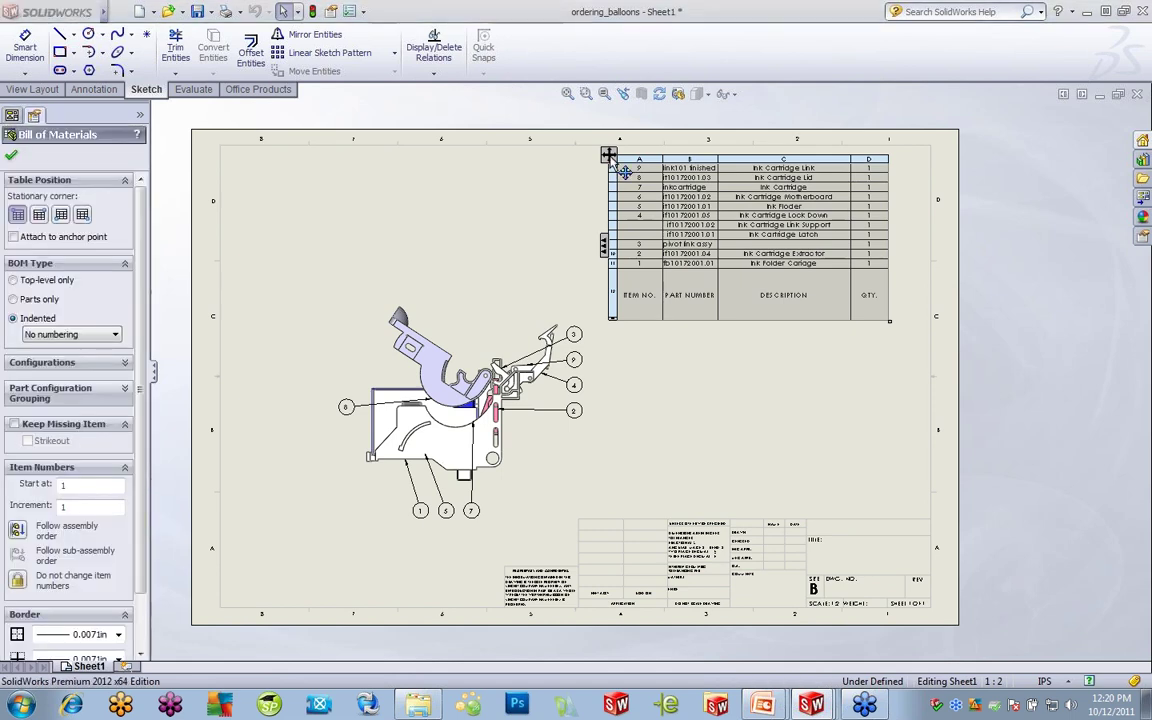
{"action": "left_click", "coordinate": [13, 237]}
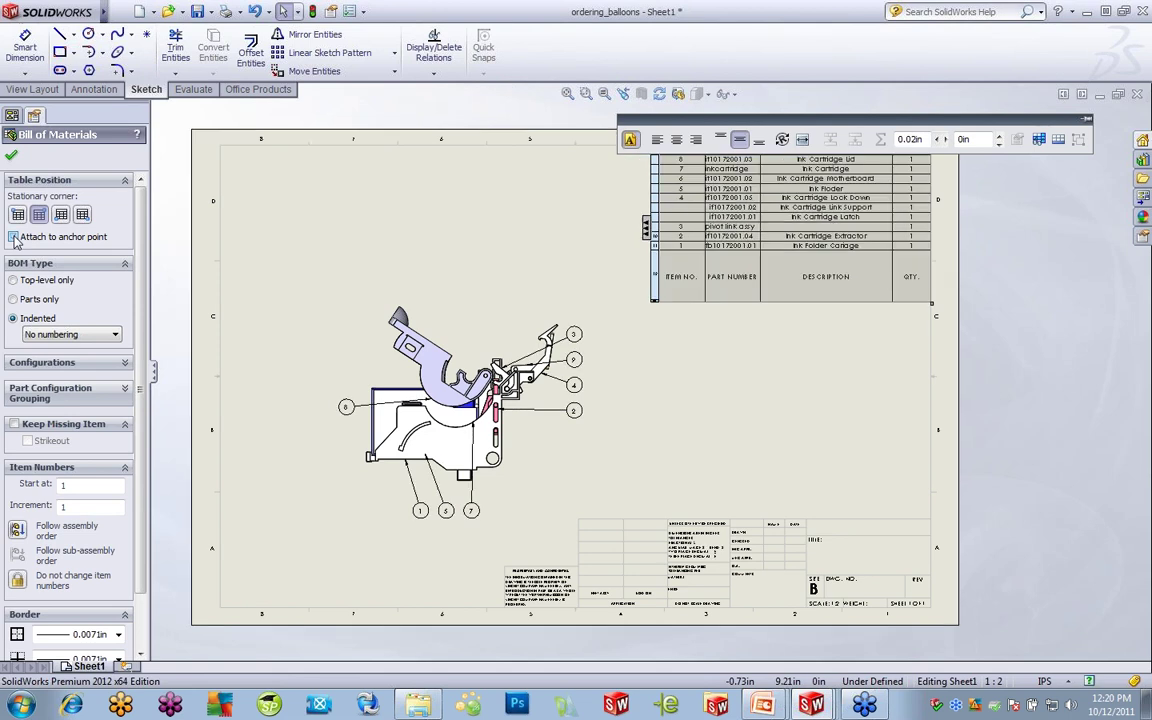
{"action": "left_click", "coordinate": [302, 197]}
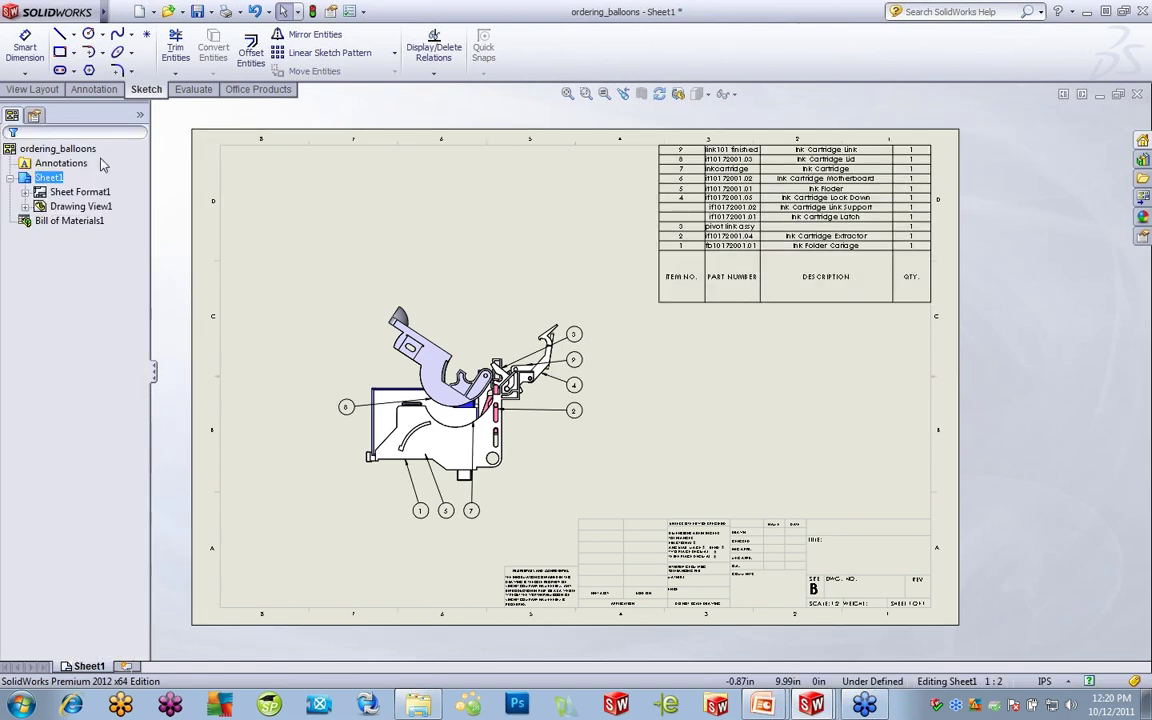
- Expand Sheet Format1 in a widened feature tree and pull the bill of materials left off its anchor point
{"action": "left_click", "coordinate": [25, 192]}
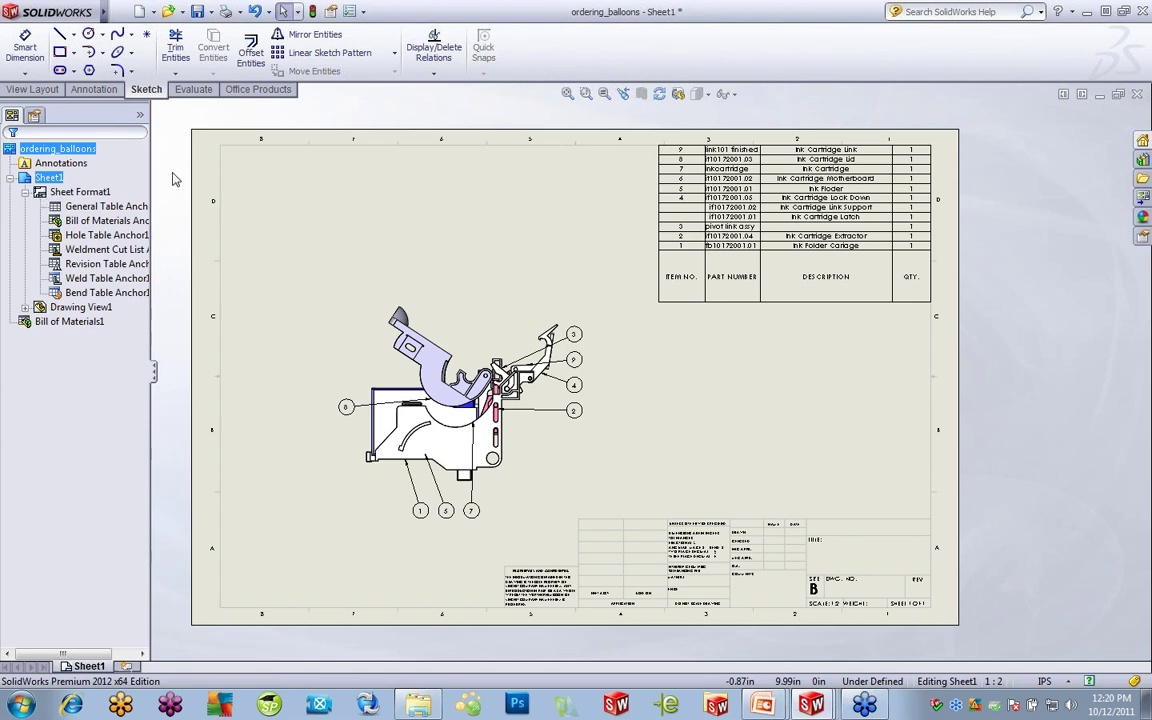
{"action": "left_click_drag", "start_coordinate": [149, 156], "coordinate": [231, 163]}
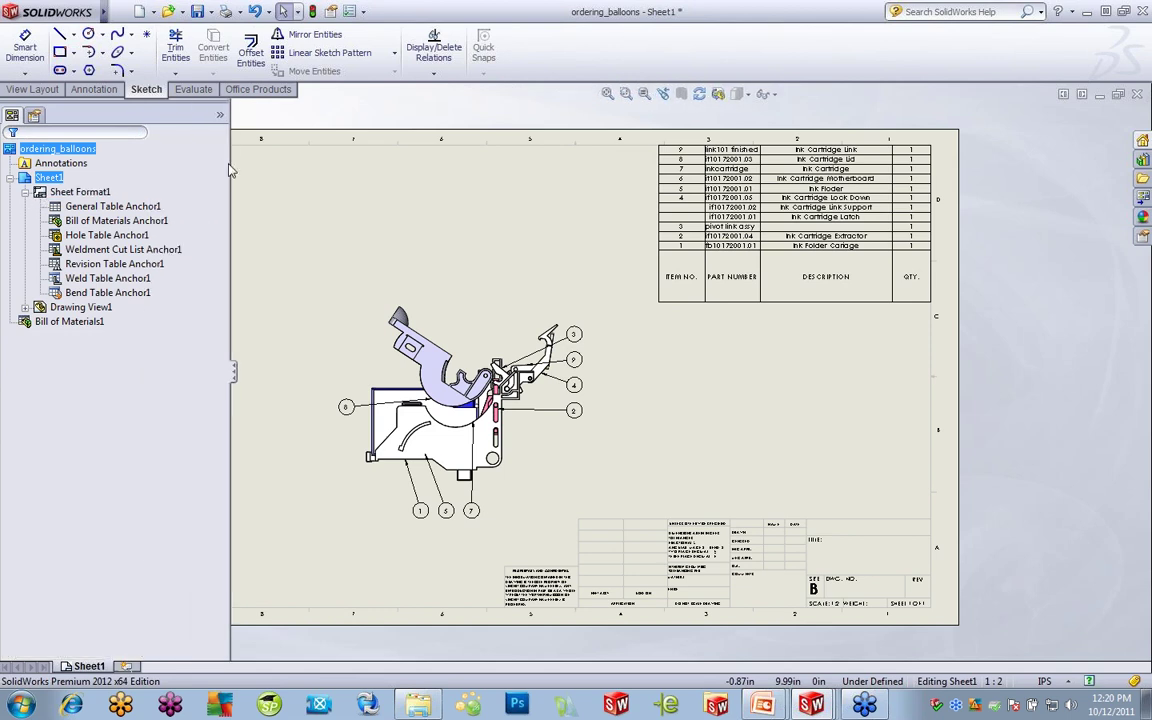
{"action": "left_click_drag", "start_coordinate": [651, 136], "coordinate": [485, 136]}
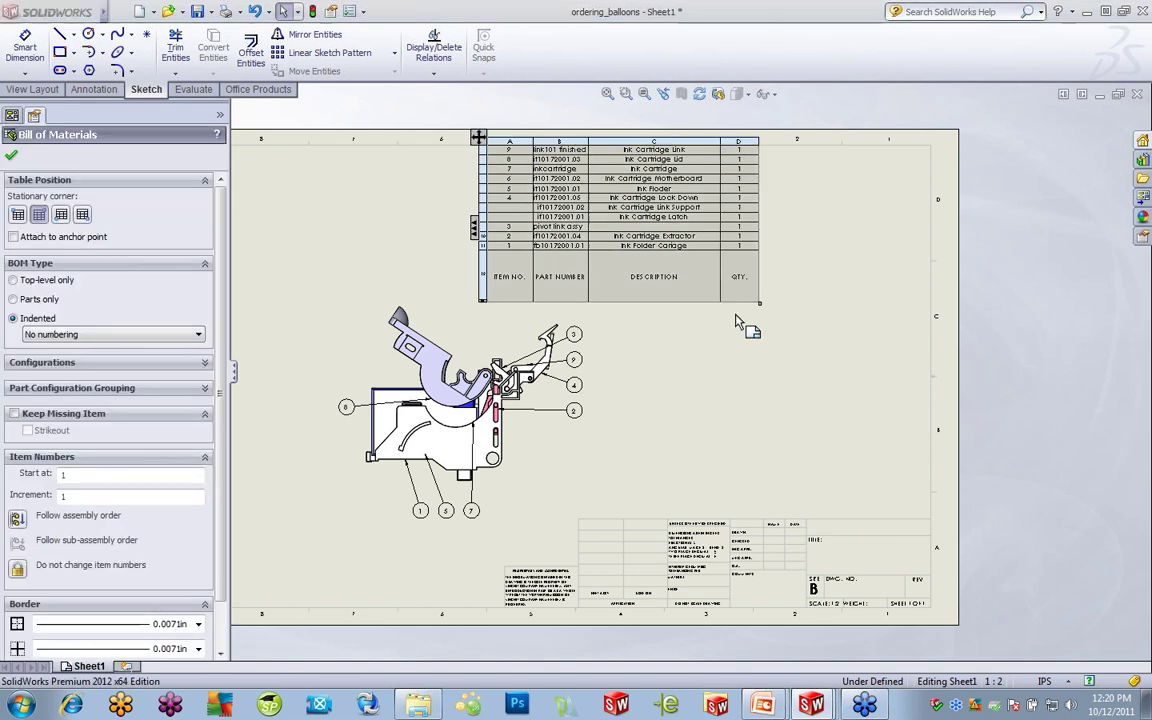
{"action": "left_click", "coordinate": [268, 285]}
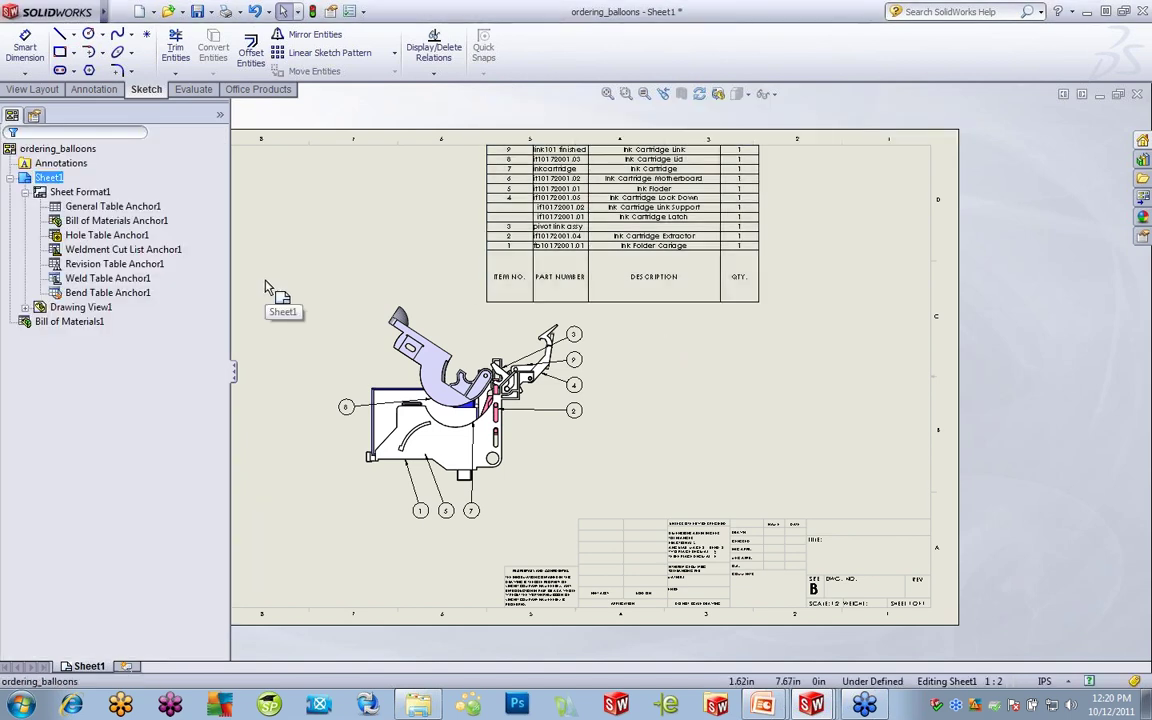
- Examine the table anchors under Sheet Format1, from the General Table to the Bend Table anchor, and their locations on the sheet
{"action": "left_click", "coordinate": [98, 193]}
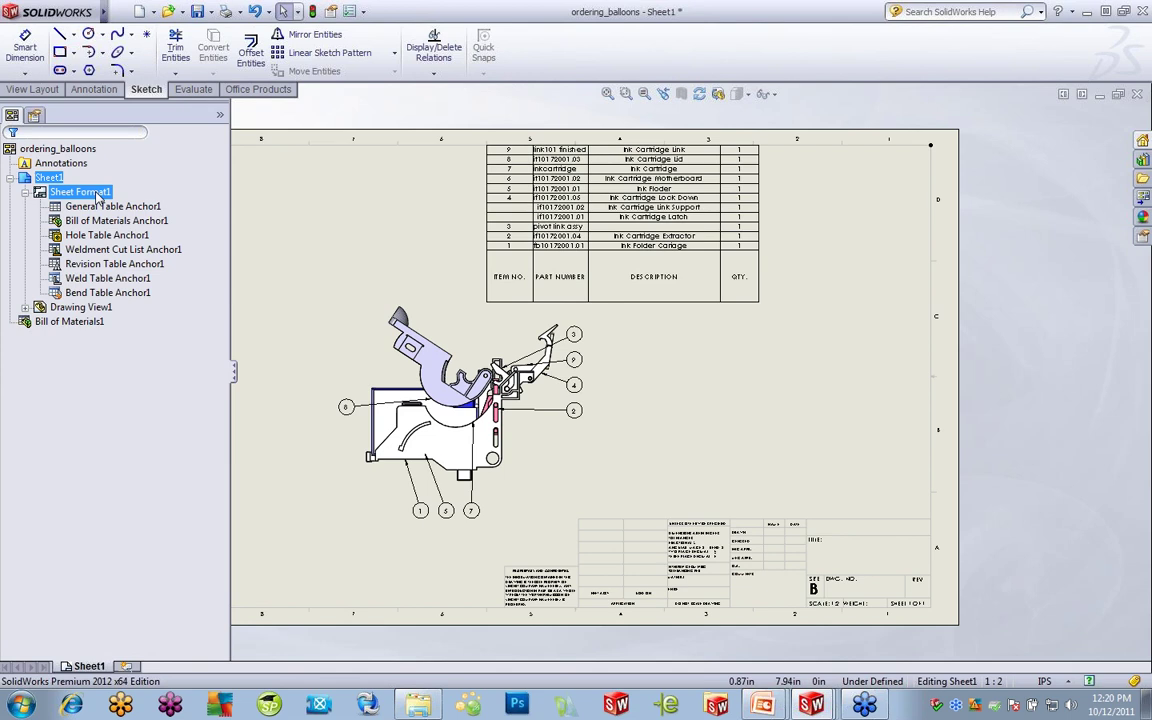
{"action": "left_click", "coordinate": [100, 207]}
{"action": "left_click", "coordinate": [104, 250]}
{"action": "left_click", "coordinate": [108, 293]}
{"action": "left_click", "coordinate": [112, 250]}
{"action": "left_click", "coordinate": [118, 221]}
{"action": "left_click", "coordinate": [124, 207]}
{"action": "left_click", "coordinate": [120, 221]}
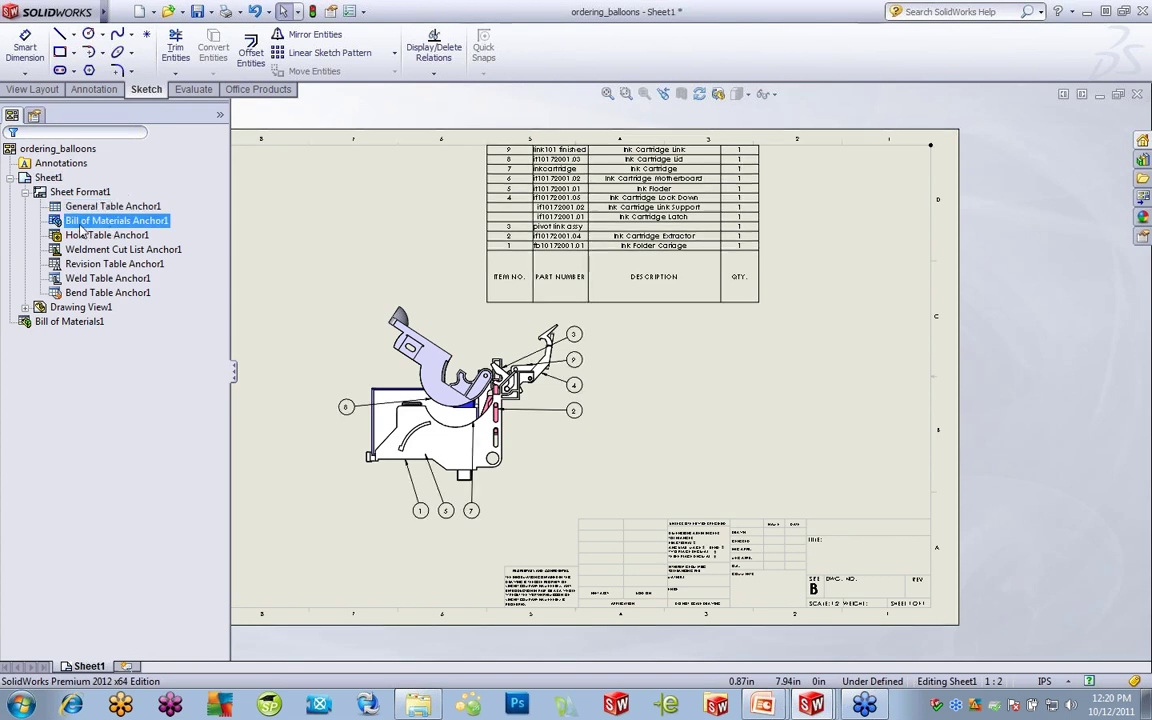
{"action": "left_click", "coordinate": [120, 235], "text": "ctrl"}
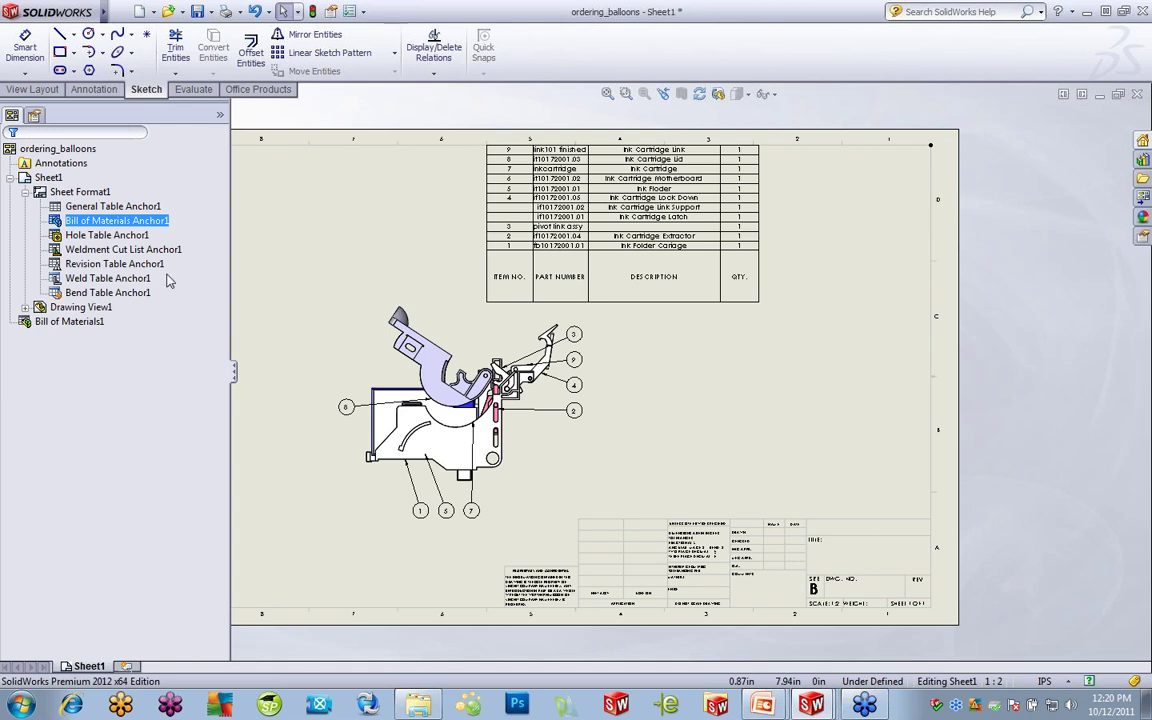
{"action": "left_click", "coordinate": [115, 233]}
{"action": "left_click", "coordinate": [125, 250]}
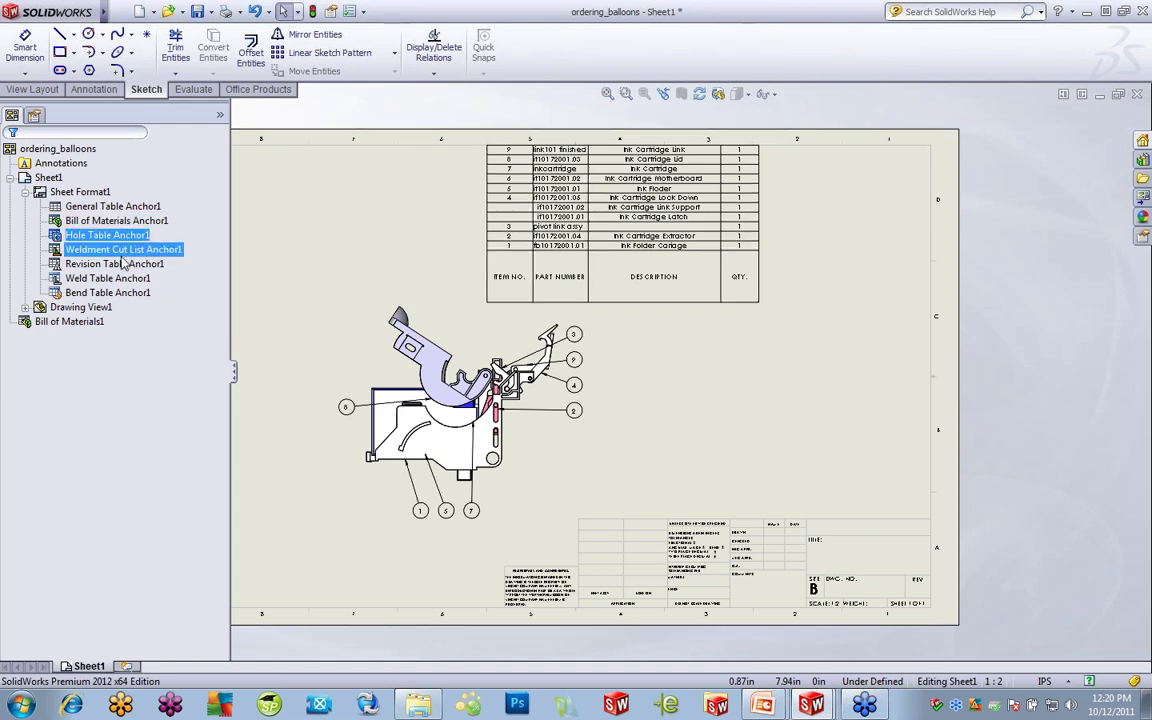
{"action": "left_click", "coordinate": [116, 278], "text": "ctrl"}
{"action": "left_click", "coordinate": [110, 250]}
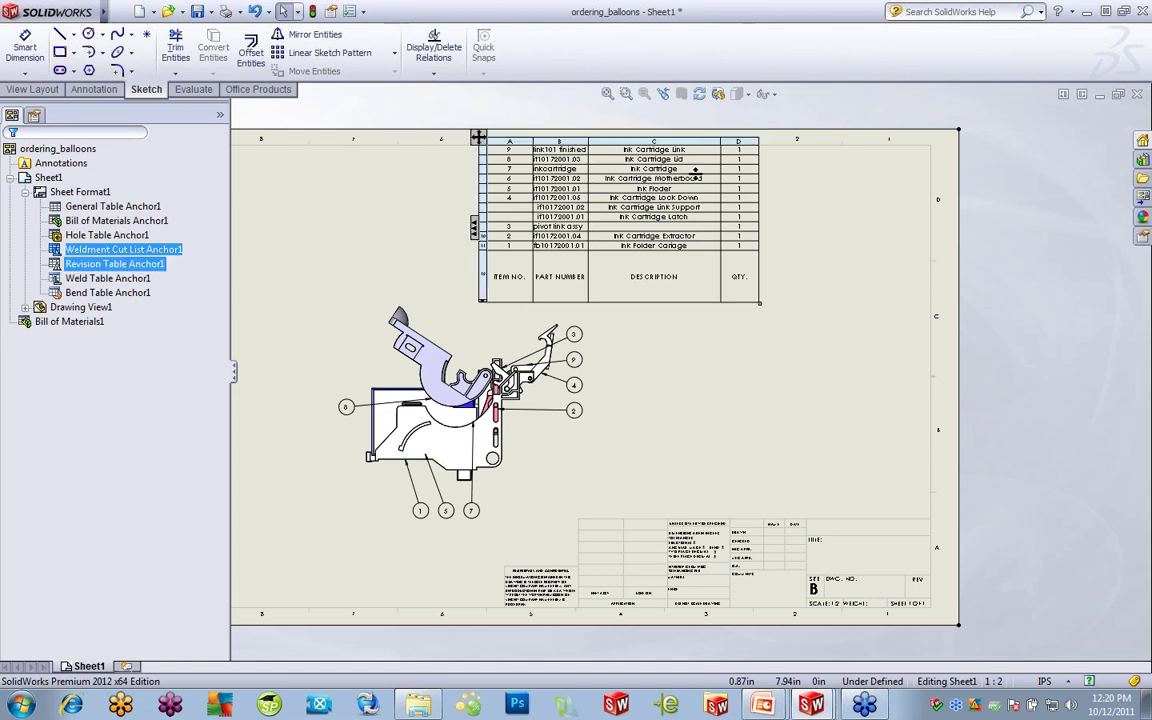
{"action": "left_click", "coordinate": [141, 251]}
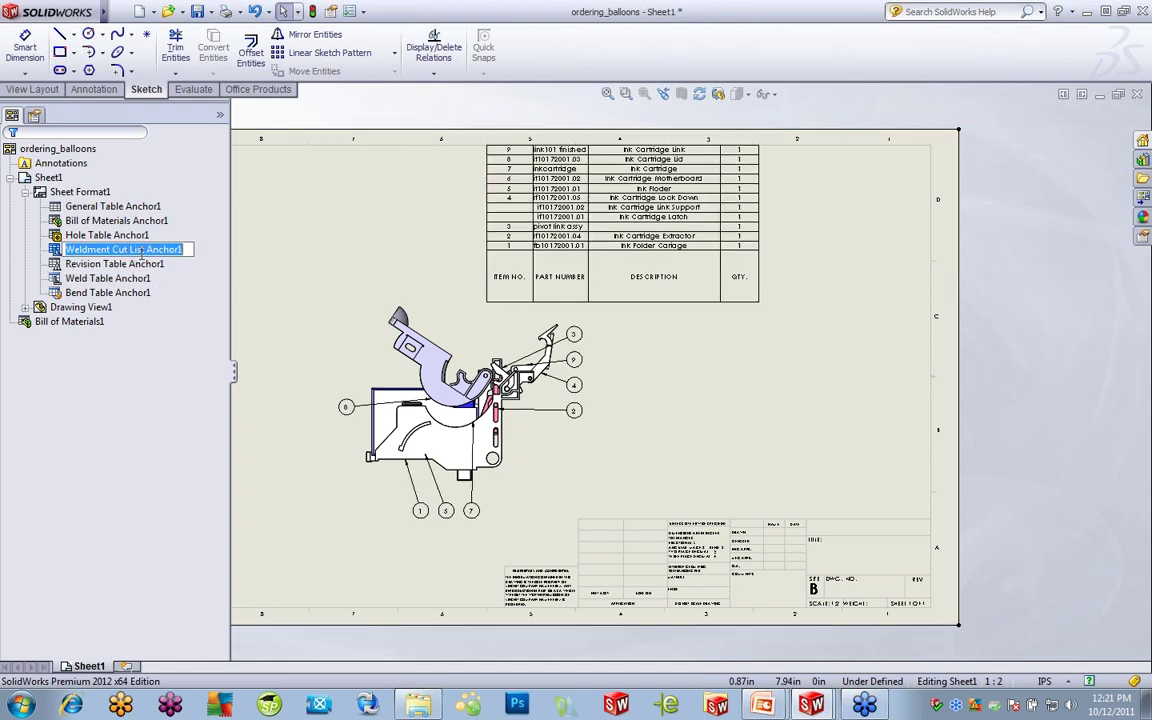
{"action": "left_click", "coordinate": [205, 250]}
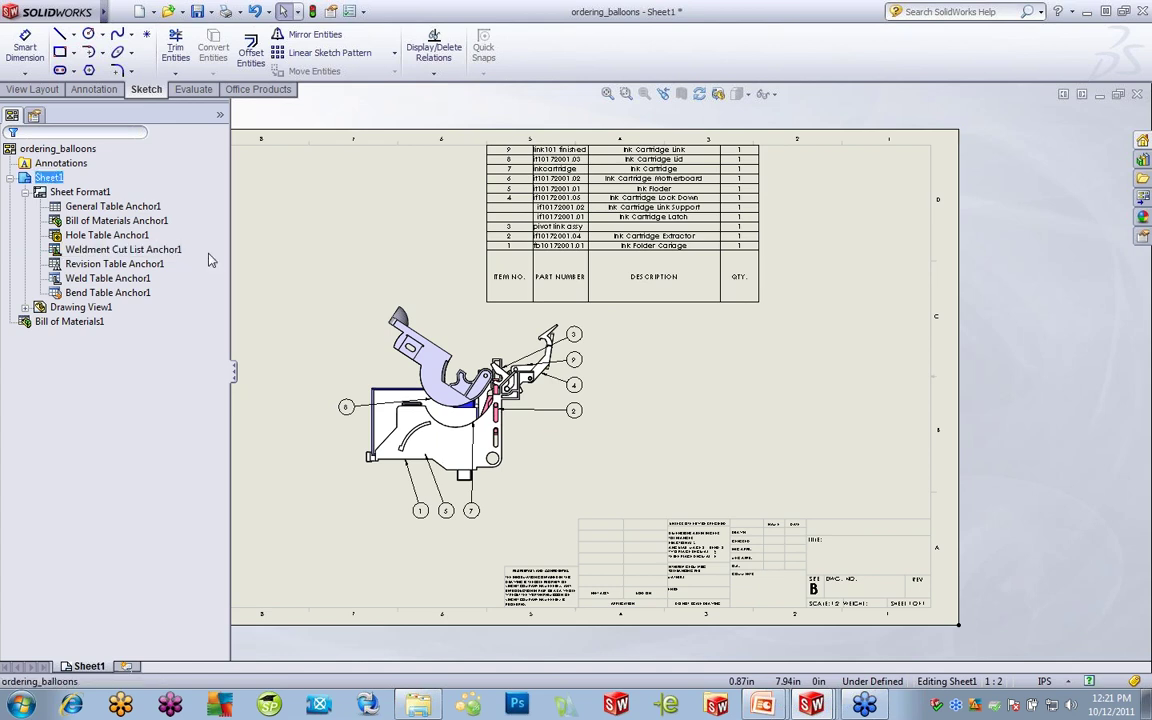
{"action": "left_click", "coordinate": [125, 293]}
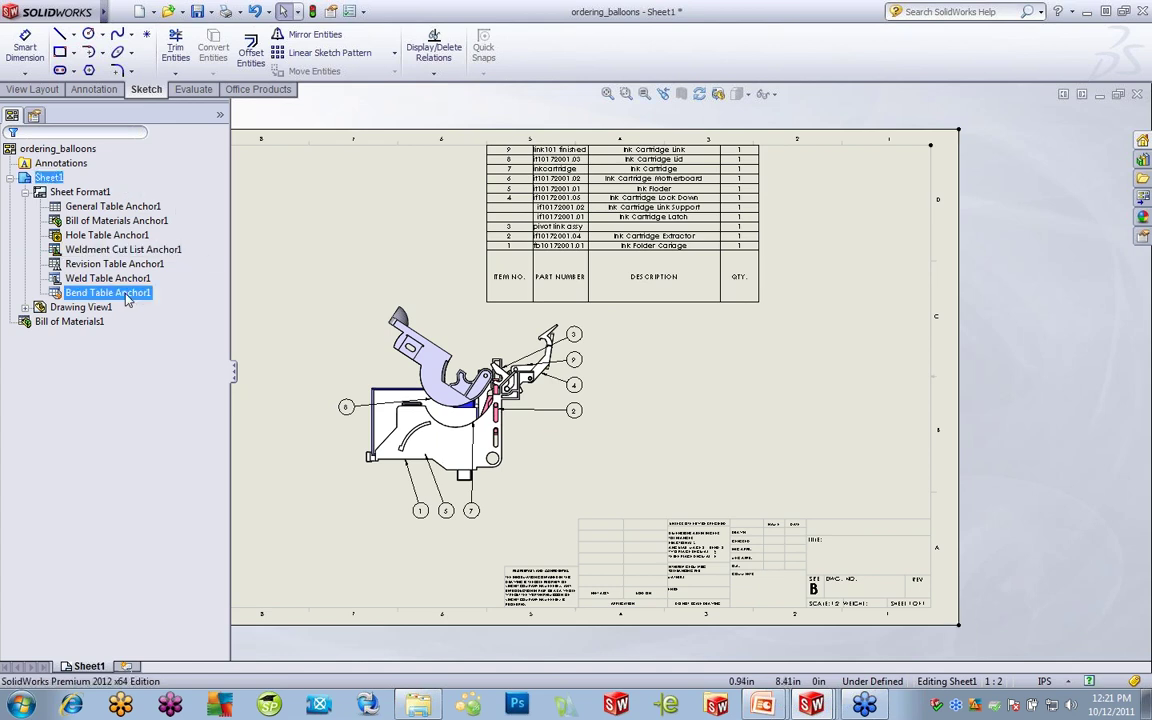
{"action": "left_click", "coordinate": [396, 270]}
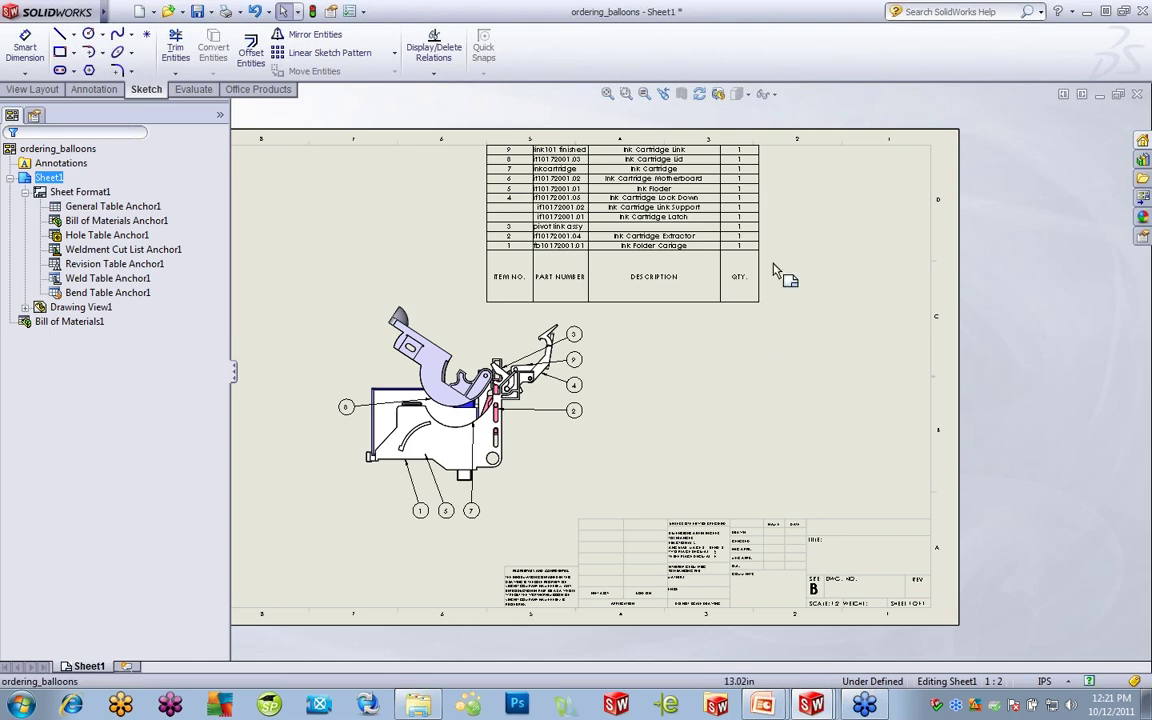
- Move the bill of materials down and right into the open area beside the assembly view, clear of the border
{"action": "left_click", "coordinate": [479, 138]}
{"action": "mouse_move", "coordinate": [479, 137]}
{"action": "left_mouse_down"}
{"action": "mouse_move", "coordinate": [489, 170]}
{"action": "mouse_move", "coordinate": [592, 224]}
{"action": "mouse_move", "coordinate": [607, 257]}
{"action": "mouse_move", "coordinate": [591, 350]}
{"action": "mouse_move", "coordinate": [625, 309]}
{"action": "mouse_move", "coordinate": [383, 353]}
{"action": "mouse_move", "coordinate": [462, 361]}
{"action": "mouse_move", "coordinate": [554, 348]}
{"action": "mouse_move", "coordinate": [508, 372]}
{"action": "mouse_move", "coordinate": [508, 390]}
{"action": "mouse_move", "coordinate": [595, 318]}
{"action": "mouse_move", "coordinate": [574, 278]}
{"action": "mouse_move", "coordinate": [533, 535]}
{"action": "mouse_move", "coordinate": [598, 540]}
{"action": "mouse_move", "coordinate": [584, 524]}
{"action": "mouse_move", "coordinate": [612, 524]}
{"action": "mouse_move", "coordinate": [650, 553]}
{"action": "mouse_move", "coordinate": [635, 576]}
{"action": "mouse_move", "coordinate": [609, 572]}
{"action": "mouse_move", "coordinate": [580, 524]}
{"action": "mouse_move", "coordinate": [648, 540]}
{"action": "mouse_move", "coordinate": [661, 368]}
{"action": "mouse_move", "coordinate": [686, 257]}
{"action": "mouse_move", "coordinate": [606, 190]}
{"action": "mouse_move", "coordinate": [594, 145]}
{"action": "mouse_move", "coordinate": [579, 150]}
{"action": "mouse_move", "coordinate": [628, 248]}
{"action": "left_mouse_up"}
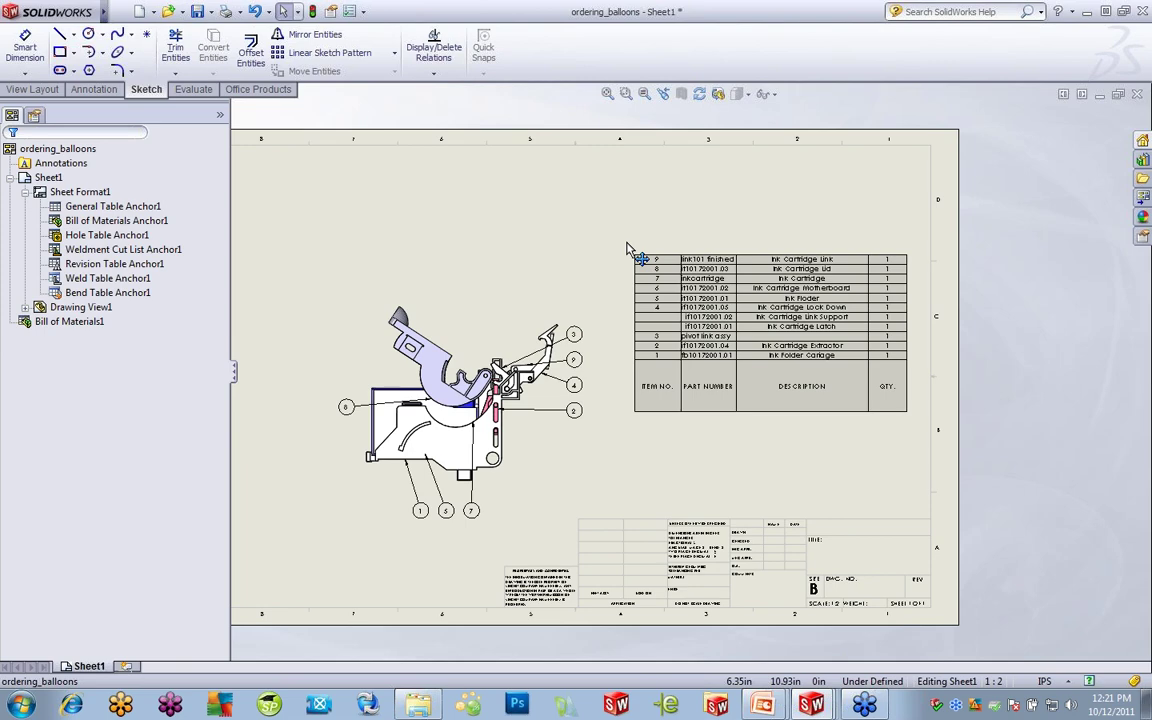
{"action": "left_click_drag", "start_coordinate": [628, 248], "coordinate": [628, 248]}
{"action": "left_click", "coordinate": [500, 222]}
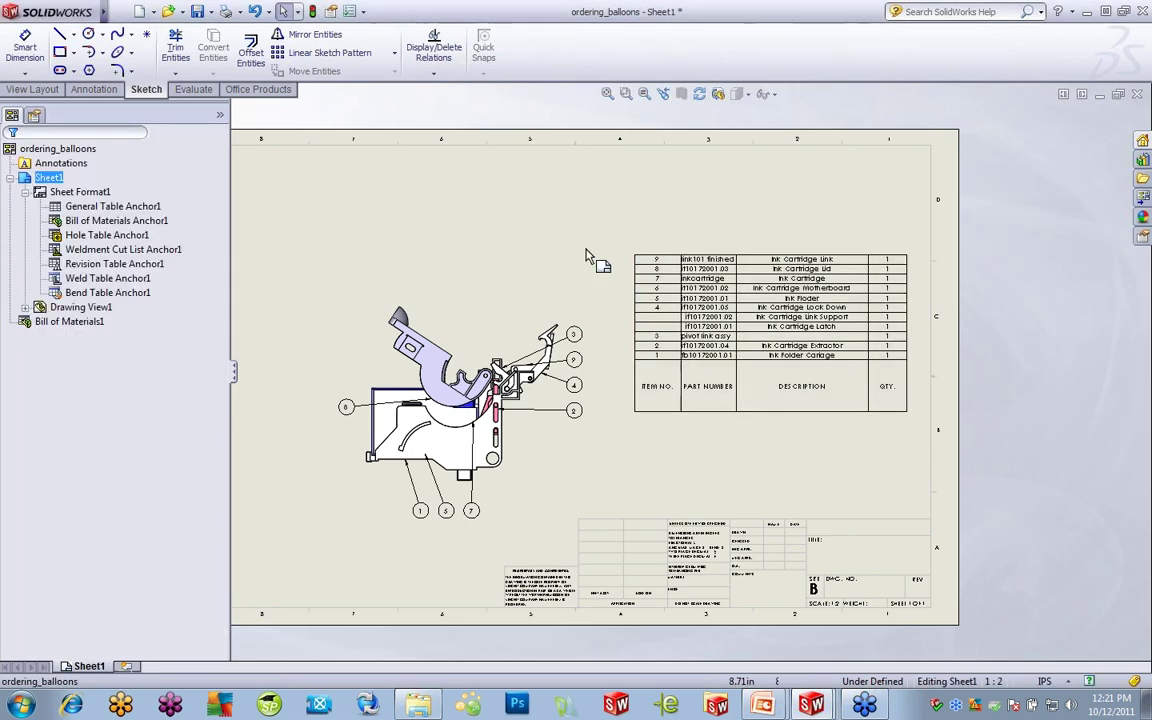
- Sketch a horizontal line about 1.57 in long in the sheet format, inside its upper-right border corner, and return to the sheet
{"action": "scroll", "coordinate": [606, 305], "scroll_direction": "up", "scroll_amount": 2}
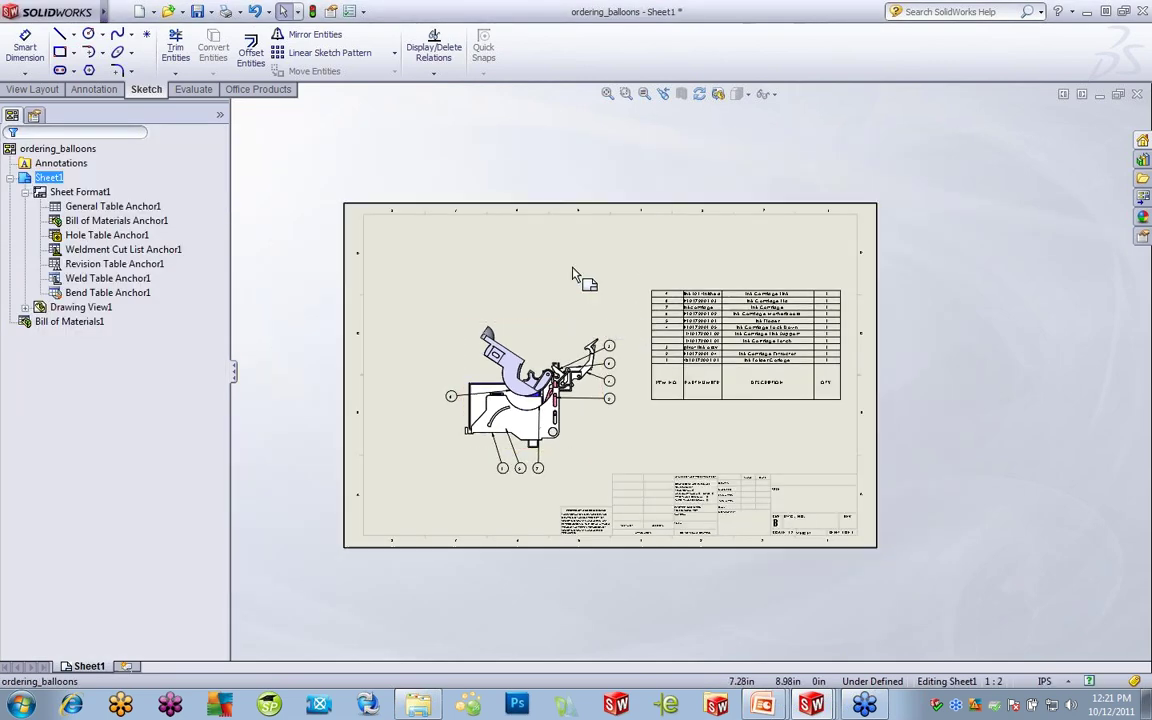
{"action": "right_click", "coordinate": [576, 275]}
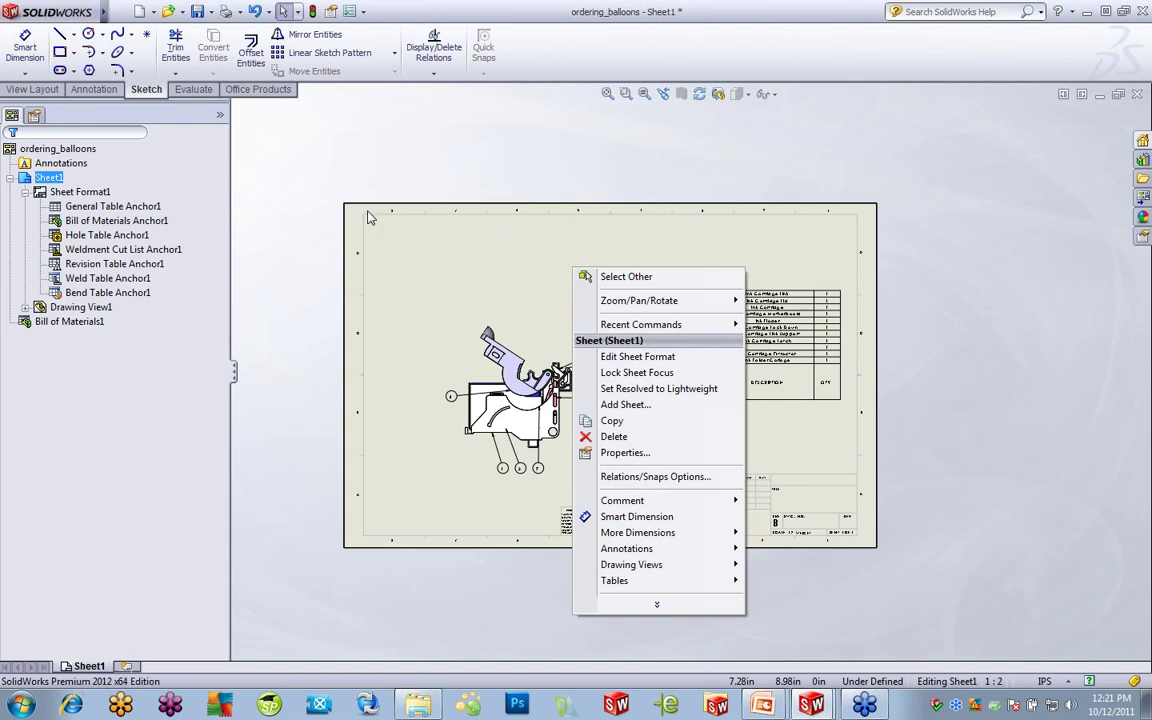
{"action": "left_click", "coordinate": [640, 357]}
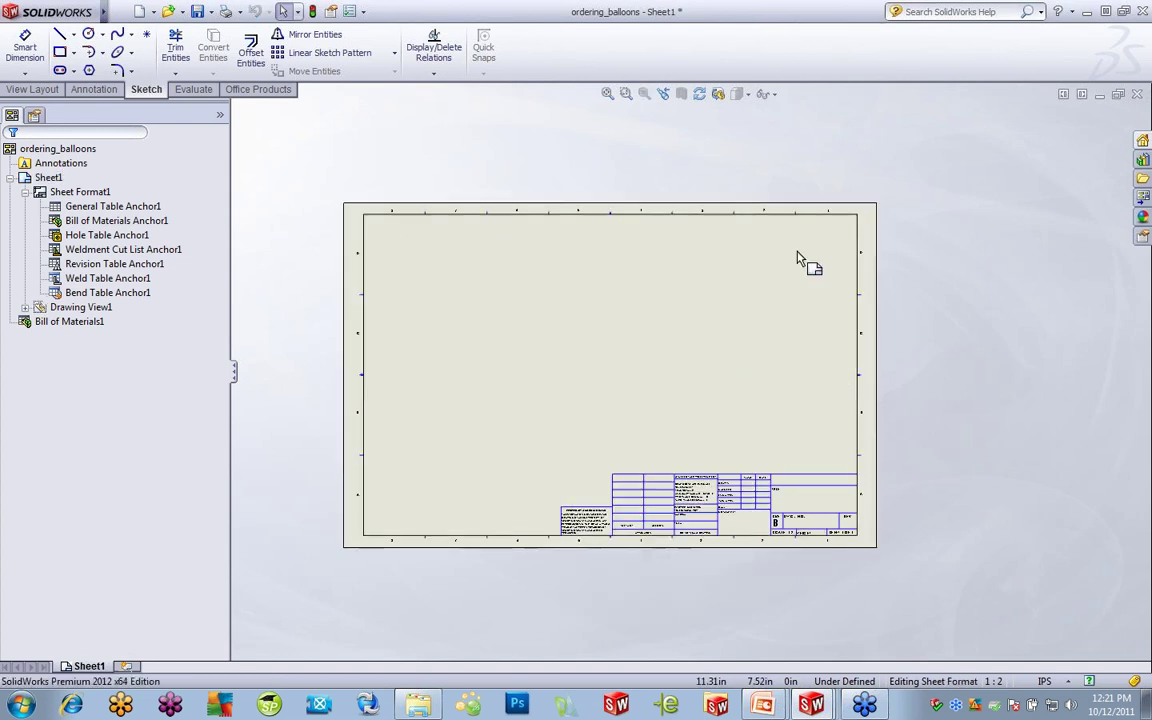
{"action": "scroll", "coordinate": [800, 280], "scroll_direction": "down", "scroll_amount": 2}
{"action": "left_click", "coordinate": [61, 35]}
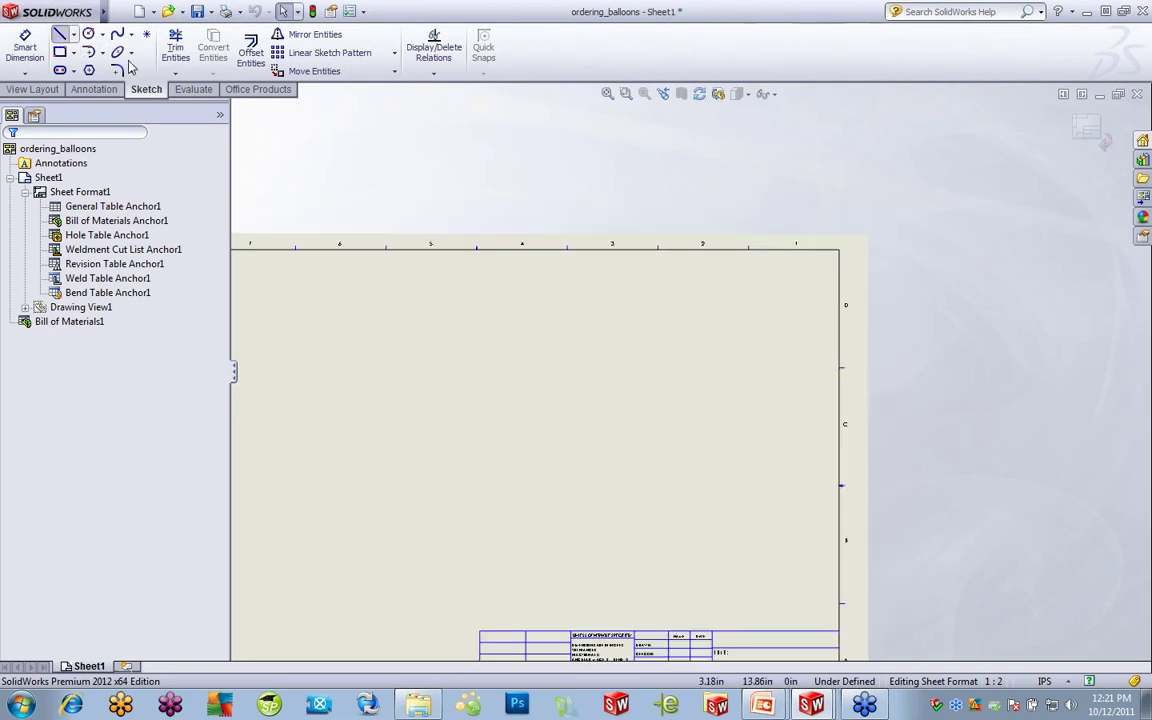
{"action": "left_click_drag", "start_coordinate": [813, 281], "coordinate": [741, 281]}
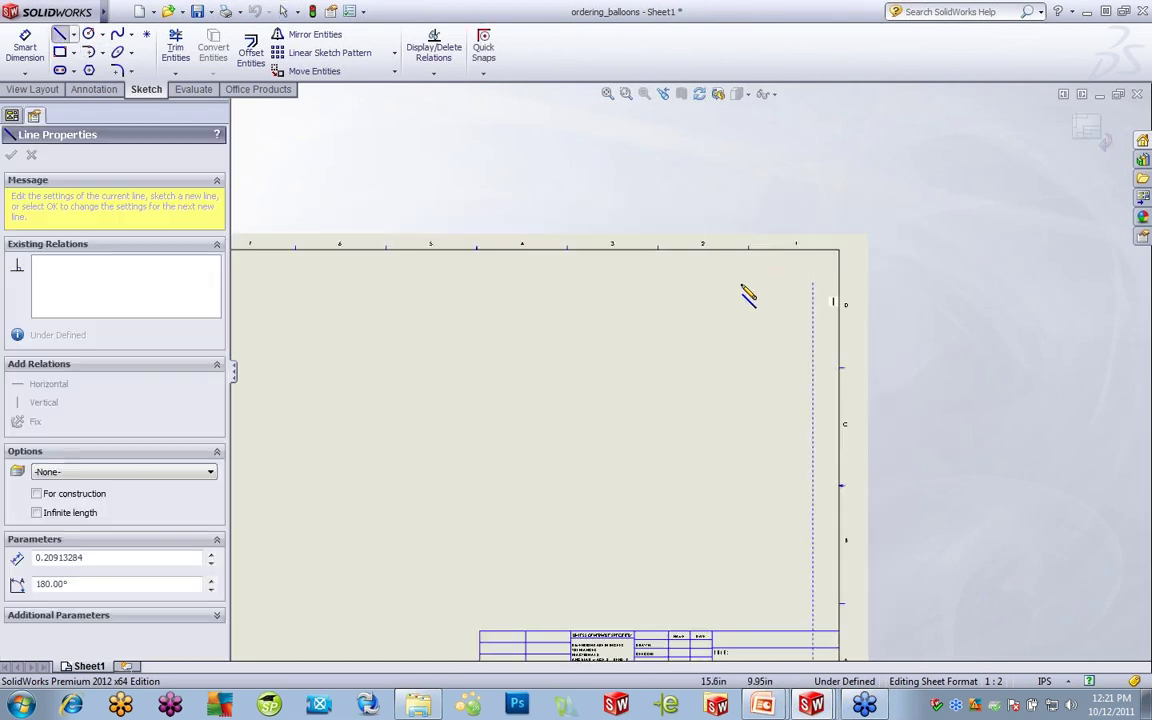
{"action": "right_click", "coordinate": [750, 184]}
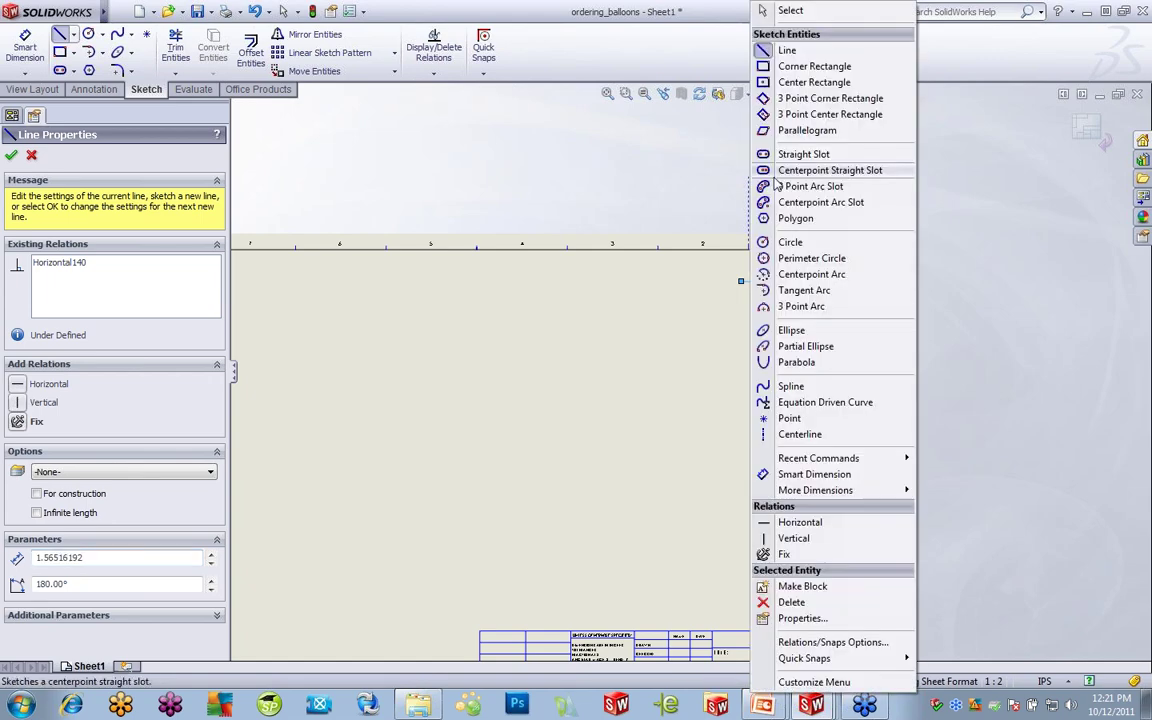
{"action": "left_click", "coordinate": [786, 9]}
{"action": "left_click", "coordinate": [1085, 132]}
- Move the bill of materials up so its top-right corner meets the outer end of the sketched sheet format line
{"action": "left_click", "coordinate": [800, 370]}
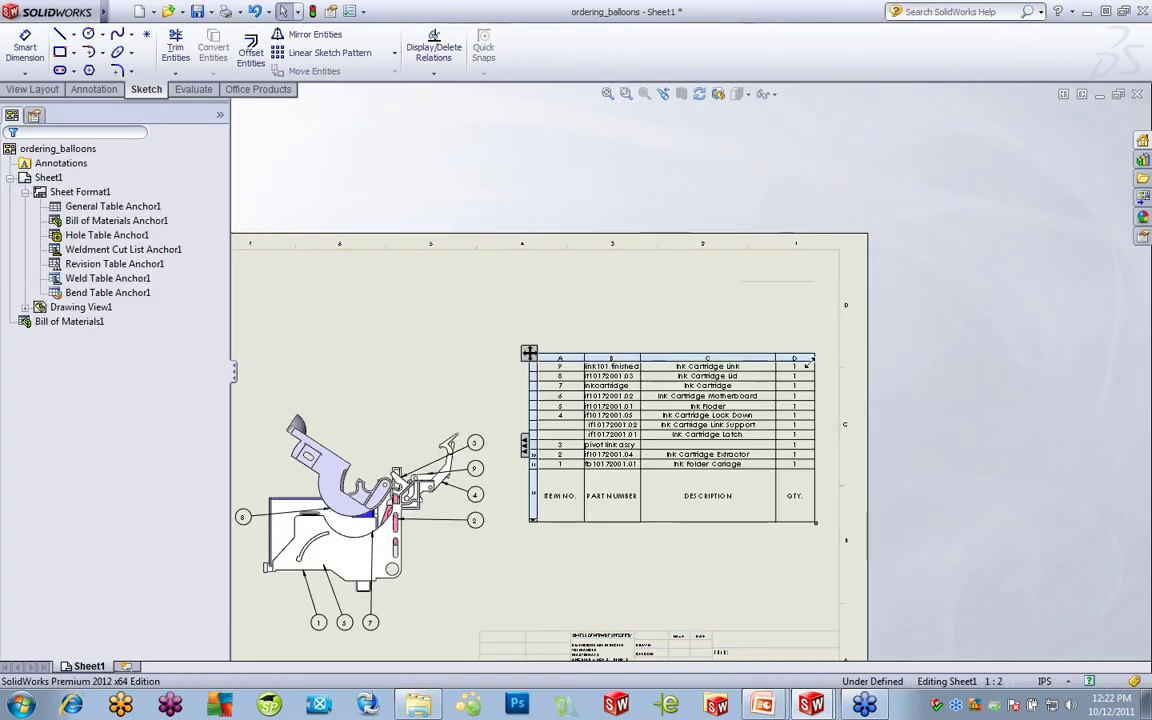
{"action": "left_click_drag", "start_coordinate": [533, 362], "coordinate": [528, 287]}
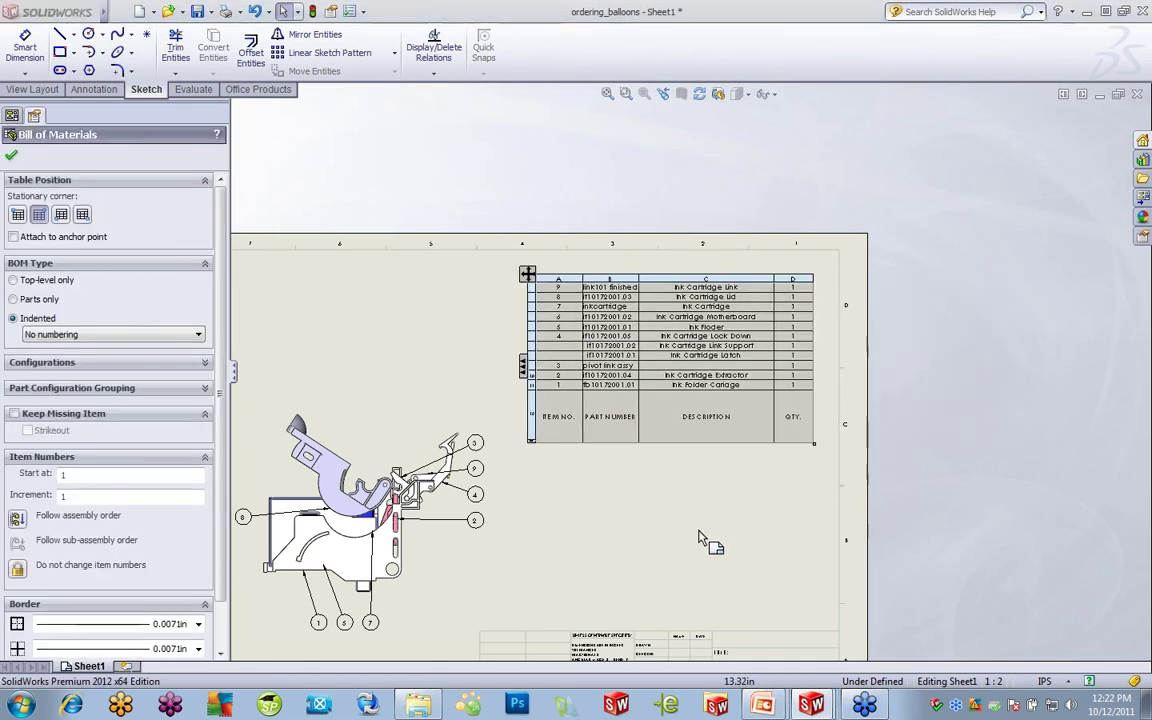
{"action": "left_click", "coordinate": [700, 538]}
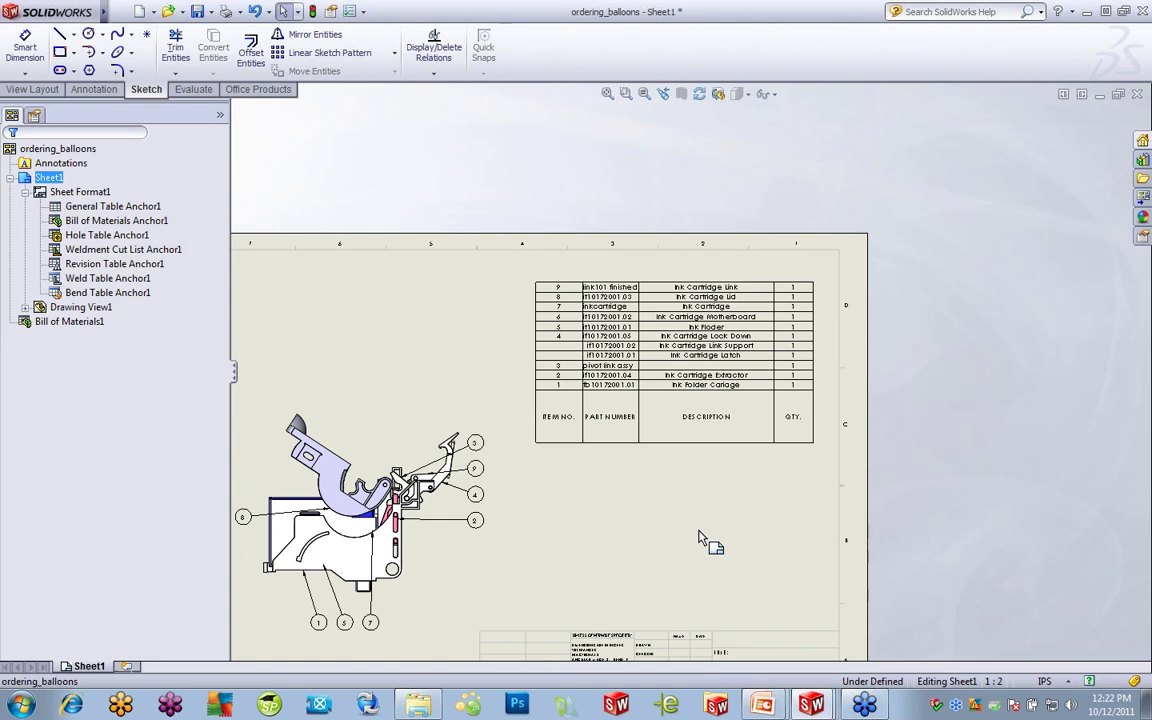
- Select the entire bill of materials row containing the Ink Cartridge Link description
{"action": "left_click", "coordinate": [674, 348]}
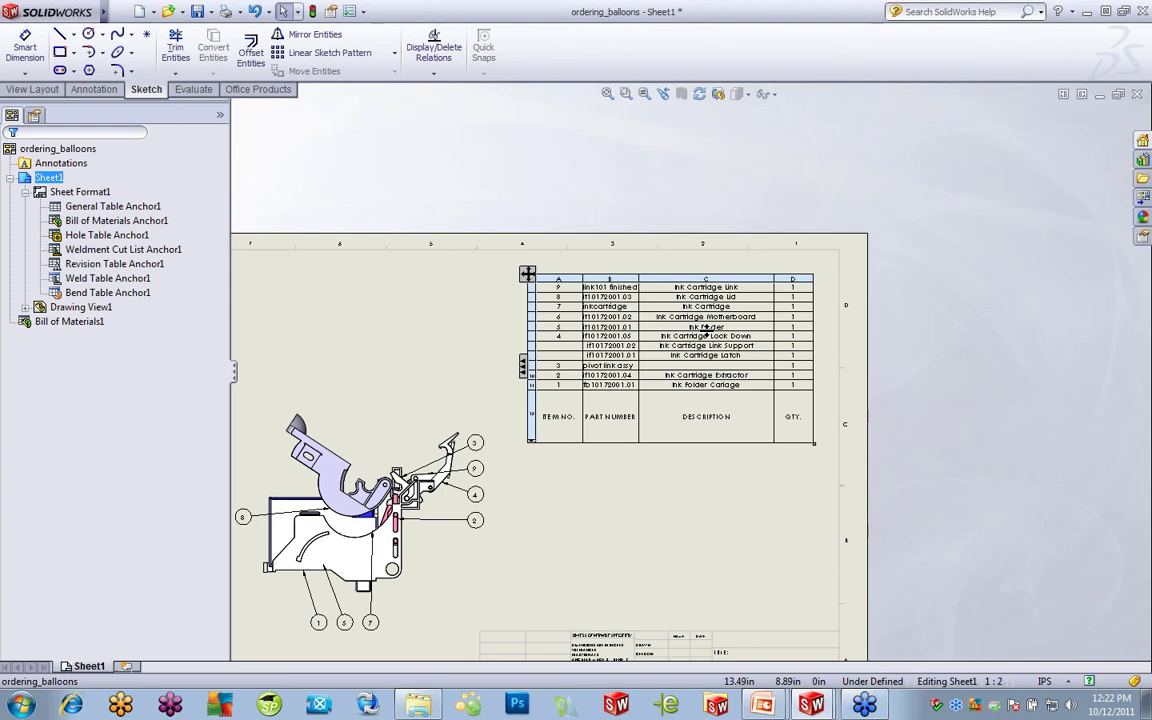
{"action": "scroll", "coordinate": [705, 325], "scroll_direction": "down", "scroll_amount": 4}
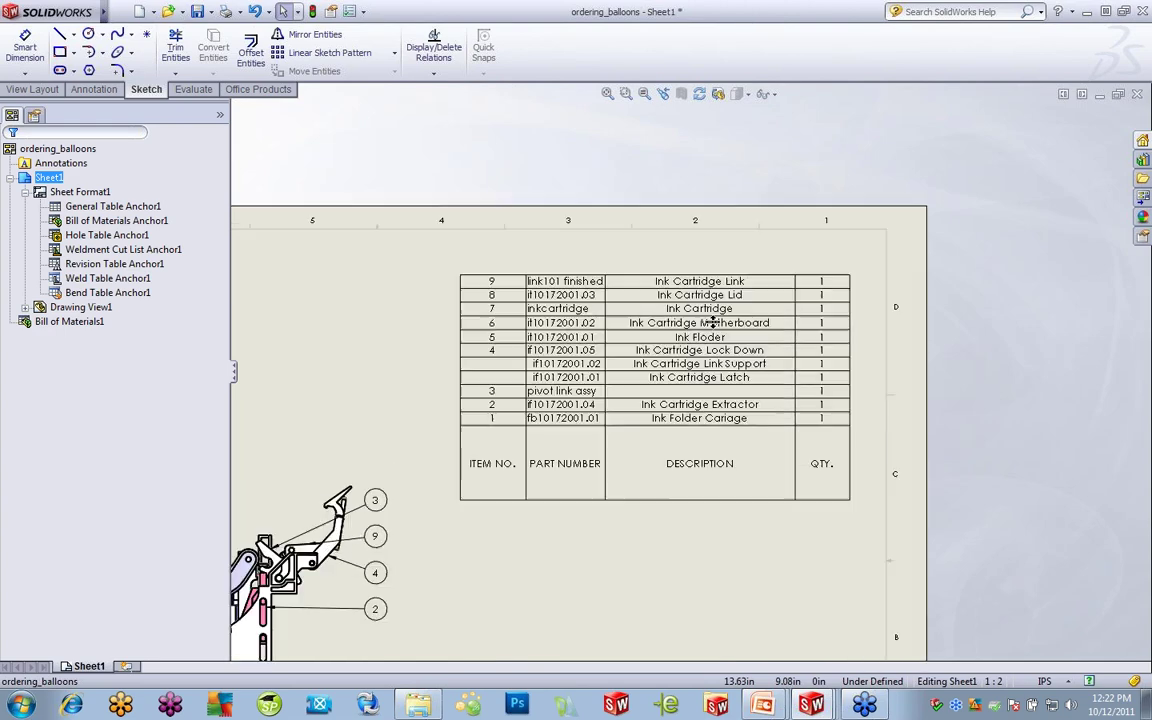
{"action": "scroll", "coordinate": [712, 320], "scroll_direction": "down", "scroll_amount": 1}
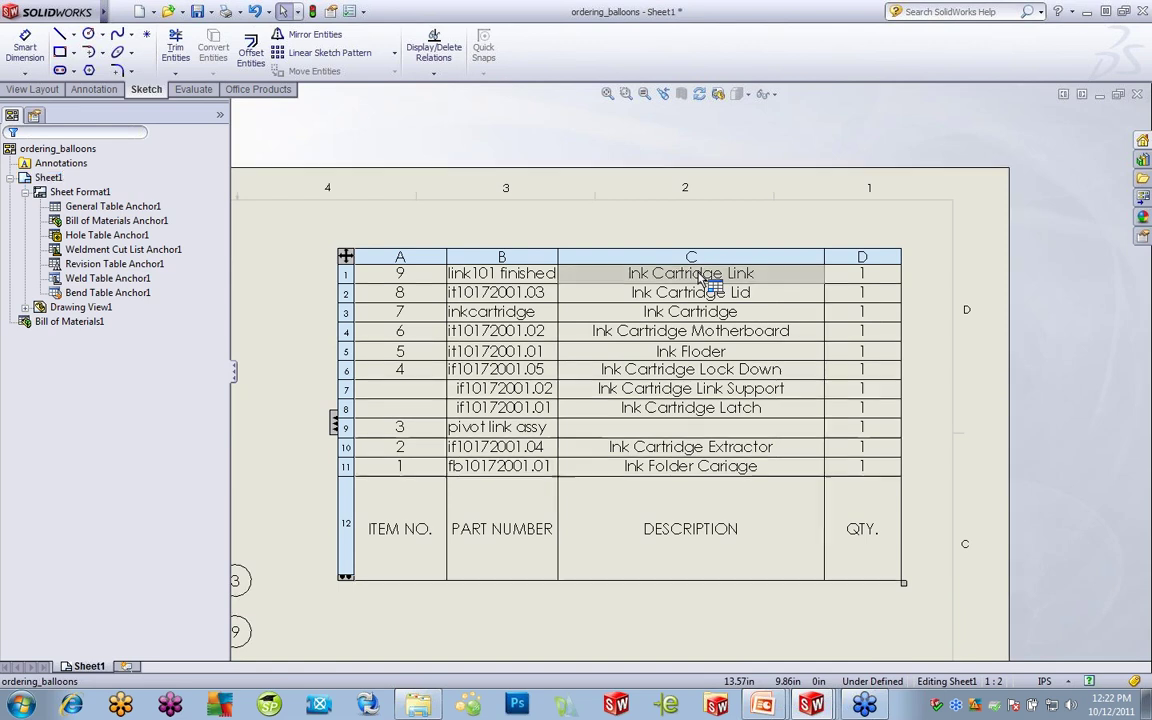
{"action": "left_click", "coordinate": [701, 276]}
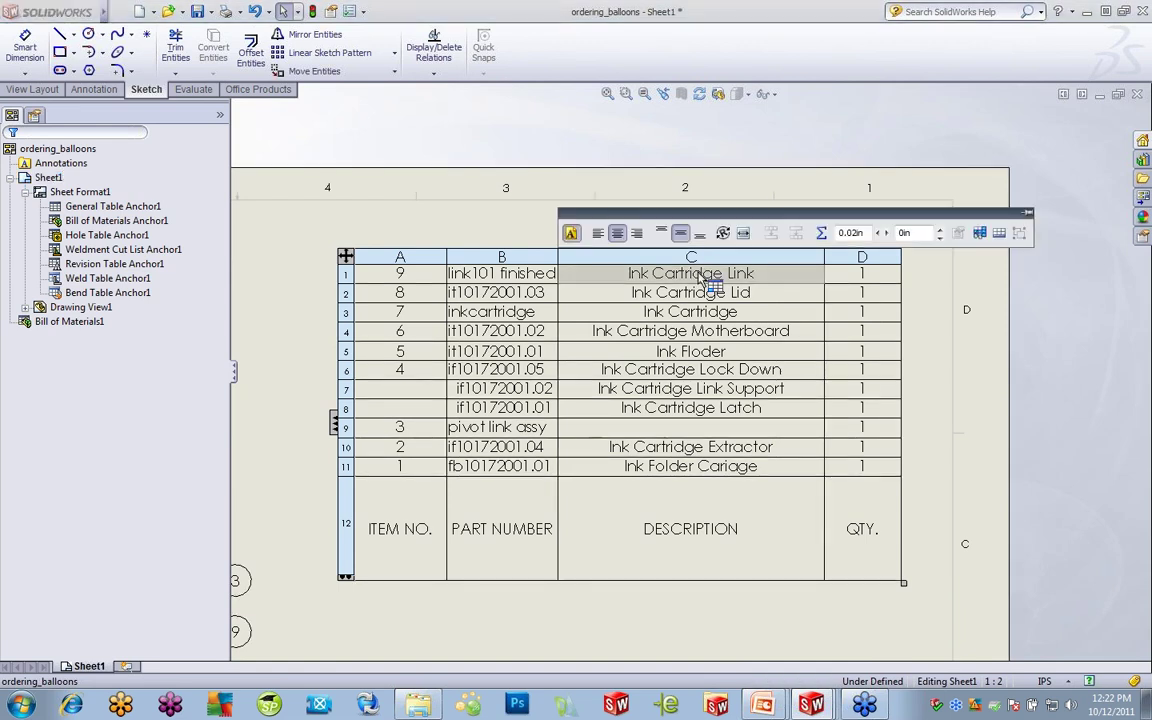
{"action": "right_click", "coordinate": [673, 261]}
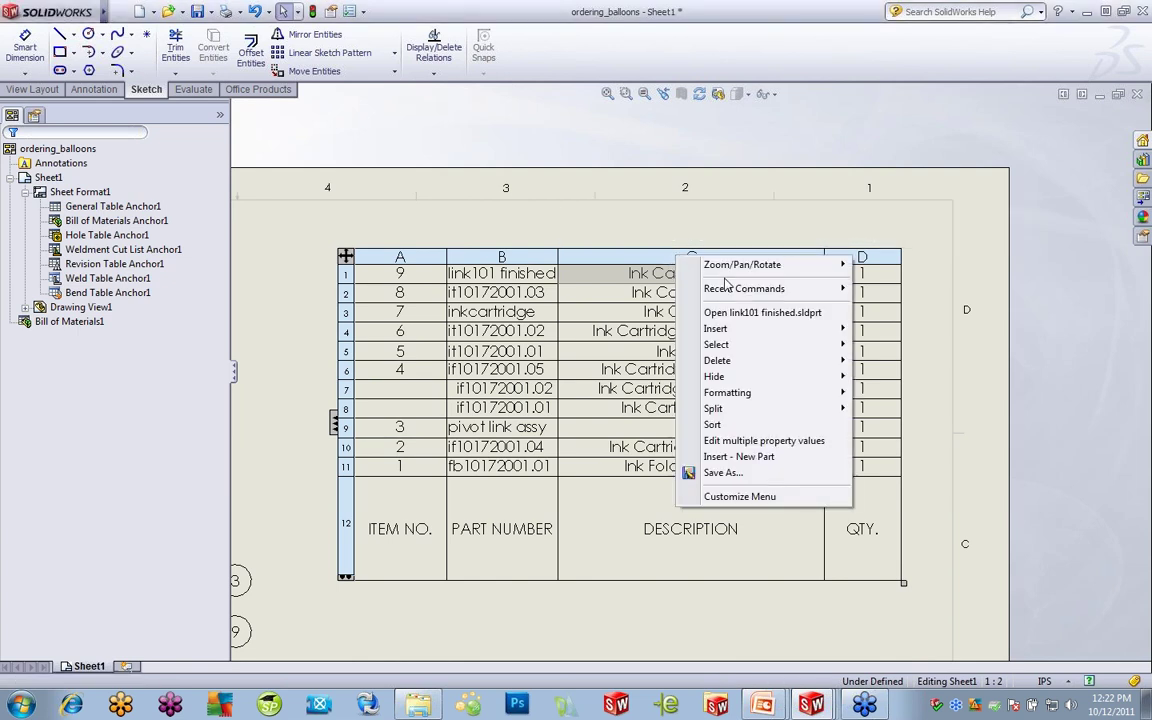
{"action": "mouse_move", "coordinate": [720, 330]}
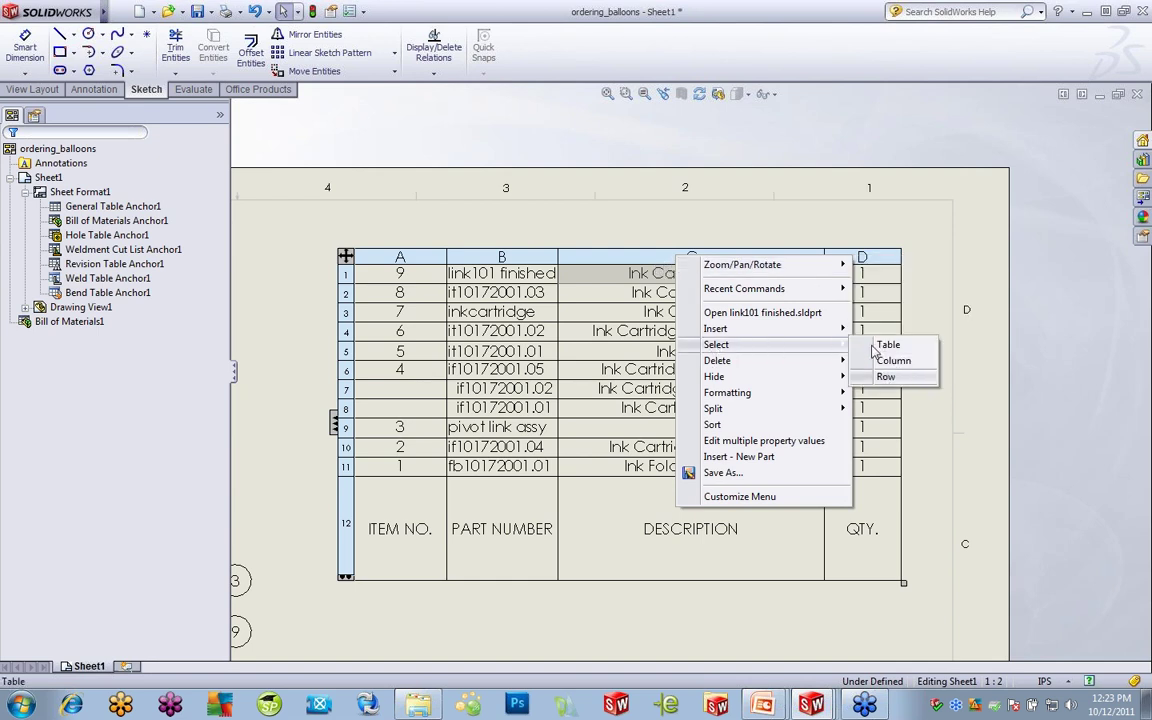
{"action": "left_click", "coordinate": [888, 376]}
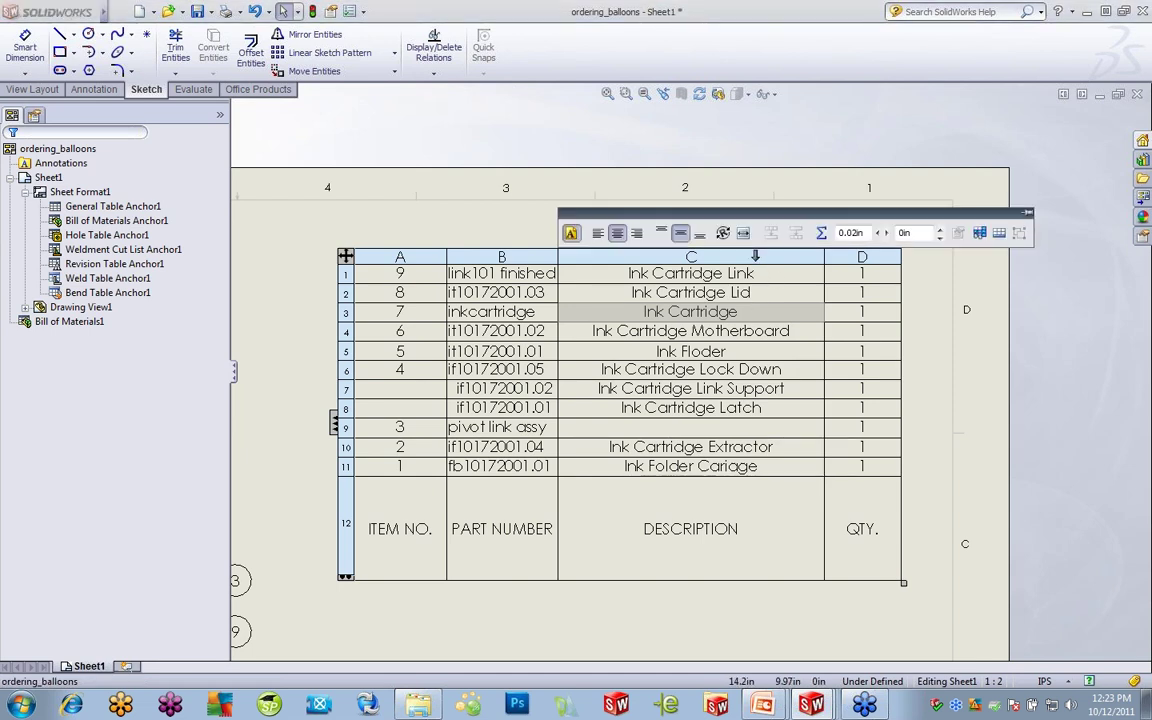
- Select the whole description column of the bill of materials, followed separately by the full rows of items 7 and 6
{"action": "left_click", "coordinate": [756, 256]}
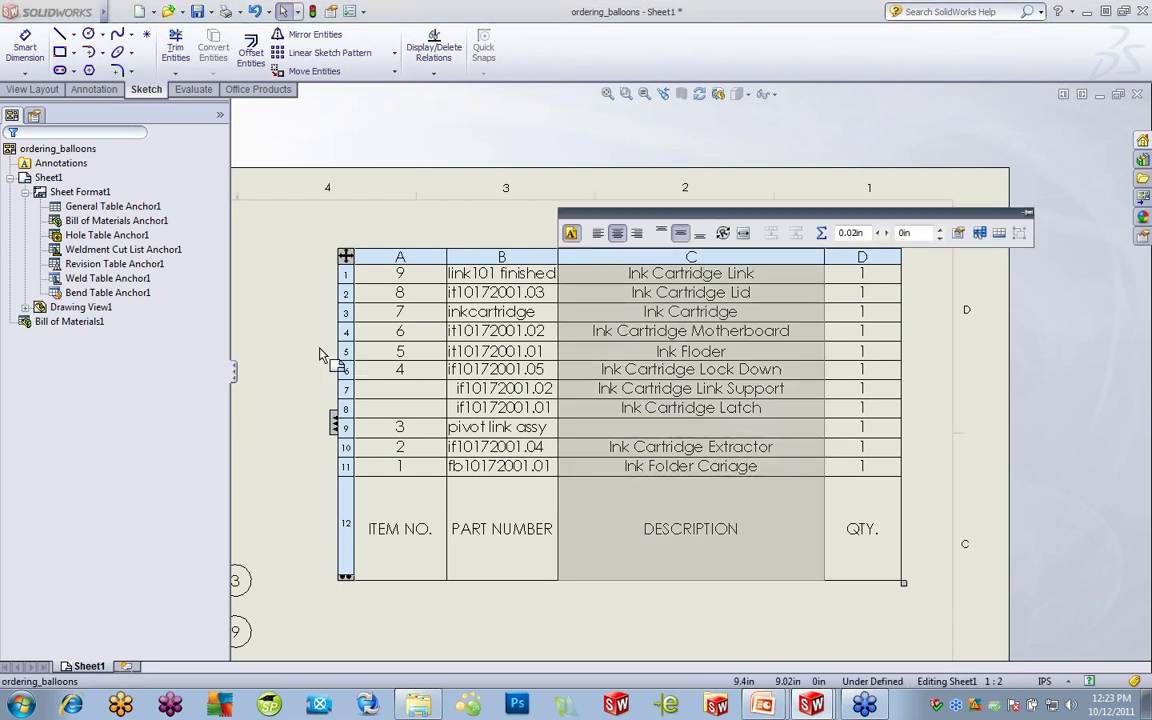
{"action": "left_click", "coordinate": [340, 312]}
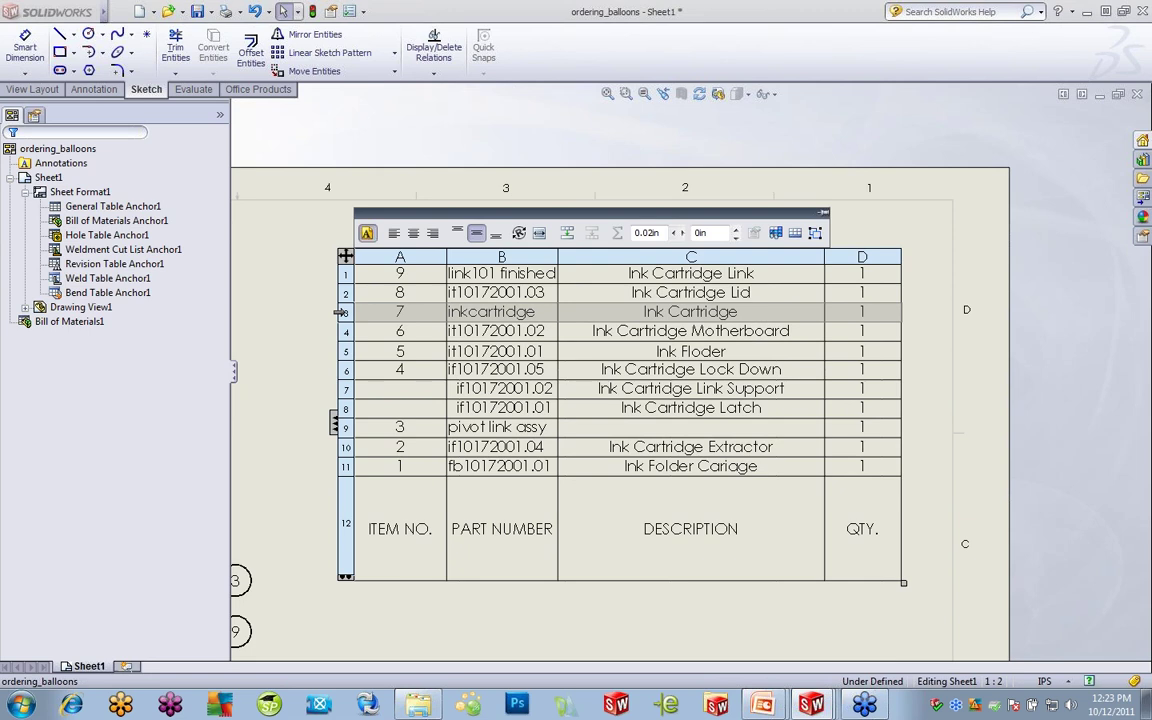
{"action": "right_click", "coordinate": [620, 341]}
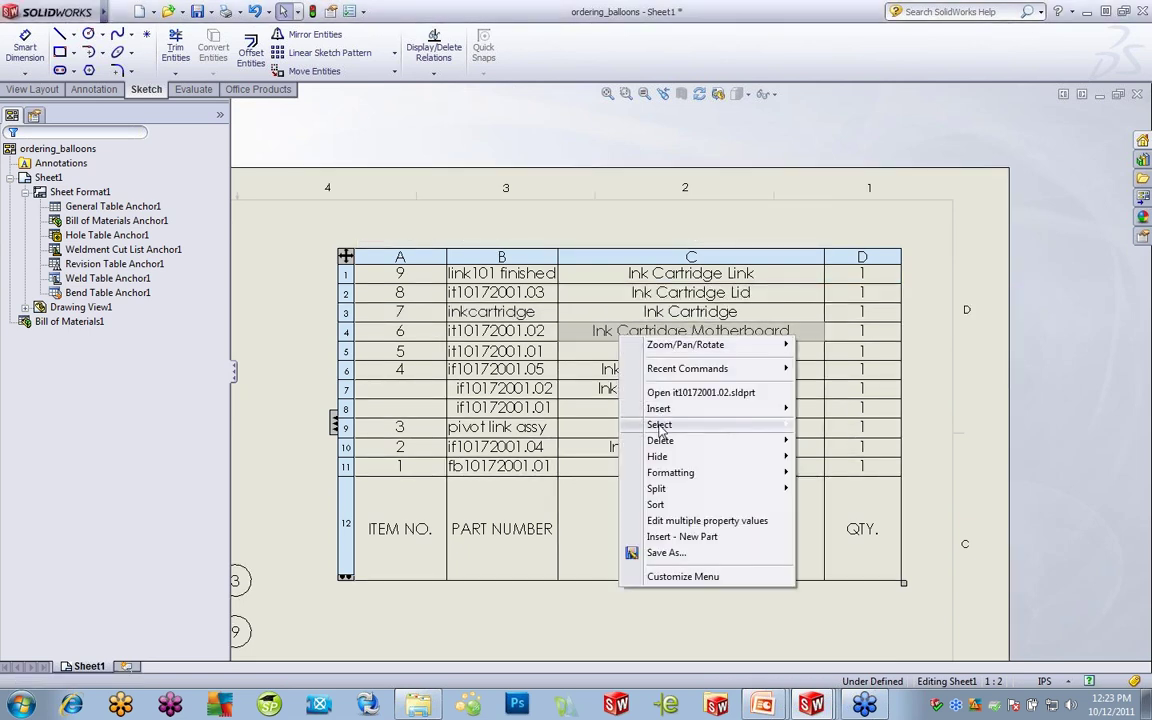
{"action": "mouse_move", "coordinate": [660, 428]}
{"action": "left_click", "coordinate": [829, 456]}
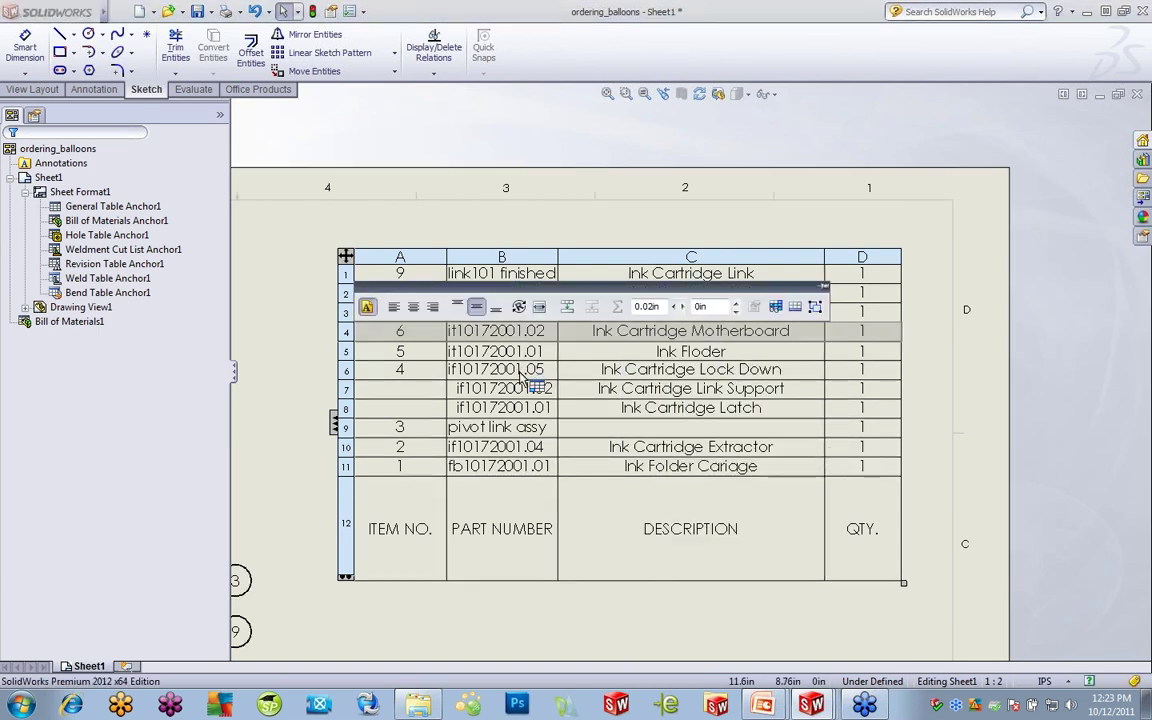
- Select the whole bill of materials and set its horizontal cell padding to 0.06 in
{"action": "right_click", "coordinate": [620, 337]}
{"action": "mouse_move", "coordinate": [651, 434]}
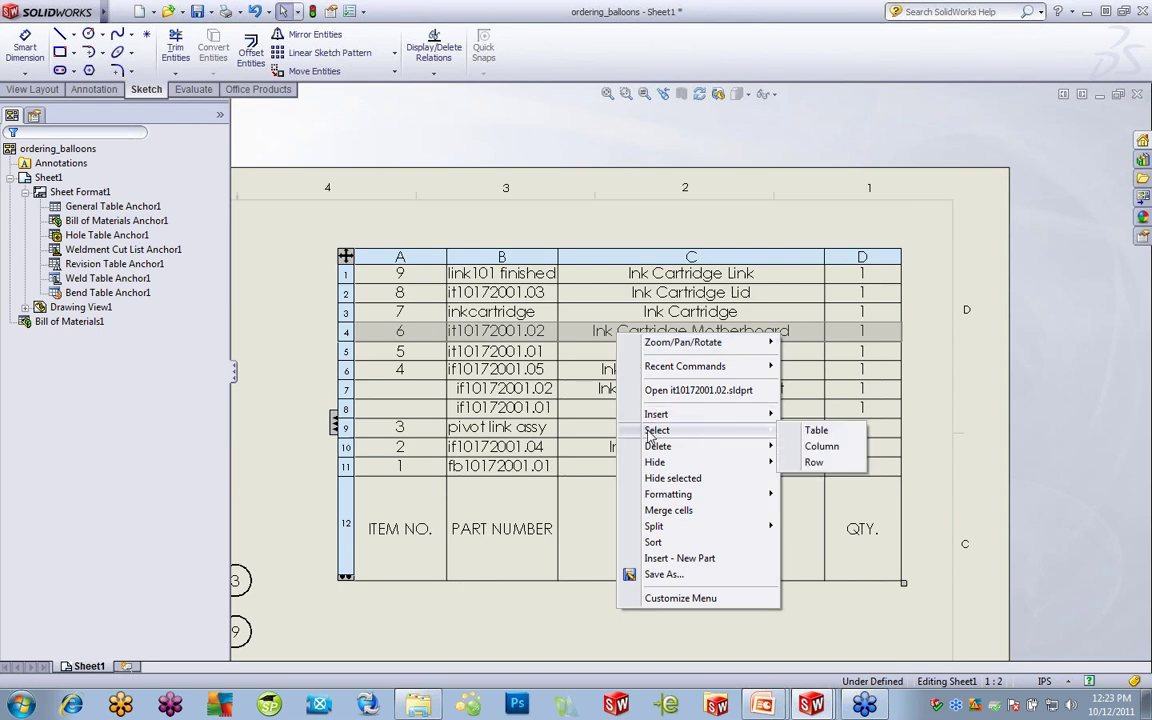
{"action": "left_click", "coordinate": [845, 432]}
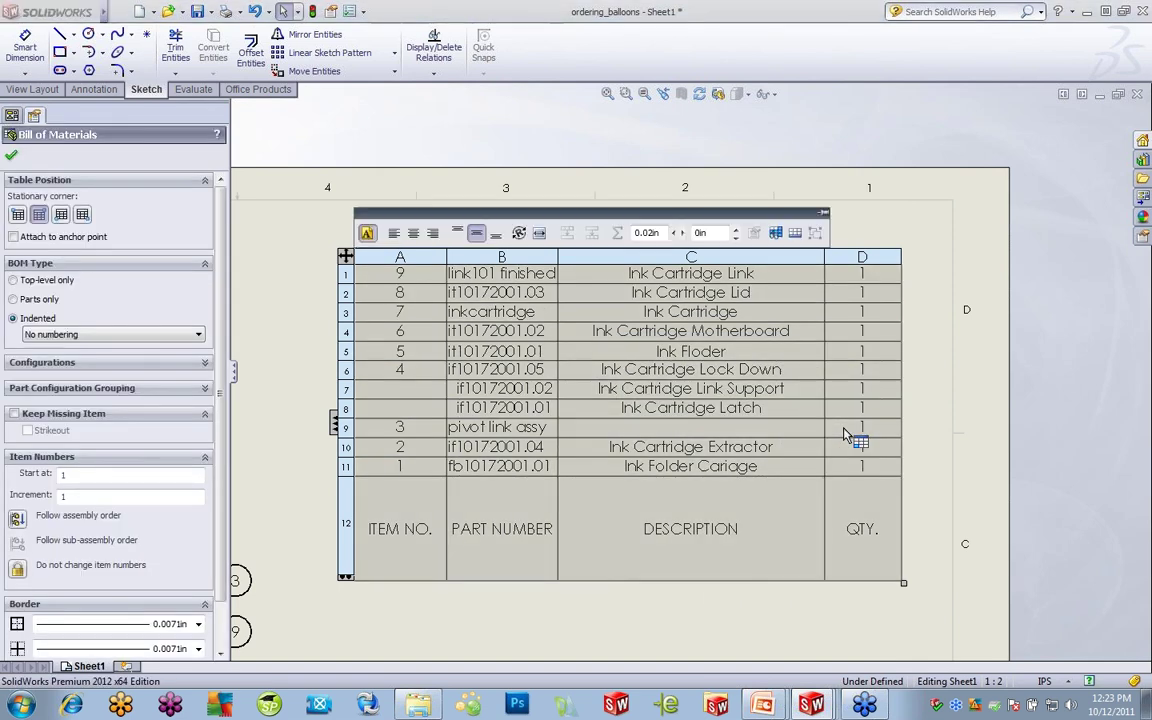
{"action": "left_click", "coordinate": [679, 230]}
{"action": "left_click", "coordinate": [679, 230]}
{"action": "left_click", "coordinate": [679, 232]}
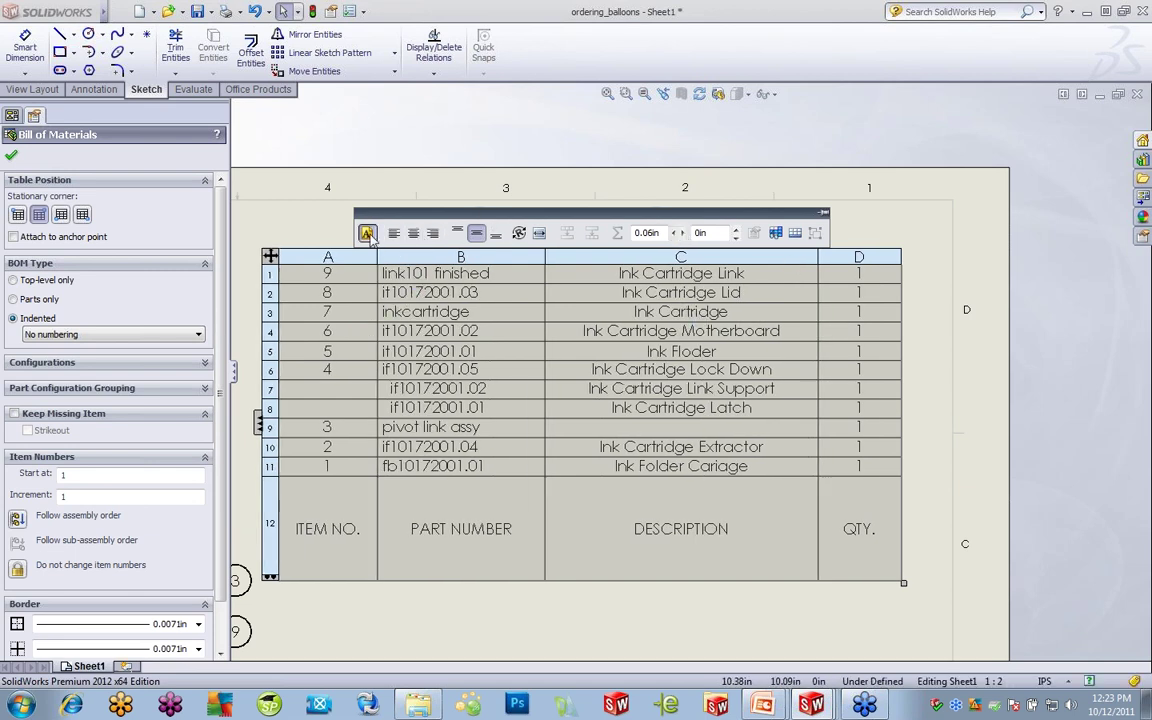
- Split the bill of materials horizontally below the it10172001.01 row
{"action": "right_click", "coordinate": [642, 302]}
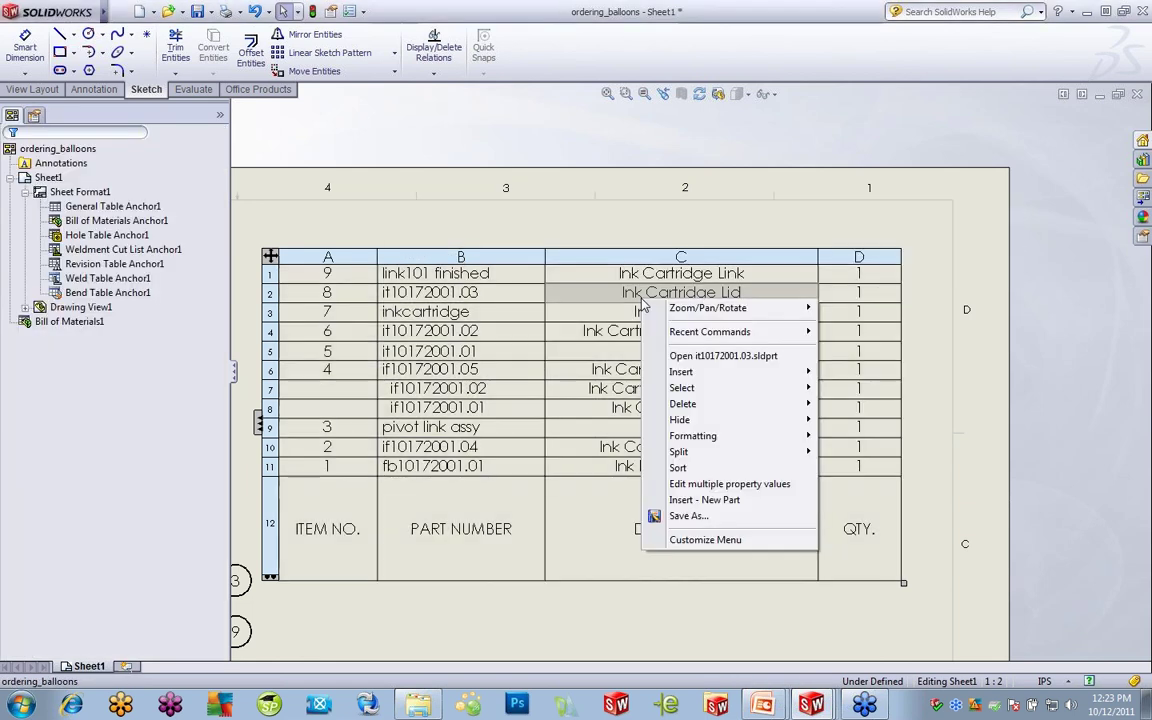
{"action": "mouse_move", "coordinate": [686, 388]}
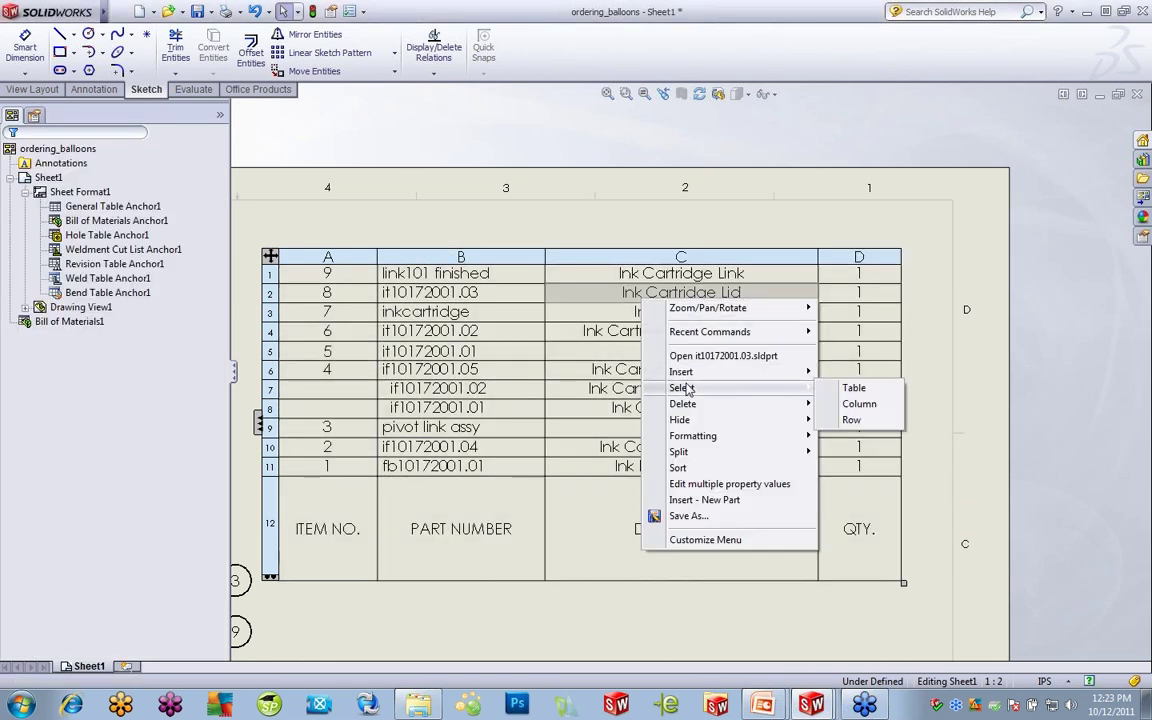
{"action": "right_click", "coordinate": [431, 352]}
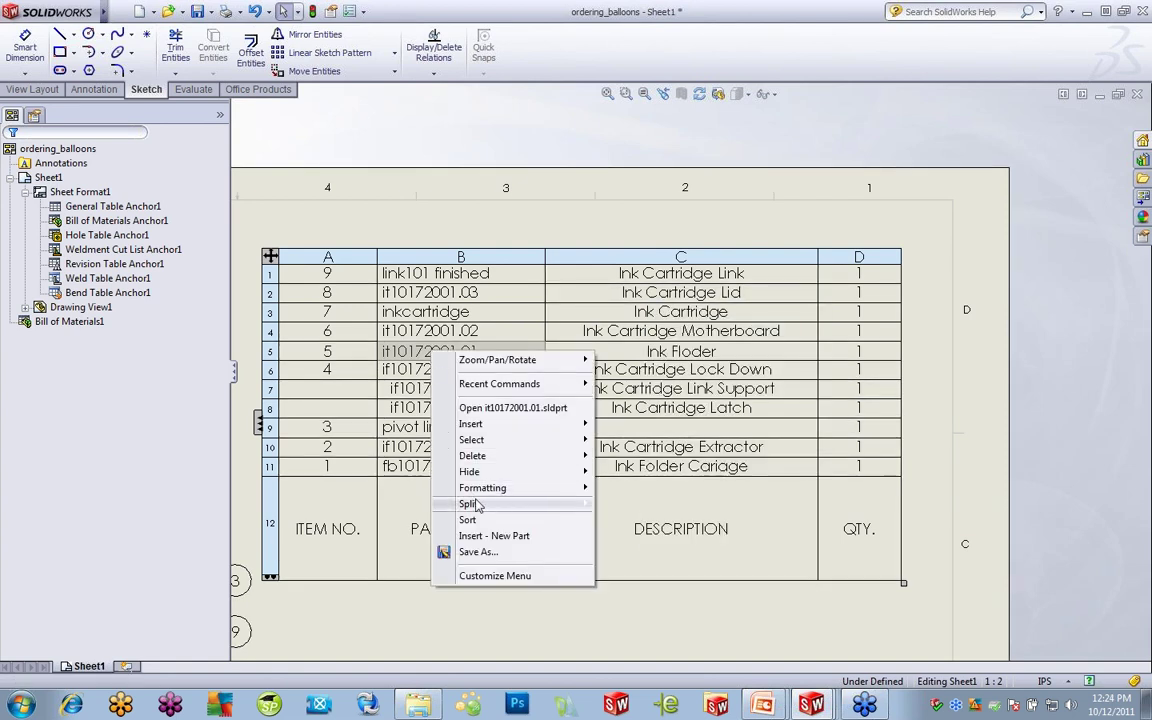
{"action": "mouse_move", "coordinate": [476, 505]}
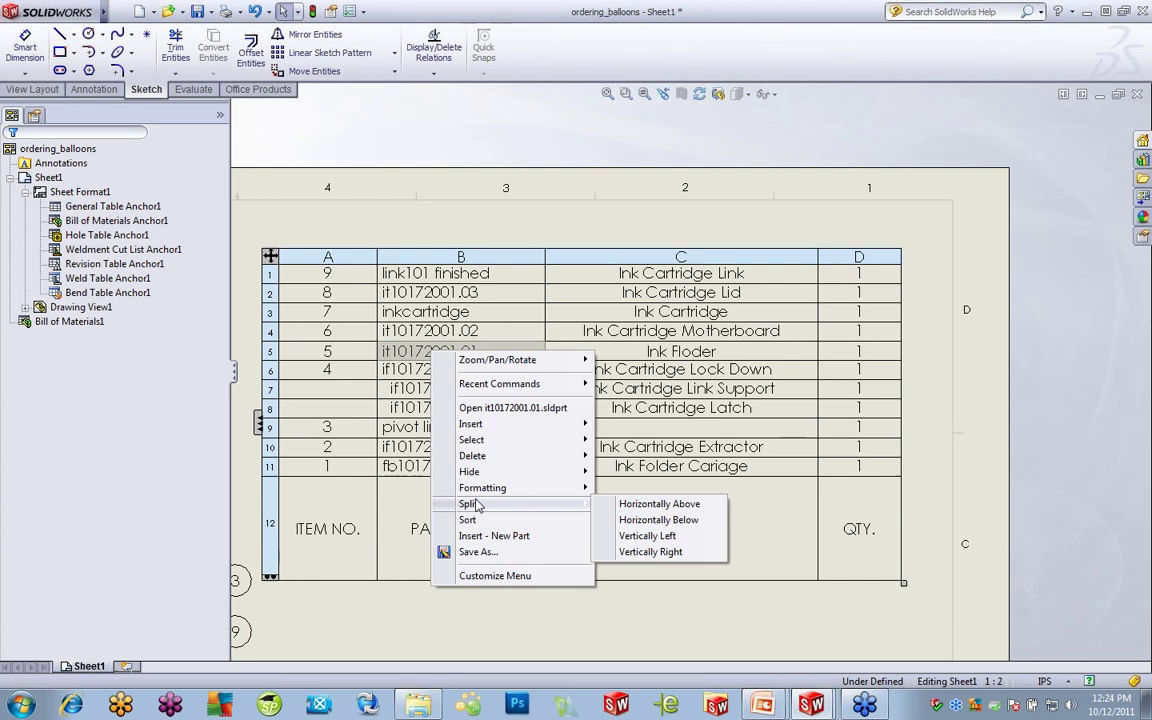
{"action": "left_click", "coordinate": [667, 521]}
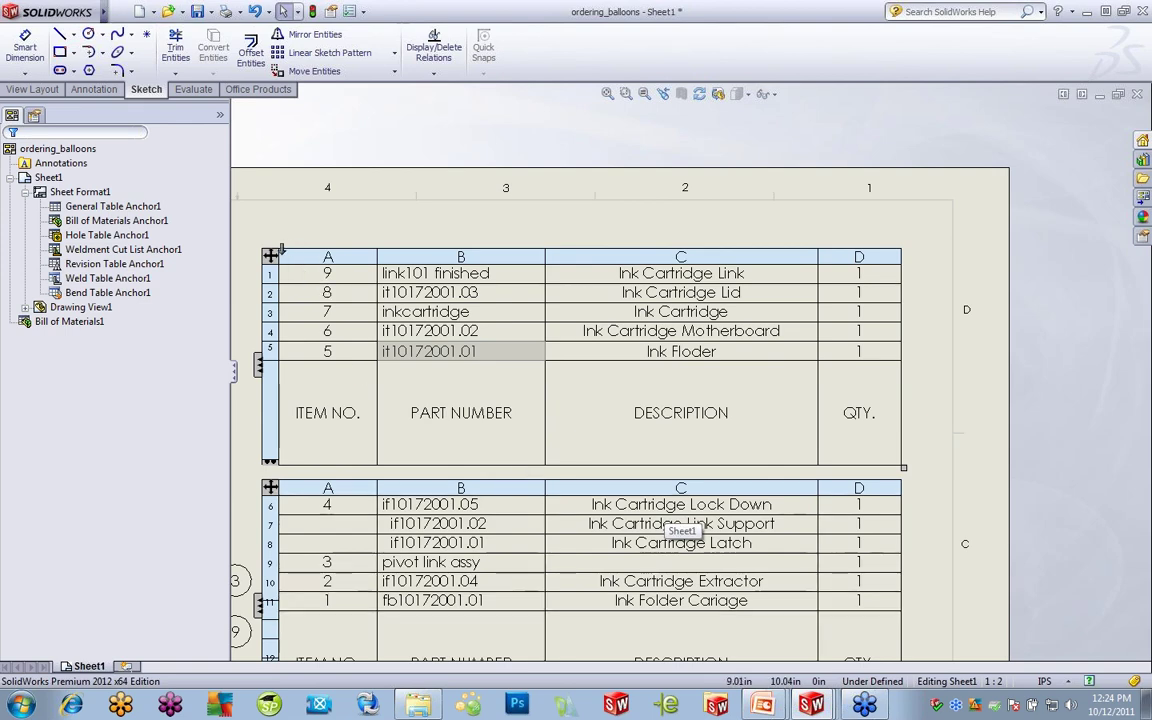
- Move the upper part of the split table up to the sheet border and bring the lower part up close beneath it
{"action": "left_click_drag", "start_coordinate": [255, 239], "coordinate": [272, 217]}
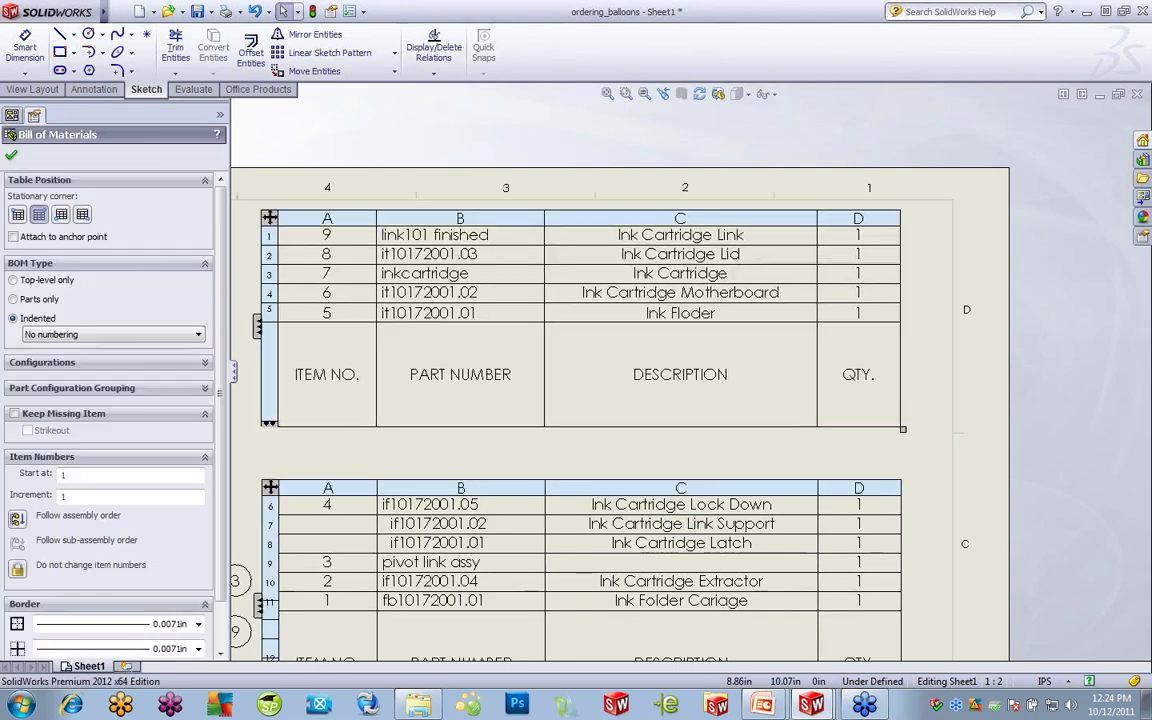
{"action": "left_click_drag", "start_coordinate": [272, 487], "coordinate": [270, 454]}
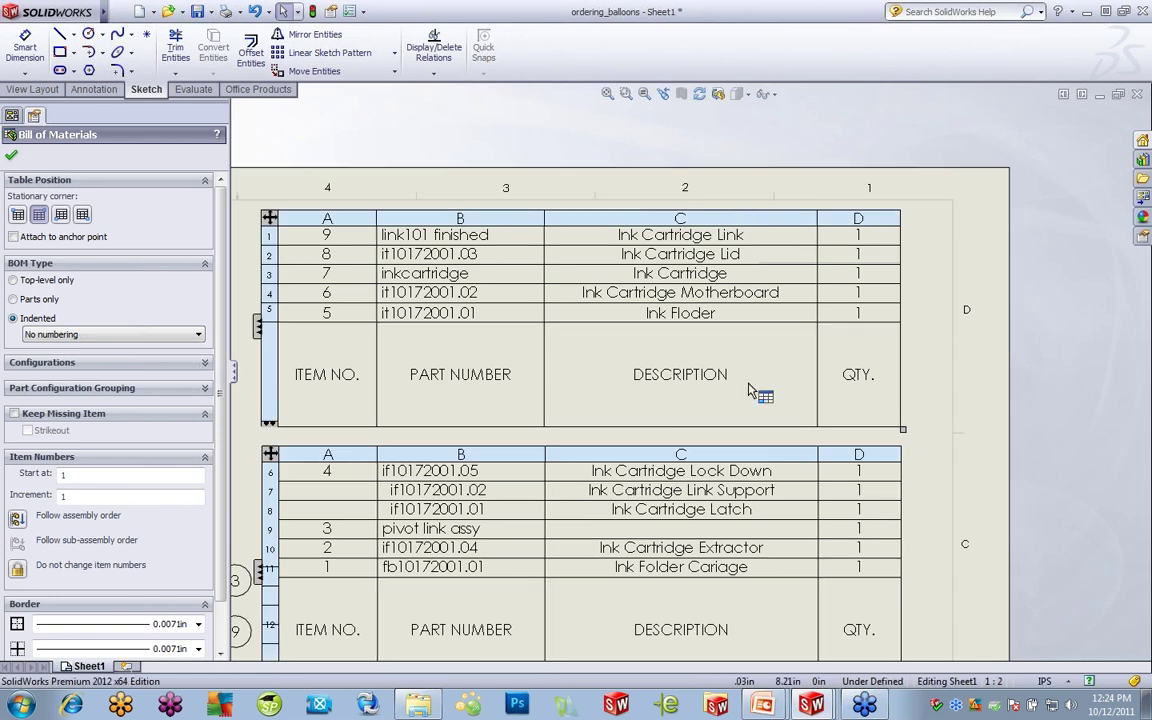
- Merge the two split parts back into a single bill of materials table
{"action": "left_click", "coordinate": [455, 480]}
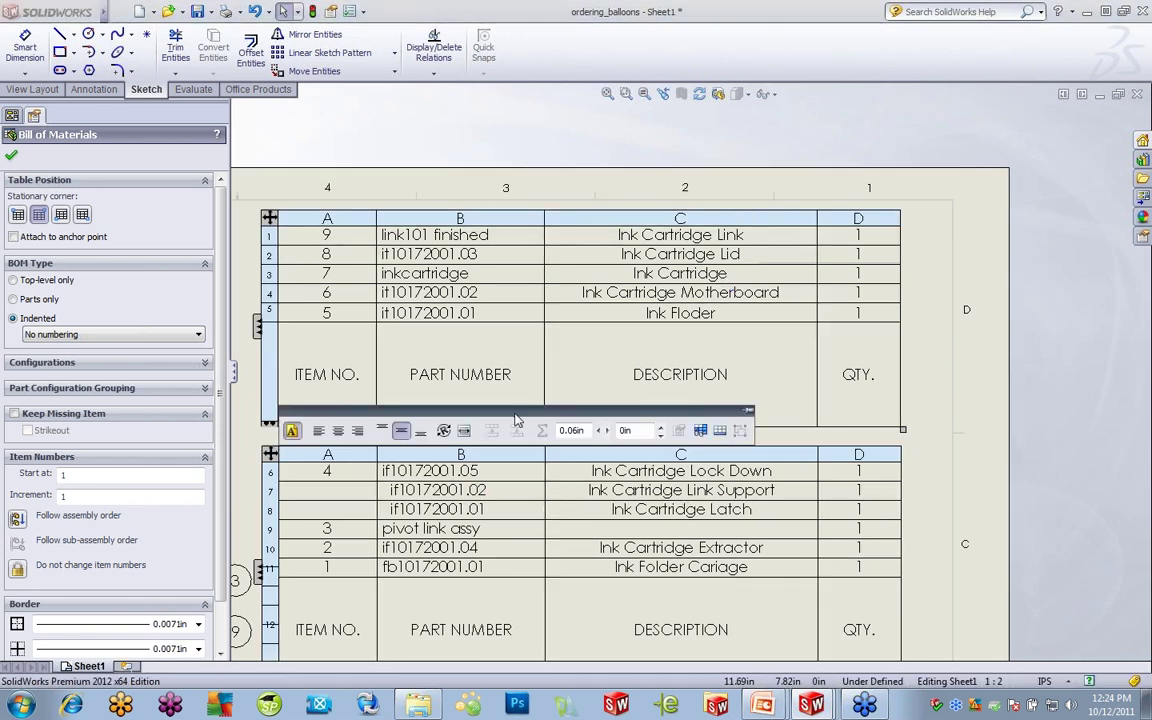
{"action": "right_click", "coordinate": [520, 379]}
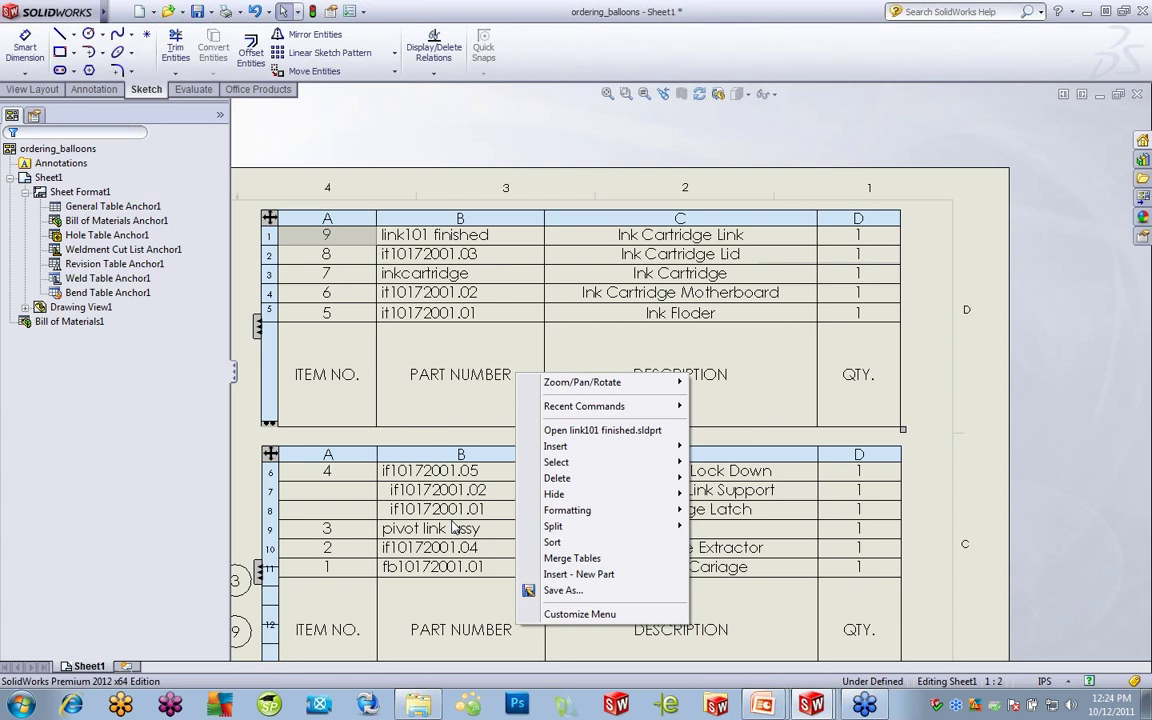
{"action": "left_click", "coordinate": [595, 563]}
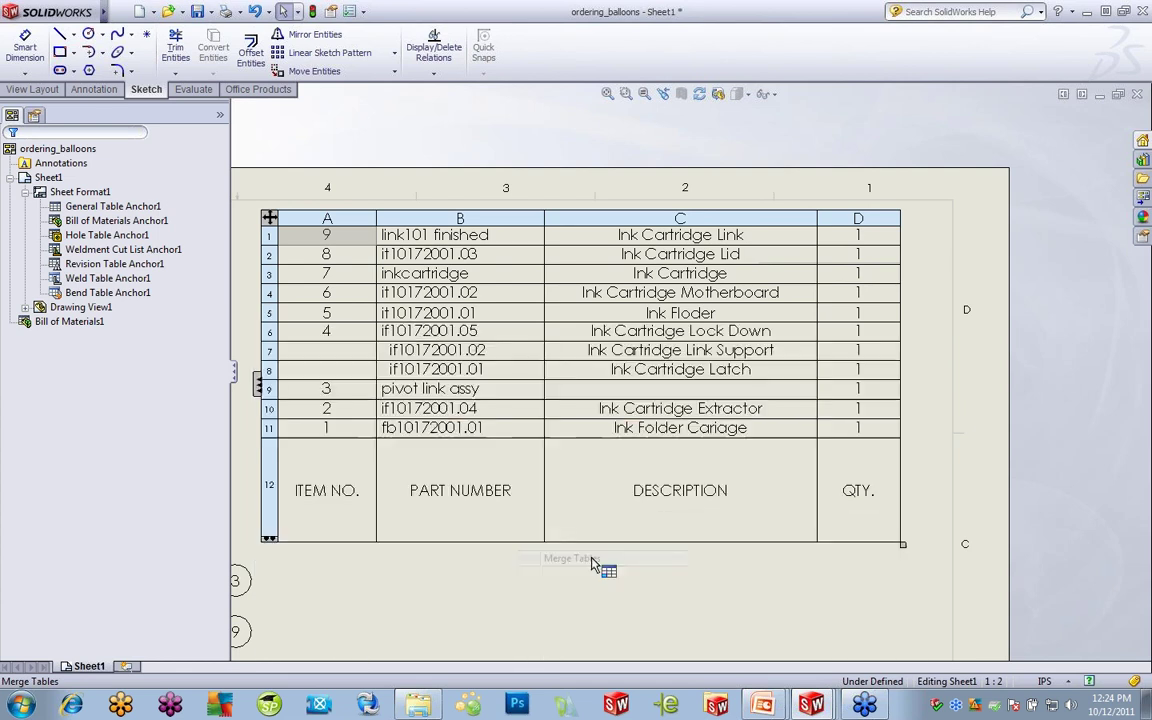
- Merge the description cells of the pivot link assy and if10172001.04 rows into one cell
{"action": "right_click", "coordinate": [787, 418]}
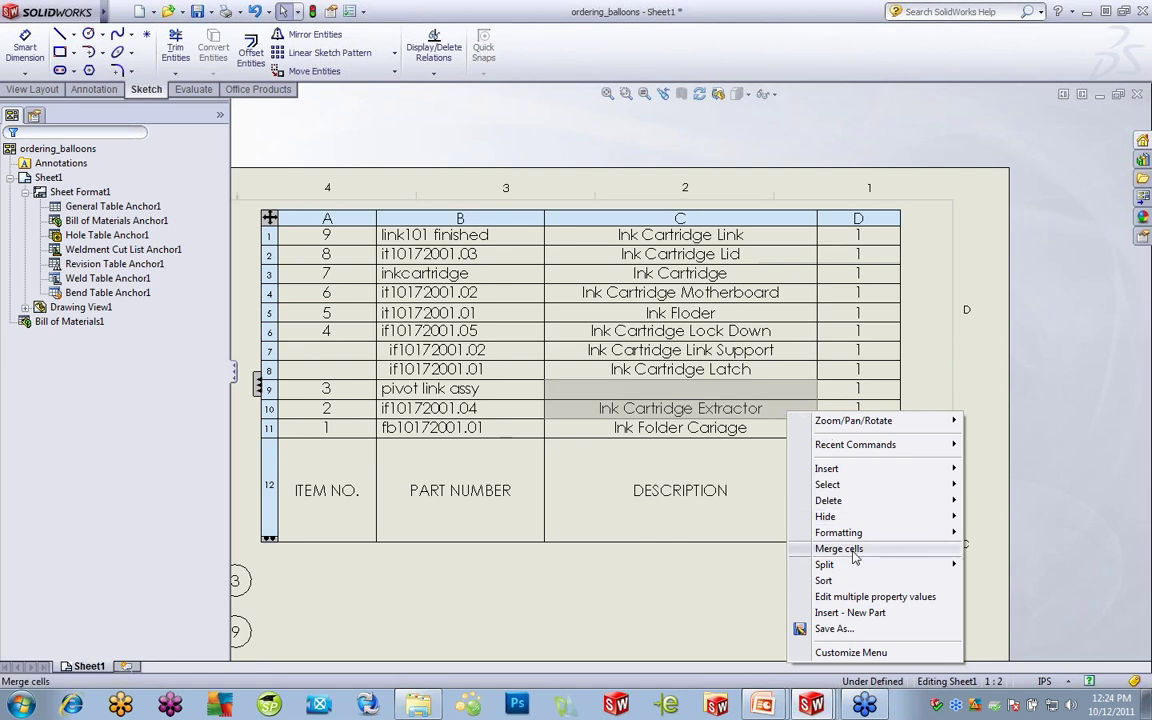
{"action": "left_click", "coordinate": [855, 556]}
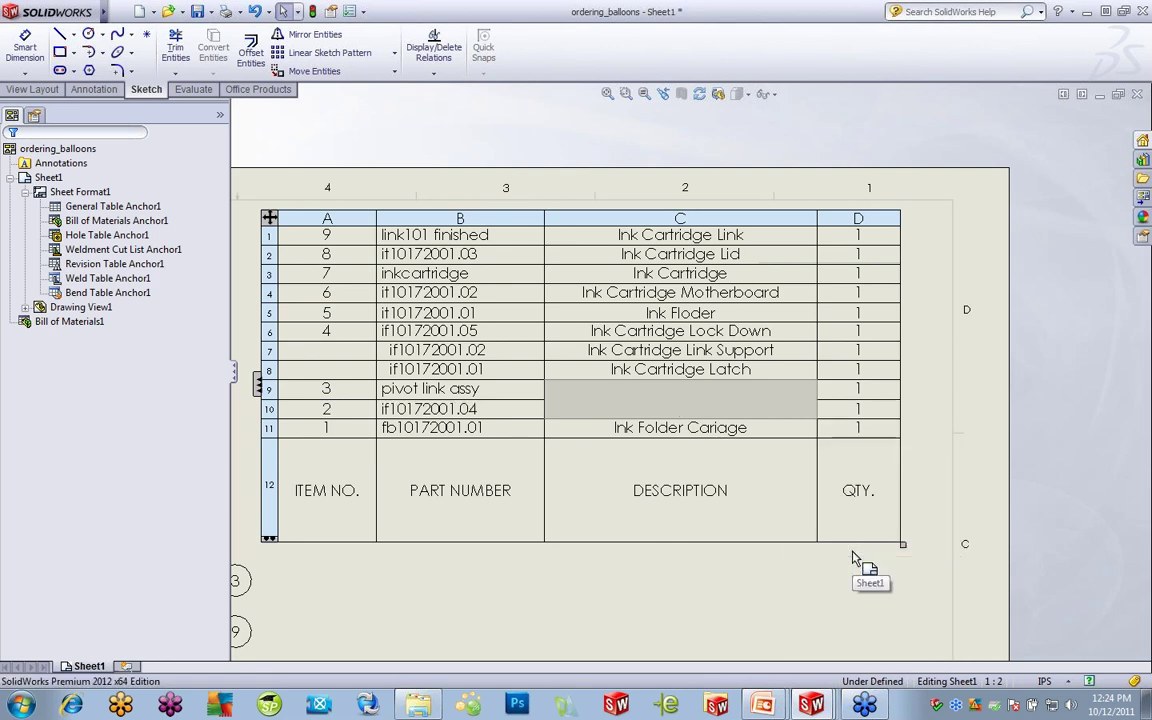
- Unmerge the combined description cell spanning the pivot link assy and if10172001.04 rows
{"action": "right_click", "coordinate": [741, 411]}
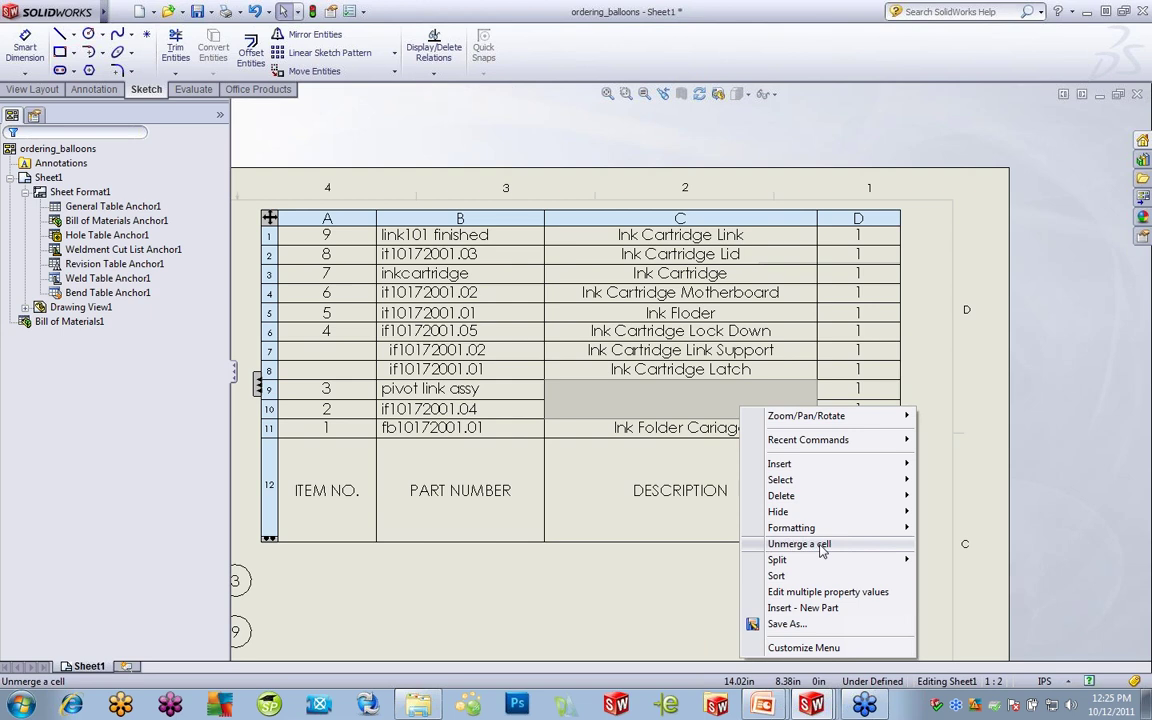
{"action": "left_click", "coordinate": [686, 404]}
{"action": "left_click", "coordinate": [686, 404]}
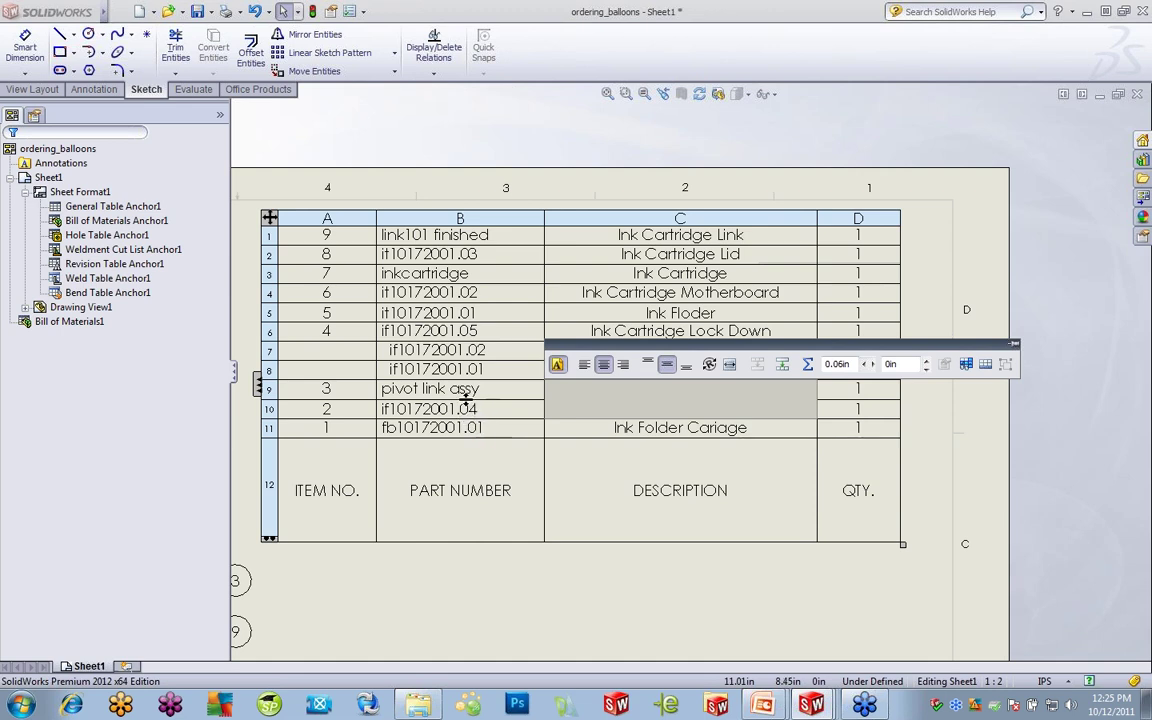
{"action": "right_click", "coordinate": [713, 404]}
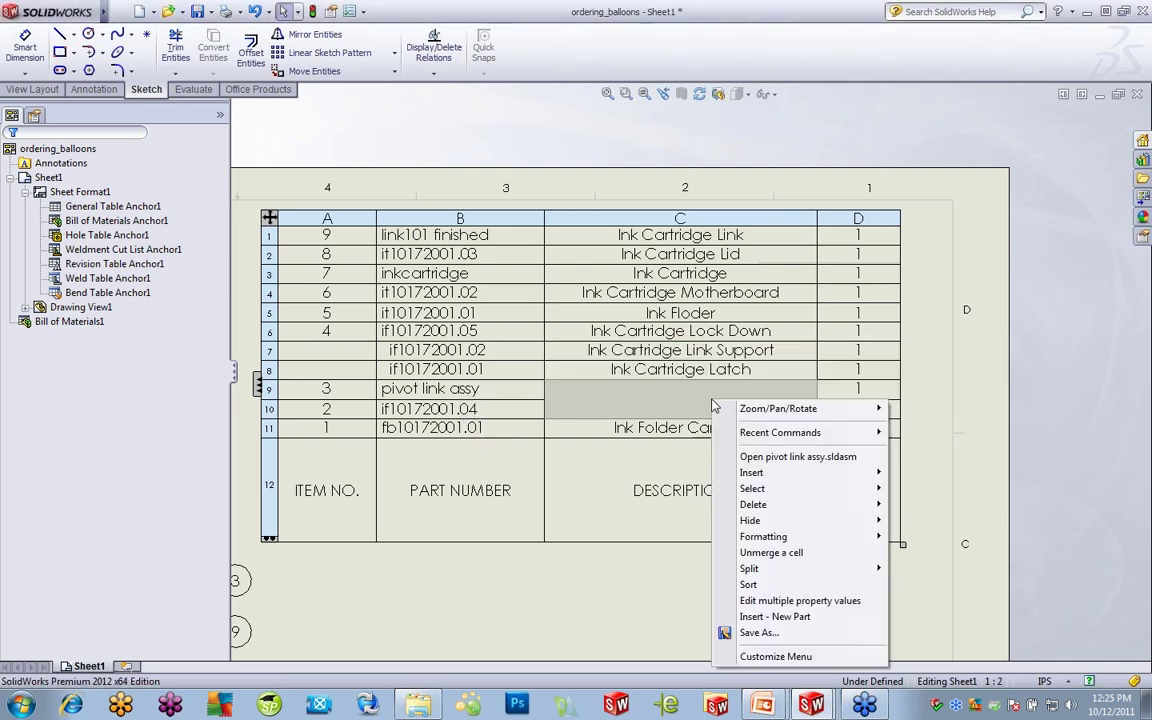
{"action": "left_click", "coordinate": [794, 551]}
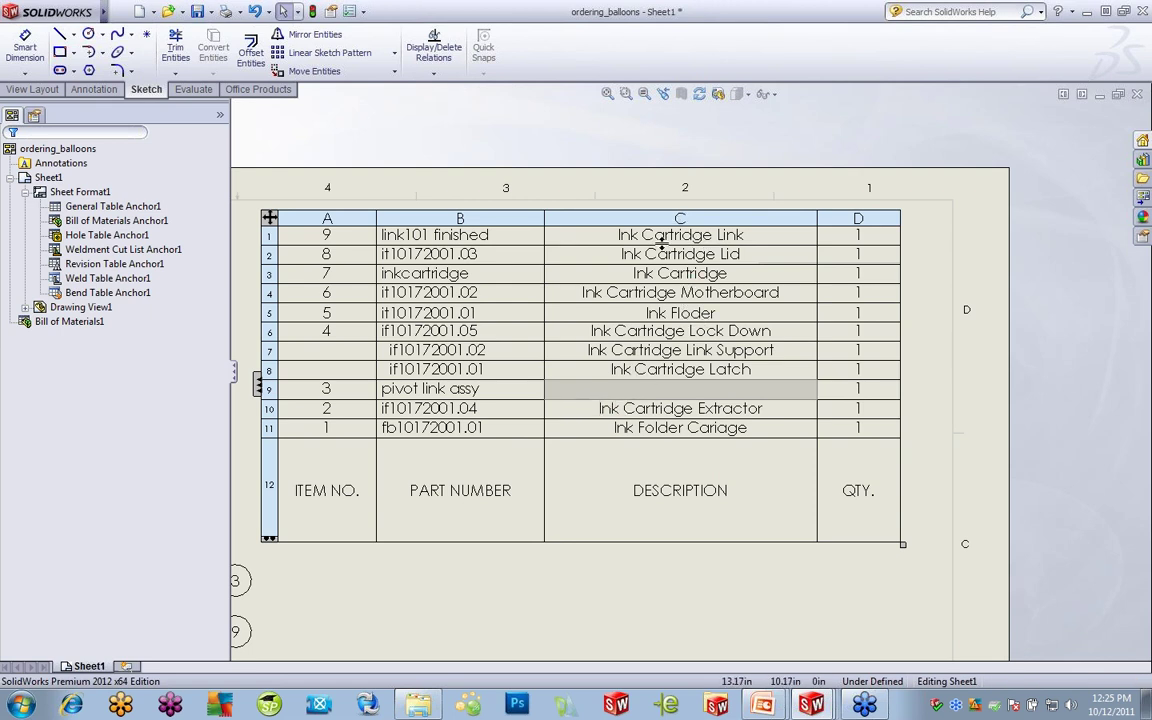
- Sort the bill of materials by PART NUMBER and then by DESCRIPTION, both in ascending order
{"action": "left_click", "coordinate": [659, 207]}
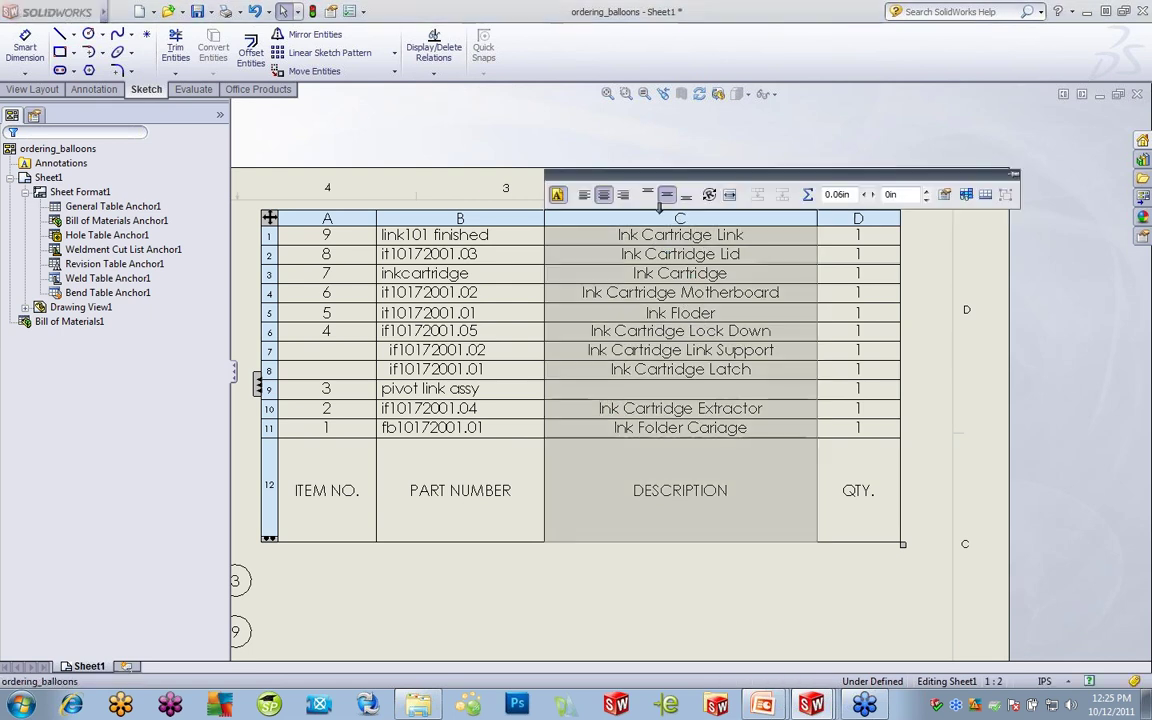
{"action": "left_click", "coordinate": [501, 218]}
{"action": "right_click", "coordinate": [501, 218]}
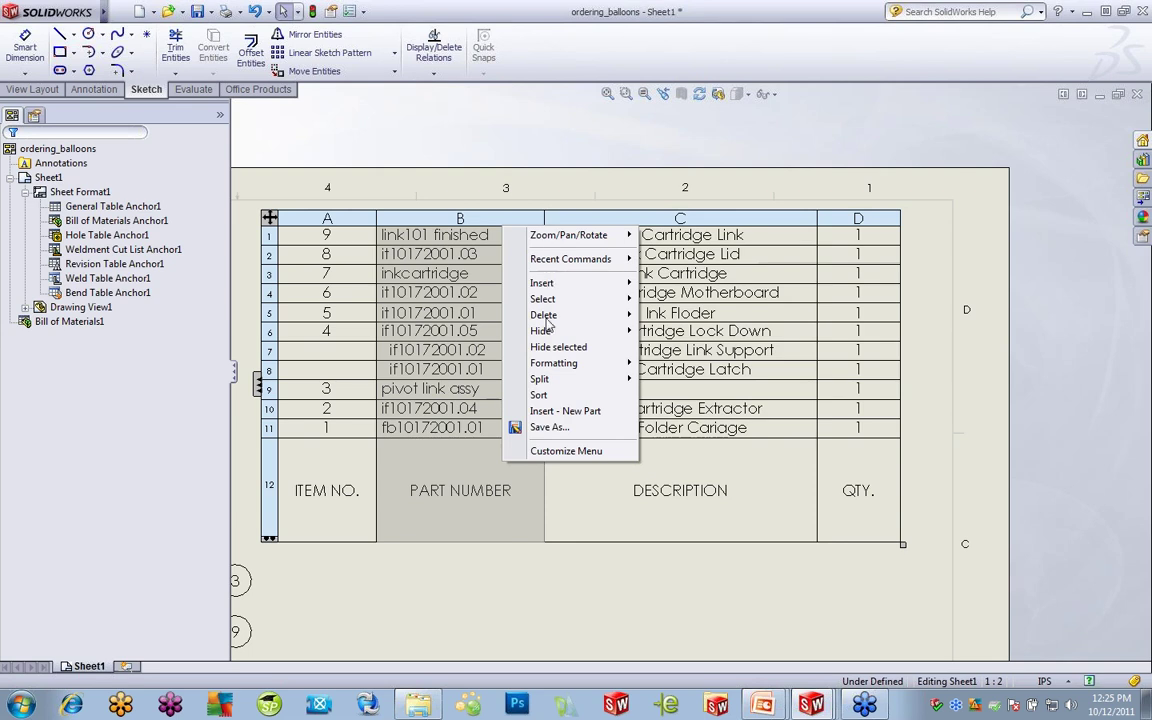
{"action": "left_click", "coordinate": [540, 395]}
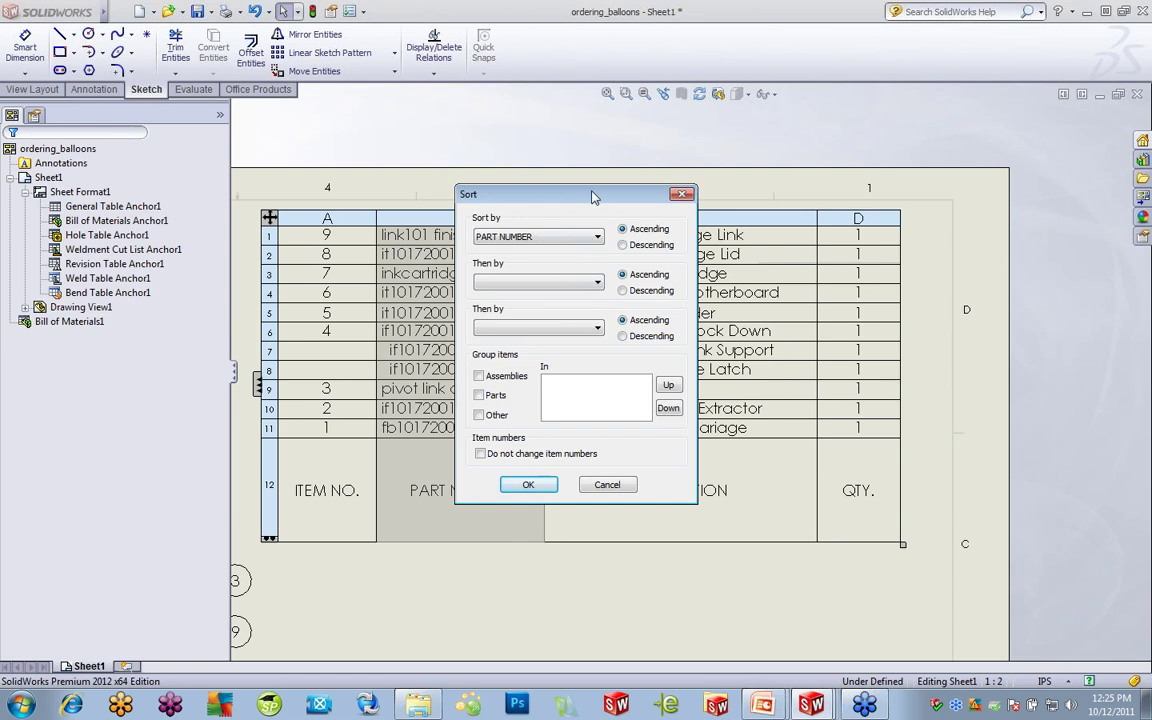
{"action": "left_click_drag", "start_coordinate": [592, 190], "coordinate": [839, 136]}
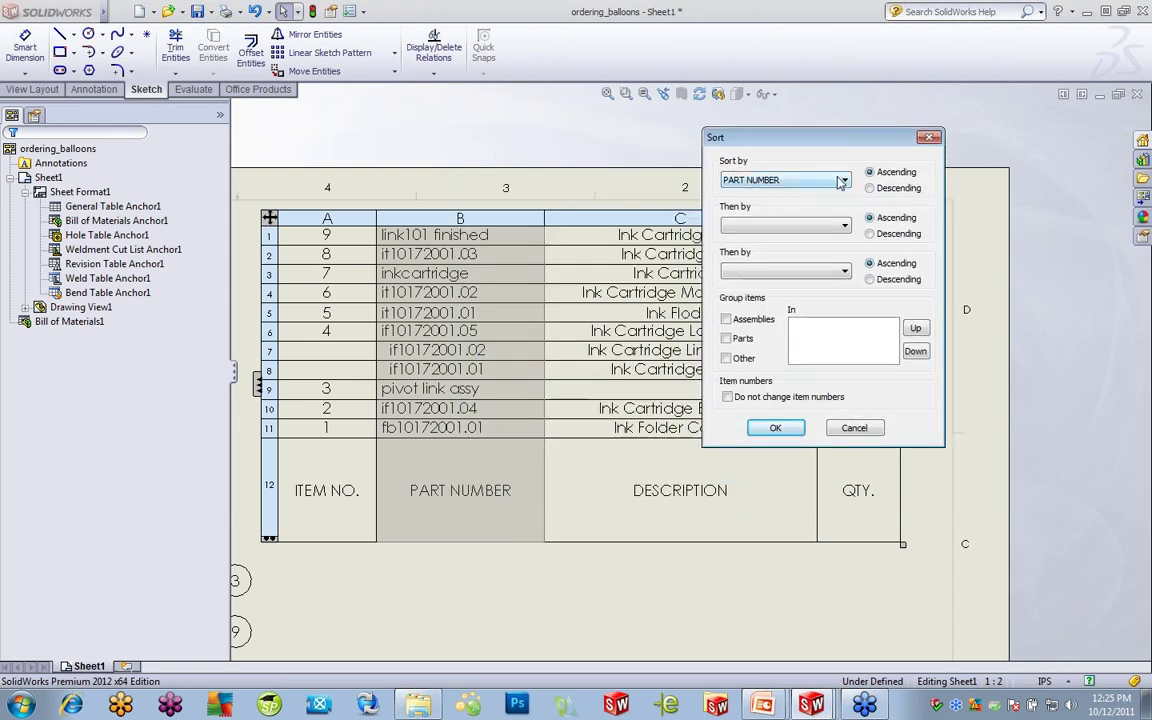
{"action": "left_click", "coordinate": [844, 180]}
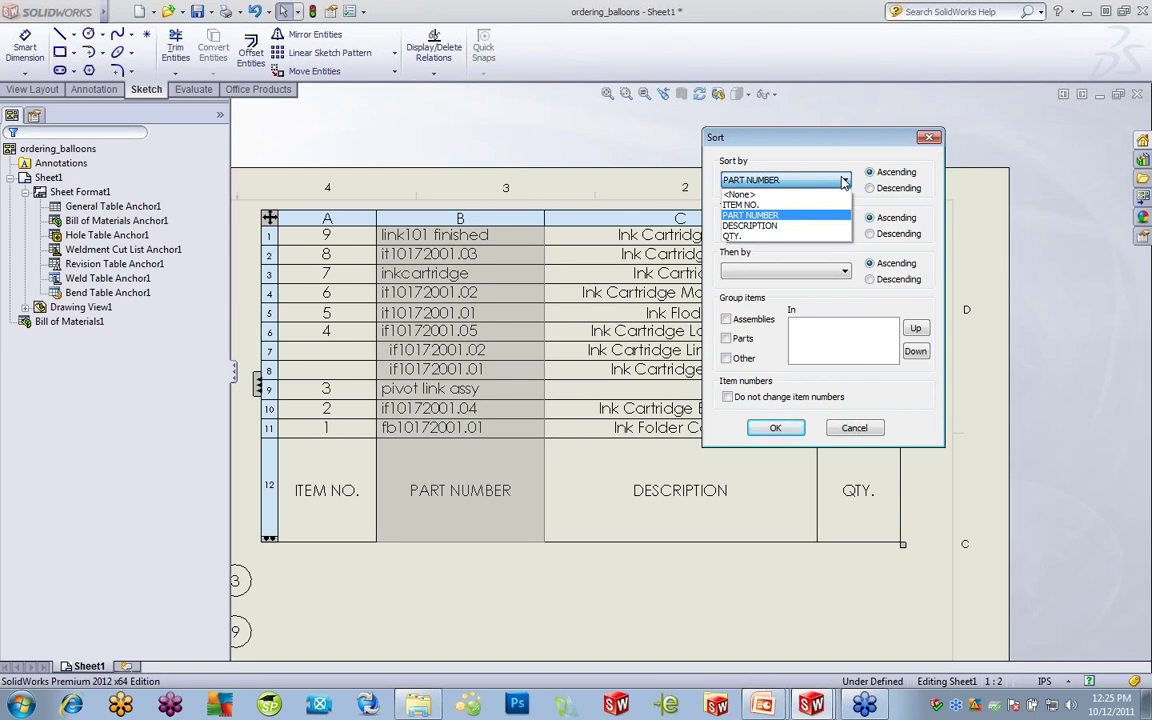
{"action": "left_click", "coordinate": [770, 216]}
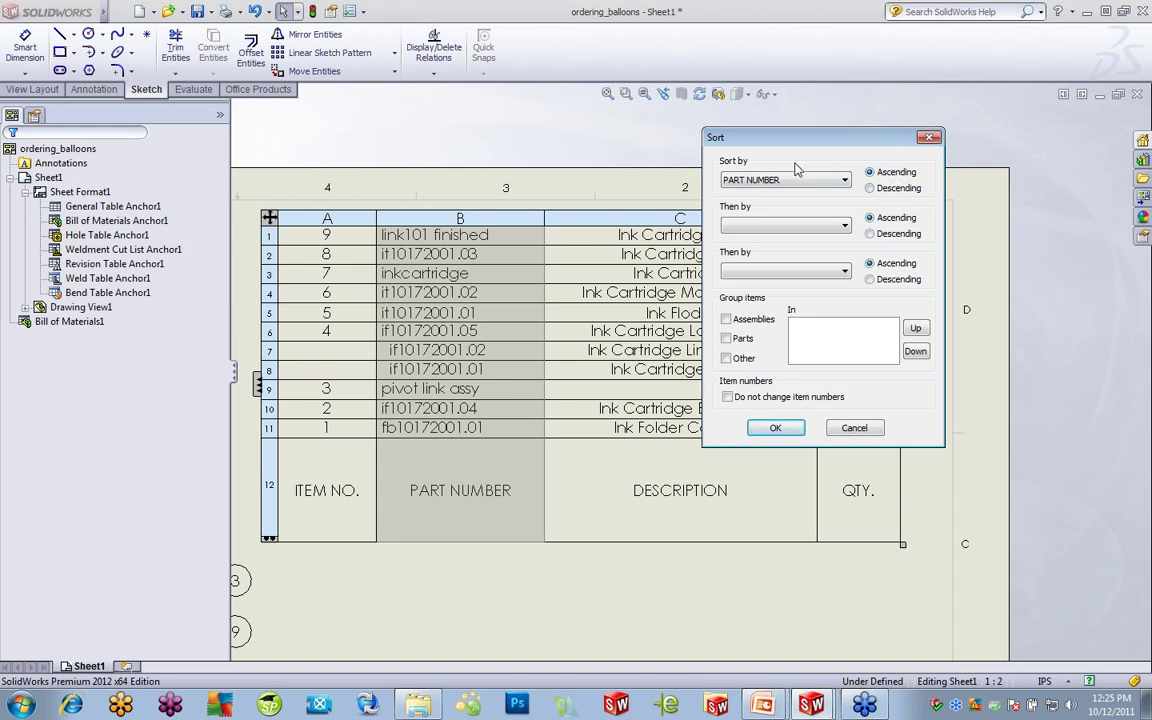
{"action": "left_click", "coordinate": [843, 228]}
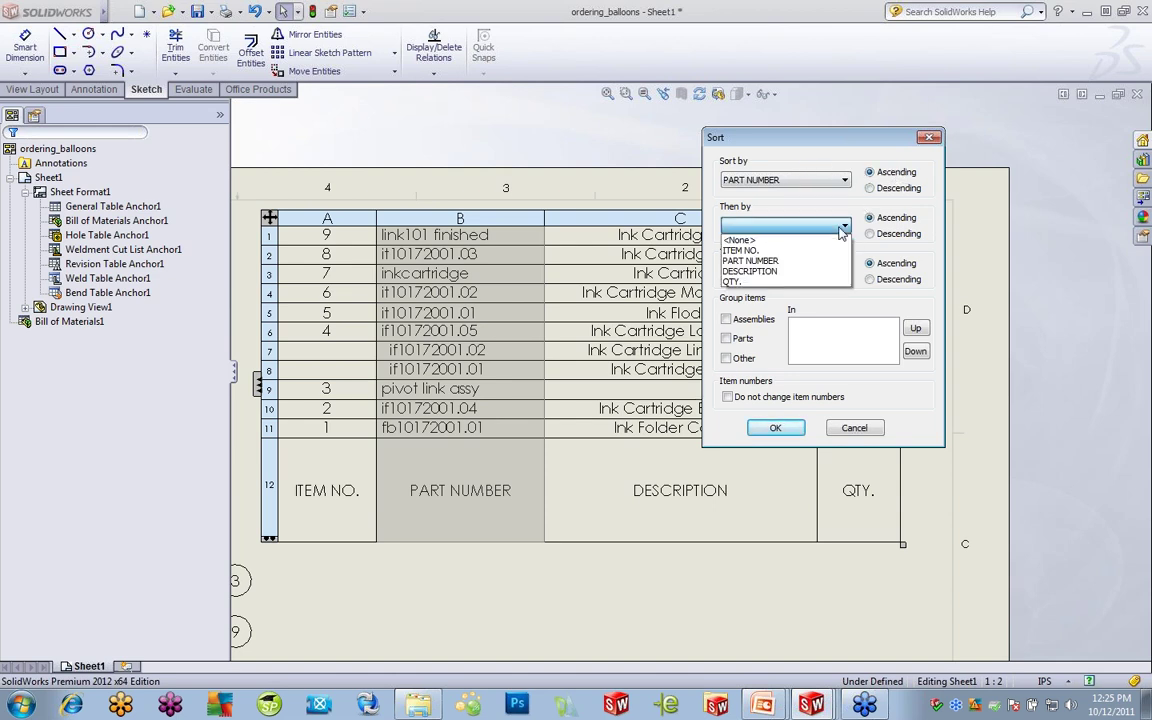
{"action": "left_click", "coordinate": [757, 272]}
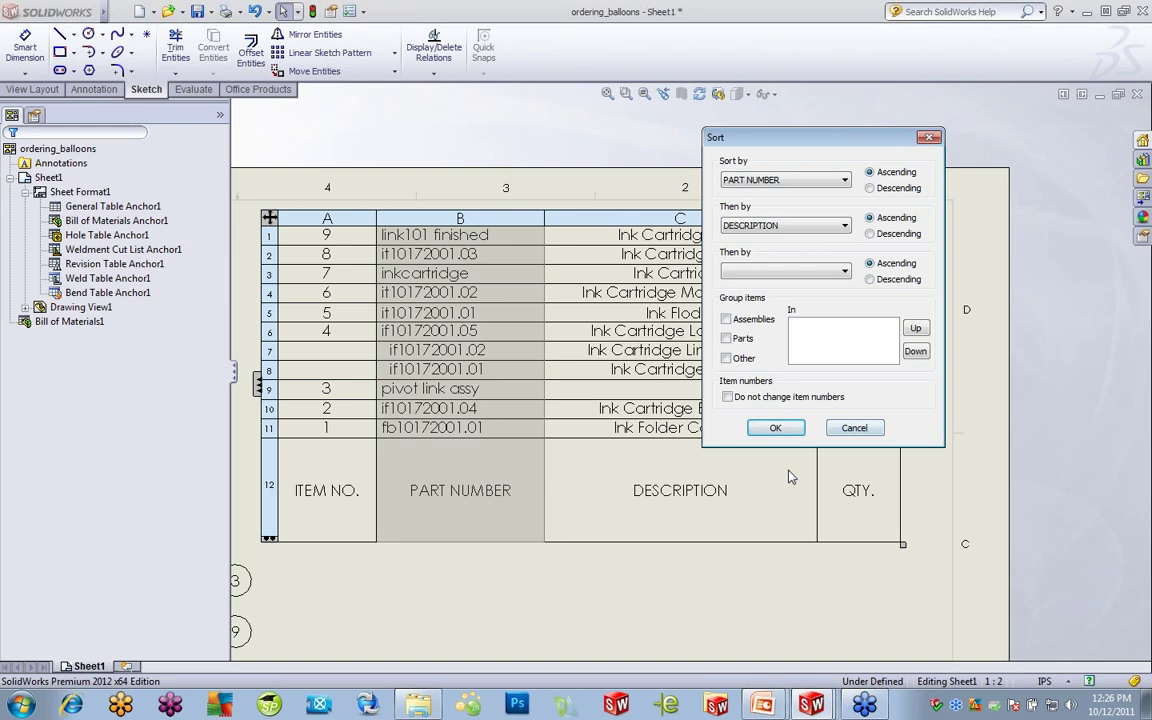
{"action": "left_click", "coordinate": [795, 428]}
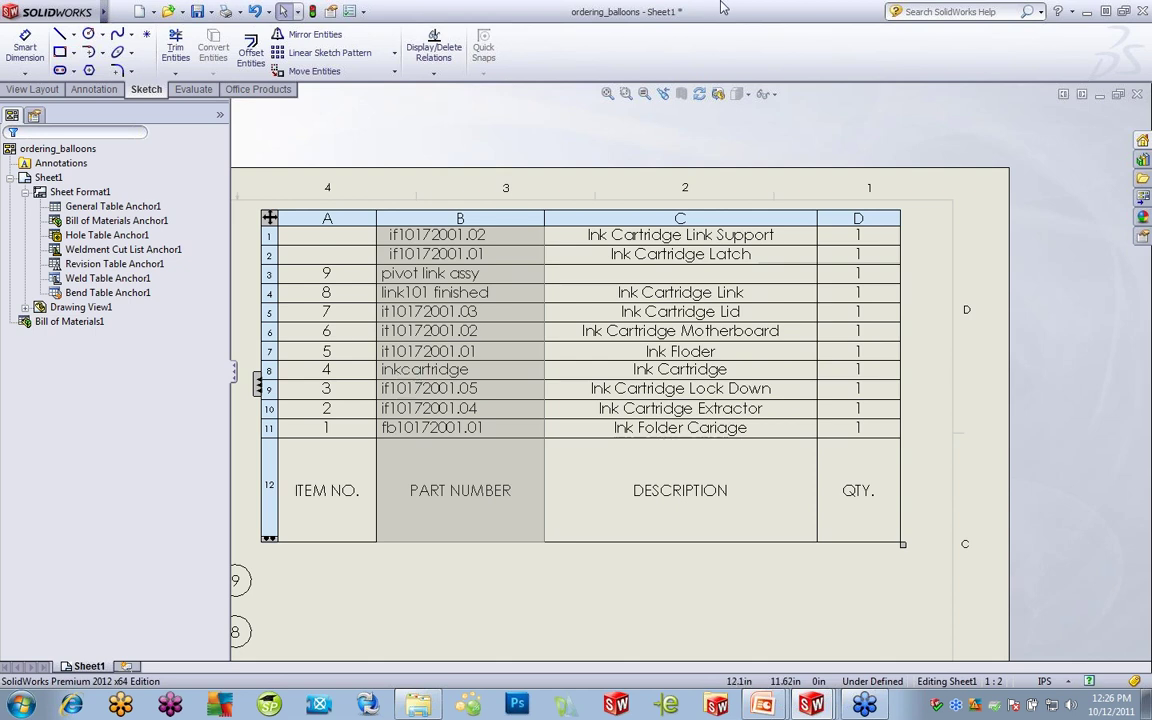
- Deselect the table and show the Layer toolbar
{"action": "left_click", "coordinate": [618, 612]}
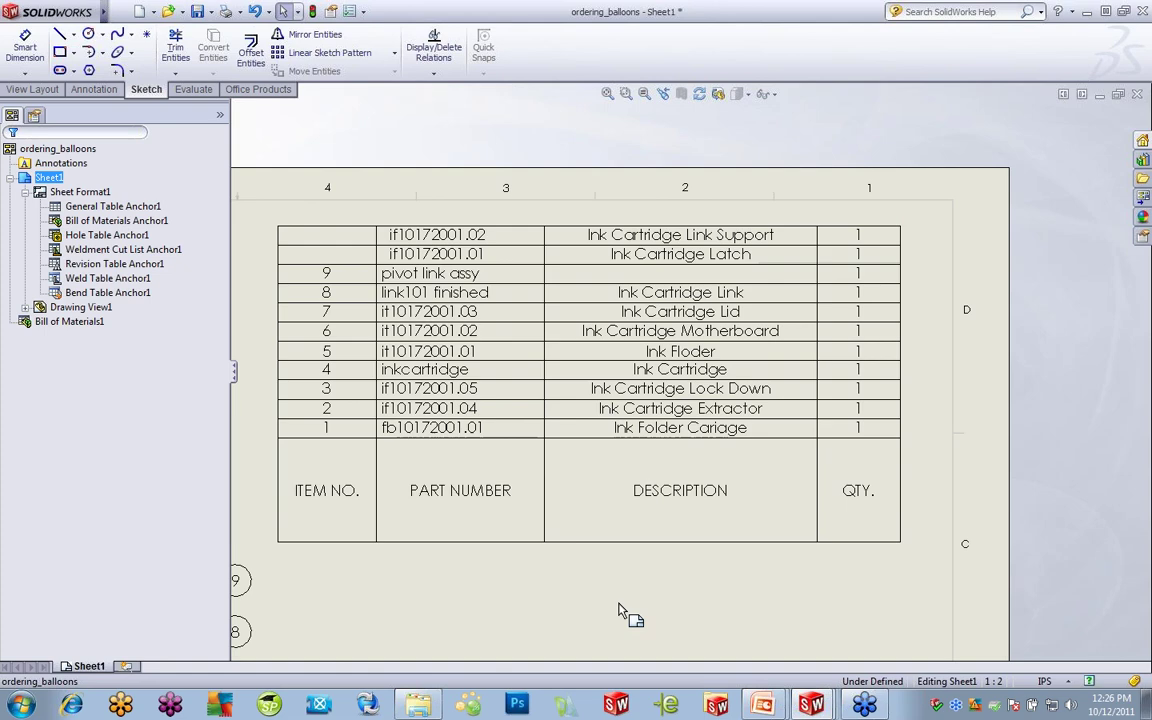
{"action": "right_click", "coordinate": [736, 16]}
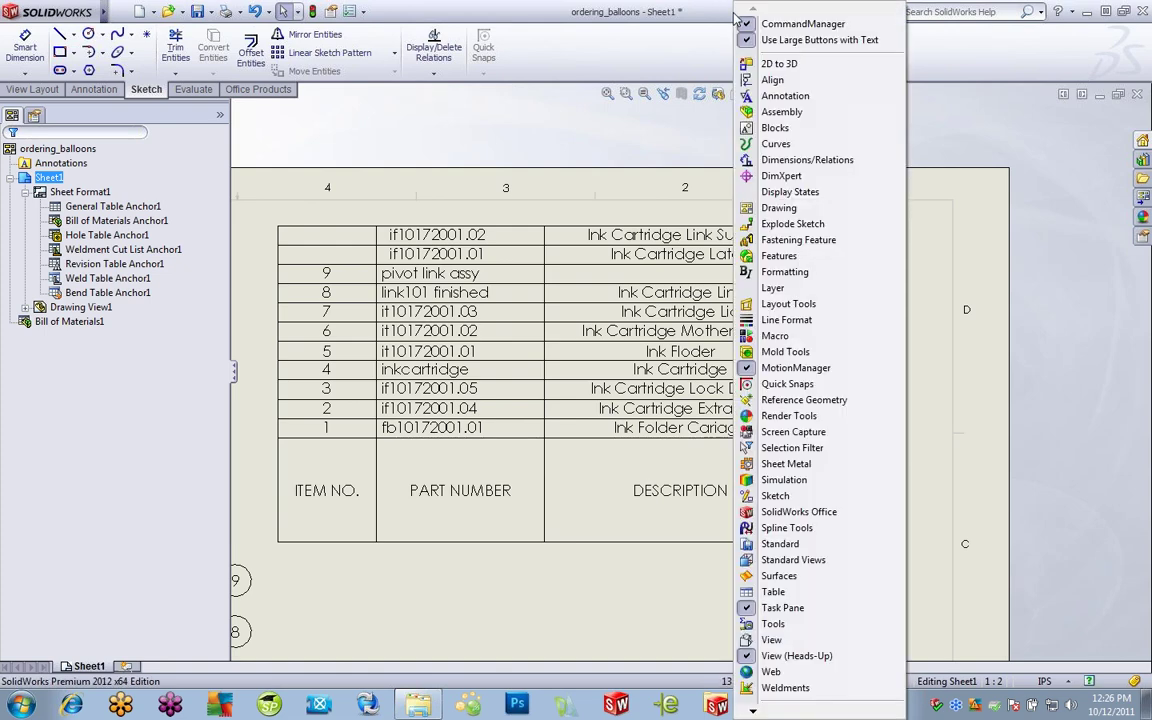
{"action": "left_click", "coordinate": [773, 288]}
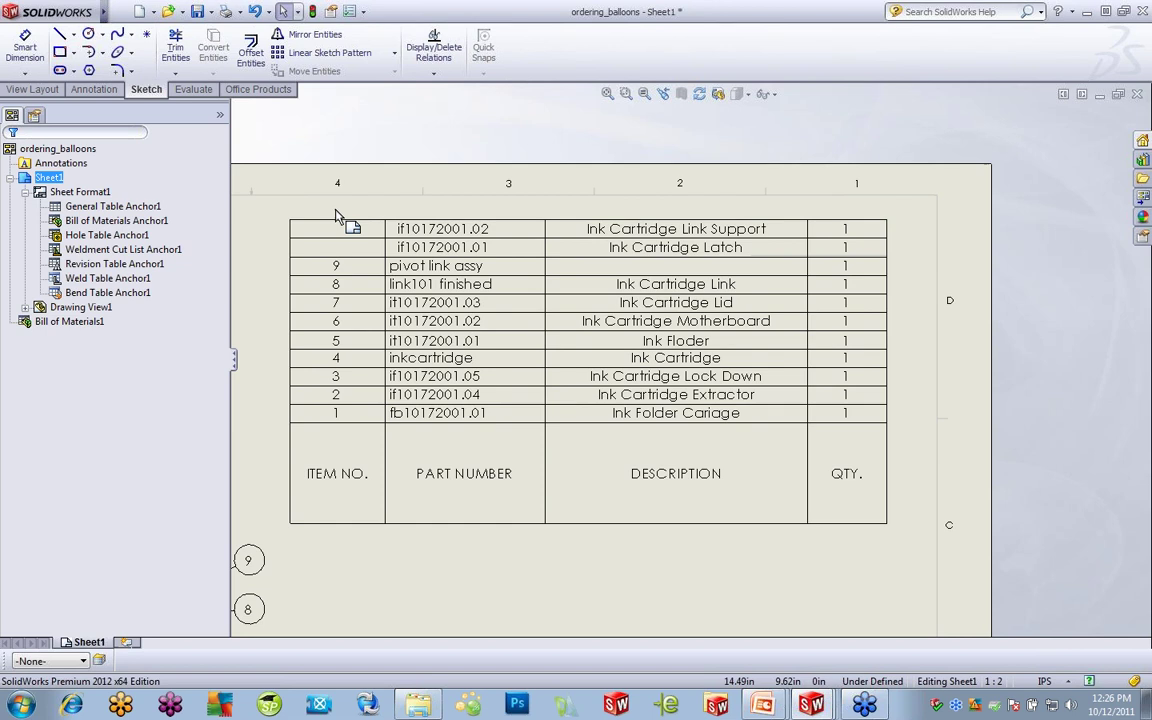
- Select the whole bill of materials and review the layers available in its properties, leaving the layer unchanged
{"action": "left_click", "coordinate": [282, 212]}
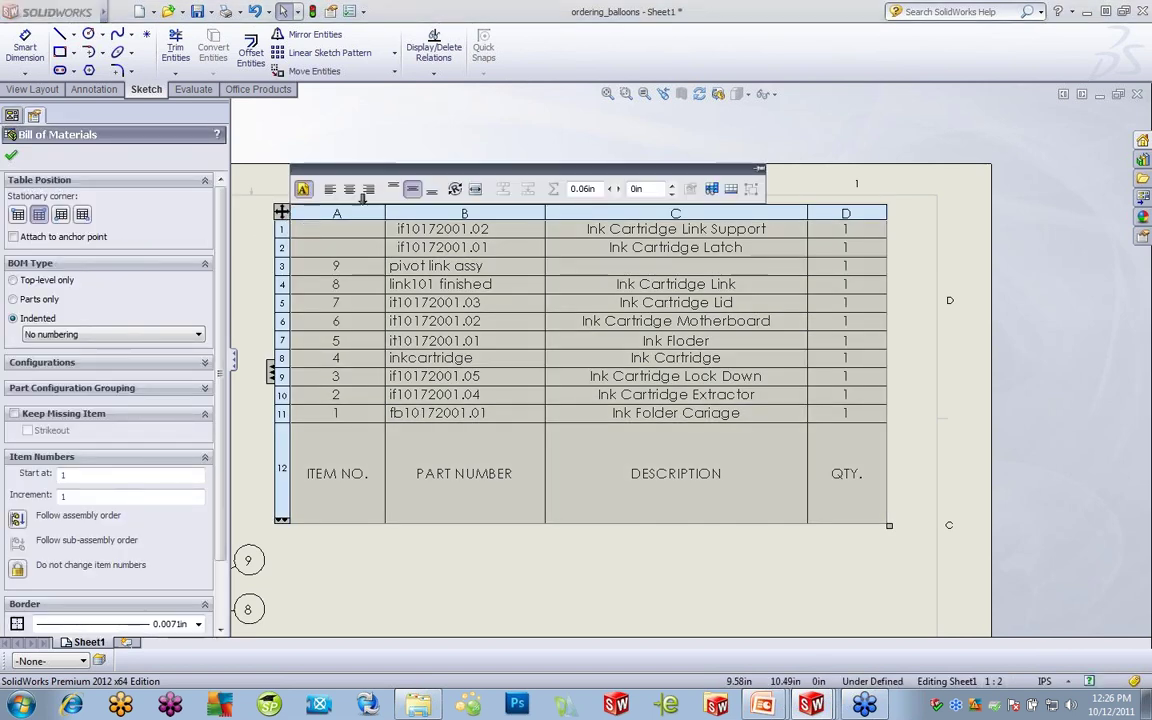
{"action": "scroll", "coordinate": [170, 520], "scroll_direction": "down", "scroll_amount": 3}
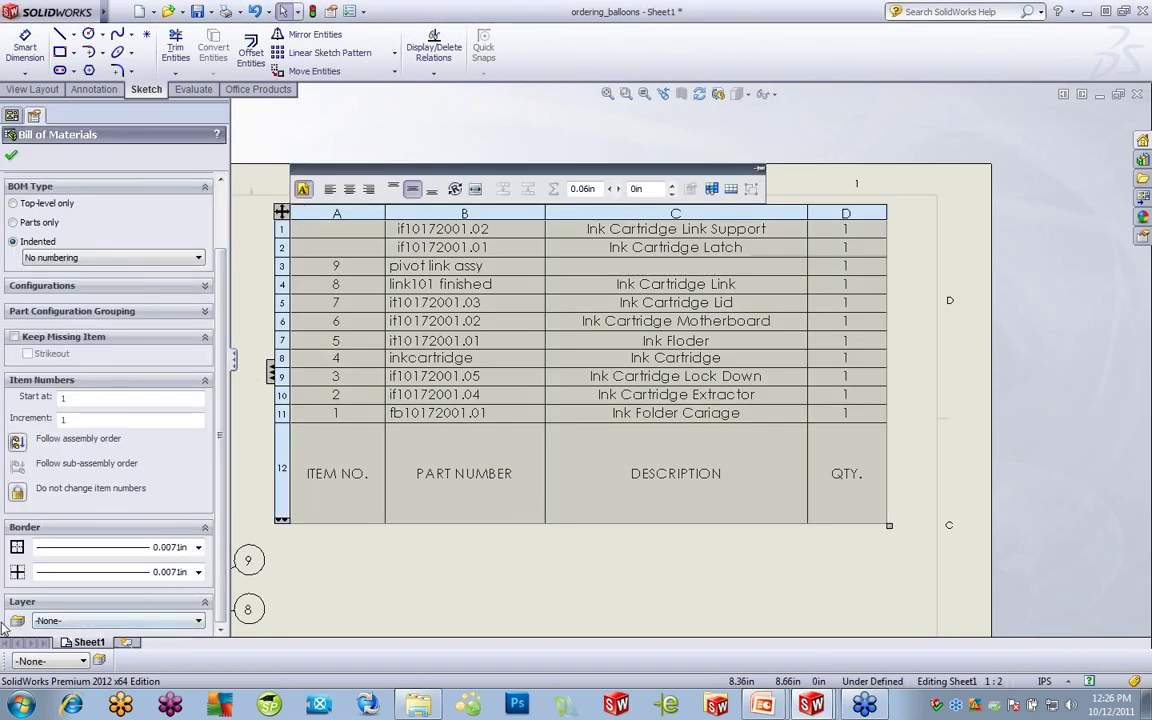
{"action": "left_click", "coordinate": [199, 621]}
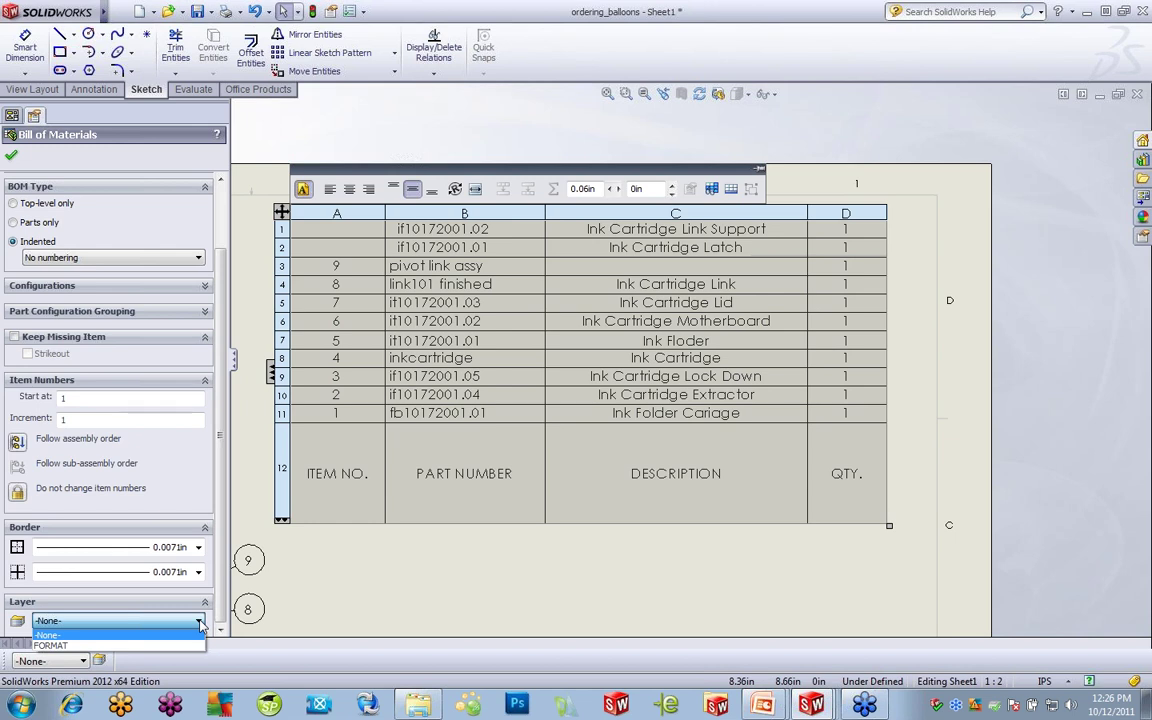
{"action": "left_click", "coordinate": [410, 593]}
{"action": "left_click", "coordinate": [410, 593]}
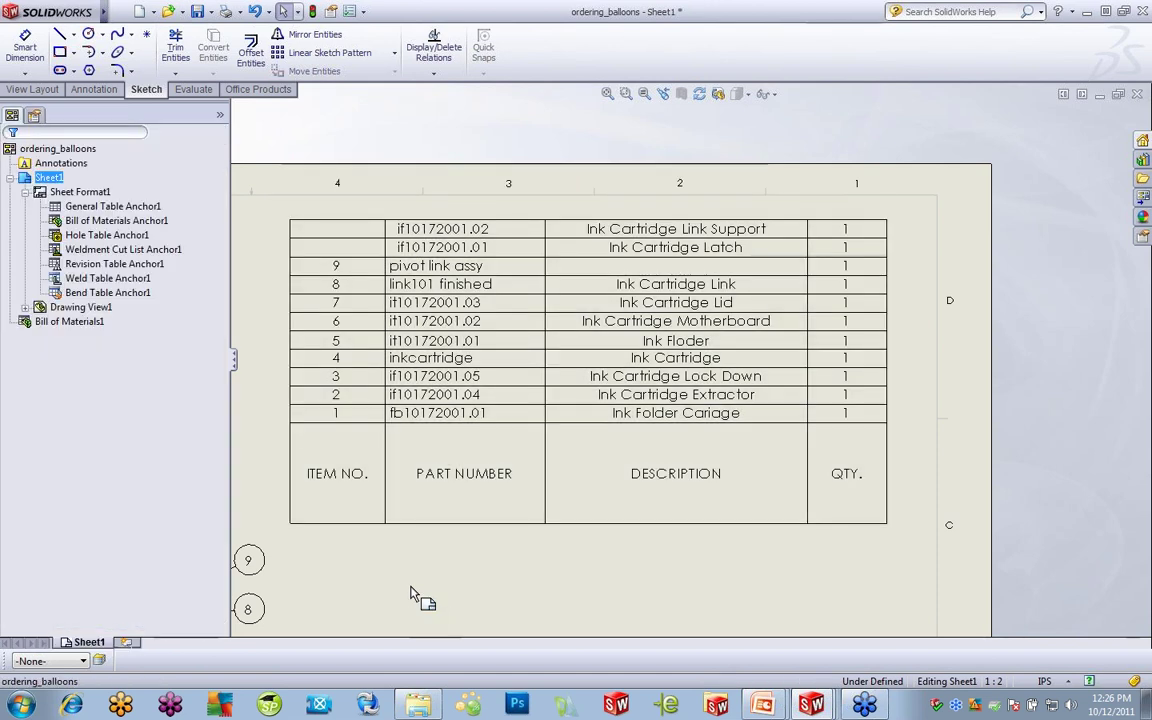
- Move the cell selection across the bill of materials' columns and rows, starting at the item number of the pivot link assy row
{"action": "left_click", "coordinate": [600, 325]}
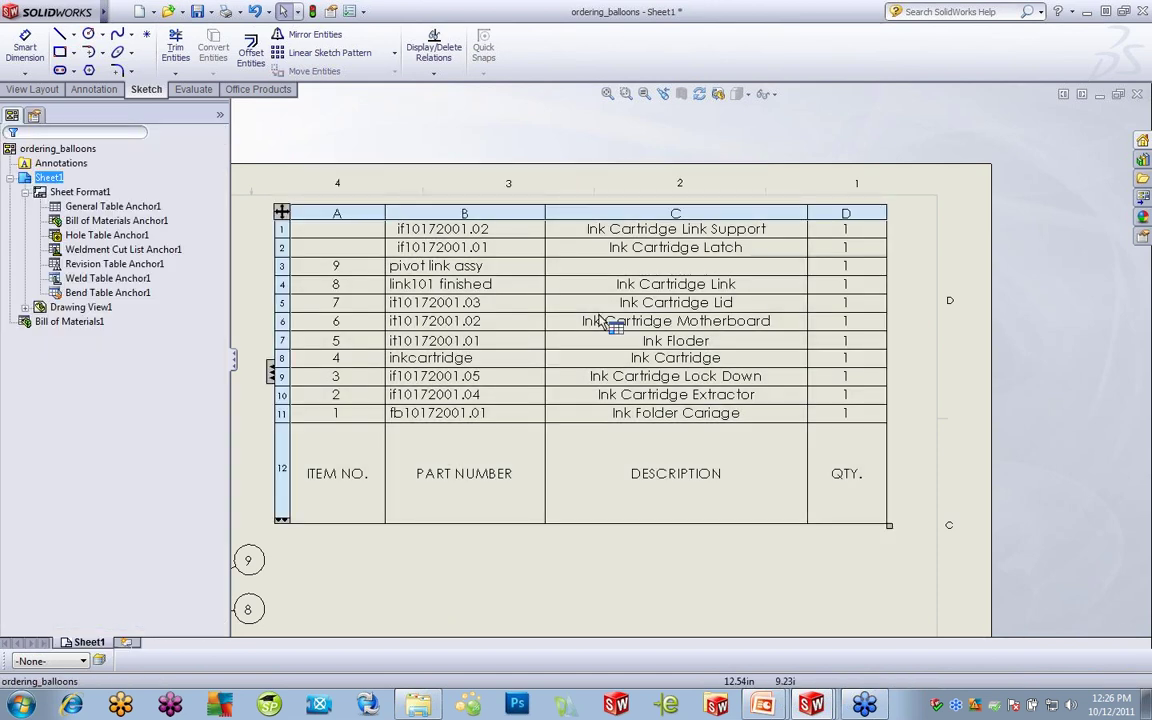
{"action": "left_click", "coordinate": [336, 265]}
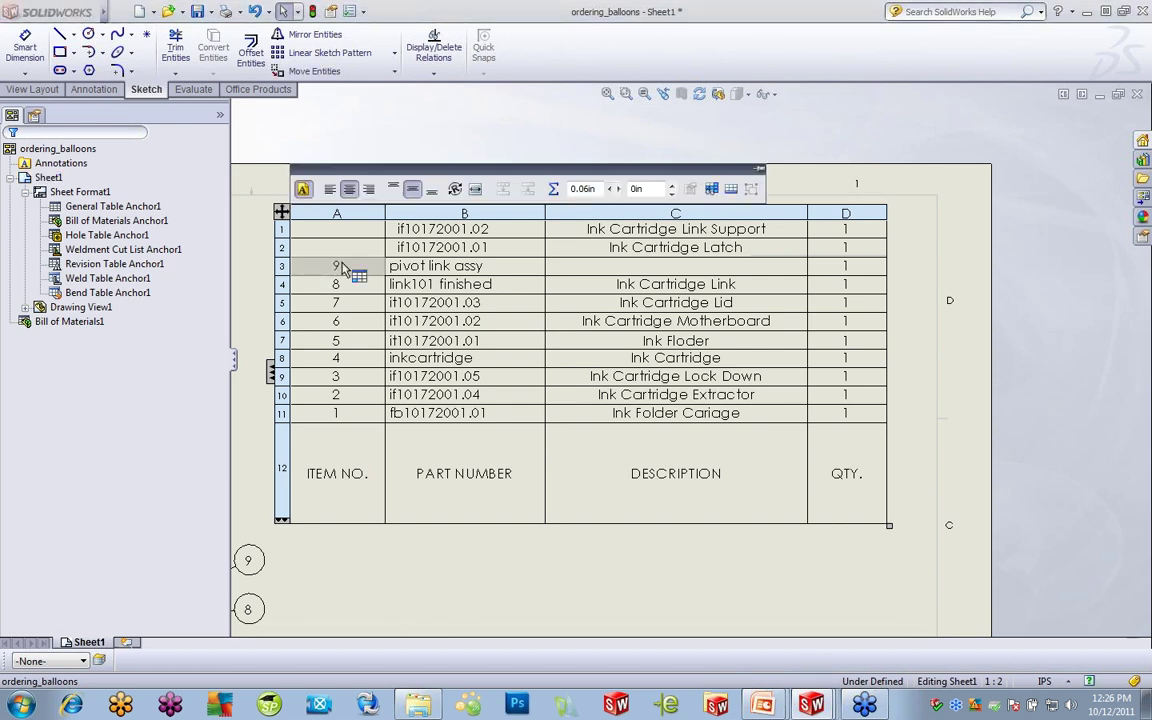
{"action": "key", "text": "Right"}
{"action": "key", "text": "Right"}
{"action": "key", "text": "Right"}
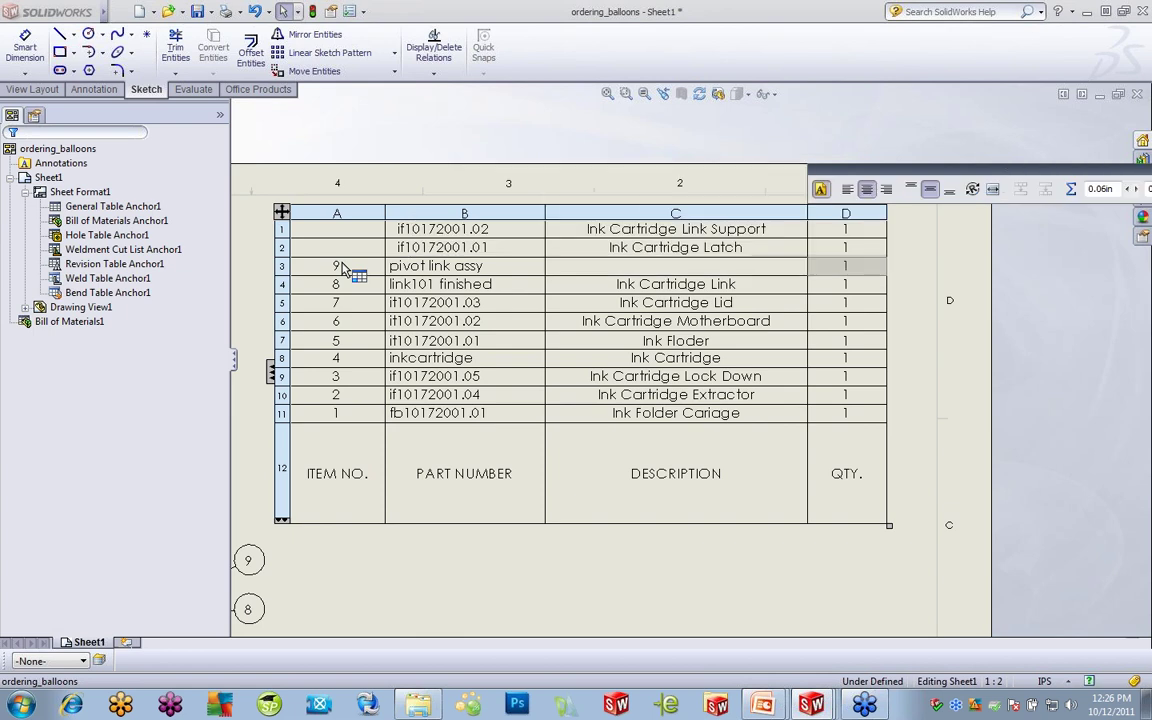
{"action": "key", "text": "Down"}
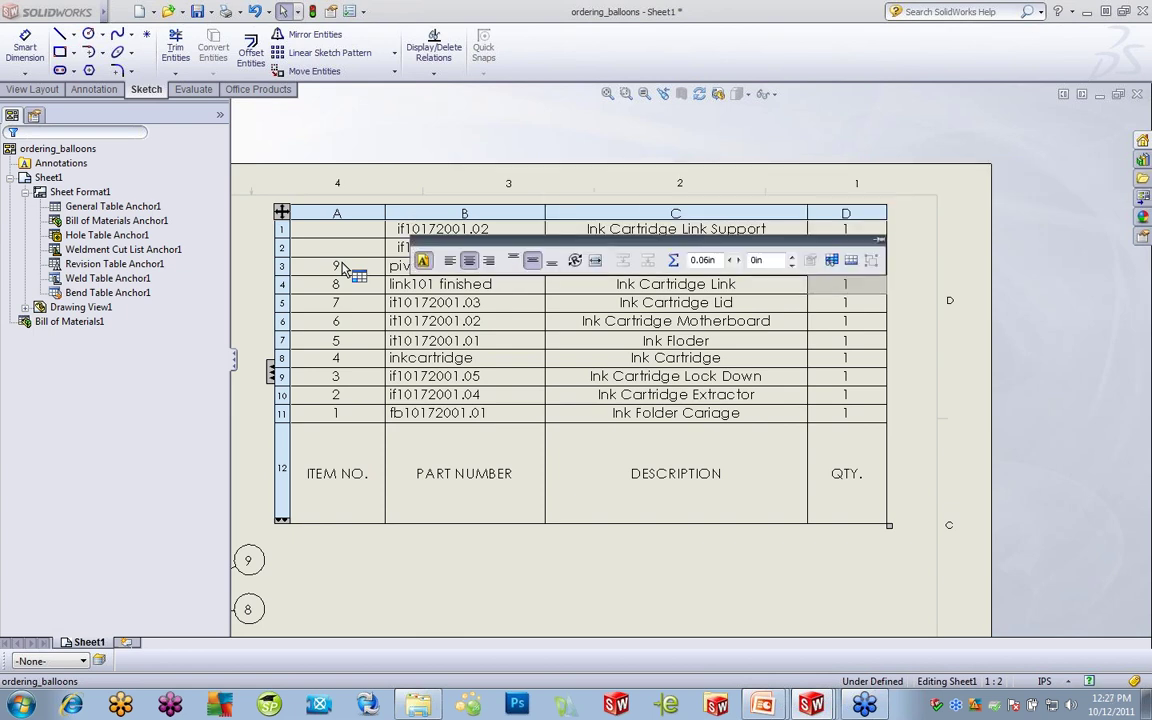
{"action": "key", "text": "Left"}
{"action": "key", "text": "Left"}
{"action": "key", "text": "Left"}
{"action": "key", "text": "Down"}
{"action": "key", "text": "Down"}
{"action": "key", "text": "Down"}
{"action": "key", "text": "Down"}
{"action": "key", "text": "Down"}
{"action": "key", "text": "Down"}
{"action": "key", "text": "Right"}
{"action": "key", "text": "Right"}
{"action": "key", "text": "Right"}
{"action": "key", "text": "Left"}
{"action": "key", "text": "Left"}
{"action": "key", "text": "Left"}
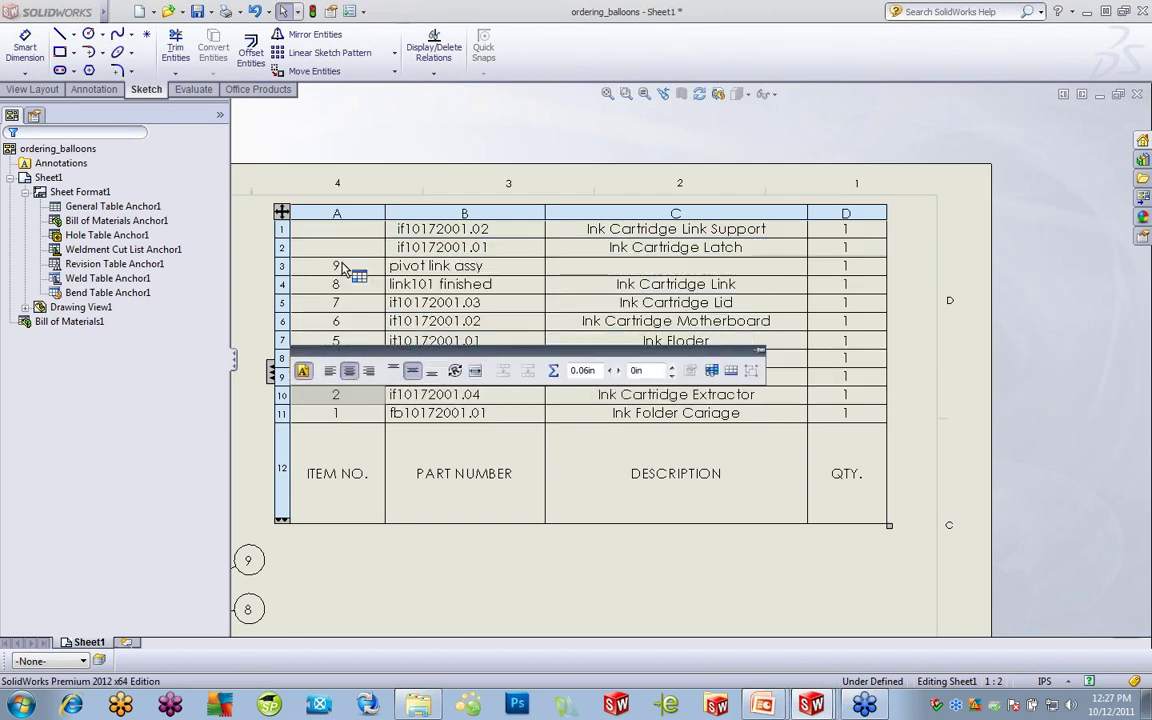
{"action": "key", "text": "Up"}
{"action": "key", "text": "Up"}
{"action": "key", "text": "Up"}
{"action": "key", "text": "Up"}
{"action": "key", "text": "Right"}
{"action": "key", "text": "Right"}
{"action": "key", "text": "Right"}
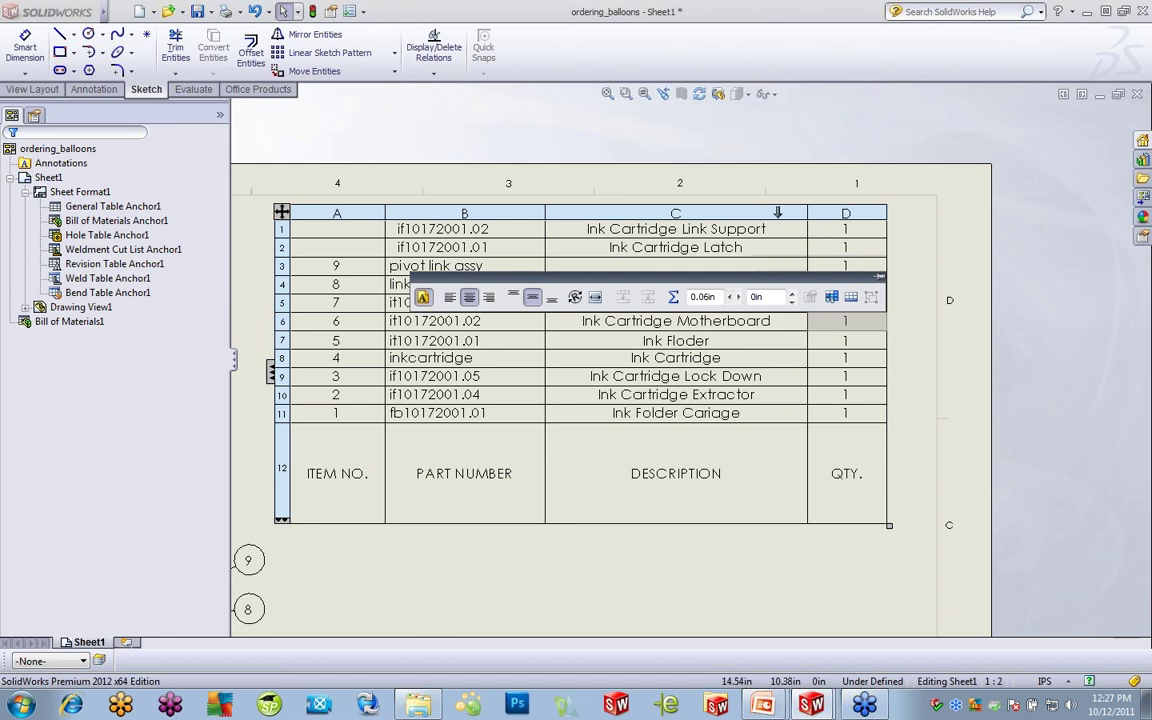
- Close the ordering_balloons drawing
{"action": "left_click", "coordinate": [1137, 97]}
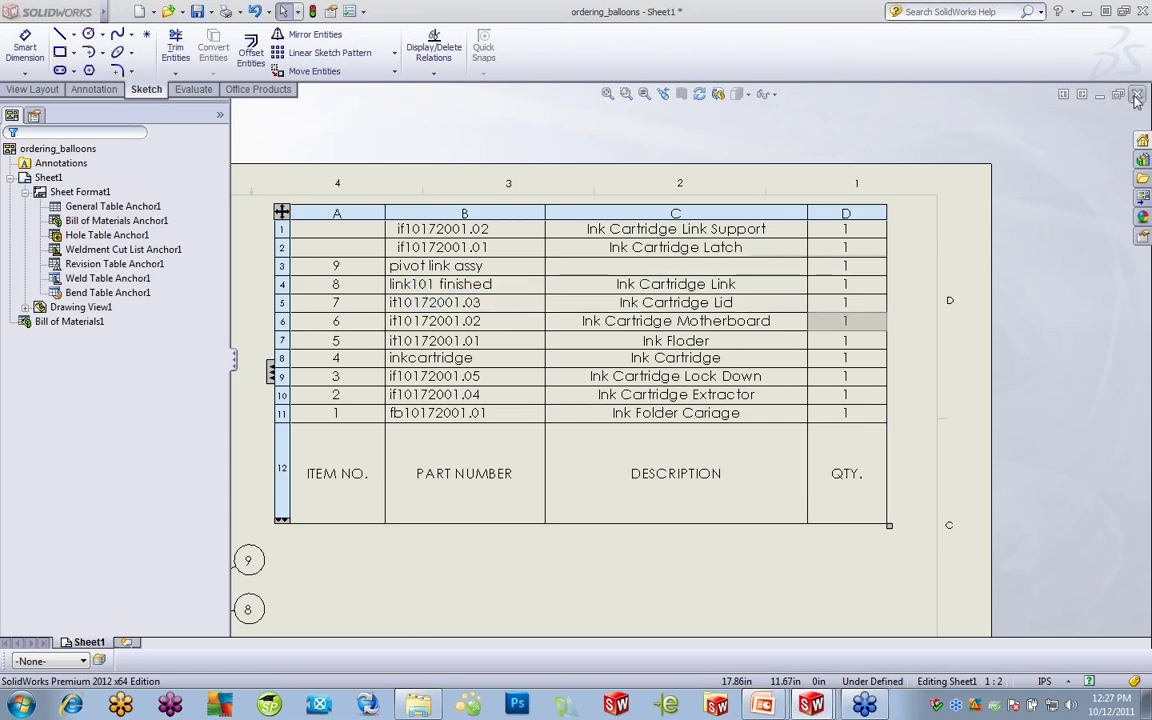
{"action": "left_click", "coordinate": [553, 337]}
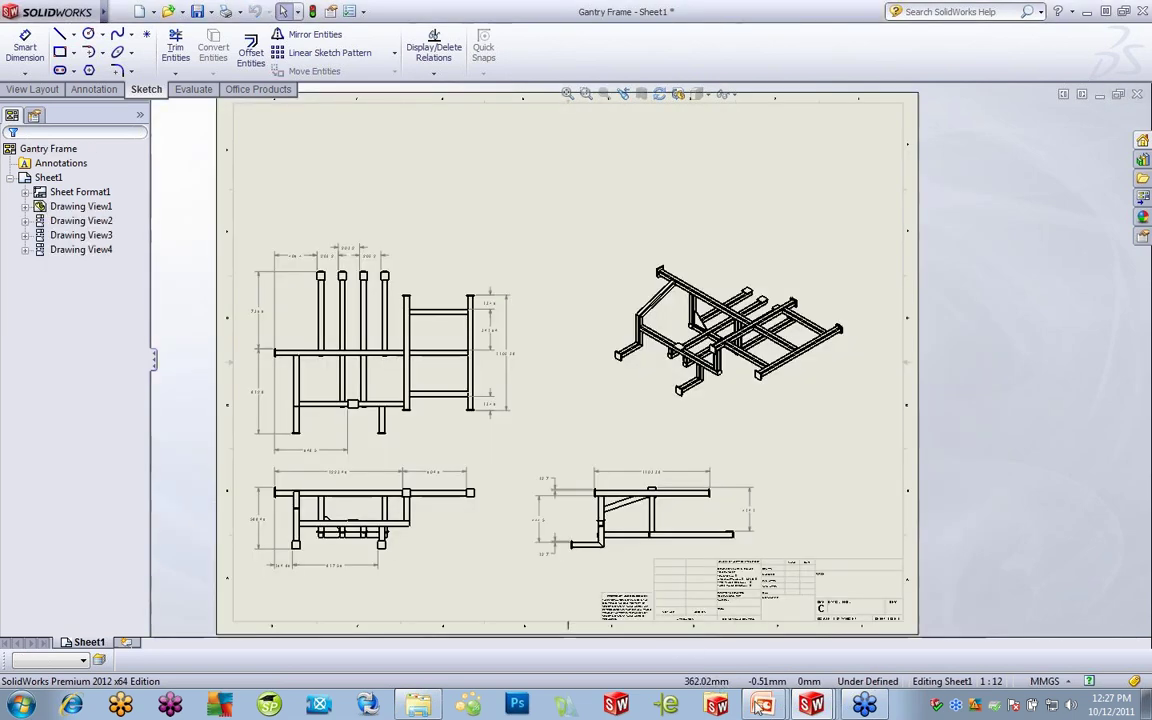
- Resume the Everything Tables LL.pptx slide show in PowerPoint and advance it to the General Tables slide
{"action": "mouse_move", "coordinate": [762, 705]}
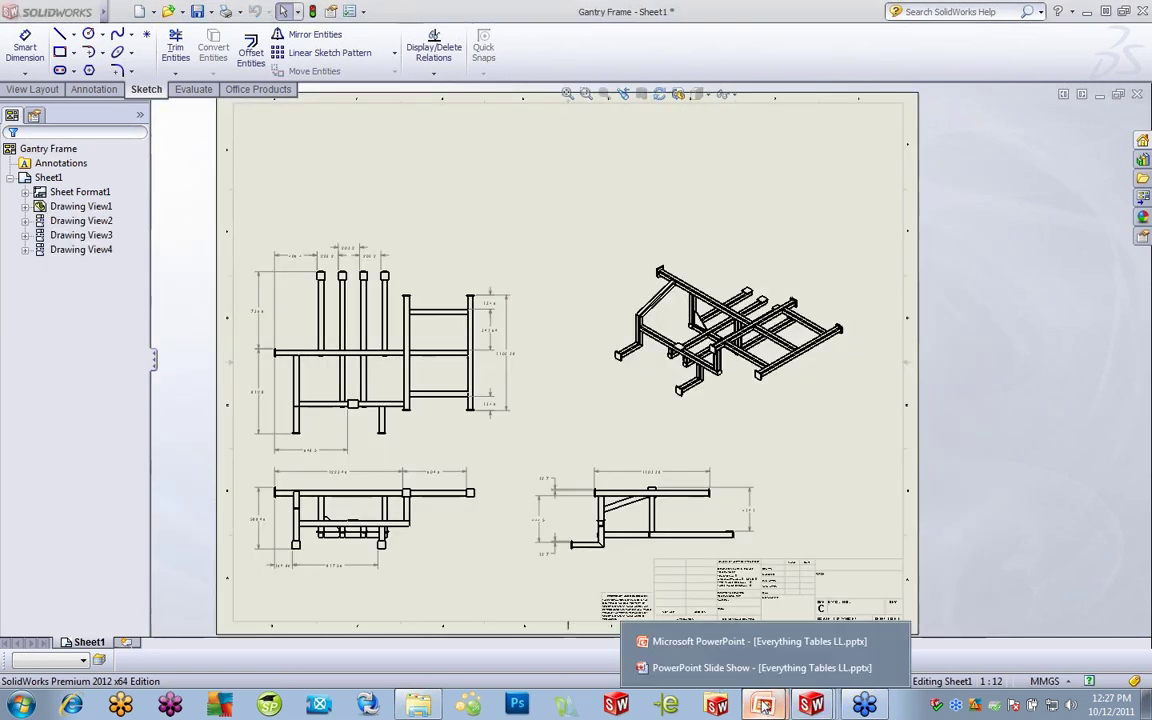
{"action": "left_click", "coordinate": [727, 642]}
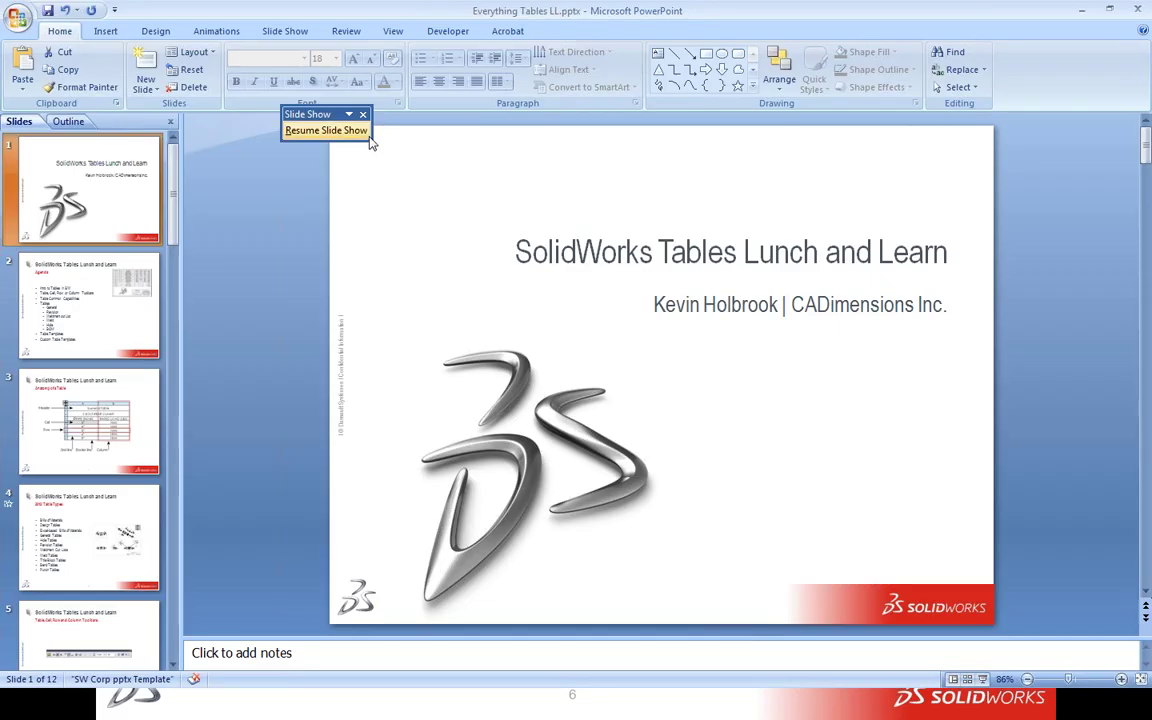
{"action": "left_click", "coordinate": [335, 130]}
{"action": "left_click", "coordinate": [595, 399]}
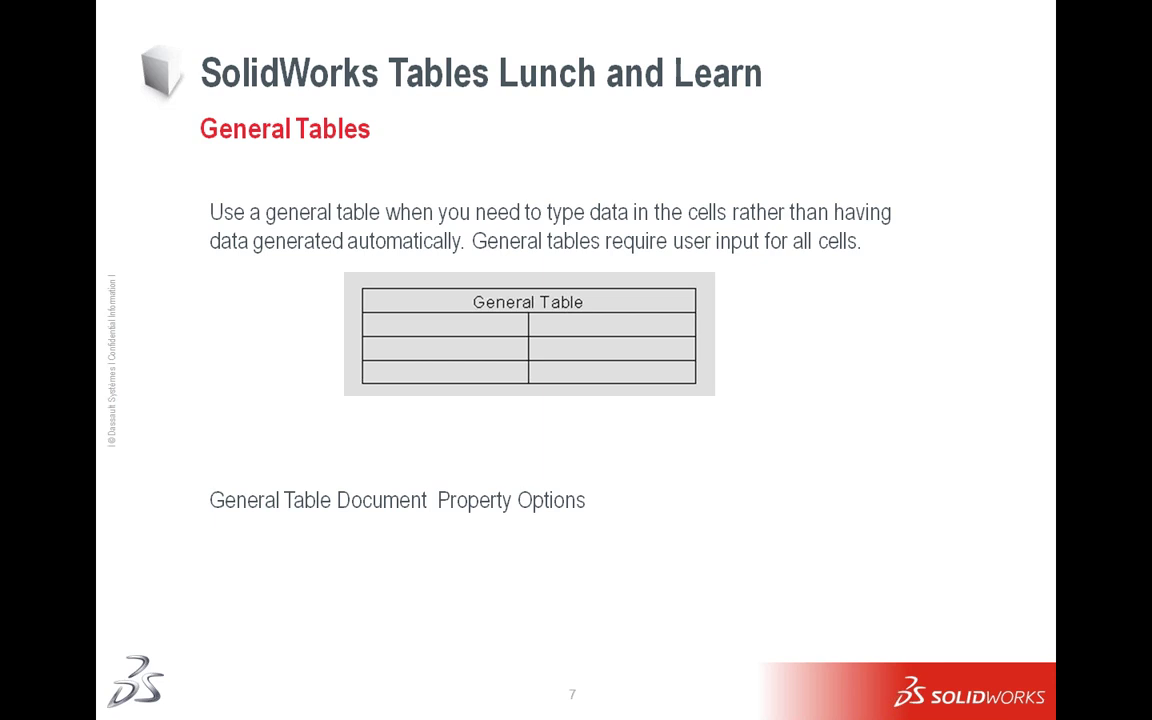
- Return to SolidWorks and bring up the General-table drawing with its whole sheet in view
{"action": "key", "text": "alt+Tab"}
{"action": "key", "text": "alt+Tab"}
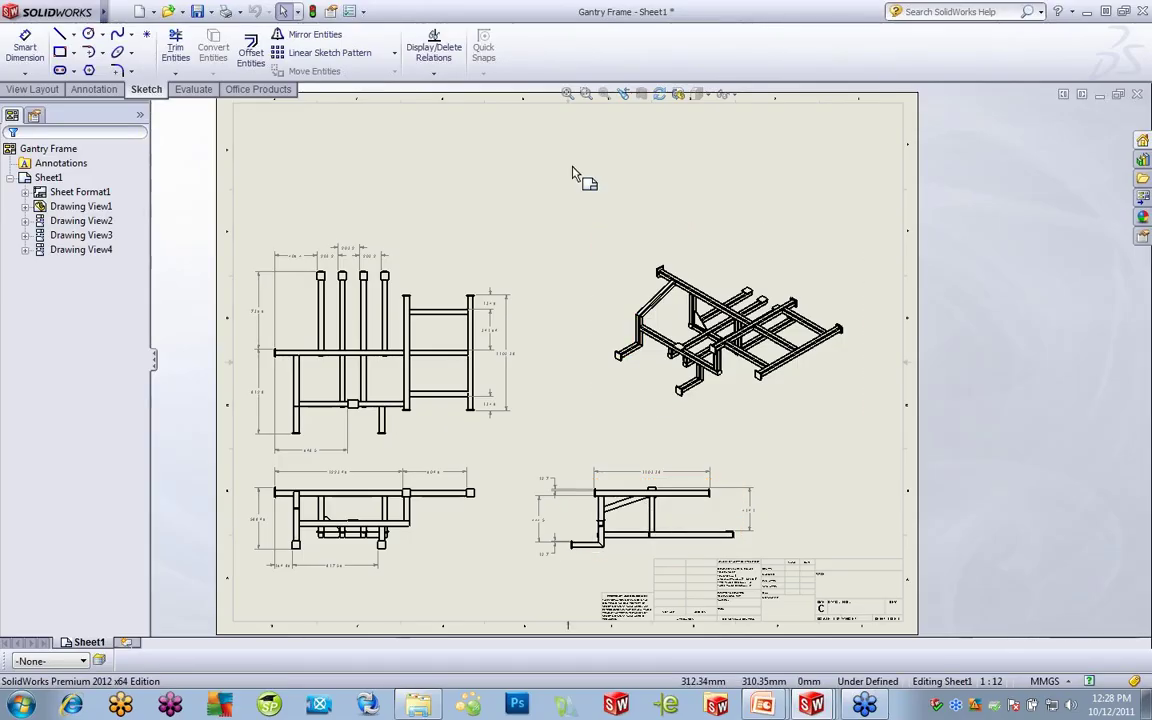
{"action": "key", "text": "ctrl+Tab"}
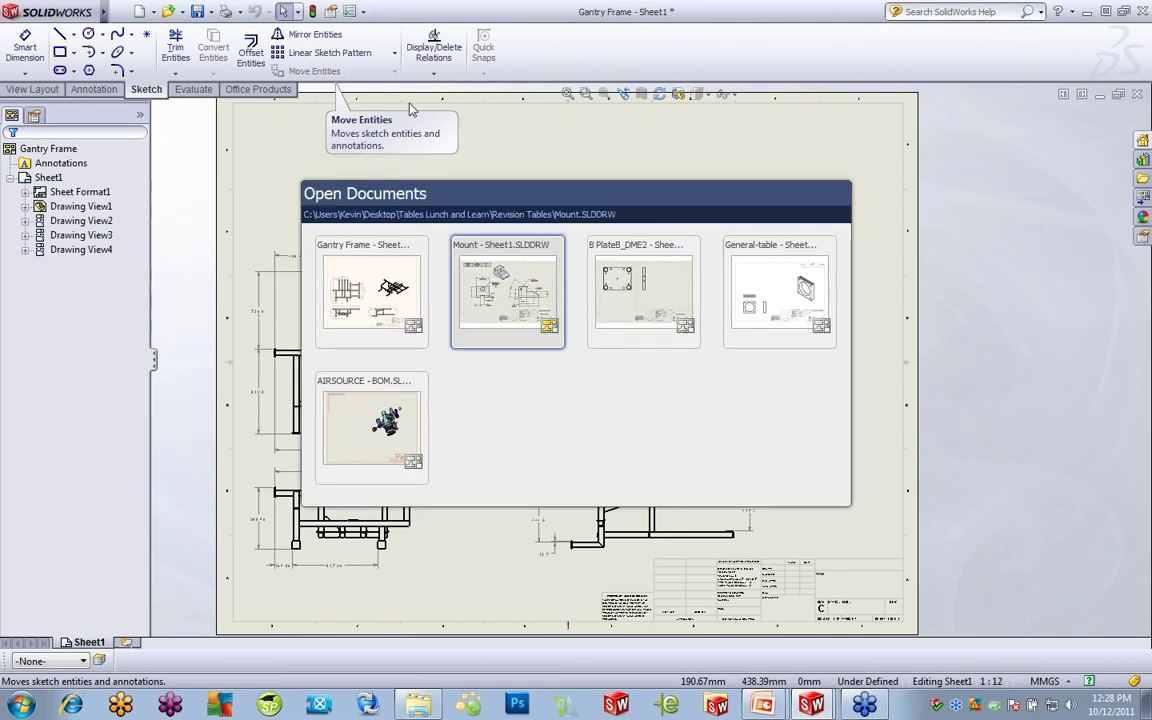
{"action": "key", "text": "ctrl+Tab"}
{"action": "key", "text": "ctrl+Tab"}
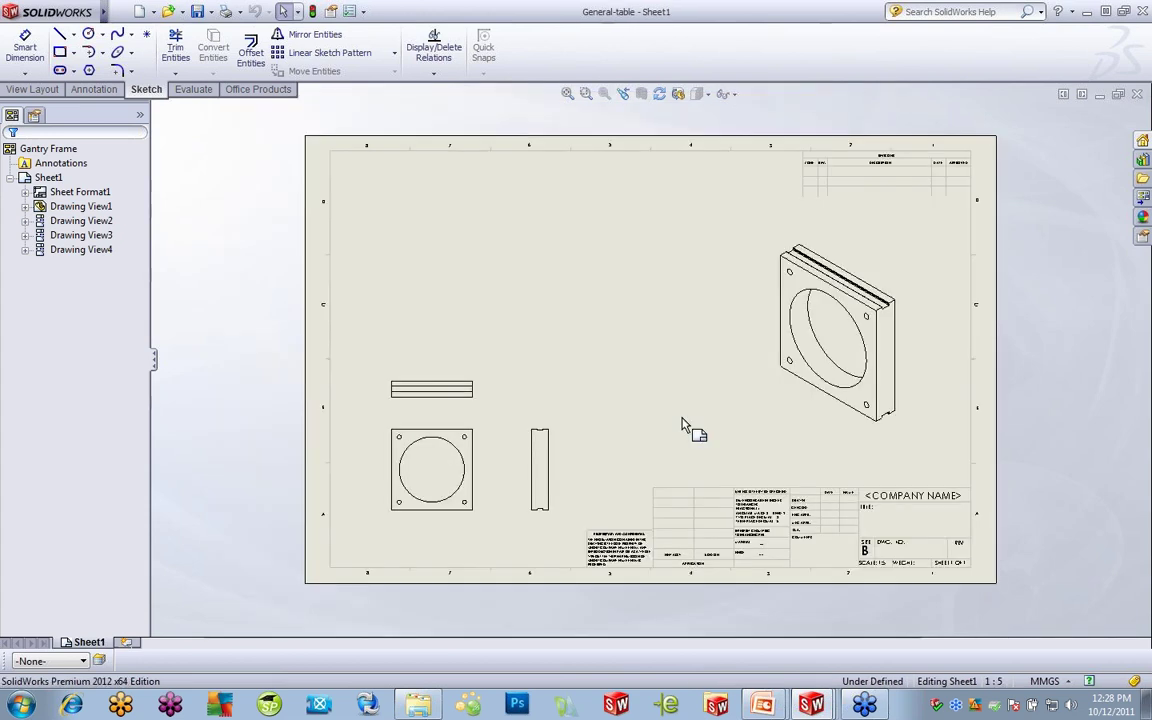
{"action": "mouse_move", "coordinate": [663, 334]}
{"action": "middle_mouse_down"}
{"action": "mouse_move", "coordinate": [625, 319]}
{"action": "mouse_move", "coordinate": [660, 327]}
{"action": "middle_mouse_up"}
{"action": "scroll", "coordinate": [660, 327], "scroll_direction": "down", "scroll_amount": 1}
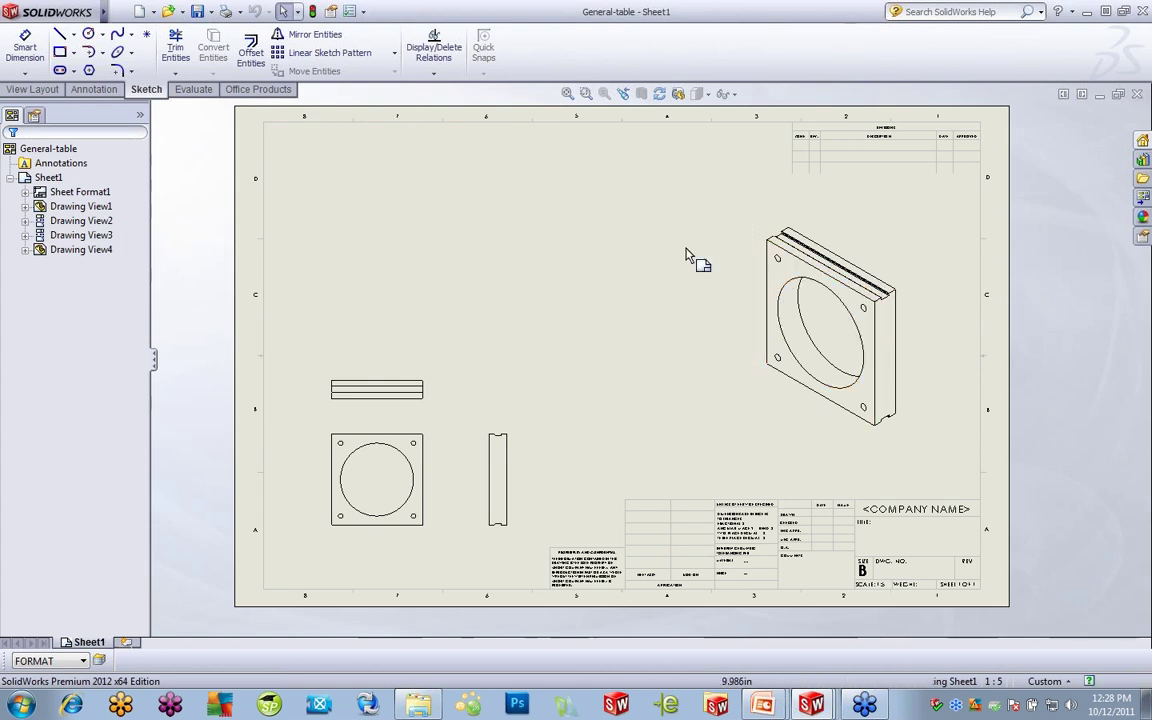
- Dimension the front face's height and width in the isometric view with Smart Dimension
{"action": "left_click", "coordinate": [12, 48]}
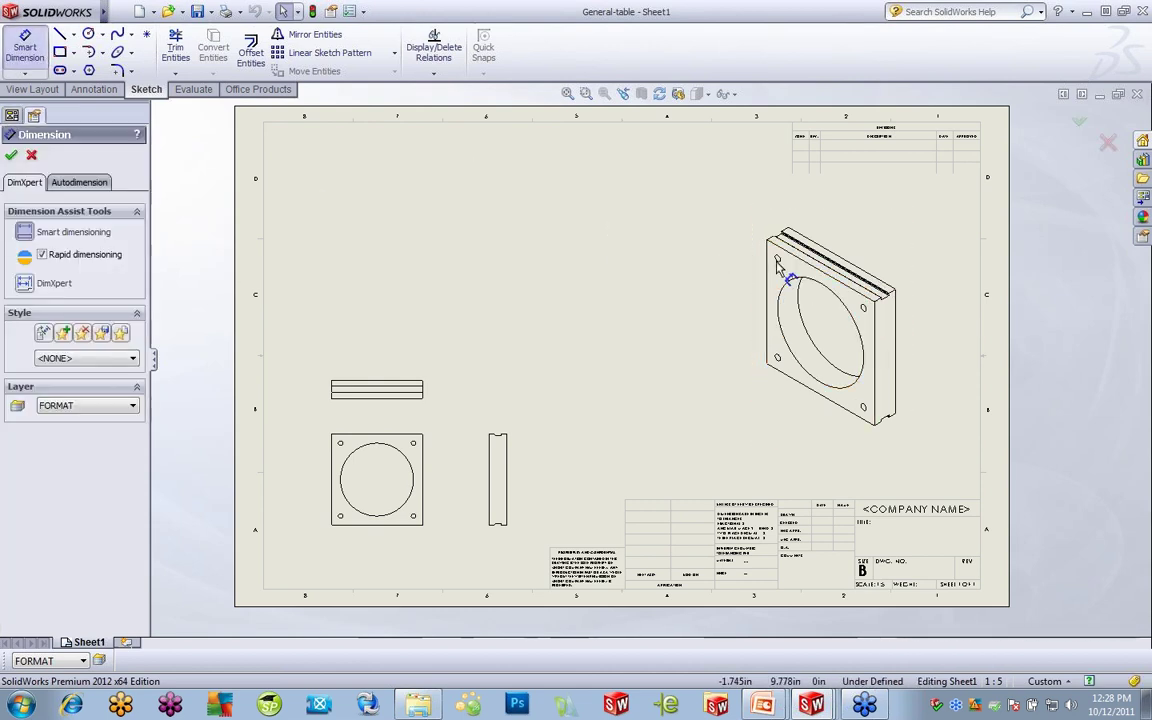
{"action": "left_click", "coordinate": [878, 345]}
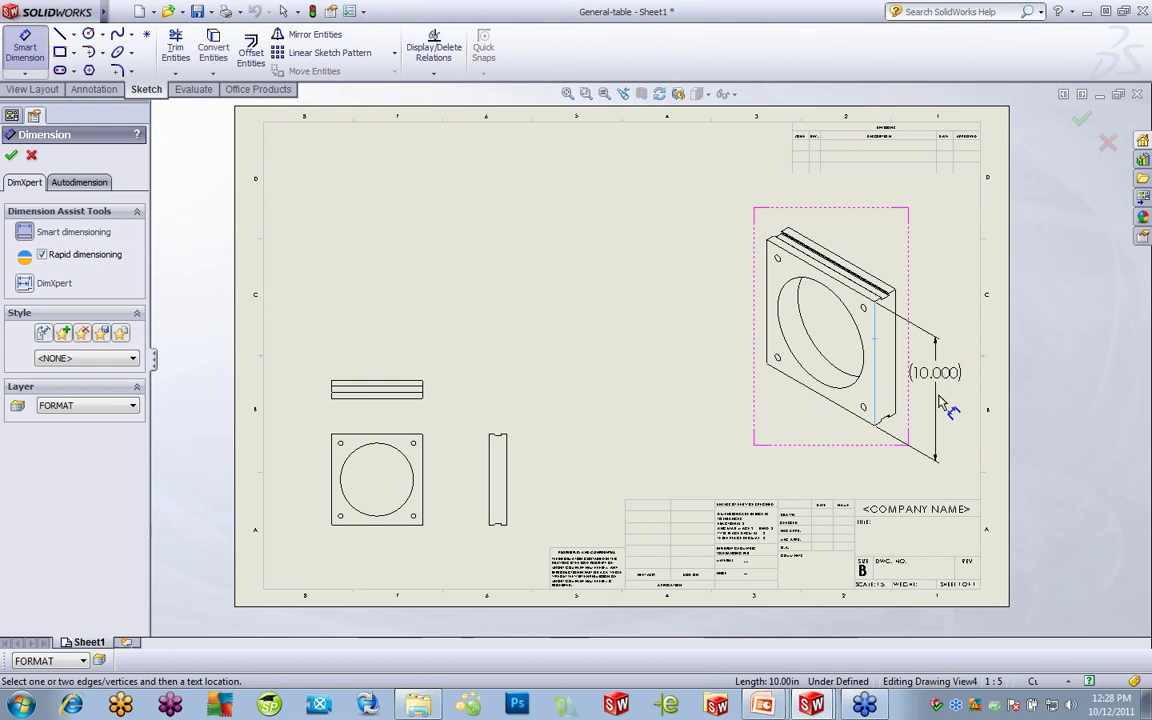
{"action": "left_click", "coordinate": [912, 340]}
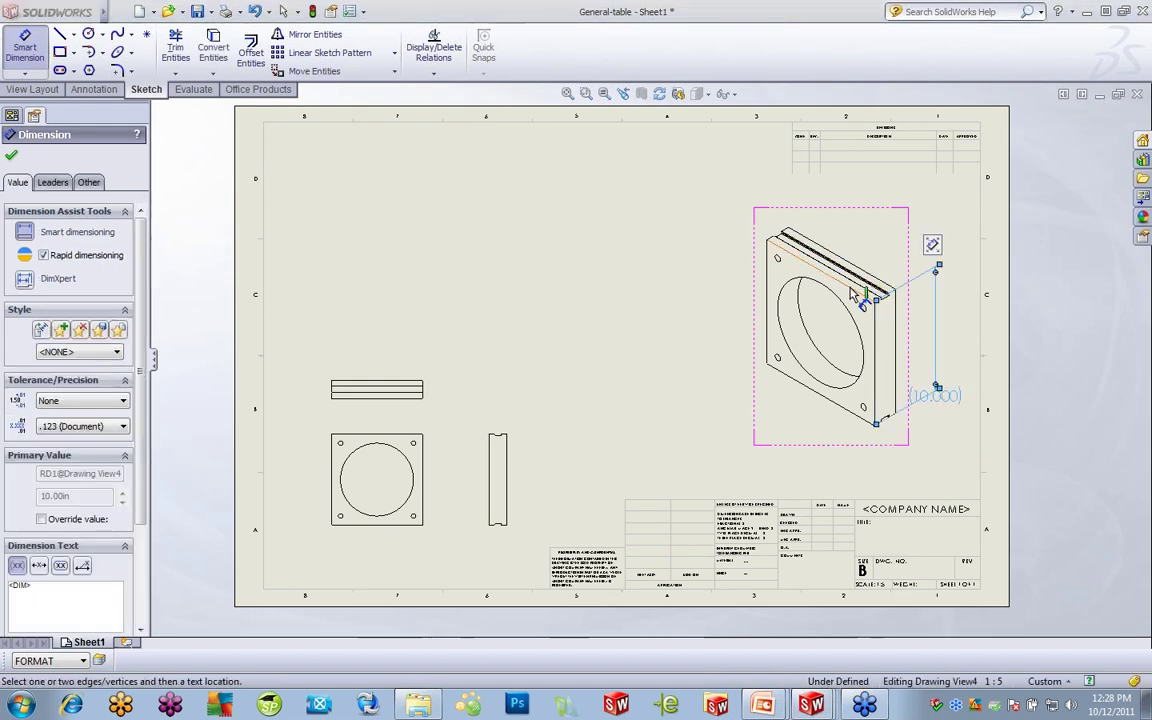
{"action": "left_click", "coordinate": [872, 272]}
{"action": "left_click", "coordinate": [905, 247]}
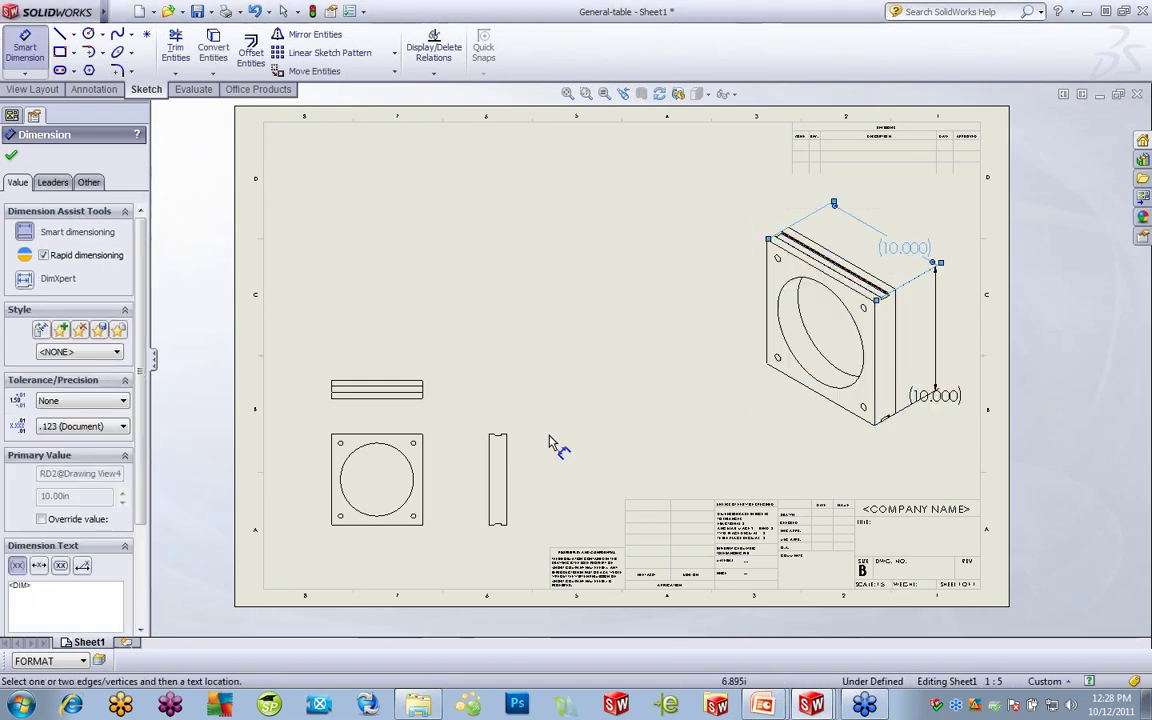
- Dimension the narrow side view's height and its thickness, placing the thickness dimension above the view
{"action": "left_click", "coordinate": [490, 452]}
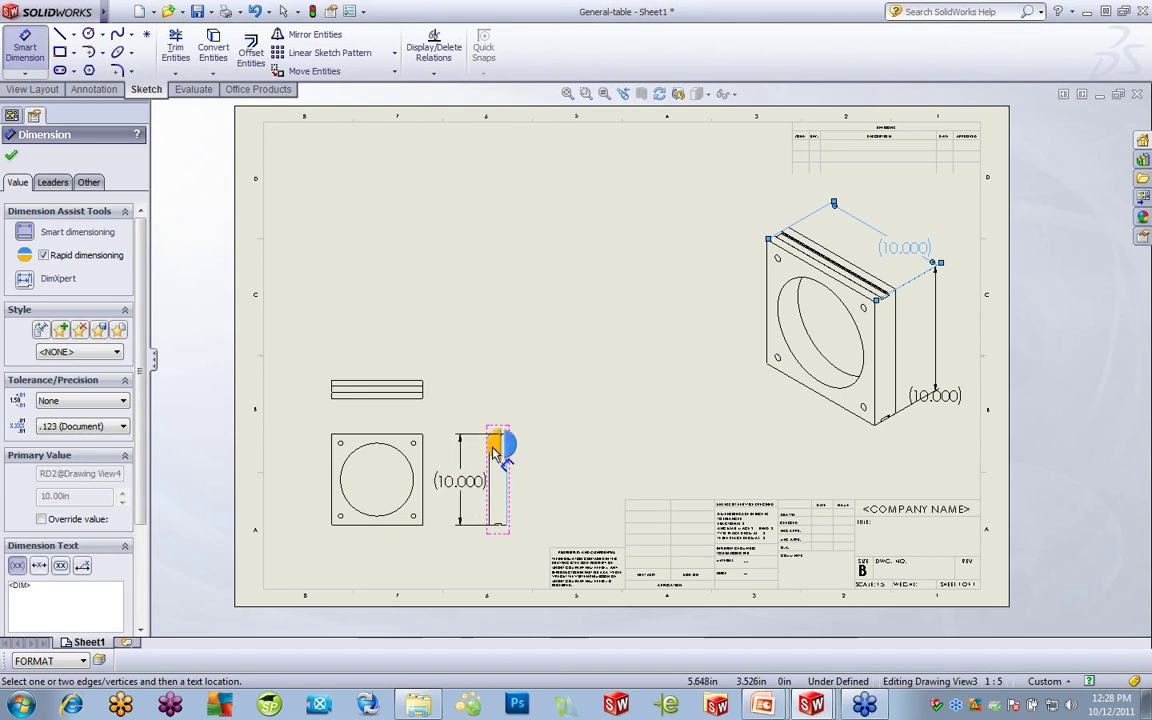
{"action": "left_click", "coordinate": [490, 452]}
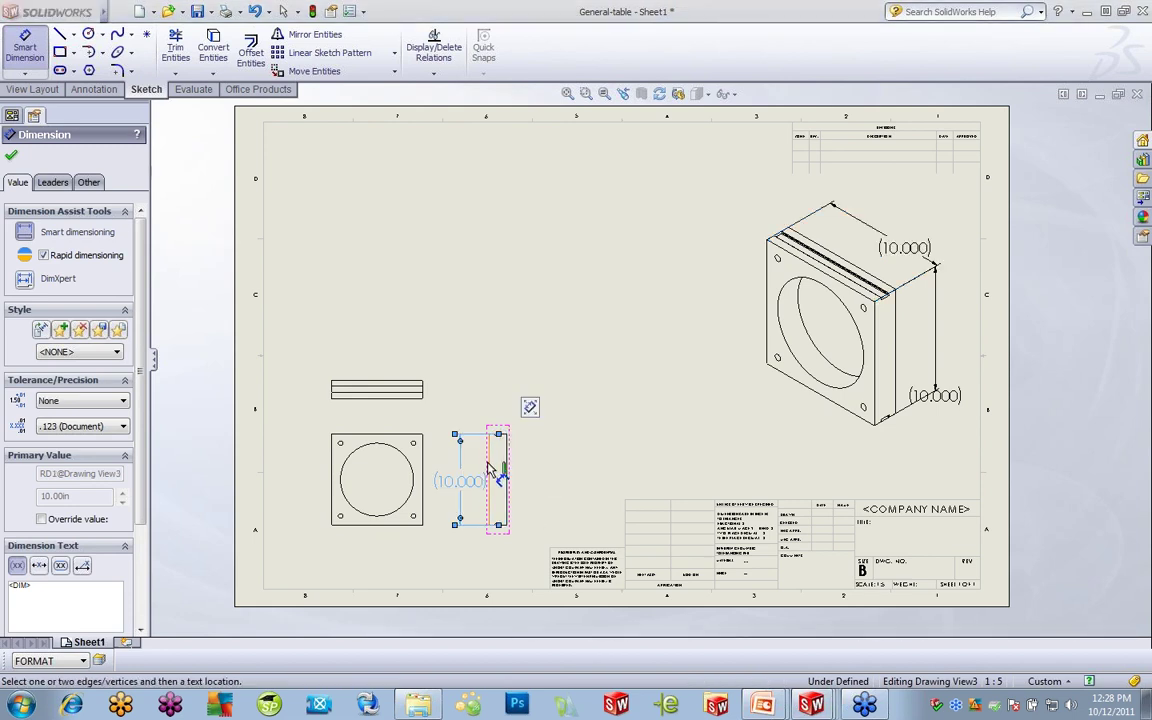
{"action": "left_click", "coordinate": [493, 465]}
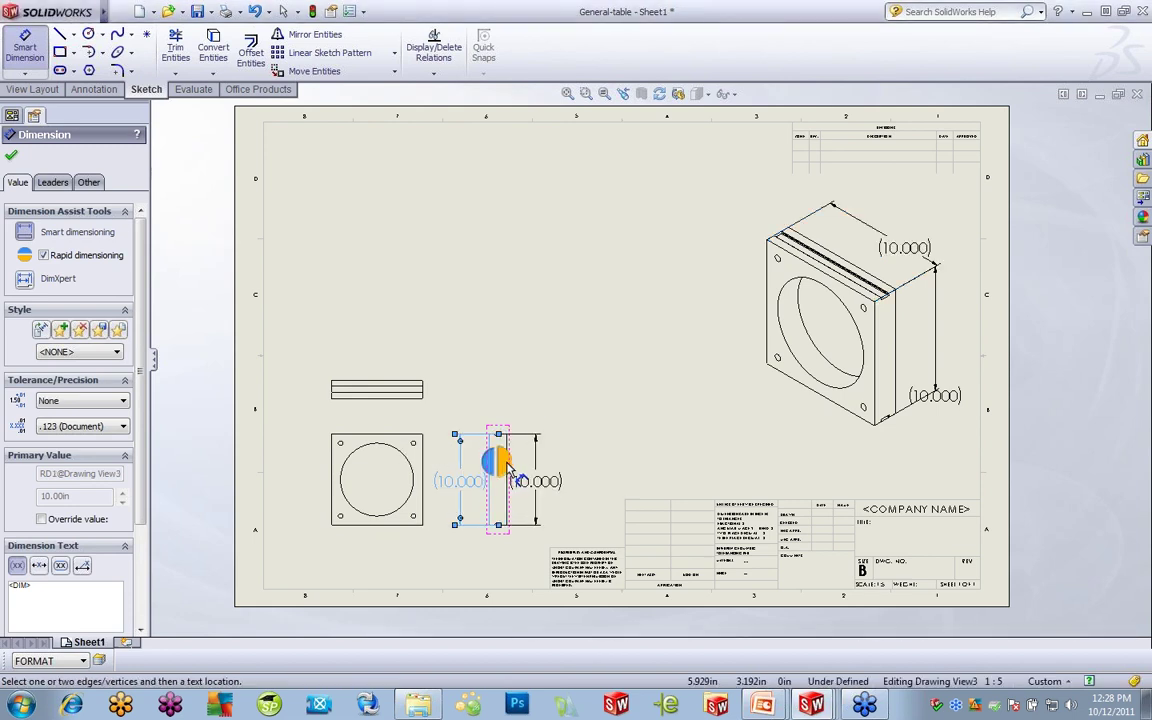
{"action": "left_click", "coordinate": [491, 461]}
{"action": "left_click", "coordinate": [498, 432]}
{"action": "left_click", "coordinate": [556, 373]}
- Delete the side view's height dimension and end dimensioning
{"action": "left_click", "coordinate": [459, 481]}
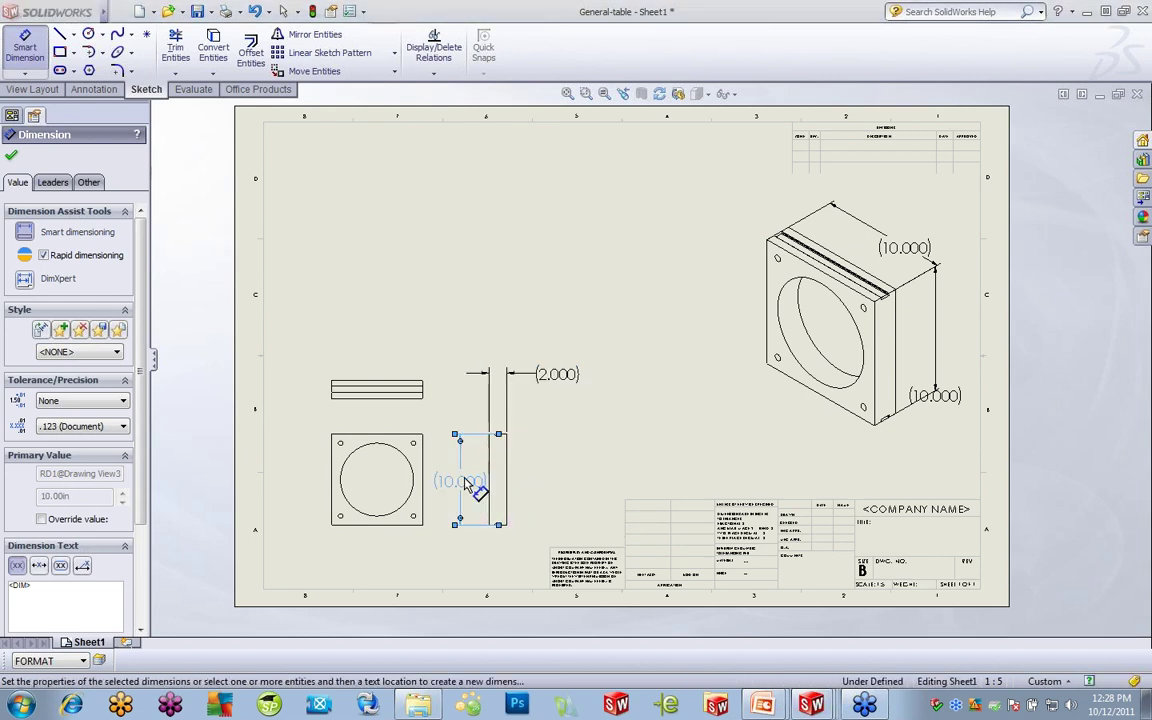
{"action": "key", "text": "Delete"}
{"action": "right_click", "coordinate": [625, 262]}
{"action": "left_click", "coordinate": [645, 316]}
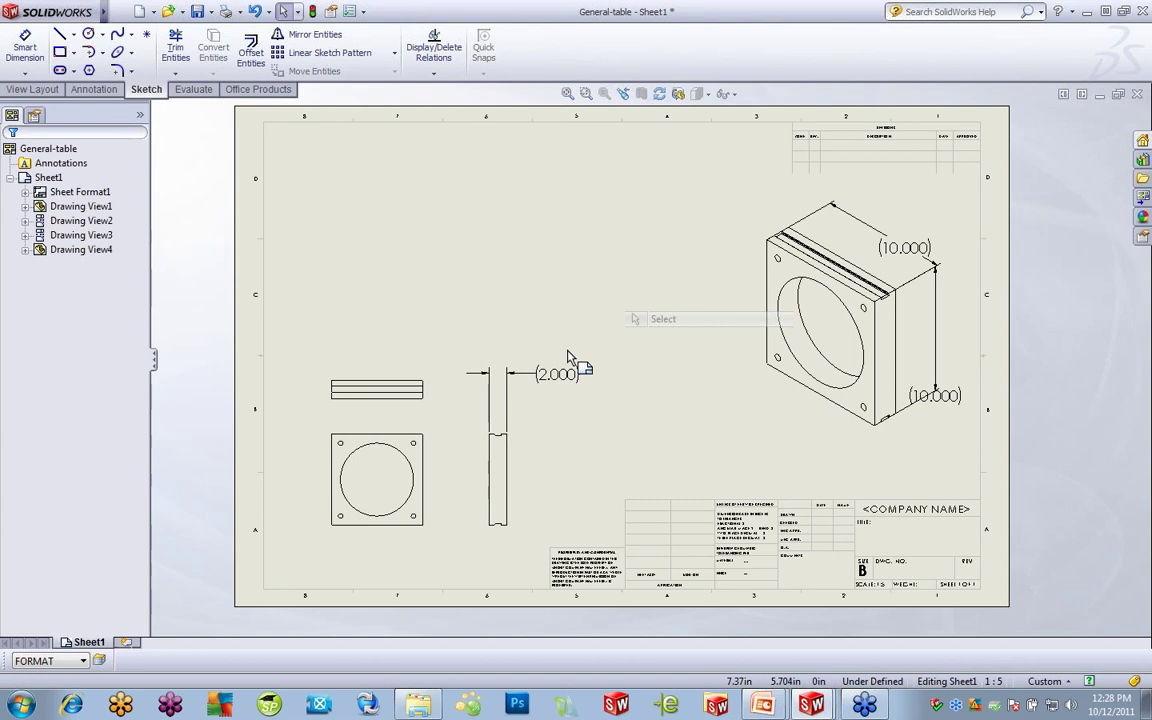
- Examine the thickness dimension's value, text, font, layer and display option settings
{"action": "left_click", "coordinate": [557, 378]}
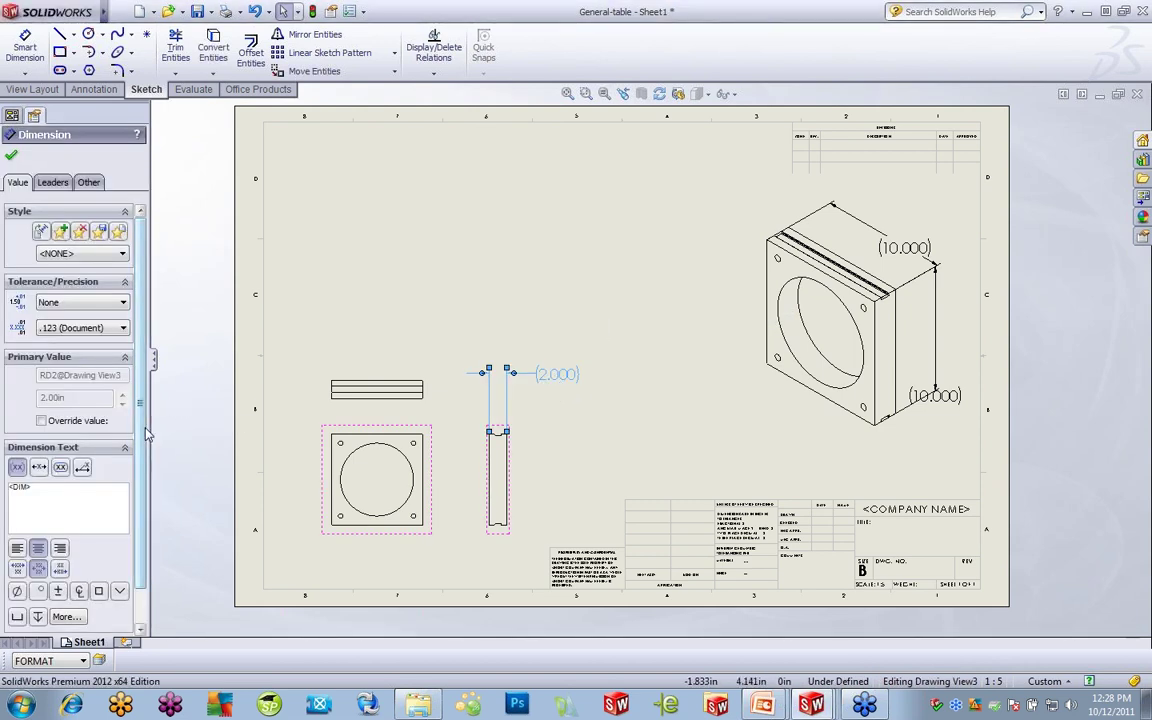
{"action": "scroll", "coordinate": [145, 432], "scroll_direction": "down", "scroll_amount": 2}
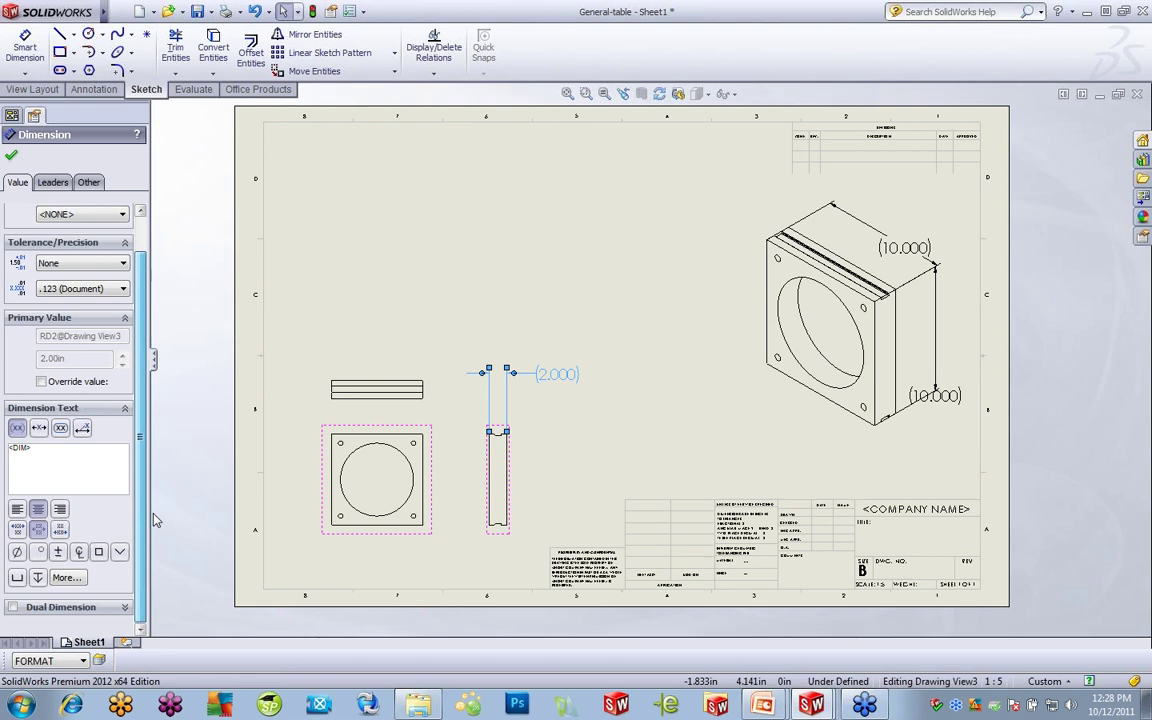
{"action": "scroll", "coordinate": [145, 450], "scroll_direction": "up", "scroll_amount": 2}
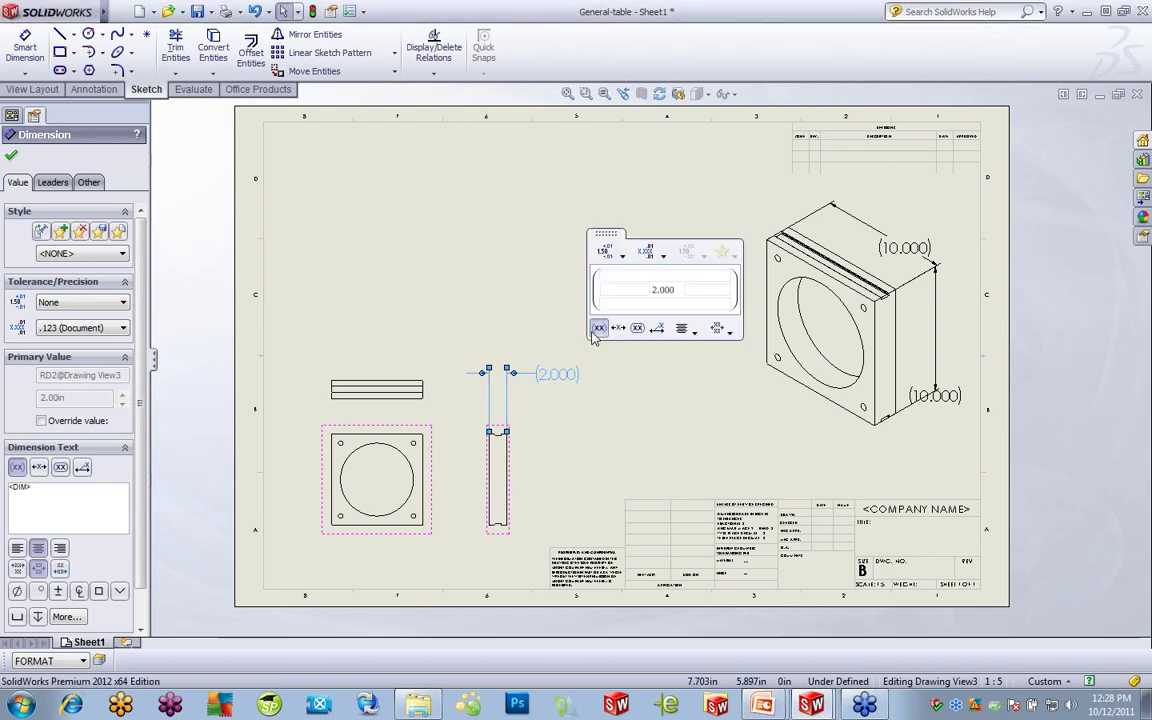
{"action": "left_click", "coordinate": [566, 393]}
{"action": "left_click", "coordinate": [560, 376]}
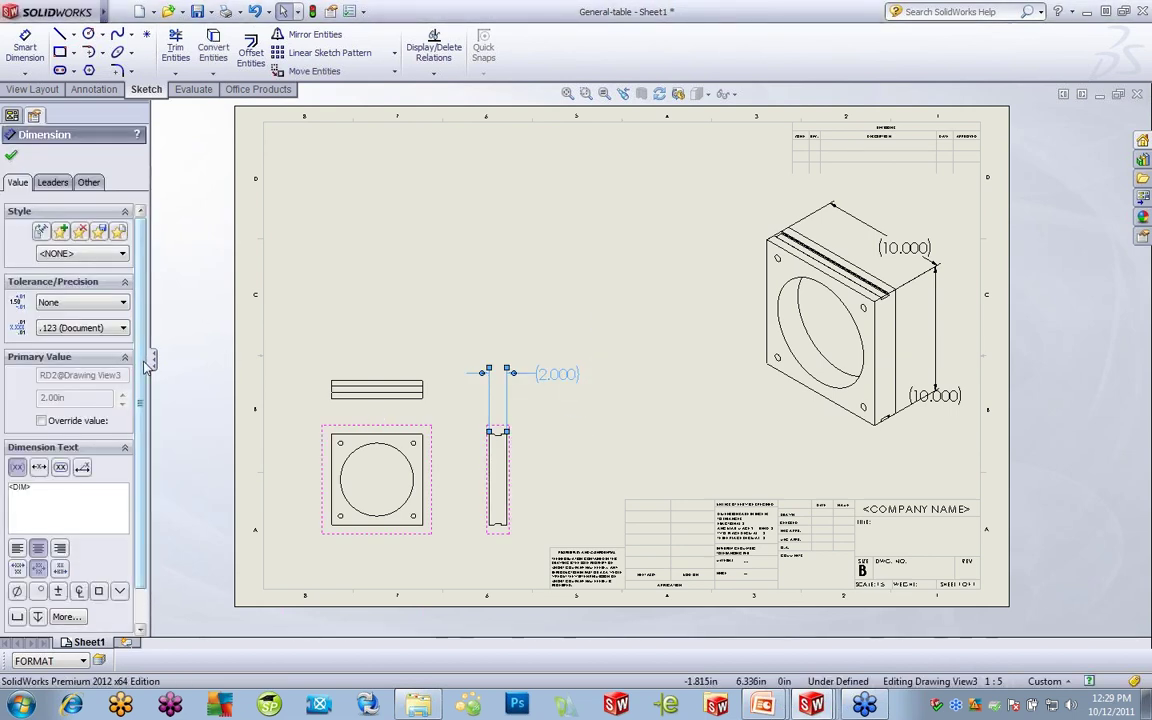
{"action": "scroll", "coordinate": [145, 372], "scroll_direction": "down", "scroll_amount": 1}
{"action": "scroll", "coordinate": [145, 372], "scroll_direction": "down", "scroll_amount": 3}
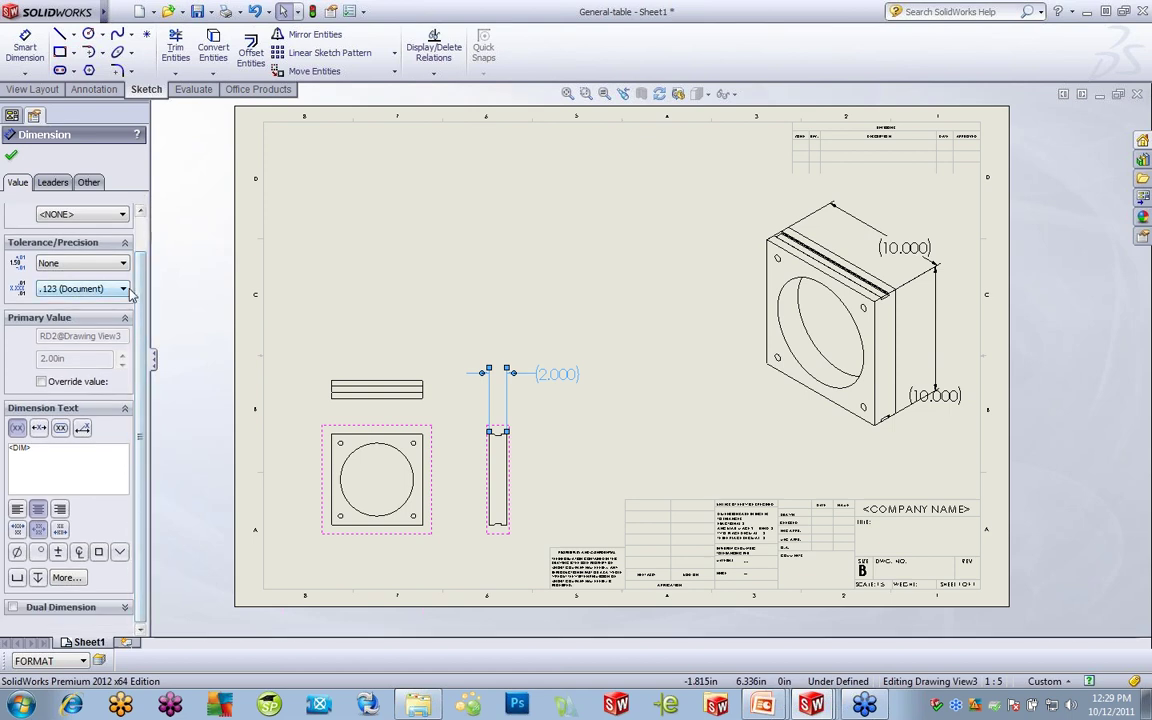
{"action": "scroll", "coordinate": [132, 333], "scroll_direction": "up", "scroll_amount": 4}
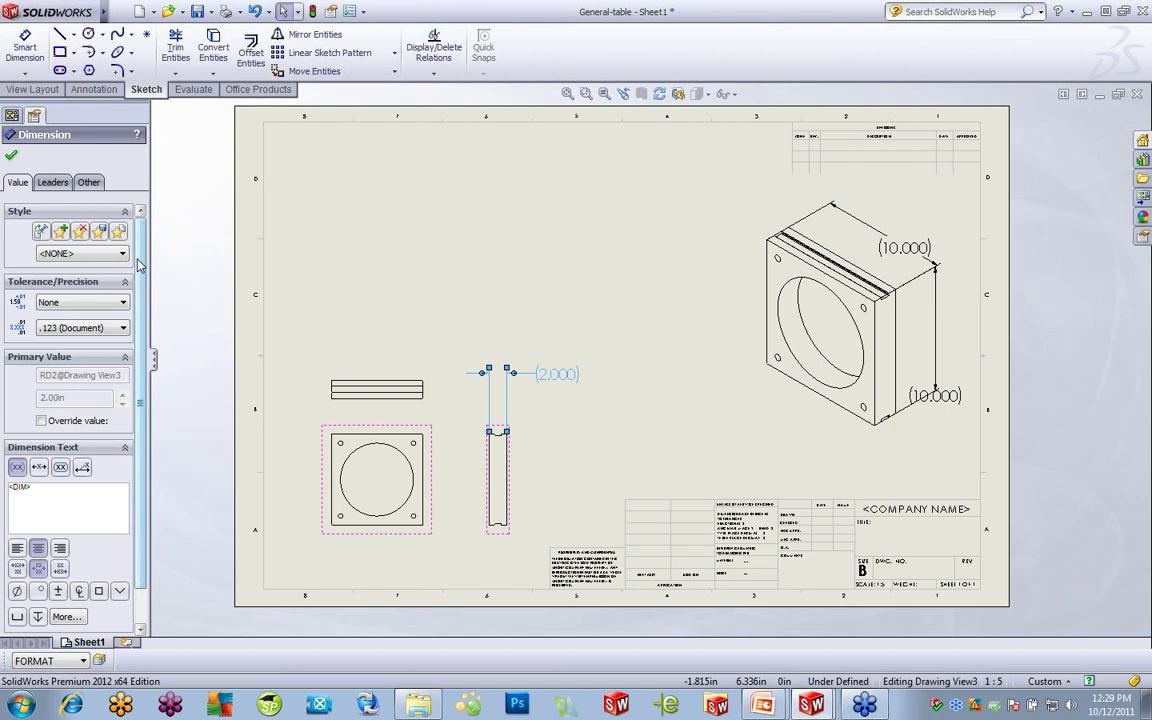
{"action": "left_click", "coordinate": [96, 186]}
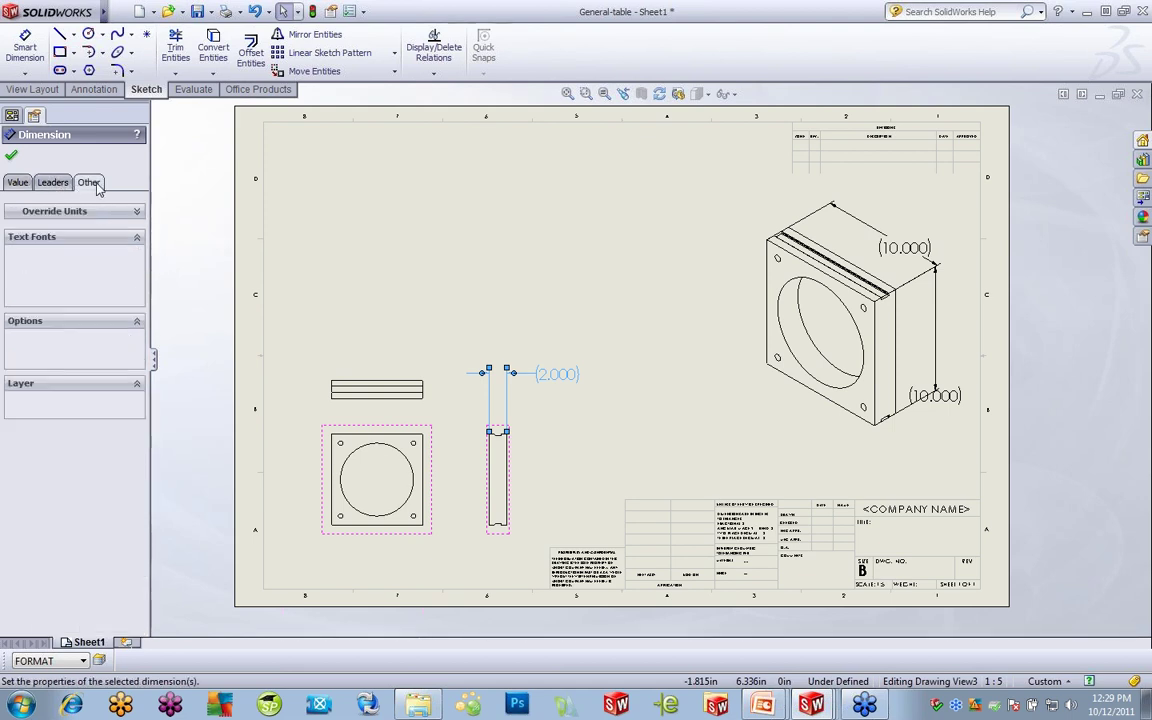
{"action": "right_click", "coordinate": [560, 378]}
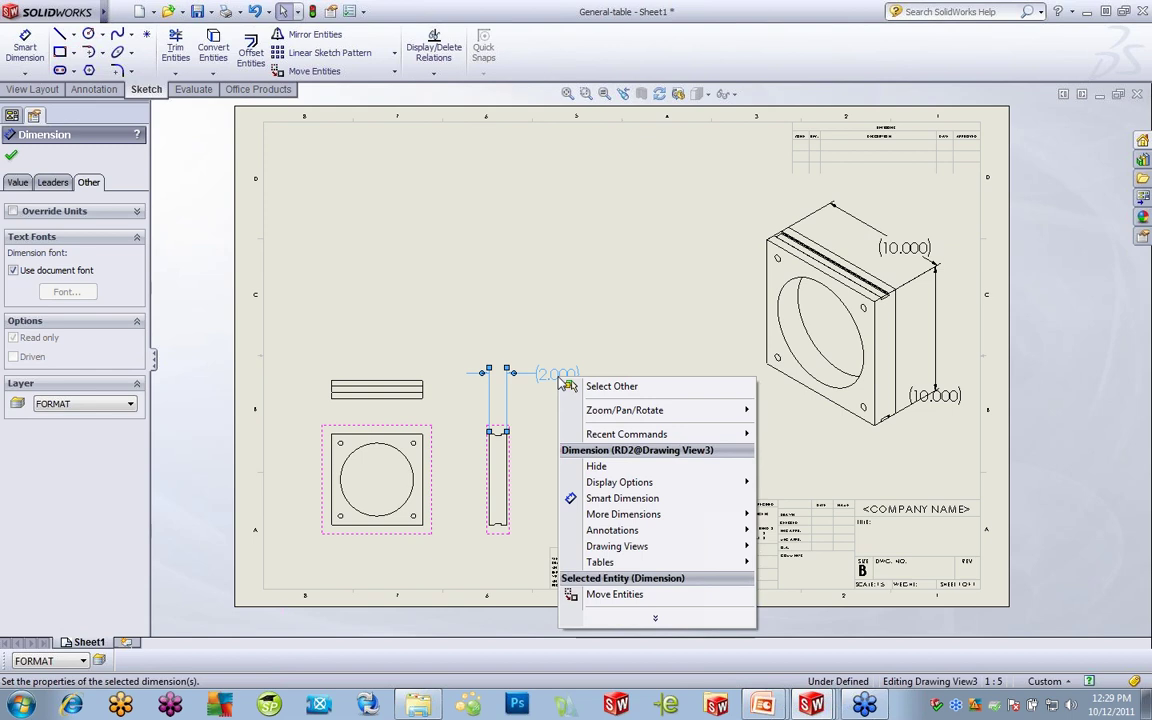
{"action": "mouse_move", "coordinate": [636, 488]}
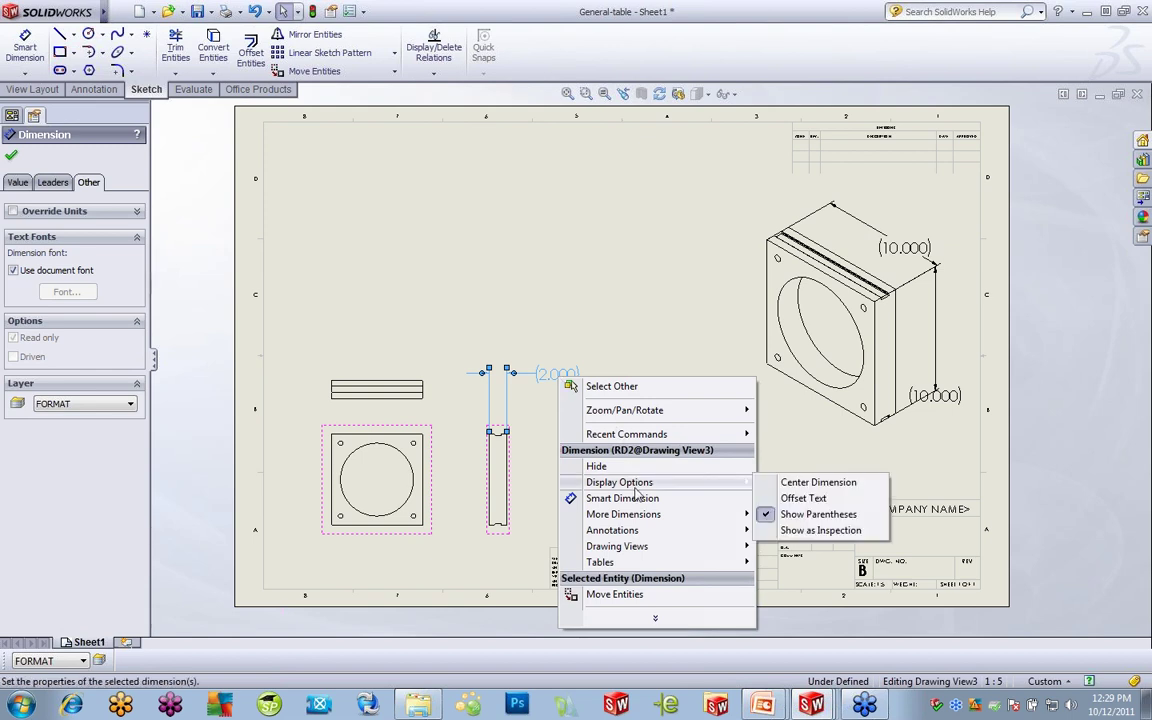
{"action": "left_click", "coordinate": [625, 309]}
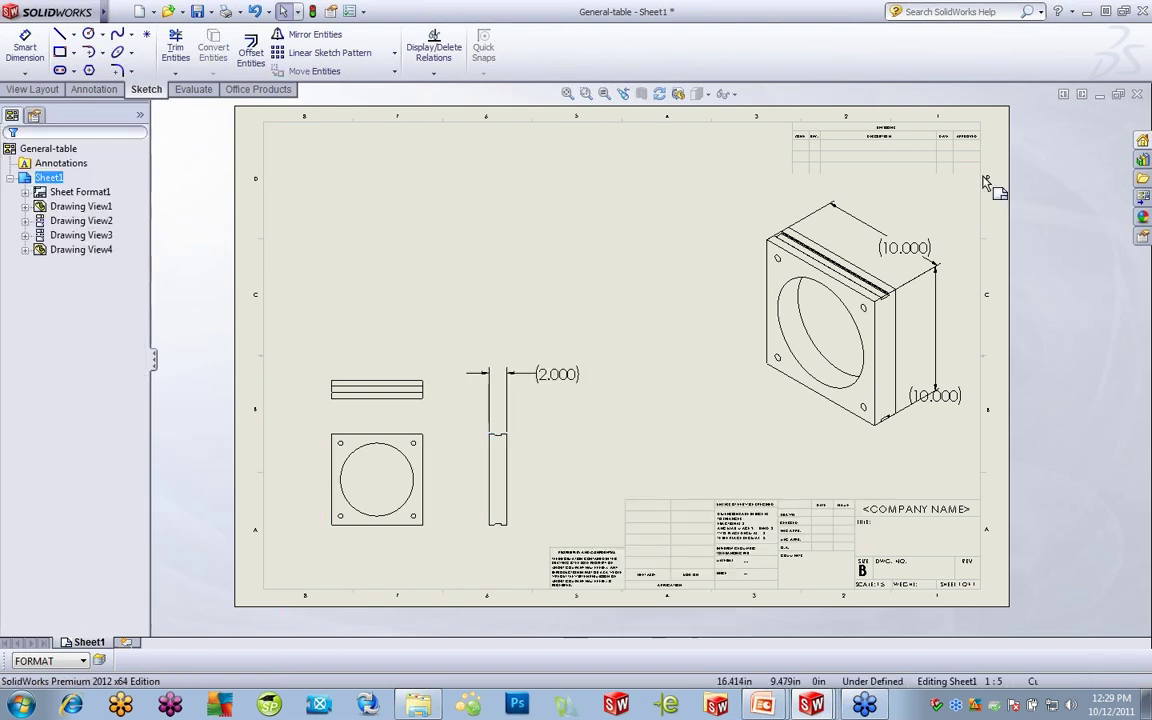
- Move the isometric view's height dimension slightly outward and its text up to mid-height
{"action": "left_click_drag", "start_coordinate": [940, 390], "coordinate": [946, 330]}
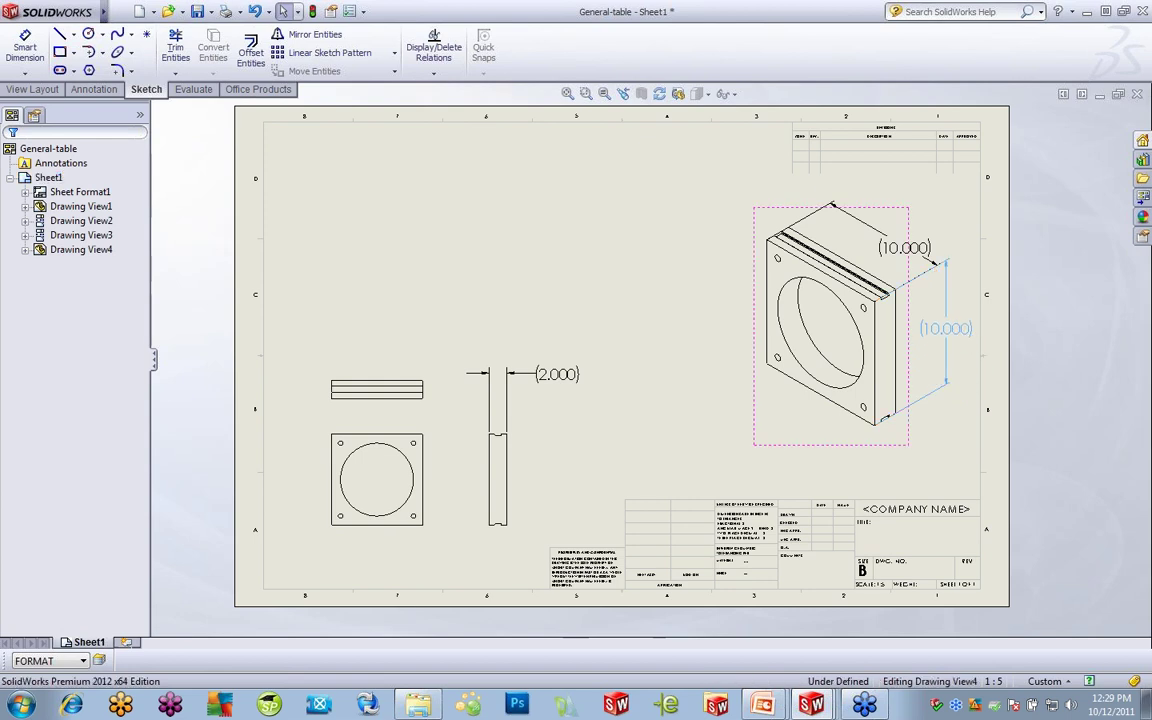
{"action": "left_click", "coordinate": [575, 270]}
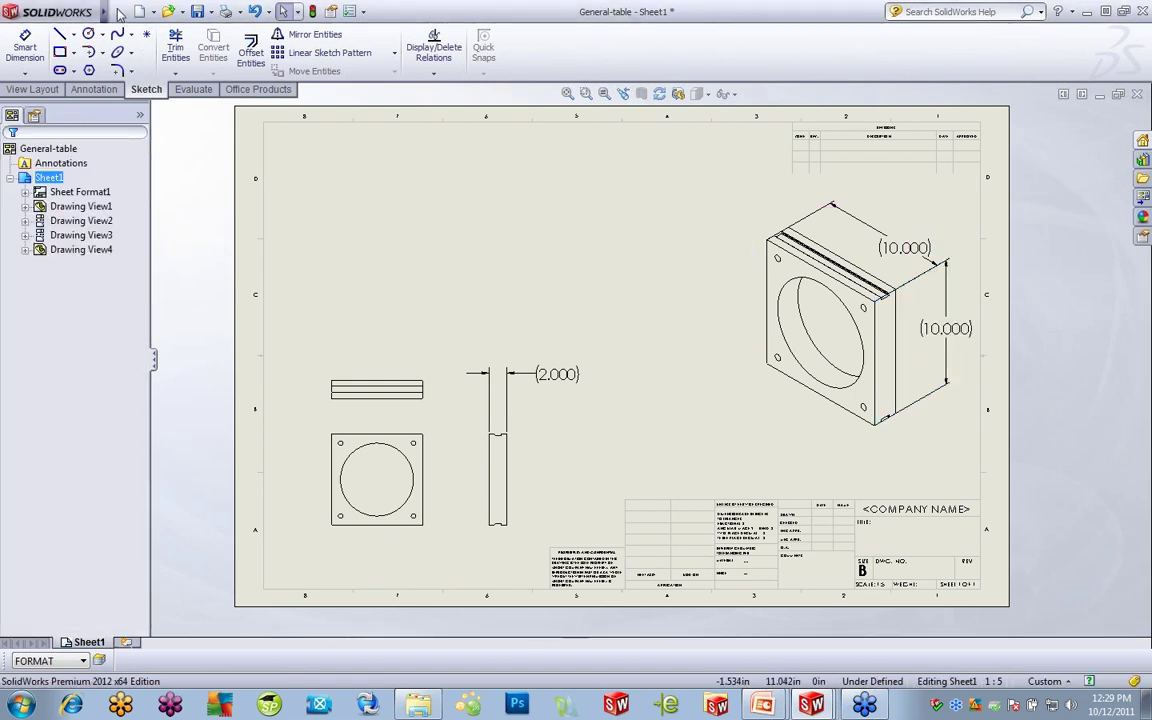
- Insert a general table with 4 columns and 4 rows on the FORMAT layer at the sheet border's upper-left corner
{"action": "mouse_move", "coordinate": [103, 12]}
{"action": "left_click", "coordinate": [208, 12]}
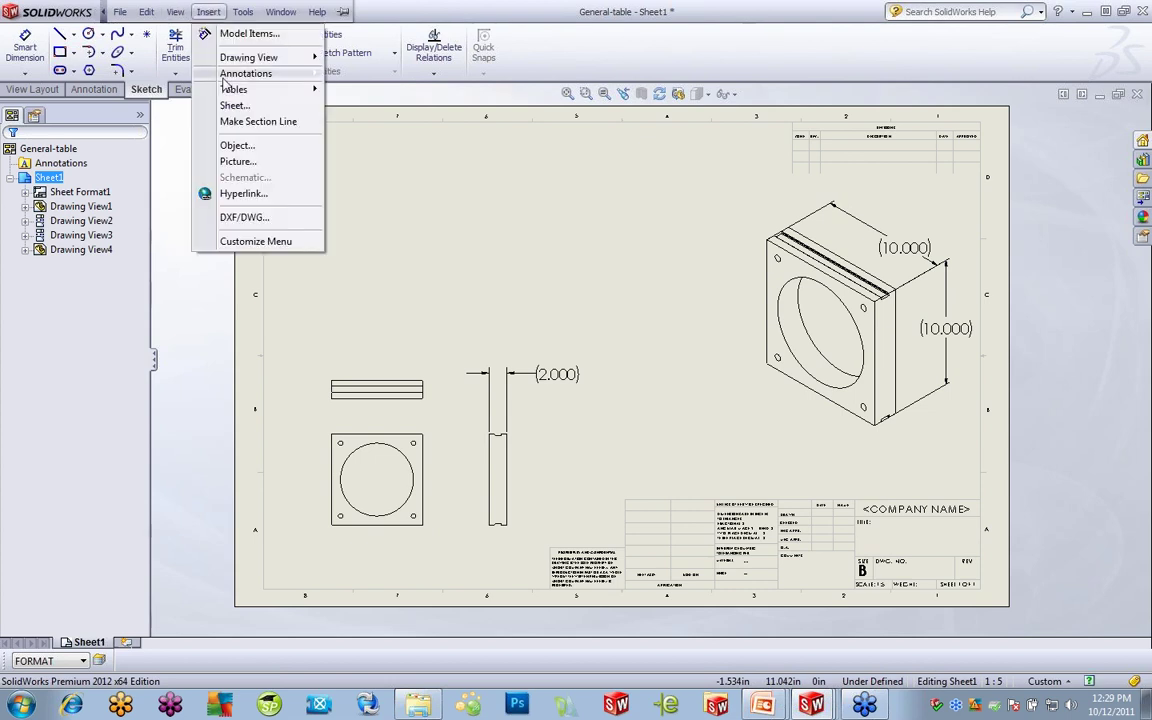
{"action": "mouse_move", "coordinate": [231, 92]}
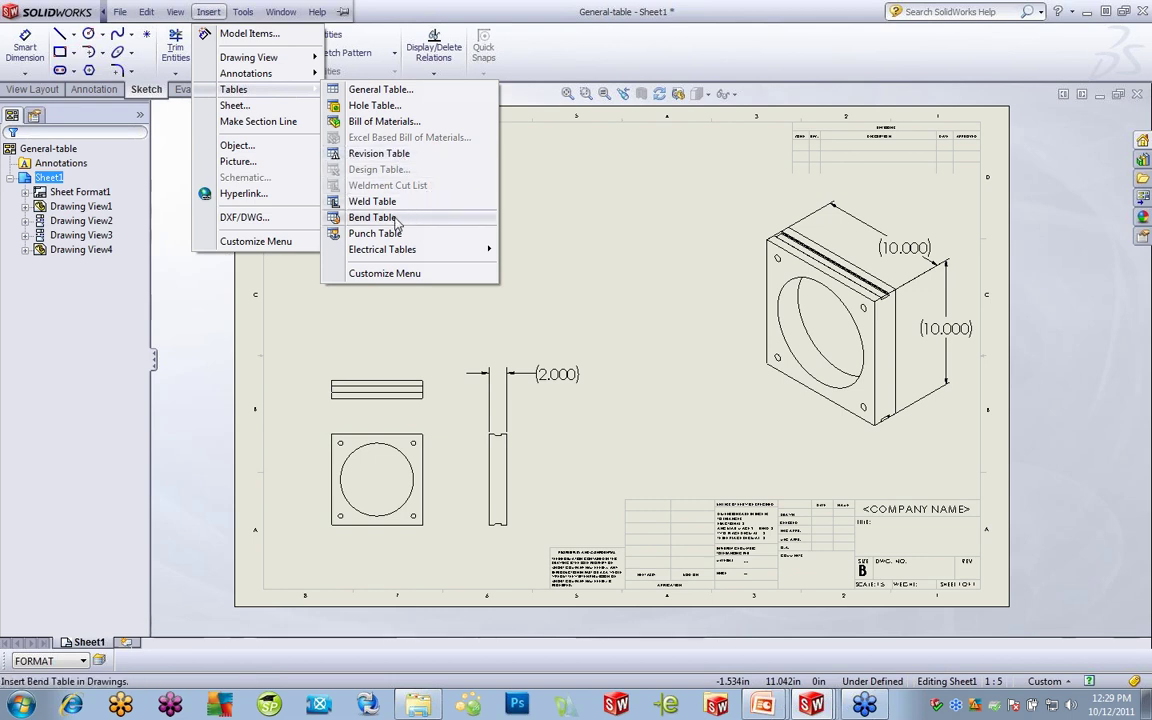
{"action": "mouse_move", "coordinate": [404, 256]}
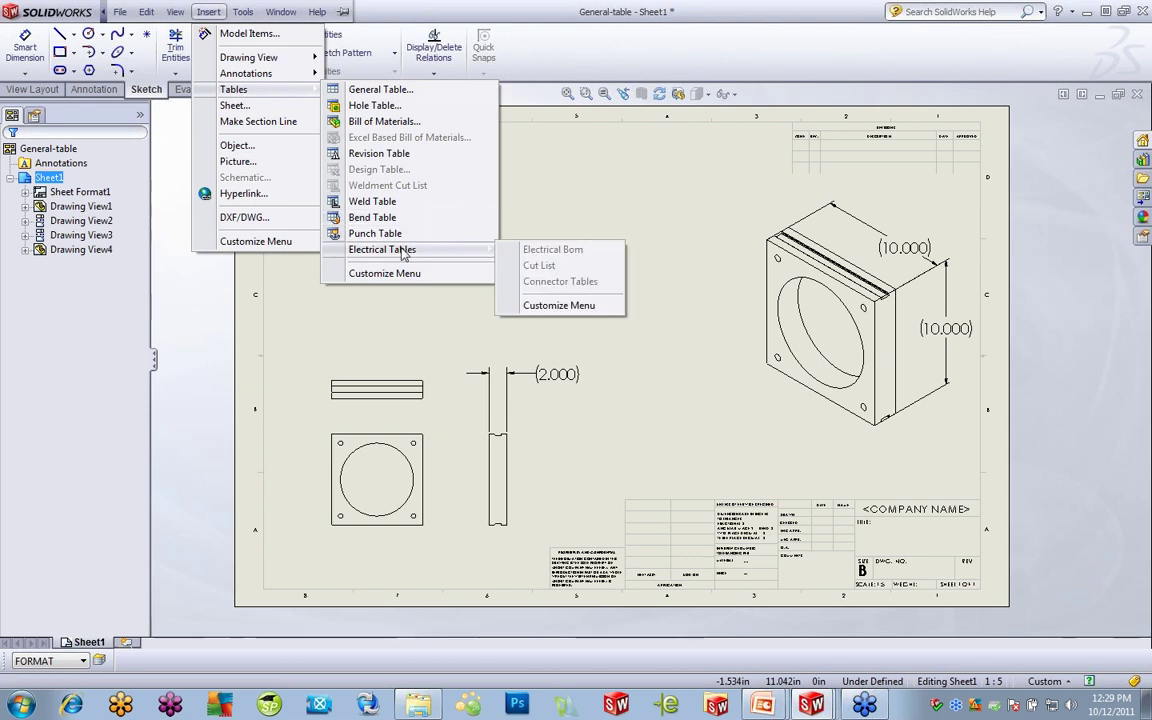
{"action": "left_click", "coordinate": [411, 92]}
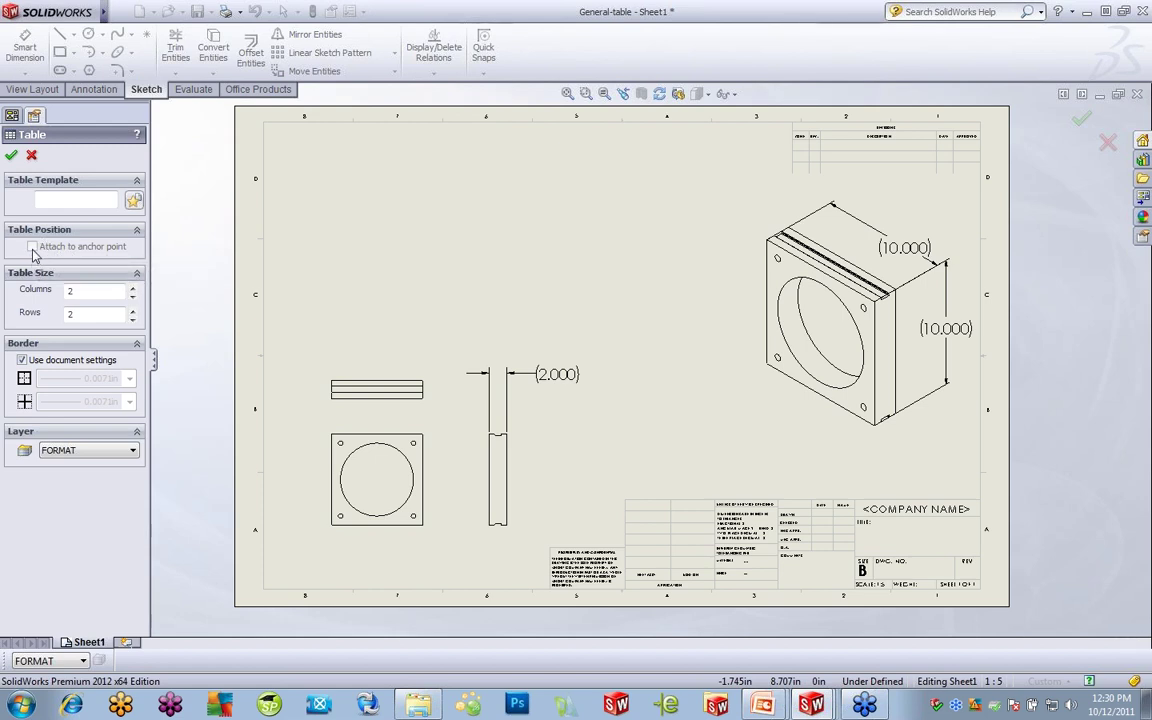
{"action": "left_click", "coordinate": [132, 318]}
{"action": "left_click", "coordinate": [132, 451]}
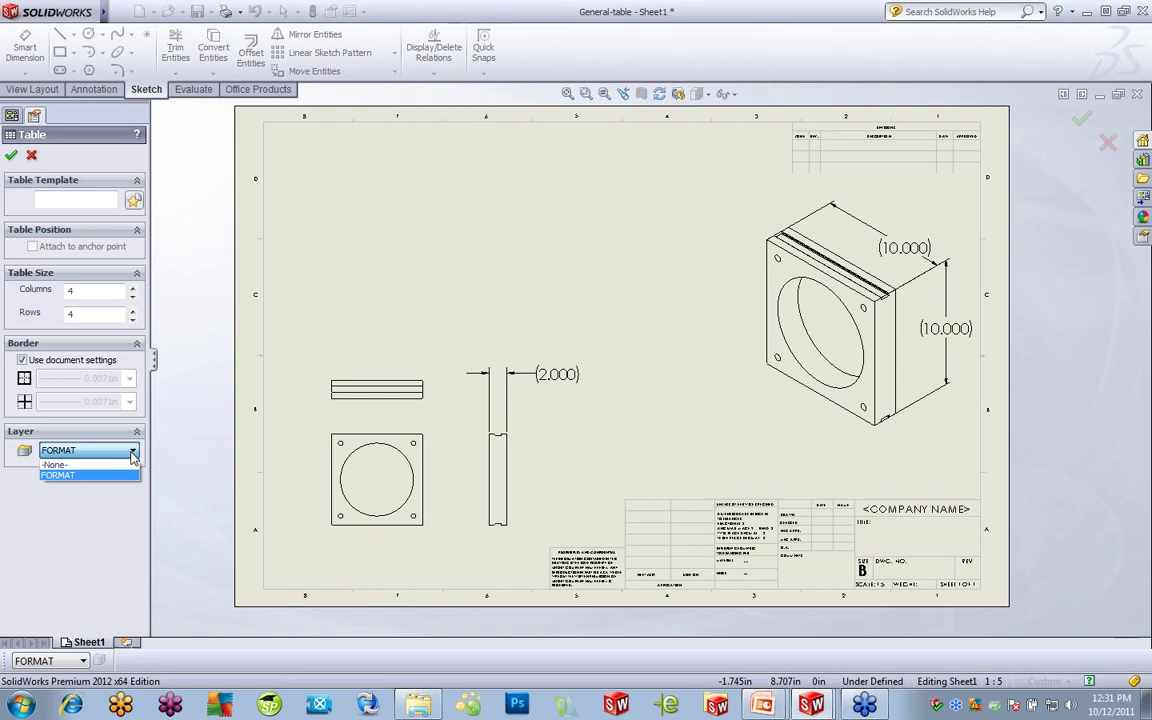
{"action": "left_click", "coordinate": [338, 246]}
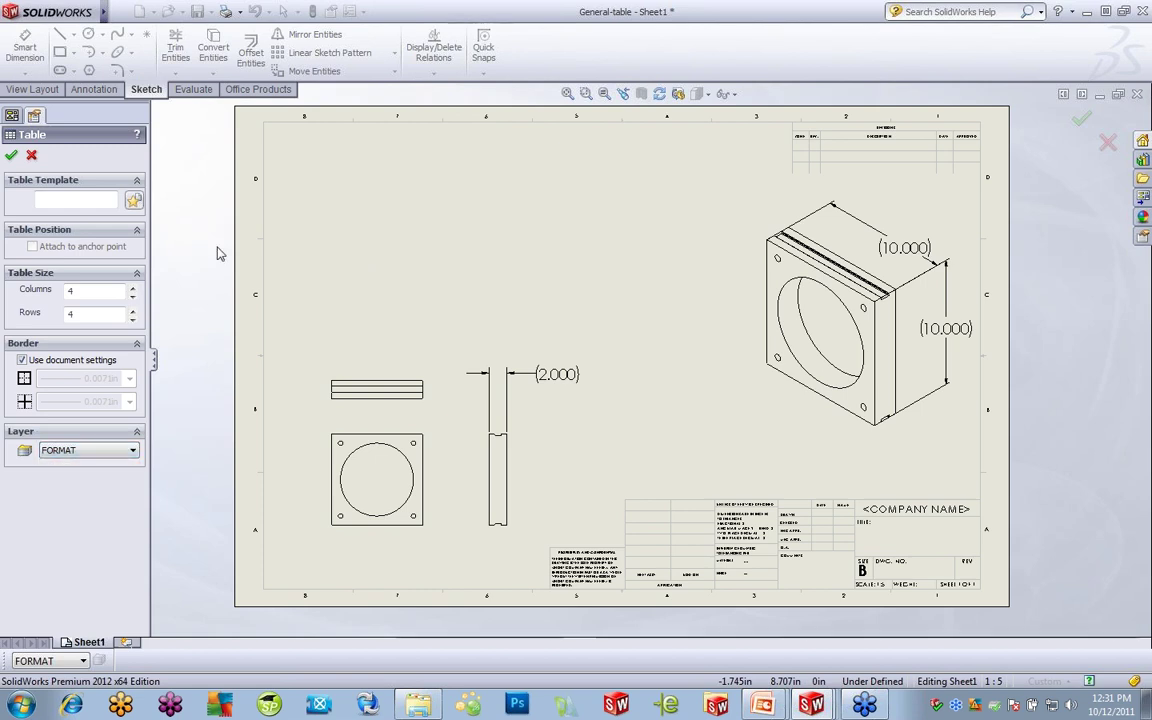
{"action": "left_click", "coordinate": [11, 155]}
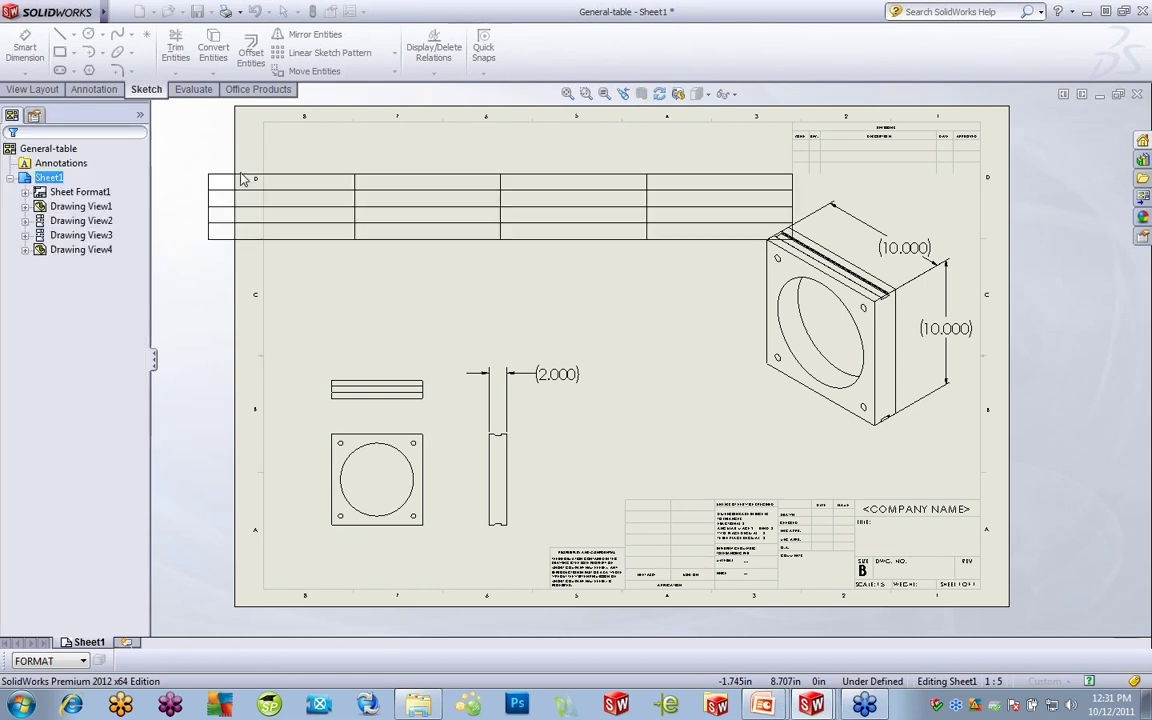
{"action": "left_click", "coordinate": [292, 120]}
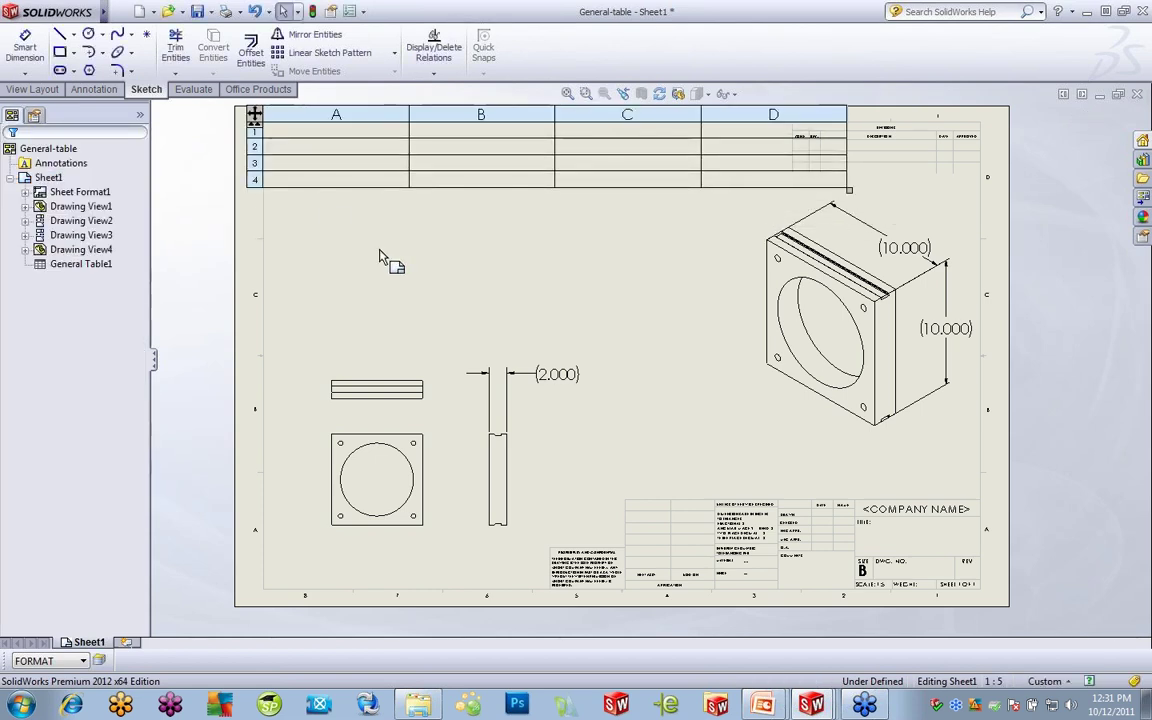
- Set the column width of the entire general table to 2 in
{"action": "mouse_move", "coordinate": [256, 115]}
{"action": "left_mouse_down"}
{"action": "mouse_move", "coordinate": [270, 147]}
{"action": "mouse_move", "coordinate": [234, 107]}
{"action": "mouse_move", "coordinate": [254, 115]}
{"action": "left_mouse_up"}
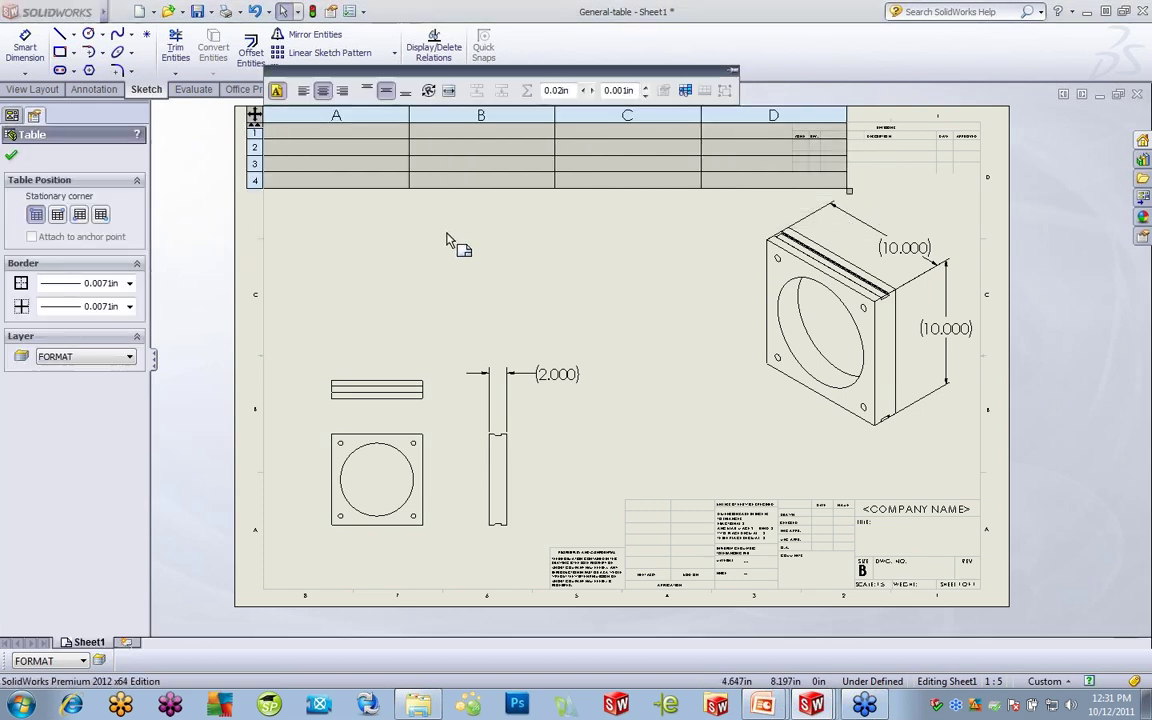
{"action": "right_click", "coordinate": [584, 177]}
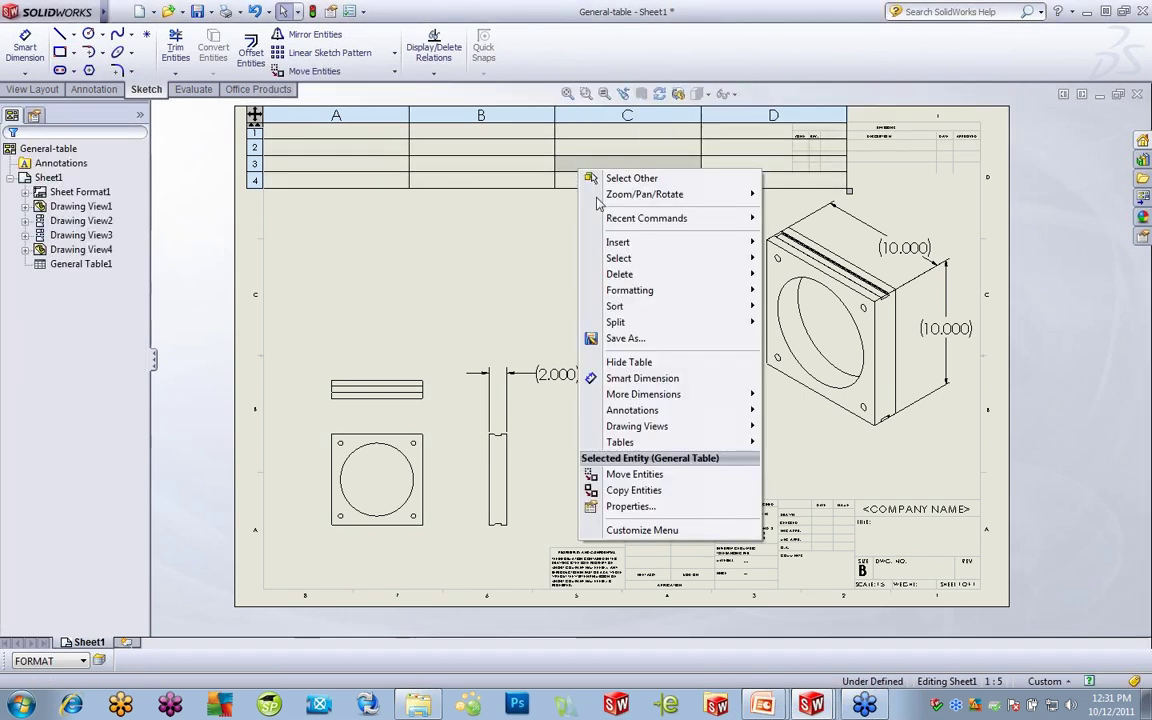
{"action": "mouse_move", "coordinate": [745, 258]}
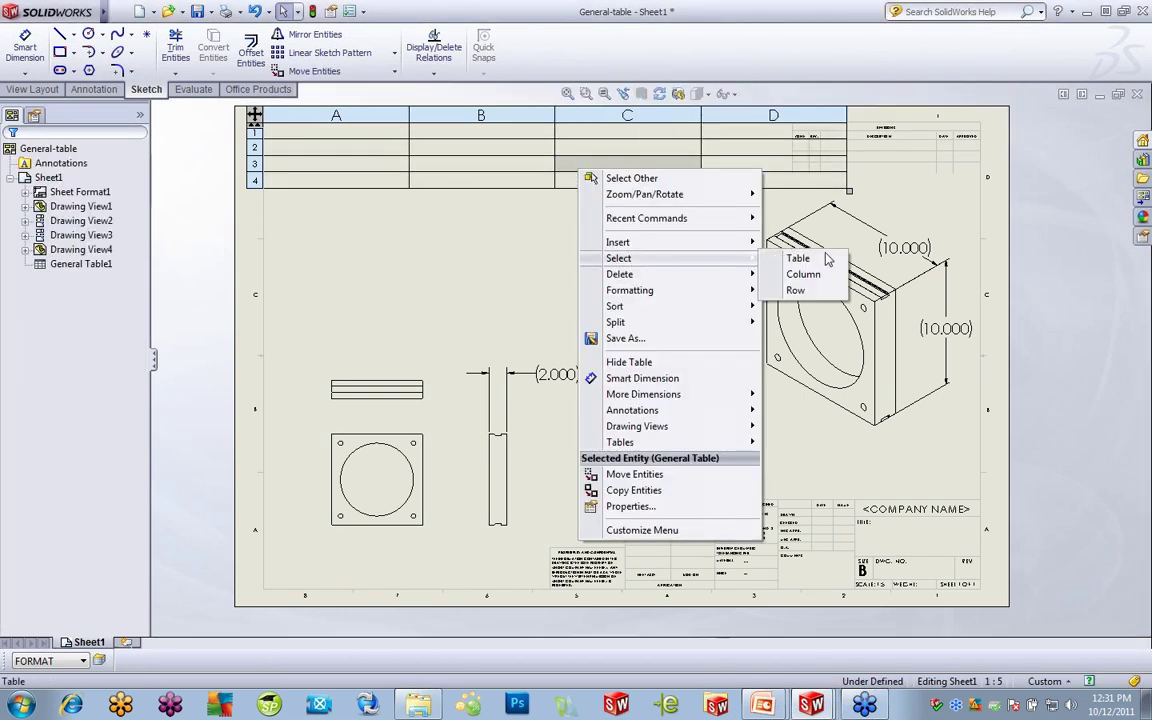
{"action": "mouse_move", "coordinate": [725, 290]}
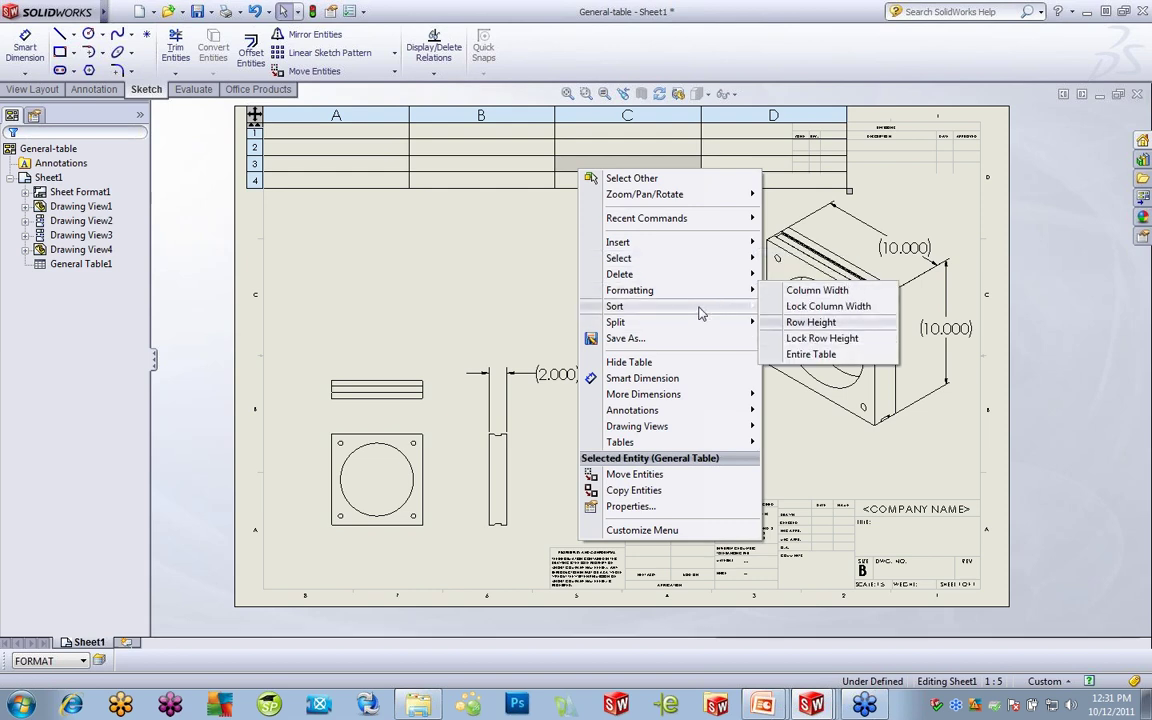
{"action": "left_click", "coordinate": [801, 356]}
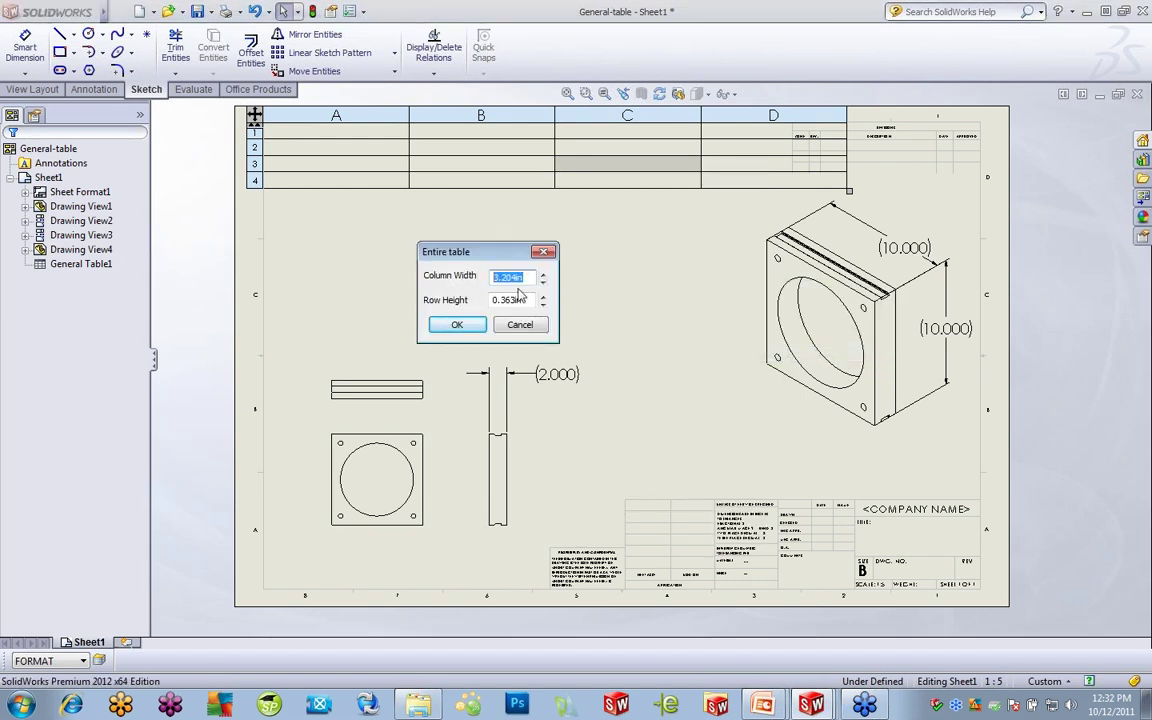
{"action": "key", "text": "Tab"}
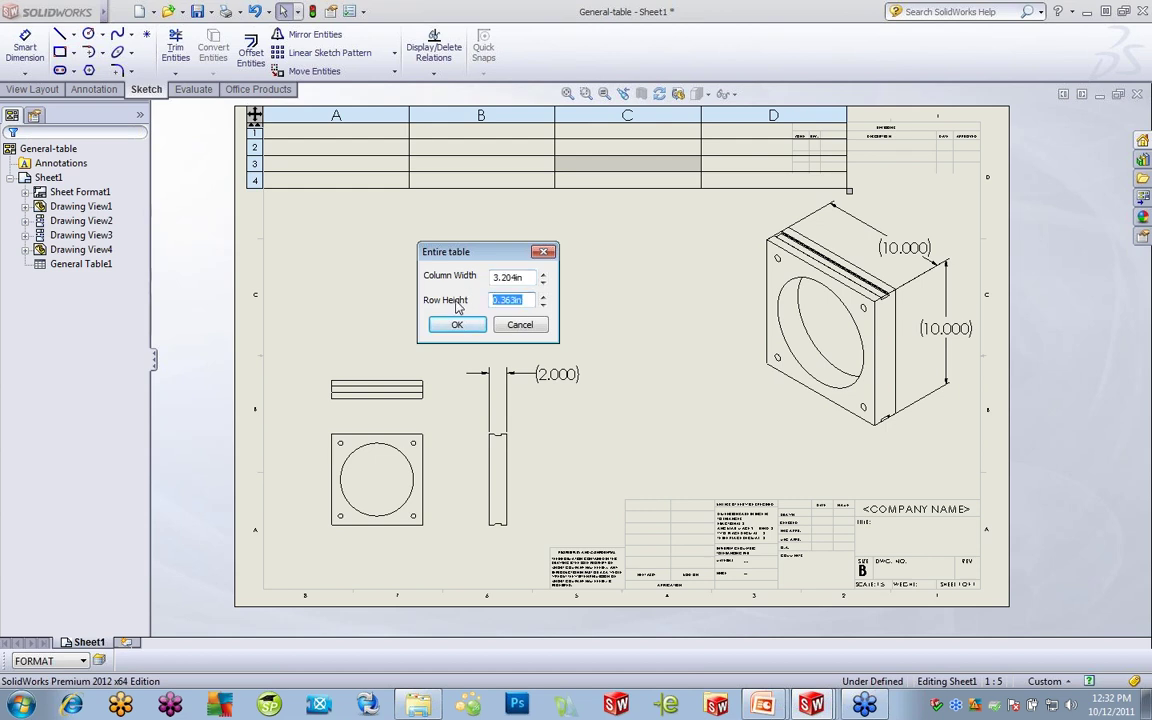
{"action": "type", "text": "."}
{"action": "left_click", "coordinate": [528, 275]}
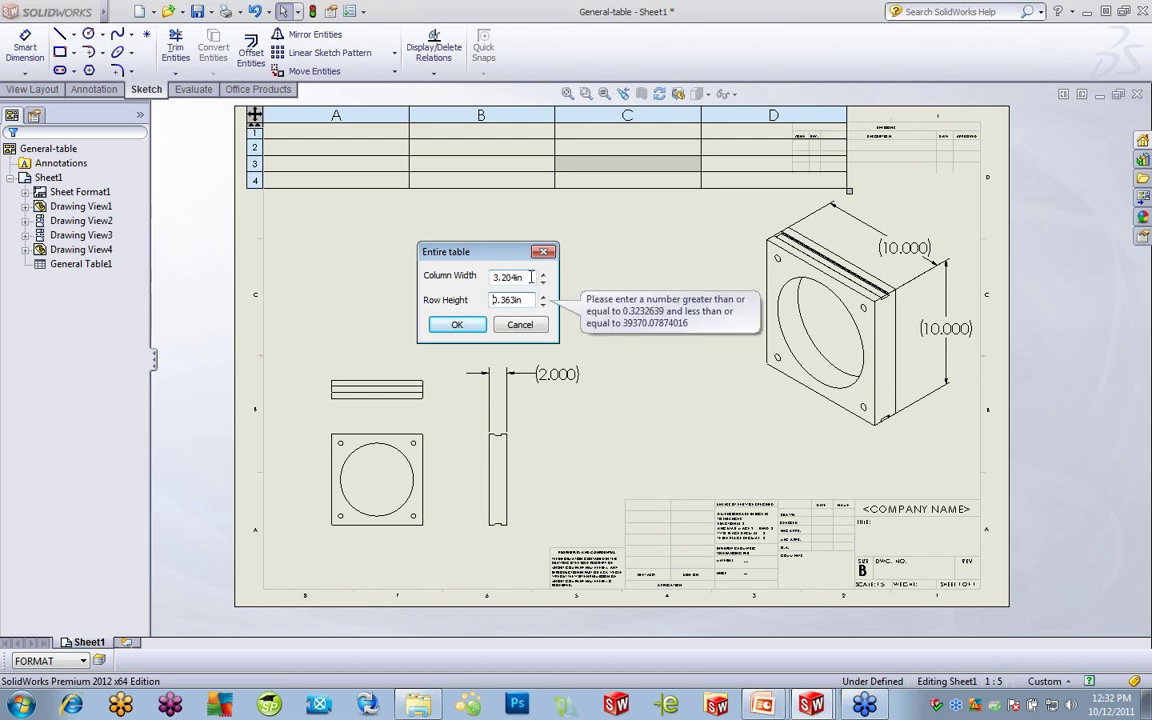
{"action": "type", "text": "2"}
{"action": "key", "text": "Return"}
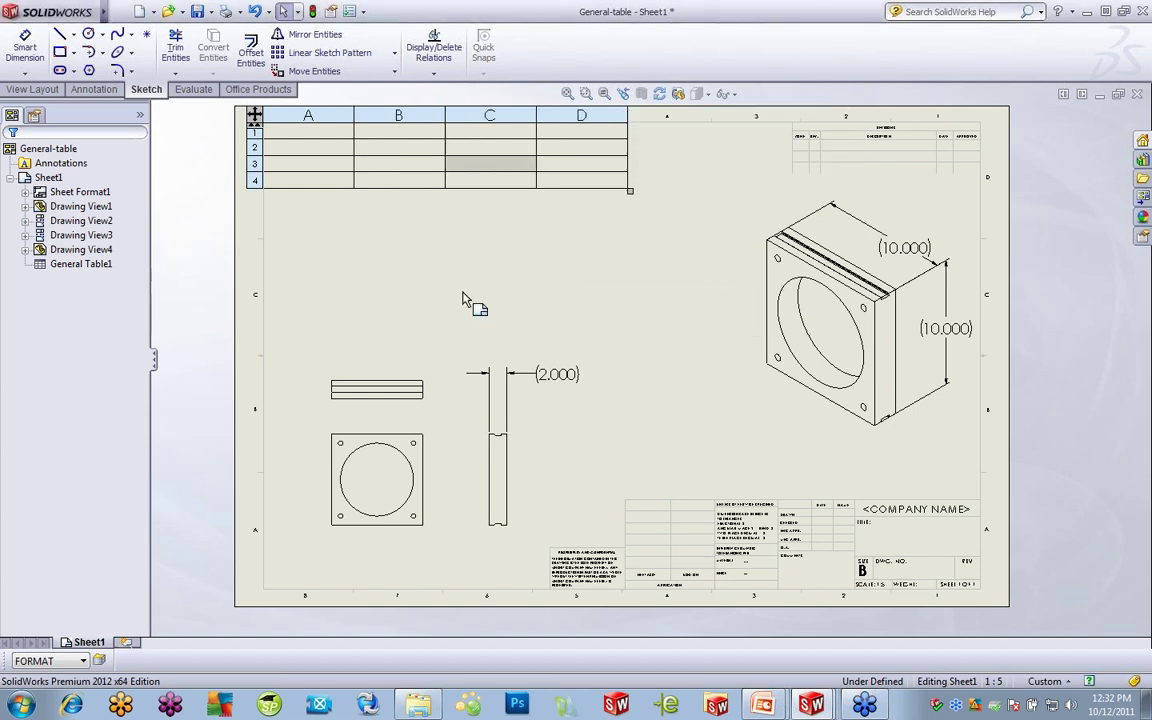
{"action": "left_click", "coordinate": [463, 300]}
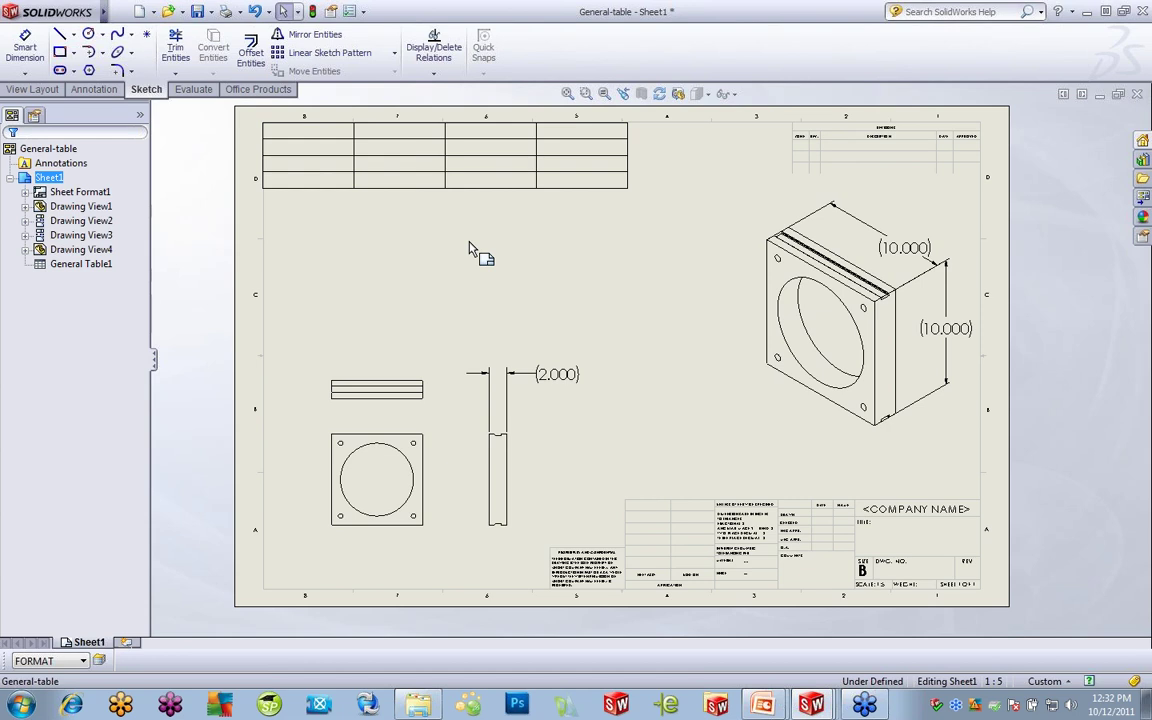
- Examine the general table's options for inserting, selecting, deleting, formatting, sorting and splitting columns and rows
{"action": "left_click", "coordinate": [402, 138]}
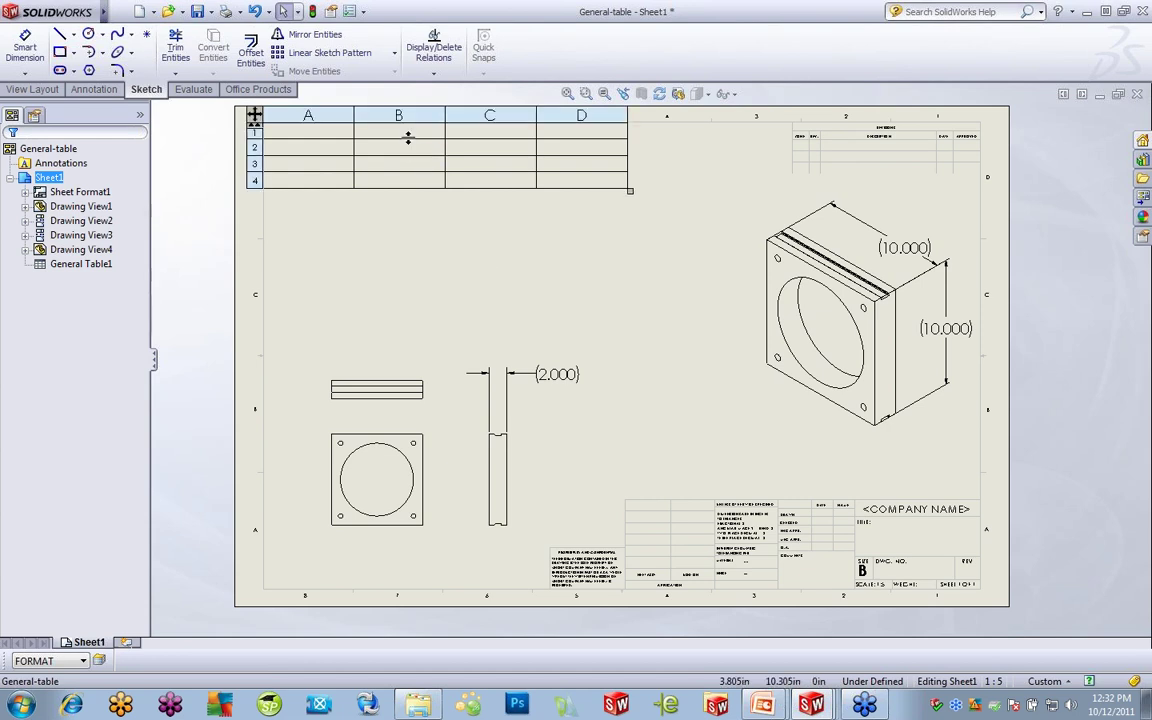
{"action": "scroll", "coordinate": [429, 180], "scroll_direction": "up", "scroll_amount": 3}
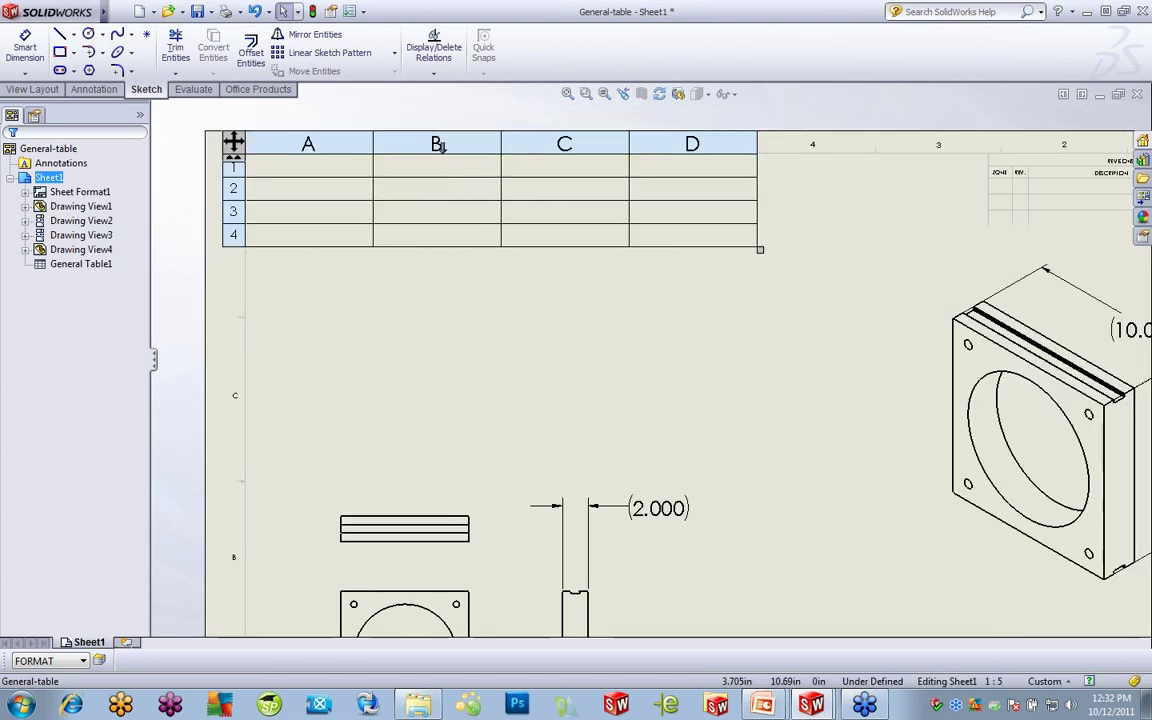
{"action": "right_click", "coordinate": [443, 167]}
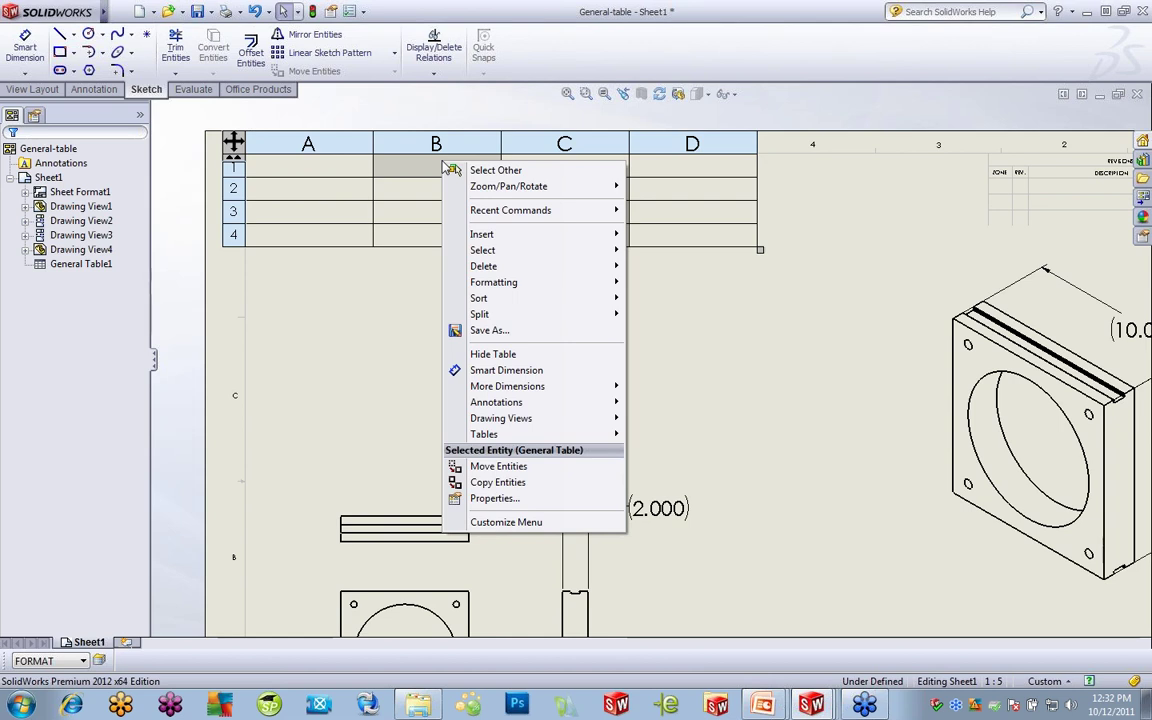
{"action": "left_click", "coordinate": [357, 308]}
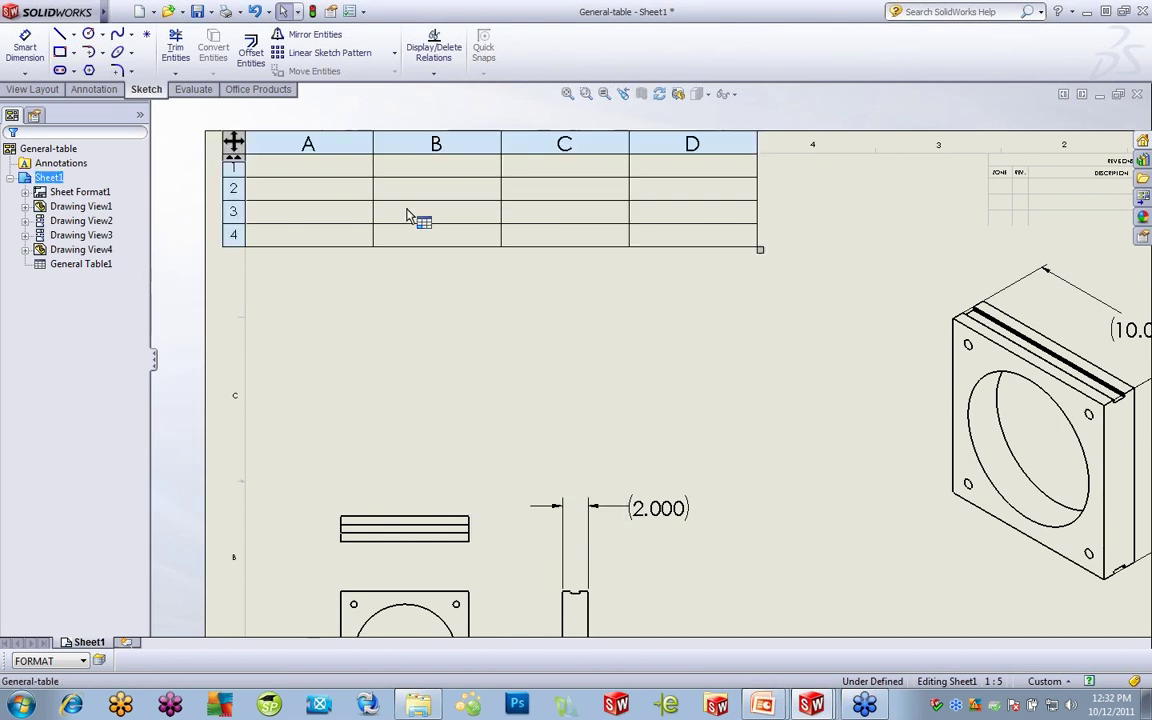
{"action": "left_click", "coordinate": [248, 160]}
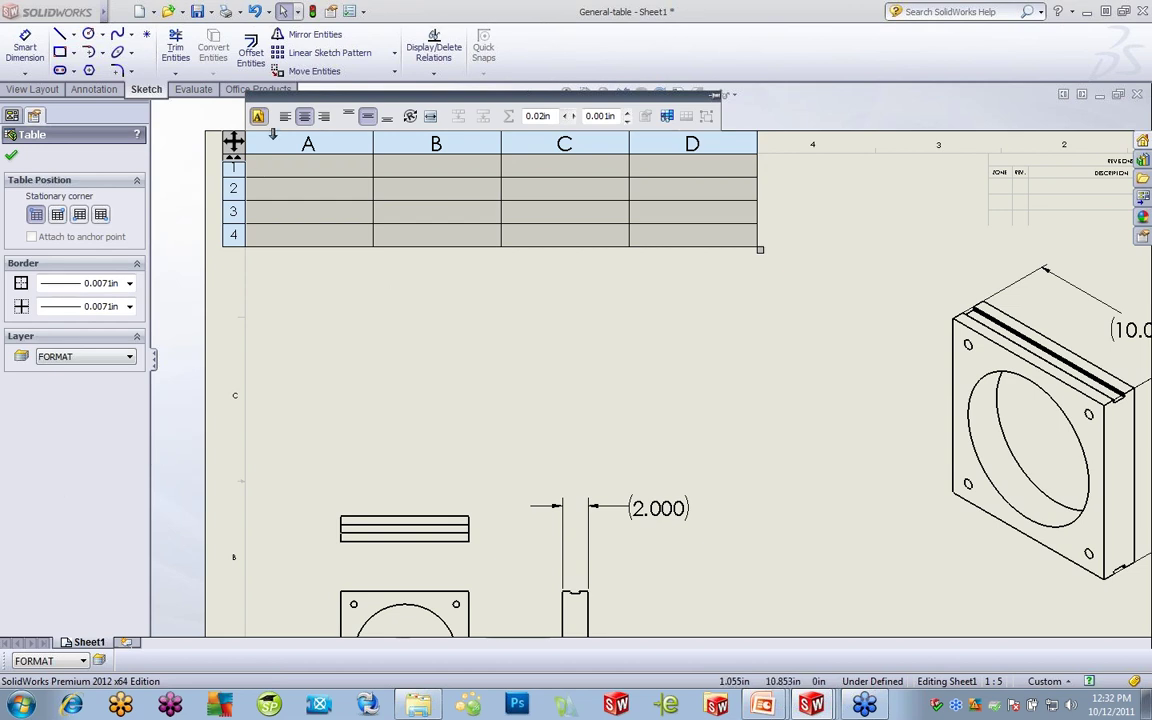
{"action": "right_click", "coordinate": [355, 172]}
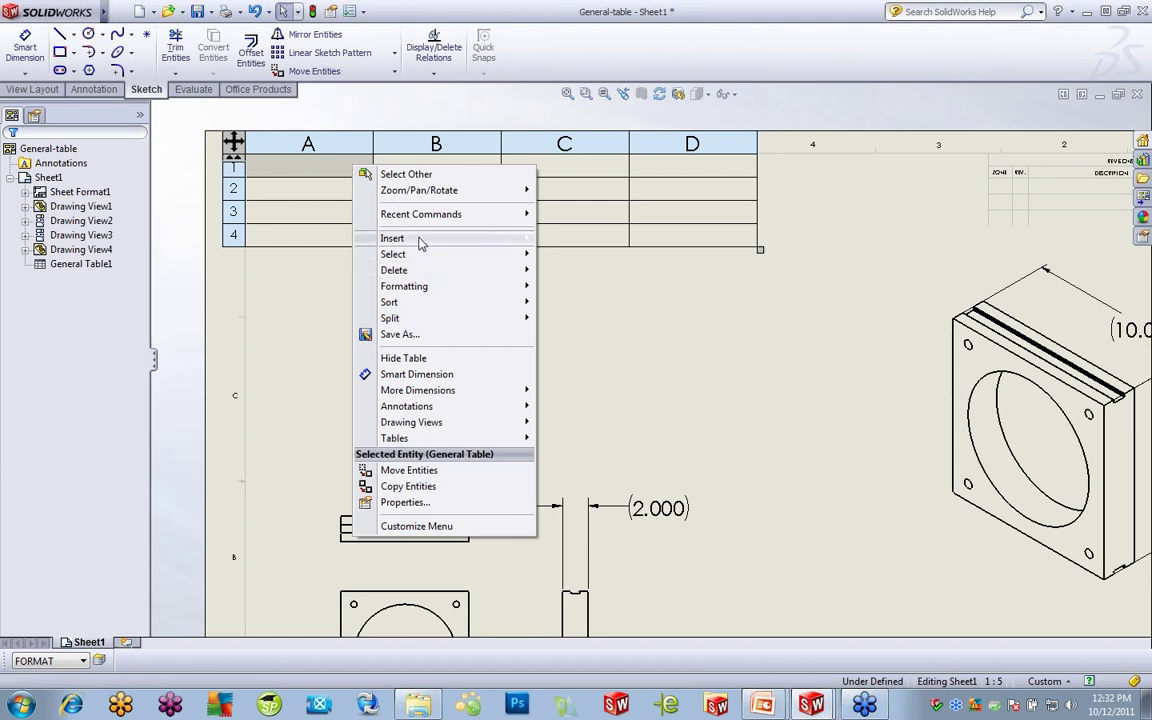
{"action": "mouse_move", "coordinate": [421, 243]}
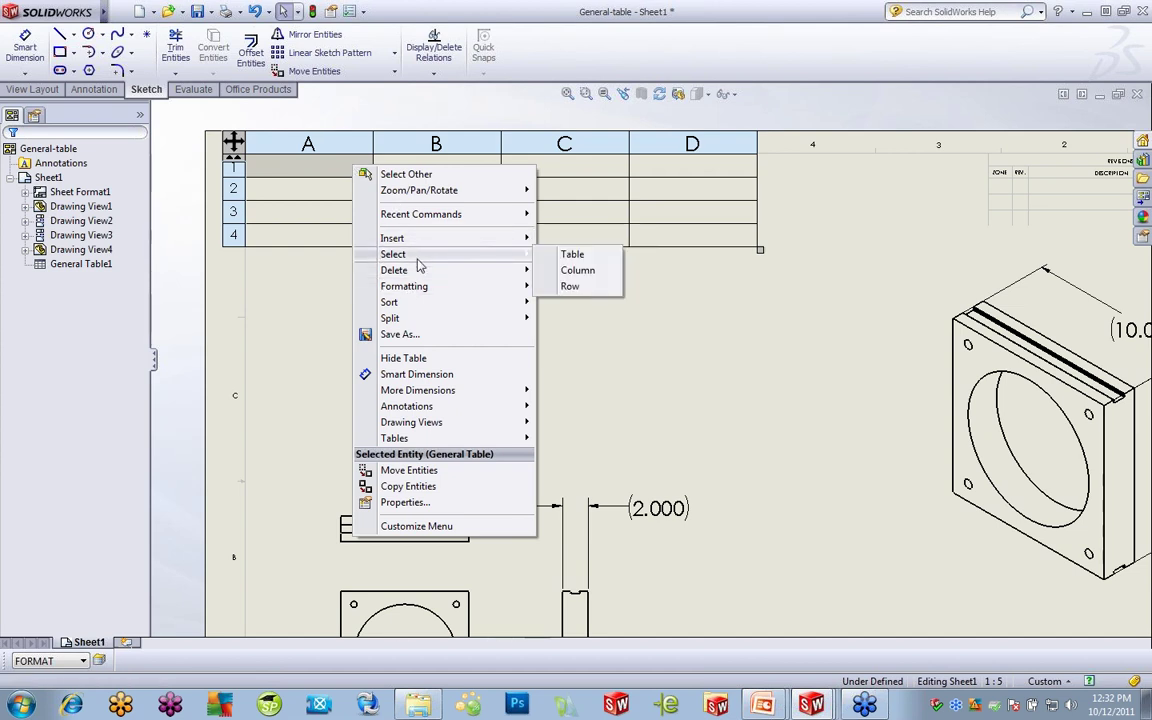
{"action": "mouse_move", "coordinate": [419, 272]}
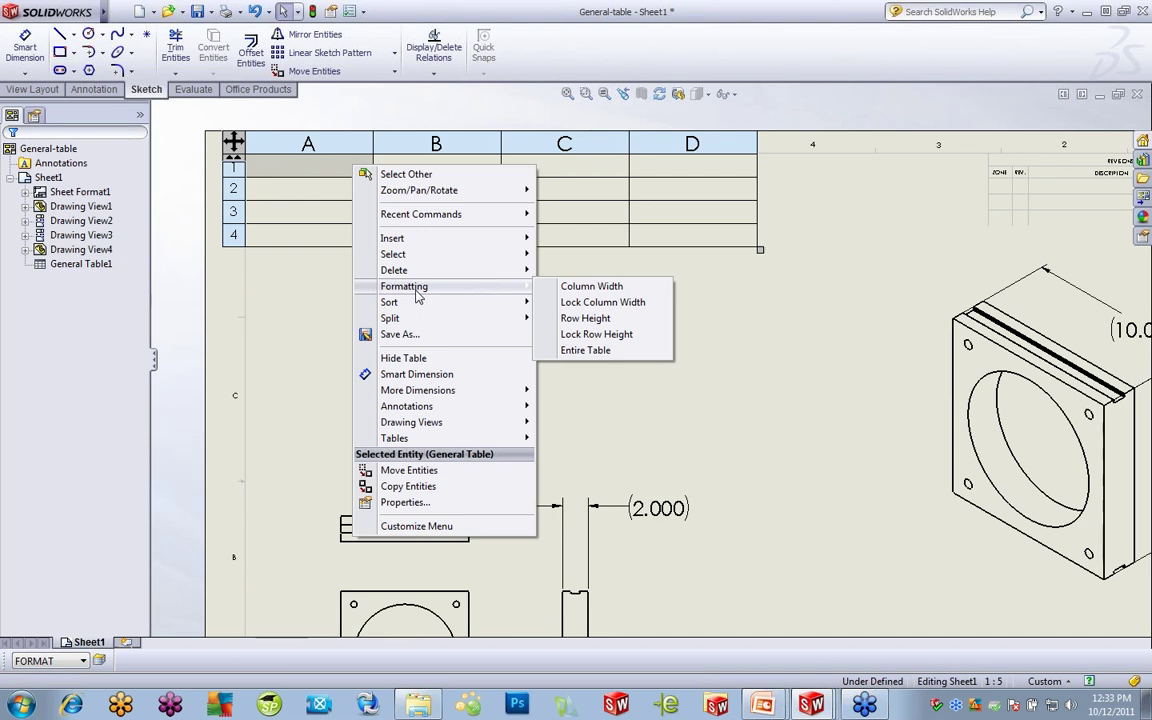
{"action": "mouse_move", "coordinate": [419, 320]}
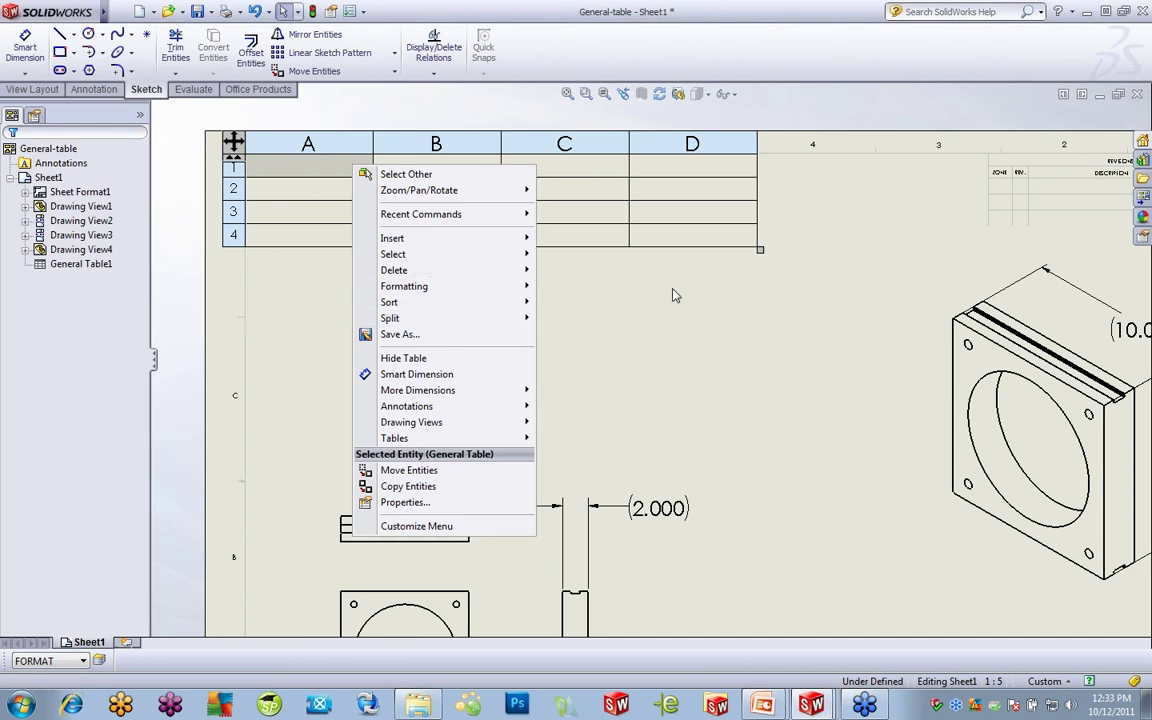
{"action": "left_click", "coordinate": [605, 262]}
- Set the general table's stationary corner to top right and insert a column next to column A
{"action": "left_click", "coordinate": [246, 148]}
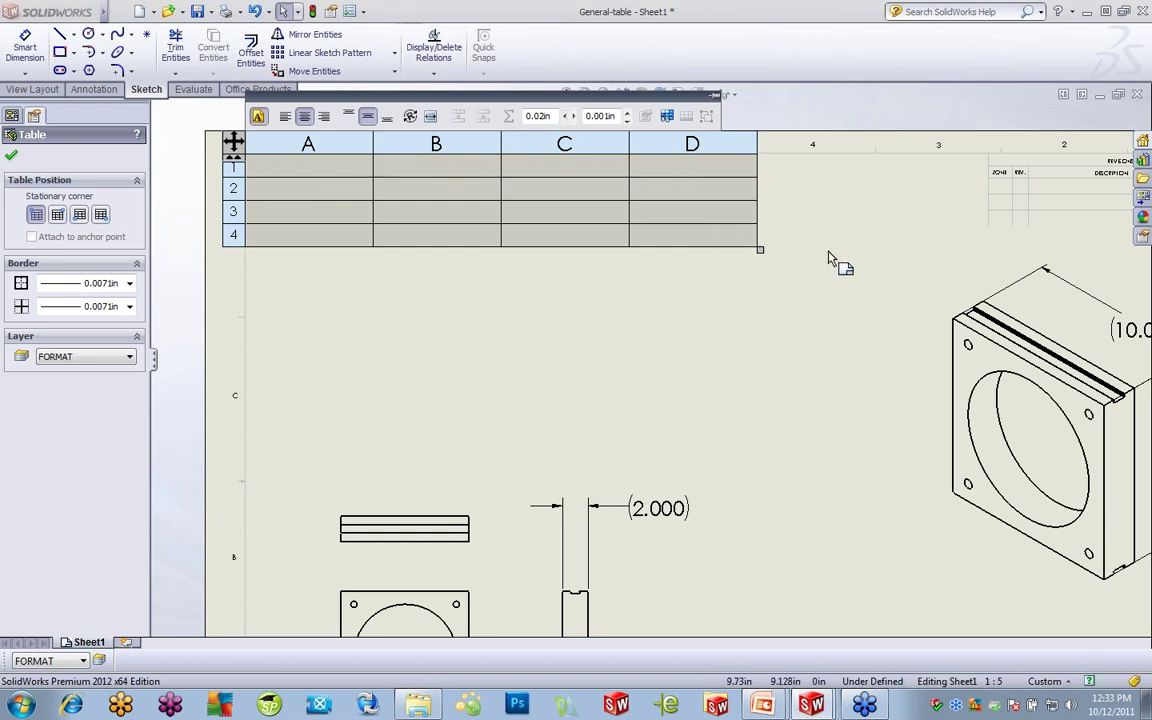
{"action": "left_click", "coordinate": [58, 216]}
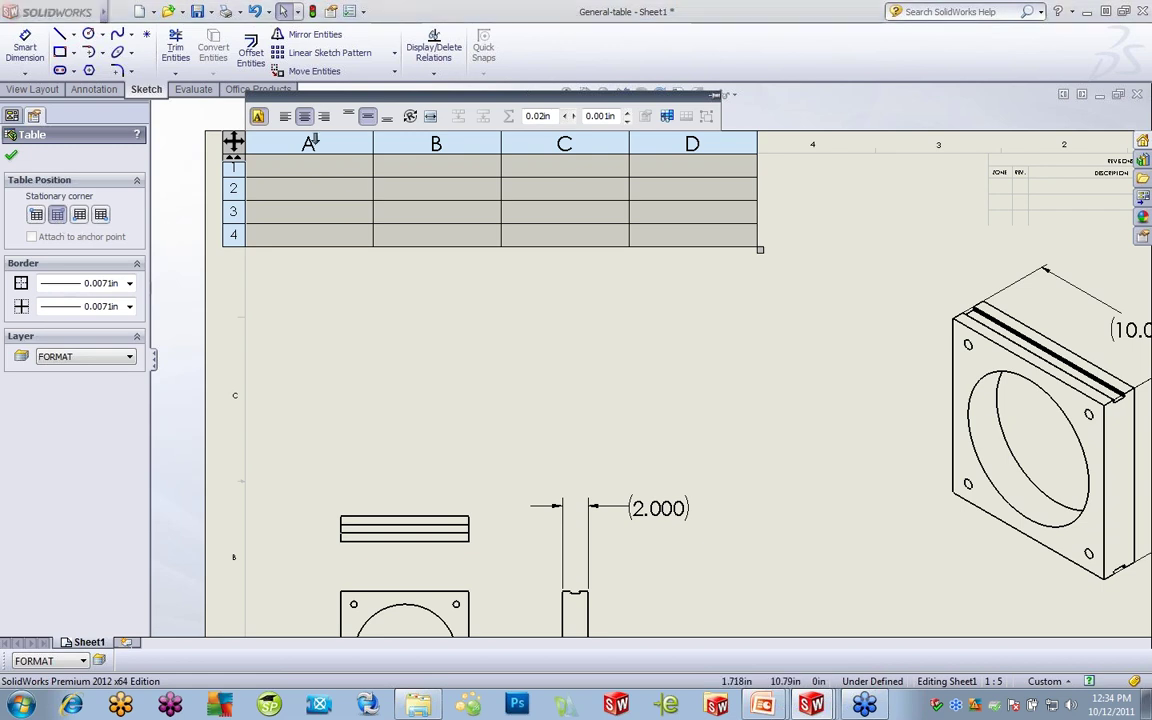
{"action": "right_click", "coordinate": [312, 147]}
{"action": "mouse_move", "coordinate": [350, 218]}
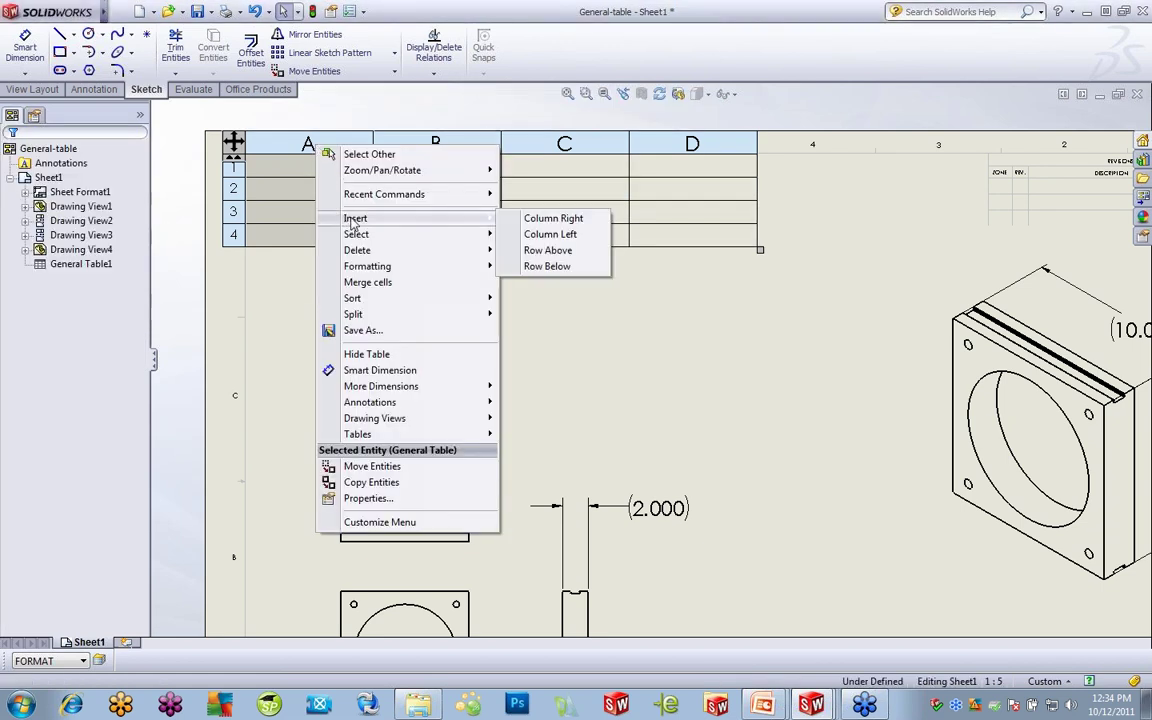
{"action": "left_click", "coordinate": [564, 226]}
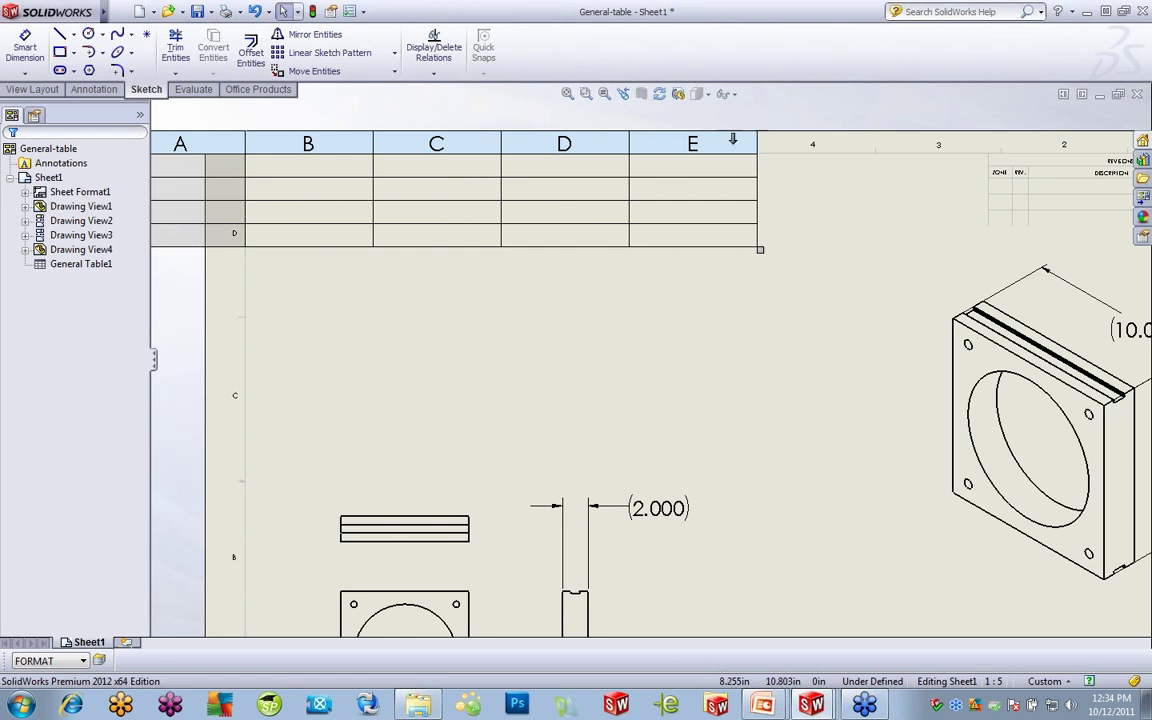
{"action": "key", "text": "z"}
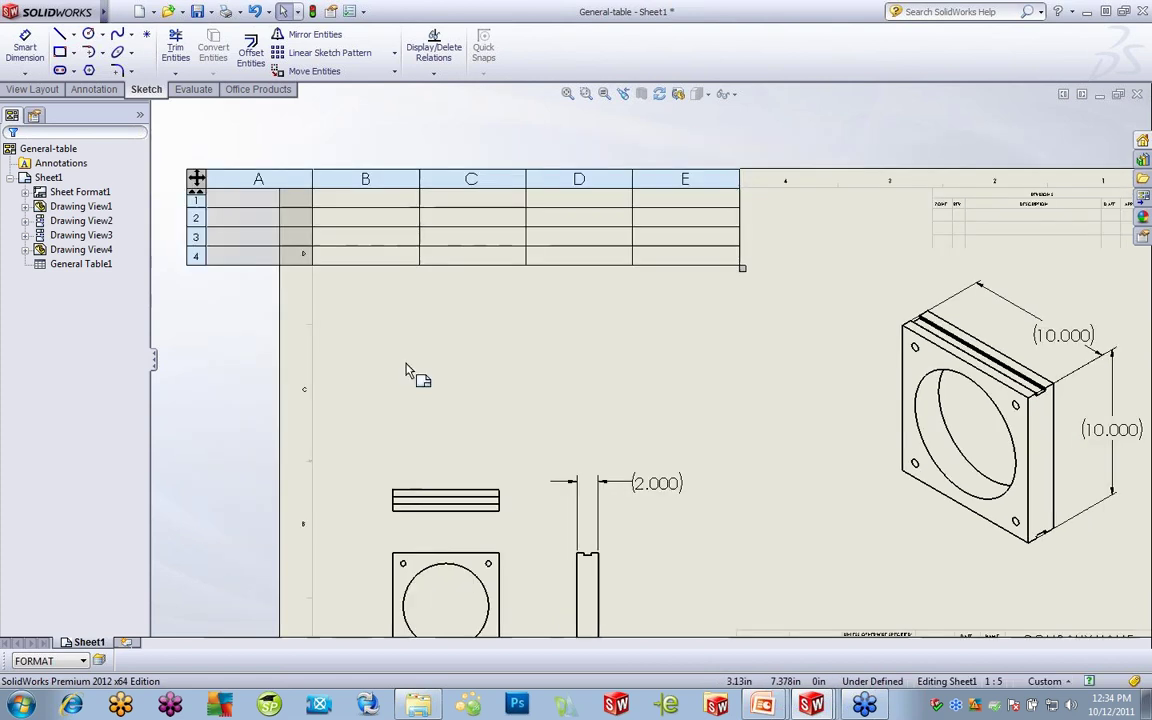
- Delete column A from the general table and set the table's stationary corner back to top left
{"action": "right_click", "coordinate": [237, 181]}
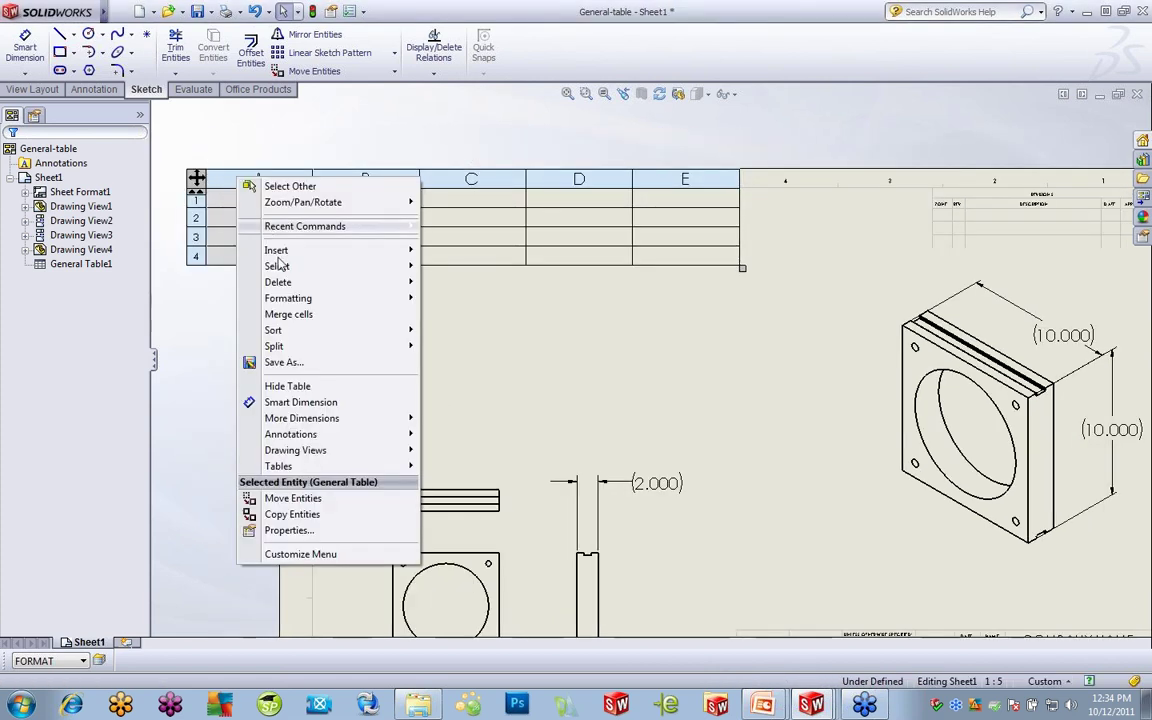
{"action": "mouse_move", "coordinate": [340, 282]}
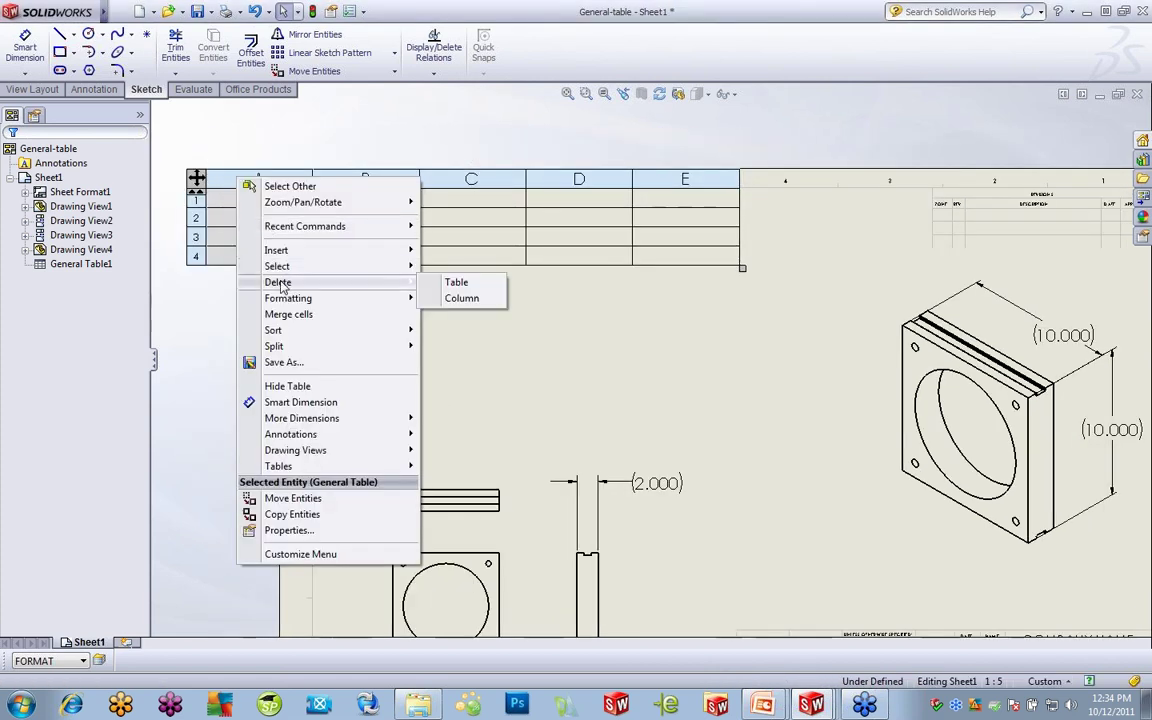
{"action": "left_click", "coordinate": [462, 298]}
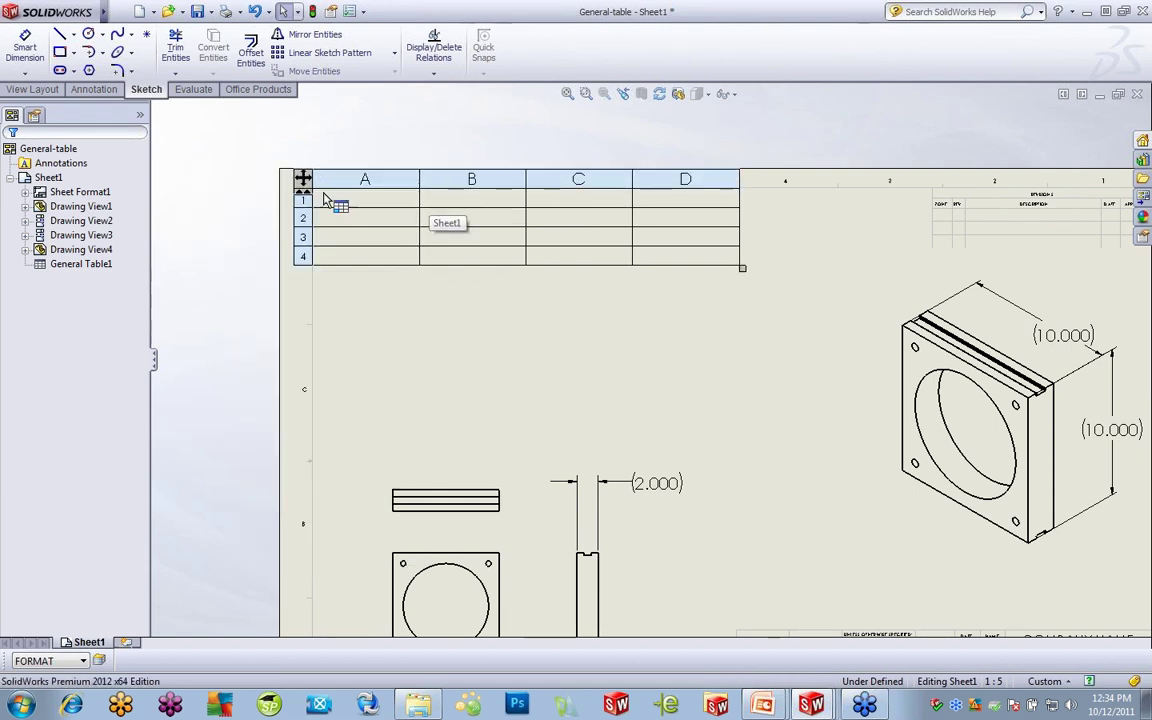
{"action": "left_click", "coordinate": [303, 179]}
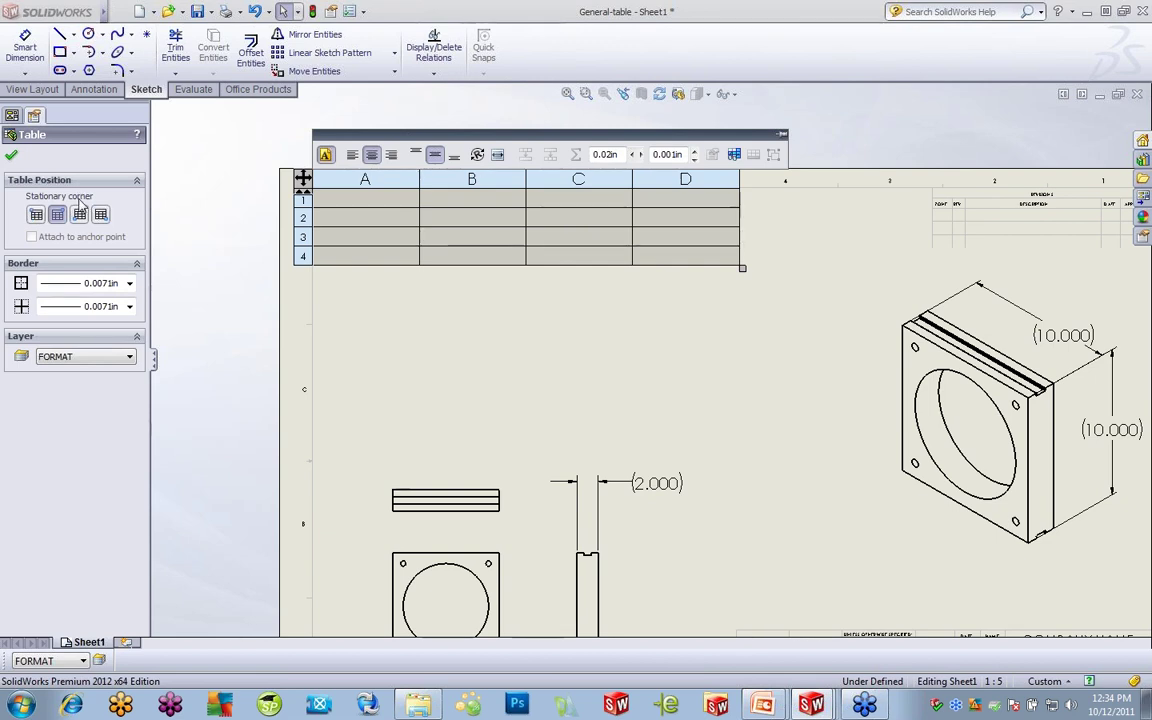
{"action": "left_click", "coordinate": [36, 214]}
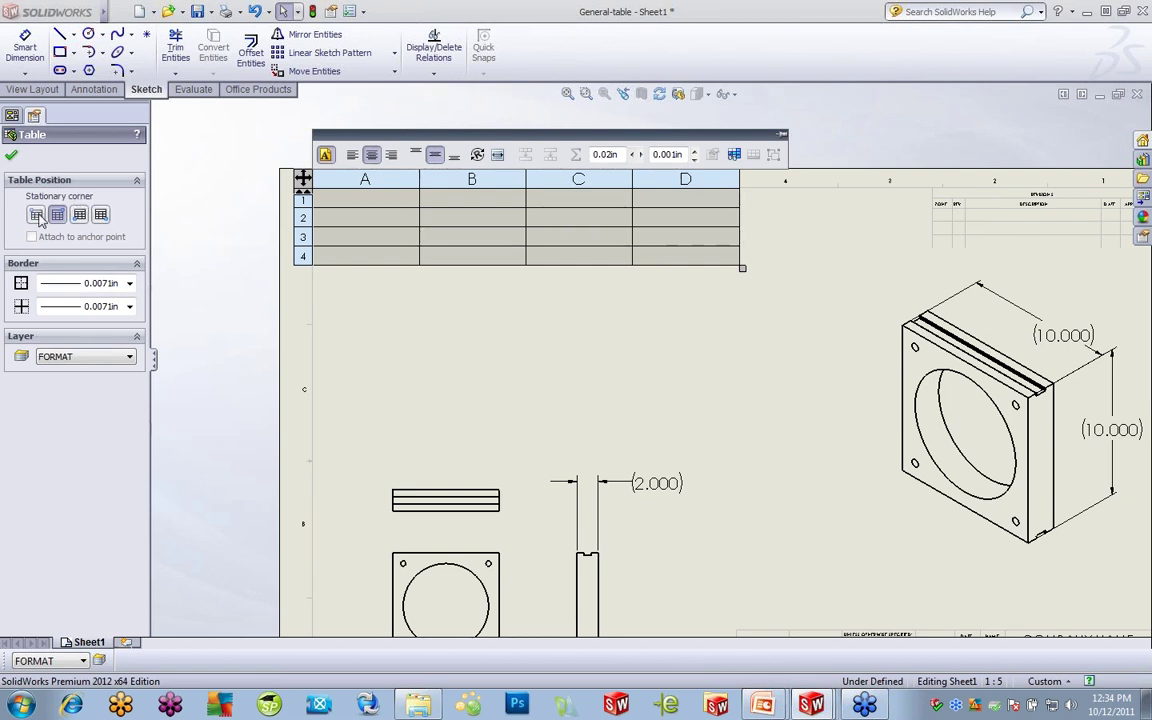
{"action": "left_click", "coordinate": [11, 155]}
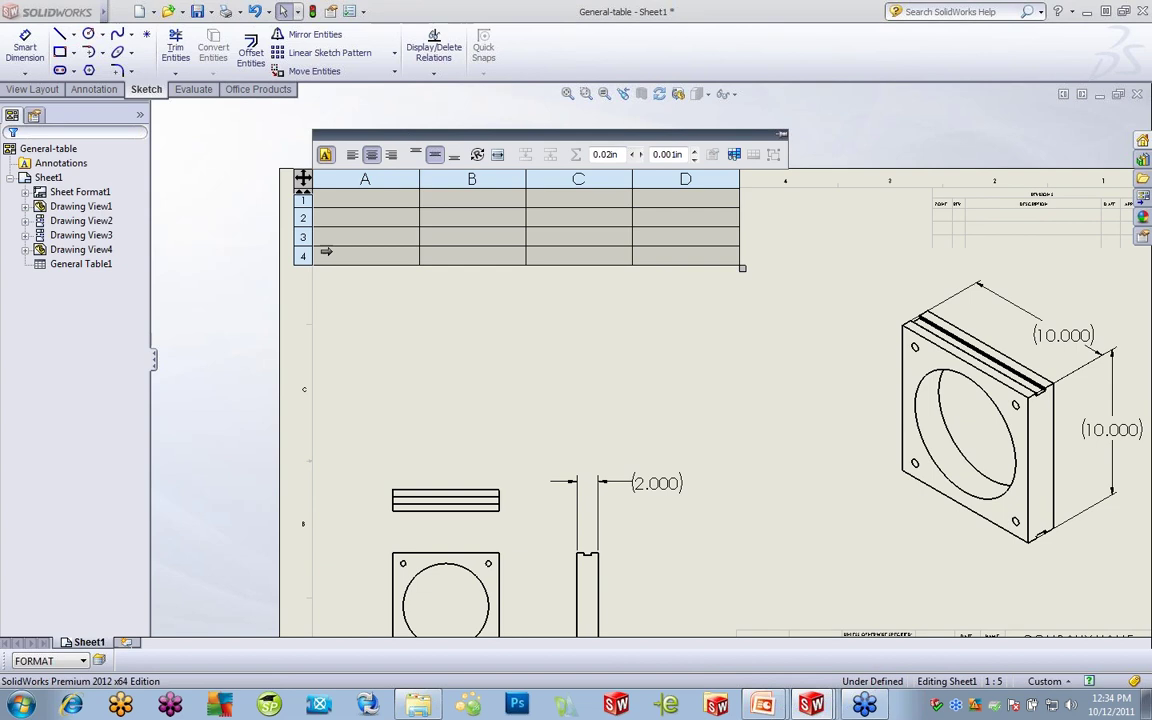
- Enter the headings Length in cell B1 and Width in cell C1 of the general table
{"action": "mouse_move", "coordinate": [561, 211]}
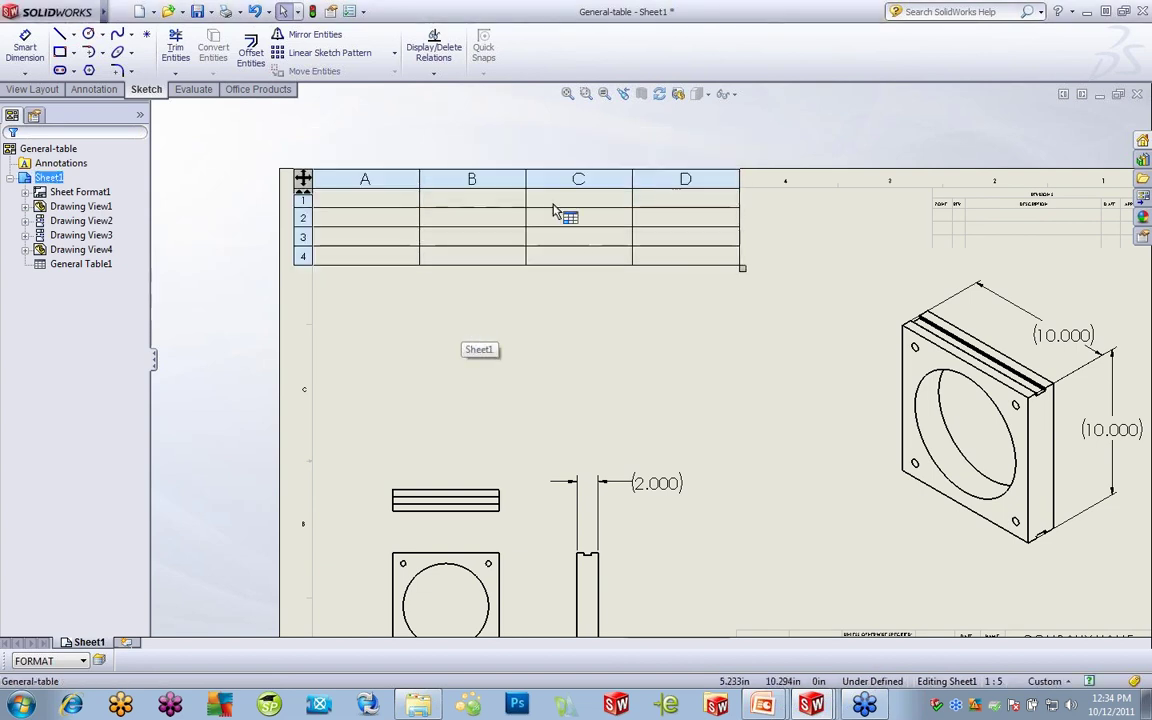
{"action": "double_click", "coordinate": [475, 205]}
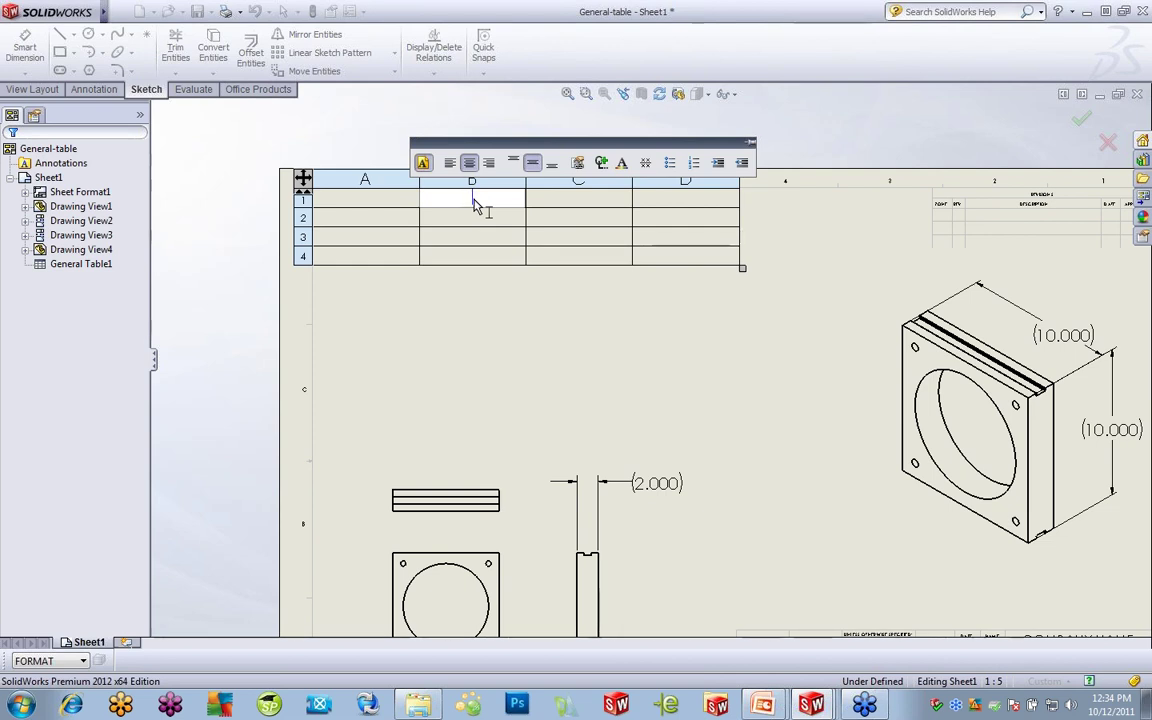
{"action": "type", "text": "Length"}
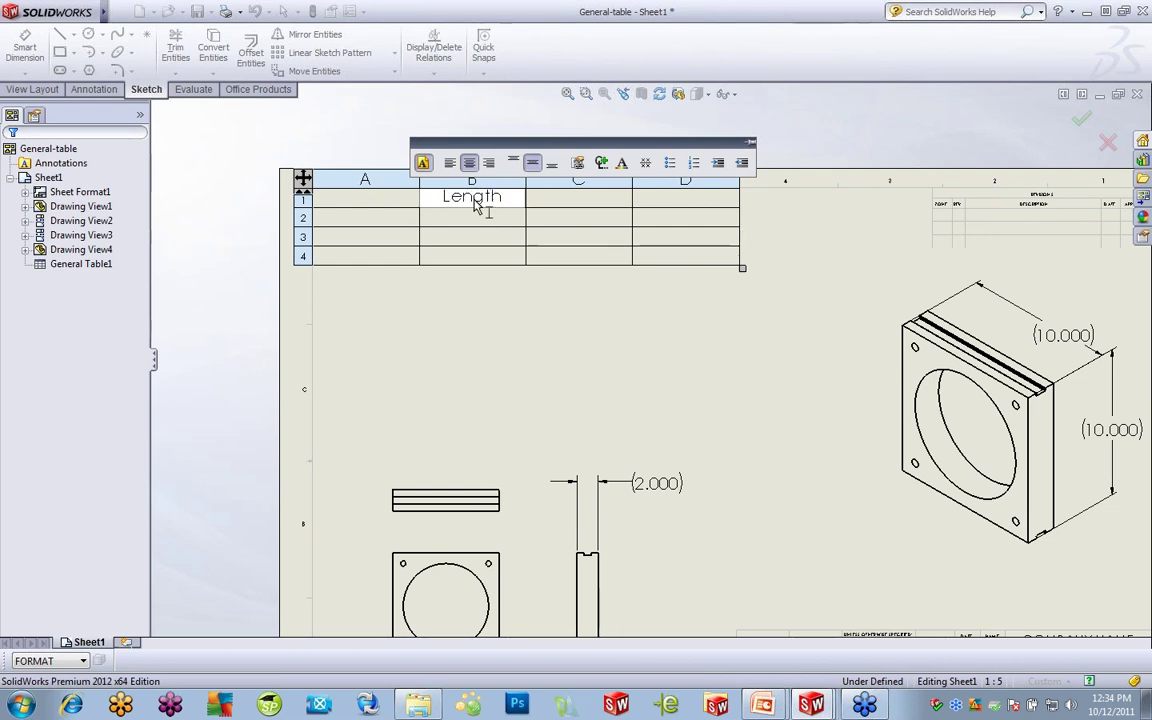
{"action": "left_click", "coordinate": [563, 208]}
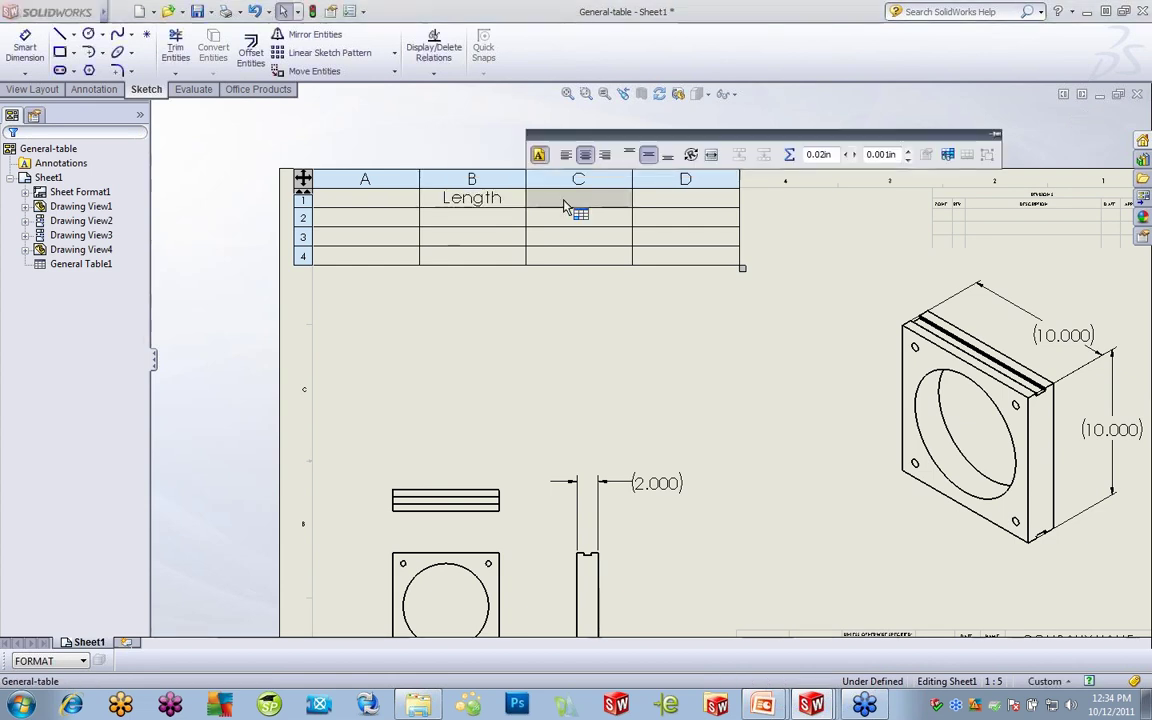
{"action": "double_click", "coordinate": [563, 208]}
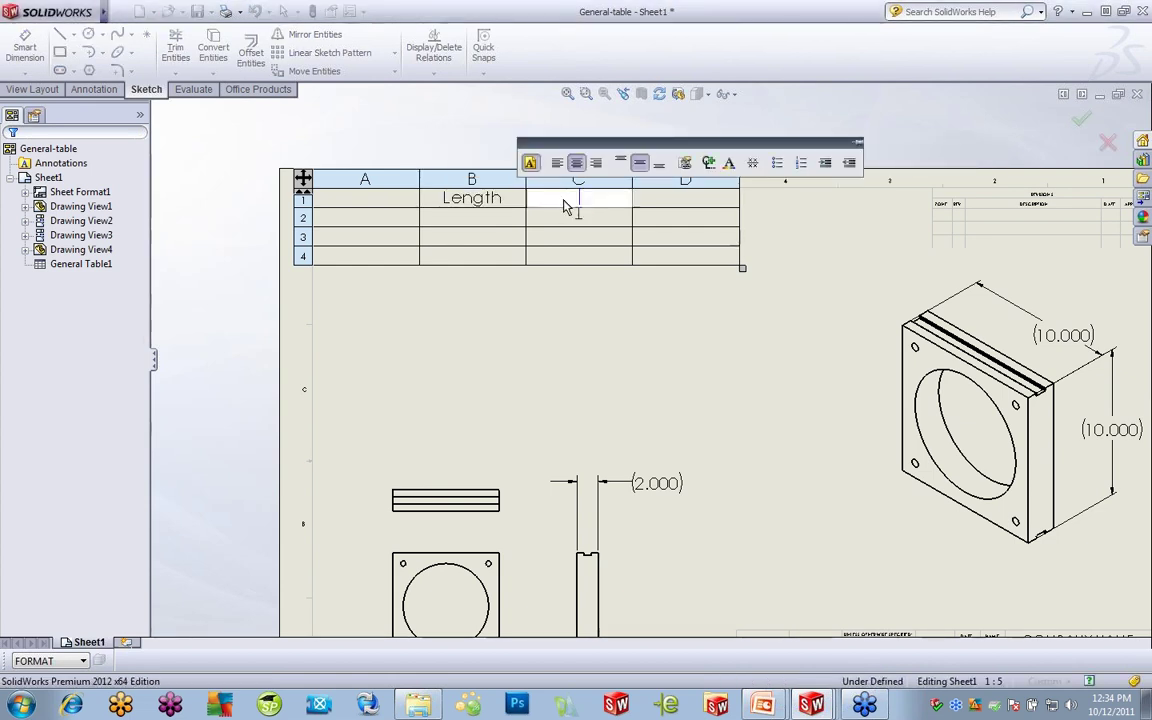
{"action": "type", "text": "Widht"}
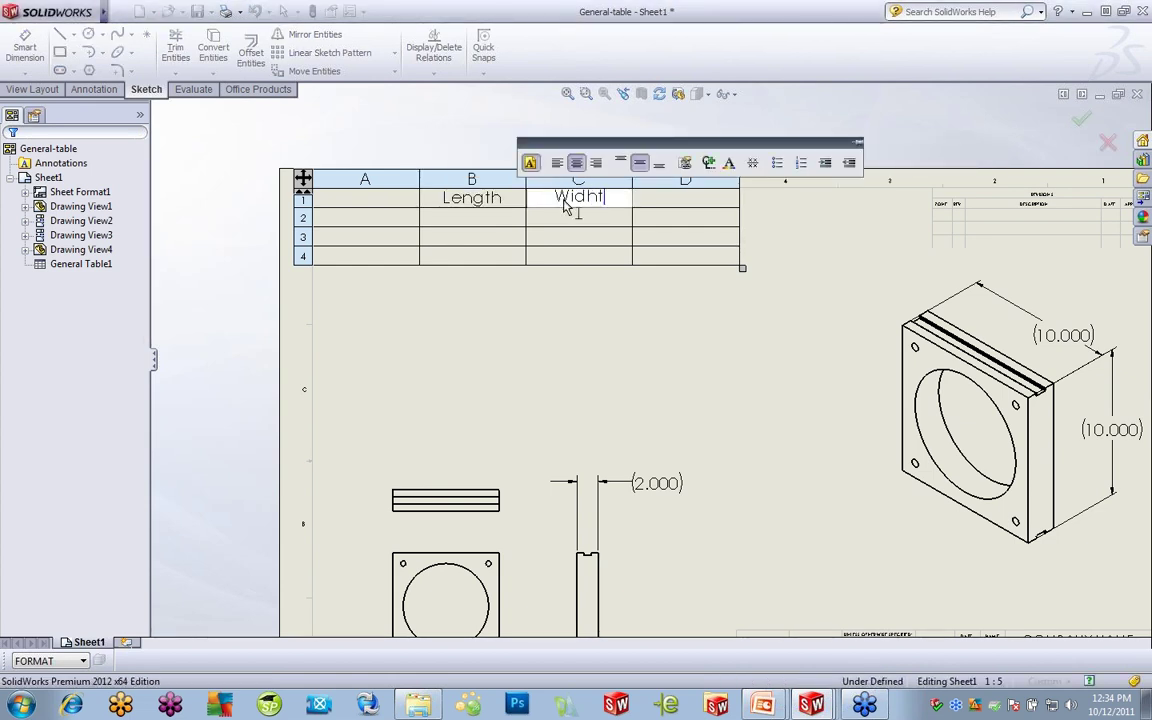
{"action": "key", "text": "BackSpace"}
{"action": "key", "text": "BackSpace"}
{"action": "type", "text": "th"}
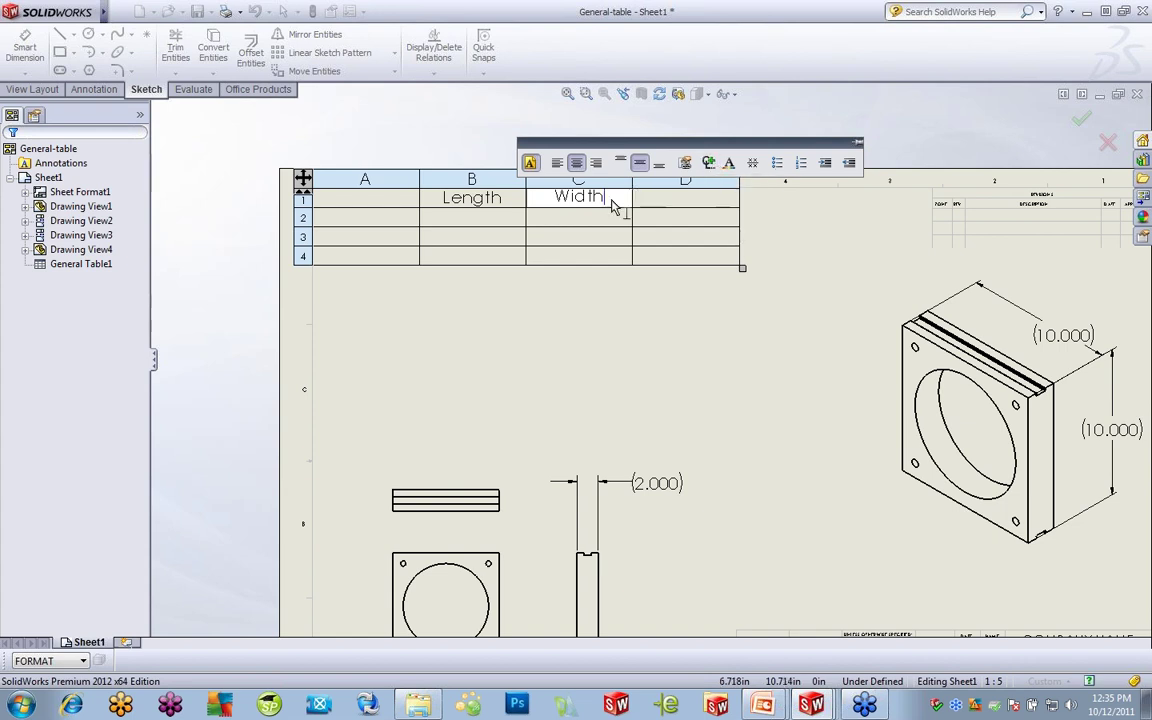
- Insert the Single V Butt symbol from the ISO Weld Symbols library after the Width heading
{"action": "left_click", "coordinate": [710, 164]}
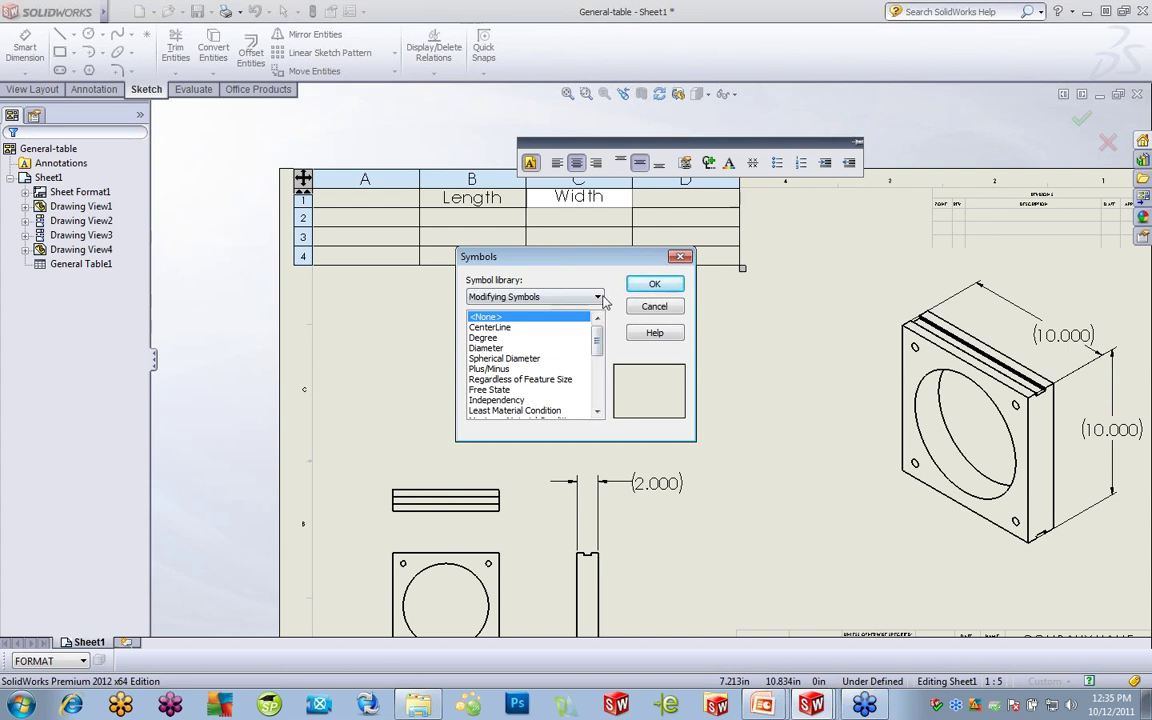
{"action": "left_click", "coordinate": [545, 297]}
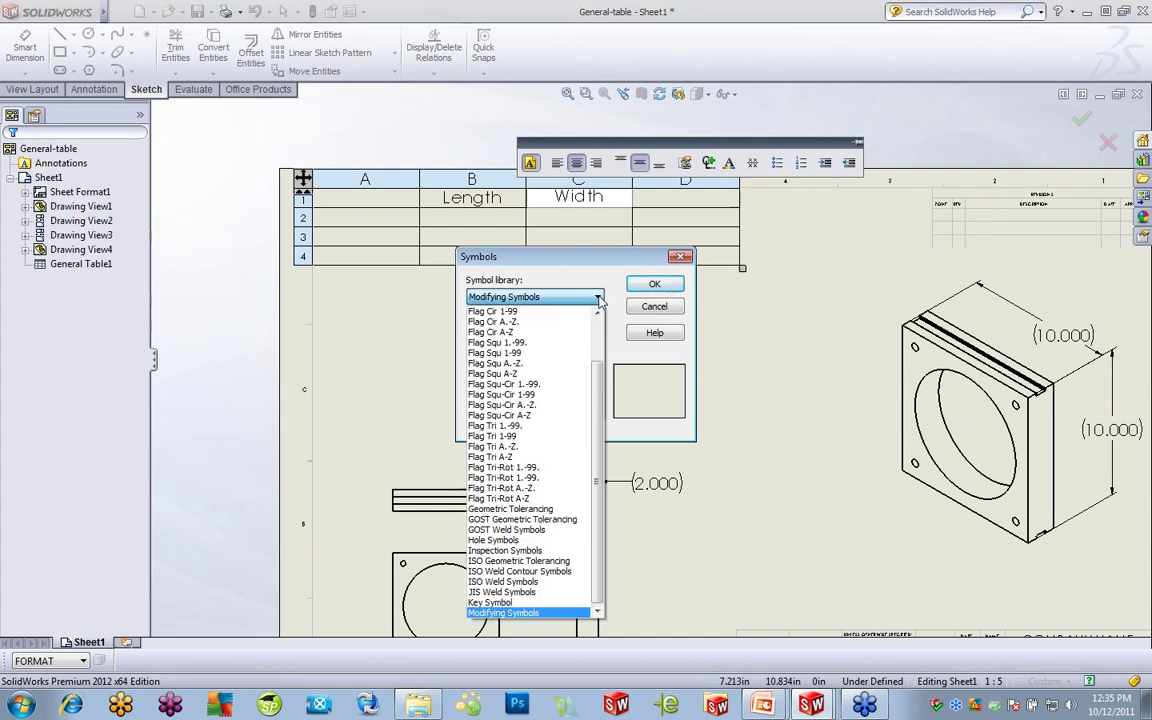
{"action": "left_click", "coordinate": [505, 581]}
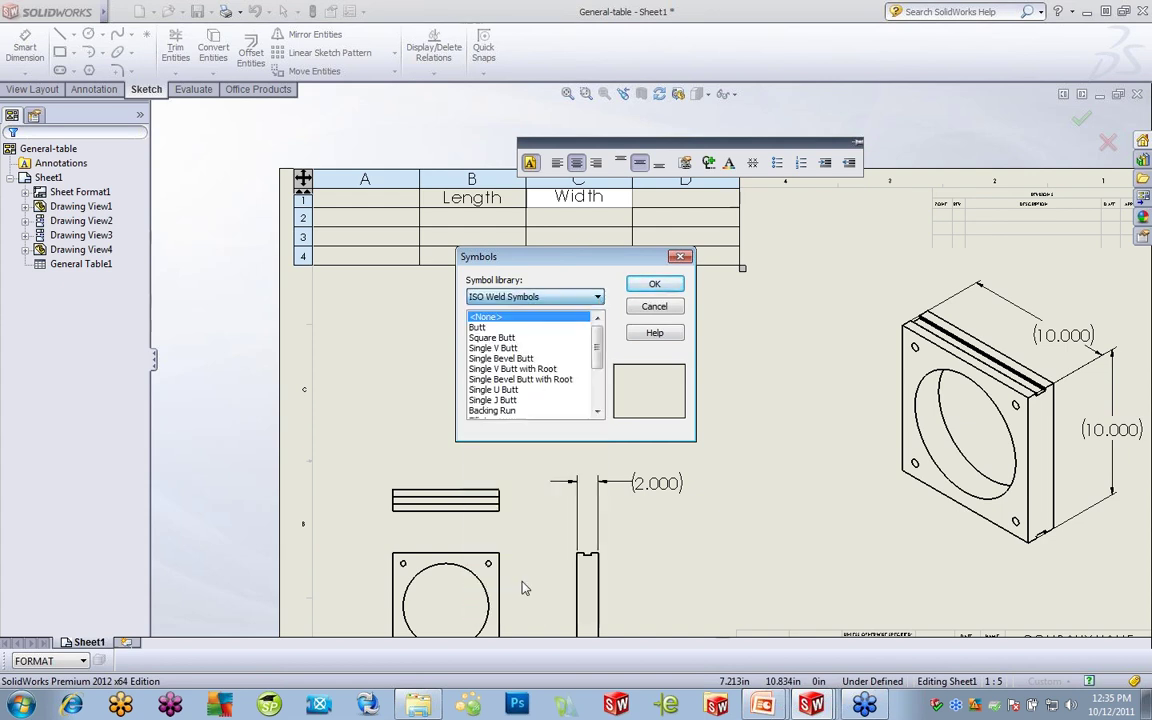
{"action": "left_click", "coordinate": [501, 338]}
{"action": "left_click", "coordinate": [506, 349]}
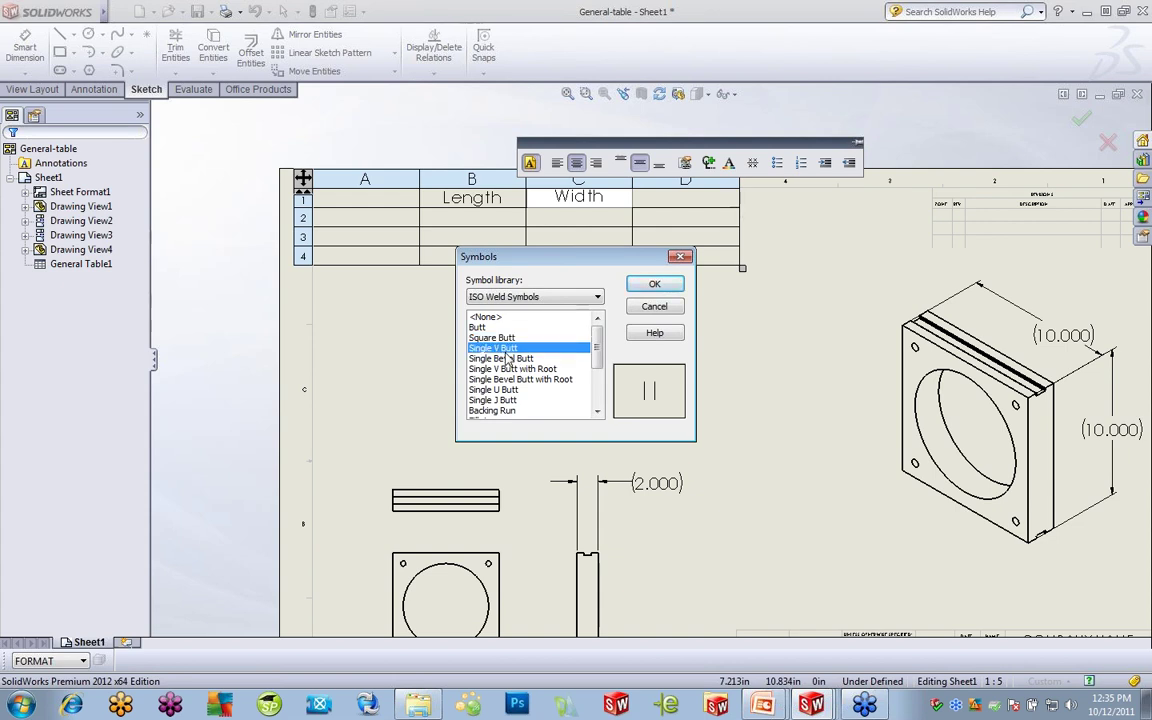
{"action": "left_click", "coordinate": [654, 284]}
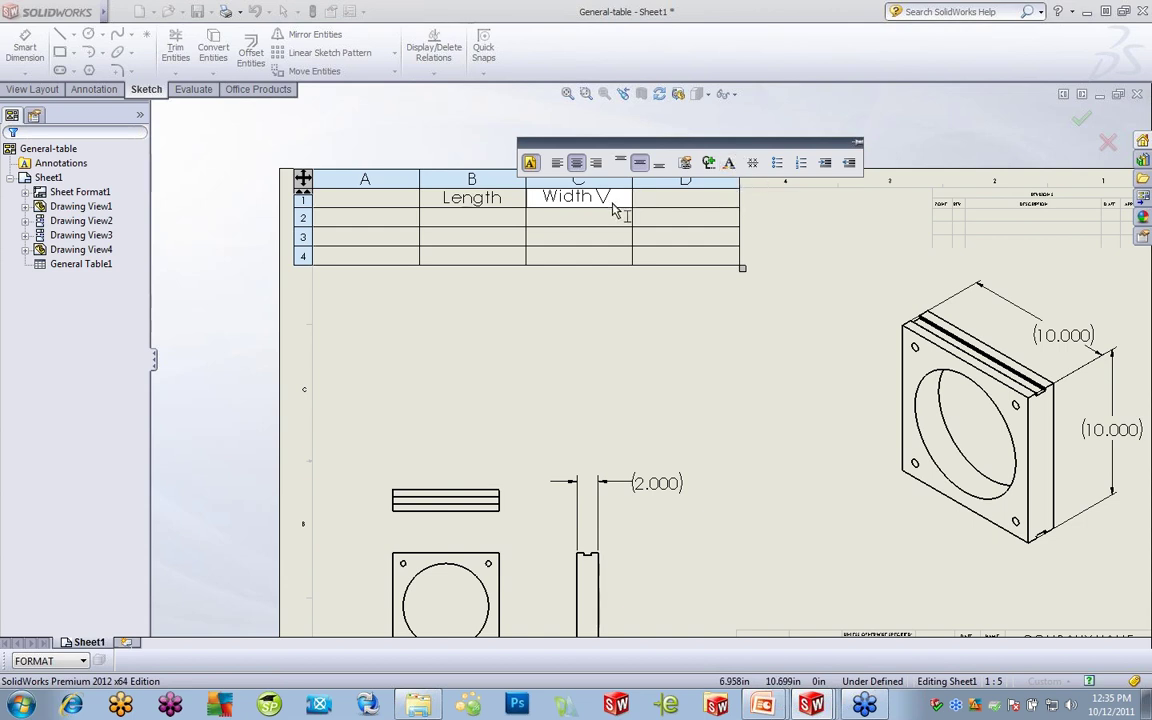
{"action": "left_click", "coordinate": [752, 163]}
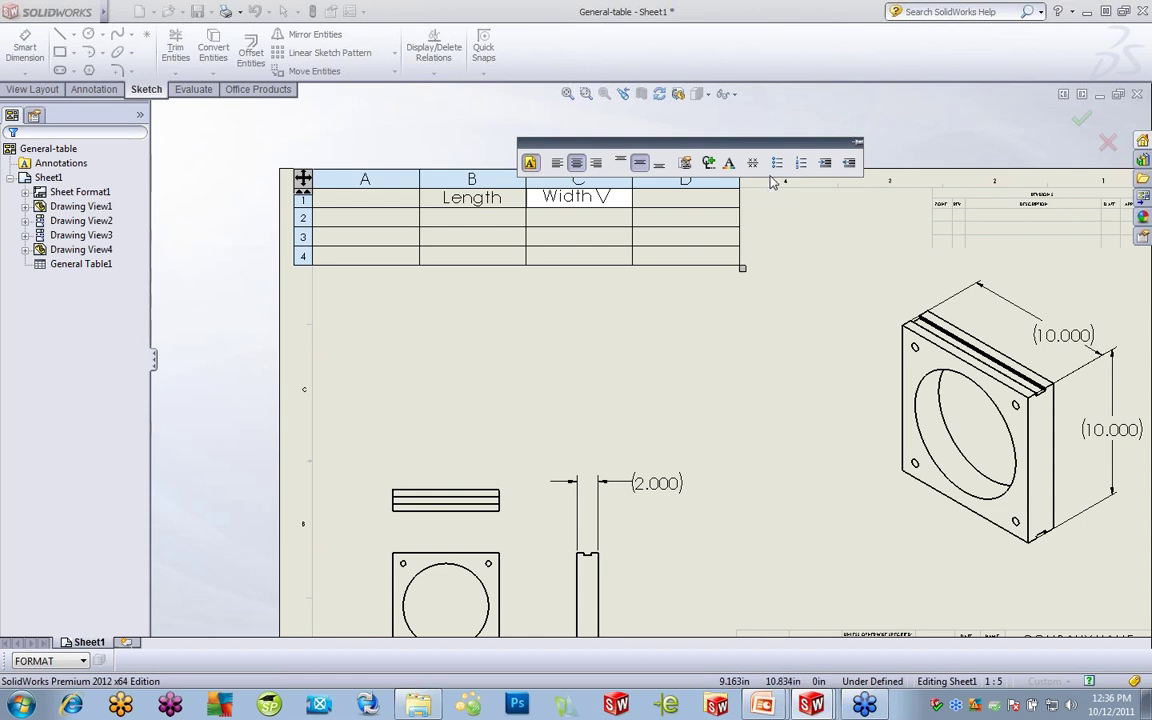
- Enter the heading Height in cell D1 of the general table
{"action": "left_click", "coordinate": [679, 206]}
{"action": "left_click", "coordinate": [679, 206]}
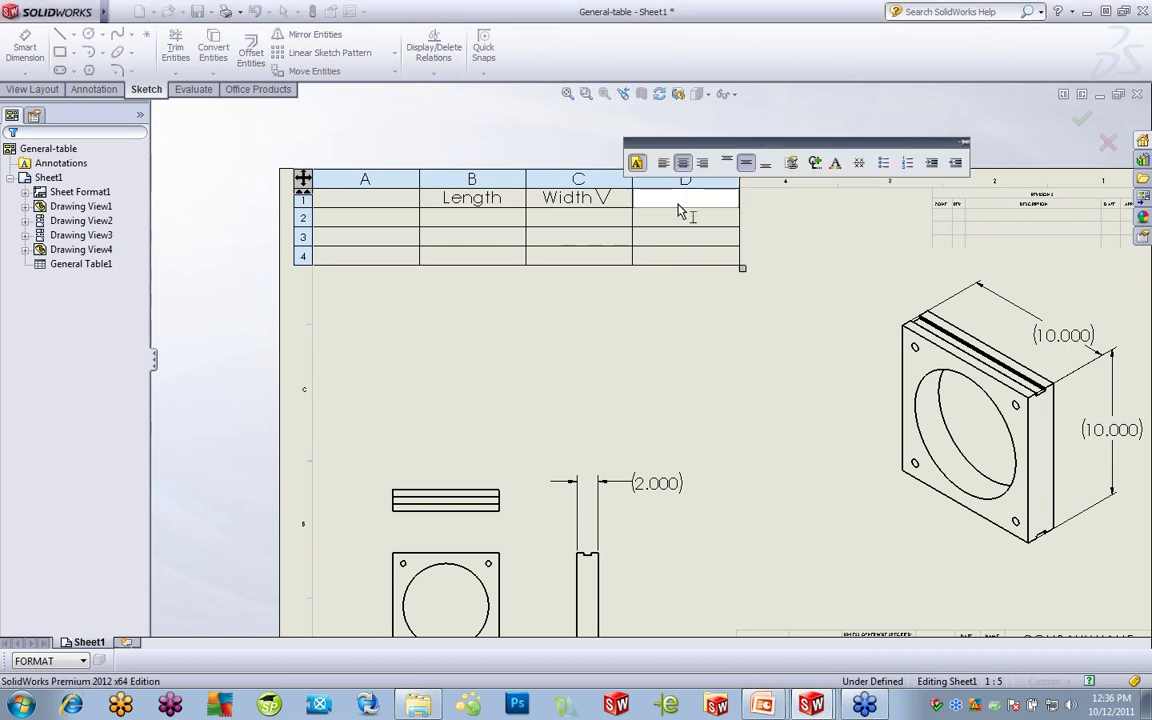
{"action": "type", "text": "Height"}
- Enter 1111 in cell A2 and 2222 in cell A3 of the general table
{"action": "left_click", "coordinate": [366, 218]}
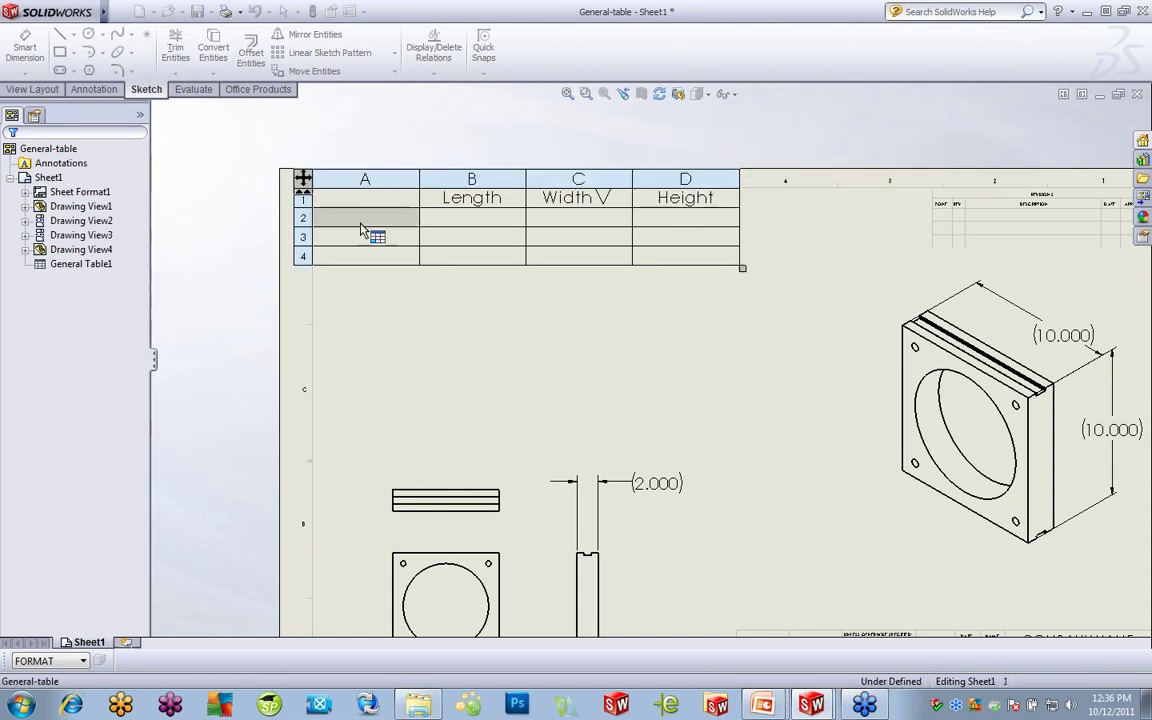
{"action": "left_click", "coordinate": [362, 222]}
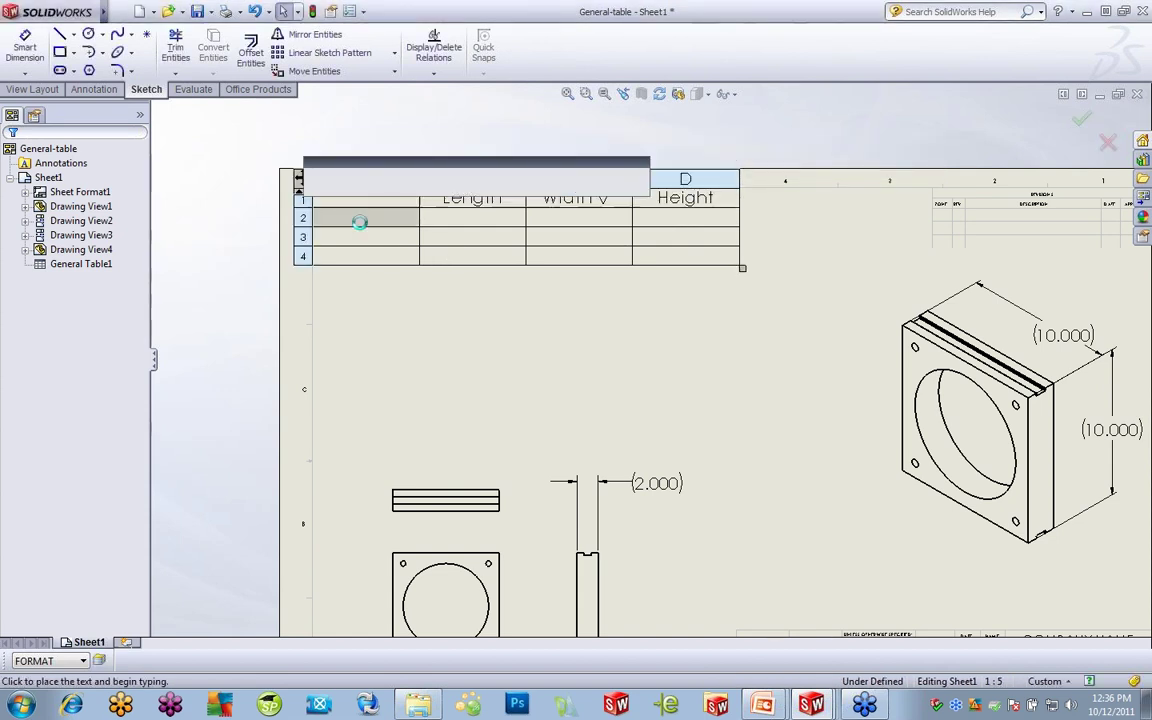
{"action": "type", "text": "1111"}
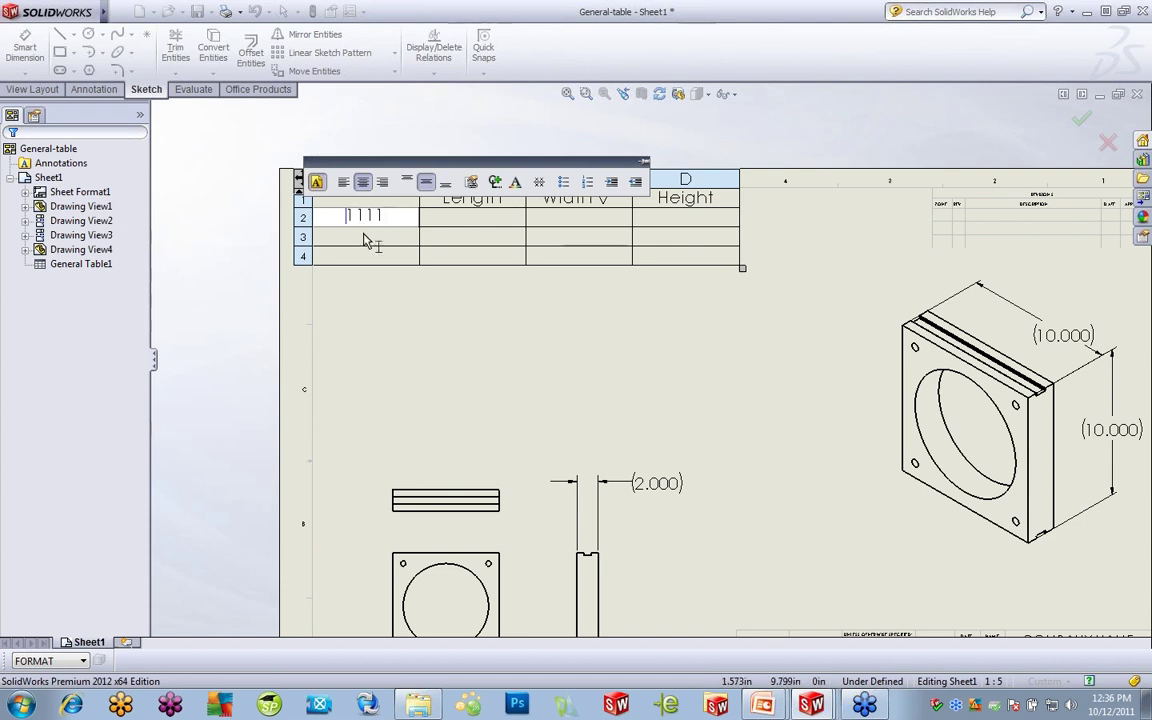
{"action": "left_click", "coordinate": [366, 236]}
{"action": "left_click", "coordinate": [362, 234]}
{"action": "type", "text": "2"}
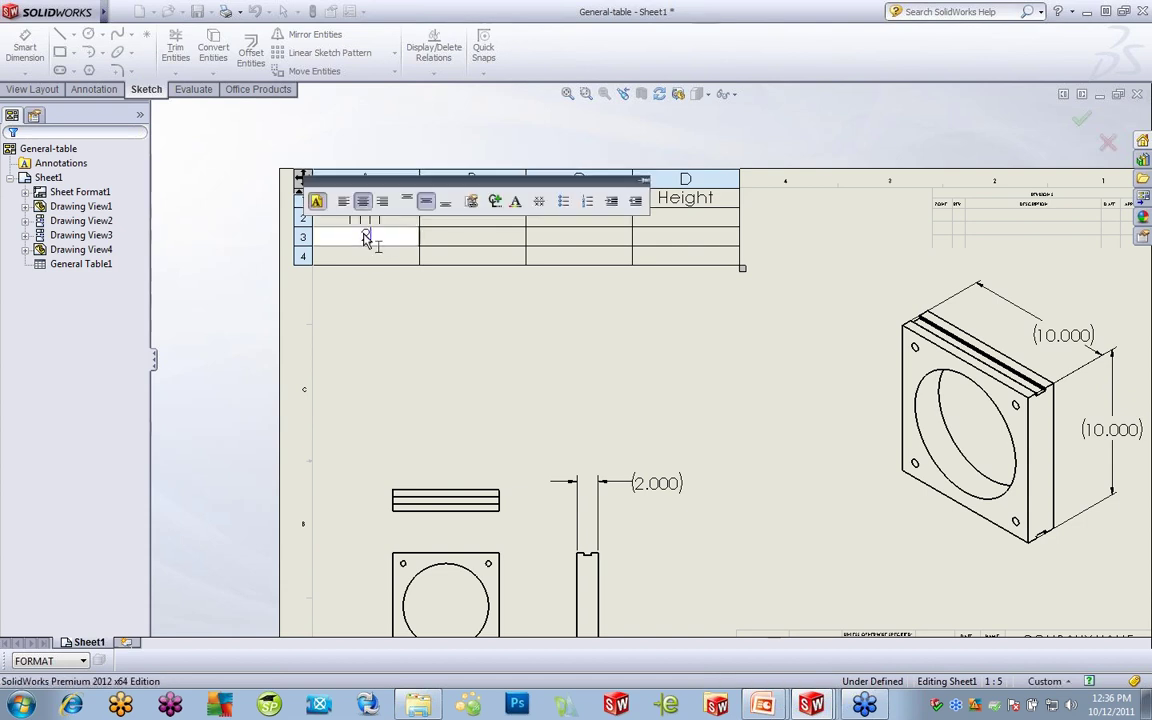
{"action": "type", "text": "222"}
{"action": "left_click", "coordinate": [490, 328]}
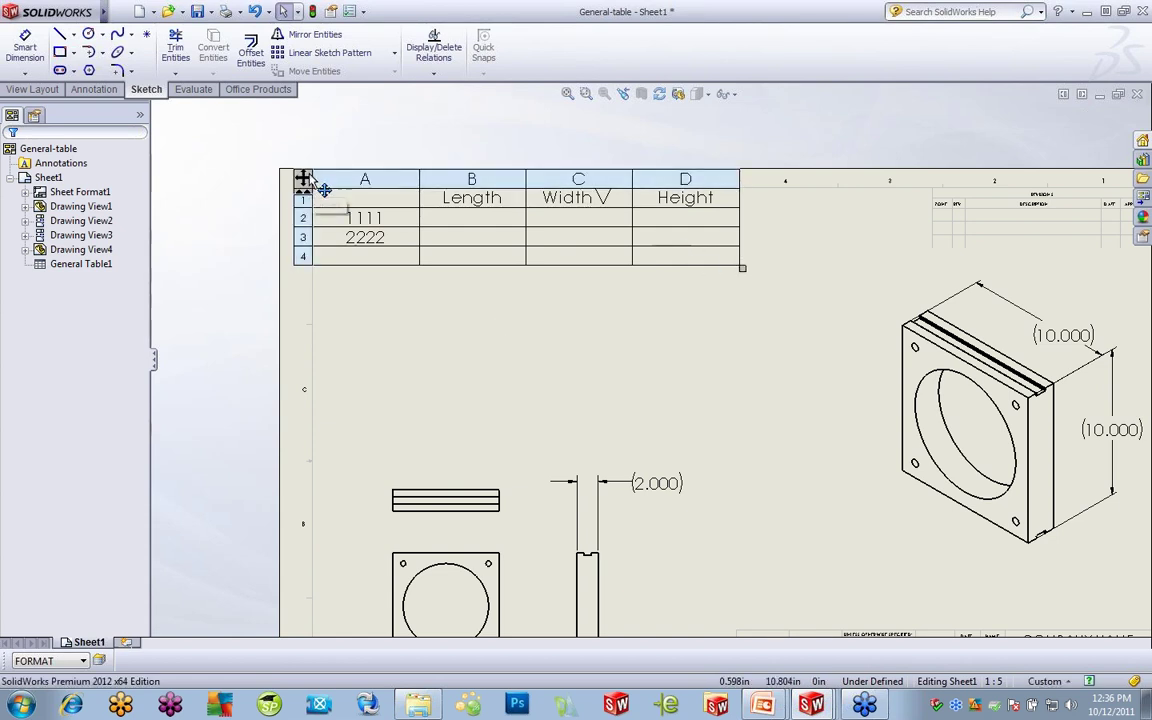
- Examine the file types available for saving the general table, leaving without saving a file
{"action": "left_click", "coordinate": [307, 182]}
{"action": "right_click", "coordinate": [310, 182]}
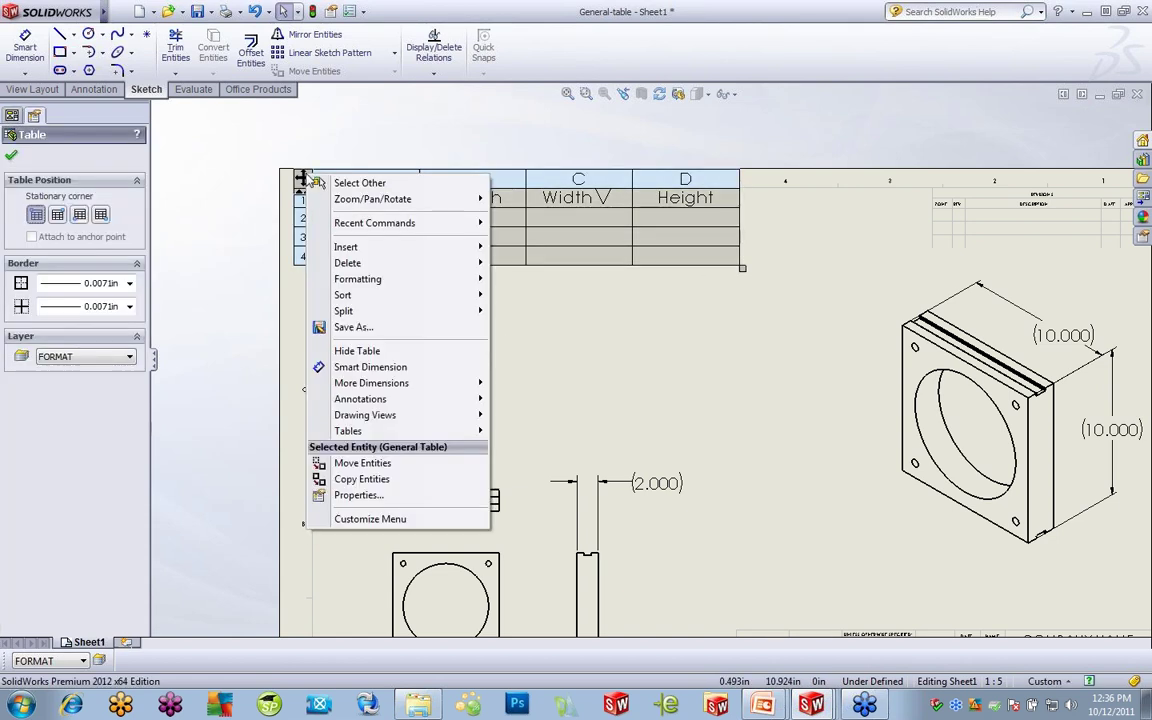
{"action": "left_click", "coordinate": [350, 327]}
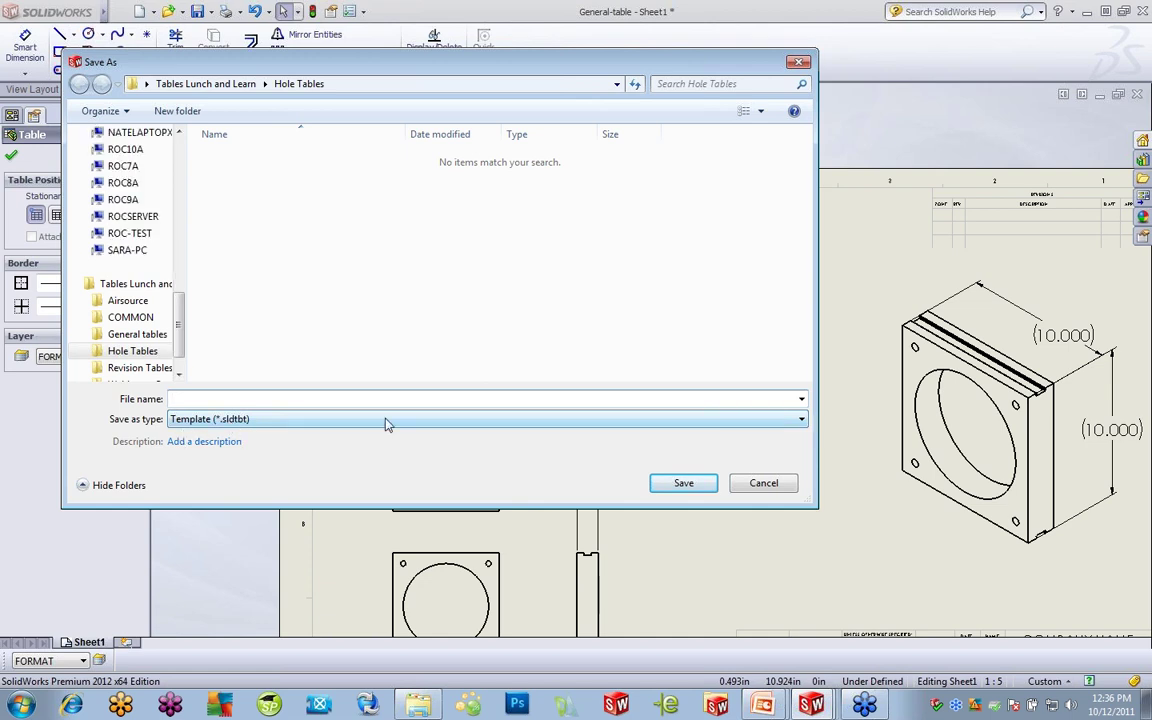
{"action": "left_click", "coordinate": [801, 420]}
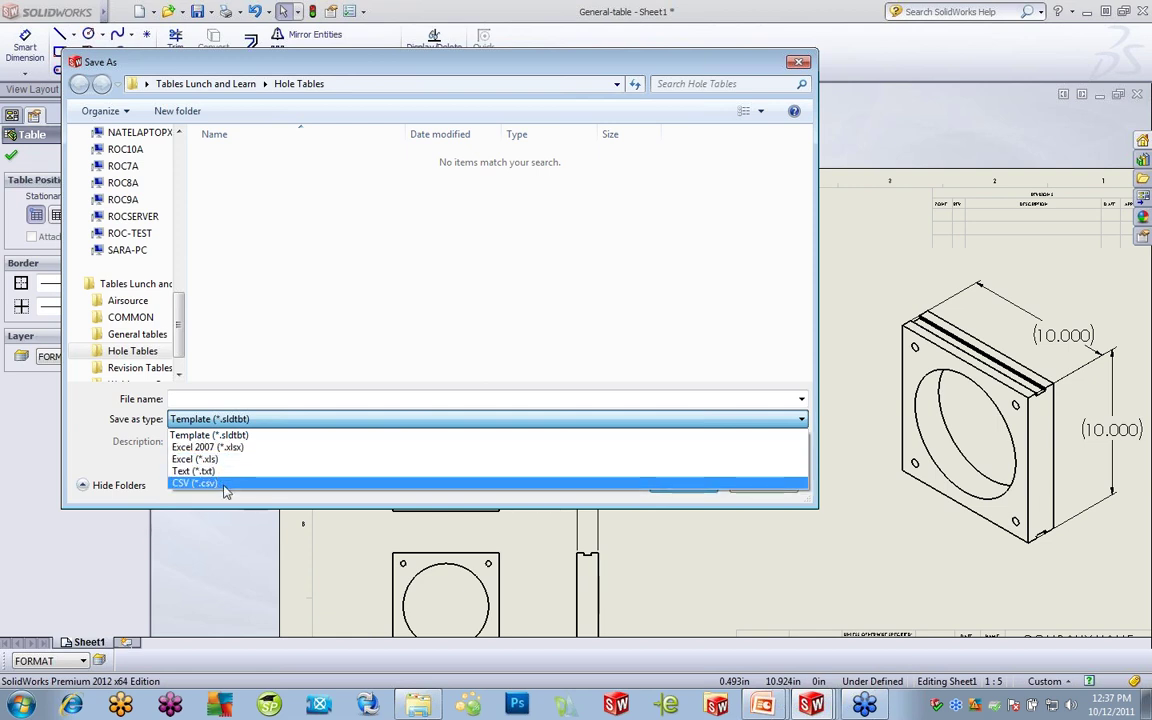
{"action": "left_click", "coordinate": [356, 342]}
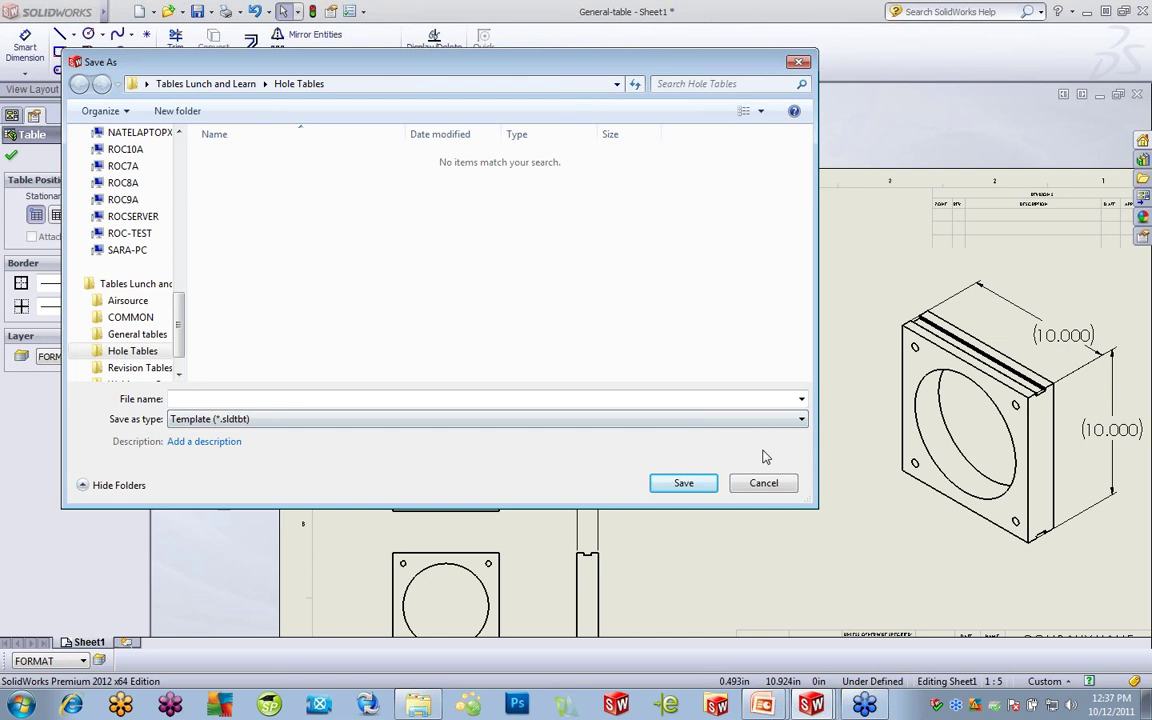
{"action": "left_click", "coordinate": [764, 483]}
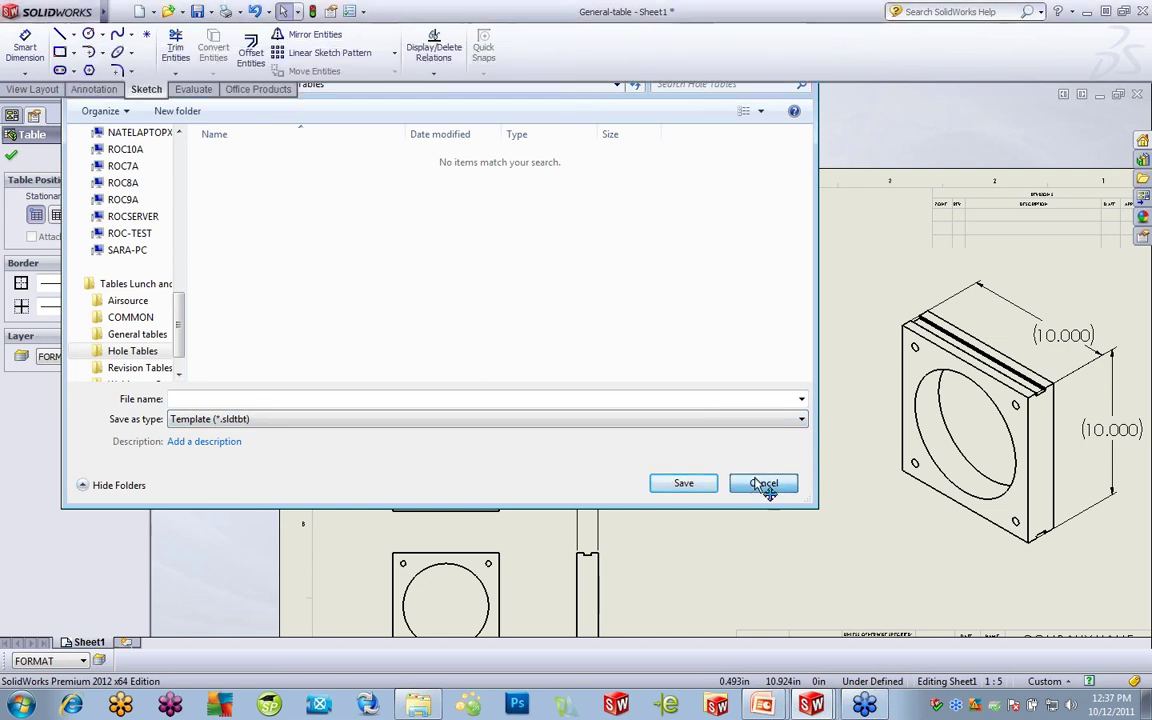
- Close the General-table drawing and switch to the PowerPoint slide show
{"action": "left_click", "coordinate": [1137, 93]}
{"action": "left_click", "coordinate": [615, 375]}
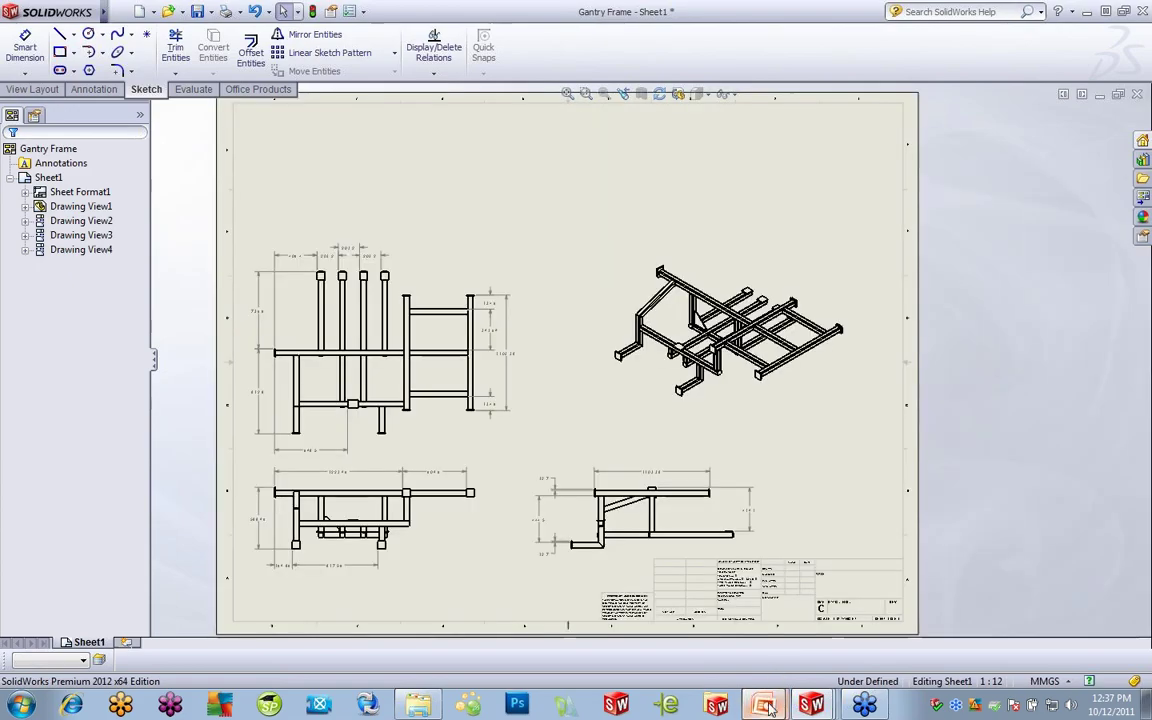
{"action": "mouse_move", "coordinate": [763, 705]}
{"action": "left_click", "coordinate": [725, 662]}
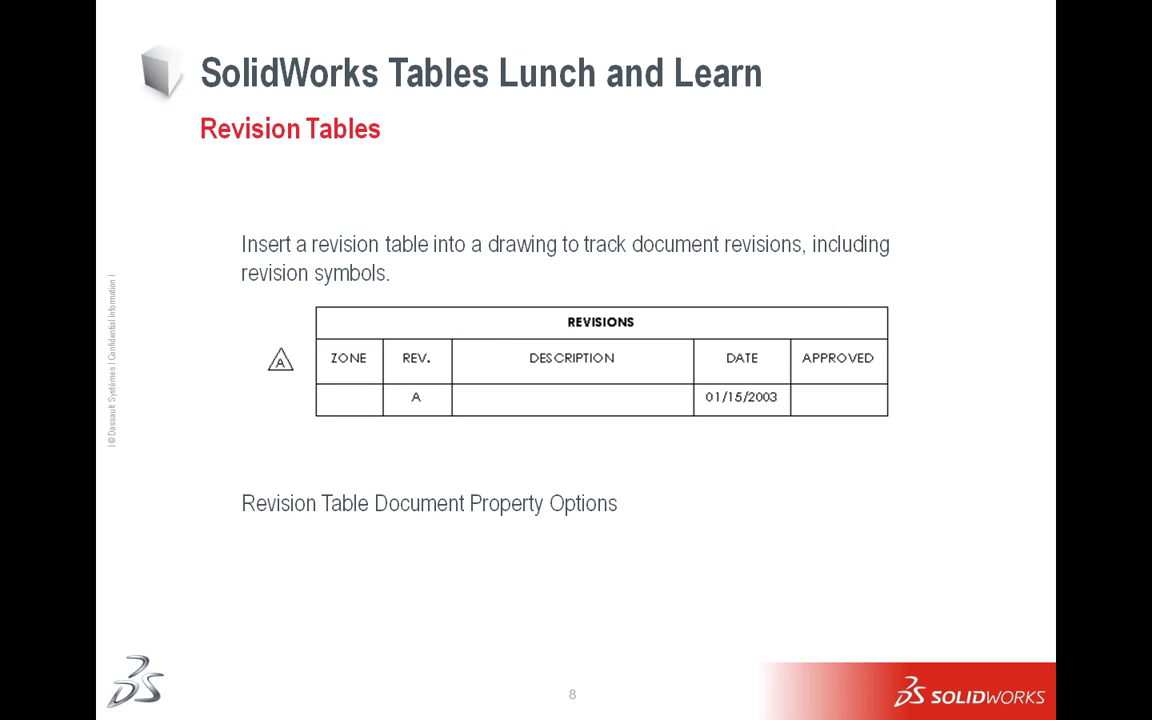
- Switch from the slide show back to SolidWorks with the Mount drawing in front
{"action": "key", "text": "super"}
{"action": "key", "text": "Escape"}
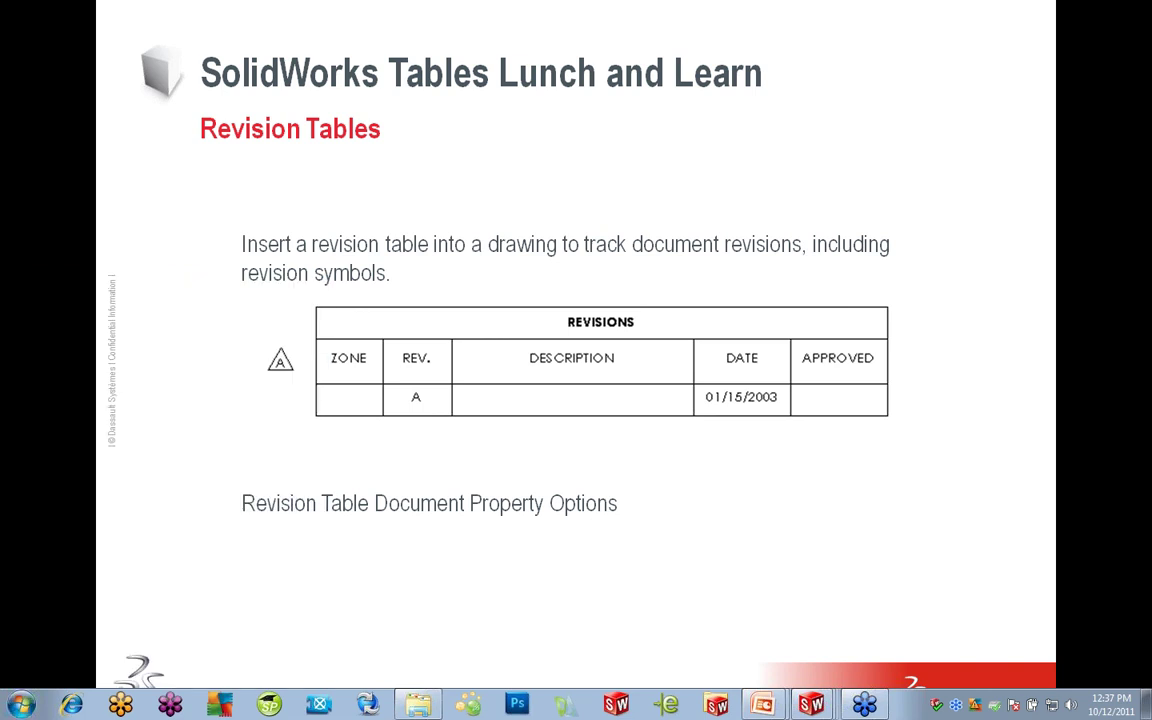
{"action": "mouse_move", "coordinate": [811, 705]}
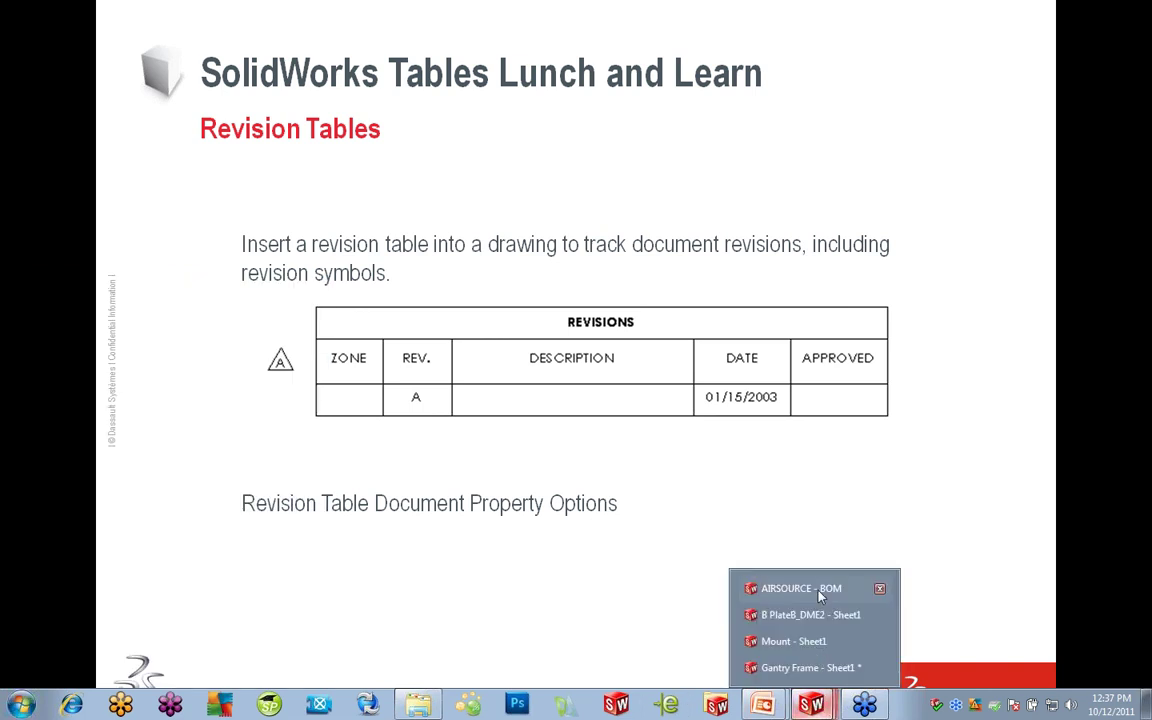
{"action": "left_click", "coordinate": [806, 645]}
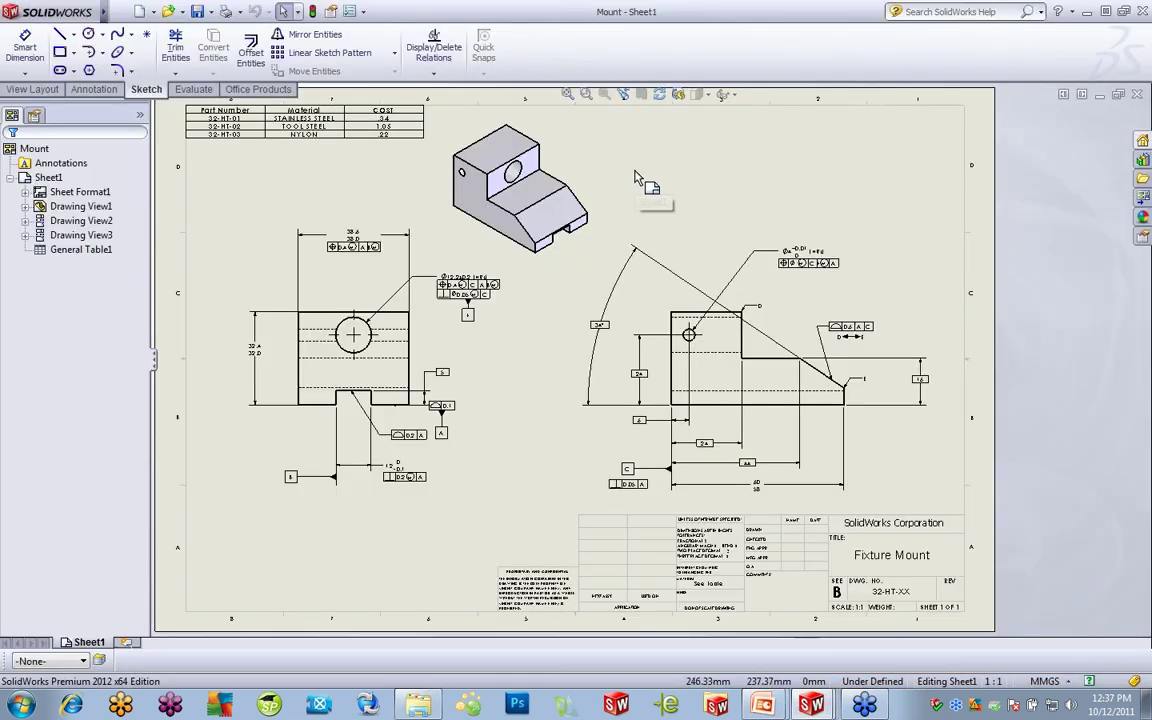
- Examine the document properties for general tables, including the available layer choices
{"action": "left_click", "coordinate": [364, 12]}
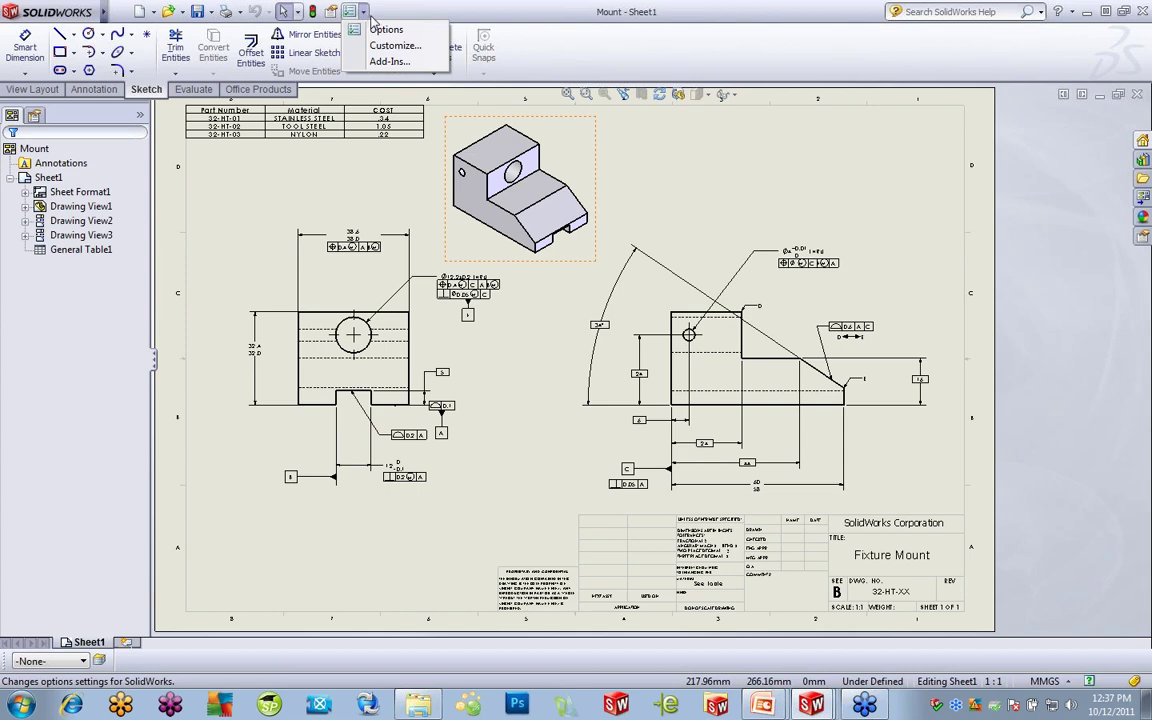
{"action": "left_click", "coordinate": [384, 29]}
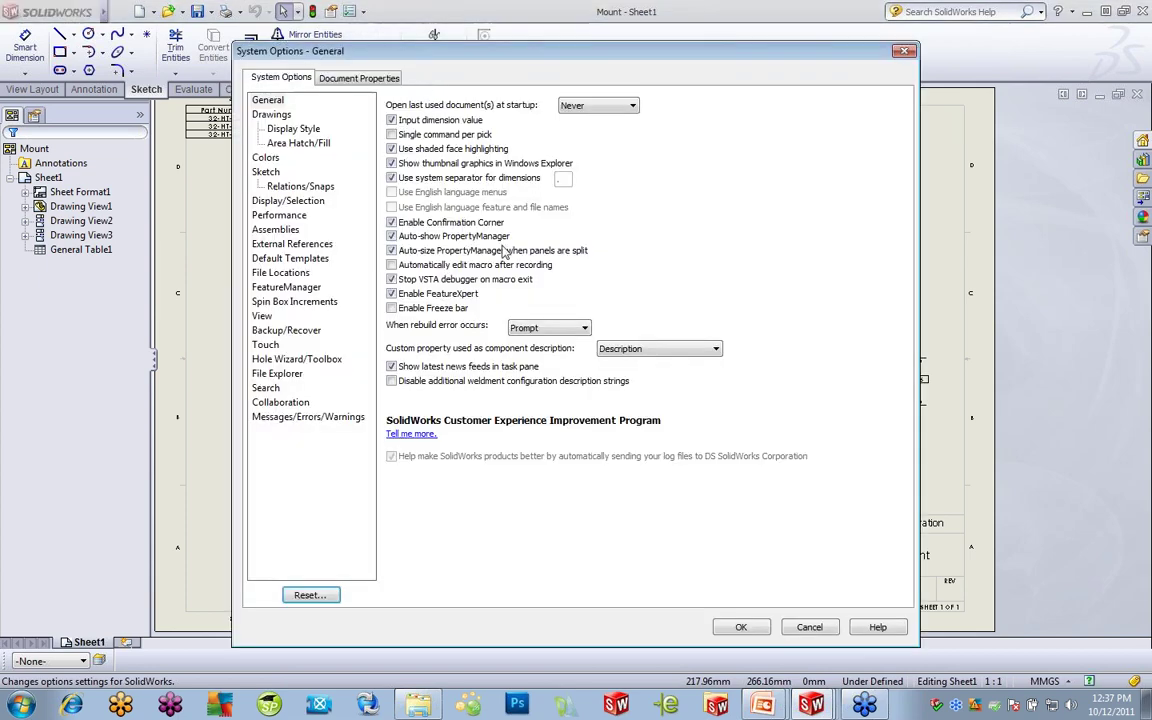
{"action": "left_click", "coordinate": [372, 80]}
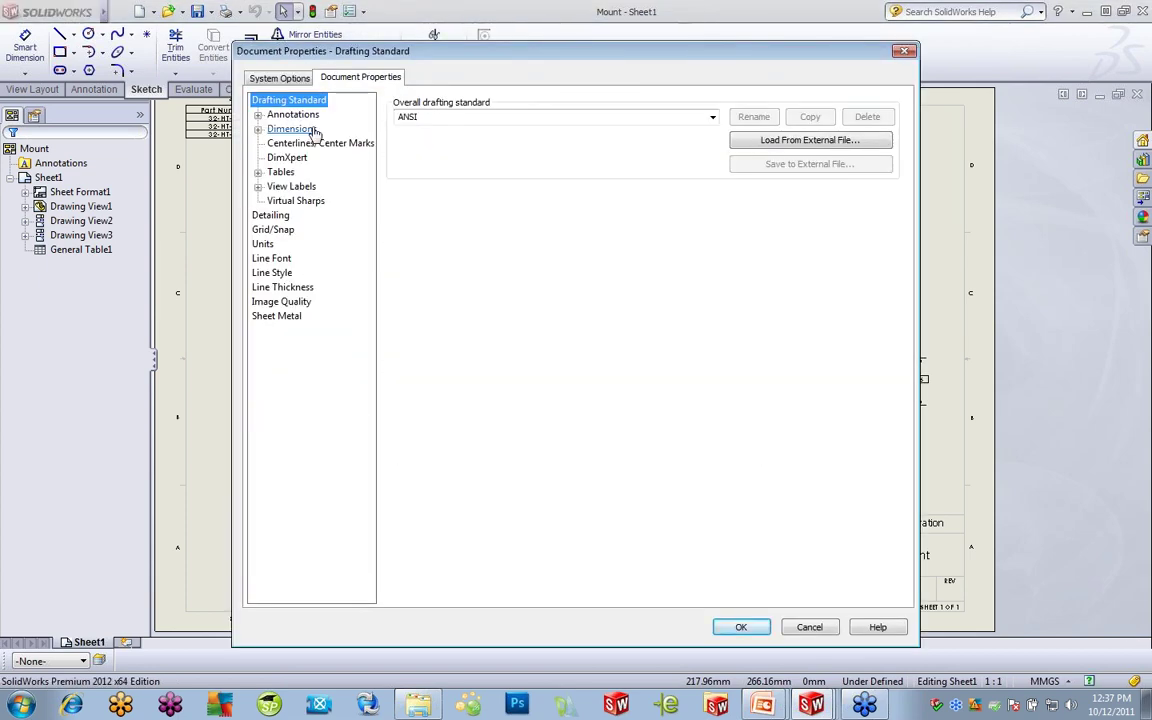
{"action": "left_click", "coordinate": [275, 174]}
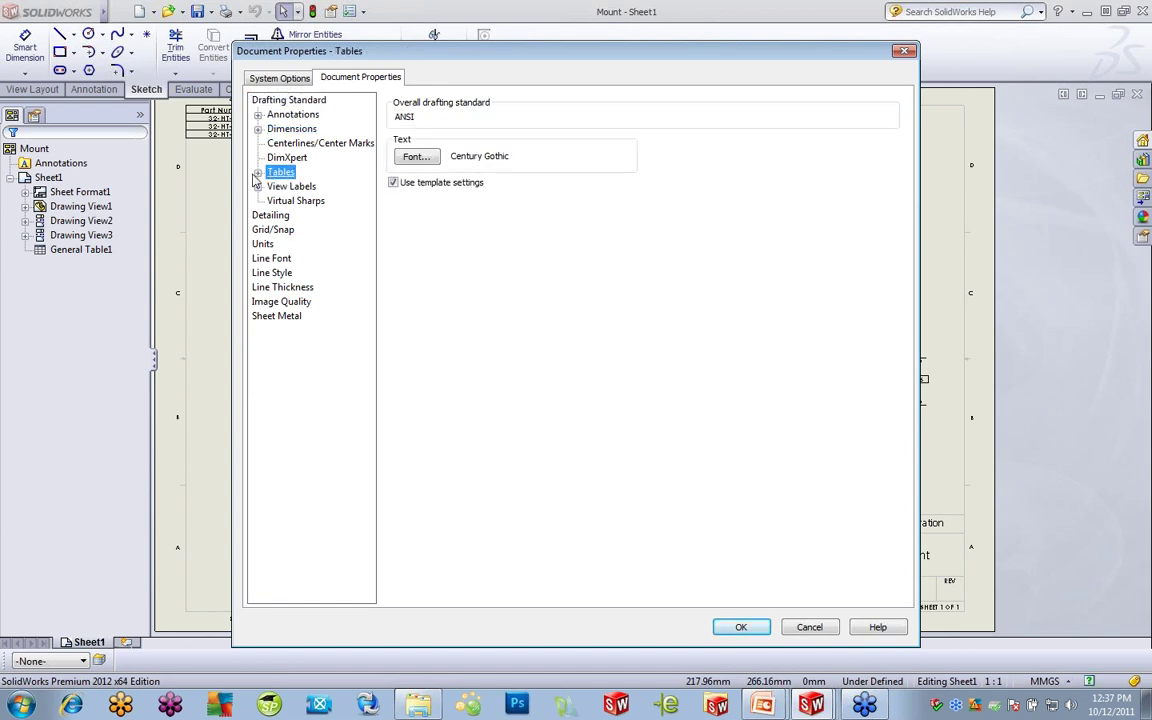
{"action": "left_click", "coordinate": [257, 174]}
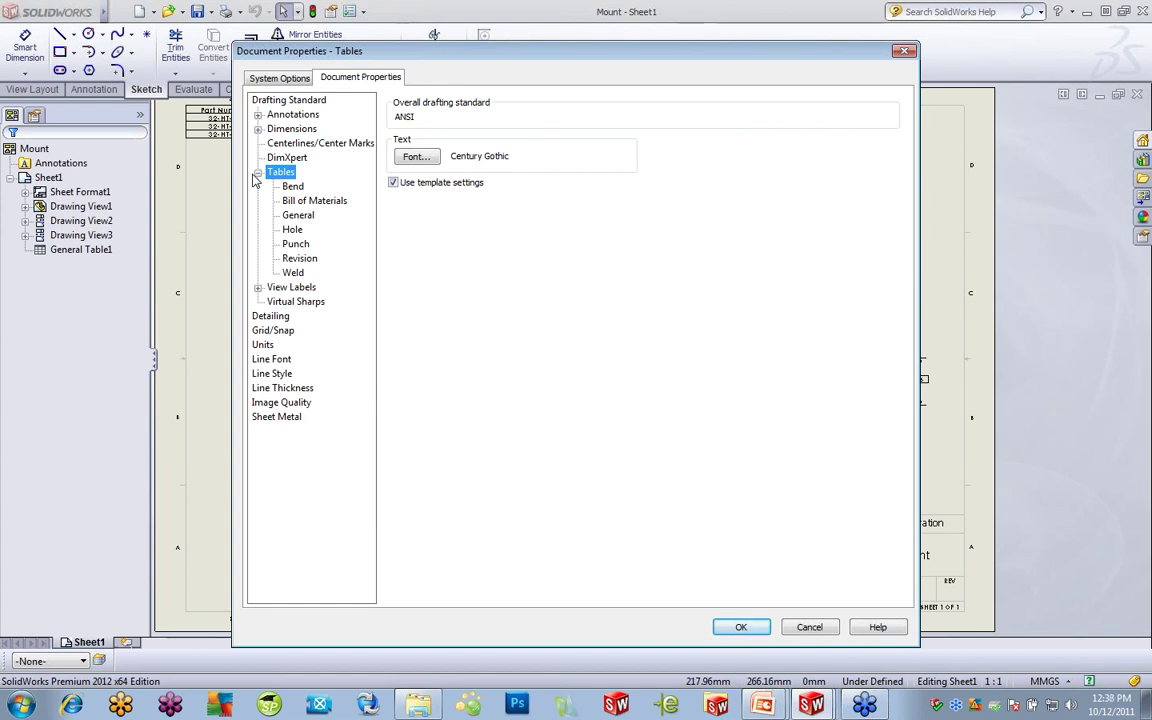
{"action": "left_click", "coordinate": [295, 216]}
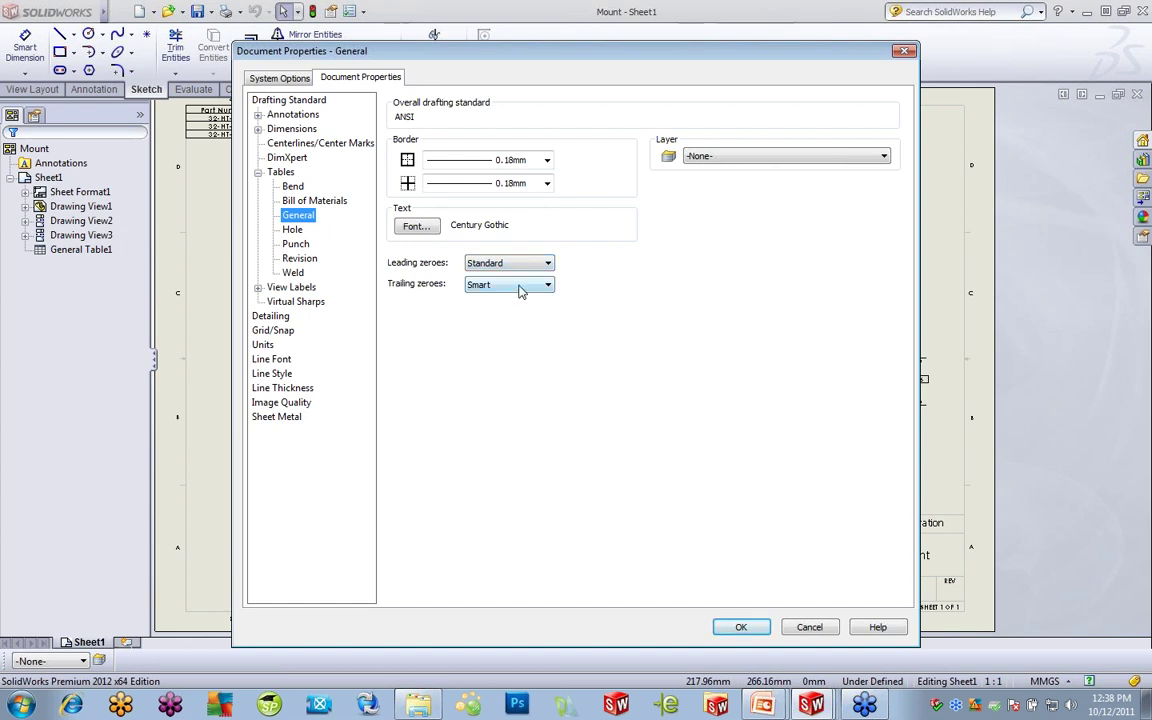
{"action": "left_click", "coordinate": [872, 158]}
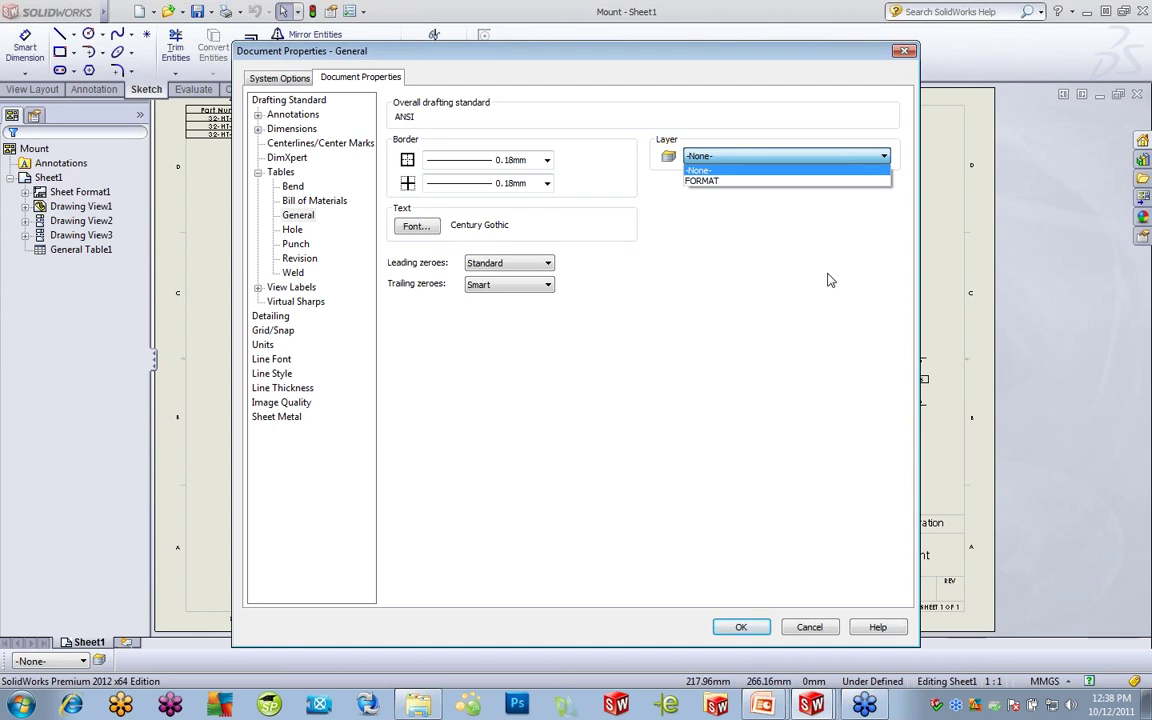
{"action": "left_click", "coordinate": [646, 284]}
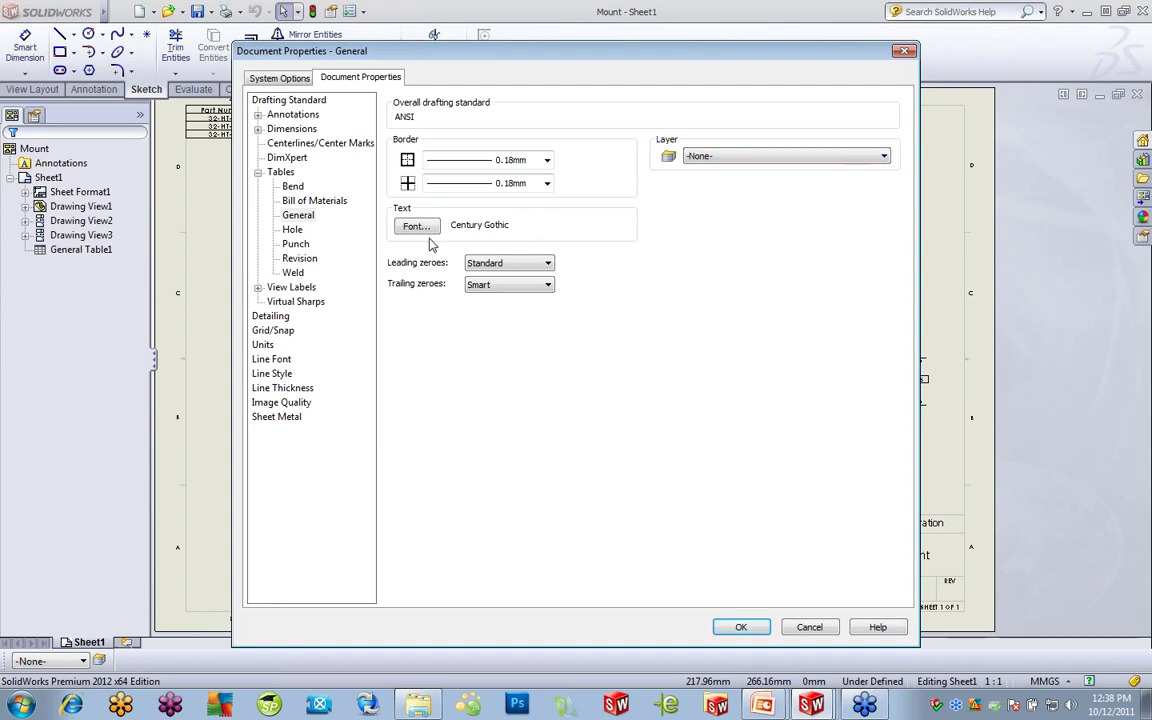
- Review the revision table border thicknesses and try the triangular symbol shape before restoring the circle
{"action": "left_click", "coordinate": [303, 259]}
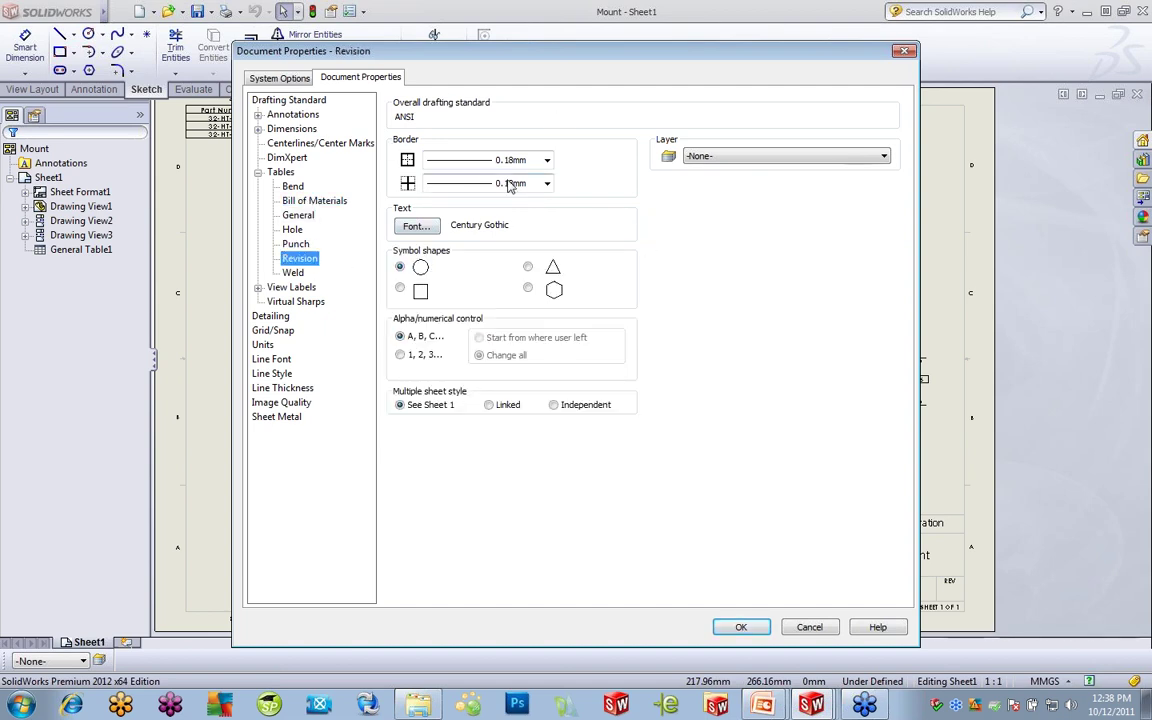
{"action": "left_click", "coordinate": [547, 161]}
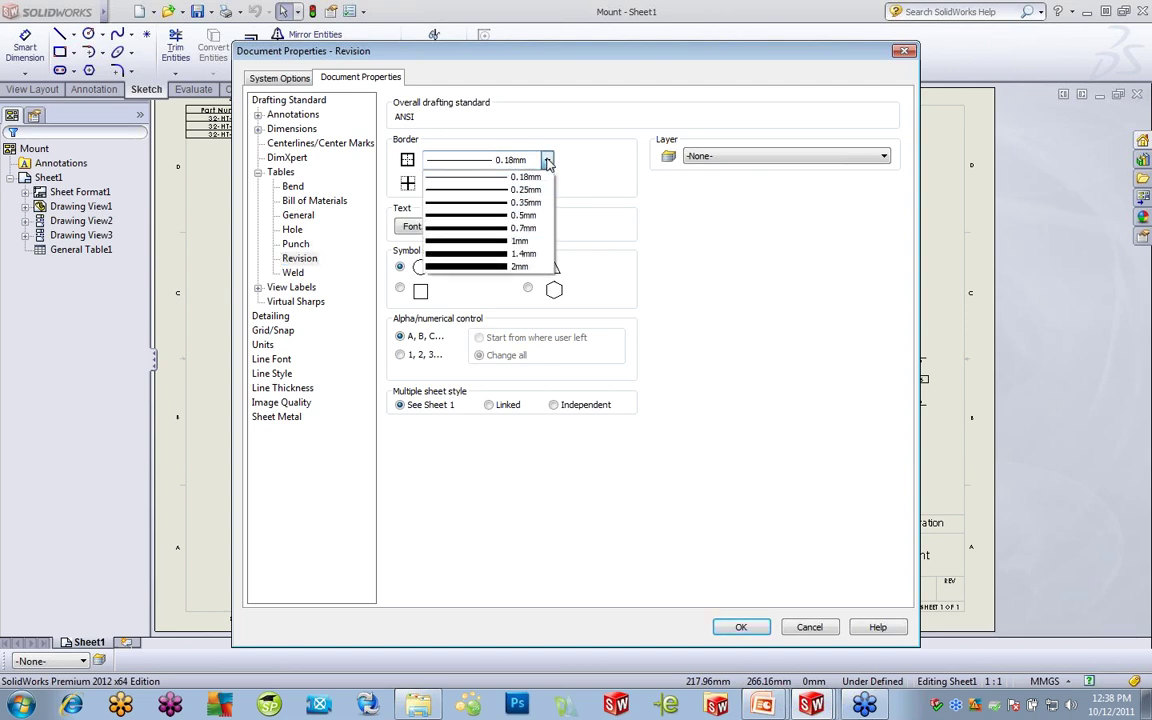
{"action": "left_click", "coordinate": [547, 161]}
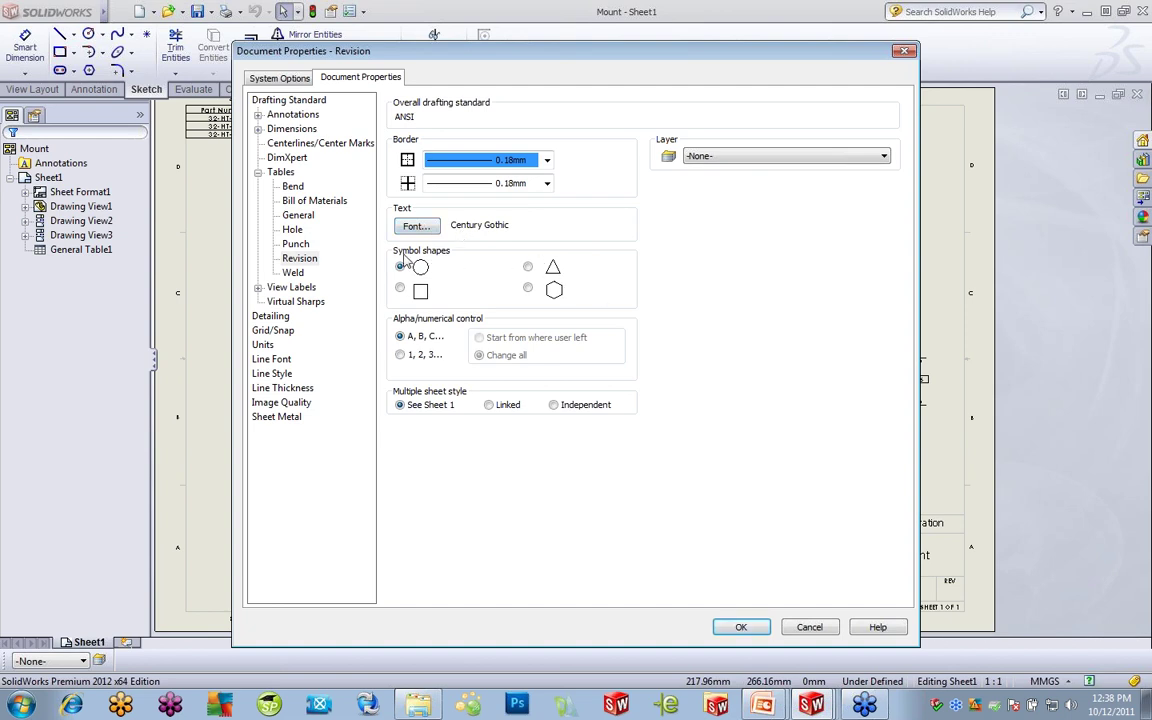
{"action": "left_click", "coordinate": [528, 268]}
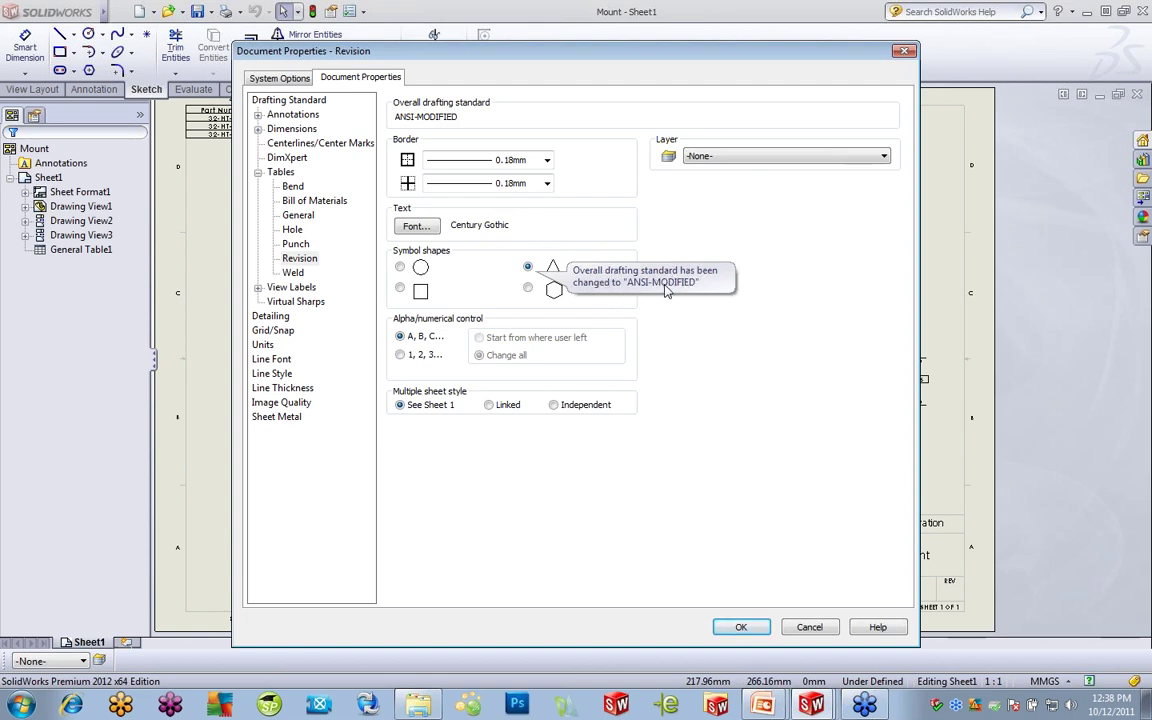
{"action": "left_click", "coordinate": [400, 268]}
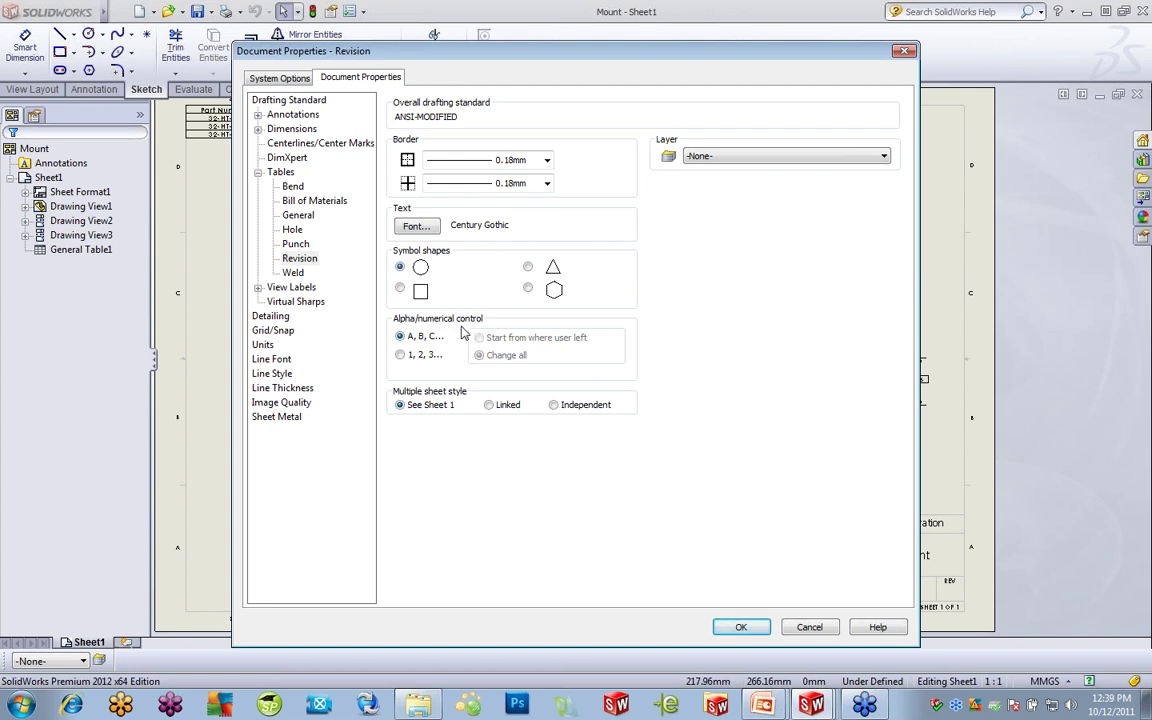
- Try 1, 2, 3 numbering and the Linked and Independent sheet styles, but accept the revision properties with A, B, C and See Sheet 1
{"action": "left_click", "coordinate": [400, 355]}
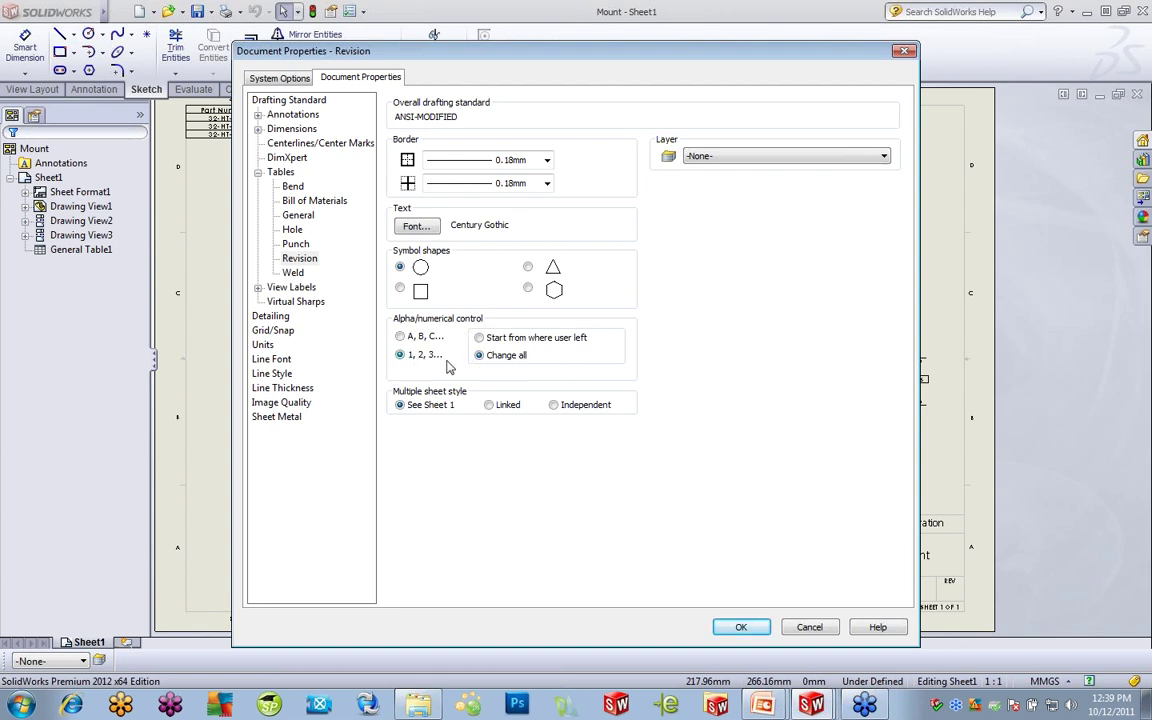
{"action": "left_click", "coordinate": [401, 337]}
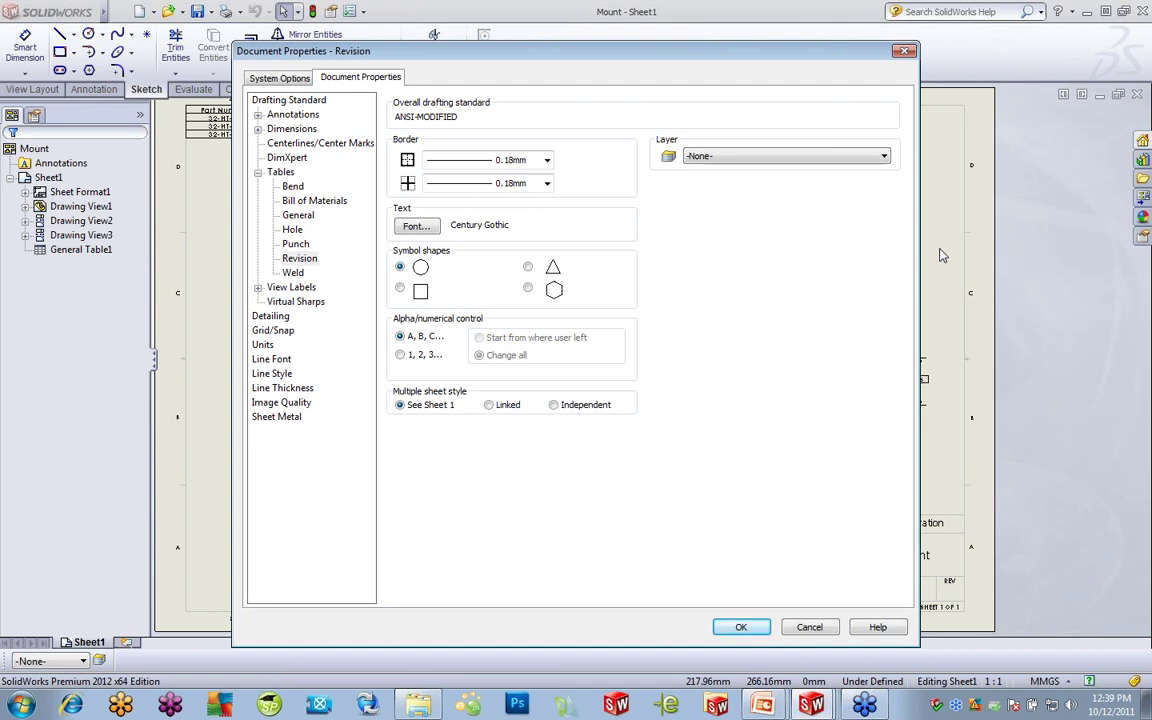
{"action": "left_click", "coordinate": [489, 405]}
{"action": "left_click", "coordinate": [575, 410]}
{"action": "left_click", "coordinate": [400, 405]}
{"action": "left_click", "coordinate": [741, 627]}
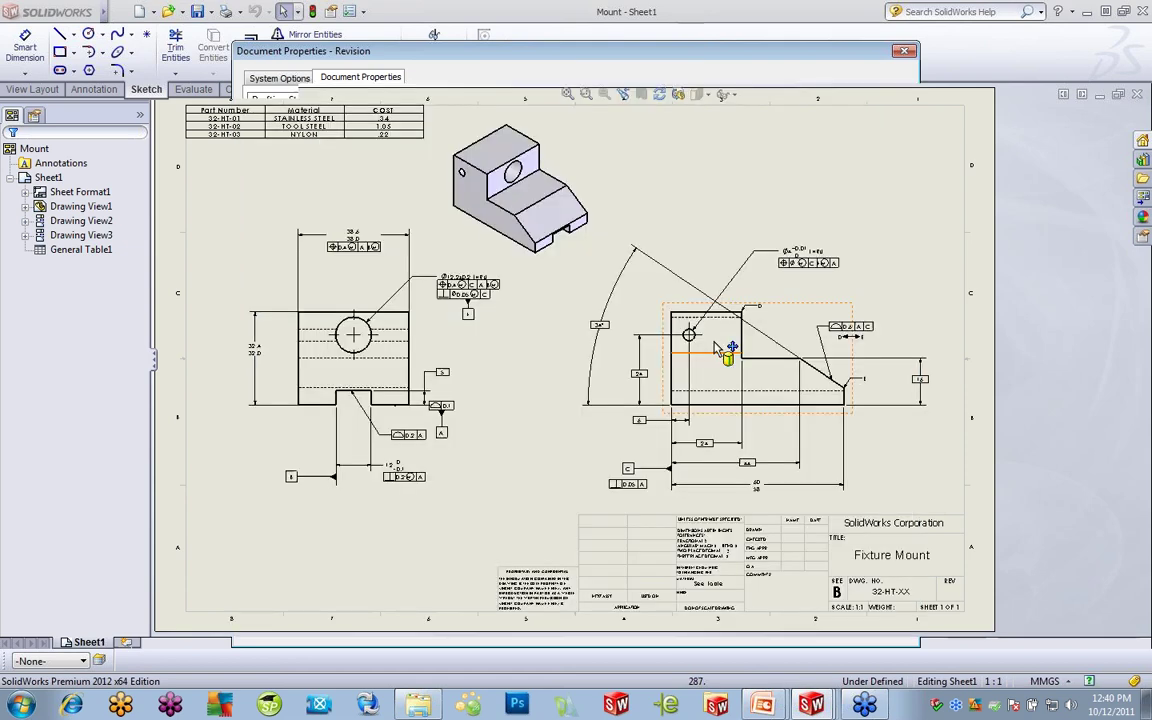
- Insert a revision table from the standard revision block template, using document border settings, in the sheet's upper-right corner
{"action": "left_click", "coordinate": [710, 186]}
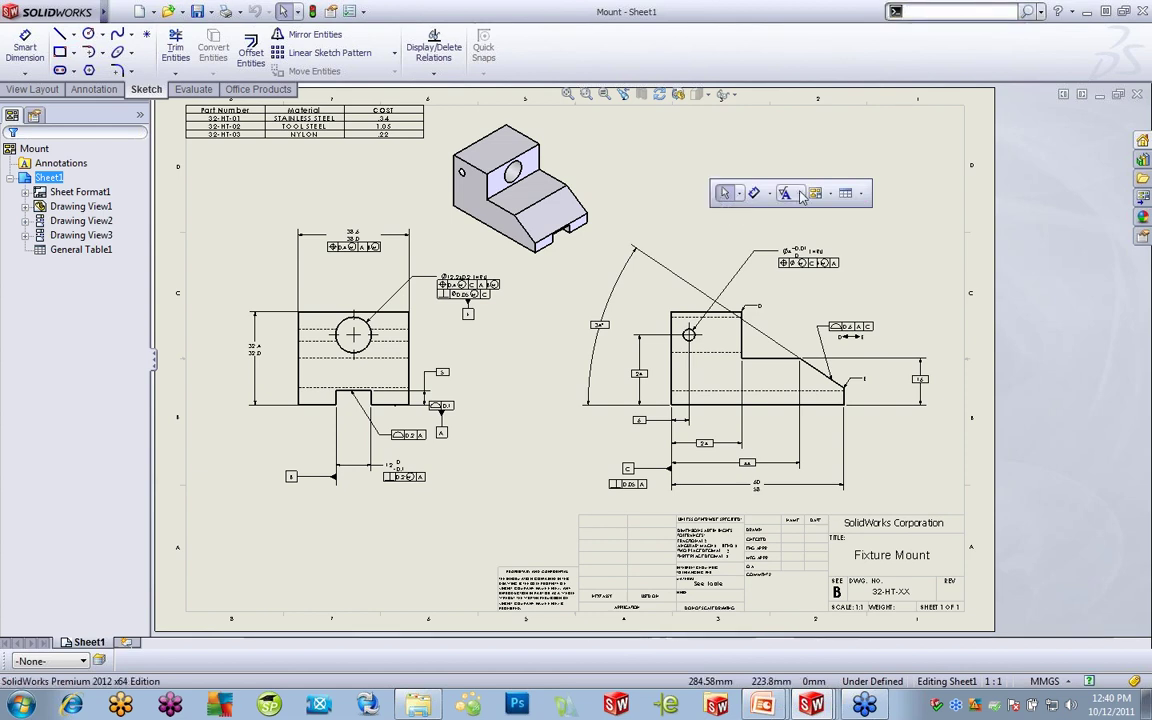
{"action": "left_click", "coordinate": [864, 193]}
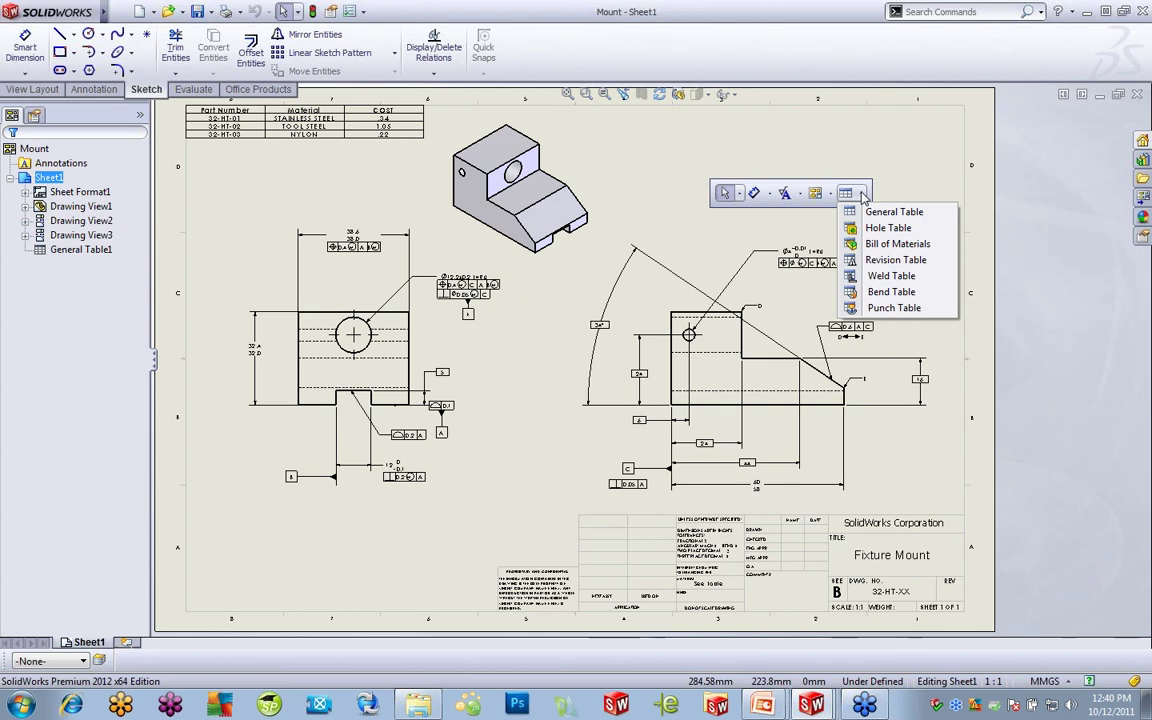
{"action": "left_click", "coordinate": [896, 260]}
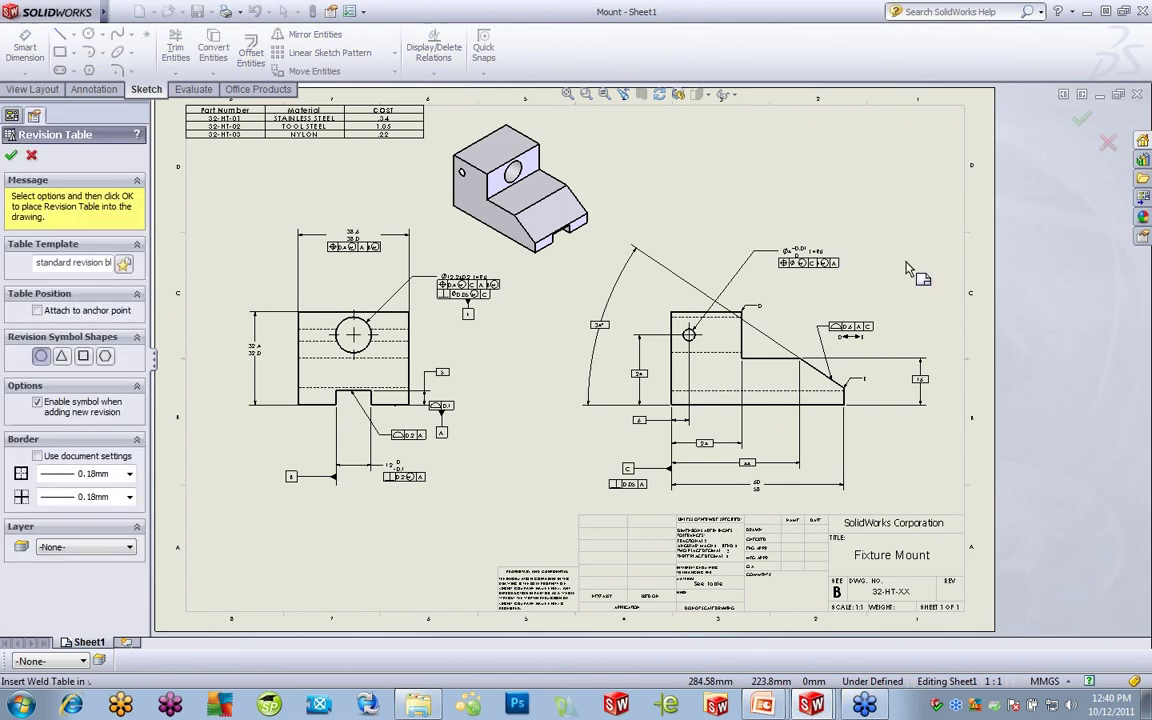
{"action": "left_click", "coordinate": [122, 262]}
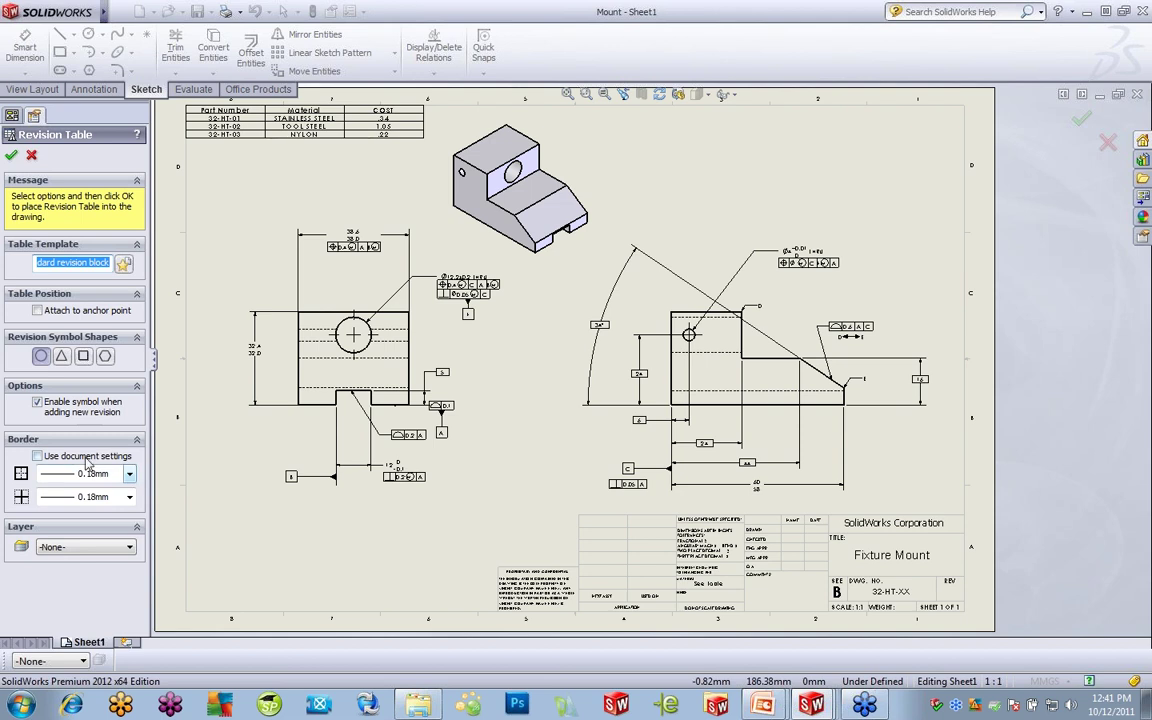
{"action": "left_click", "coordinate": [38, 456]}
{"action": "left_click", "coordinate": [38, 456]}
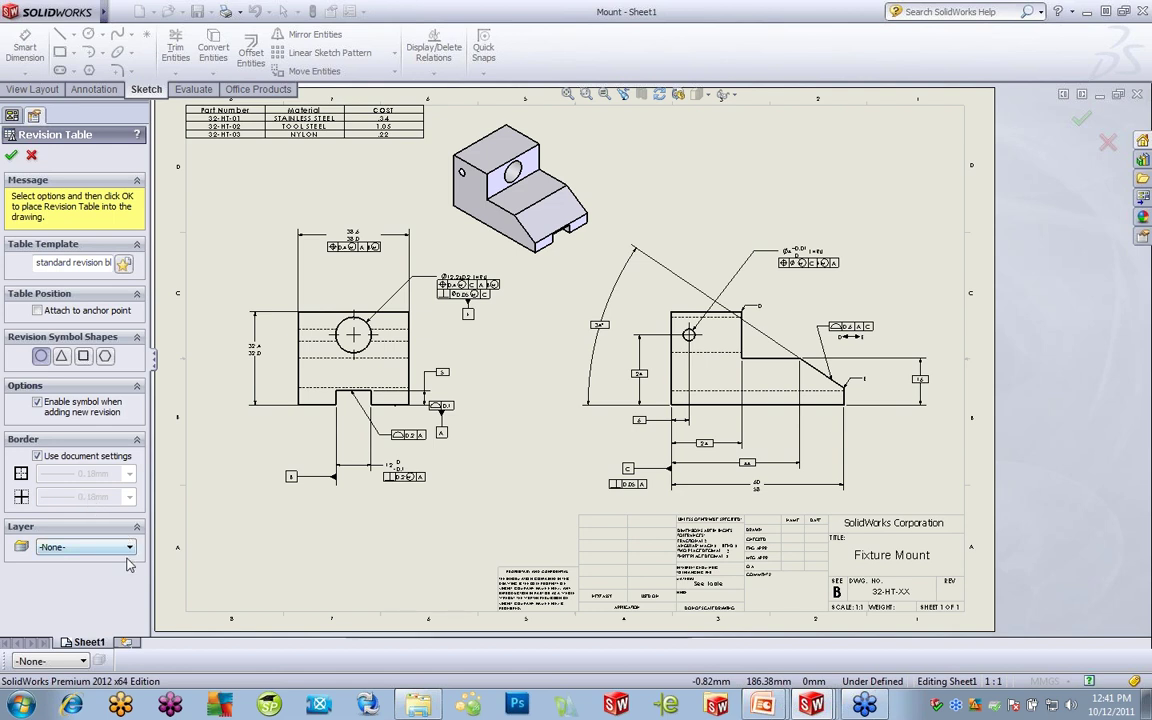
{"action": "left_click", "coordinate": [11, 155]}
{"action": "left_click", "coordinate": [857, 128]}
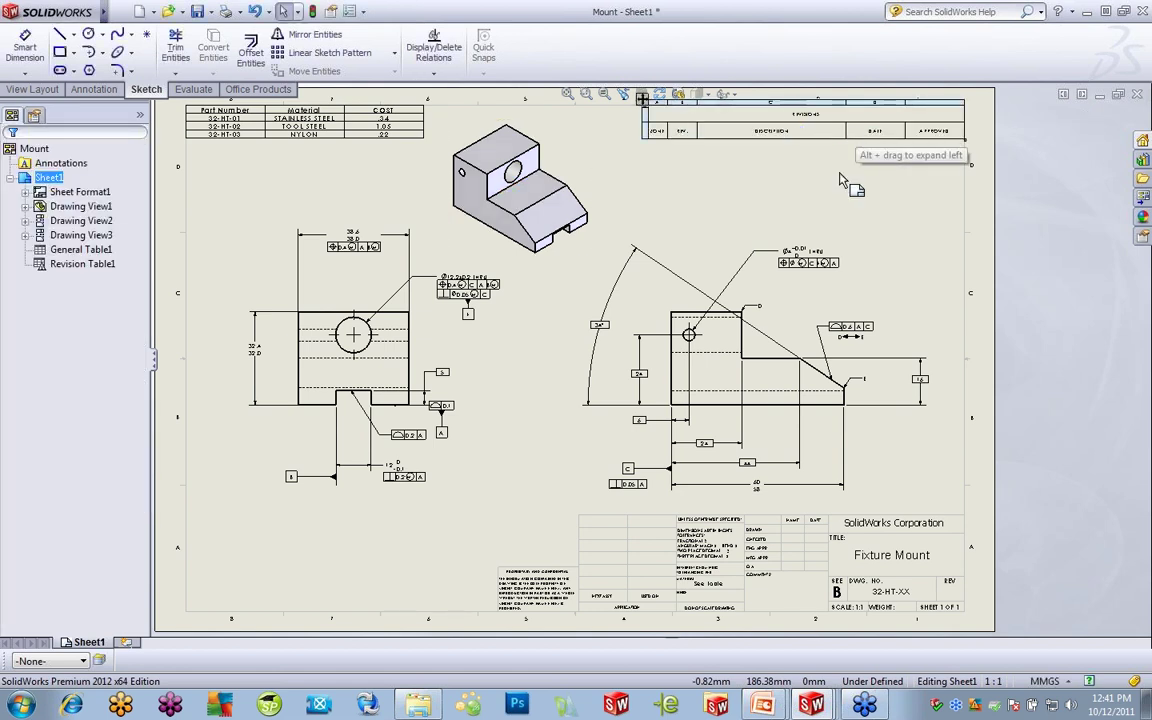
- Add a revision row to the revision table
{"action": "scroll", "coordinate": [755, 178], "scroll_direction": "down", "scroll_amount": 4}
{"action": "scroll", "coordinate": [770, 312], "scroll_direction": "down", "scroll_amount": 3}
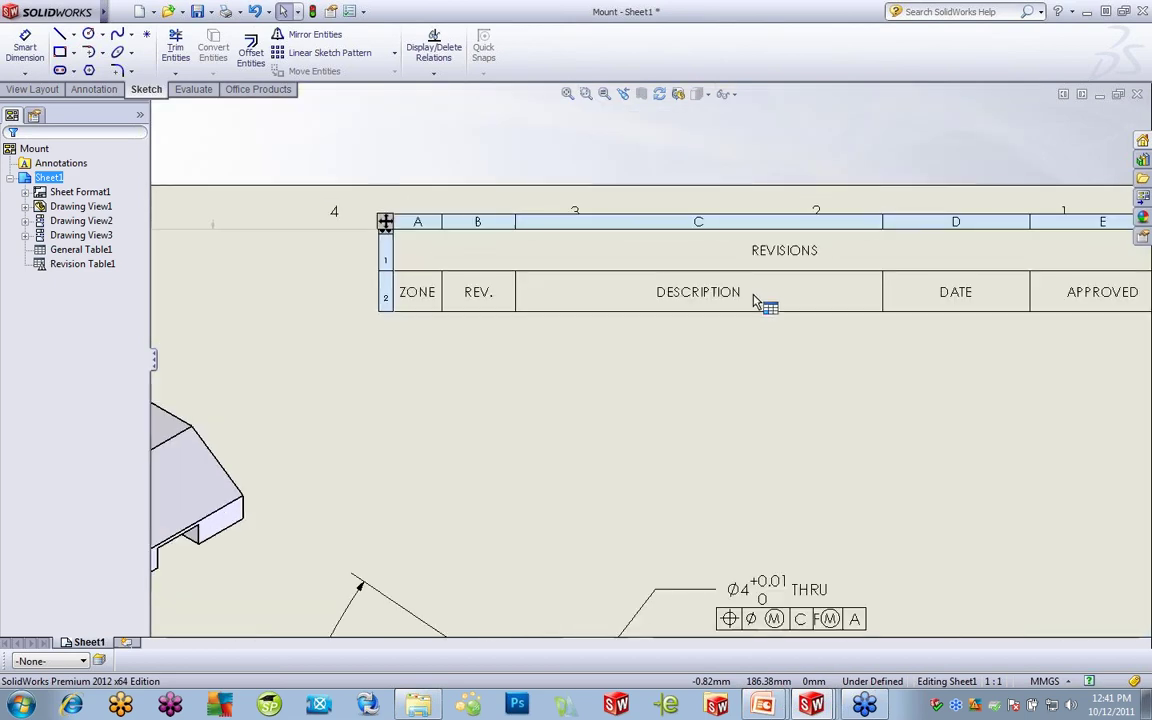
{"action": "scroll", "coordinate": [745, 378], "scroll_direction": "up", "scroll_amount": 2}
{"action": "mouse_move", "coordinate": [758, 347]}
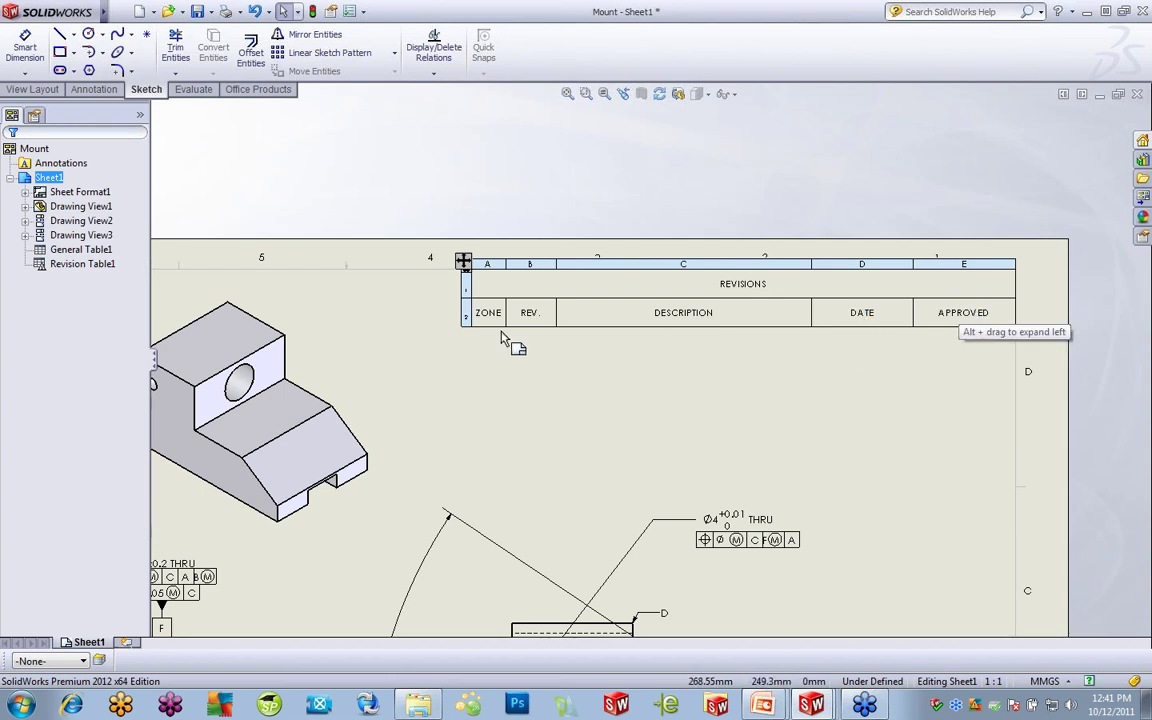
{"action": "right_click", "coordinate": [589, 318]}
{"action": "mouse_move", "coordinate": [648, 390]}
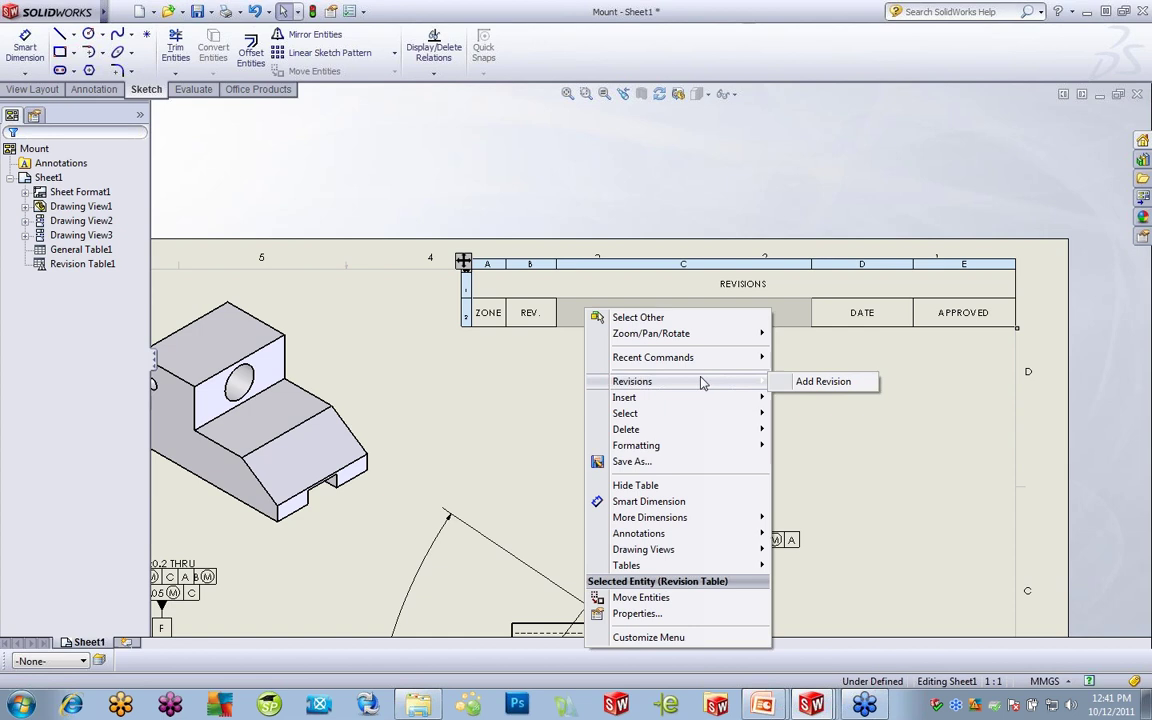
{"action": "left_click", "coordinate": [826, 382]}
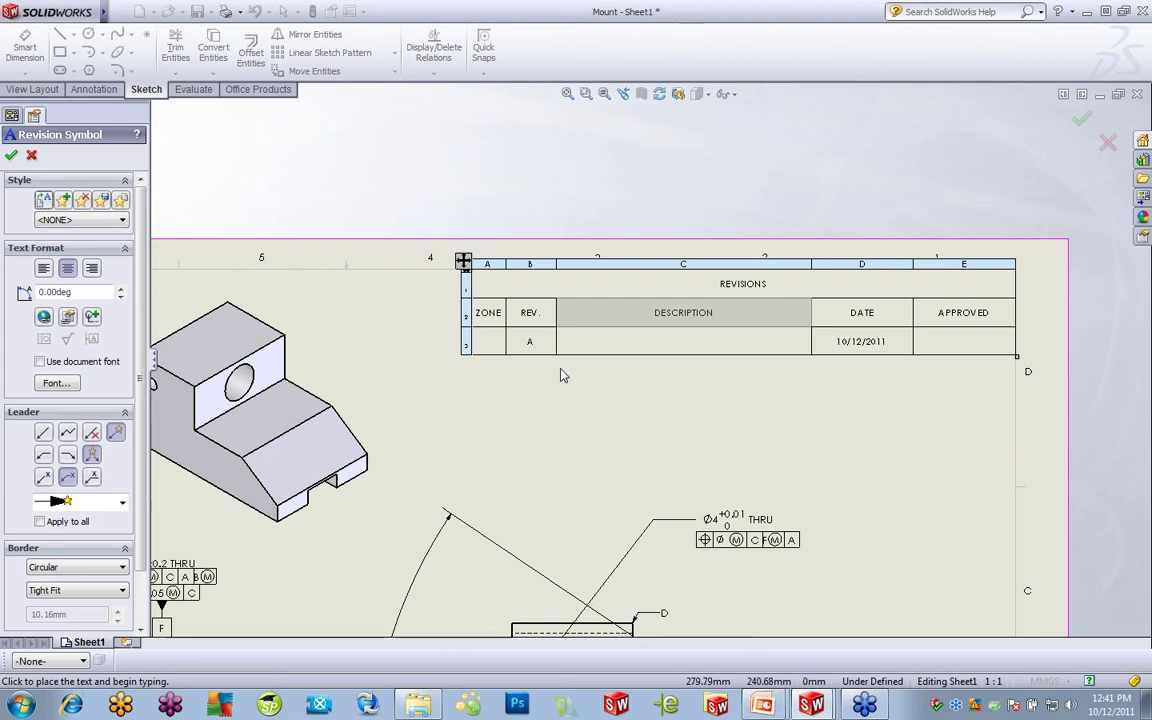
- Place revision A symbols above the Ø4 THRU callout and beside the tolerance frame of the Ø12.2±0.2 THRU callout
{"action": "middle_click_drag", "start_coordinate": [588, 404], "coordinate": [662, 307]}
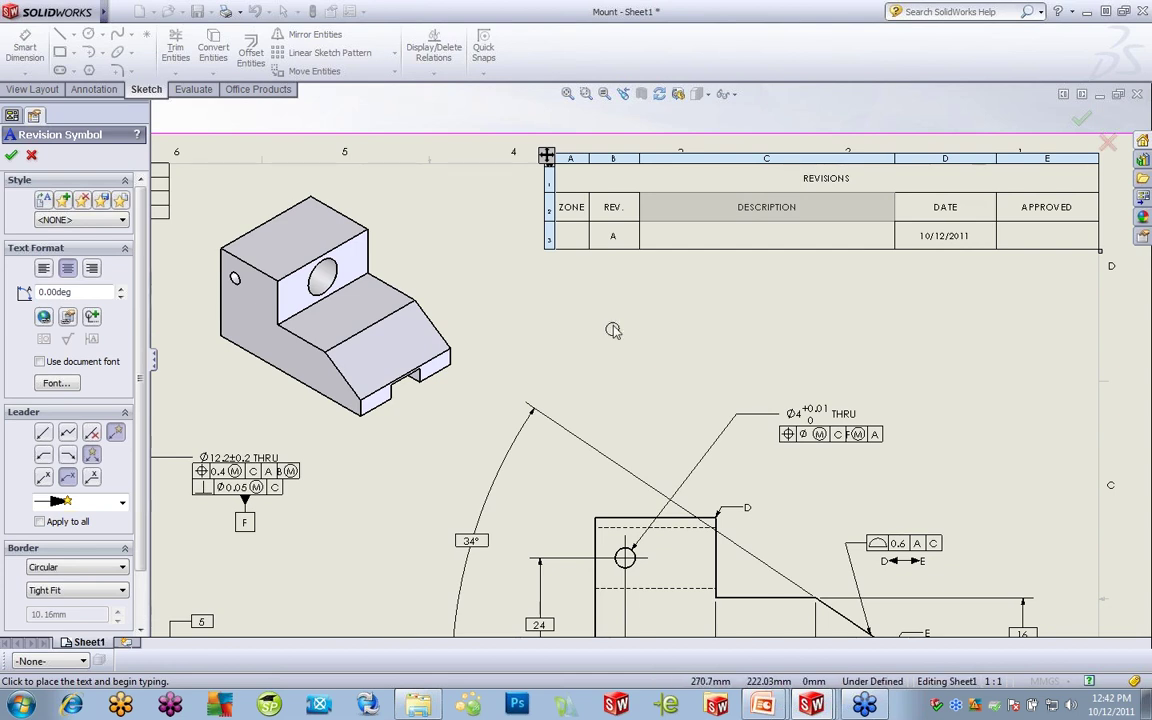
{"action": "left_click", "coordinate": [819, 394]}
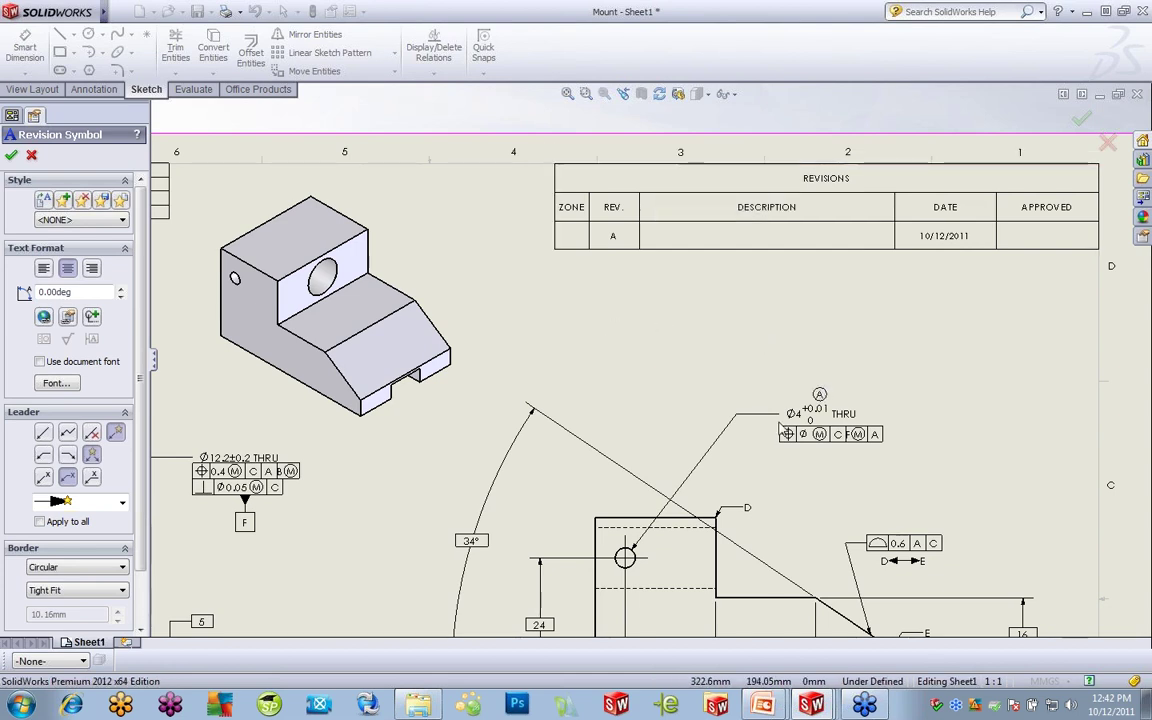
{"action": "left_click", "coordinate": [288, 501]}
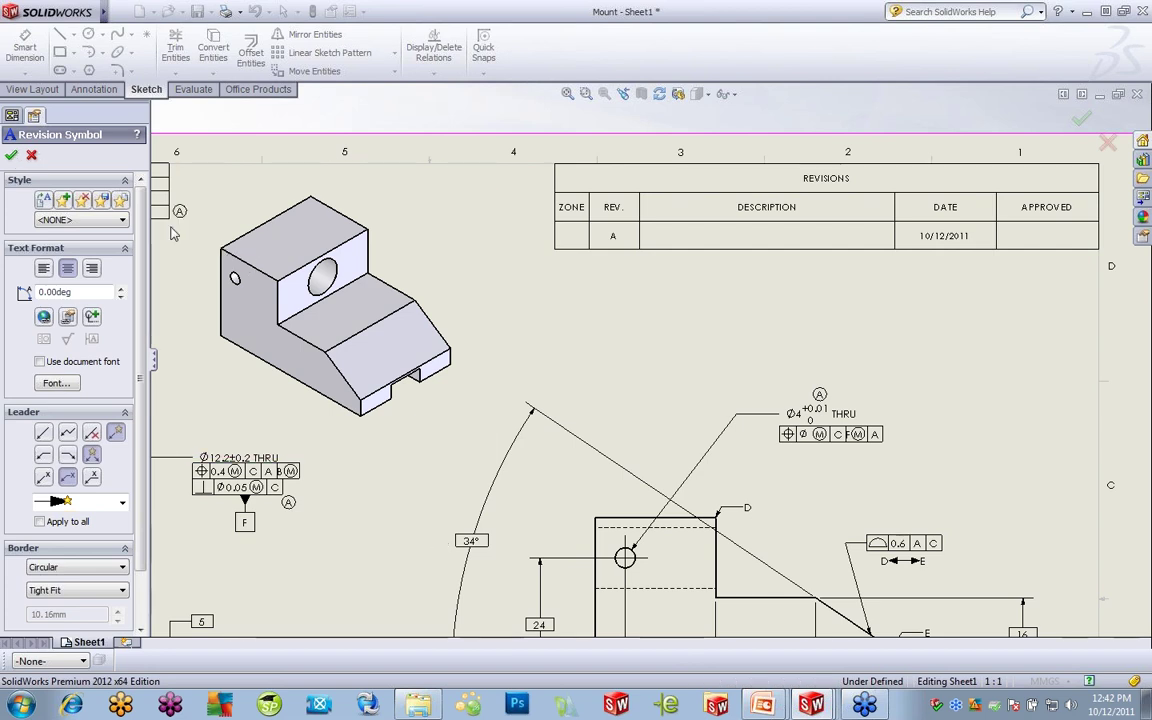
{"action": "left_click", "coordinate": [173, 194]}
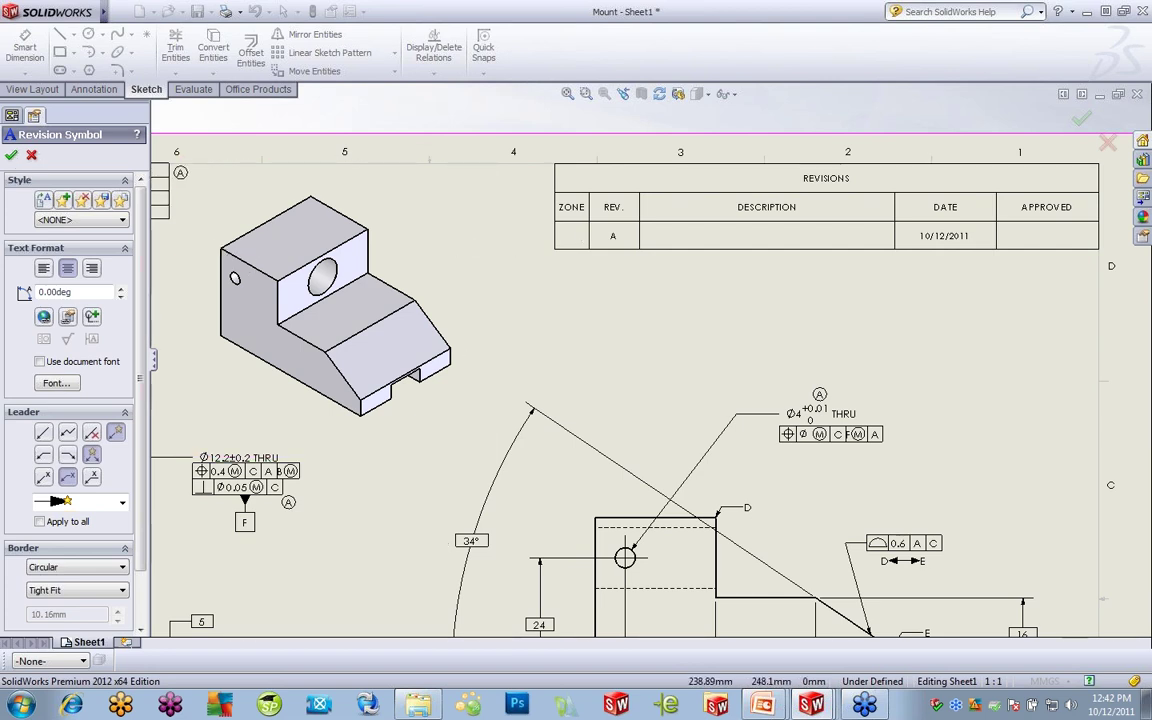
{"action": "left_click", "coordinate": [12, 157]}
- Enter dfgsegfsfdhgsdfdg as the description of revision A in the revision table
{"action": "left_click", "coordinate": [760, 236]}
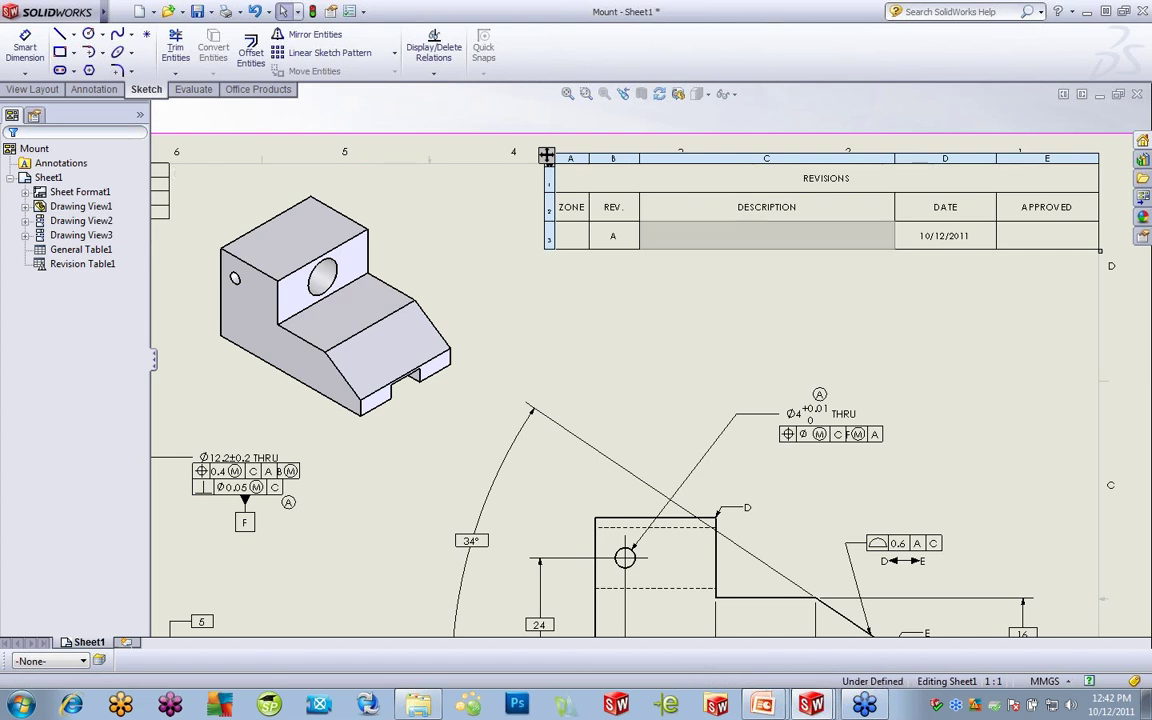
{"action": "double_click", "coordinate": [748, 245]}
{"action": "type", "text": "dfgsegfsfdhgsdfdg"}
{"action": "left_click", "coordinate": [778, 290]}
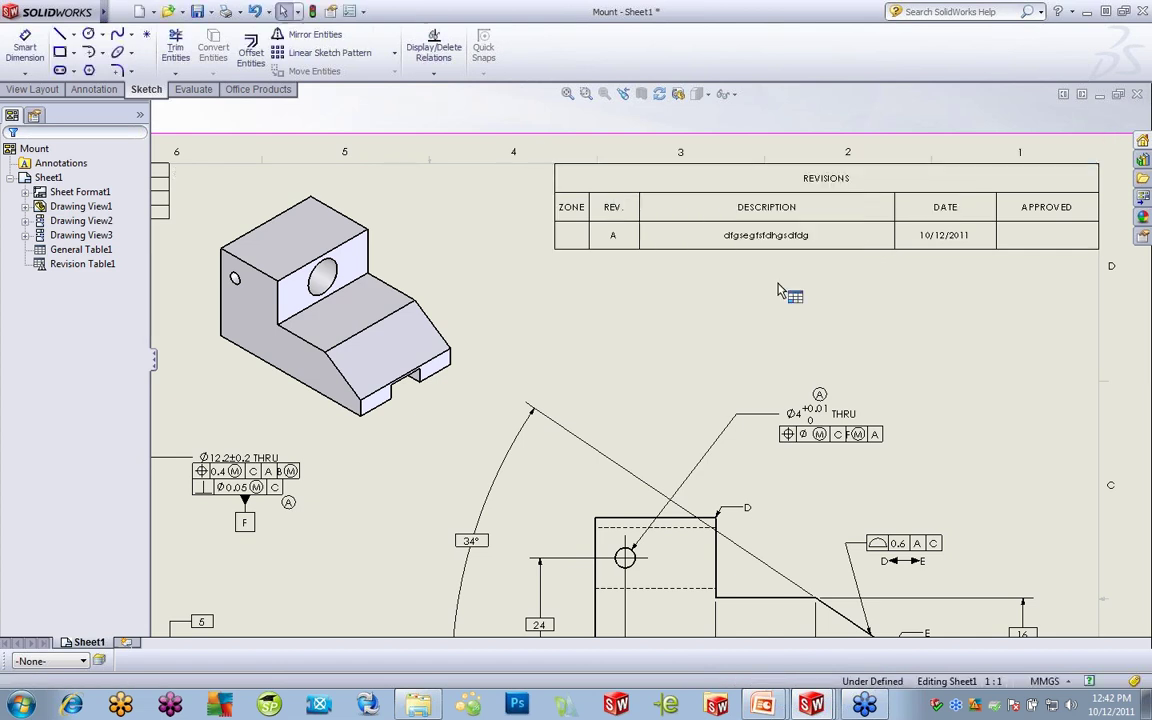
{"action": "left_click", "coordinate": [720, 246]}
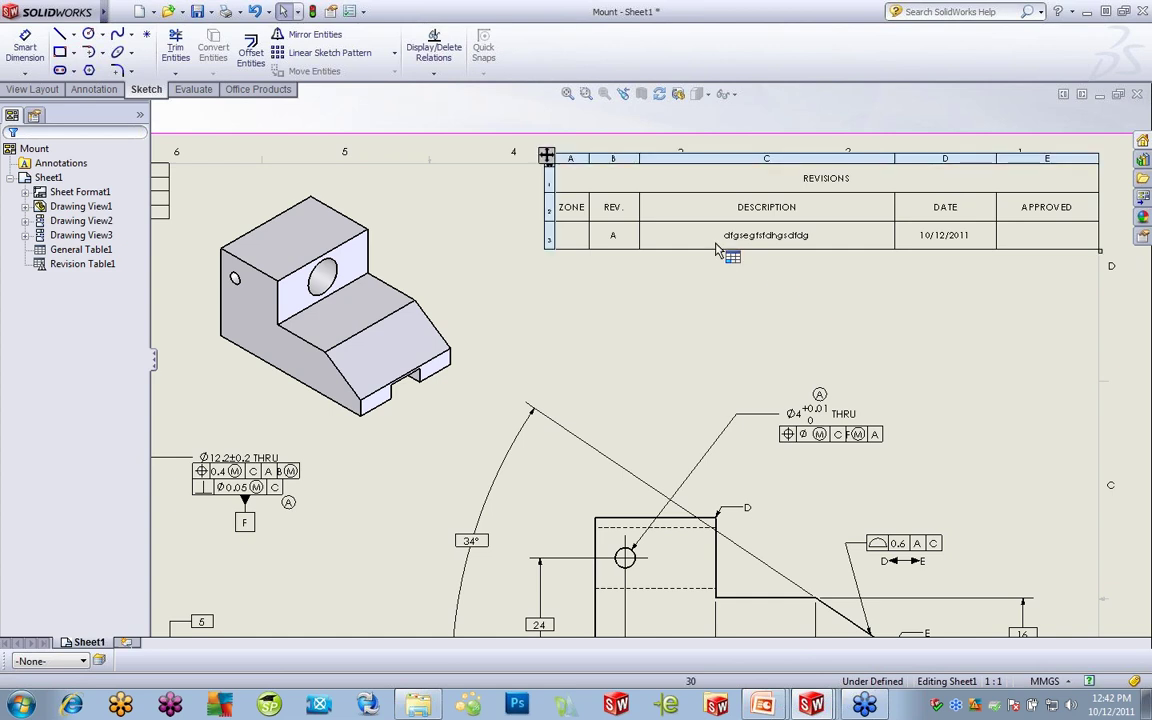
{"action": "left_click", "coordinate": [760, 408]}
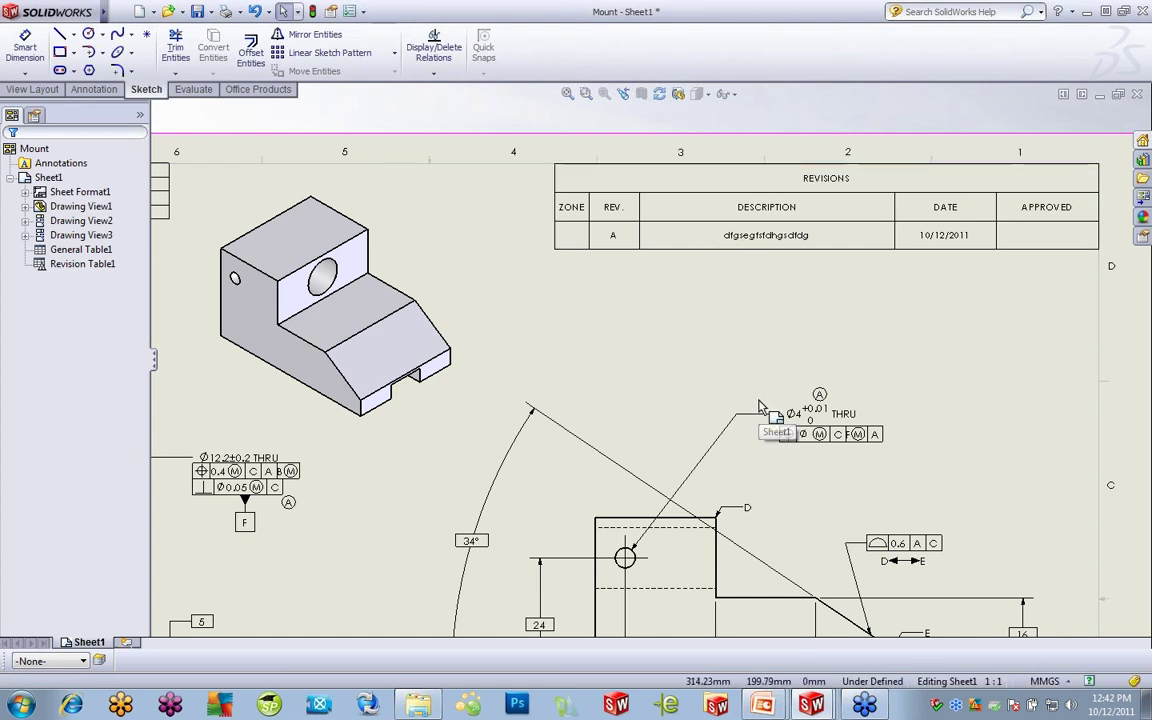
{"action": "left_click", "coordinate": [100, 90]}
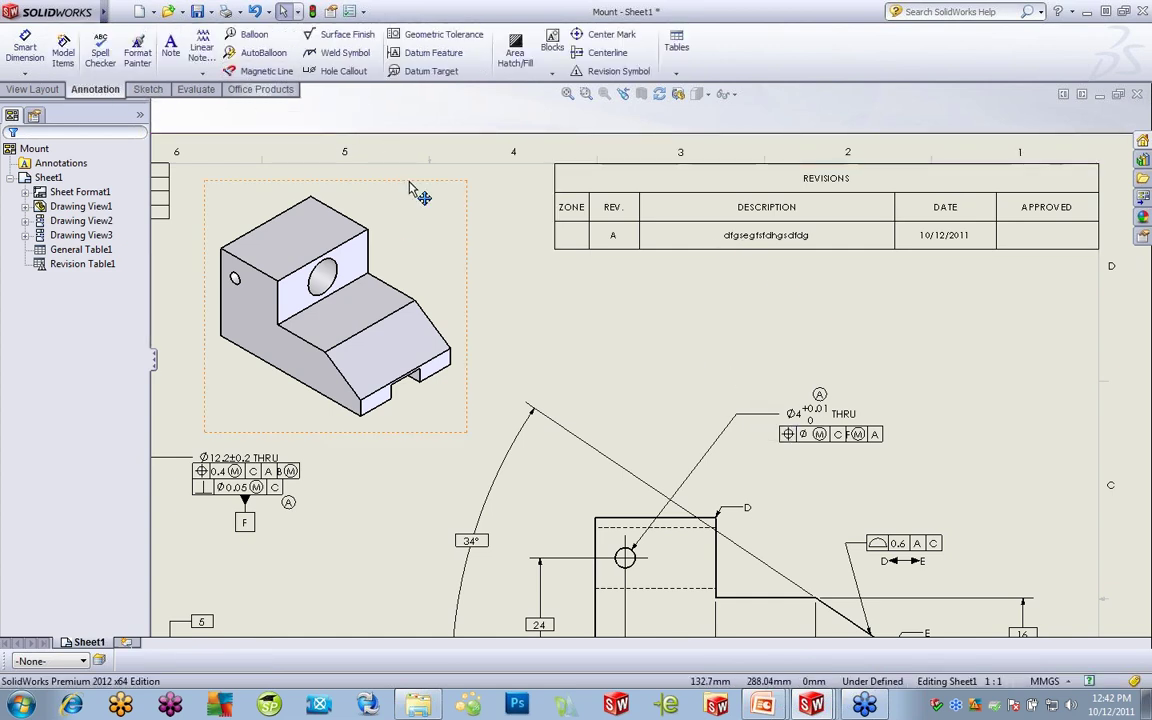
{"action": "left_click", "coordinate": [621, 75]}
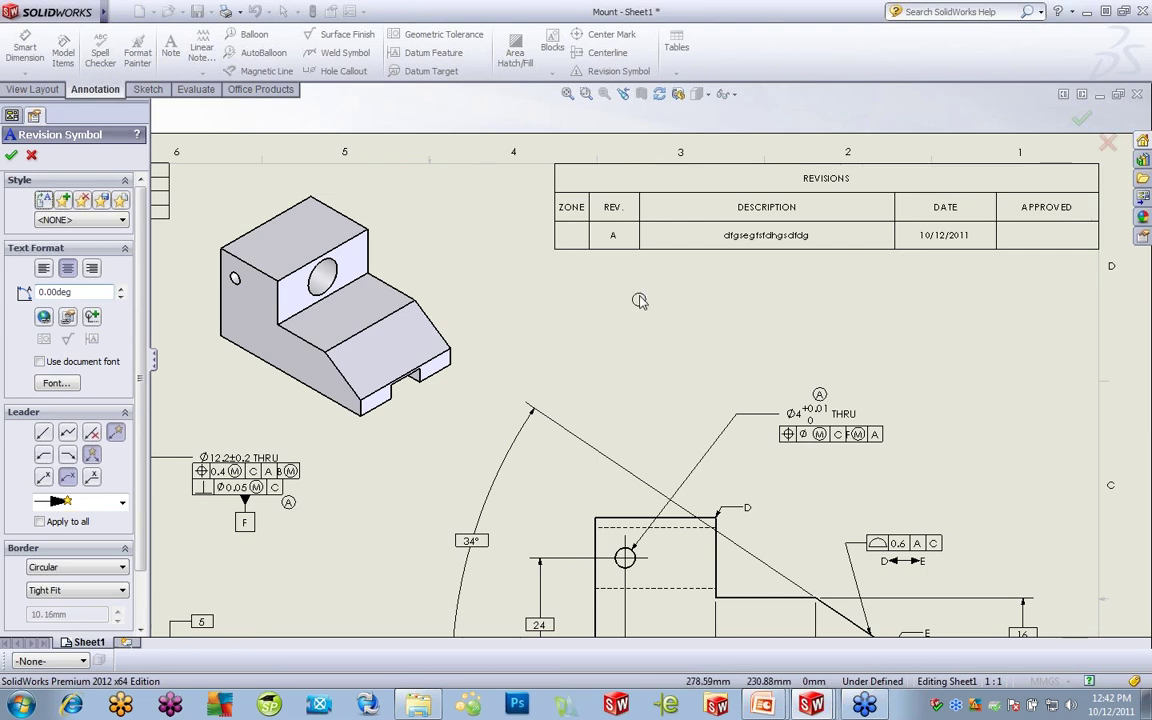
{"action": "left_click", "coordinate": [11, 157]}
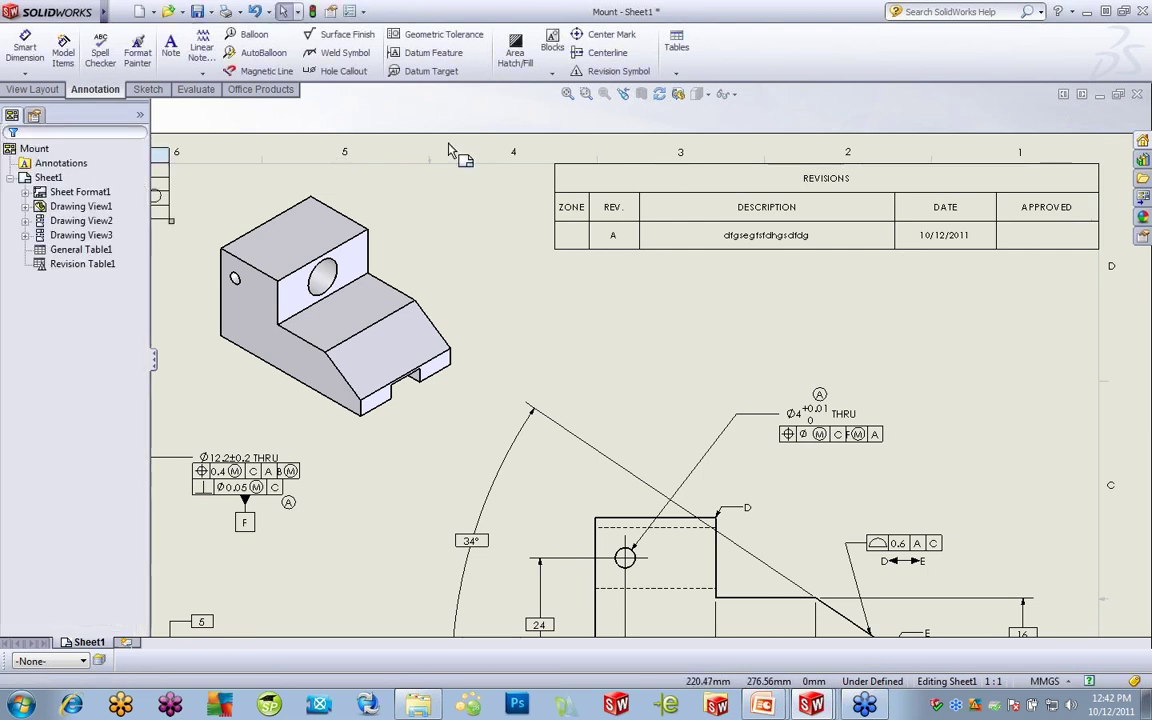
- Set the revision table's revision symbol shape to triangle
{"action": "left_click", "coordinate": [546, 156]}
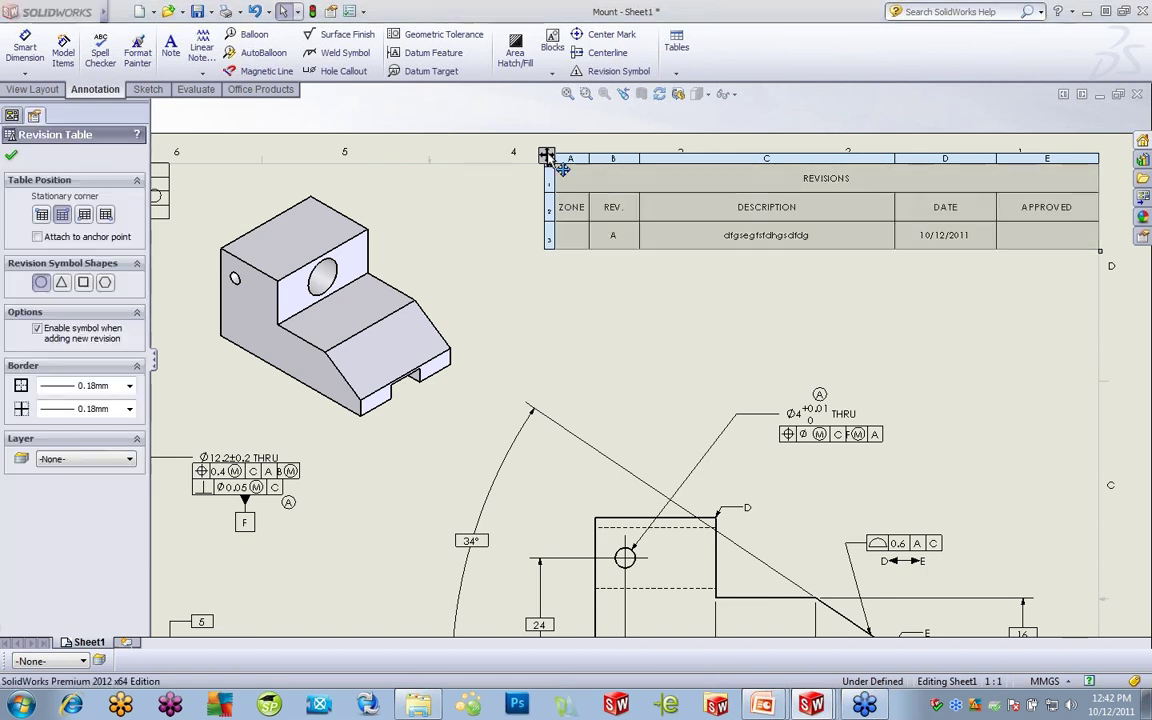
{"action": "left_click", "coordinate": [62, 284]}
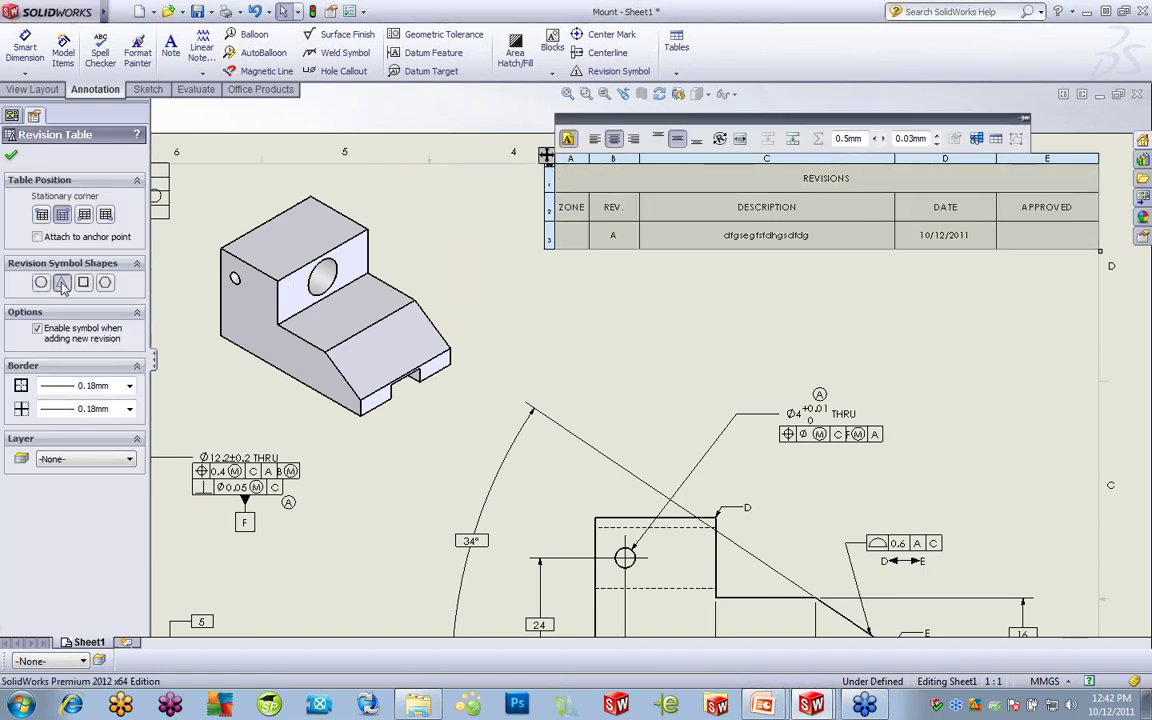
{"action": "left_click", "coordinate": [11, 155]}
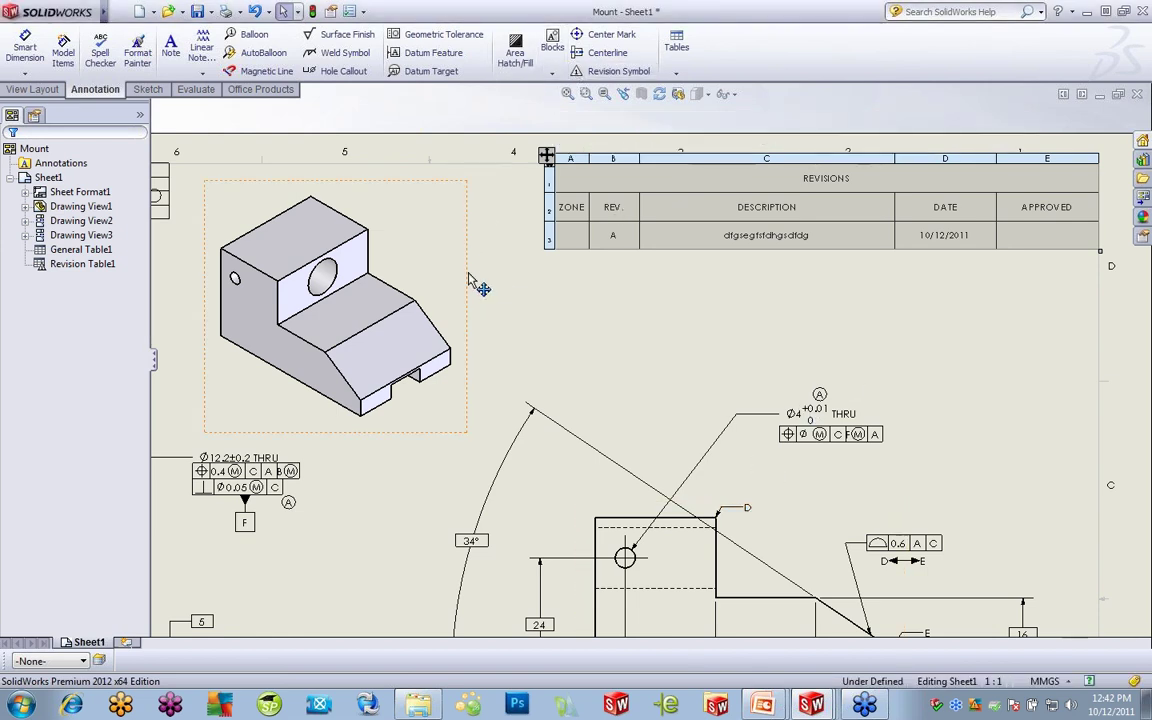
- Place a triangular revision A symbol near the upper end of the 34° angle dimension
{"action": "left_click", "coordinate": [600, 71]}
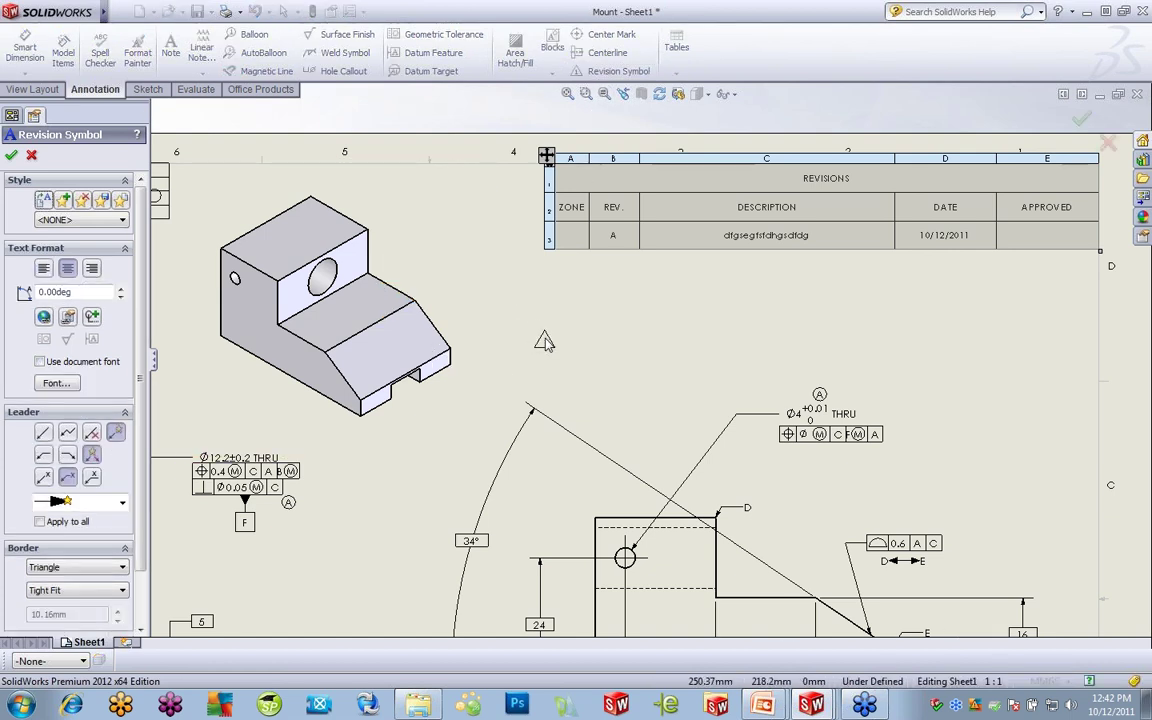
{"action": "left_click", "coordinate": [572, 404]}
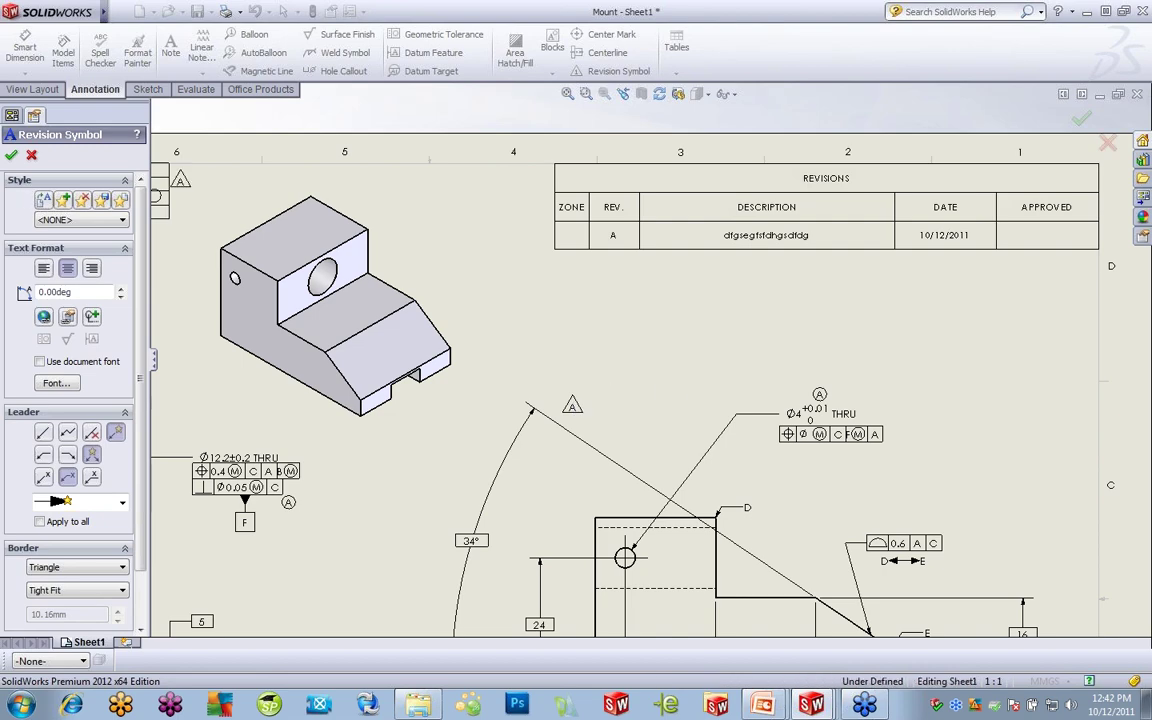
{"action": "left_click", "coordinate": [12, 156]}
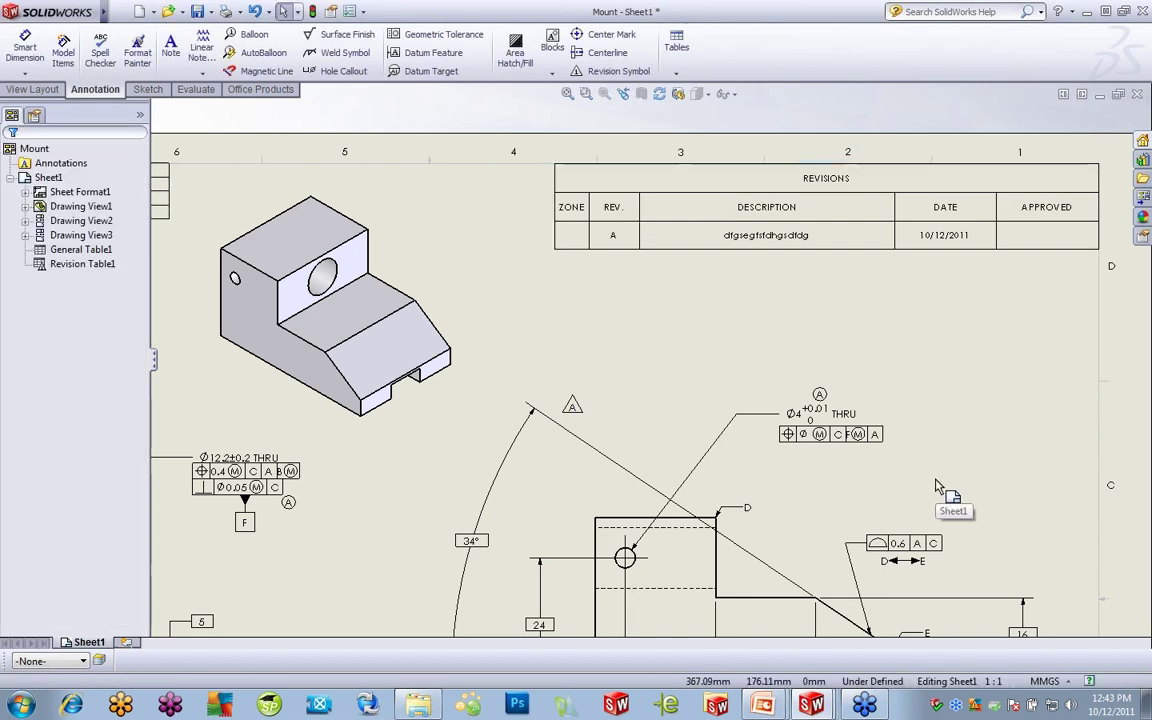
- Rebuild the drawing so the title block's REV field takes revision A from the revision table
{"action": "middle_click_drag", "start_coordinate": [922, 451], "coordinate": [842, 298]}
{"action": "middle_click_drag", "start_coordinate": [887, 535], "coordinate": [802, 211]}
{"action": "scroll", "coordinate": [874, 373], "scroll_direction": "down", "scroll_amount": 4}
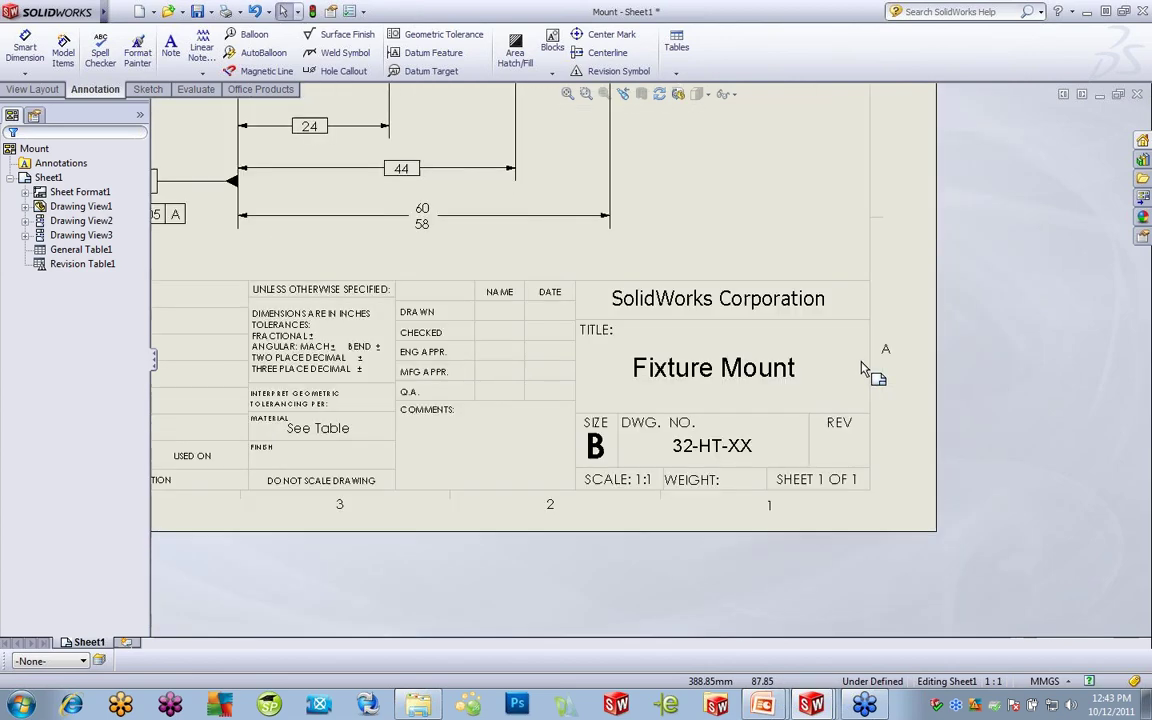
{"action": "key", "text": "ctrl+b"}
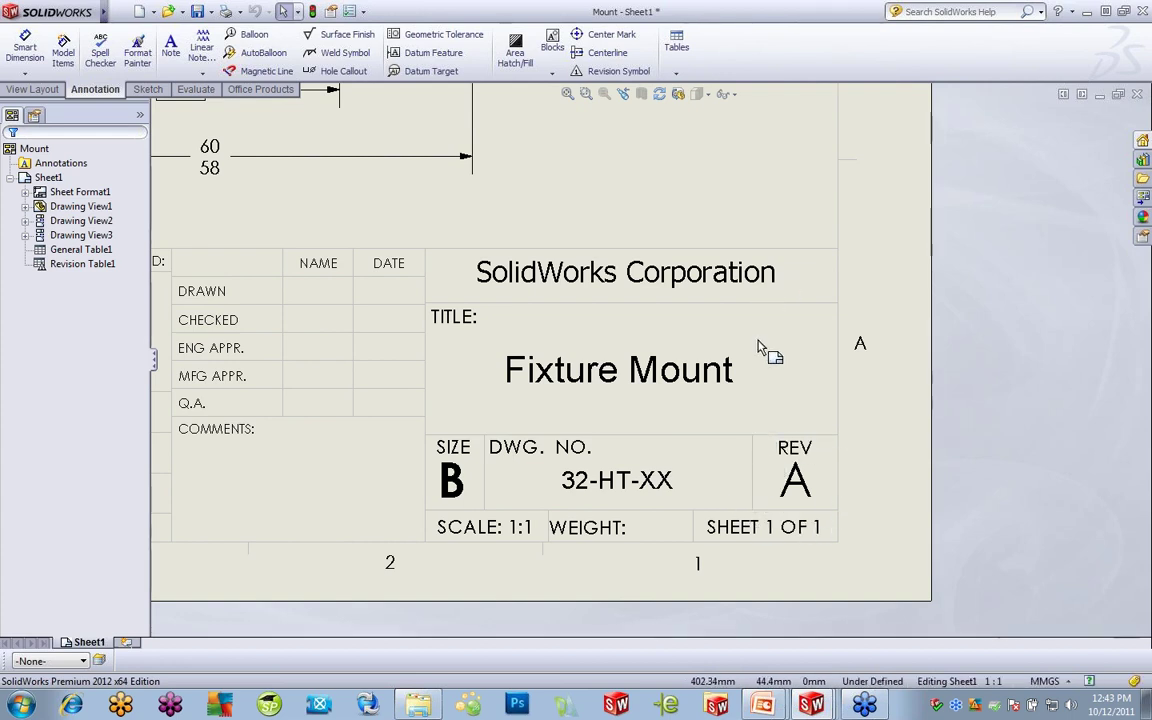
- Add a revision B row to the revision table
{"action": "scroll", "coordinate": [760, 347], "scroll_direction": "up", "scroll_amount": 4}
{"action": "middle_click_drag", "start_coordinate": [663, 237], "coordinate": [762, 612]}
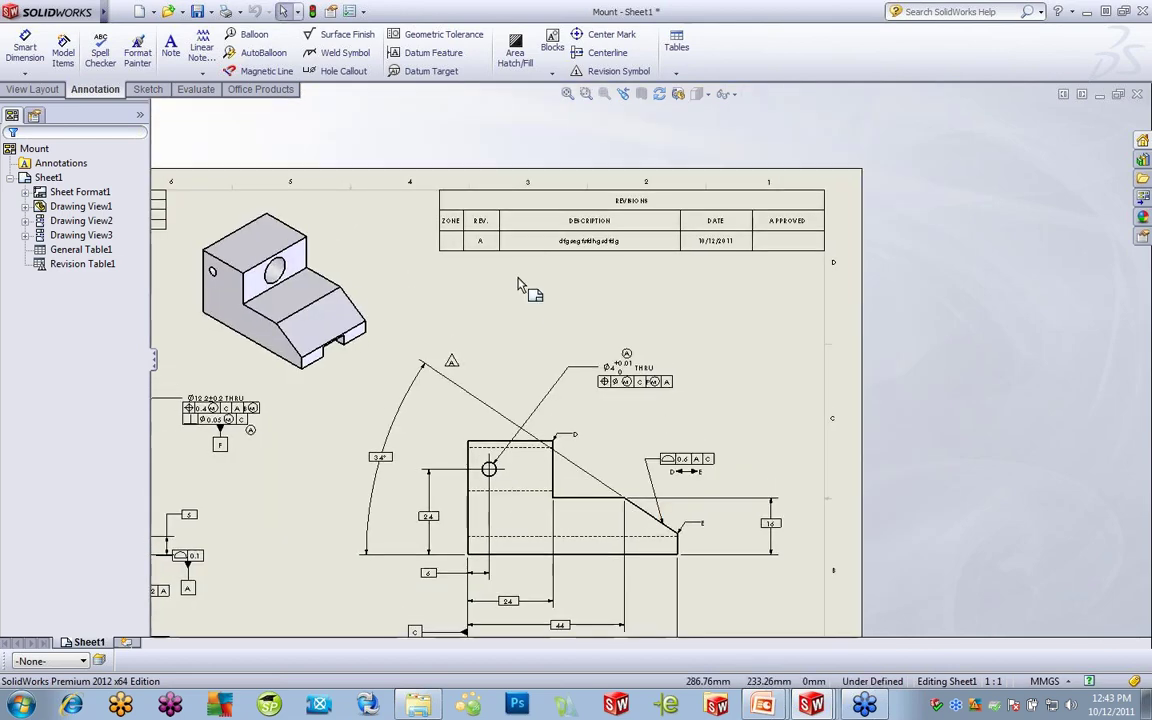
{"action": "right_click", "coordinate": [488, 246]}
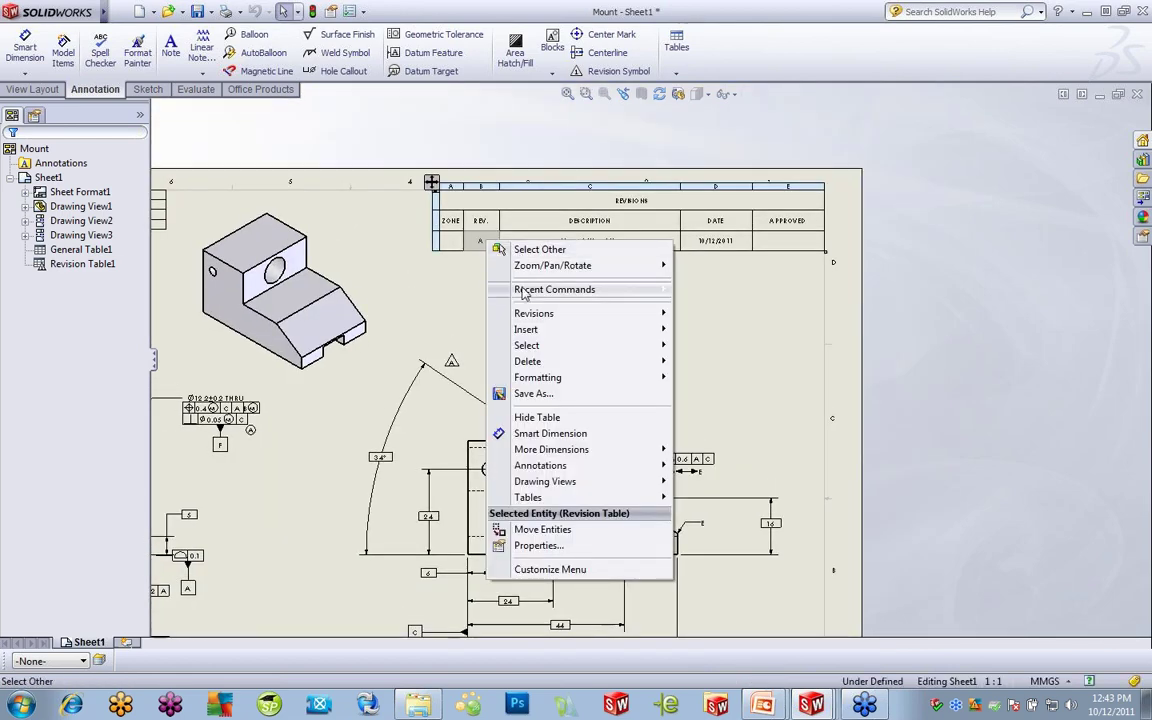
{"action": "mouse_move", "coordinate": [648, 300]}
{"action": "left_click", "coordinate": [722, 329]}
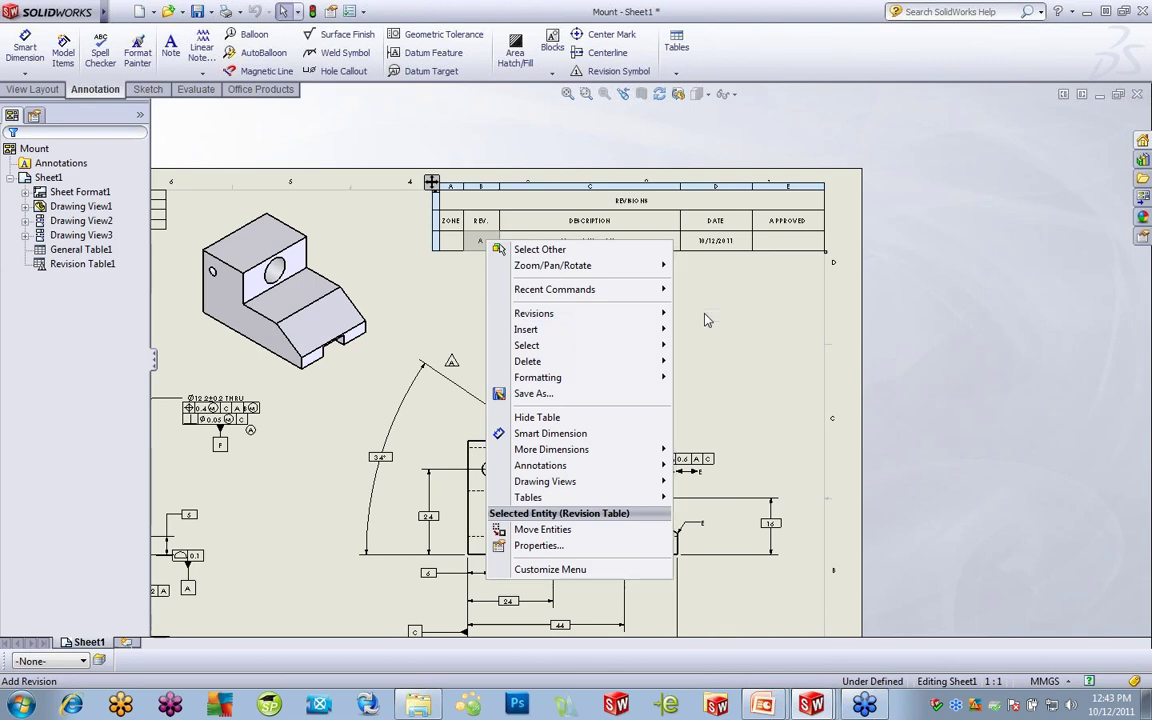
- Place triangular revision B symbols below the revision table and below the 16 dimension of the side view
{"action": "left_click", "coordinate": [684, 320]}
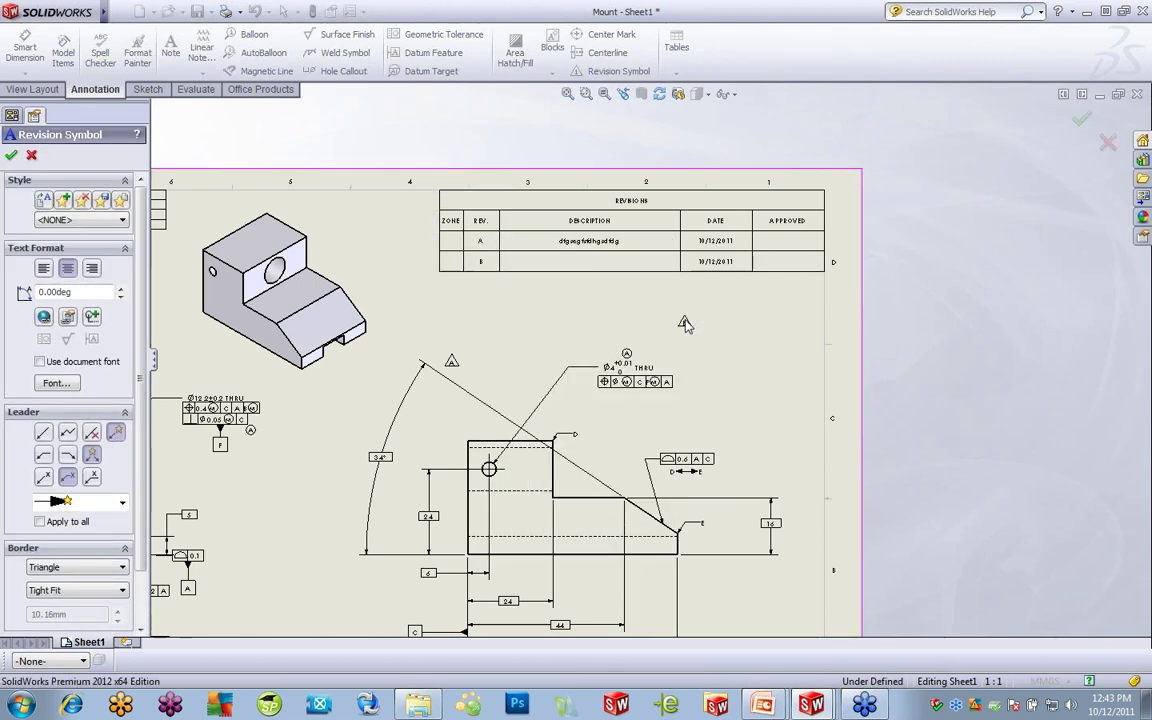
{"action": "middle_click_drag", "start_coordinate": [790, 552], "coordinate": [769, 362]}
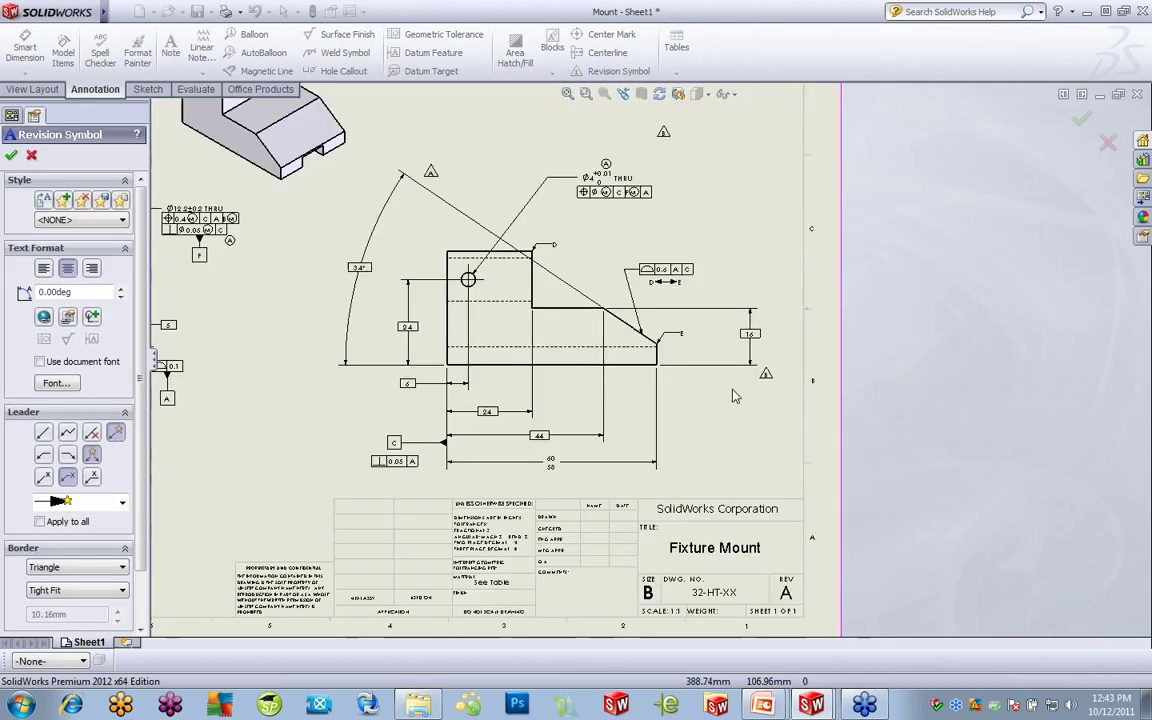
{"action": "left_click", "coordinate": [712, 382]}
{"action": "left_click", "coordinate": [181, 138]}
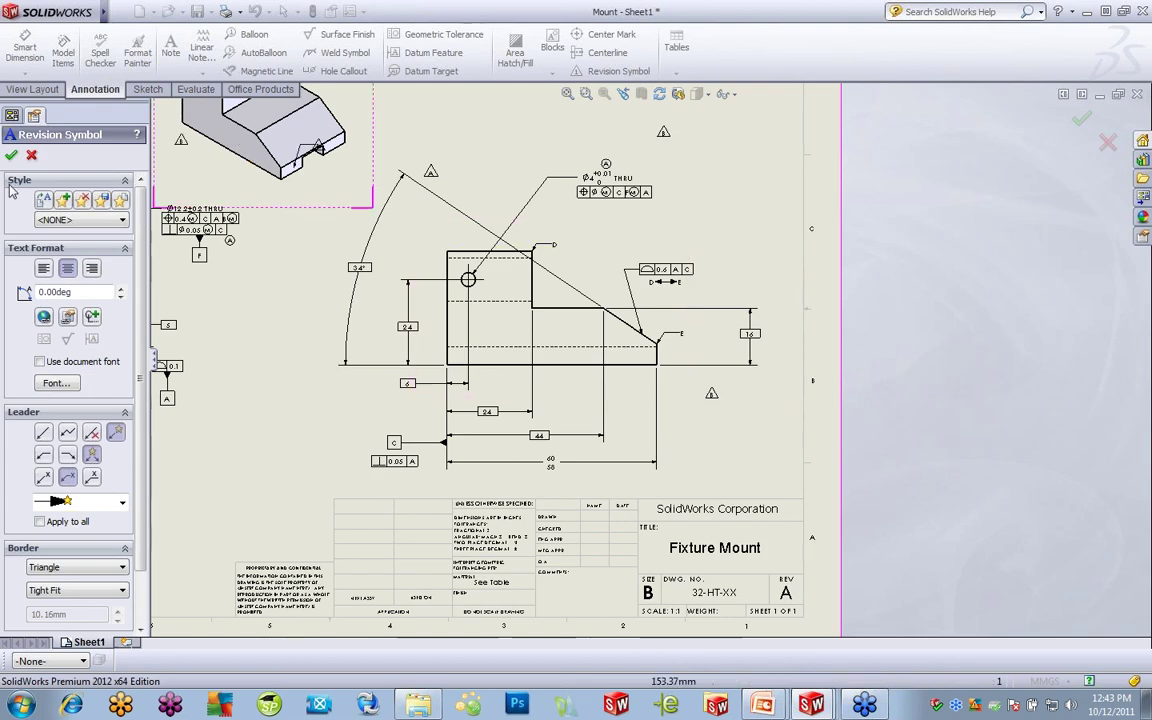
{"action": "left_click", "coordinate": [11, 155]}
- Rebuild the drawing so the title block's REV field advances to revision B
{"action": "middle_click_drag", "start_coordinate": [683, 483], "coordinate": [607, 183]}
{"action": "scroll", "coordinate": [681, 391], "scroll_direction": "down", "scroll_amount": 5}
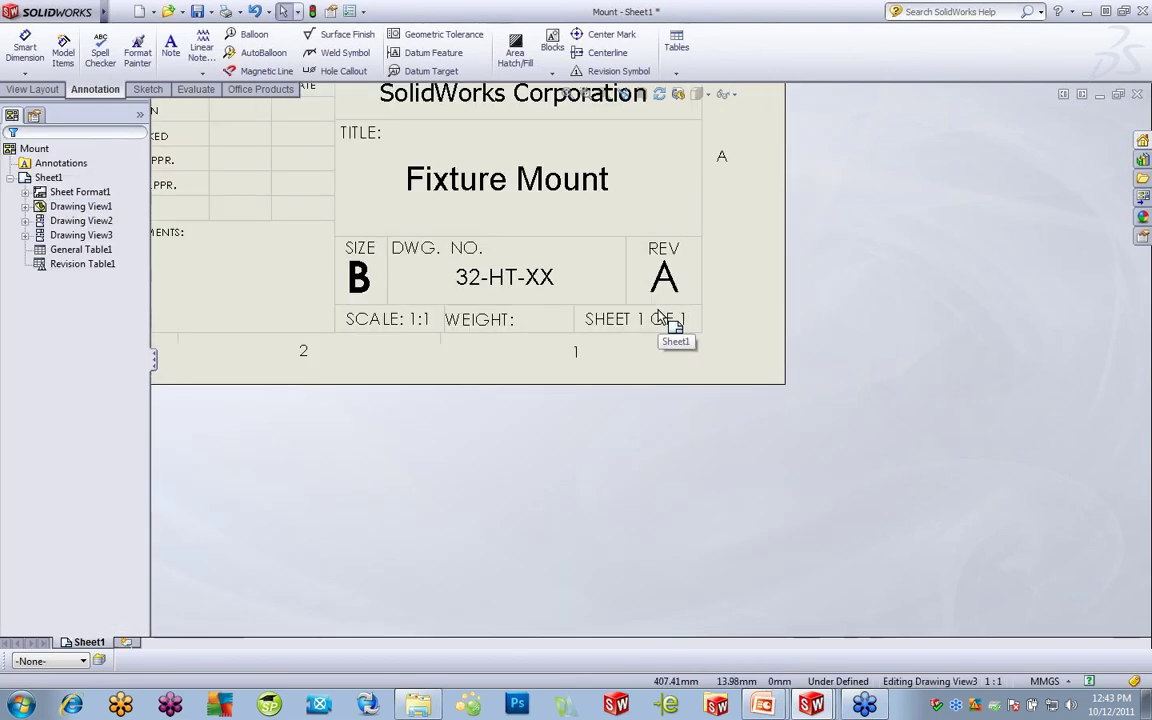
{"action": "key", "text": "ctrl+b"}
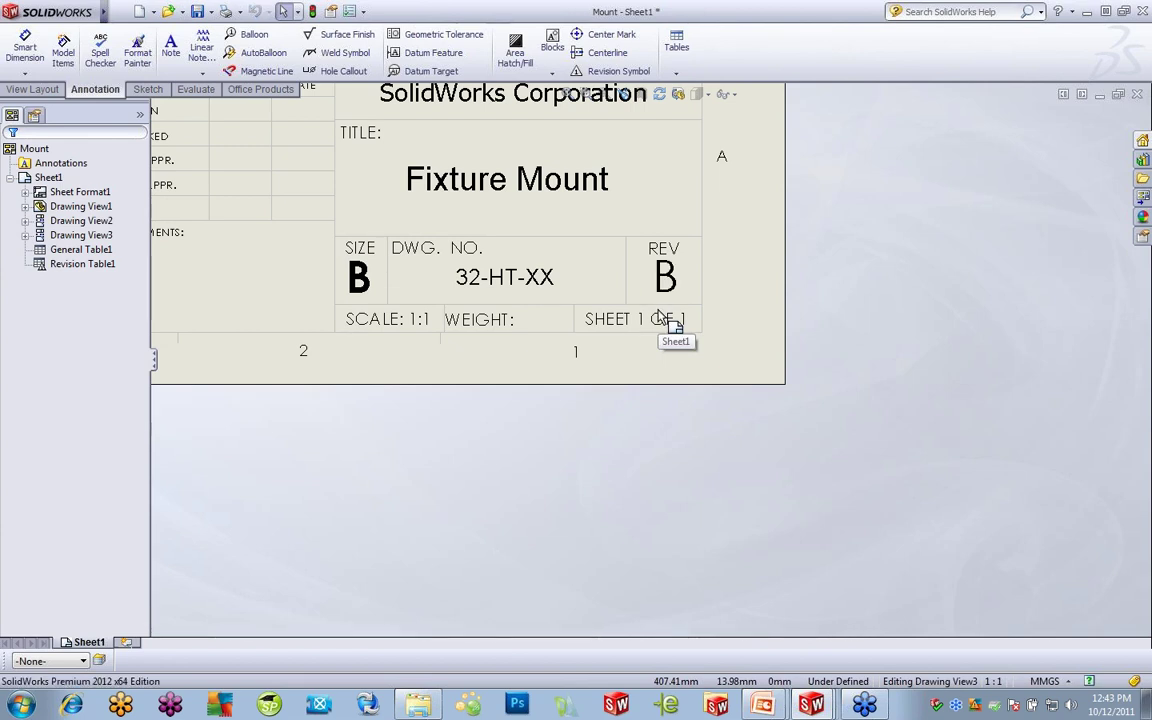
- Open the revision table's properties and examine its symbol shape and automatic symbol options
{"action": "scroll", "coordinate": [612, 239], "scroll_direction": "up", "scroll_amount": 2}
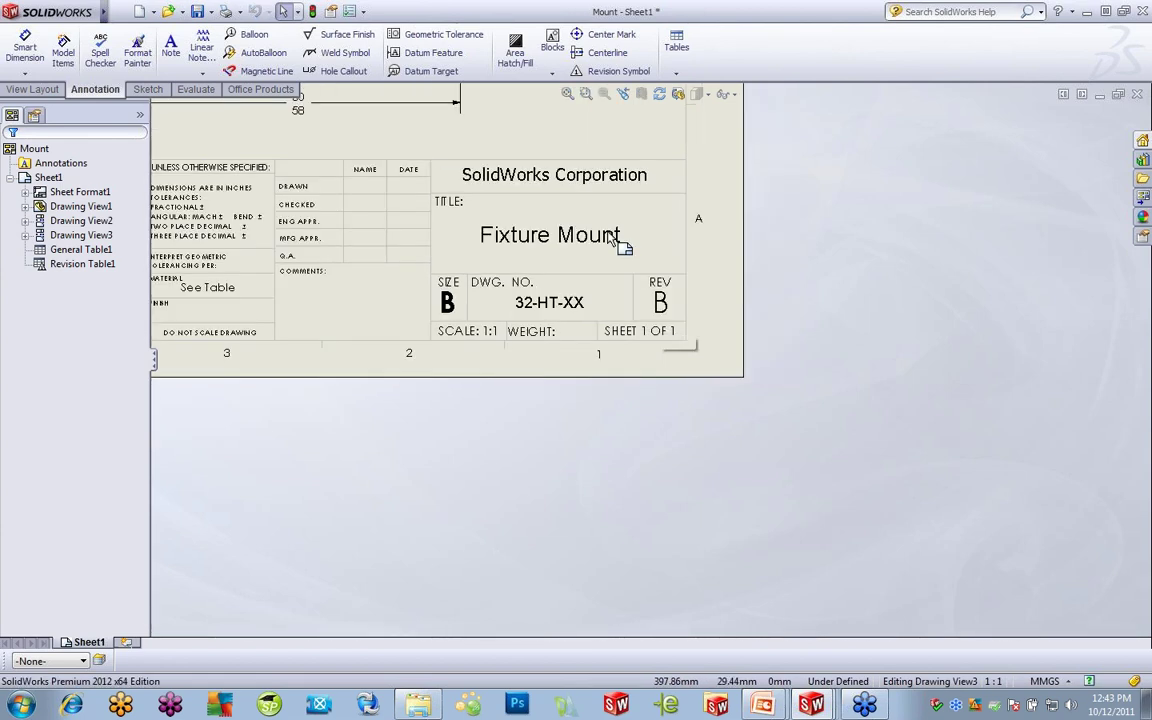
{"action": "scroll", "coordinate": [612, 239], "scroll_direction": "up", "scroll_amount": 5}
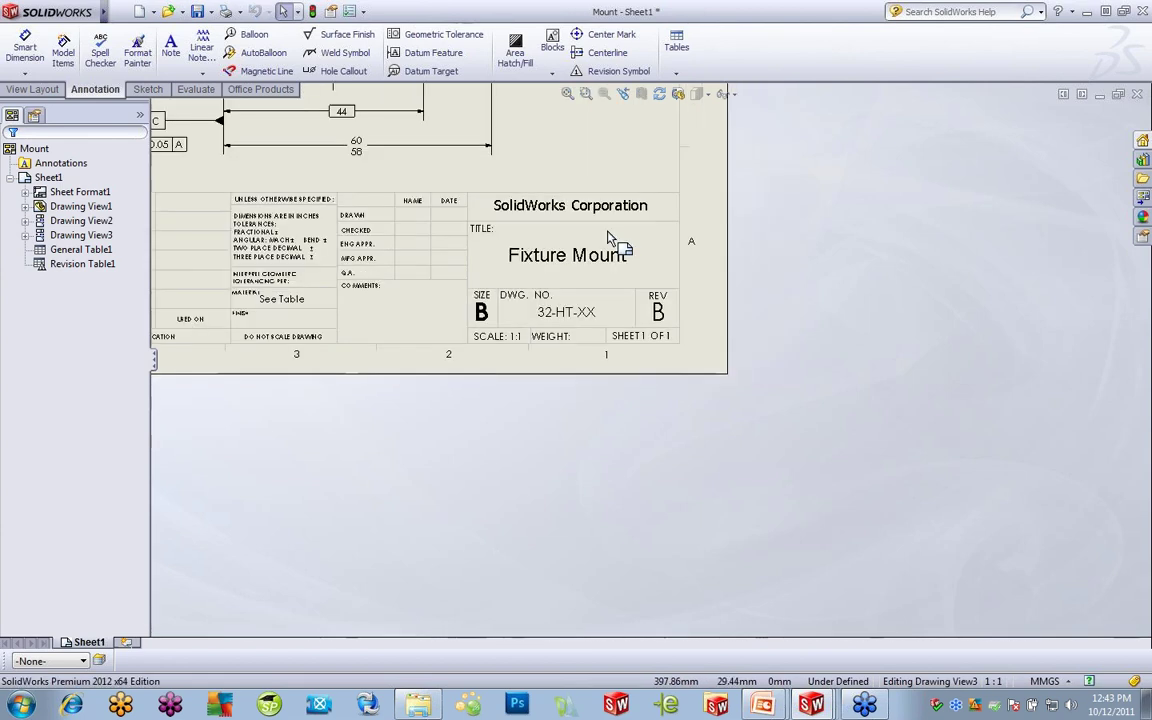
{"action": "key", "text": "f"}
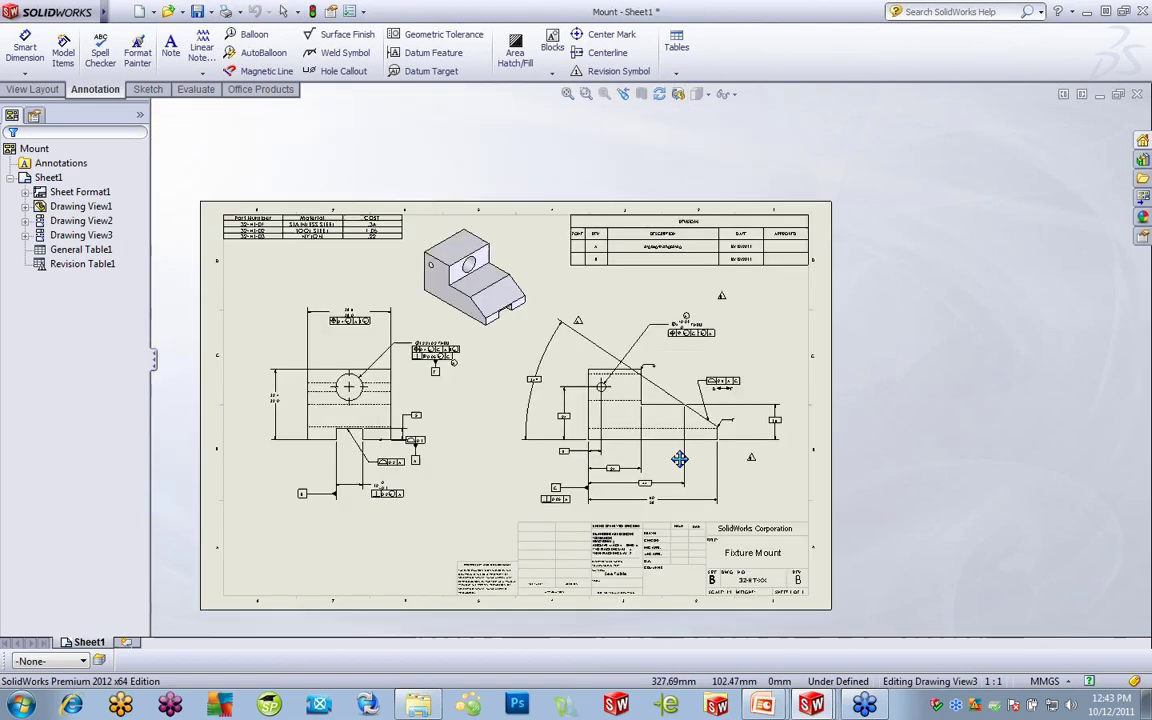
{"action": "scroll", "coordinate": [663, 249], "scroll_direction": "down", "scroll_amount": 6}
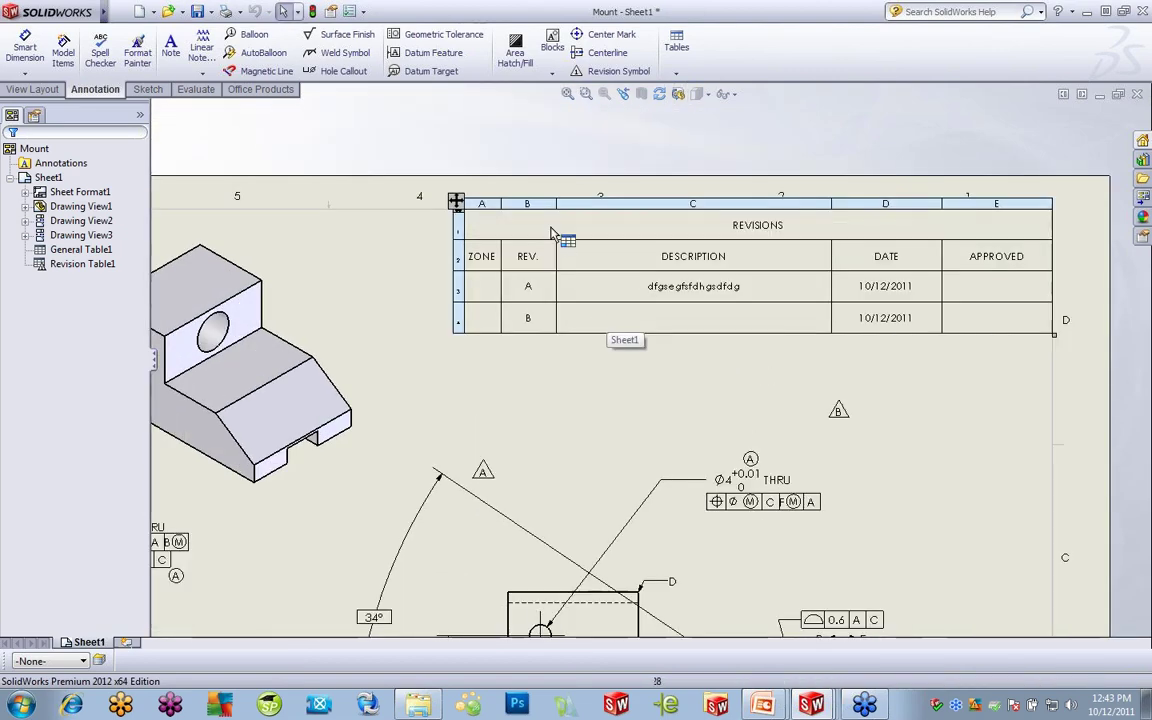
{"action": "right_click", "coordinate": [625, 238]}
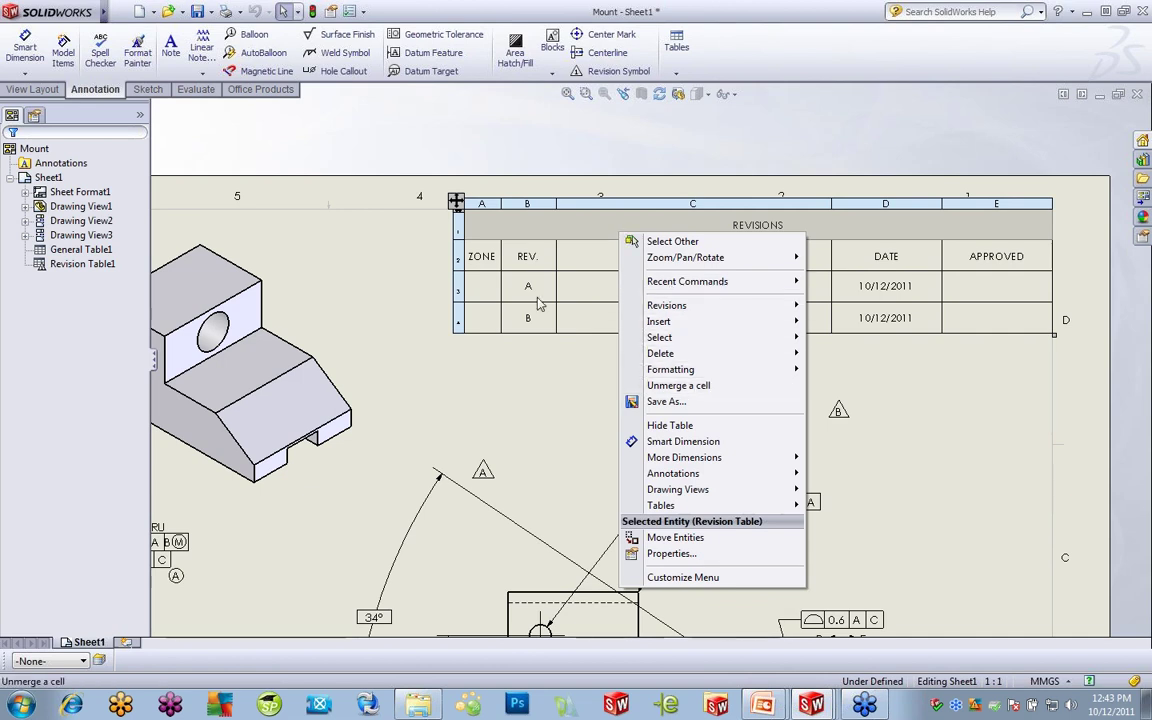
{"action": "left_click", "coordinate": [455, 200]}
{"action": "left_click", "coordinate": [455, 200]}
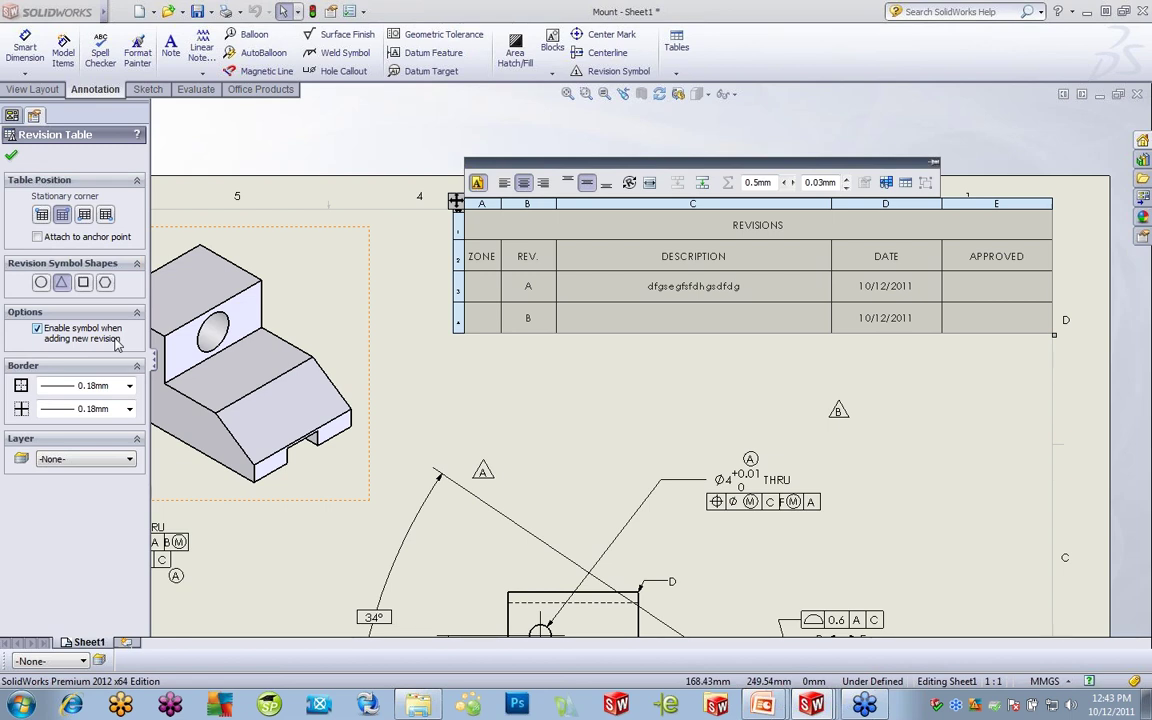
{"action": "left_click", "coordinate": [13, 153]}
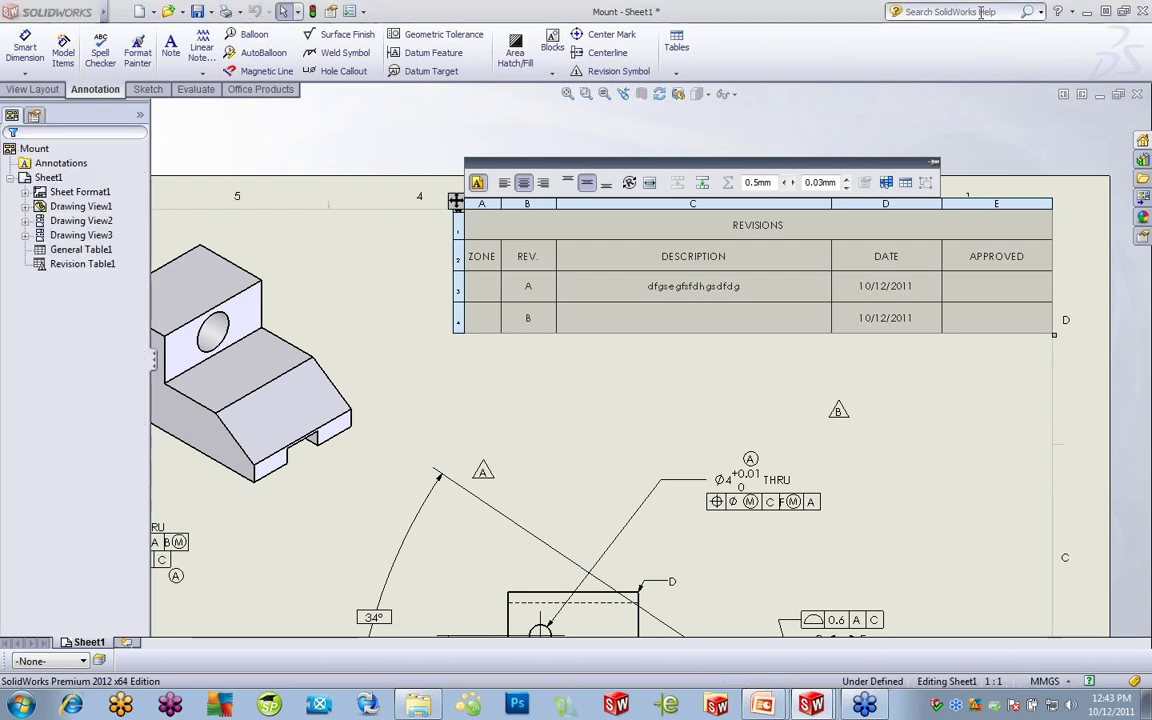
- Close the Mount drawing without saving its changes
{"action": "left_click", "coordinate": [1137, 94]}
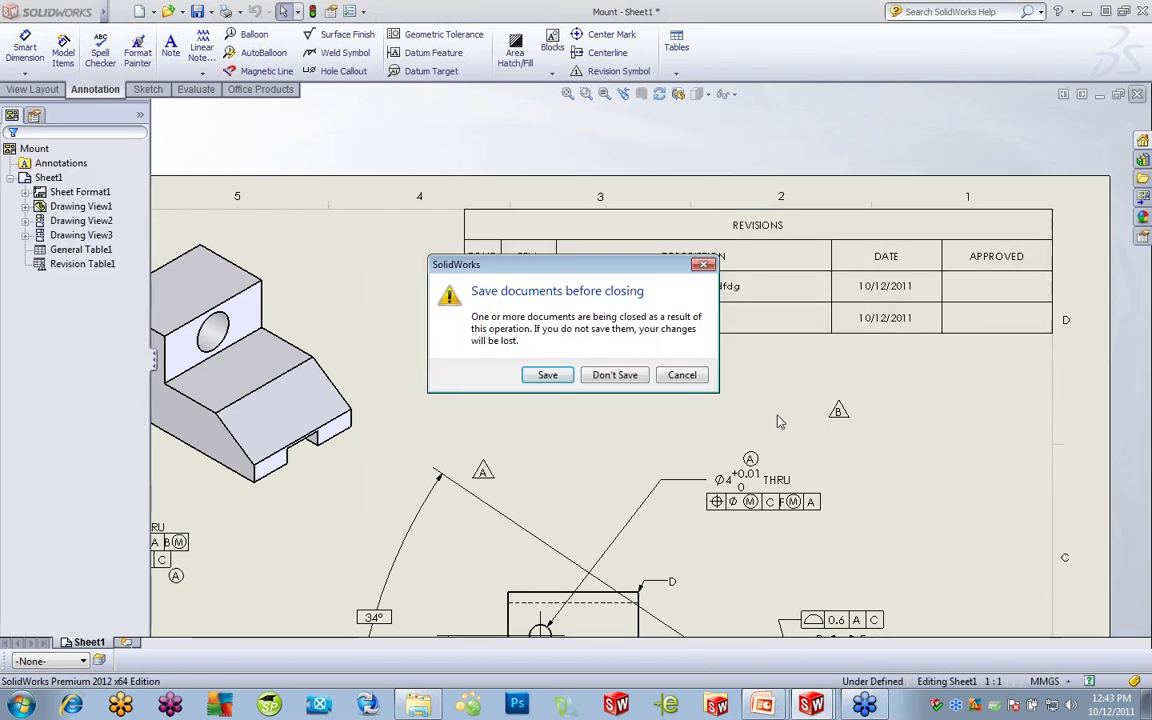
{"action": "left_click", "coordinate": [612, 375]}
- Switch to the PowerPoint slide show and advance to the Weldment Cut List Tables slide
{"action": "mouse_move", "coordinate": [763, 705]}
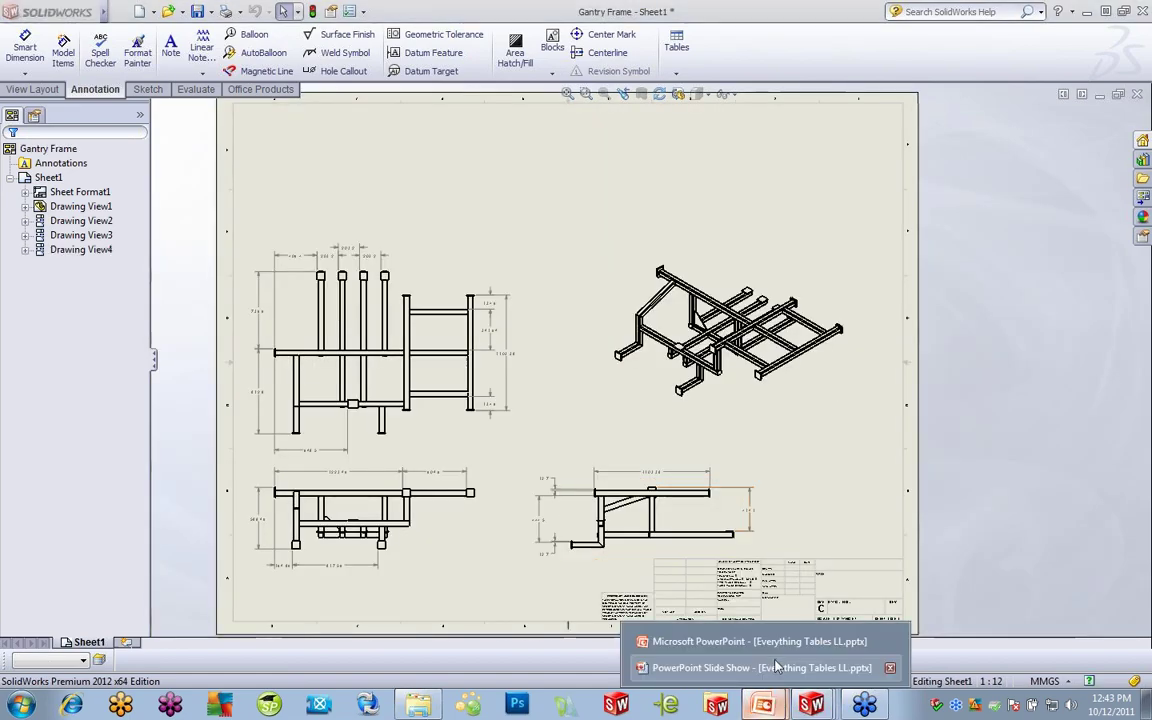
{"action": "left_click", "coordinate": [778, 663]}
{"action": "left_click", "coordinate": [731, 524]}
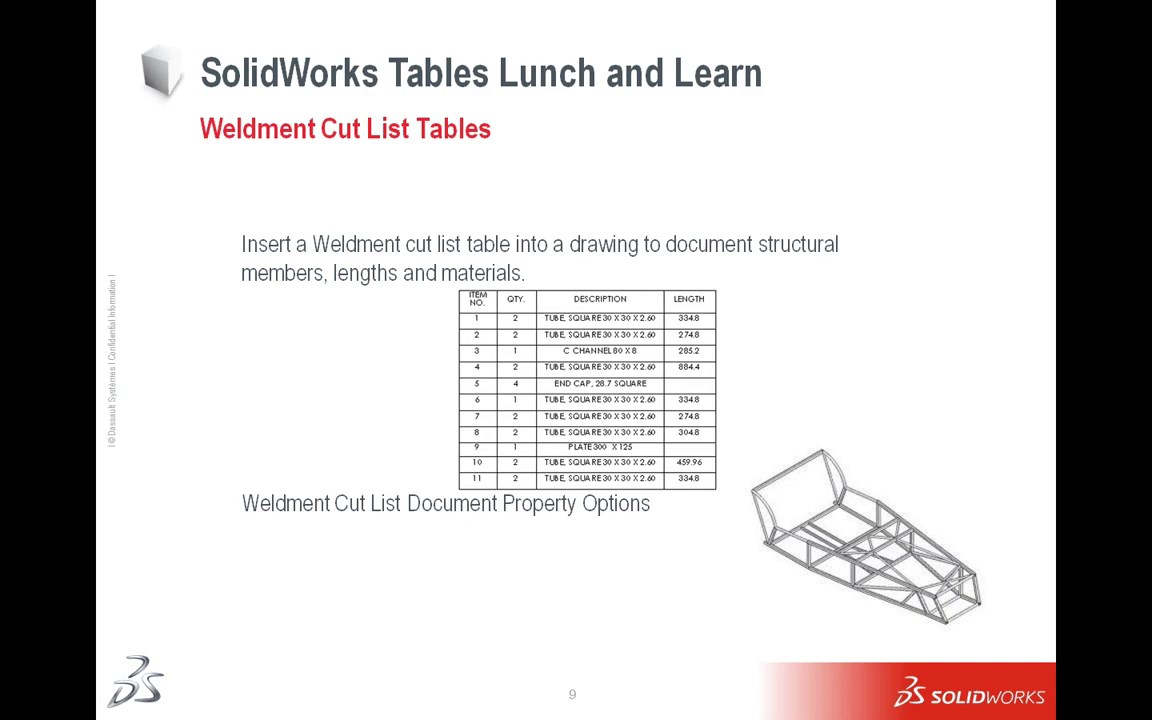
- Switch to SolidWorks, open the gantry frame part from the isometric drawing view and examine its weld beads
{"action": "key", "text": "alt+Tab"}
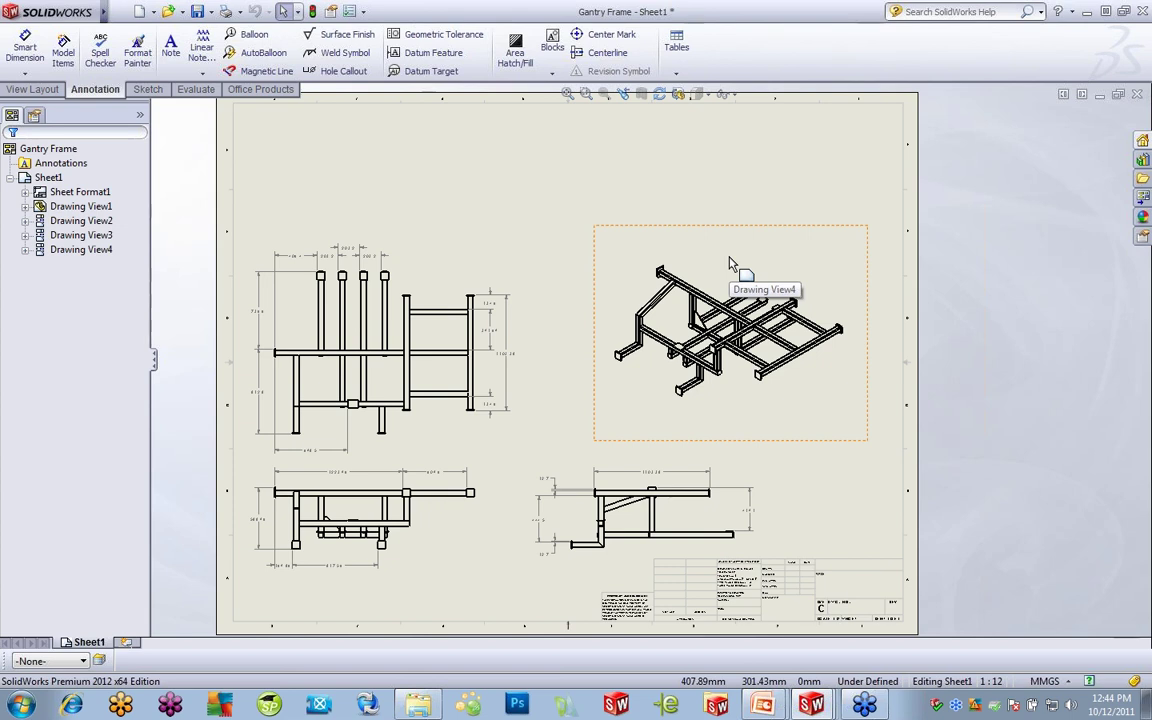
{"action": "left_click", "coordinate": [679, 263]}
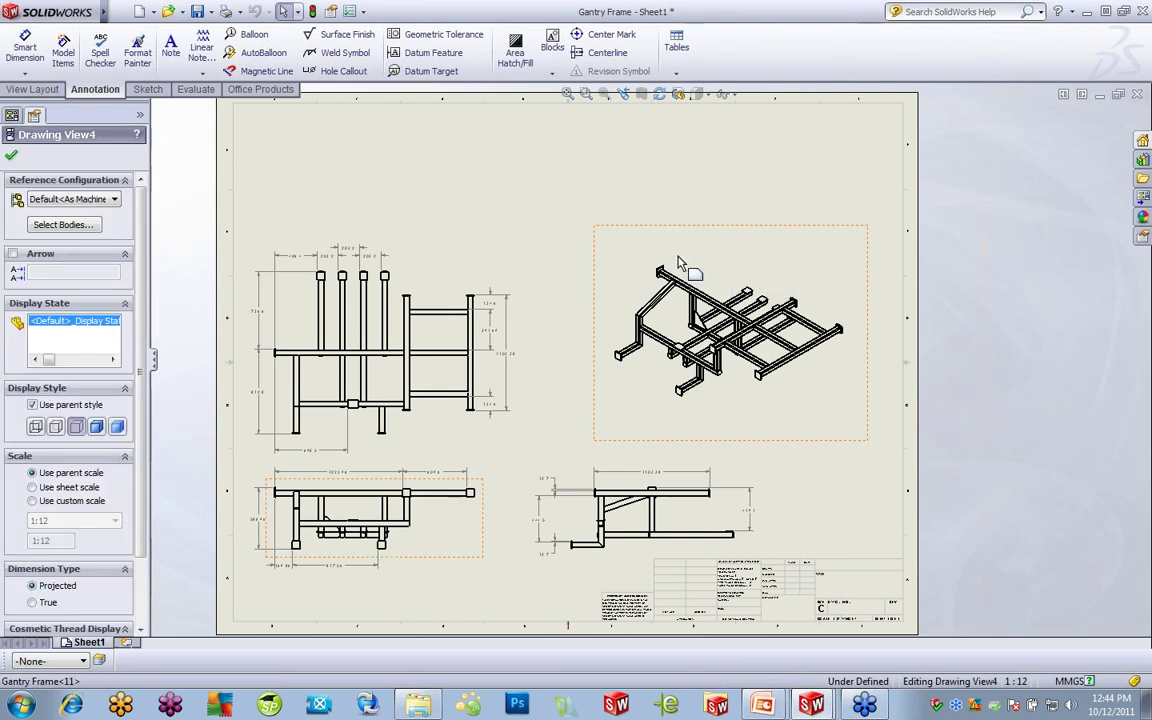
{"action": "right_click", "coordinate": [679, 263]}
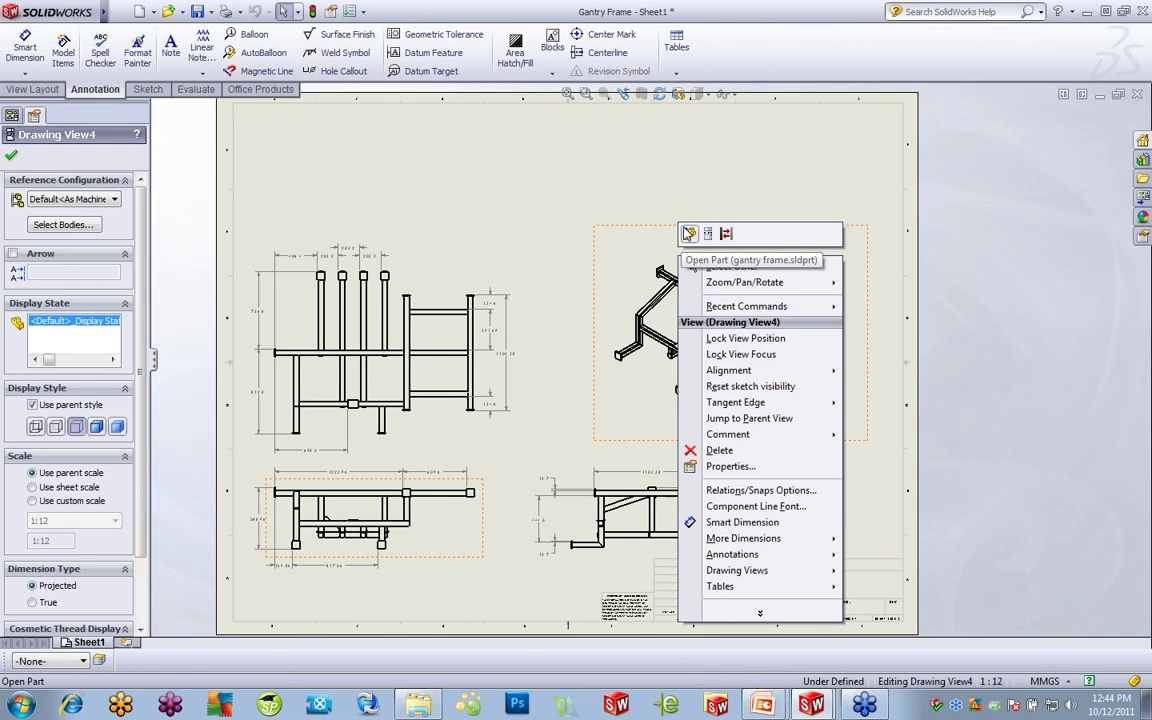
{"action": "left_click", "coordinate": [689, 234]}
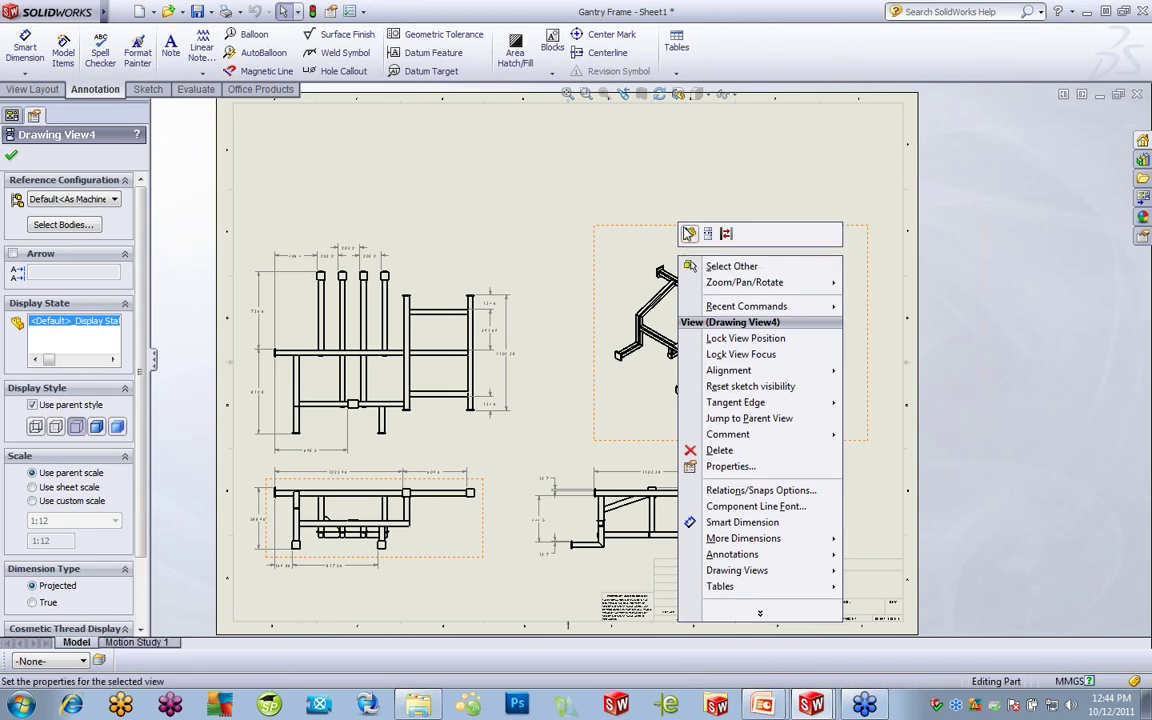
{"action": "scroll", "coordinate": [670, 330], "scroll_direction": "down", "scroll_amount": 3}
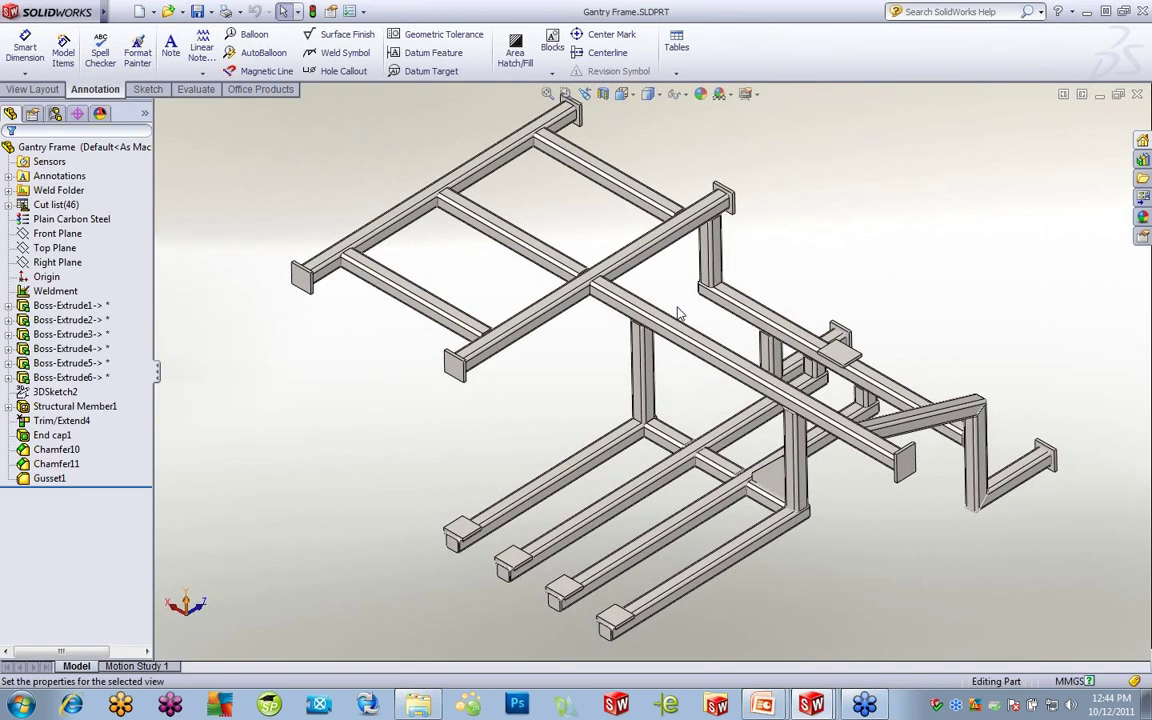
{"action": "middle_click_drag", "start_coordinate": [699, 512], "coordinate": [700, 450]}
{"action": "scroll", "coordinate": [700, 450], "scroll_direction": "down", "scroll_amount": 10}
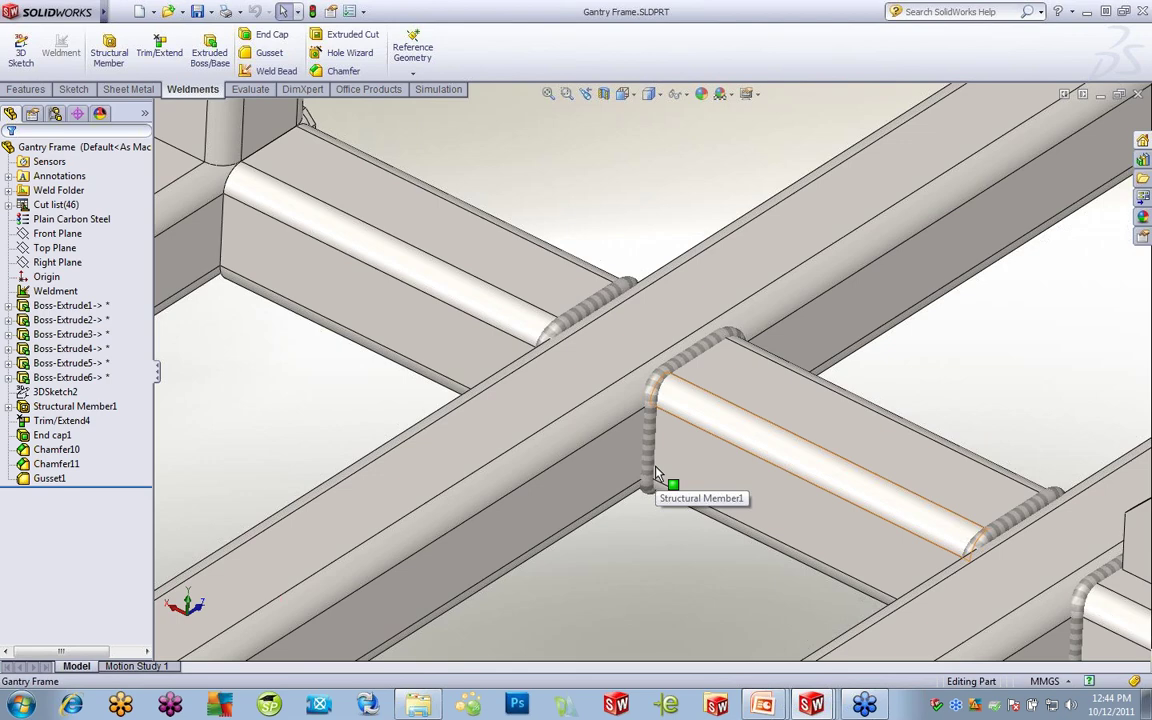
- Expand the gantry frame part's cut list and examine the bodies in Cut-List-Item19, Cut-List-Item1, Cut-List-Item2 and the whole list
{"action": "scroll", "coordinate": [665, 485], "scroll_direction": "up", "scroll_amount": 8}
{"action": "scroll", "coordinate": [655, 484], "scroll_direction": "up", "scroll_amount": 10}
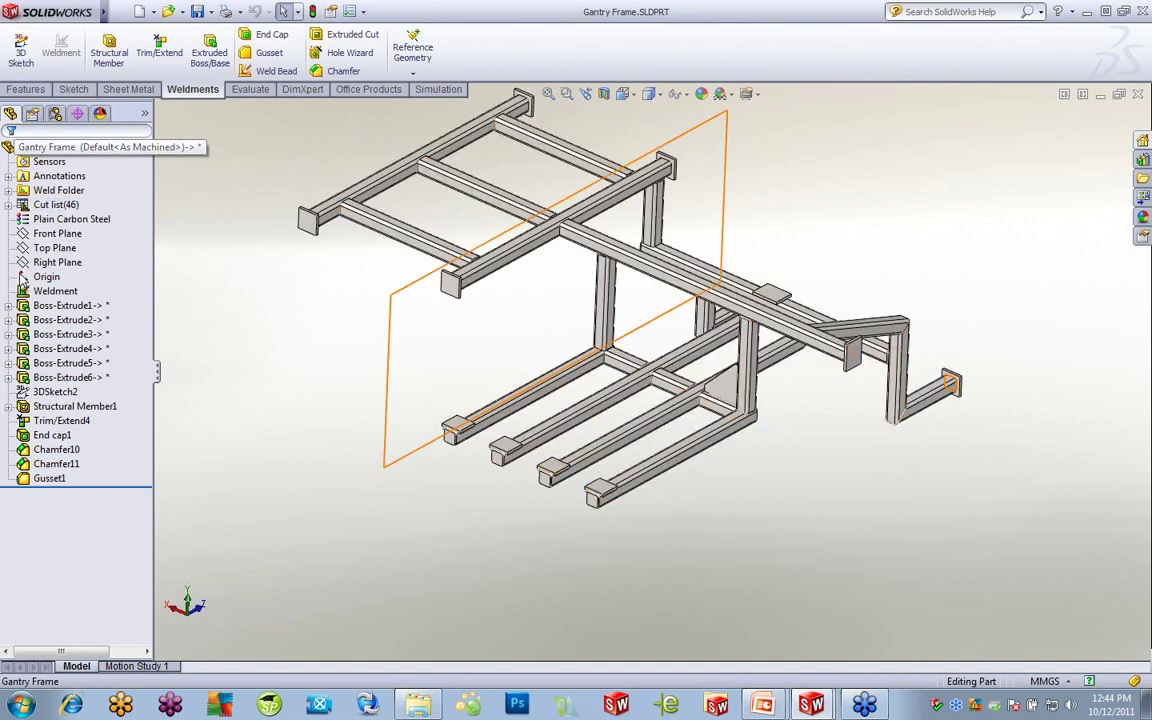
{"action": "left_click", "coordinate": [9, 204]}
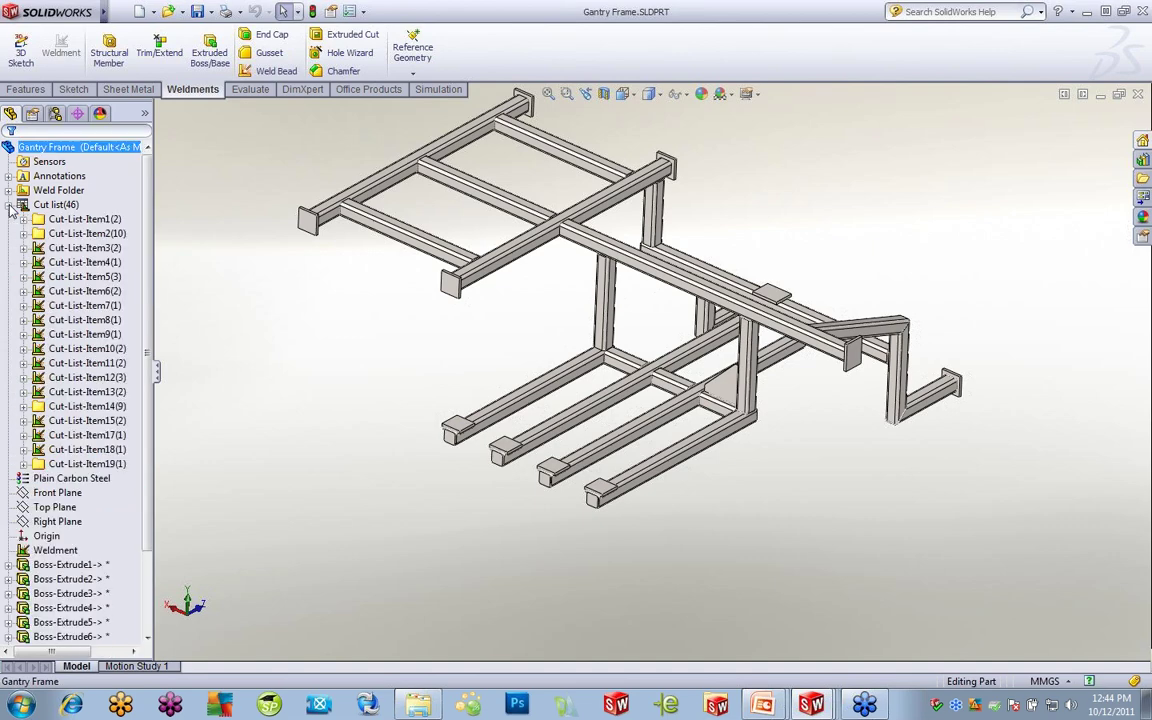
{"action": "left_click", "coordinate": [60, 465]}
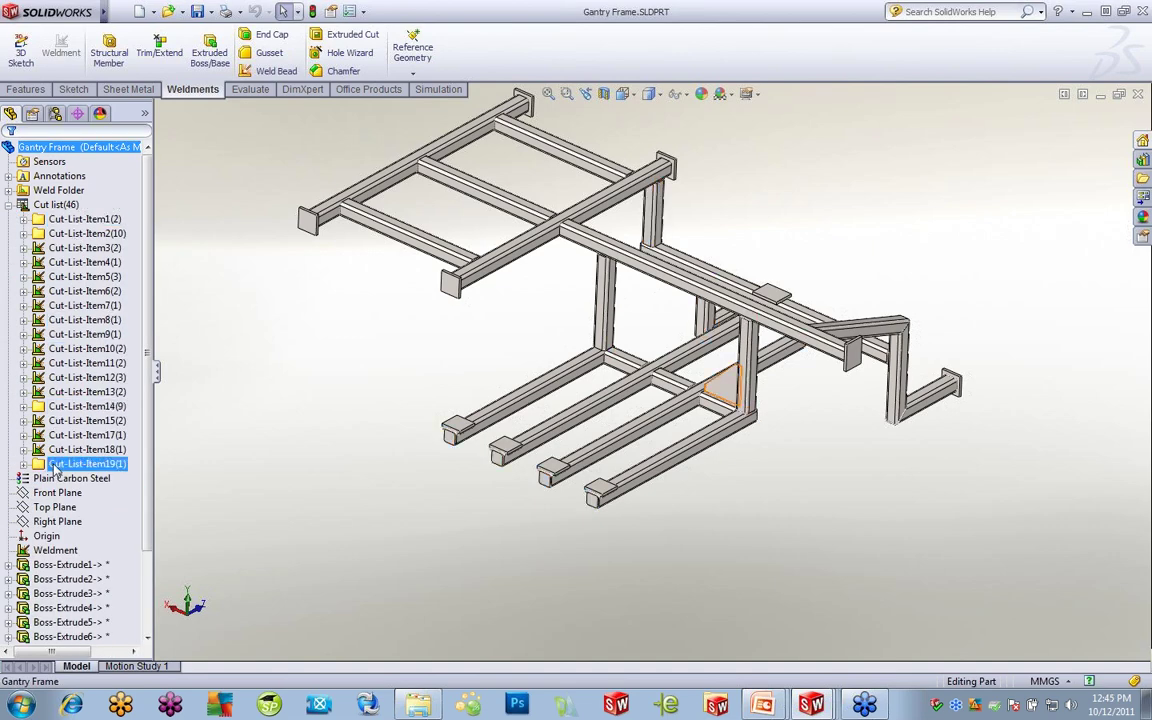
{"action": "left_click", "coordinate": [85, 220]}
{"action": "left_click", "coordinate": [100, 235]}
{"action": "left_click", "coordinate": [103, 222]}
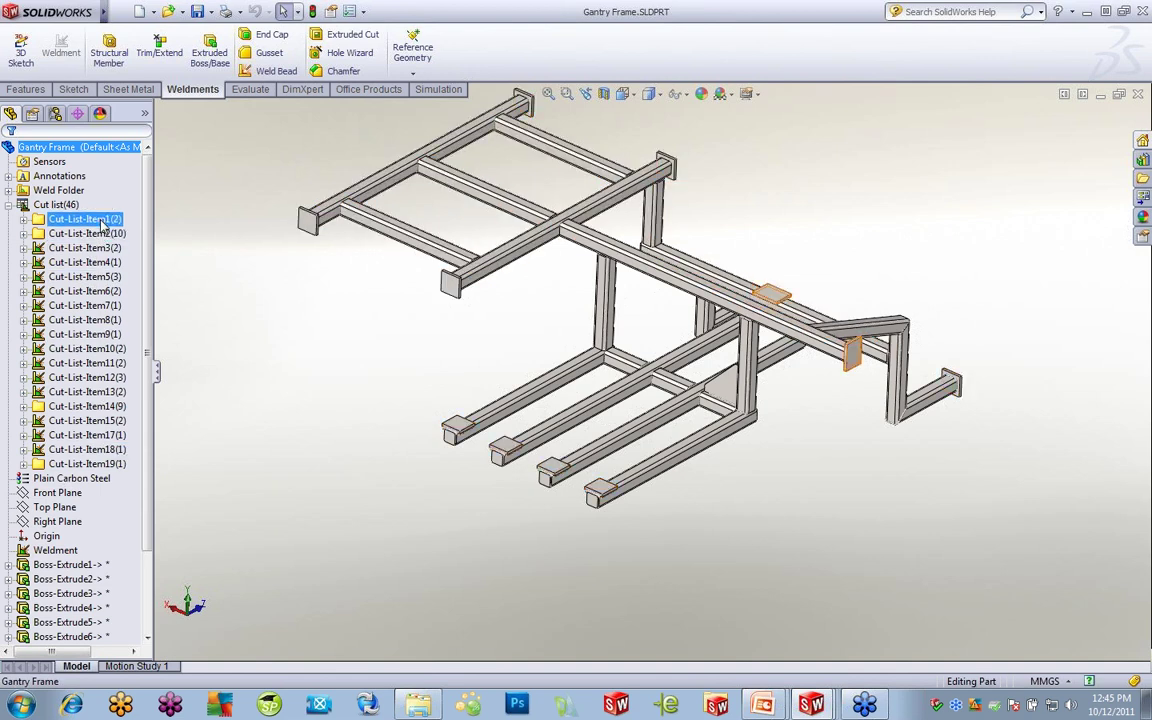
{"action": "key", "text": "Escape"}
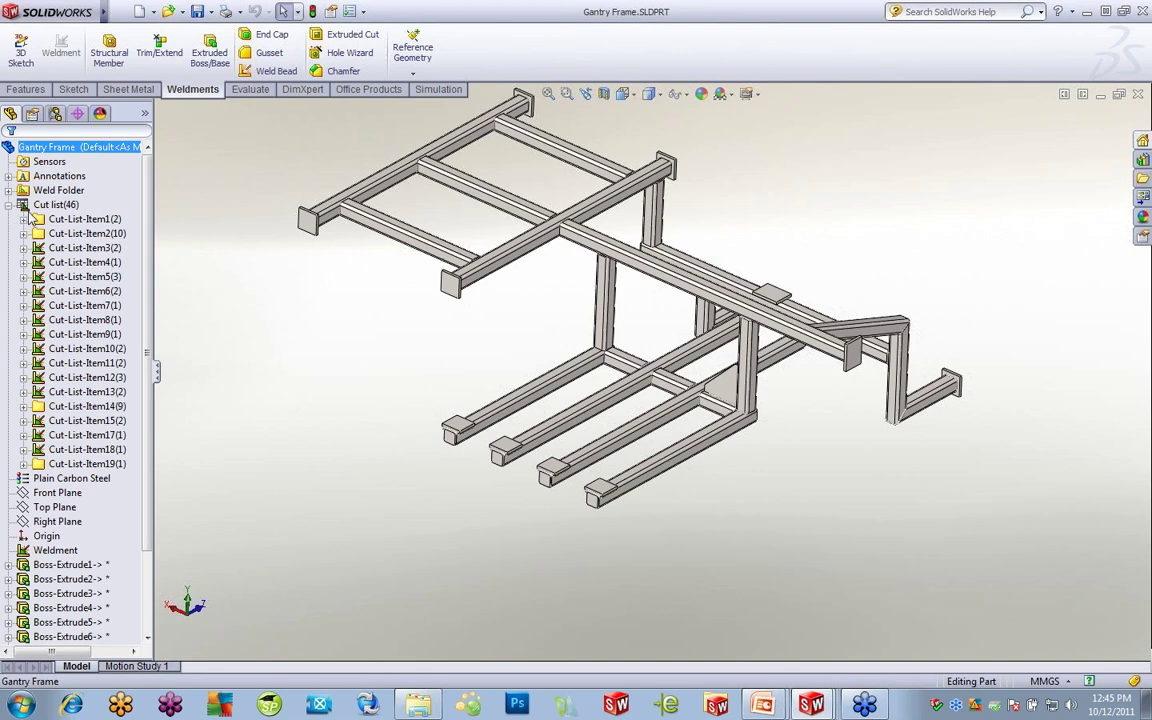
{"action": "left_click", "coordinate": [26, 204]}
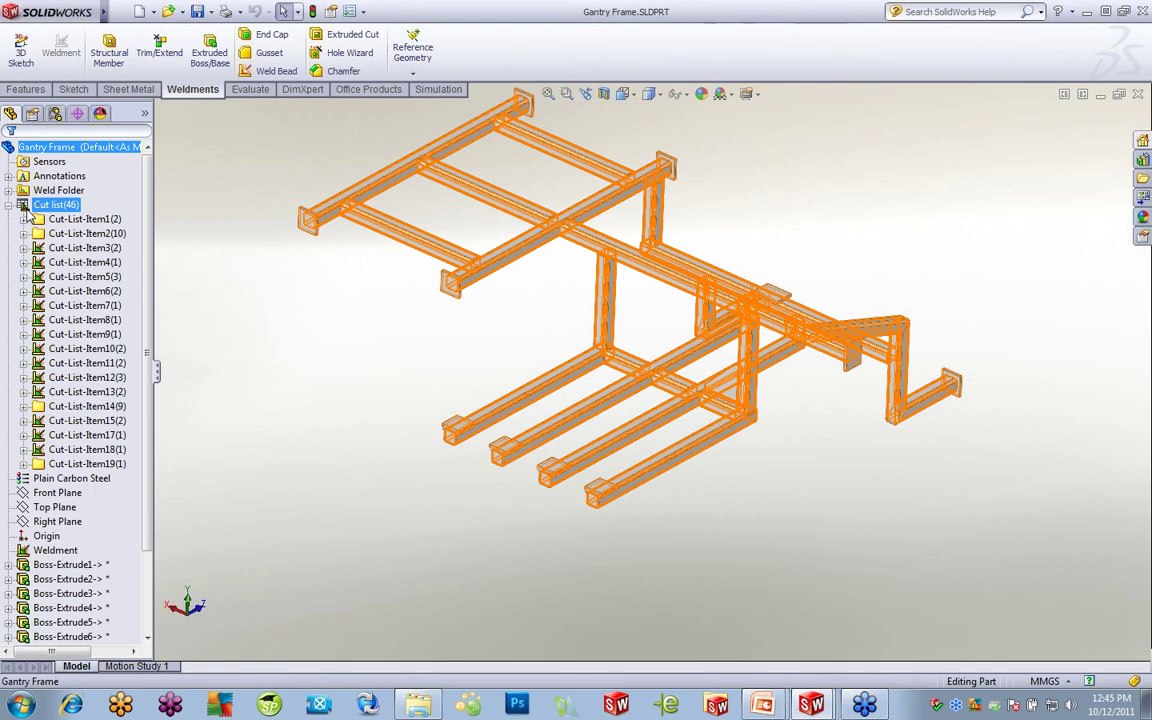
{"action": "left_click", "coordinate": [221, 298]}
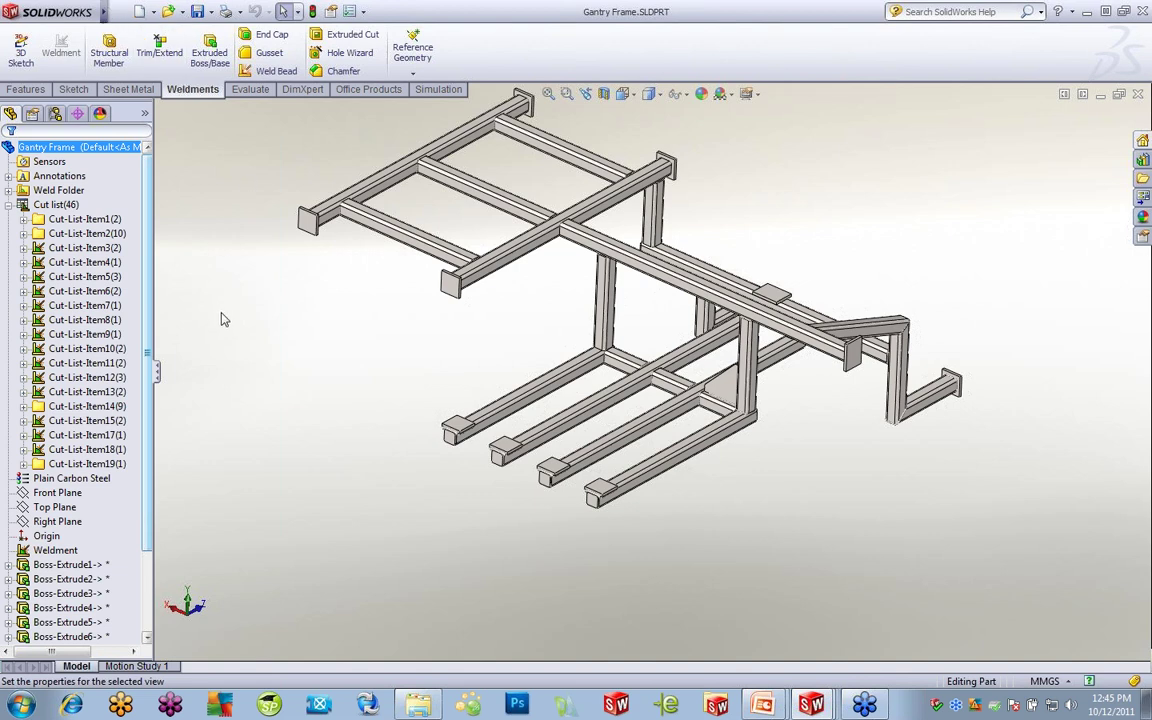
- Return to the Gantry Frame drawing and start inserting a weldment cut list table on Sheet1
{"action": "key", "text": "ctrl+Tab"}
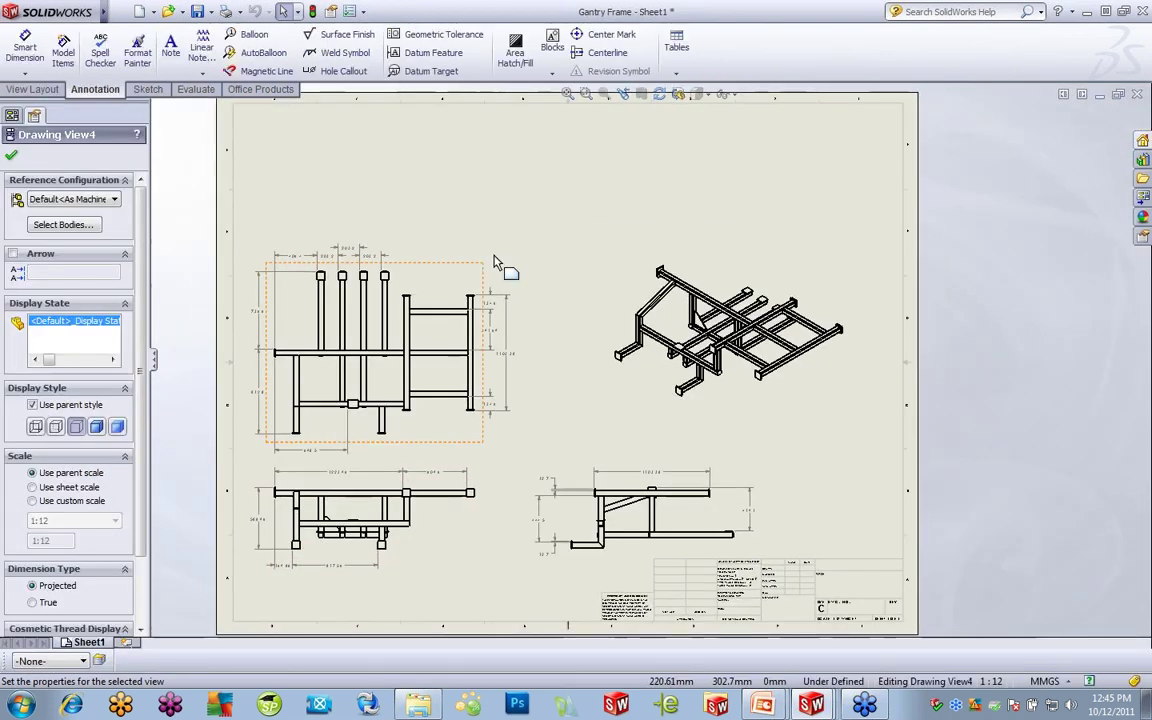
{"action": "left_click", "coordinate": [514, 246]}
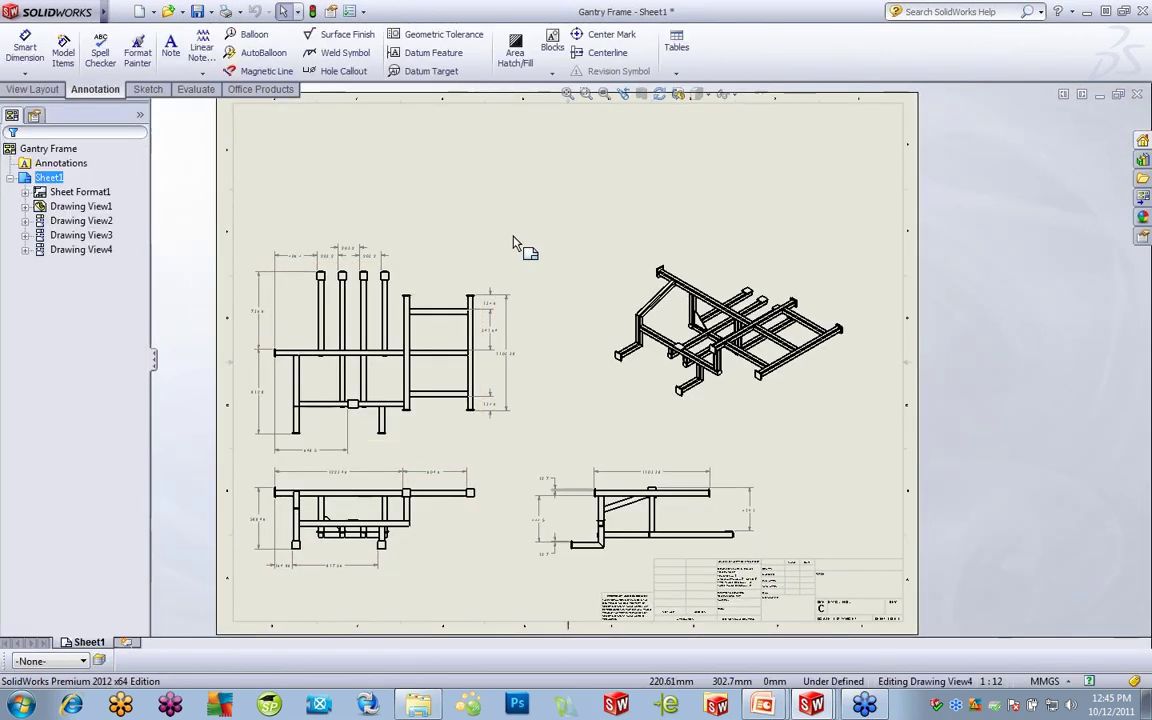
{"action": "key", "text": "s"}
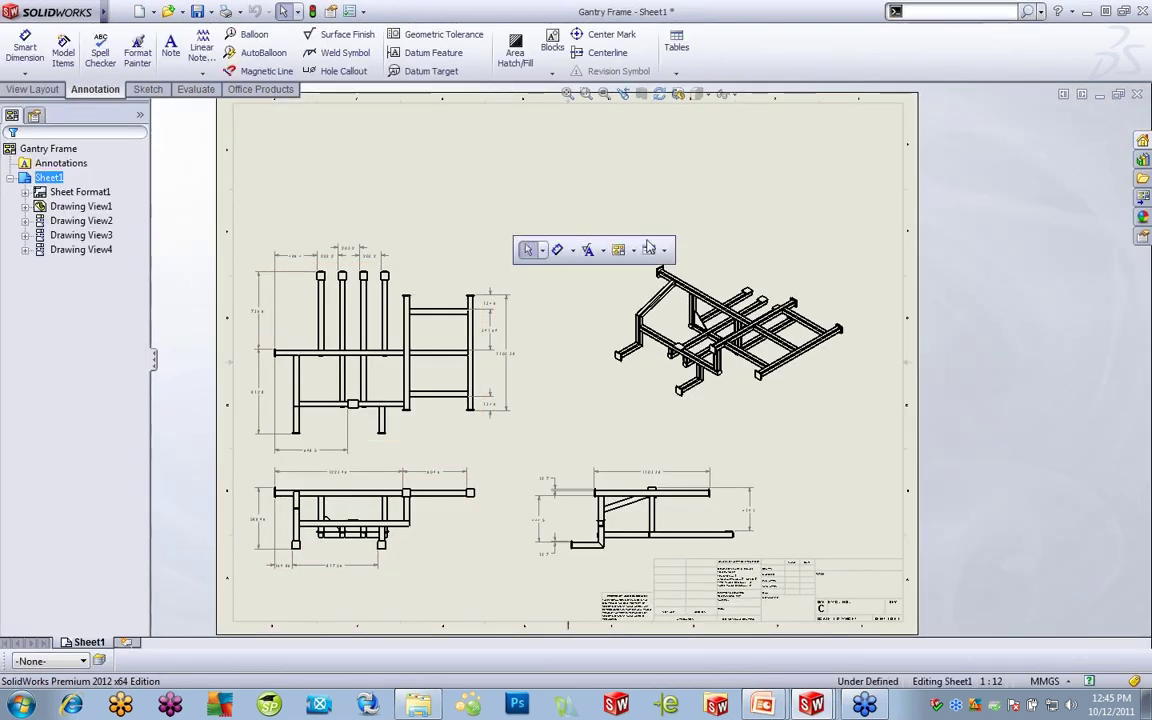
{"action": "left_click", "coordinate": [662, 250]}
{"action": "left_click", "coordinate": [682, 333]}
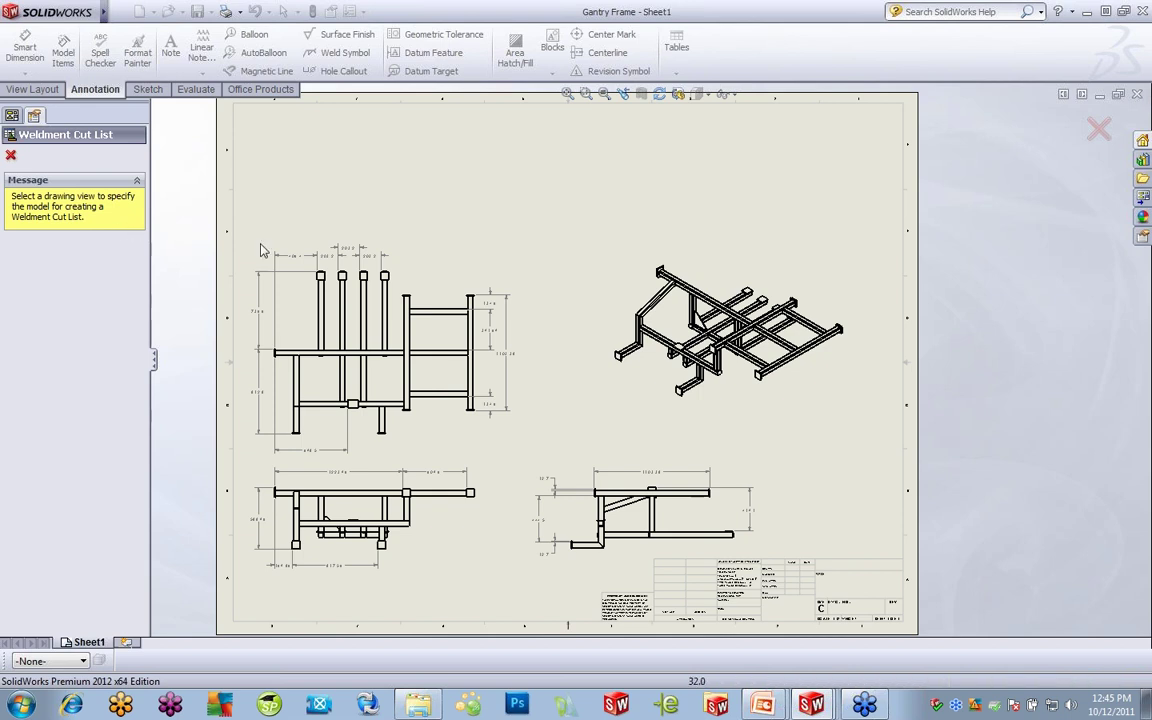
- Insert a weldment cut list for the sheet's upper-left drawing view using Default<As Welded>, keeping missing items with strikeout, and place it above that view
{"action": "left_click", "coordinate": [435, 272]}
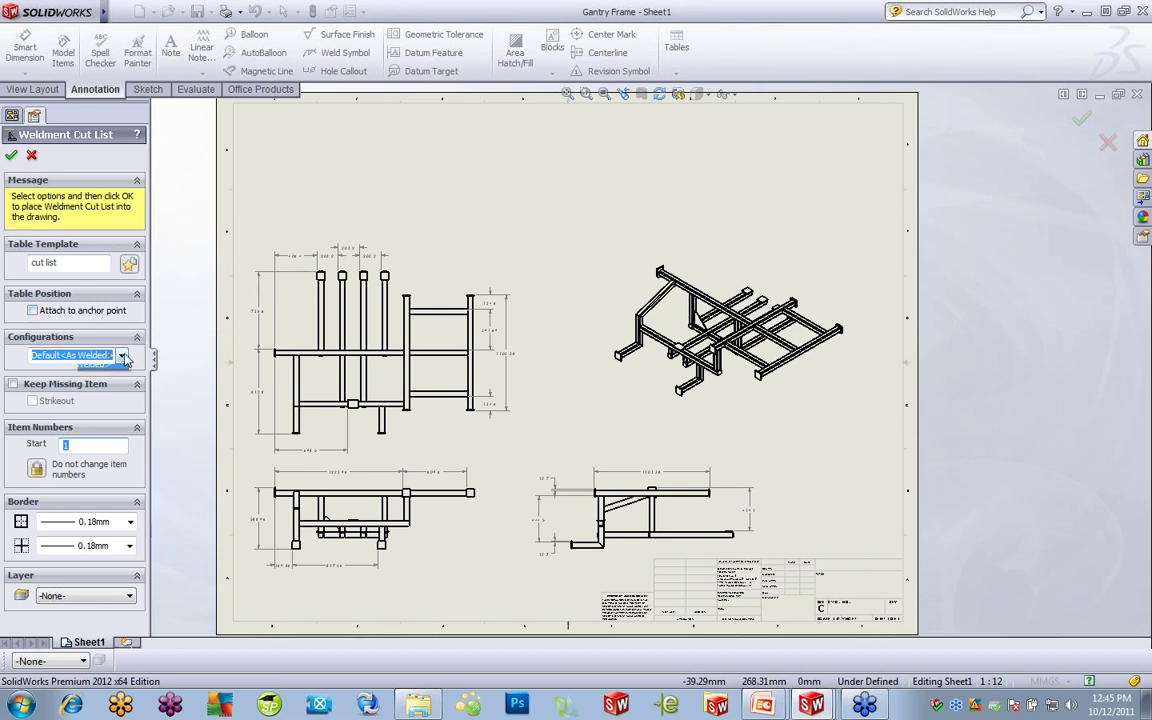
{"action": "left_click", "coordinate": [121, 356]}
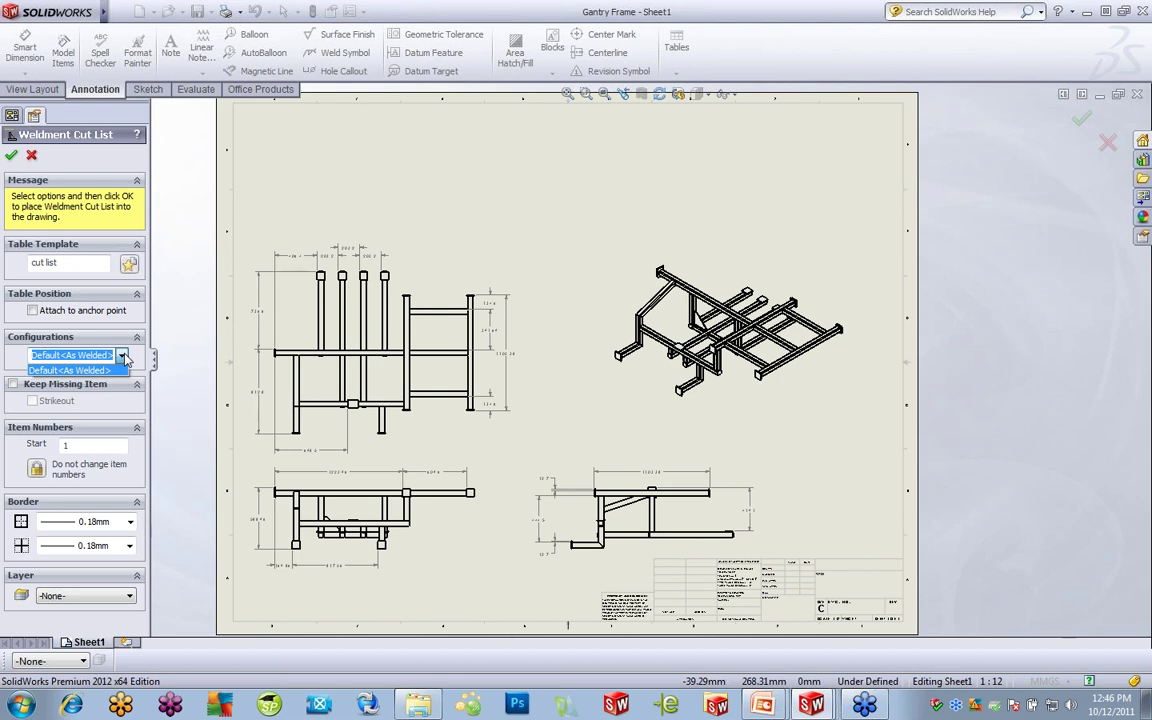
{"action": "left_click", "coordinate": [122, 357]}
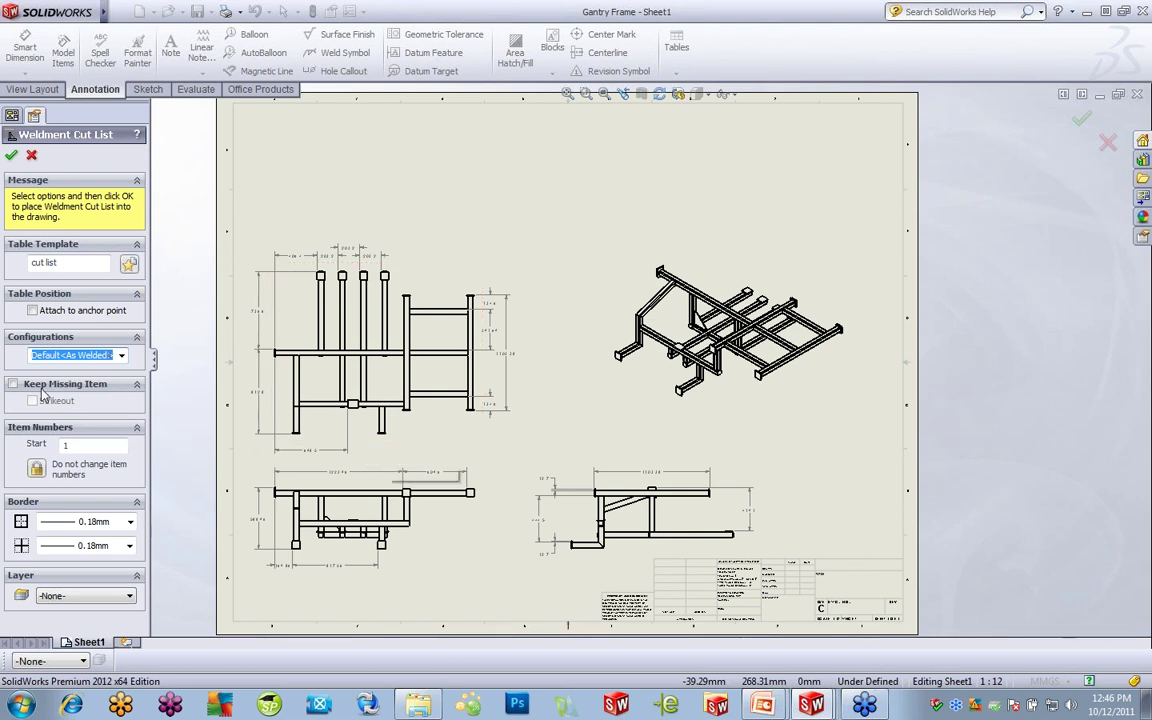
{"action": "left_click", "coordinate": [12, 385]}
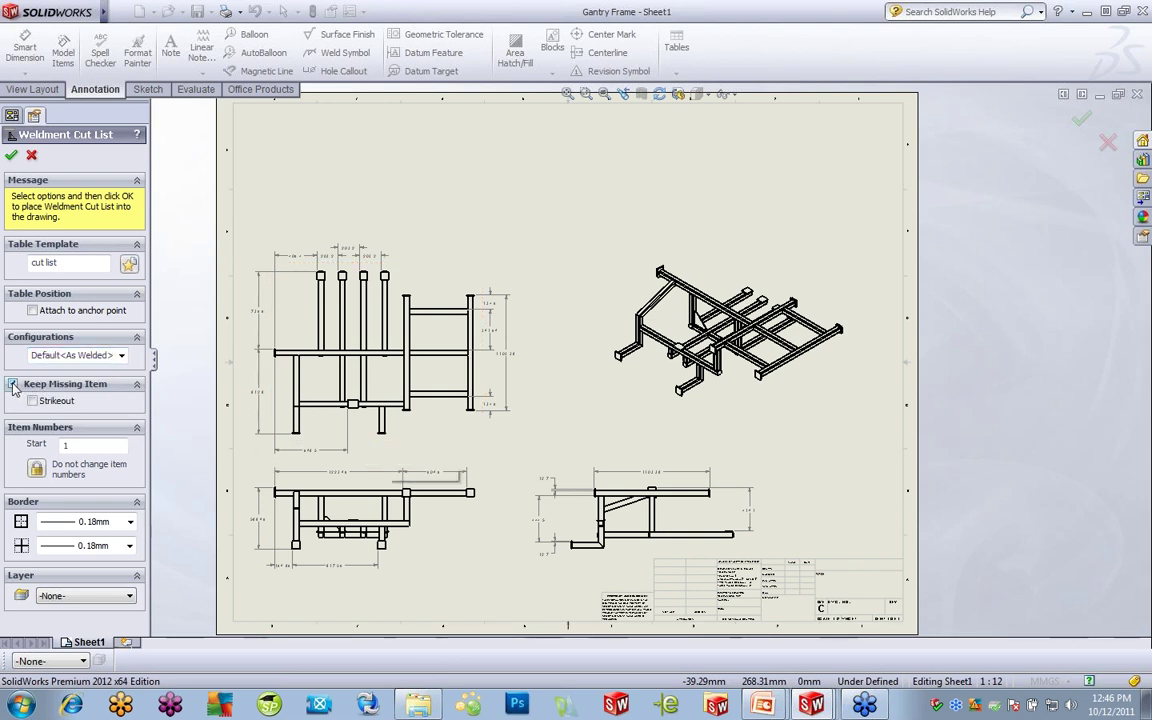
{"action": "left_click", "coordinate": [33, 401]}
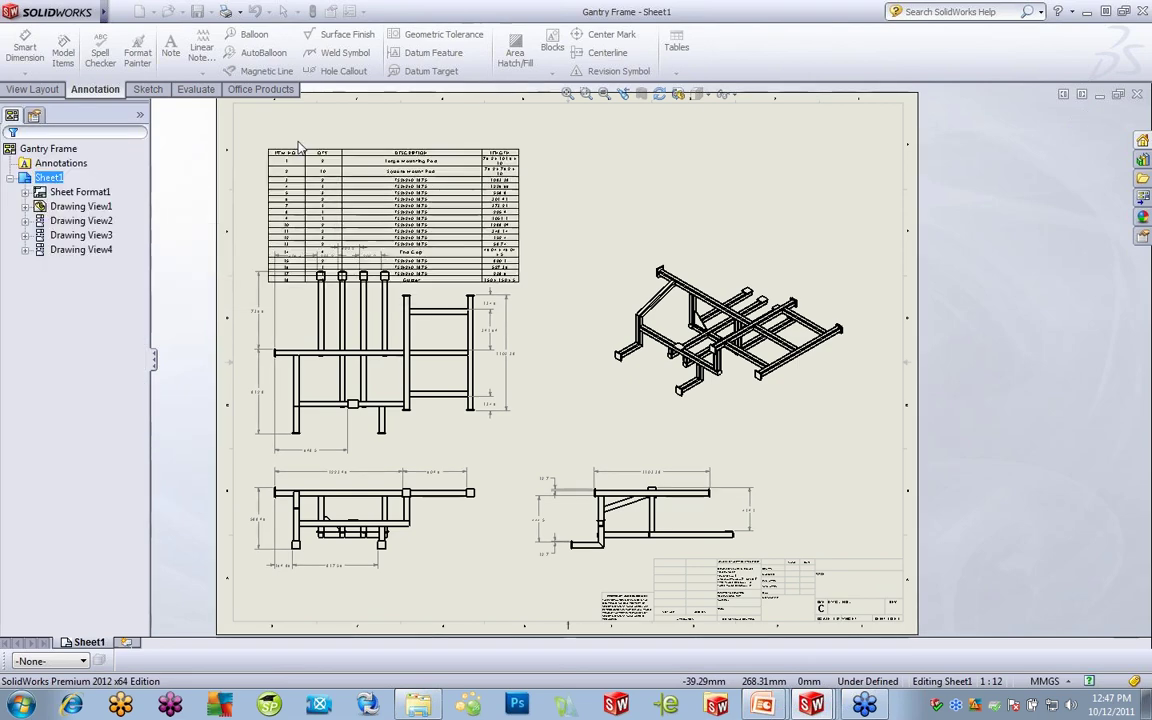
{"action": "left_click", "coordinate": [333, 120]}
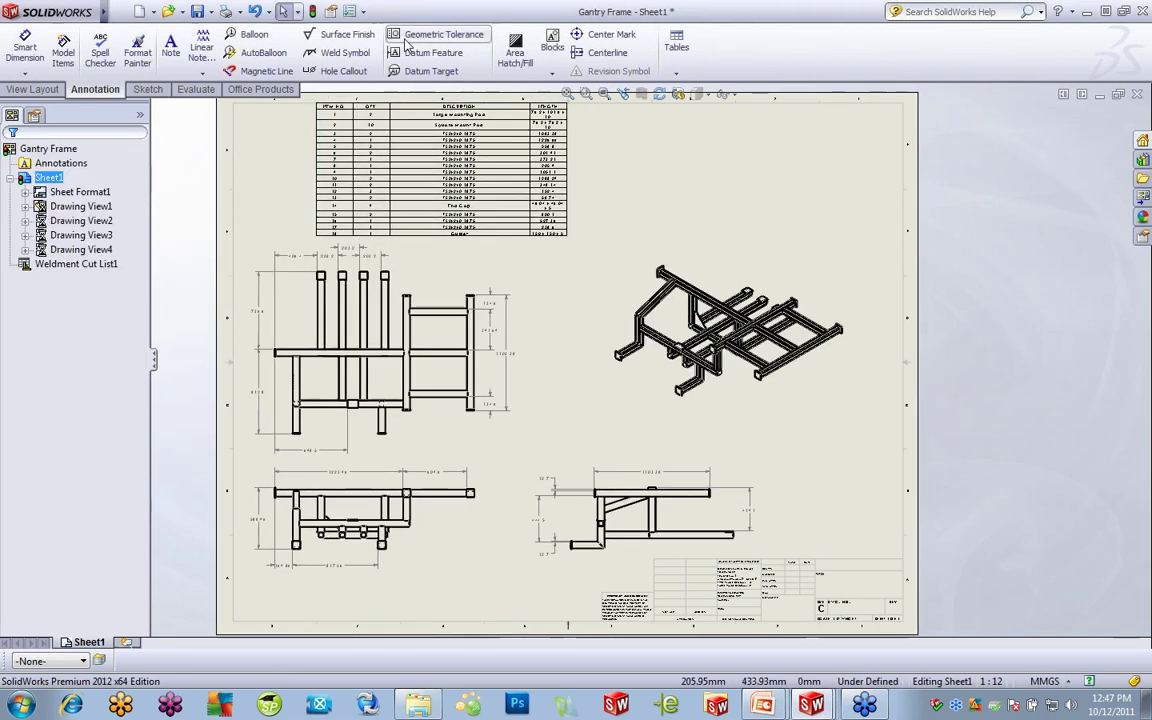
- Review the Bill of Materials table settings in the drawing's document properties
{"action": "left_click", "coordinate": [363, 11]}
{"action": "left_click", "coordinate": [378, 31]}
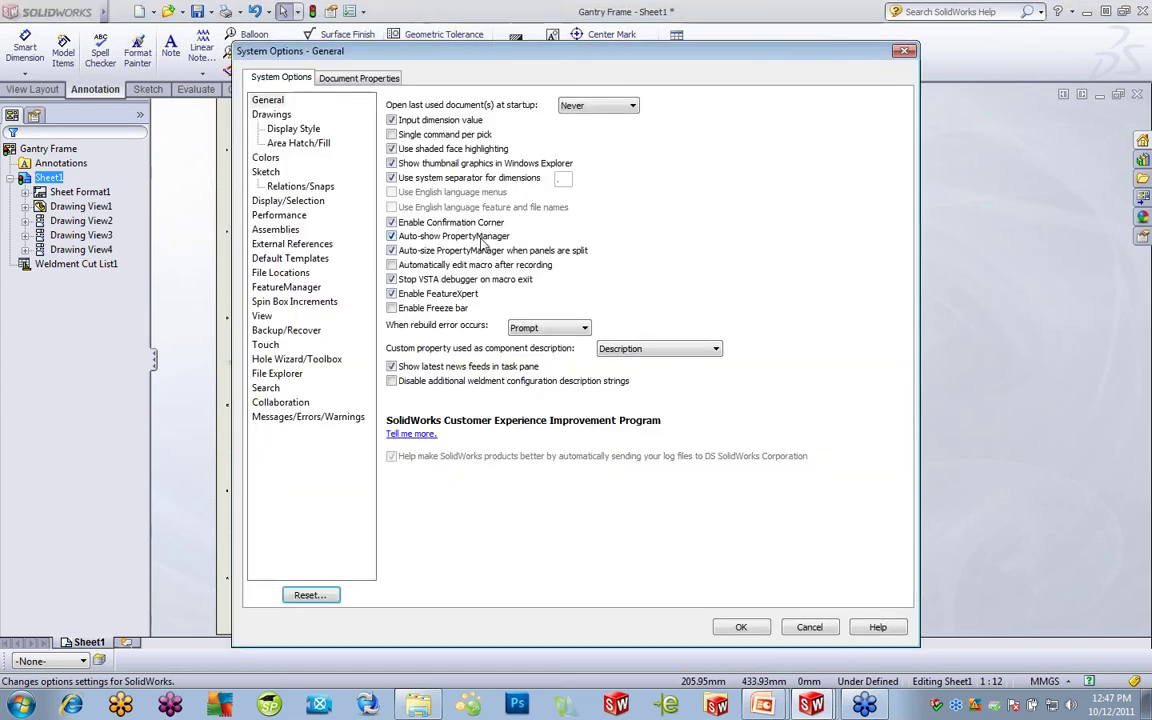
{"action": "left_click", "coordinate": [358, 79]}
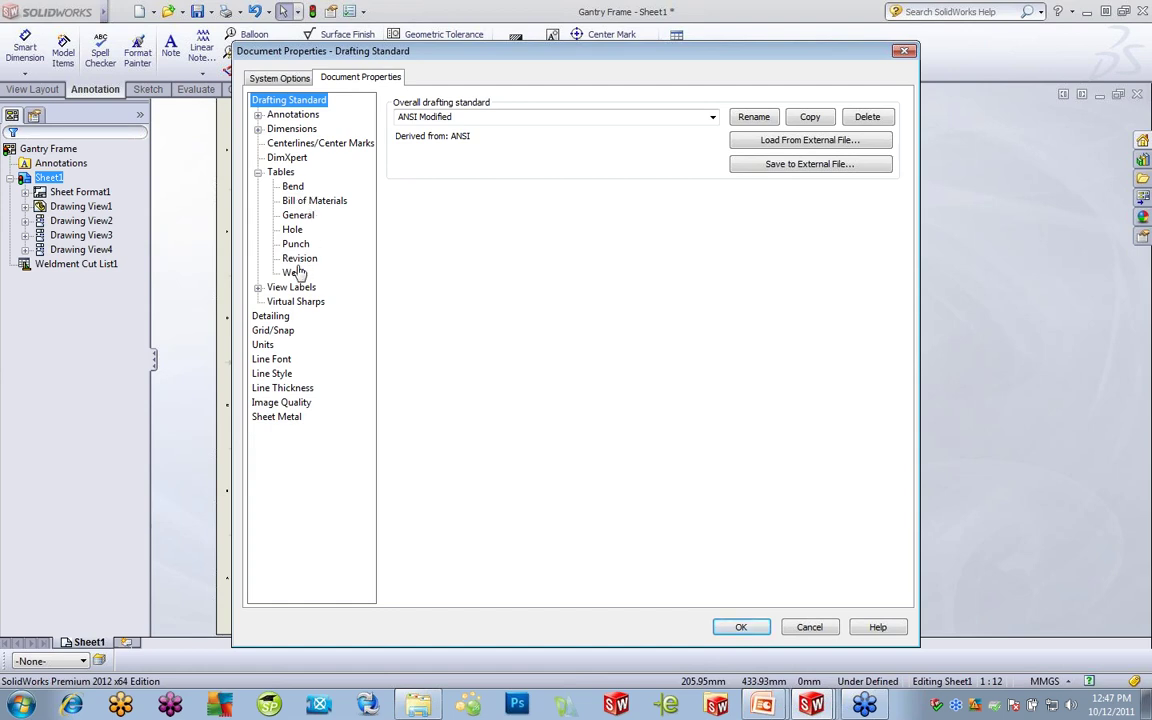
{"action": "left_click", "coordinate": [310, 199]}
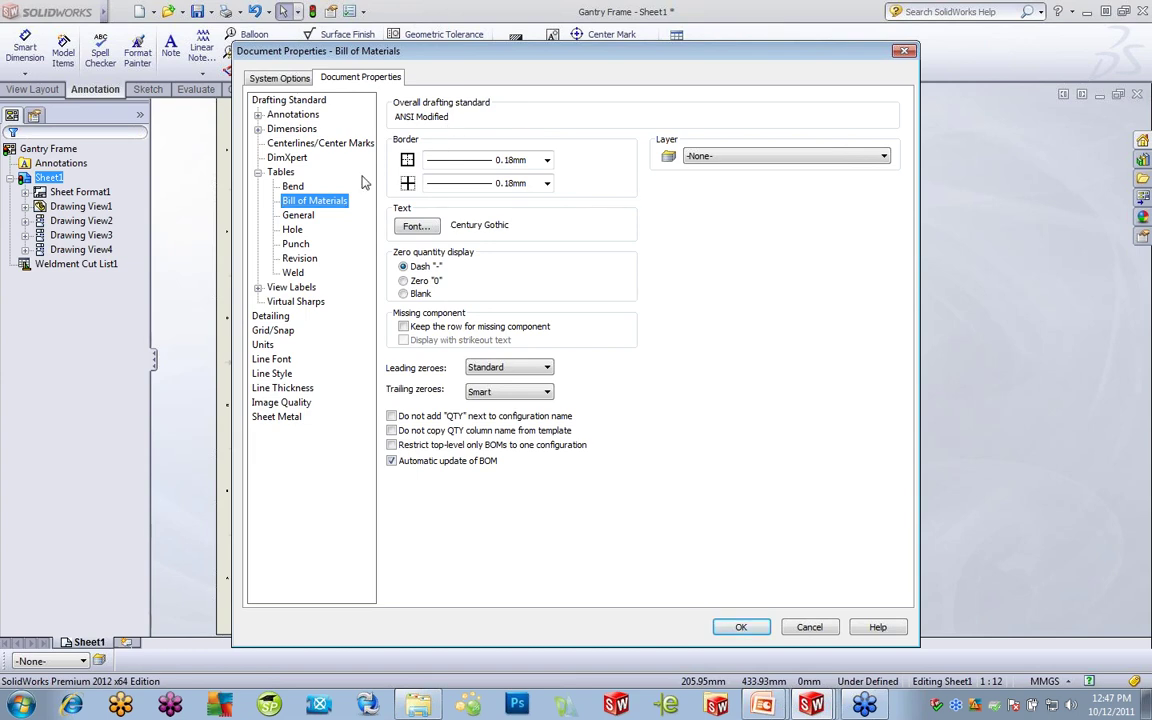
{"action": "left_click", "coordinate": [740, 626]}
- Turn on the Do not change item numbers option for the weldment cut list table
{"action": "scroll", "coordinate": [430, 180], "scroll_direction": "down", "scroll_amount": 5}
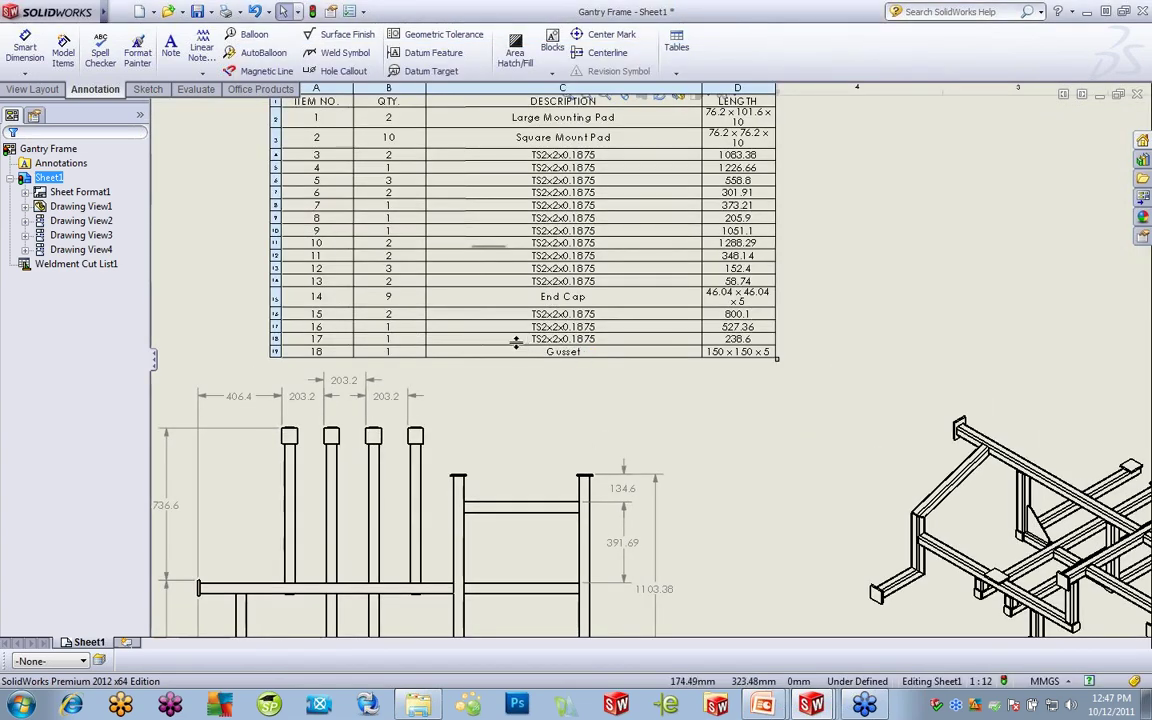
{"action": "middle_click_drag", "start_coordinate": [483, 319], "coordinate": [511, 376]}
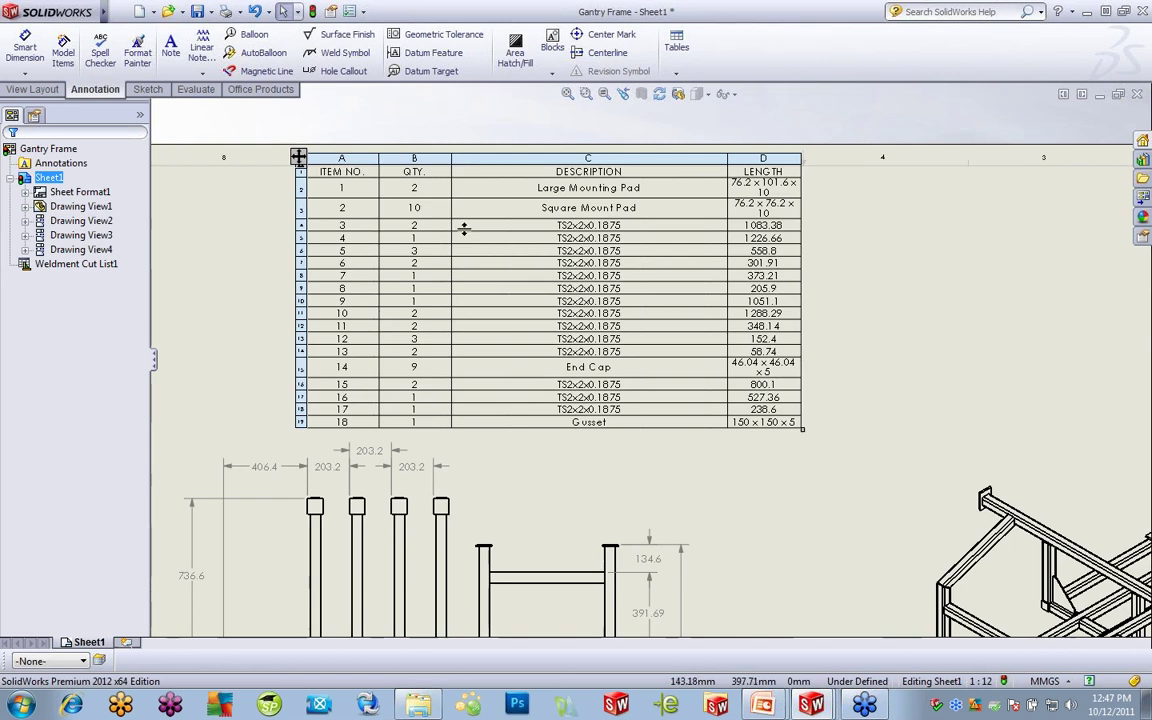
{"action": "left_click", "coordinate": [299, 159]}
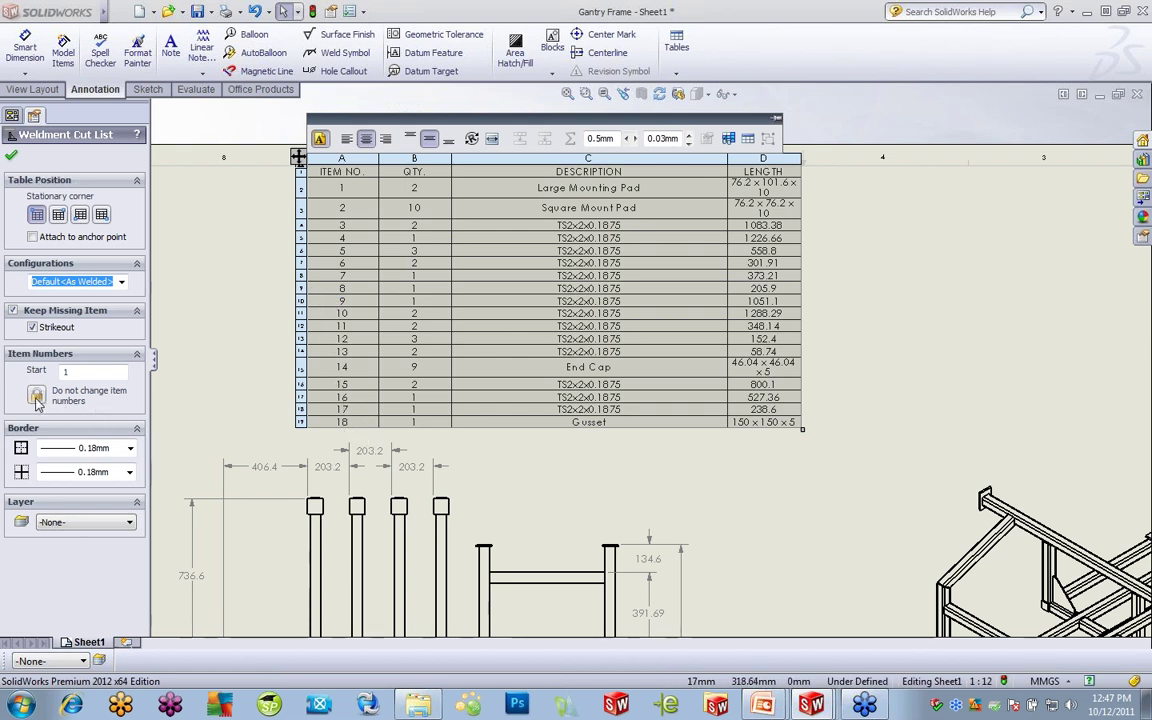
{"action": "left_click", "coordinate": [254, 296]}
{"action": "left_click", "coordinate": [335, 165]}
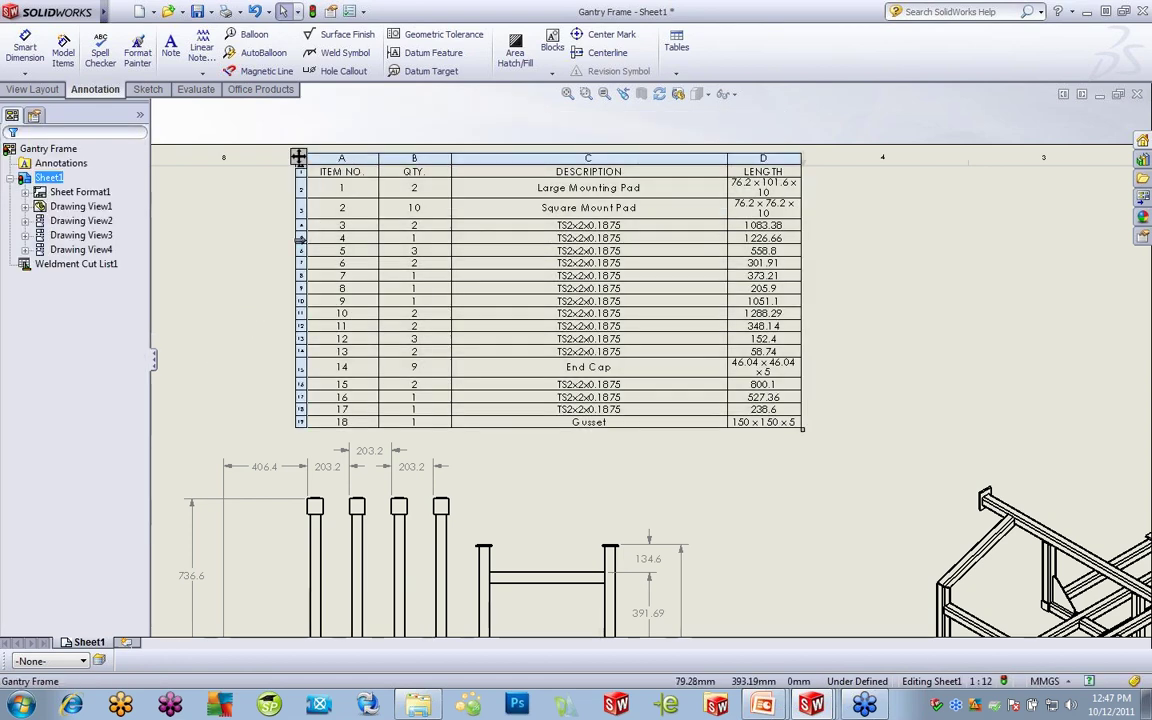
- Move the cut list row for item 3 below the row for item 8
{"action": "scroll", "coordinate": [330, 250], "scroll_direction": "down", "scroll_amount": 2}
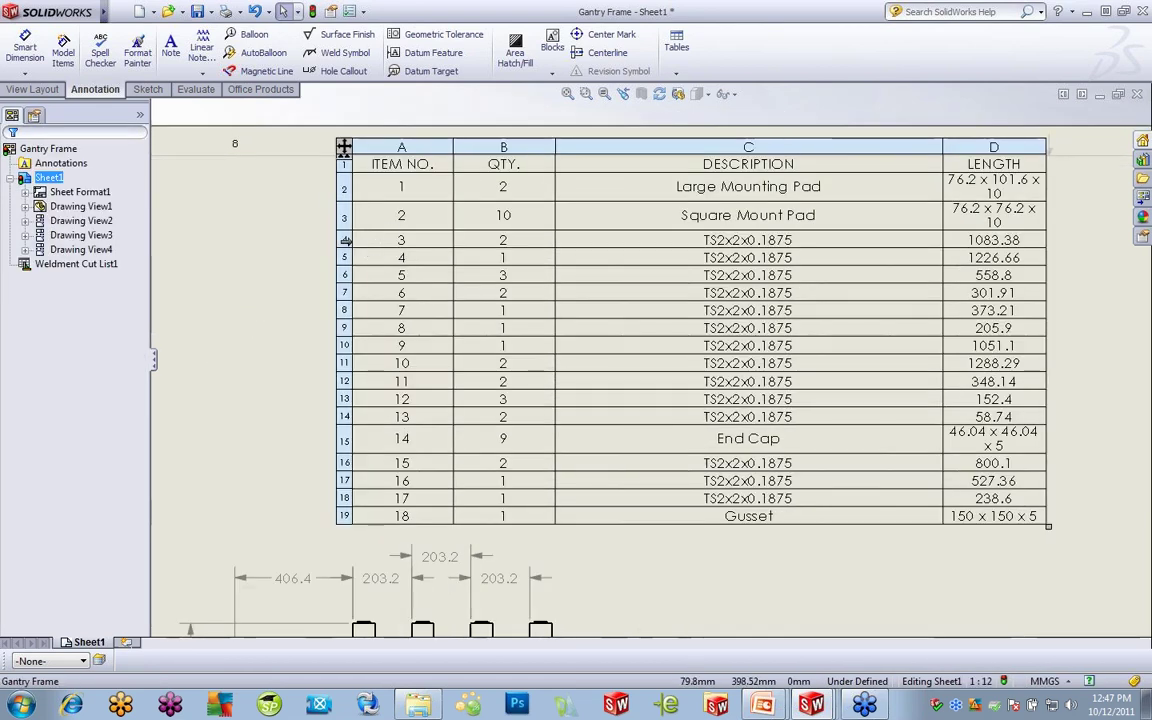
{"action": "left_click_drag", "start_coordinate": [340, 238], "coordinate": [330, 329]}
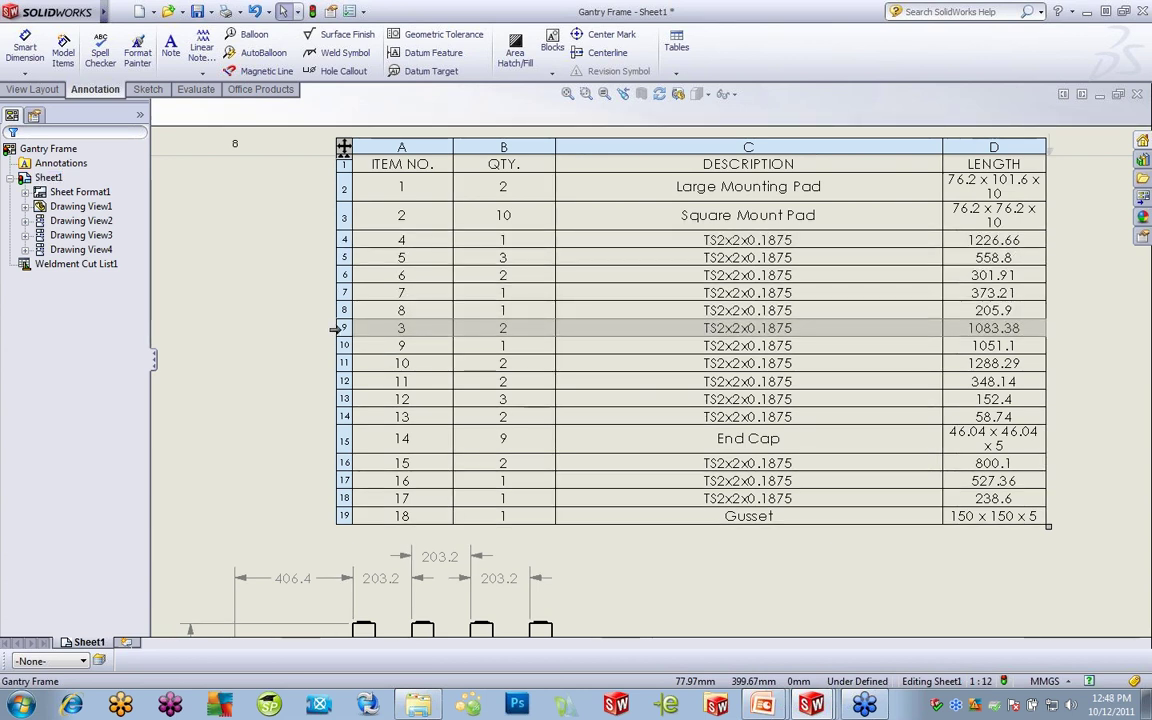
{"action": "left_click", "coordinate": [330, 329]}
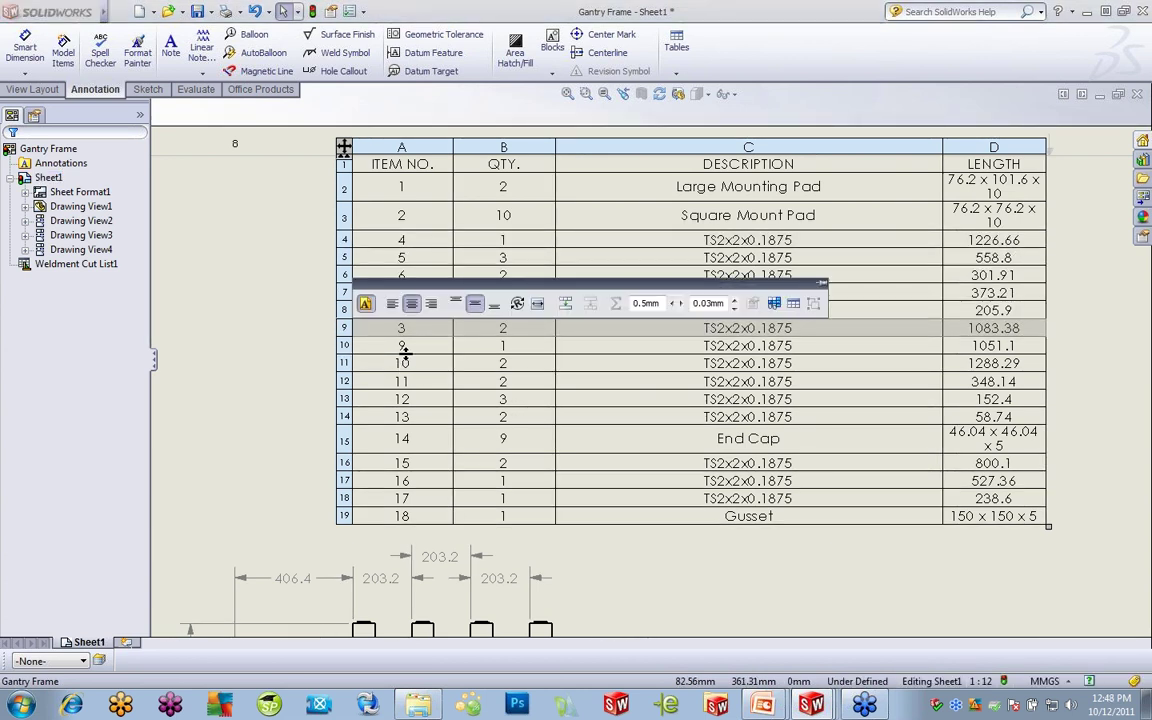
{"action": "left_click", "coordinate": [264, 396]}
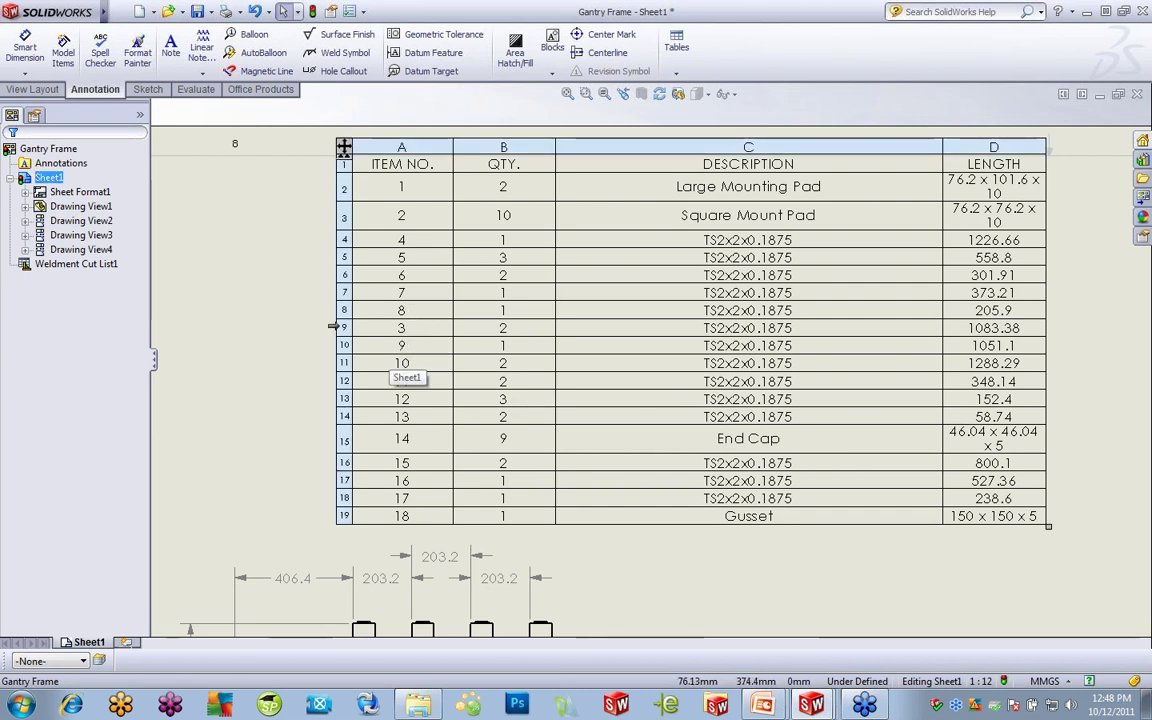
- Turn off Do not change item numbers for the cut list and move the Square Mount Pad row below the 1051.1 length row
{"action": "left_click", "coordinate": [344, 147]}
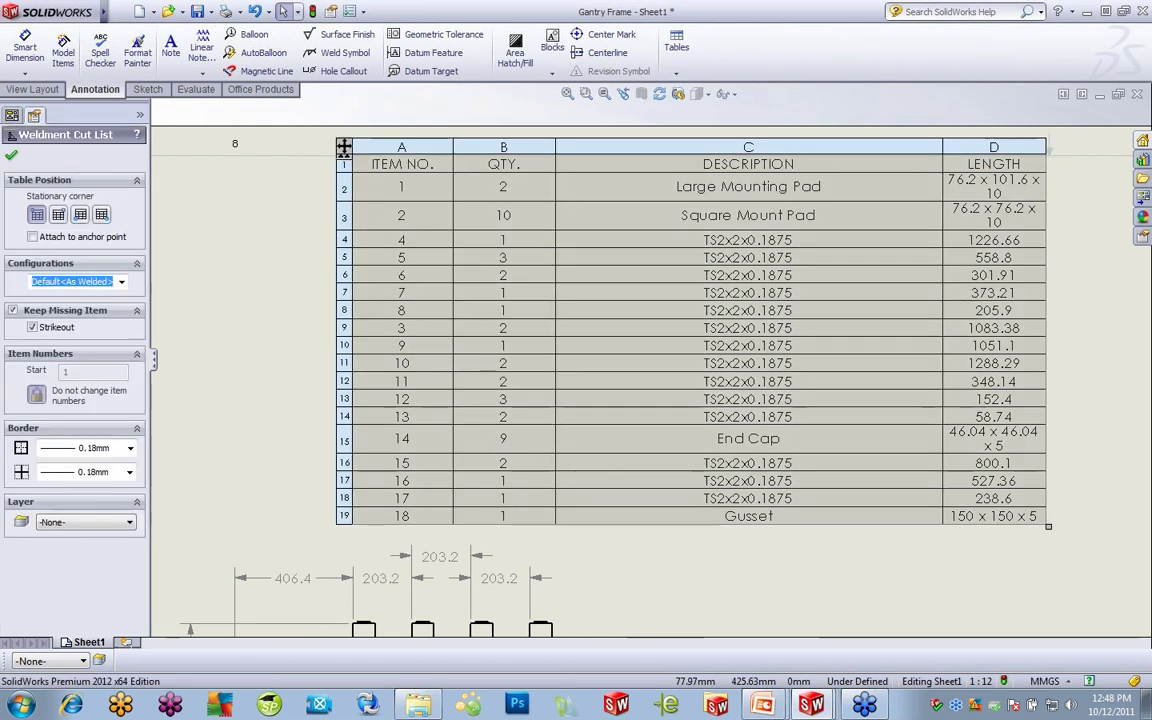
{"action": "left_click", "coordinate": [36, 394]}
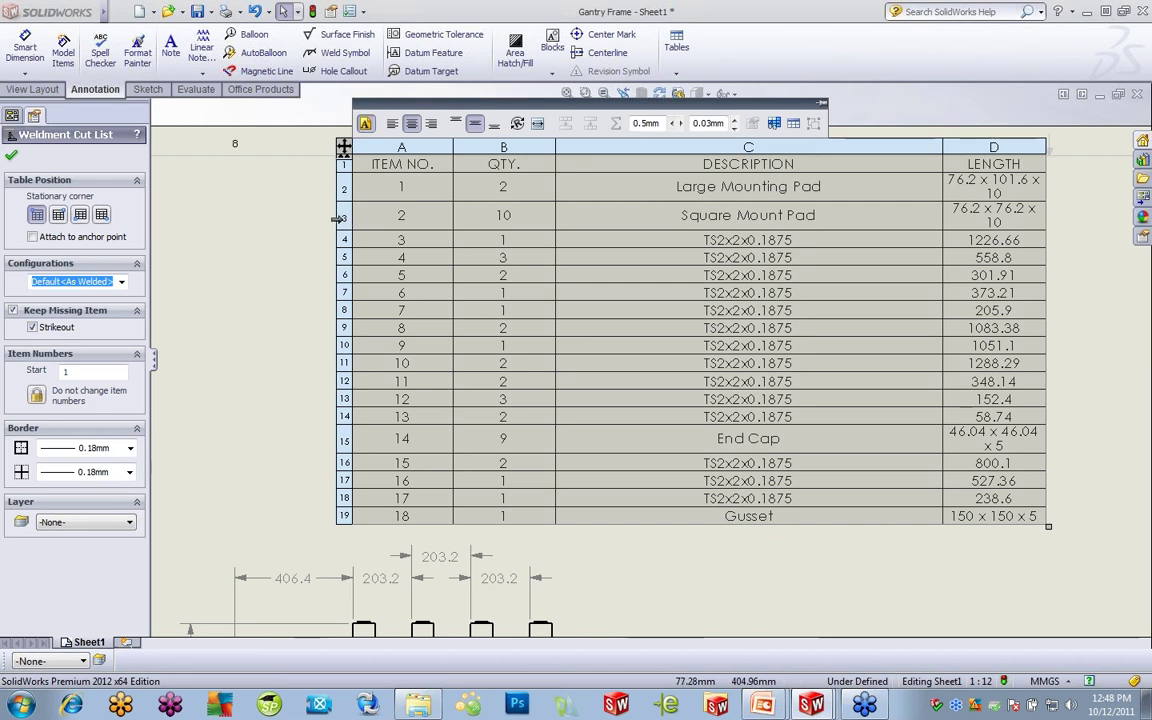
{"action": "left_click_drag", "start_coordinate": [340, 218], "coordinate": [349, 341]}
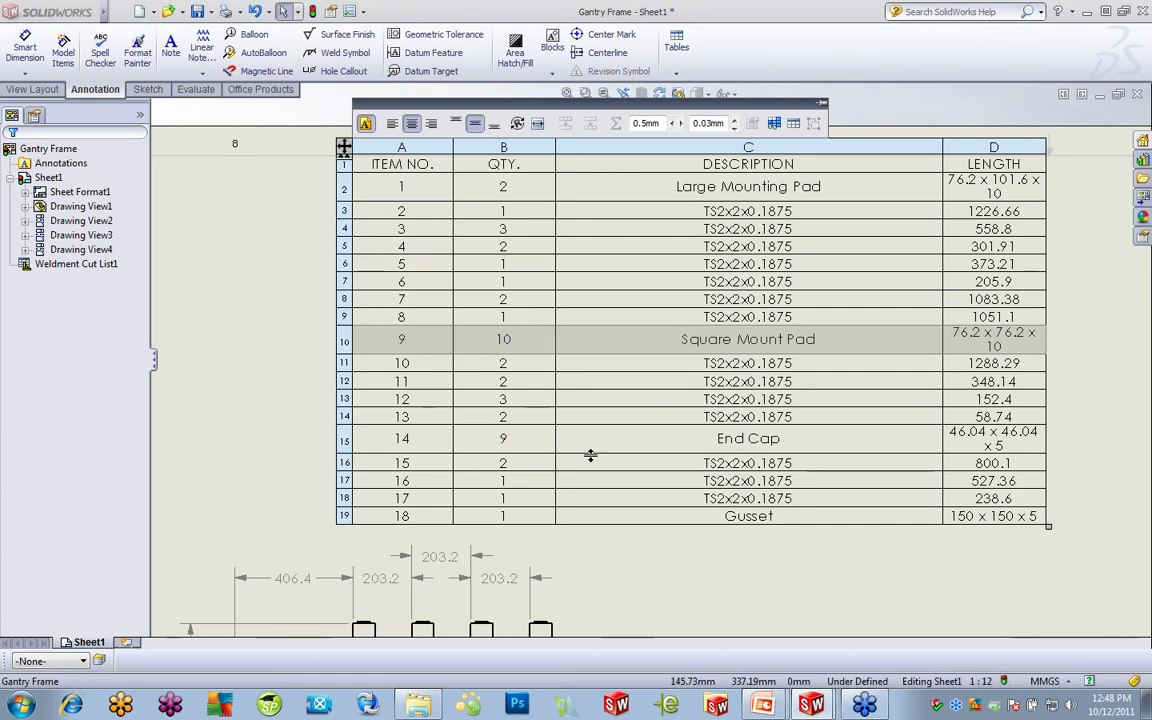
{"action": "mouse_move", "coordinate": [740, 443]}
{"action": "middle_mouse_down"}
{"action": "mouse_move", "coordinate": [600, 440]}
{"action": "mouse_move", "coordinate": [650, 452]}
{"action": "middle_mouse_up"}
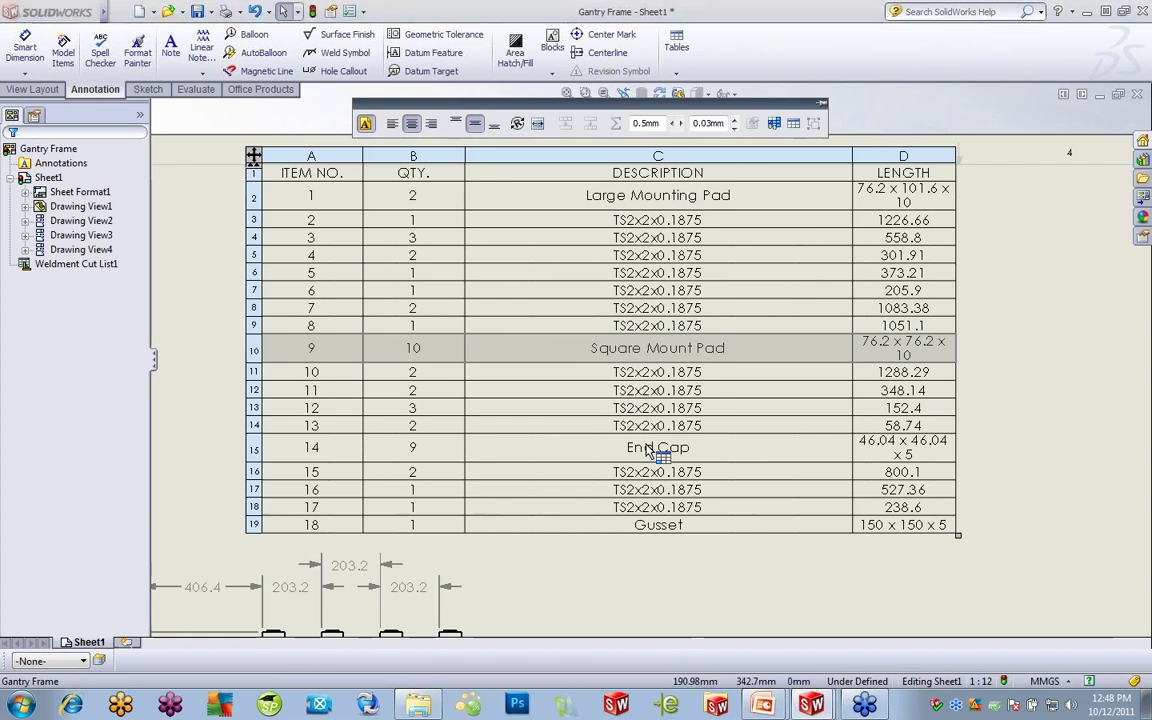
- Examine the cut list table's selection, formatting and other editing commands, and its Save As options for the Template (*.sldwldtbt) format
{"action": "right_click", "coordinate": [789, 248]}
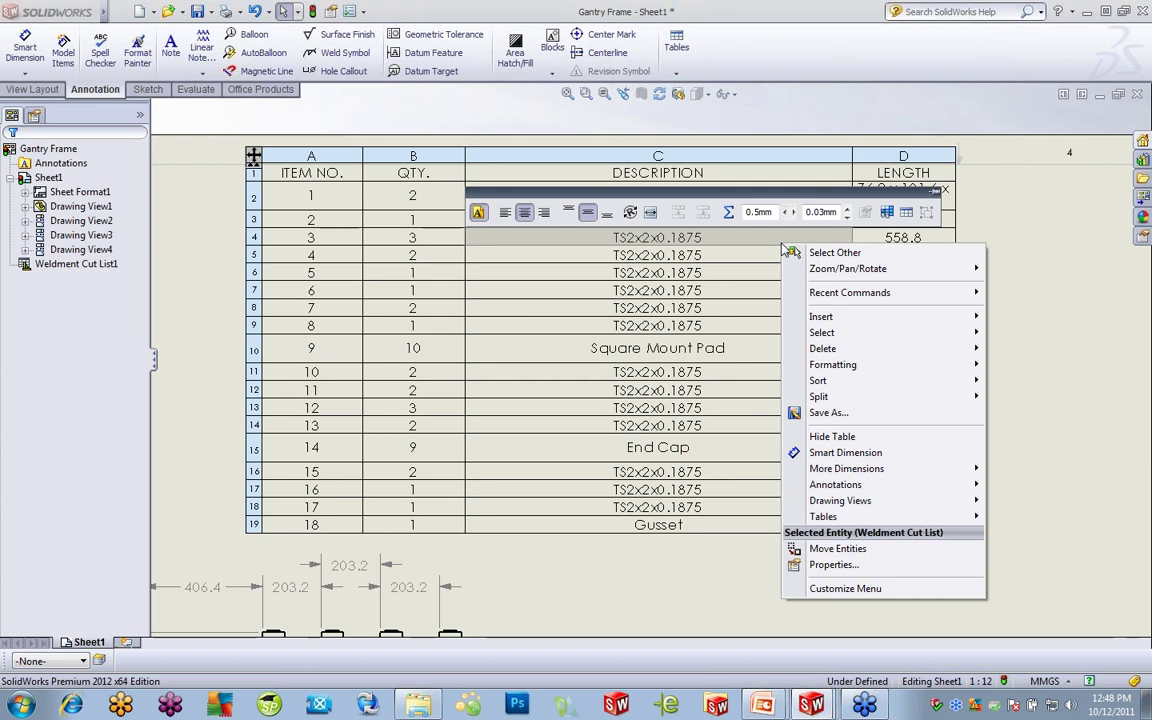
{"action": "mouse_move", "coordinate": [852, 318]}
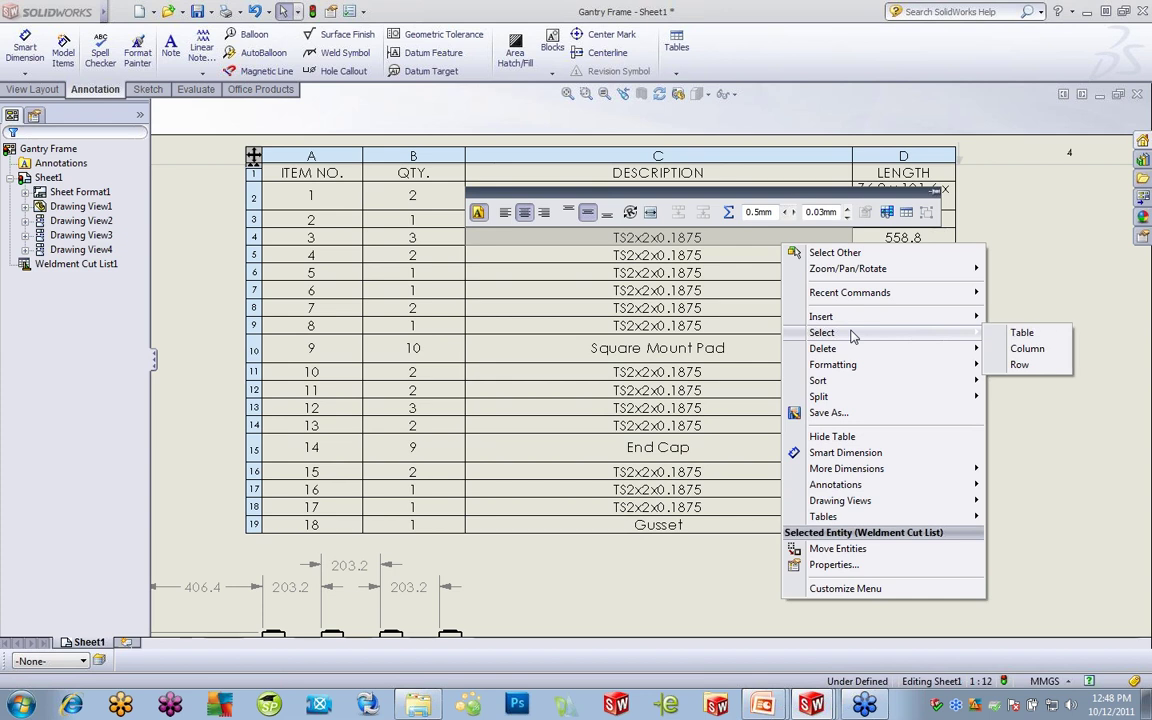
{"action": "mouse_move", "coordinate": [856, 370]}
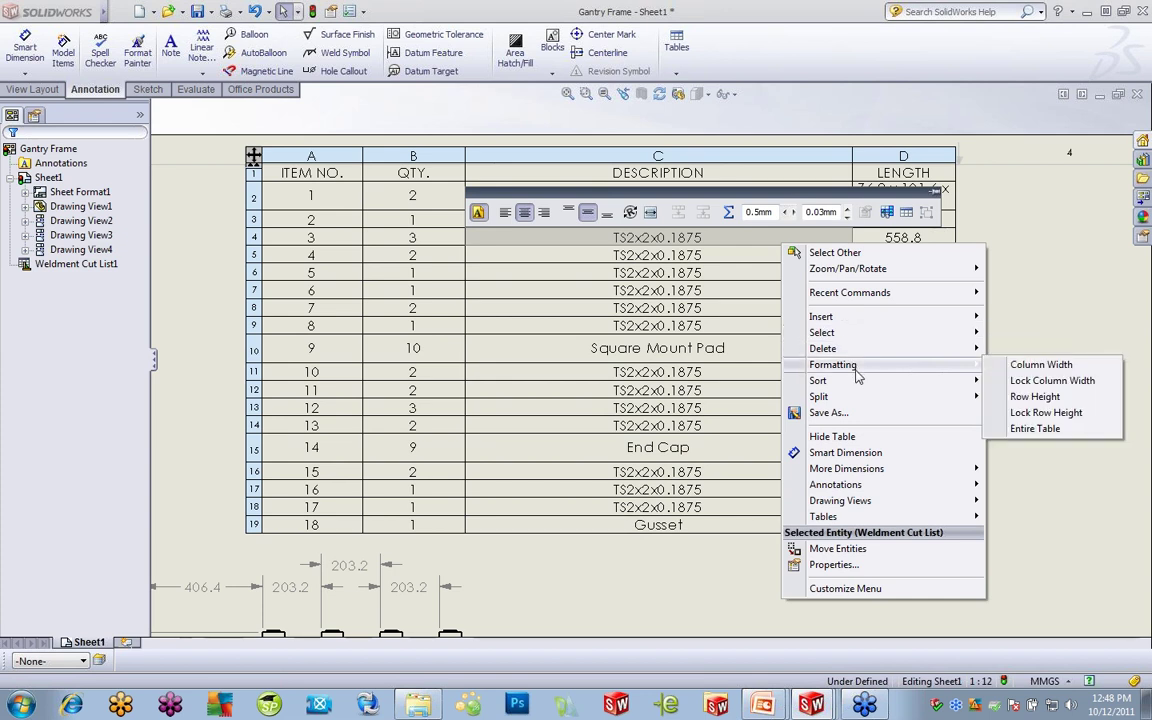
{"action": "left_click", "coordinate": [826, 413]}
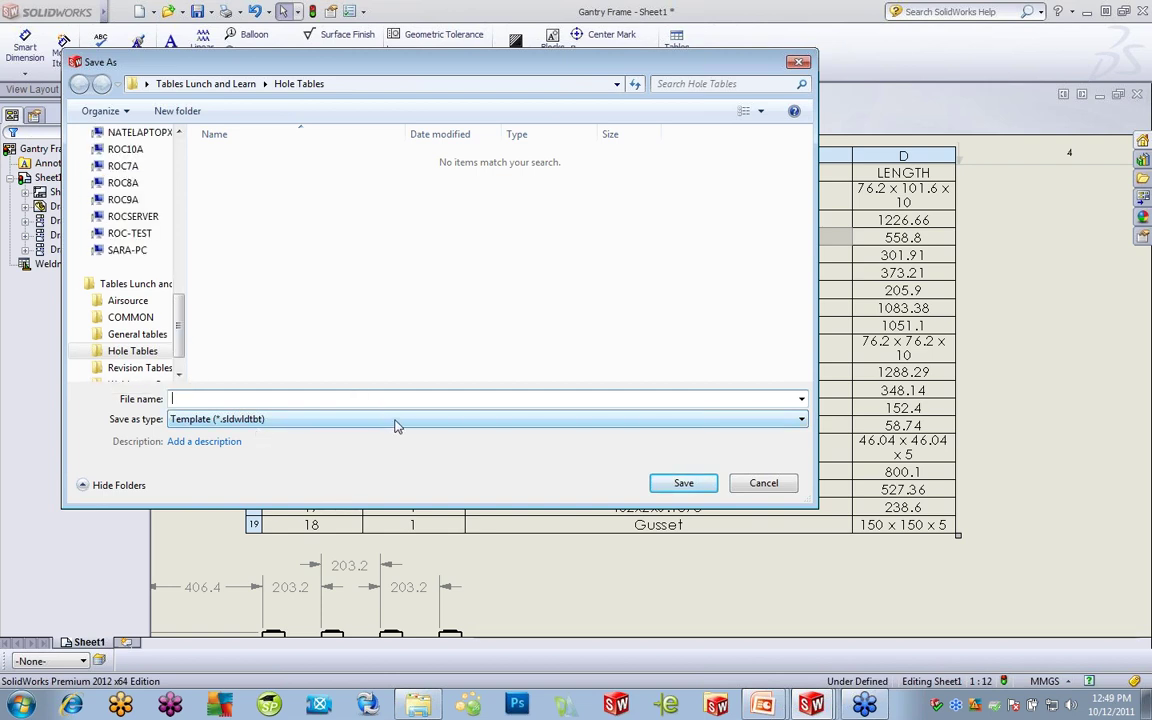
{"action": "left_click", "coordinate": [763, 484]}
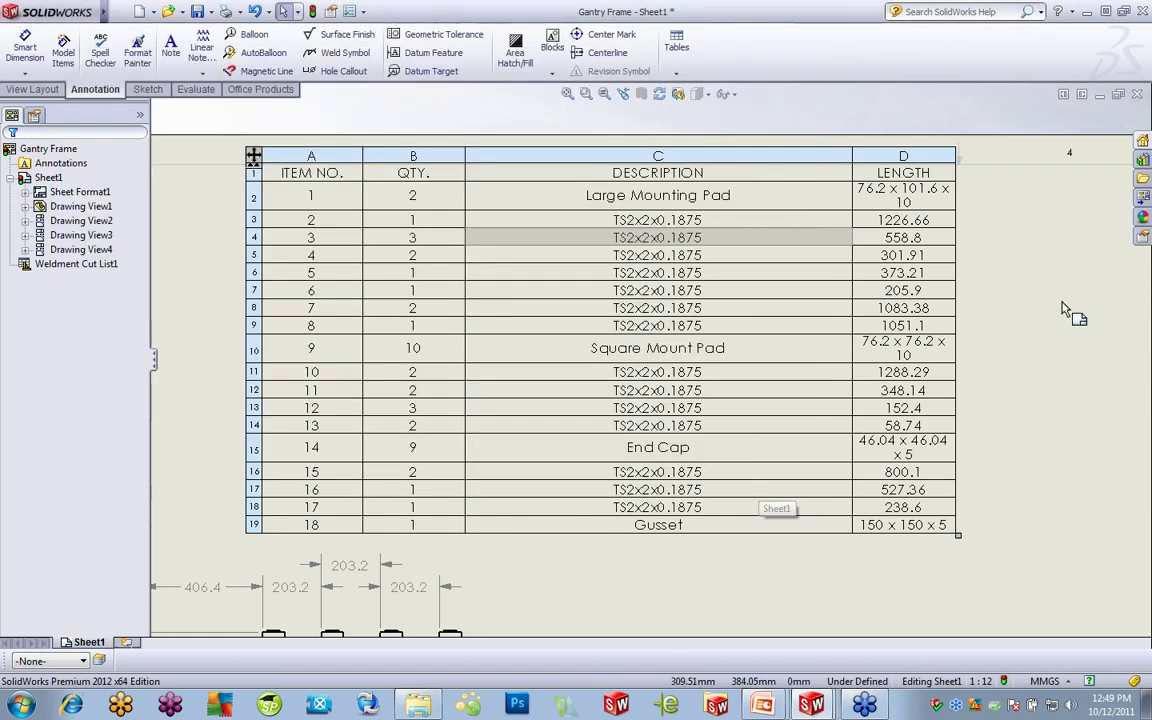
{"action": "left_click", "coordinate": [1037, 338]}
{"action": "left_click", "coordinate": [869, 219]}
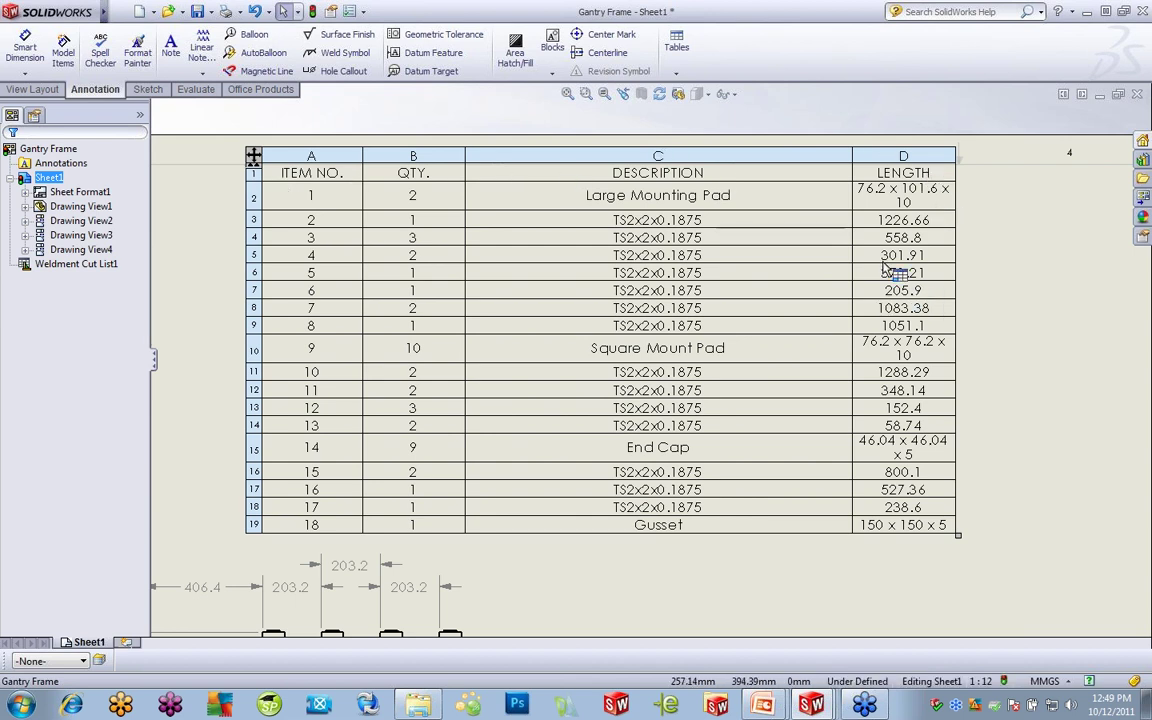
{"action": "left_click", "coordinate": [978, 205]}
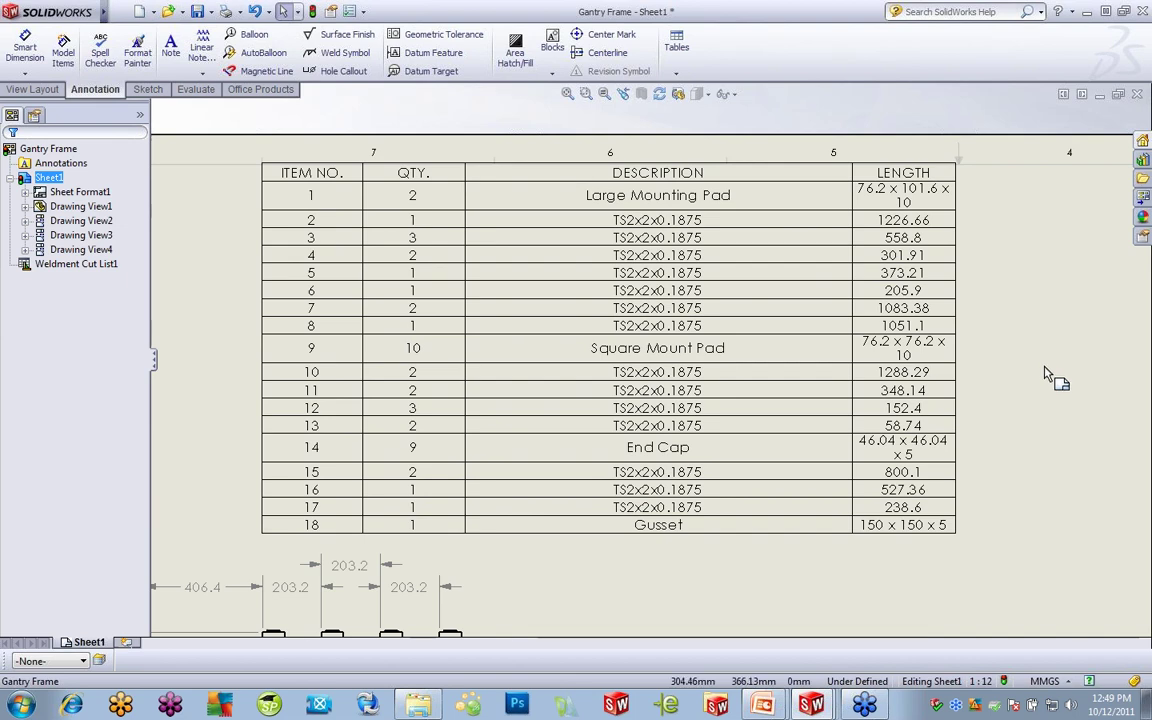
- Open the Gantry Frame part from the isometric drawing view and collapse its cut list folder
{"action": "scroll", "coordinate": [1052, 385], "scroll_direction": "up", "scroll_amount": 3}
{"action": "middle_click_drag", "start_coordinate": [1036, 411], "coordinate": [767, 291], "text": "ctrl"}
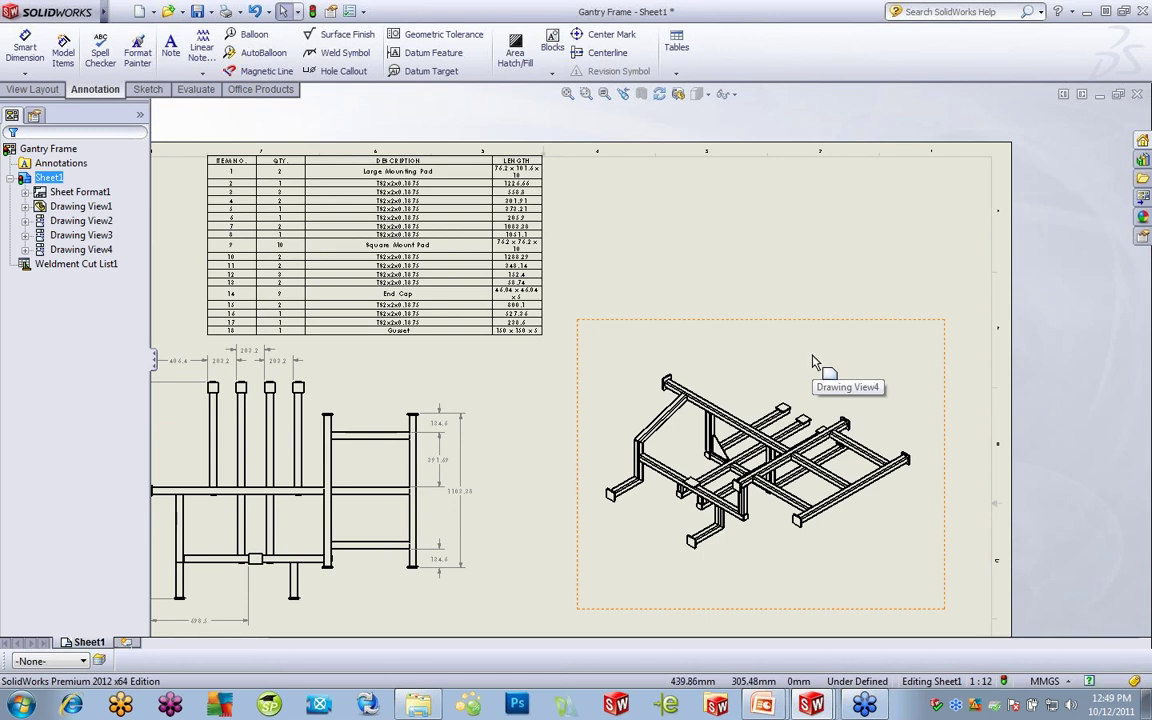
{"action": "right_click", "coordinate": [720, 350]}
{"action": "key", "text": "Escape"}
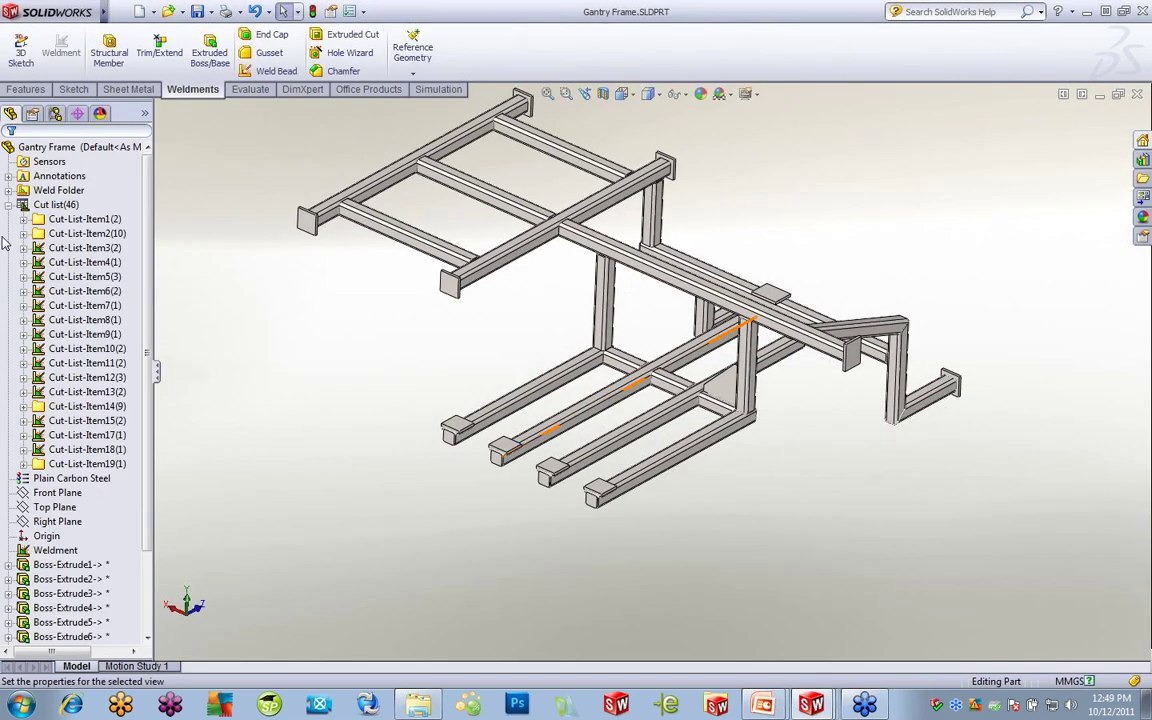
{"action": "left_click", "coordinate": [8, 204]}
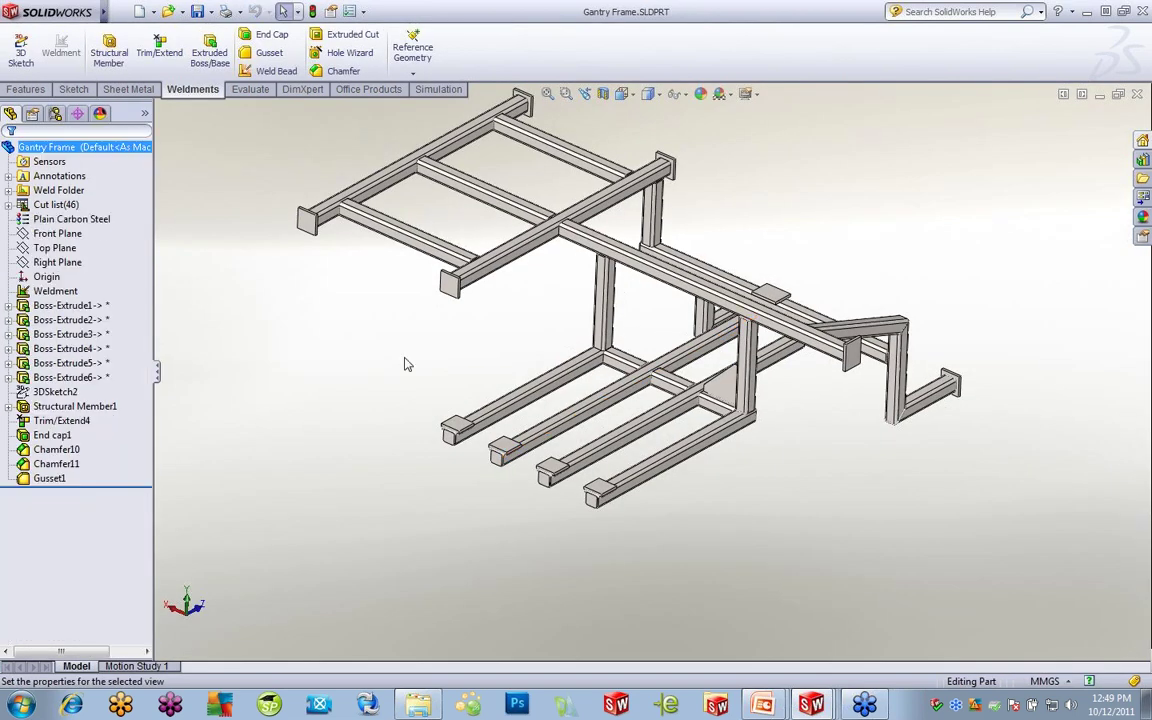
- Examine the weld beads at the tube joints and the weld types listed in the part's Weld Folder
{"action": "scroll", "coordinate": [651, 394], "scroll_direction": "down", "scroll_amount": 10}
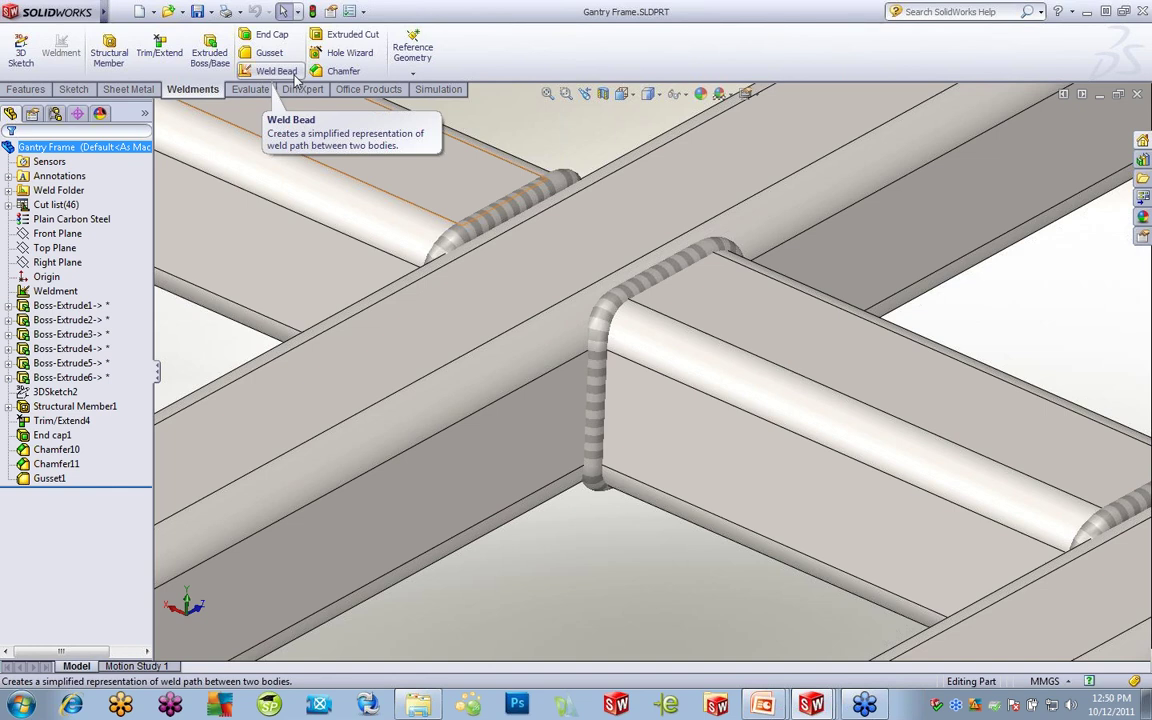
{"action": "left_click", "coordinate": [8, 190]}
{"action": "left_click", "coordinate": [58, 190]}
{"action": "left_click", "coordinate": [88, 220]}
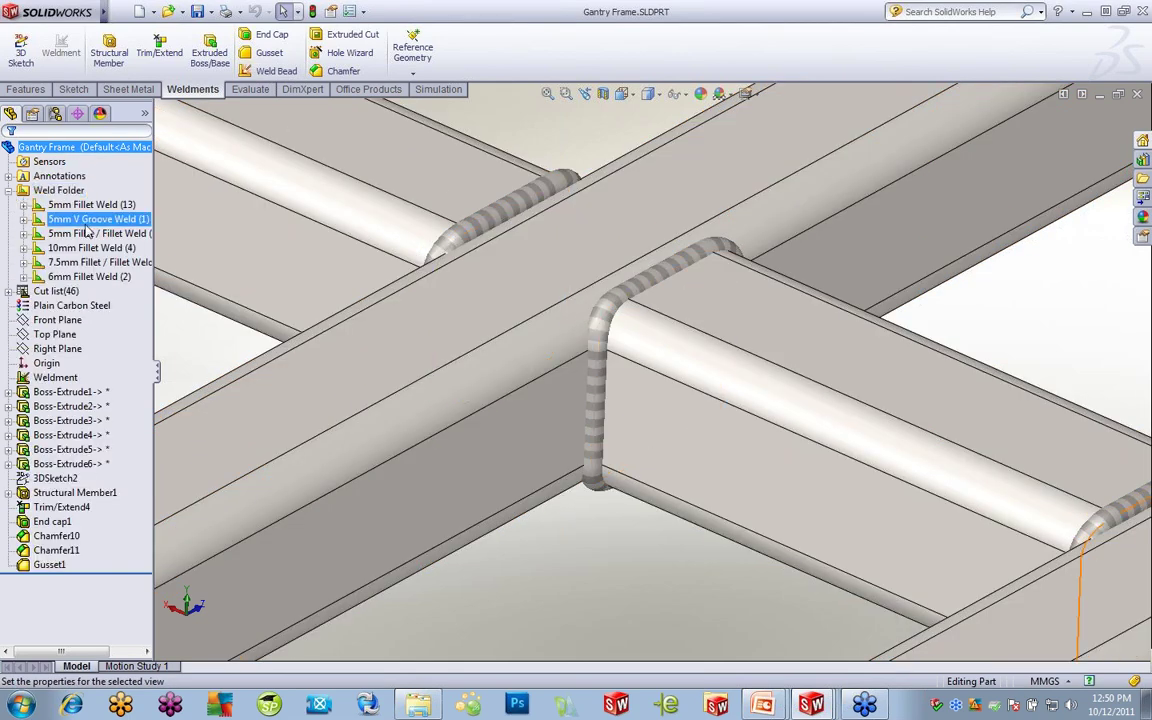
{"action": "left_click", "coordinate": [90, 277]}
{"action": "left_click", "coordinate": [92, 205]}
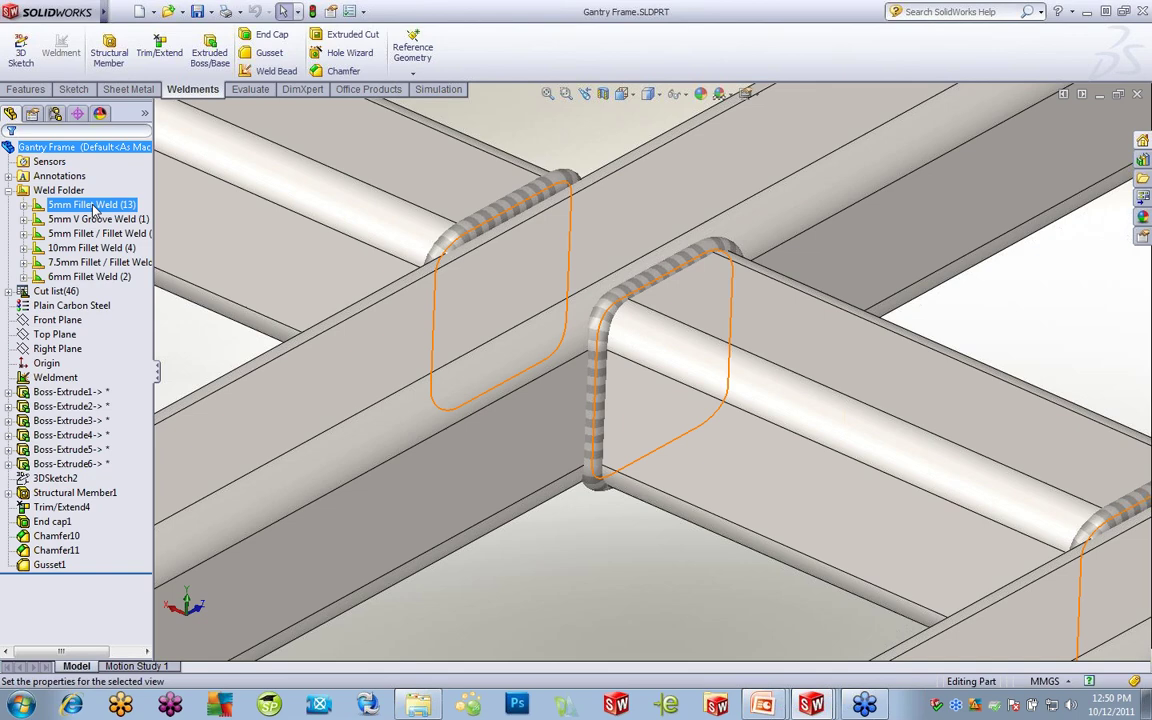
{"action": "left_click", "coordinate": [82, 262]}
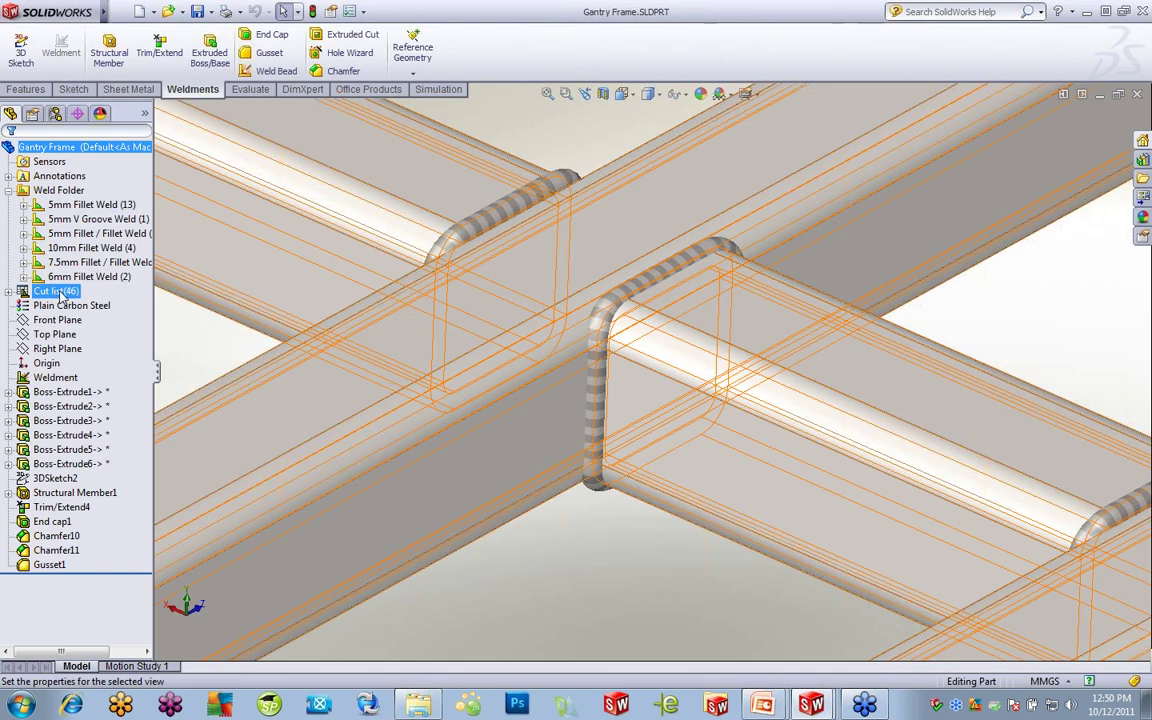
- Examine the material, process, mass, cost and time fields in the weld bead properties of the 5mm Fillet Weld
{"action": "left_click", "coordinate": [60, 190]}
{"action": "left_click", "coordinate": [84, 277]}
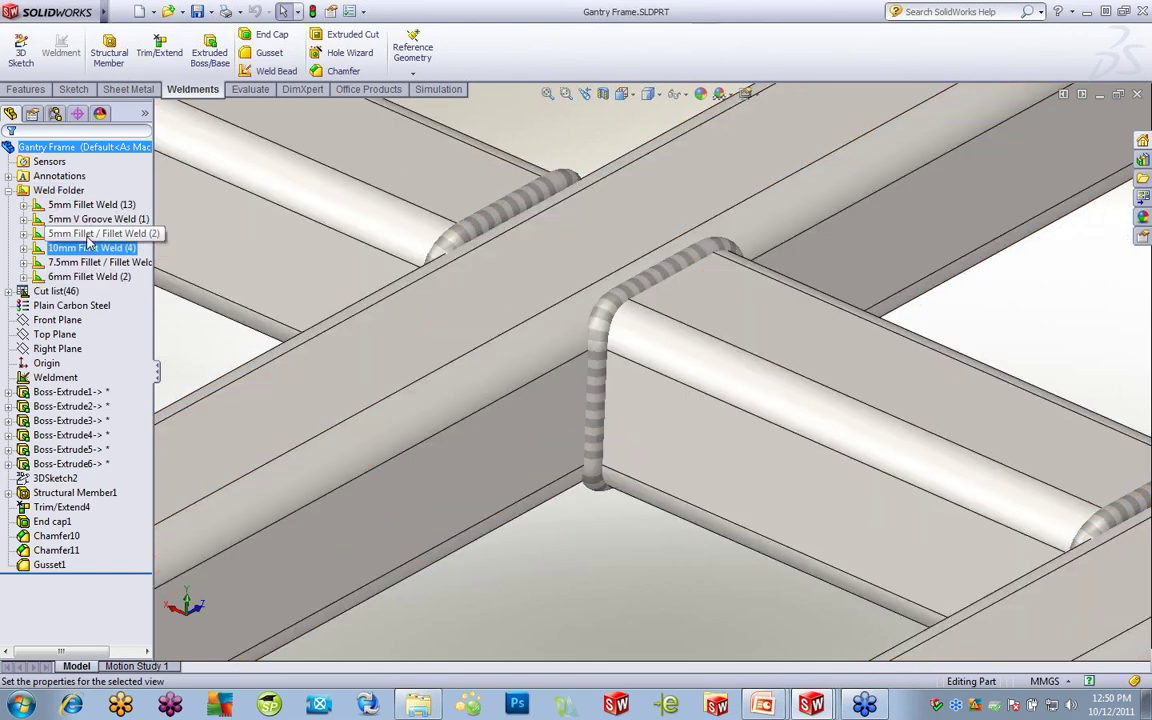
{"action": "left_click", "coordinate": [90, 205]}
{"action": "right_click", "coordinate": [90, 205]}
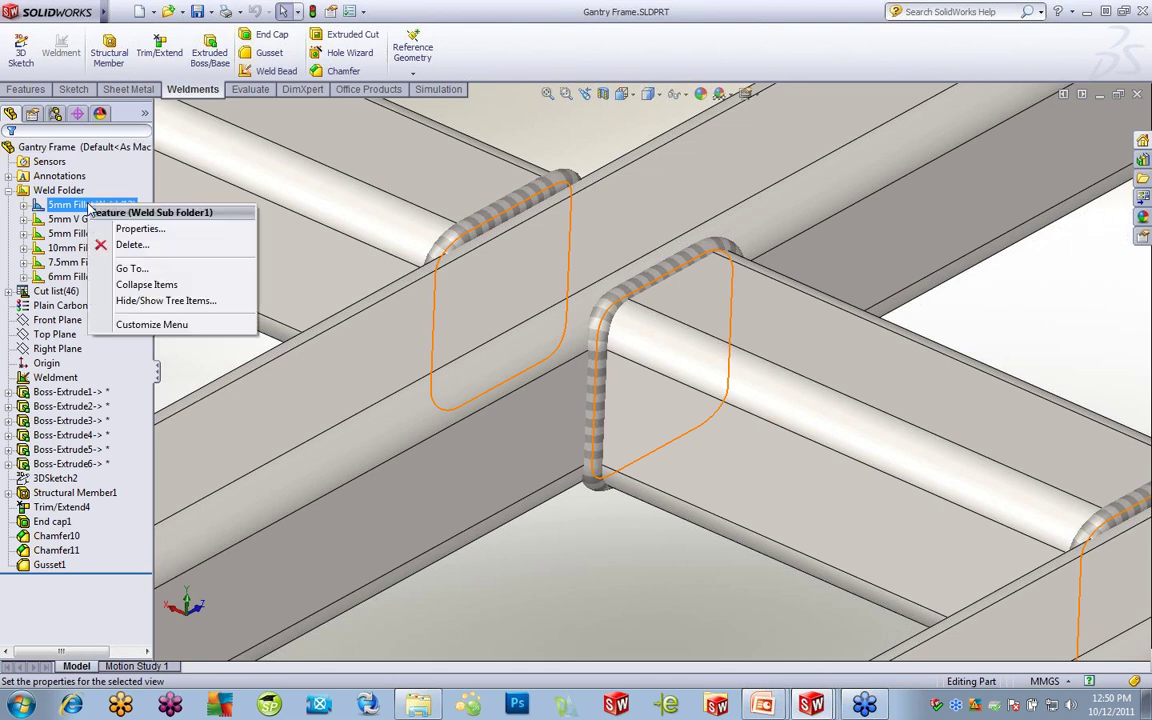
{"action": "left_click", "coordinate": [150, 229]}
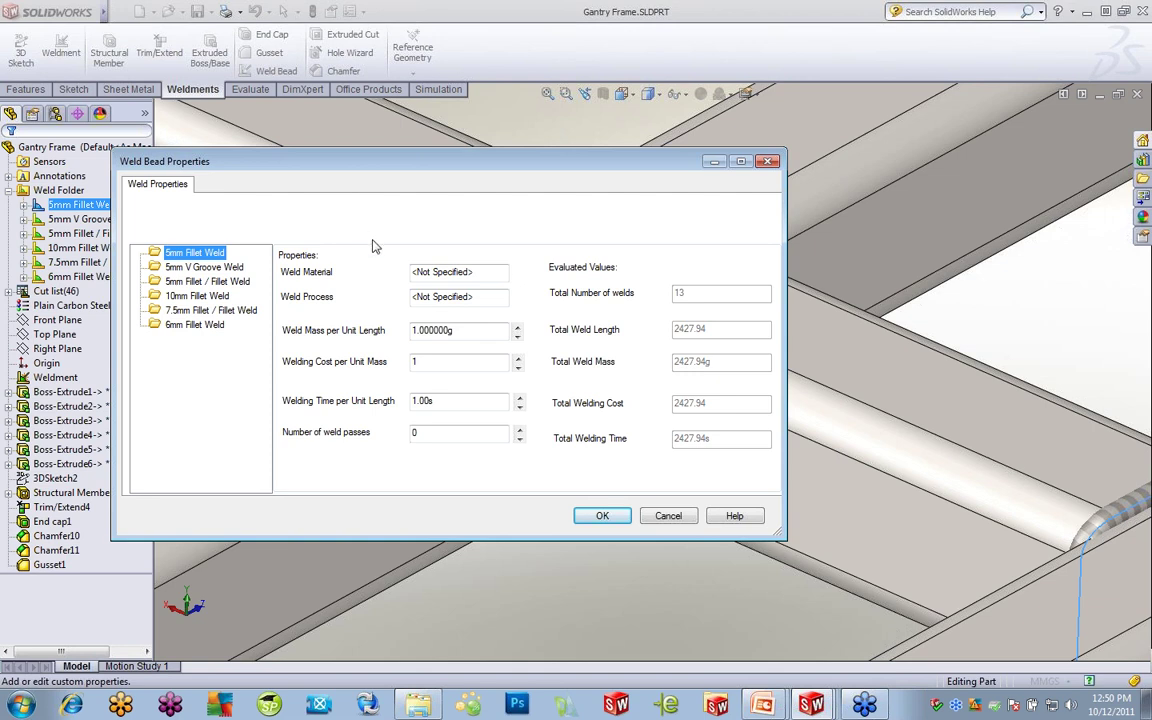
{"action": "left_click", "coordinate": [500, 271]}
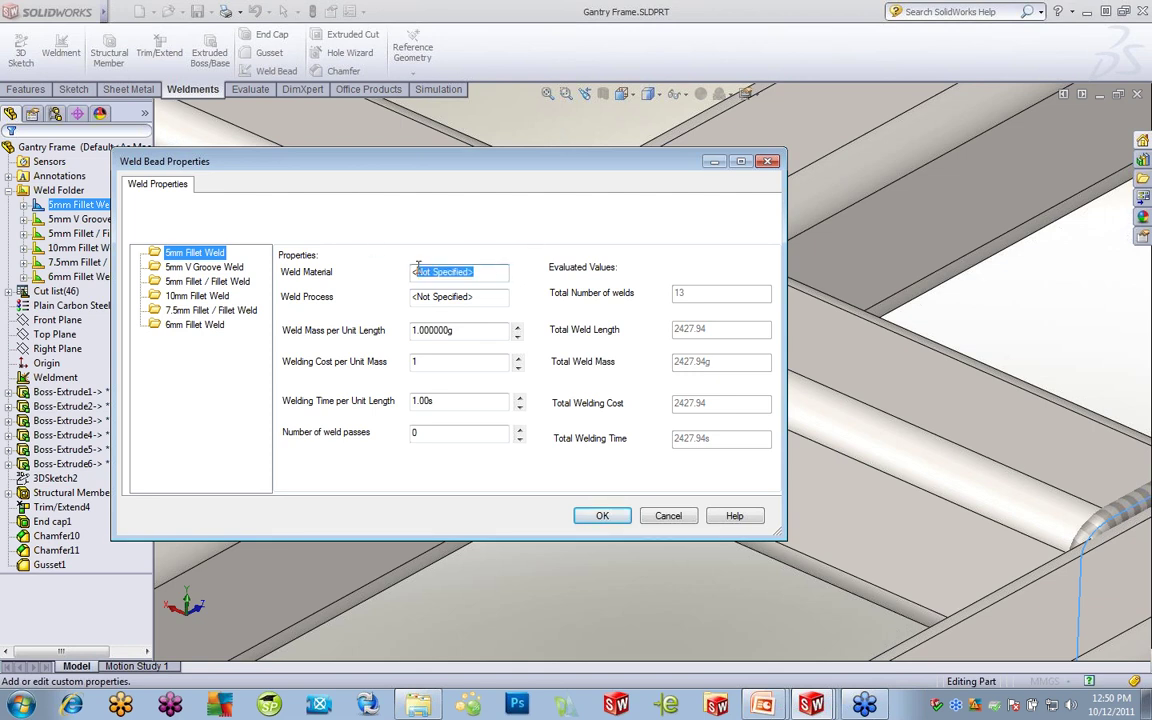
{"action": "left_click", "coordinate": [487, 296]}
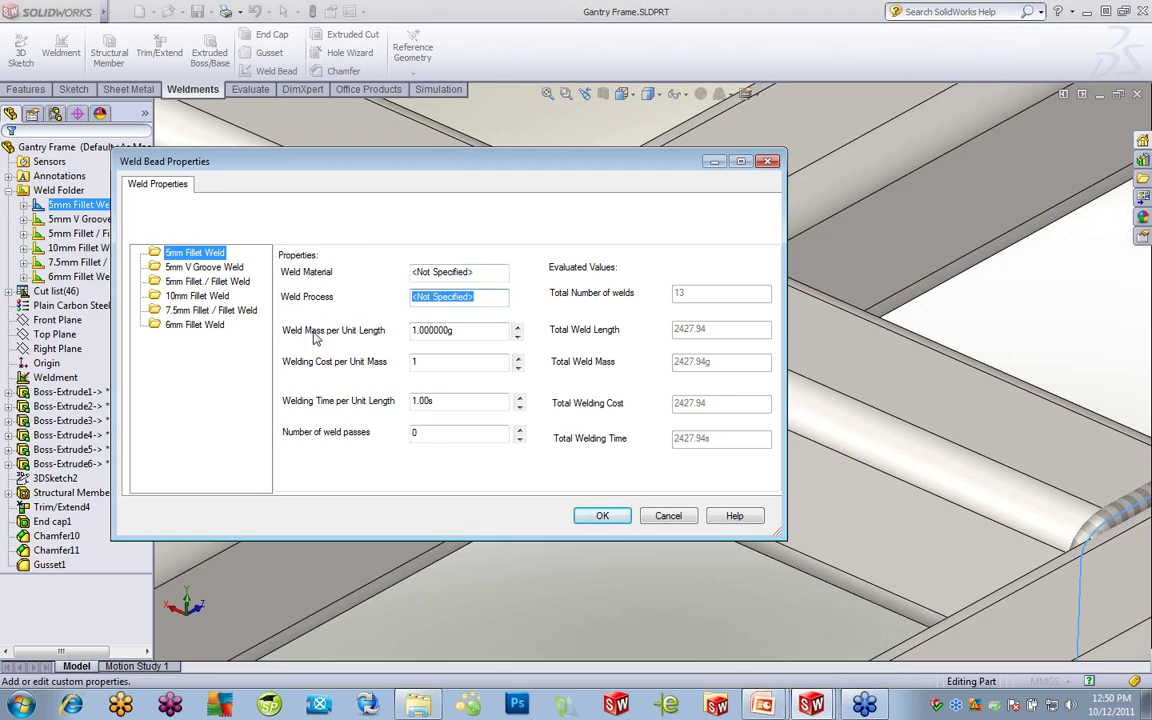
{"action": "left_click", "coordinate": [440, 364]}
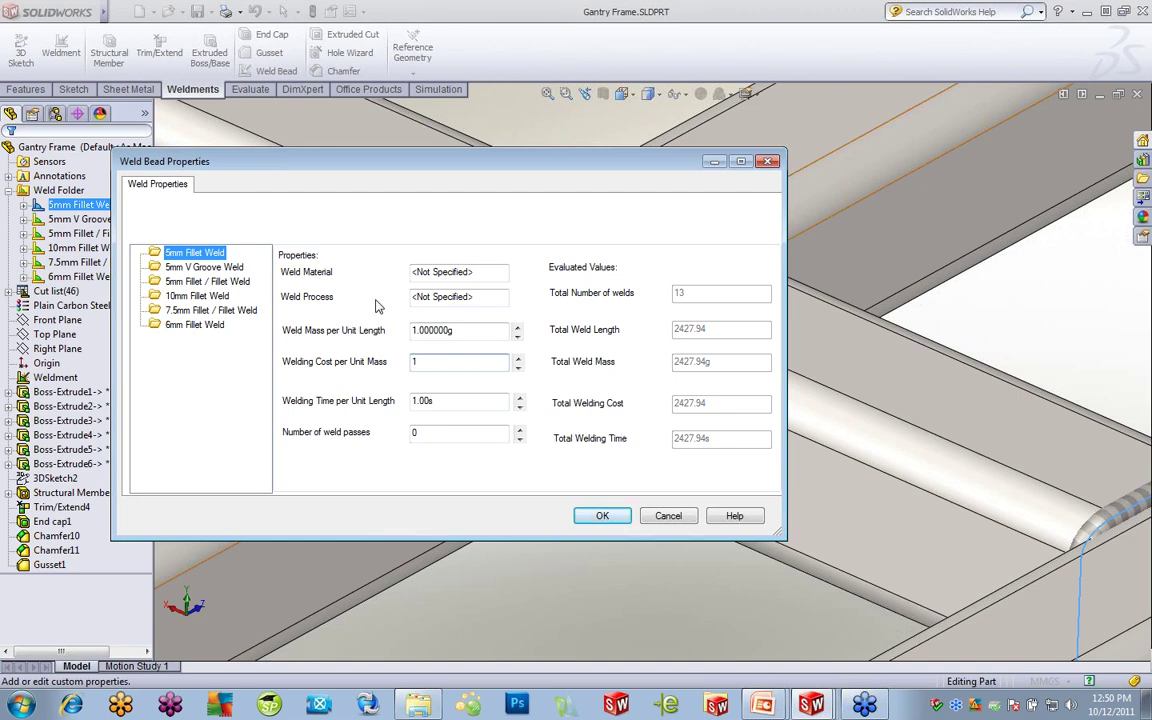
- Review the properties of the V groove, fillet / fillet, 10mm and 6mm weld types, and close the weld bead properties without changes
{"action": "left_click", "coordinate": [205, 267]}
{"action": "left_click", "coordinate": [202, 281]}
{"action": "left_click", "coordinate": [197, 296]}
{"action": "left_click", "coordinate": [195, 325]}
{"action": "left_click", "coordinate": [205, 310]}
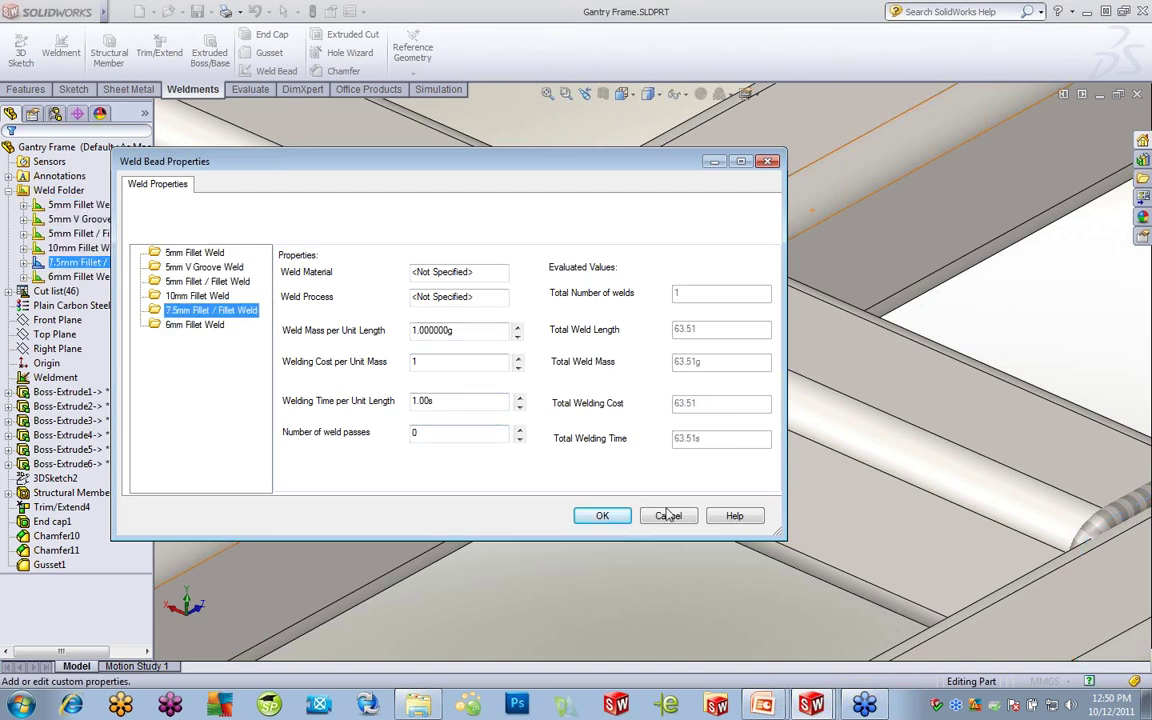
{"action": "left_click", "coordinate": [668, 515]}
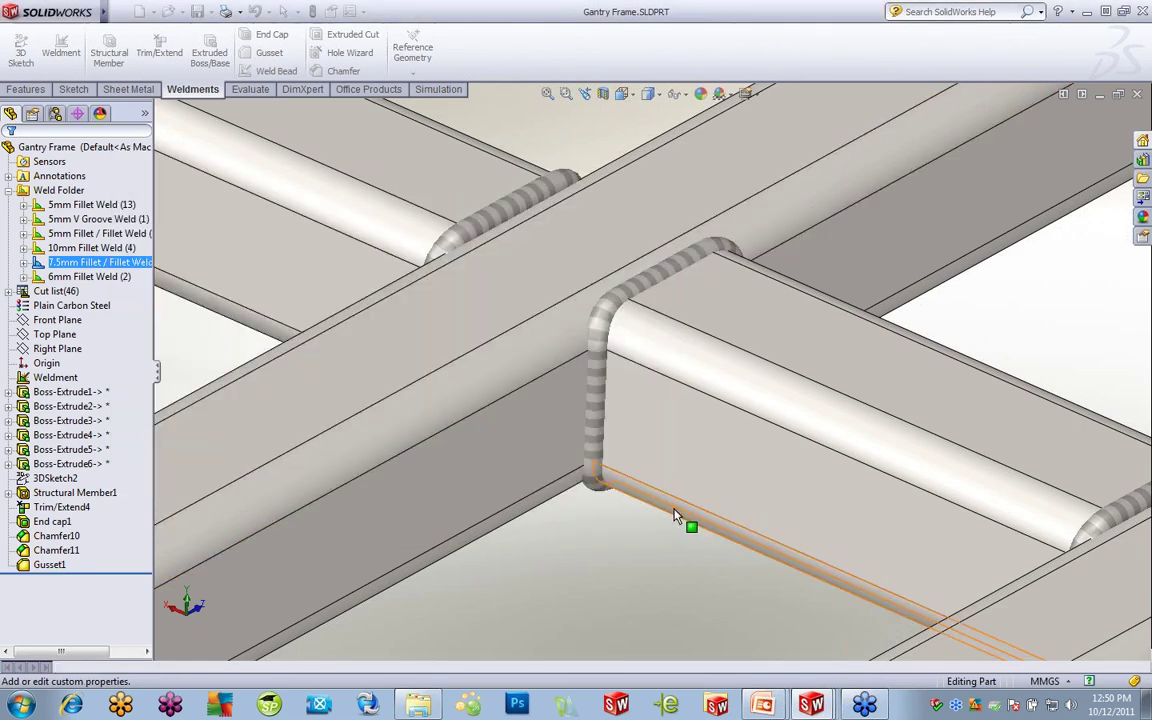
{"action": "left_click", "coordinate": [220, 330]}
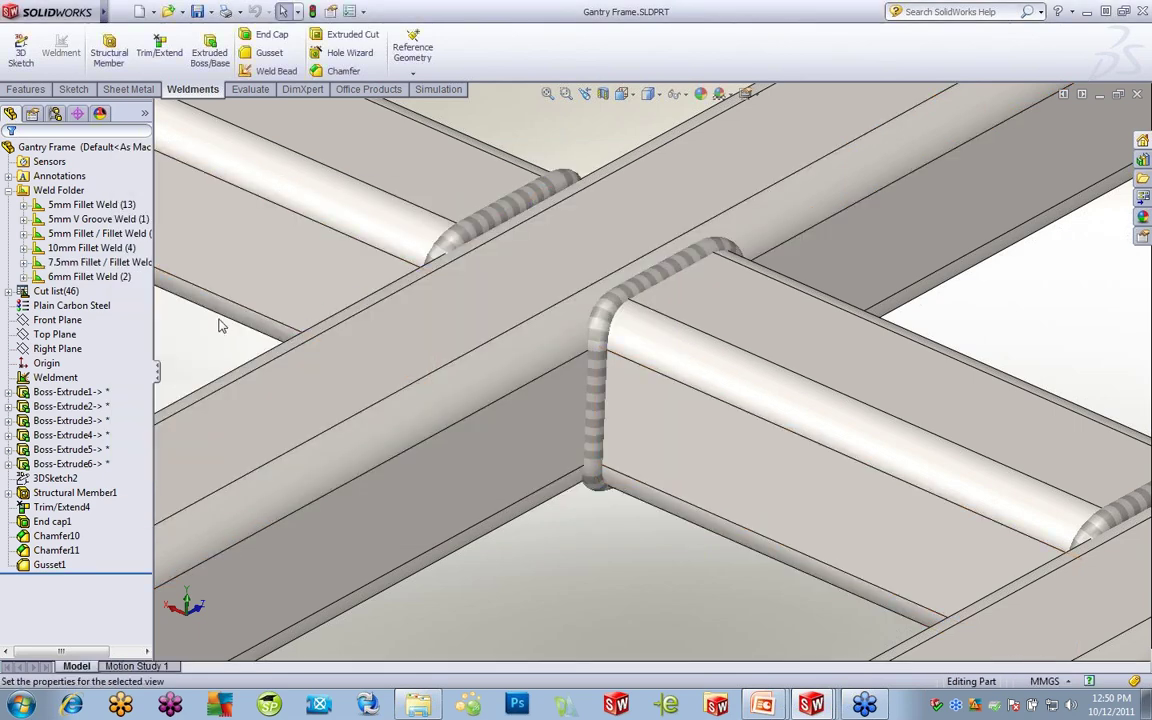
- Return to the Gantry Frame drawing and insert a weld table above the isometric view using the weldtable-standard template
{"action": "key", "text": "ctrl+Tab"}
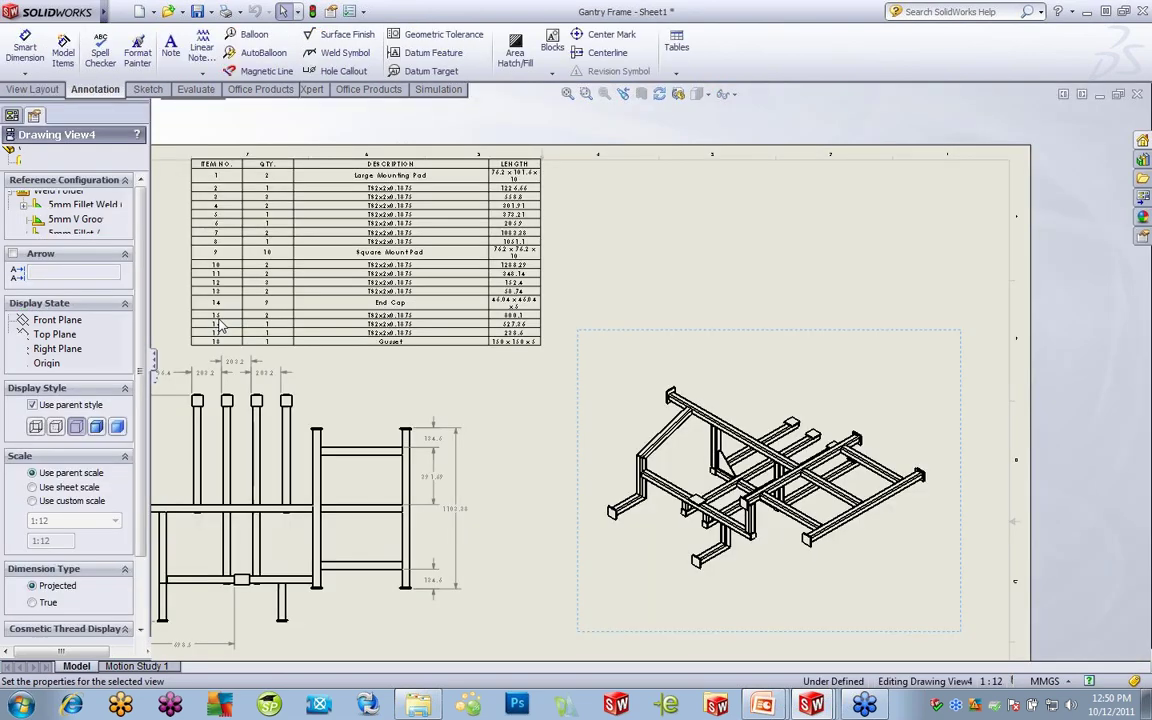
{"action": "key", "text": "s"}
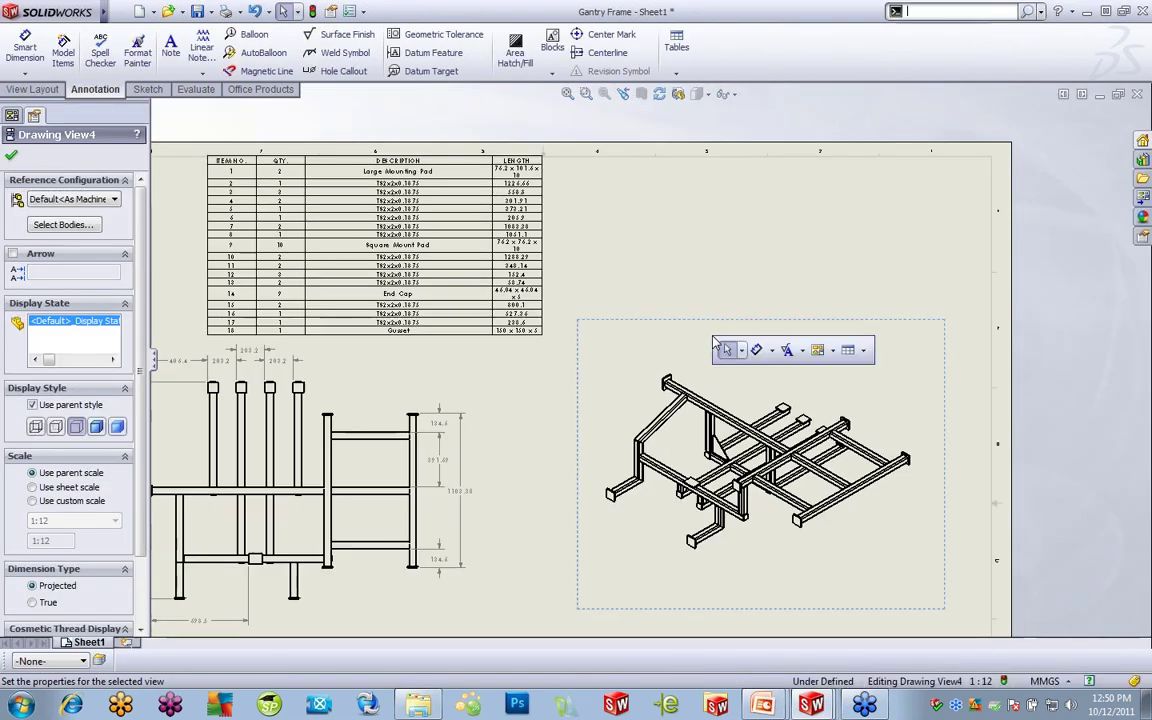
{"action": "left_click", "coordinate": [866, 351]}
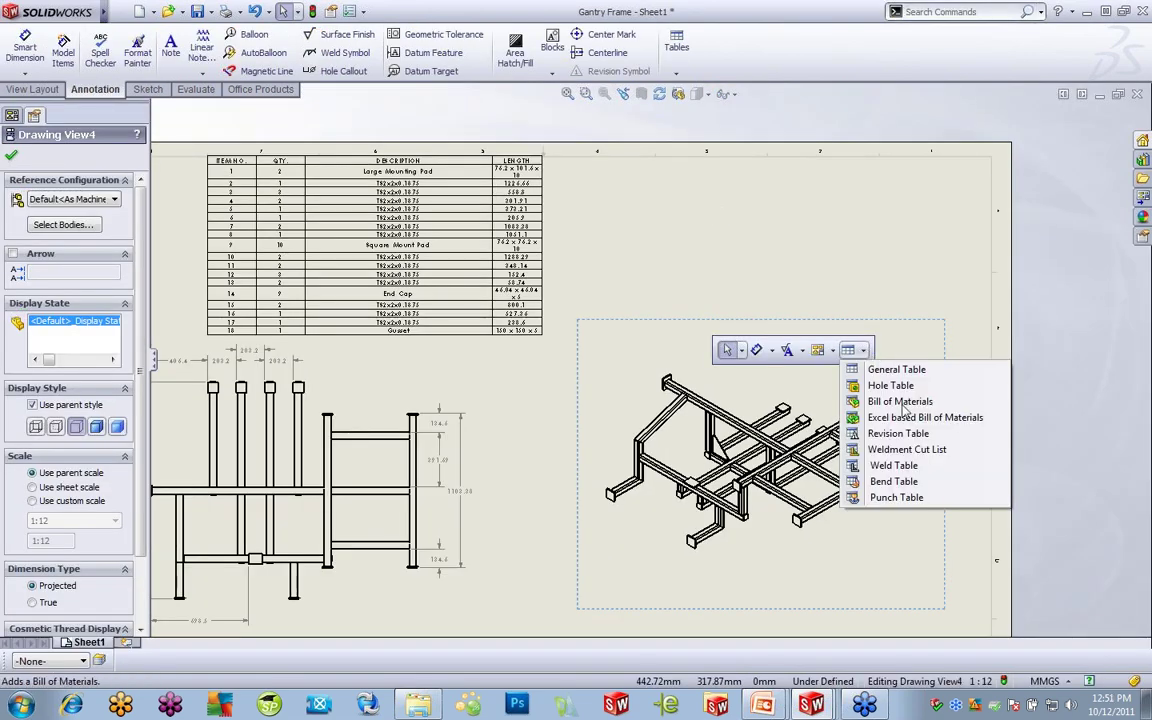
{"action": "left_click", "coordinate": [908, 466]}
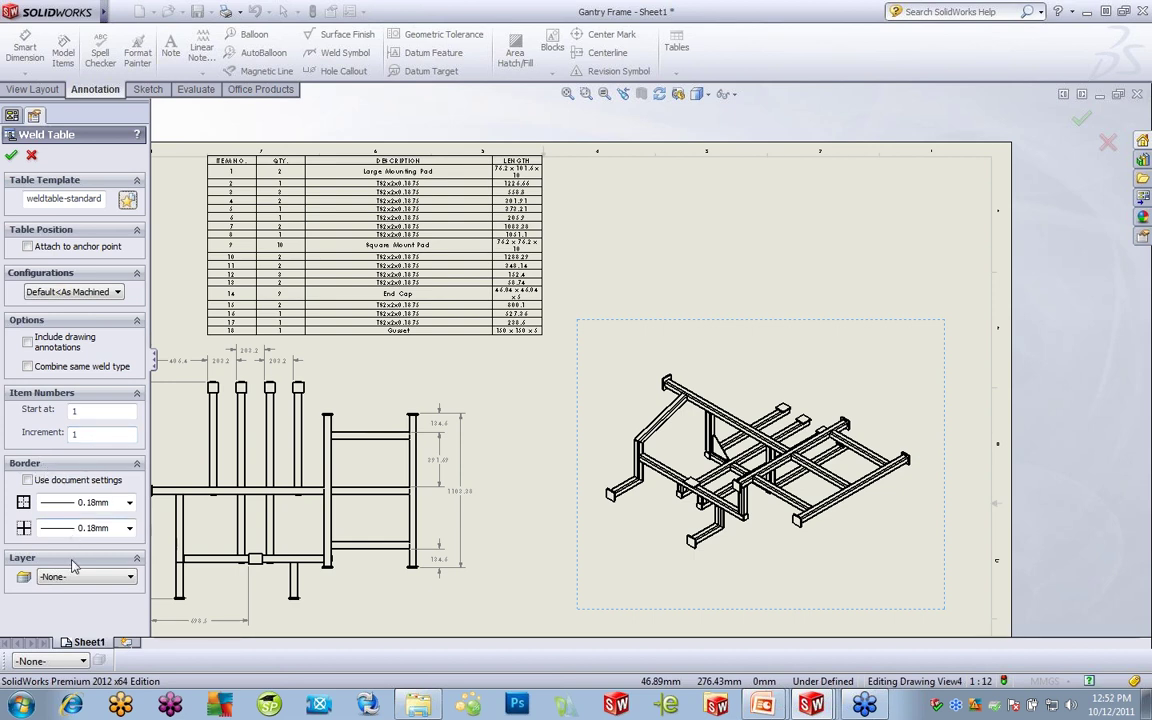
{"action": "left_click", "coordinate": [11, 156]}
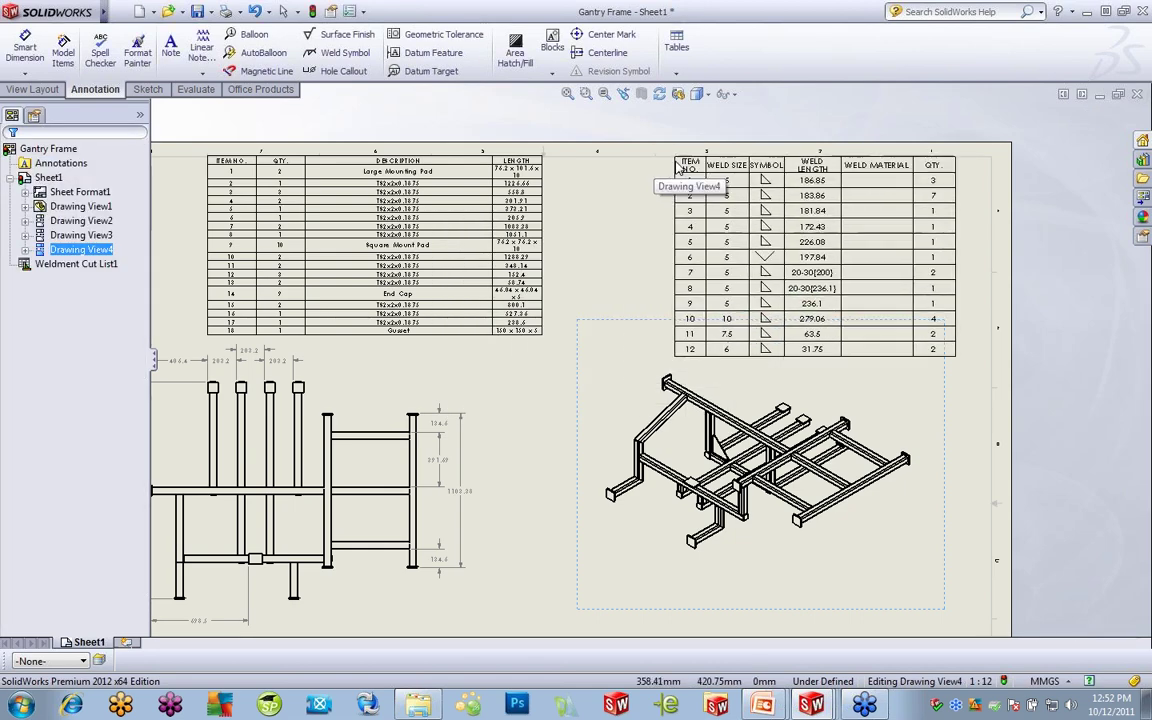
{"action": "left_click", "coordinate": [678, 165]}
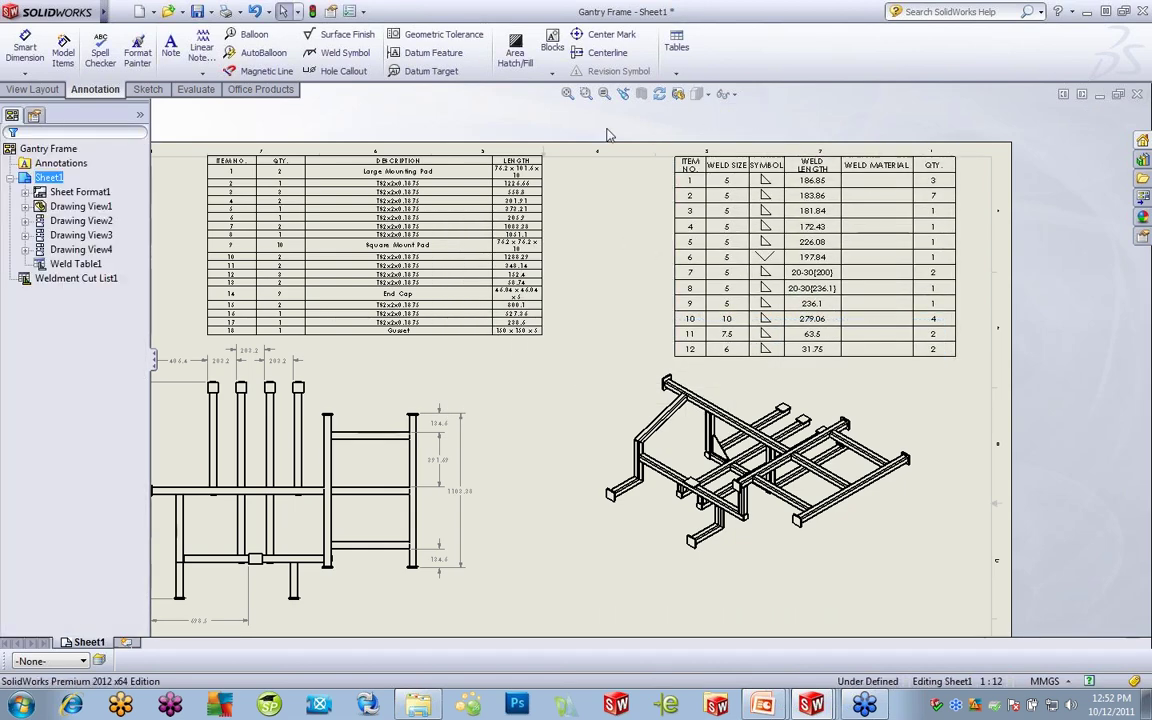
- Examine the border, font, trailing zeroes and layer settings for weld tables in the document properties, and close without changes
{"action": "left_click", "coordinate": [349, 11]}
{"action": "left_click", "coordinate": [360, 77]}
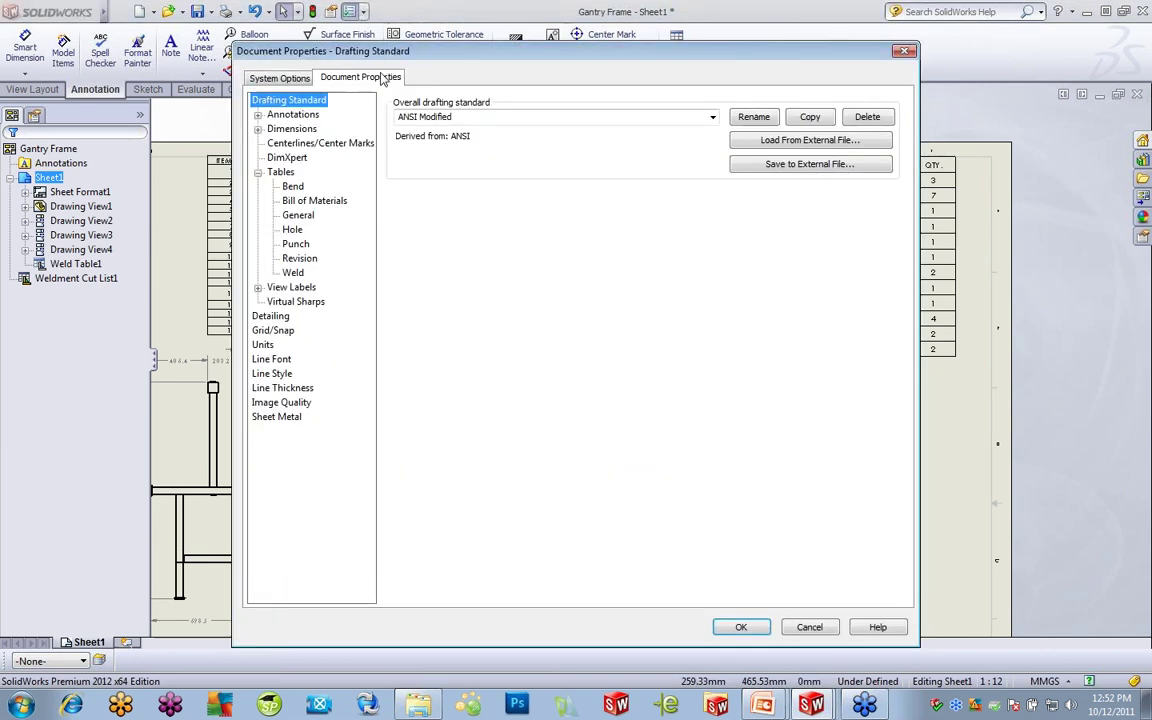
{"action": "left_click", "coordinate": [296, 273]}
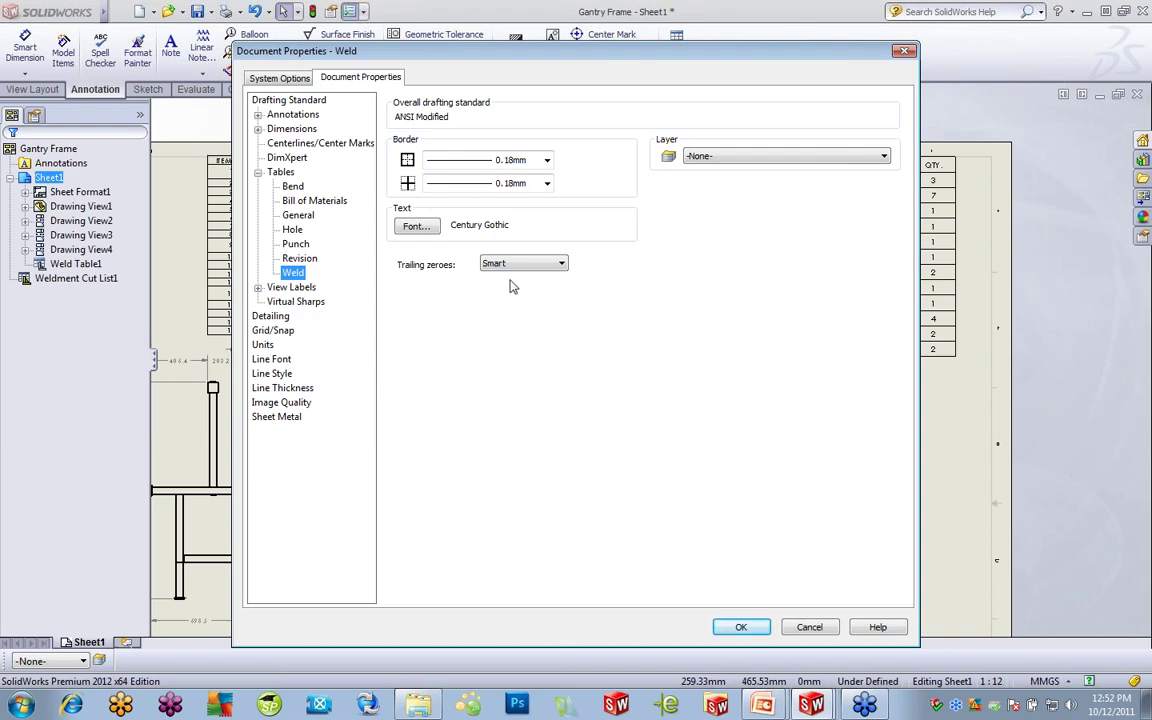
{"action": "left_click", "coordinate": [810, 628]}
- Examine the weld table's hide and formatting commands, its row formatting options and the commands available for a weld length cell
{"action": "scroll", "coordinate": [785, 303], "scroll_direction": "up", "scroll_amount": 3}
{"action": "mouse_move", "coordinate": [785, 303]}
{"action": "middle_mouse_down"}
{"action": "mouse_move", "coordinate": [700, 360]}
{"action": "mouse_move", "coordinate": [658, 442]}
{"action": "middle_mouse_up"}
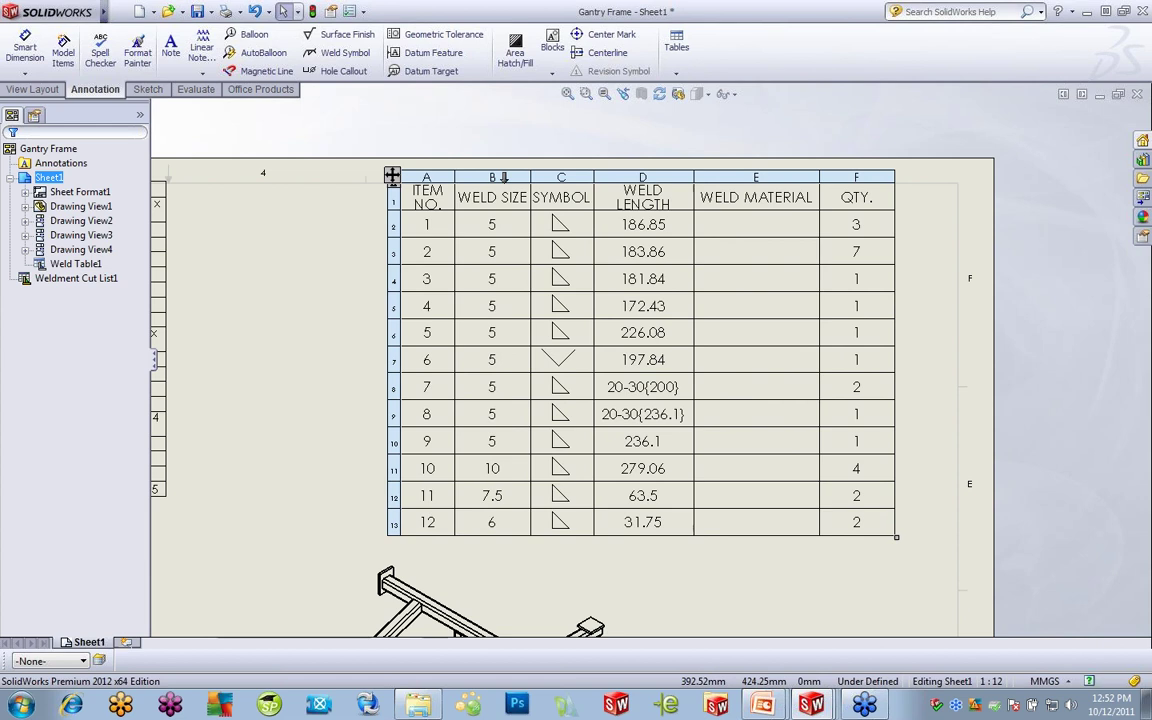
{"action": "right_click", "coordinate": [514, 219]}
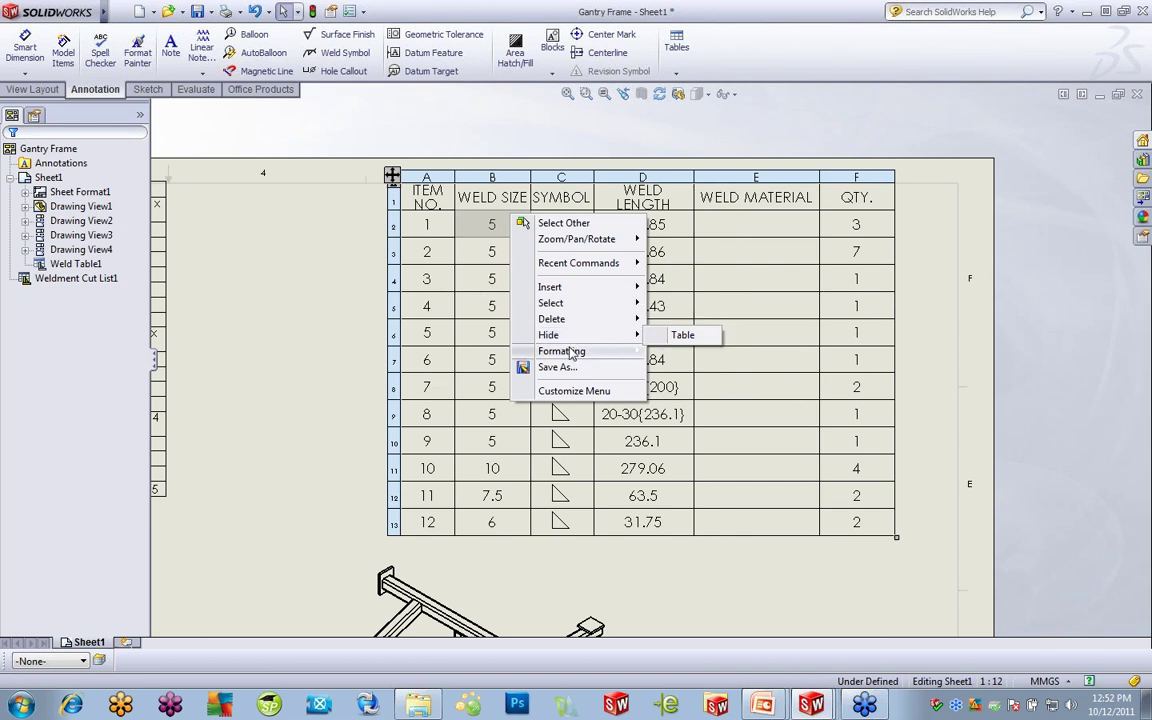
{"action": "mouse_move", "coordinate": [571, 354]}
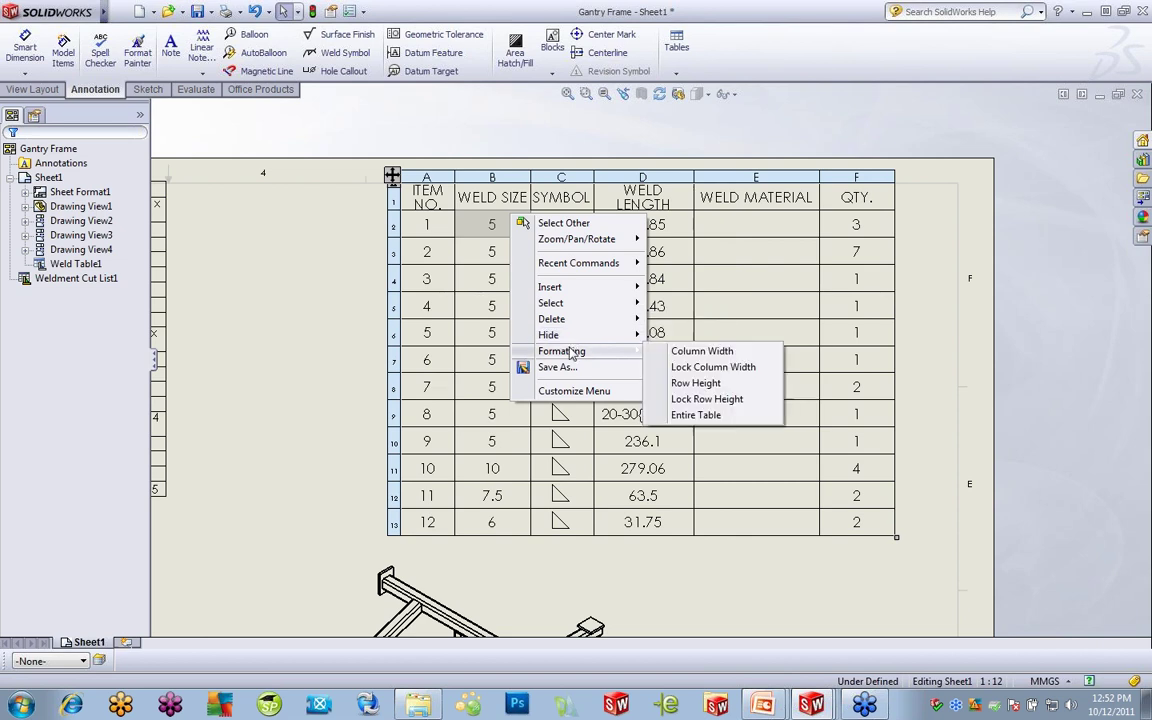
{"action": "left_click", "coordinate": [427, 251]}
{"action": "left_click", "coordinate": [388, 224]}
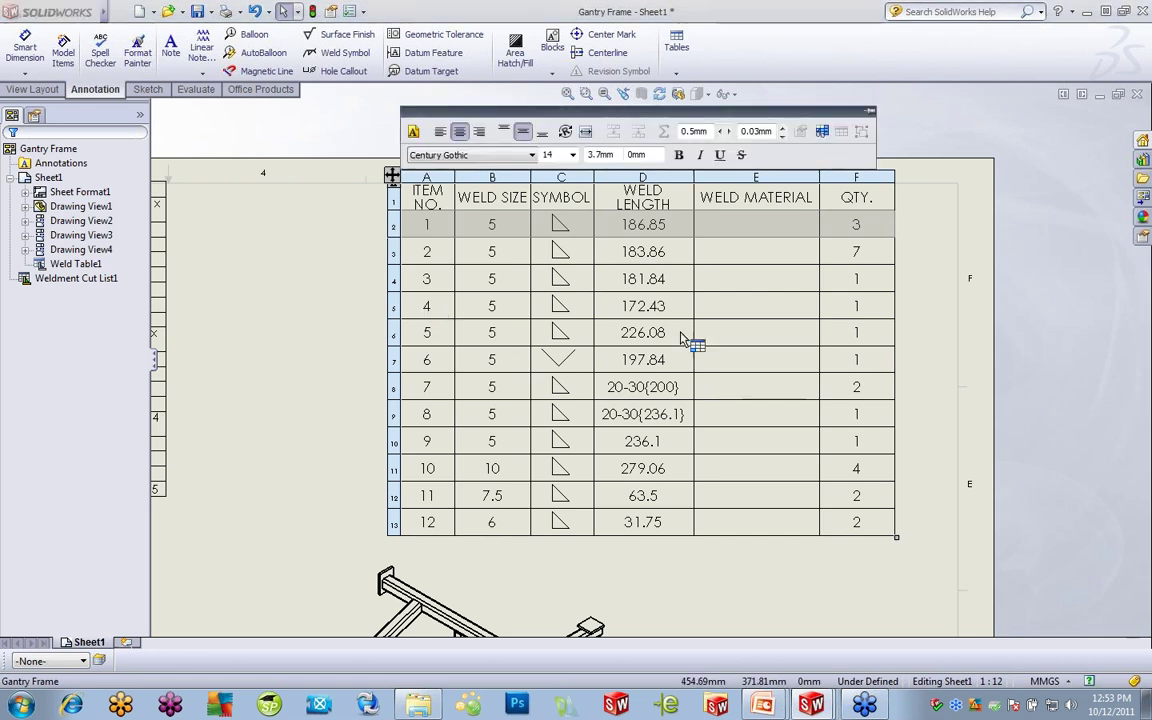
{"action": "left_click", "coordinate": [628, 258]}
{"action": "right_click", "coordinate": [630, 259]}
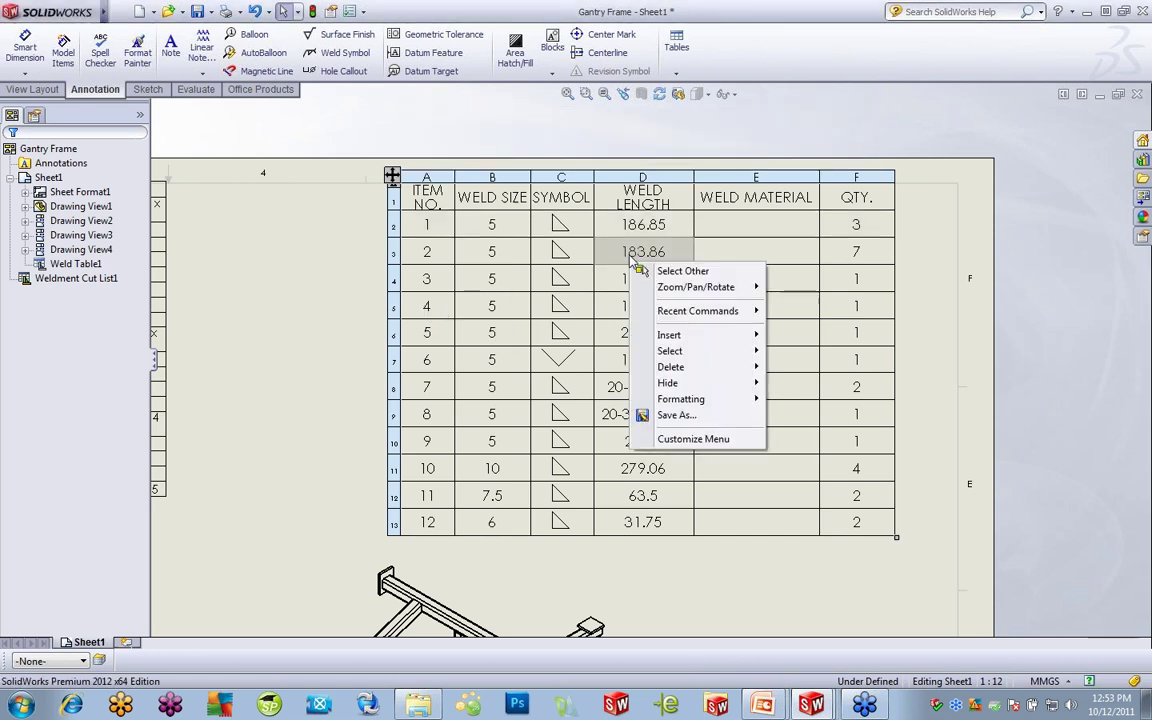
{"action": "key", "text": "Escape"}
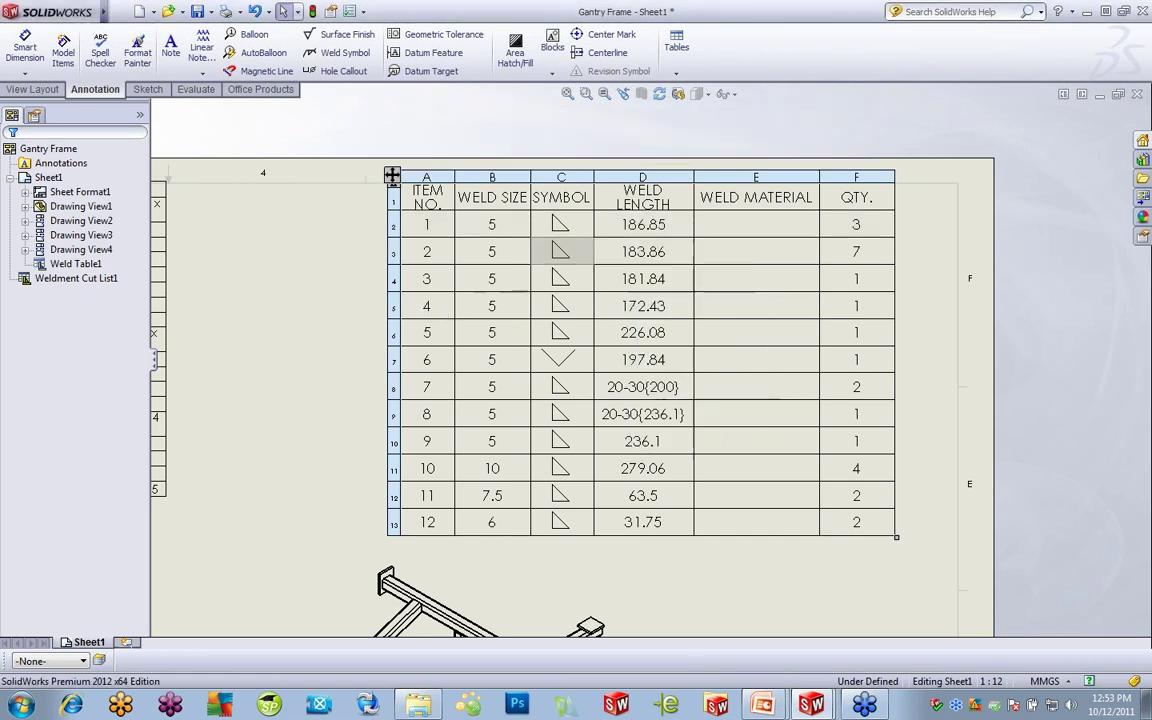
- Examine the column types available for the weld table's SYMBOL column, keeping the type SYMBOL
{"action": "left_click", "coordinate": [563, 177]}
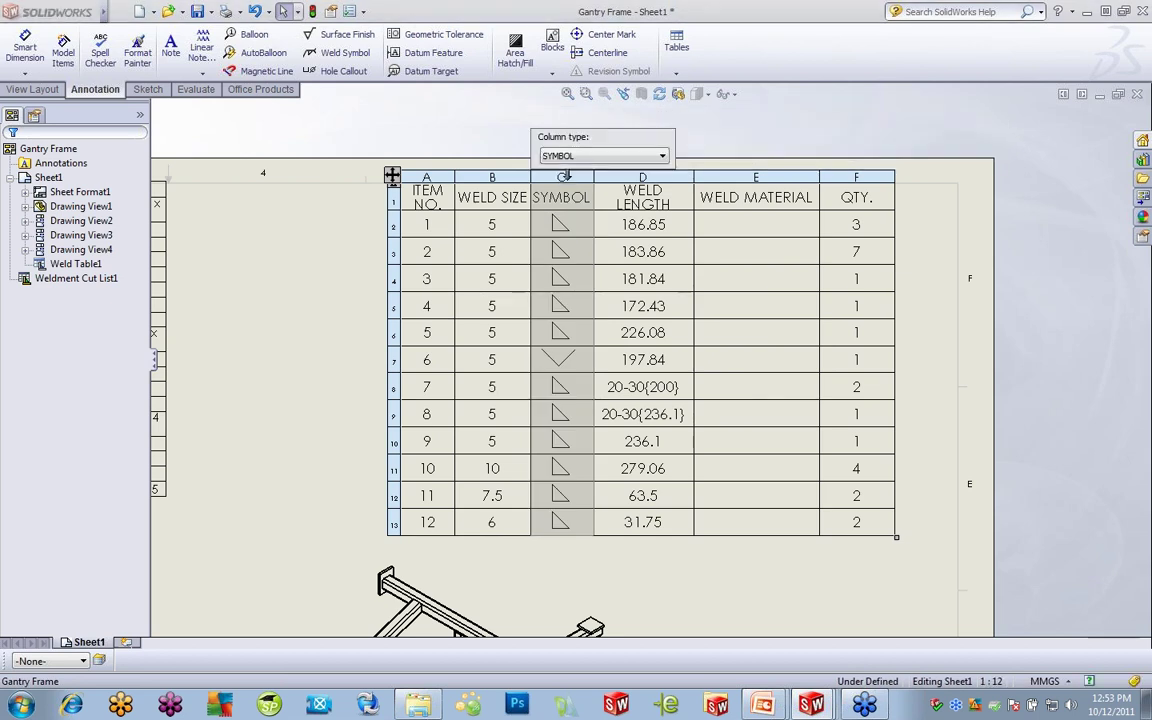
{"action": "left_click", "coordinate": [661, 157]}
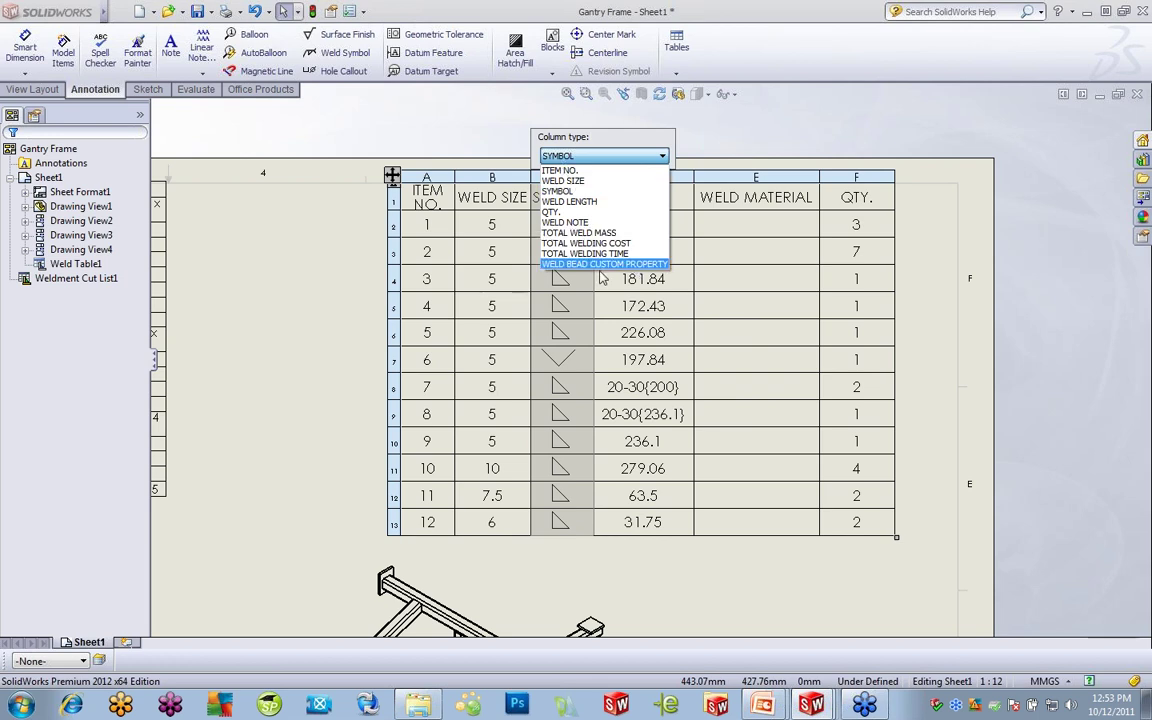
{"action": "left_click", "coordinate": [590, 191]}
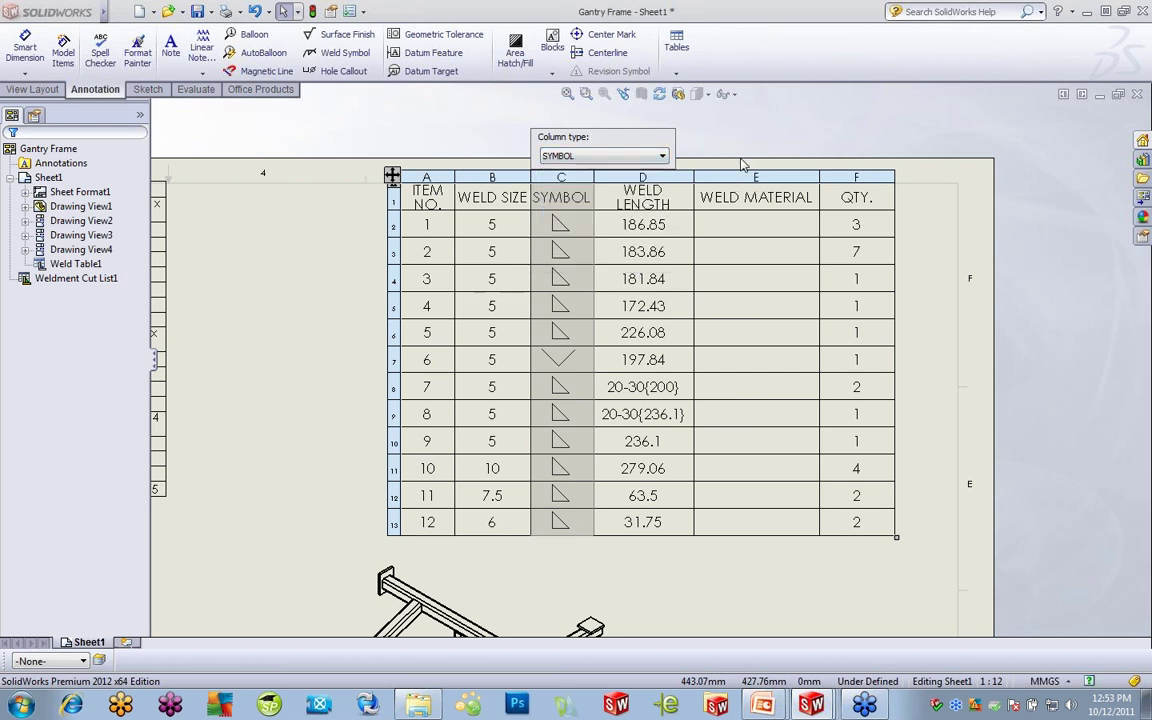
- Try the Combine same weld type option on the weld table and turn it back off
{"action": "left_click", "coordinate": [392, 175]}
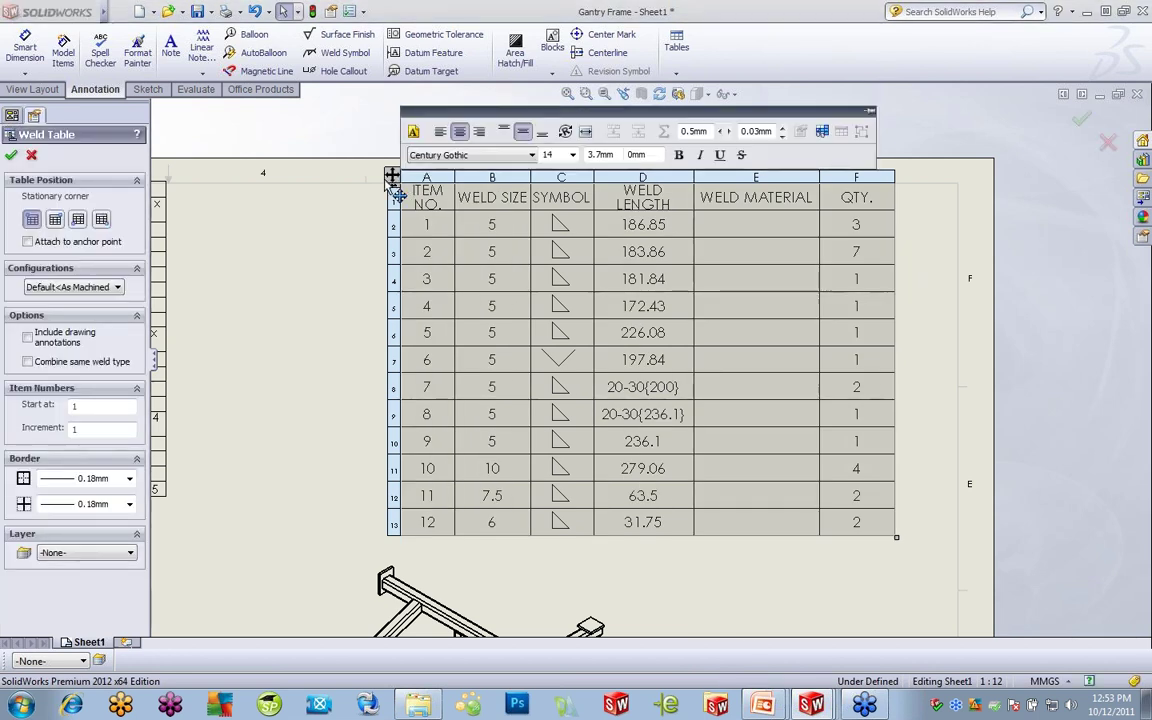
{"action": "left_click", "coordinate": [27, 362]}
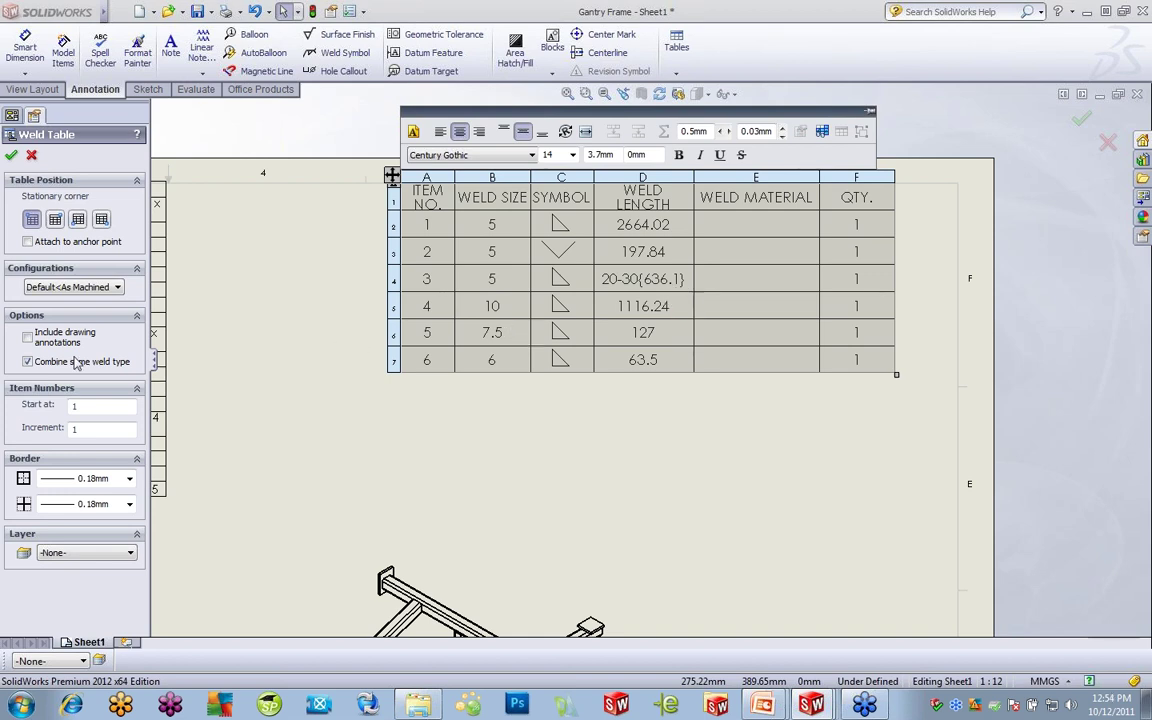
{"action": "left_click", "coordinate": [27, 362]}
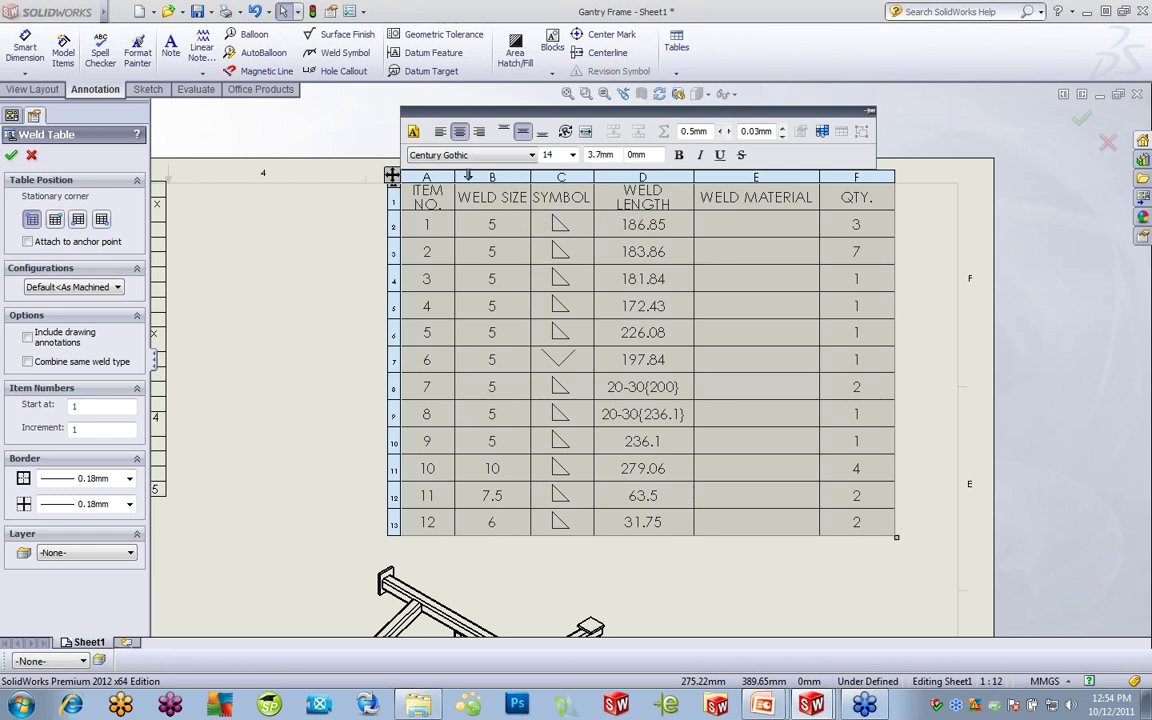
{"action": "left_click", "coordinate": [11, 155]}
{"action": "left_click", "coordinate": [515, 215]}
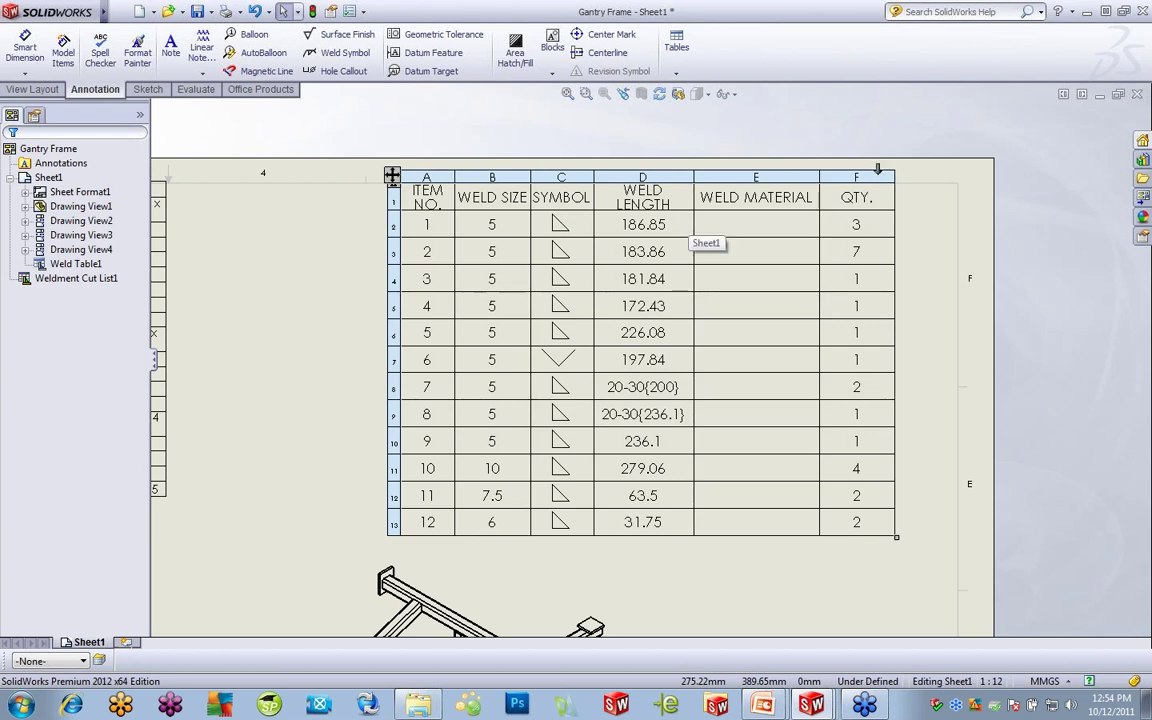
- Examine the weld table's Save As dialog with the Template (*.sldwldtbt) format and cancel it
{"action": "left_click", "coordinate": [392, 177]}
{"action": "right_click", "coordinate": [392, 177]}
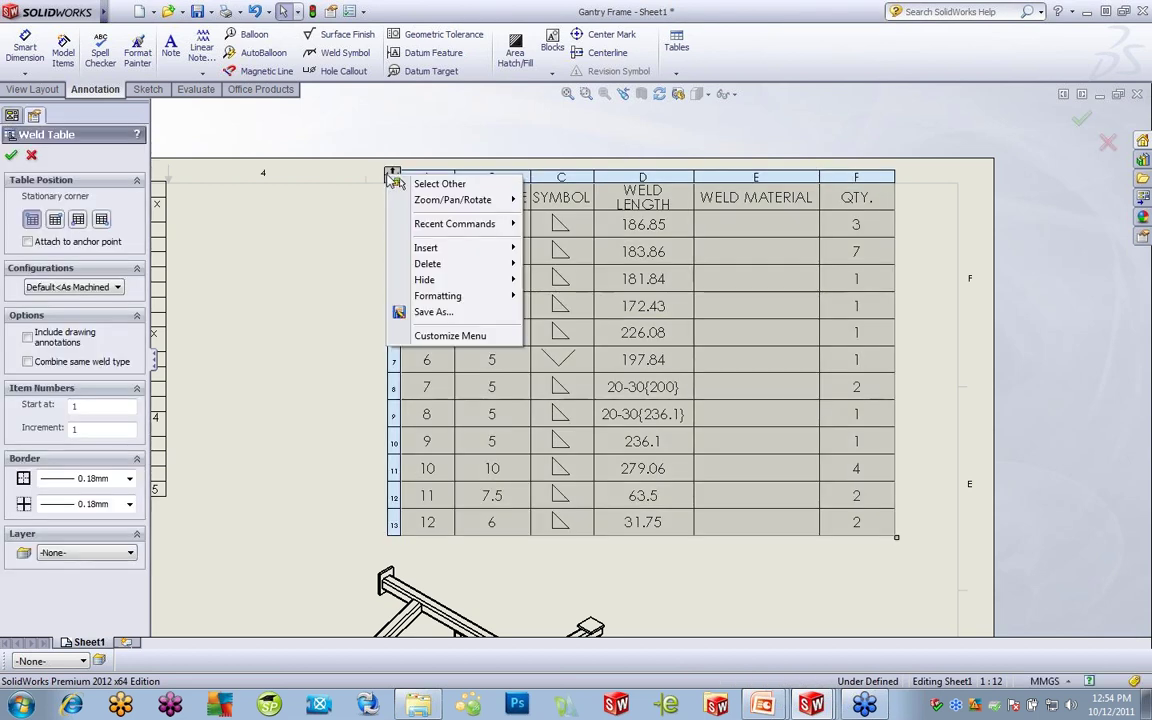
{"action": "left_click", "coordinate": [460, 309]}
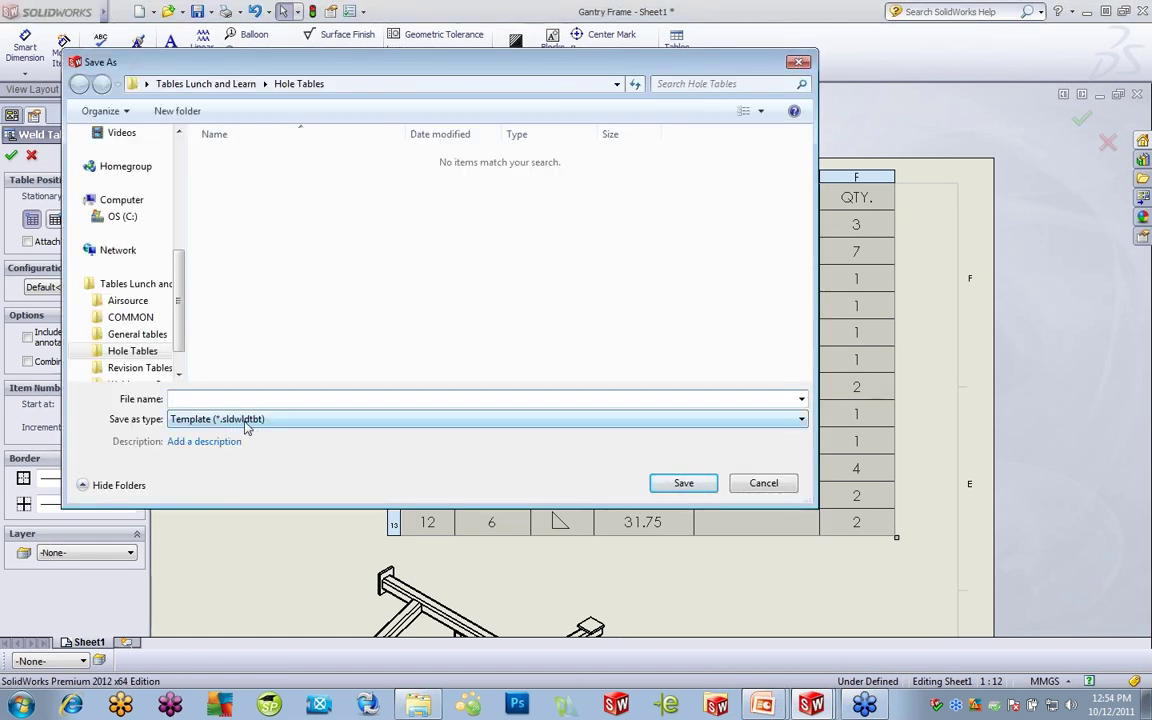
{"action": "left_click", "coordinate": [768, 484]}
{"action": "left_click", "coordinate": [352, 301]}
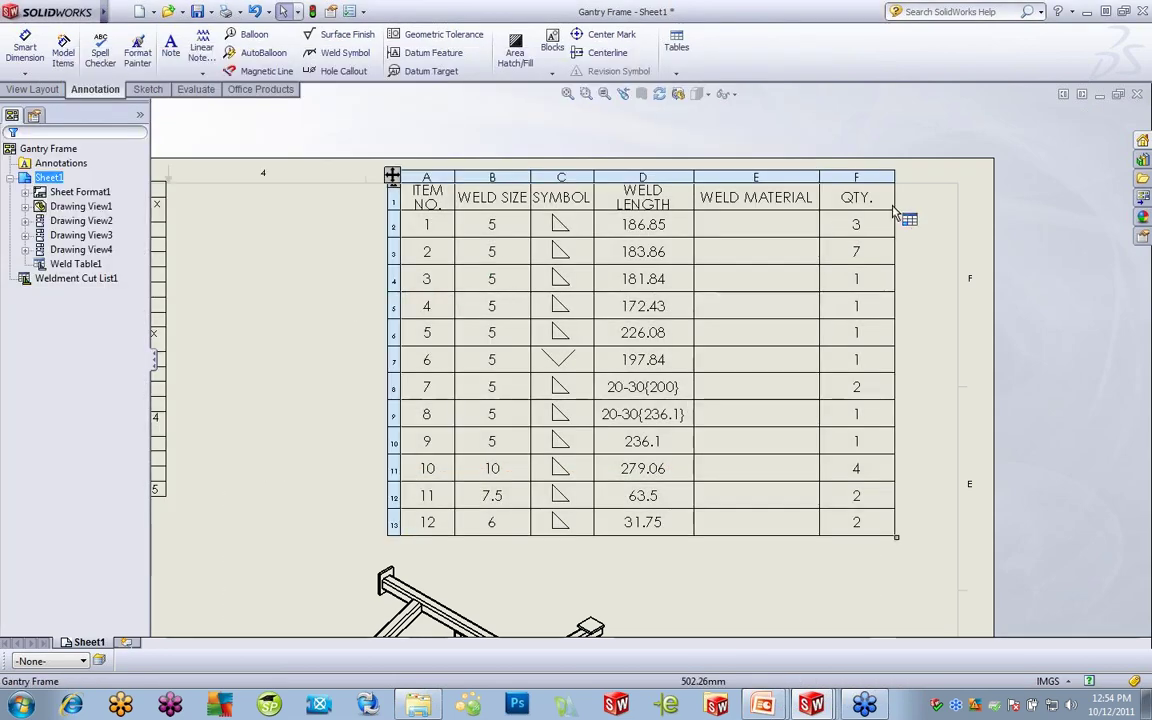
- Close the Gantry Frame drawing without saving the changes
{"action": "left_click", "coordinate": [1137, 93]}
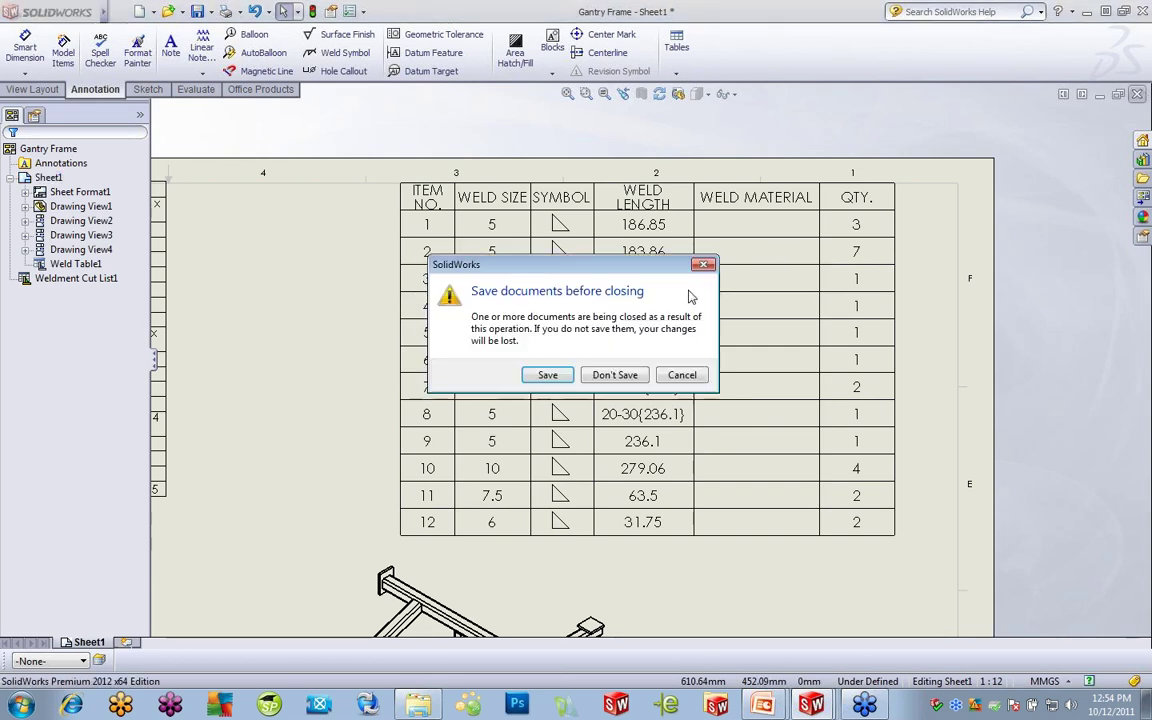
{"action": "left_click", "coordinate": [612, 375]}
{"action": "mouse_move", "coordinate": [762, 708]}
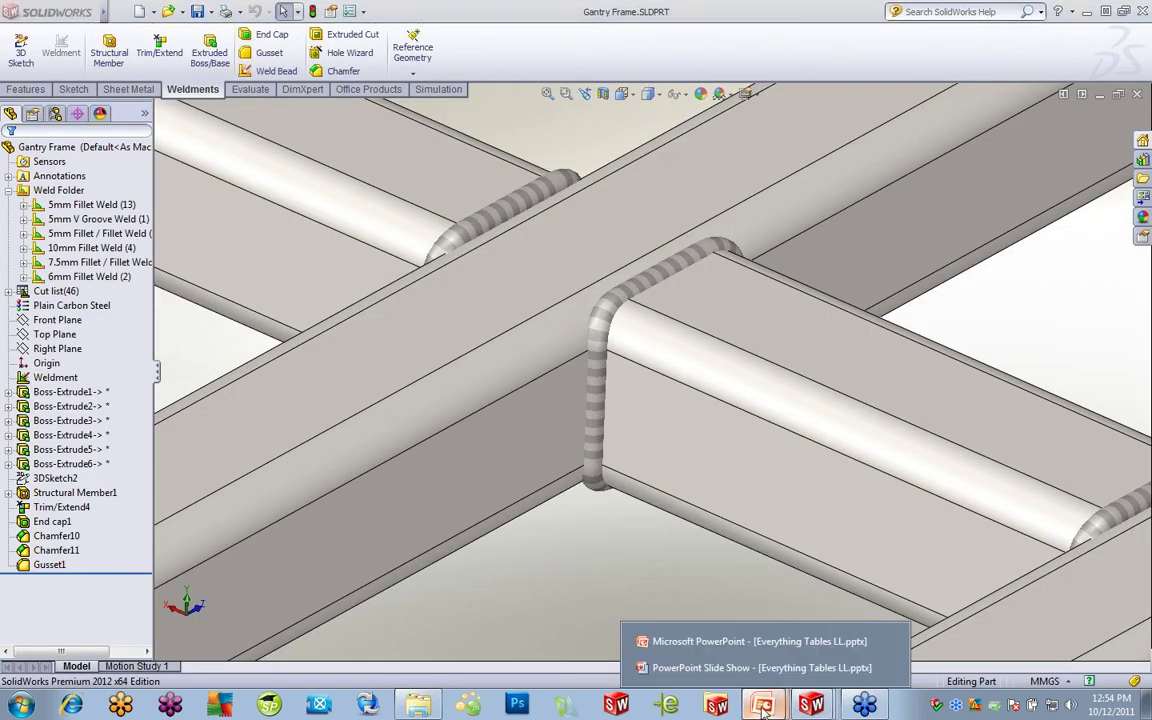
- Switch to the PowerPoint slide show and advance from the Weld Tables slide to the Hole Tables slide
{"action": "left_click", "coordinate": [746, 667]}
{"action": "left_click", "coordinate": [368, 427]}
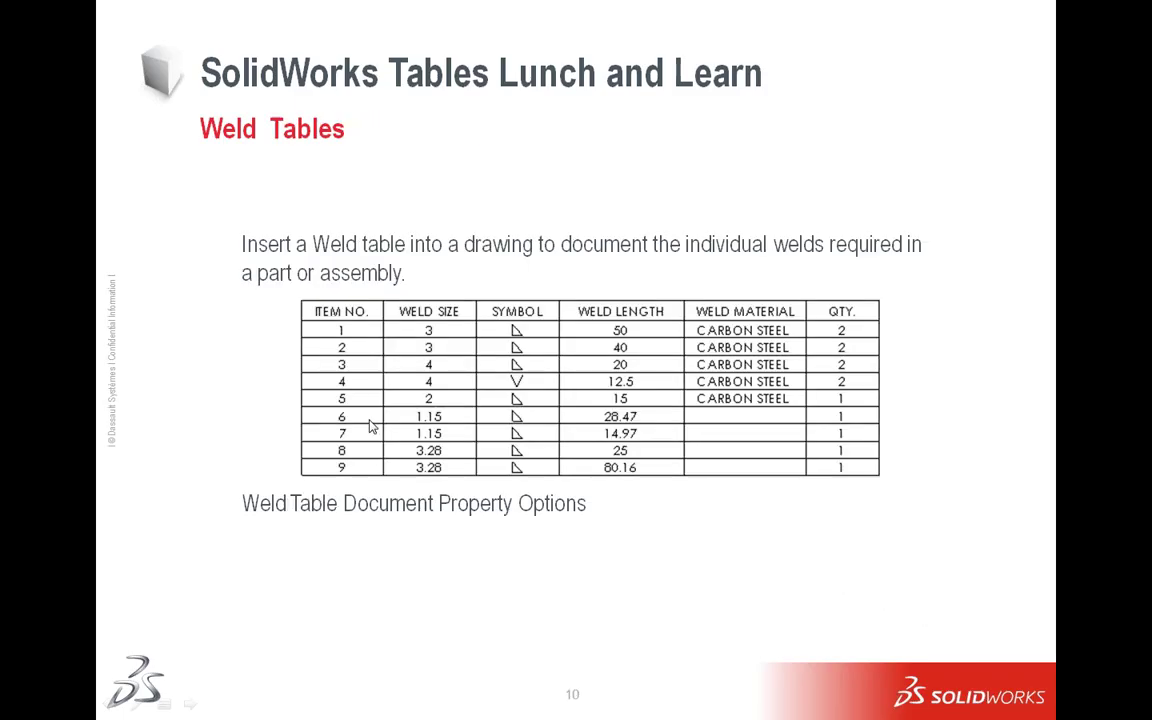
{"action": "left_click", "coordinate": [368, 427]}
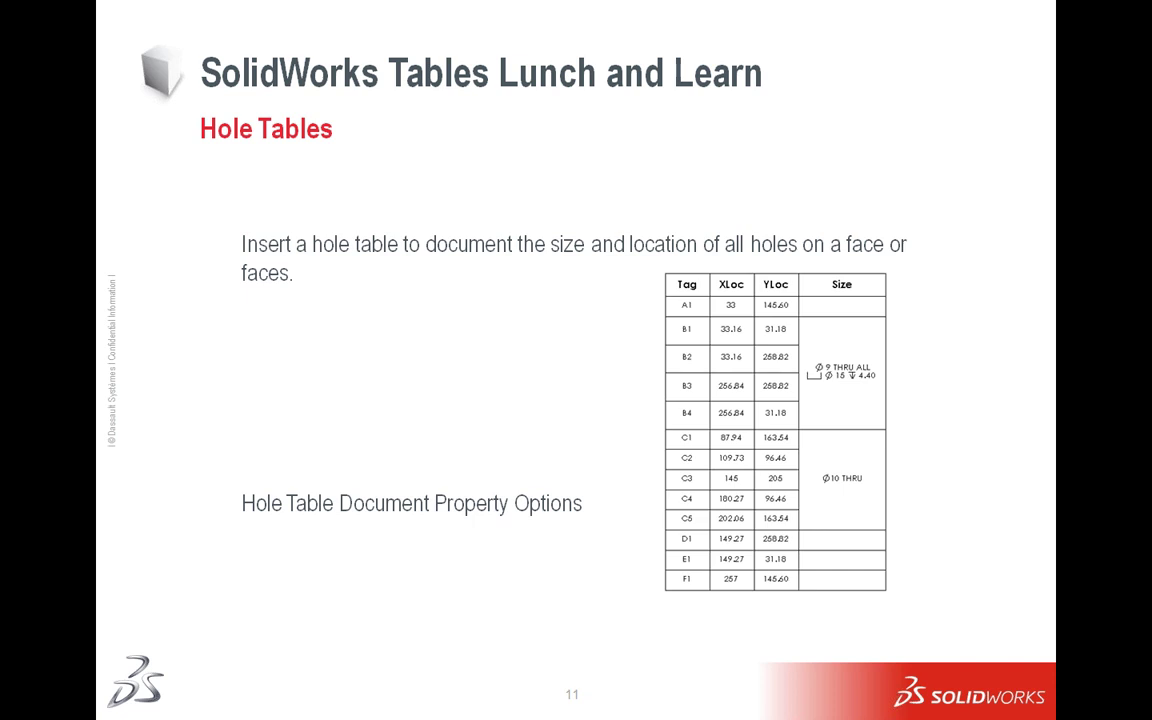
- Switch to the B PlateB_DME2 drawing in SolidWorks and start a hole table with the main view's lower-left corner as datum origin
{"action": "key", "text": "alt+Tab"}
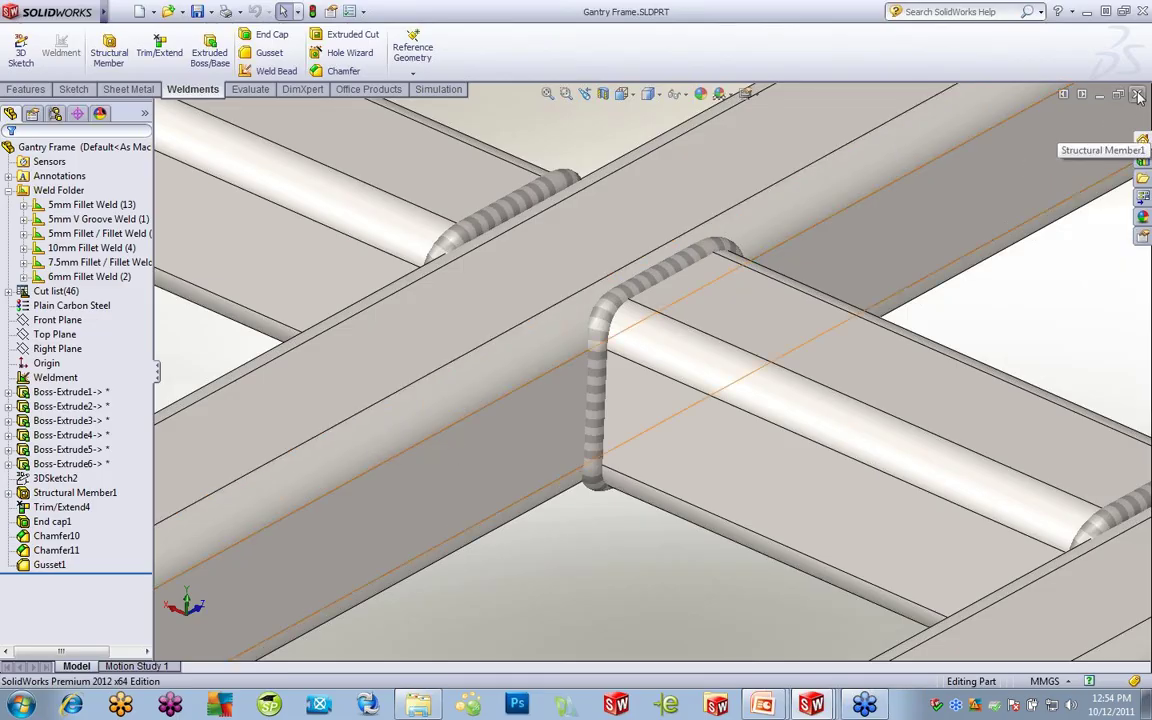
{"action": "key", "text": "ctrl+Tab"}
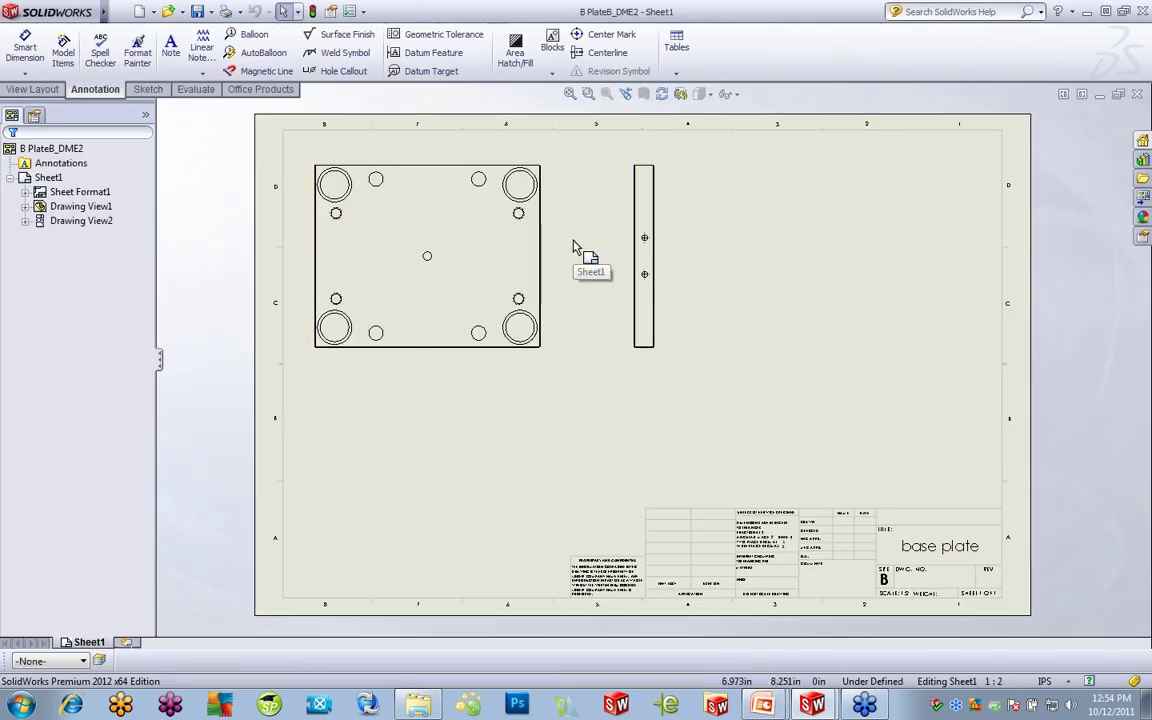
{"action": "left_click", "coordinate": [590, 443]}
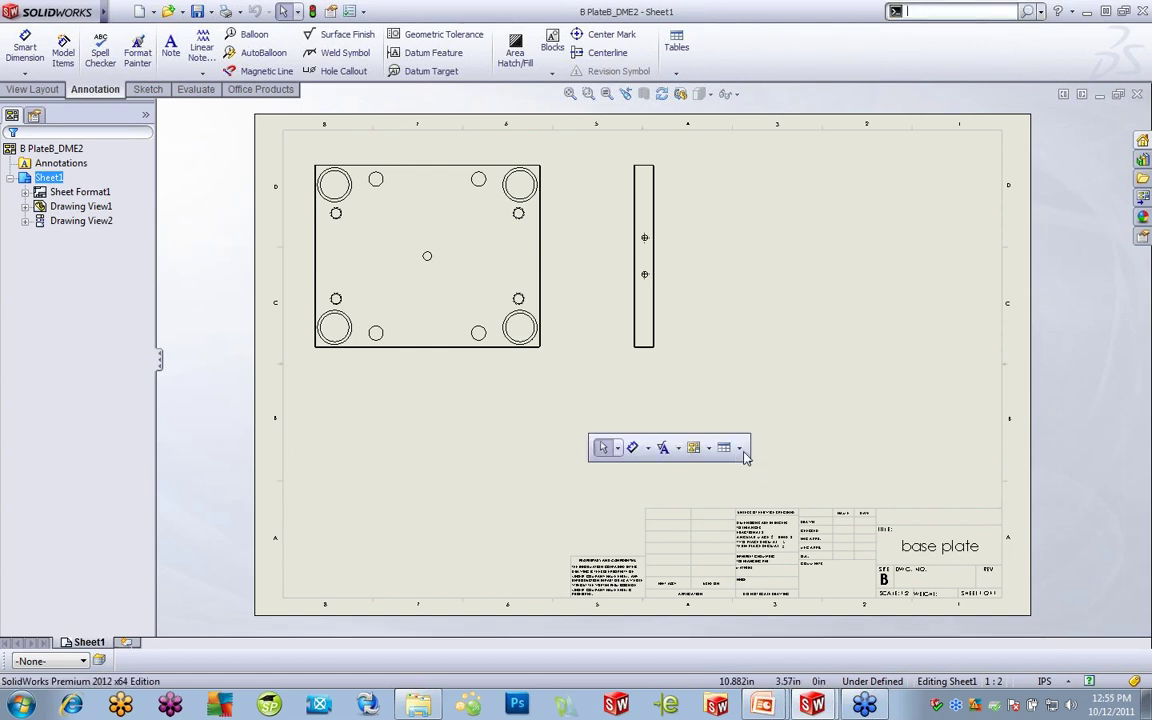
{"action": "left_click", "coordinate": [740, 448]}
{"action": "left_click", "coordinate": [770, 483]}
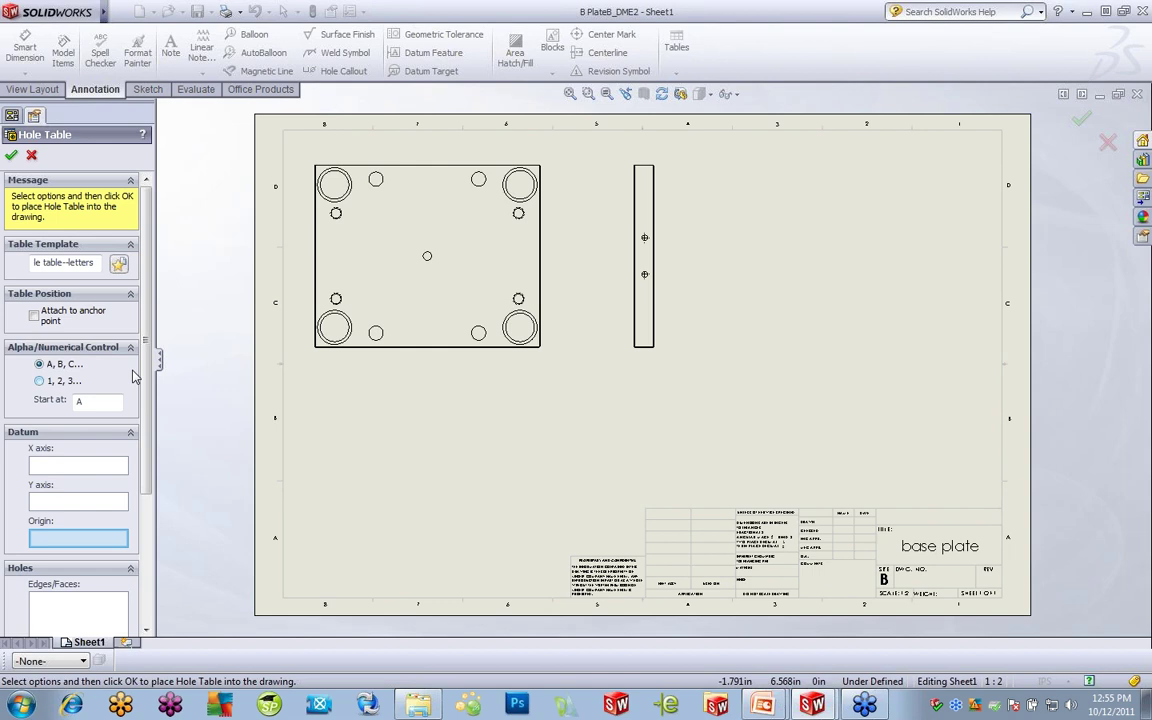
{"action": "scroll", "coordinate": [143, 408], "scroll_direction": "down", "scroll_amount": 2}
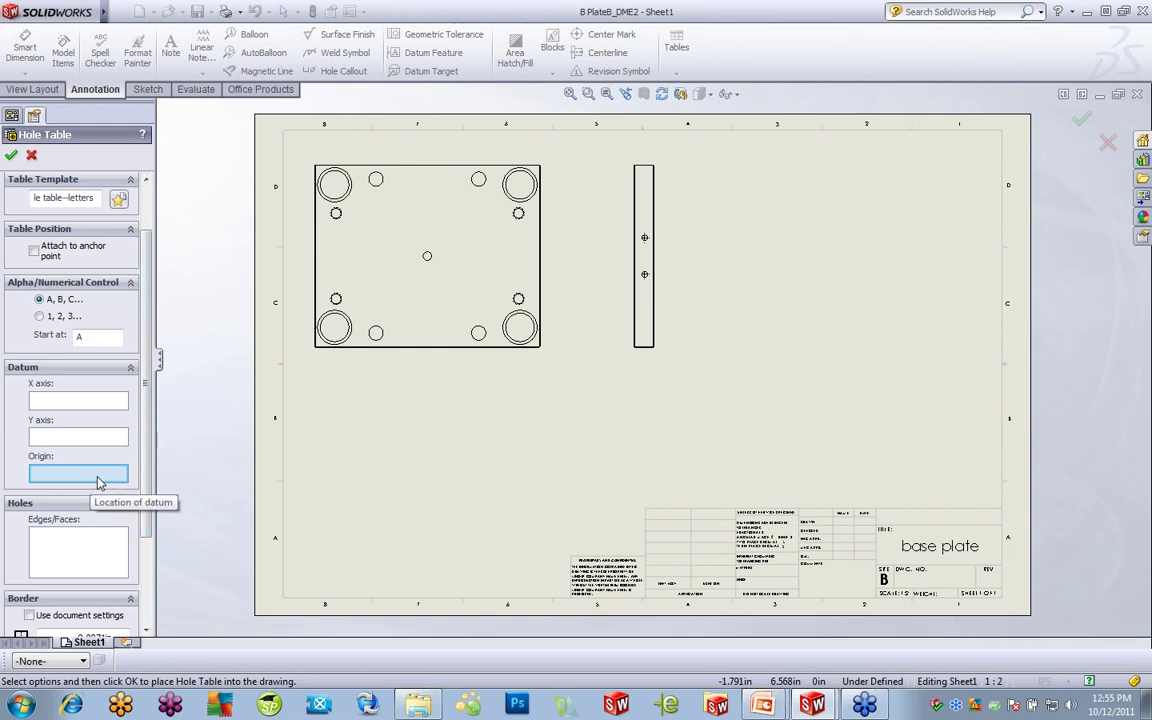
{"action": "left_click", "coordinate": [316, 349]}
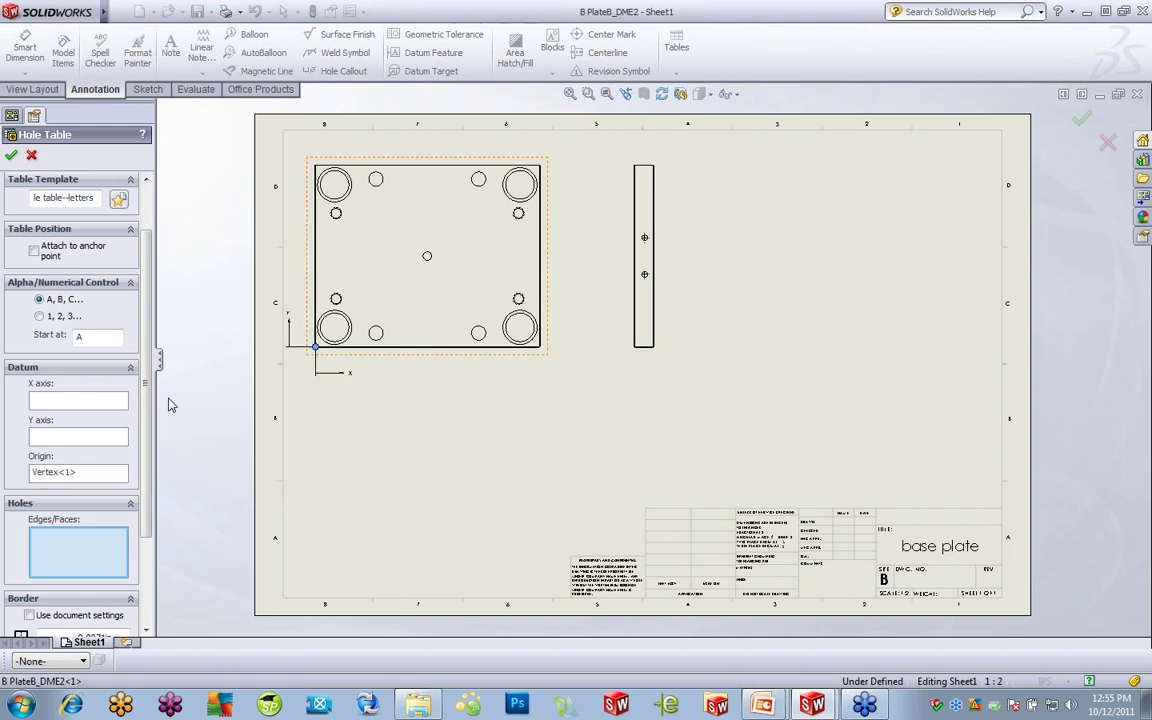
- Select the plate's face in the main view as the source of the table's holes
{"action": "left_click", "coordinate": [77, 401]}
{"action": "left_click", "coordinate": [83, 436]}
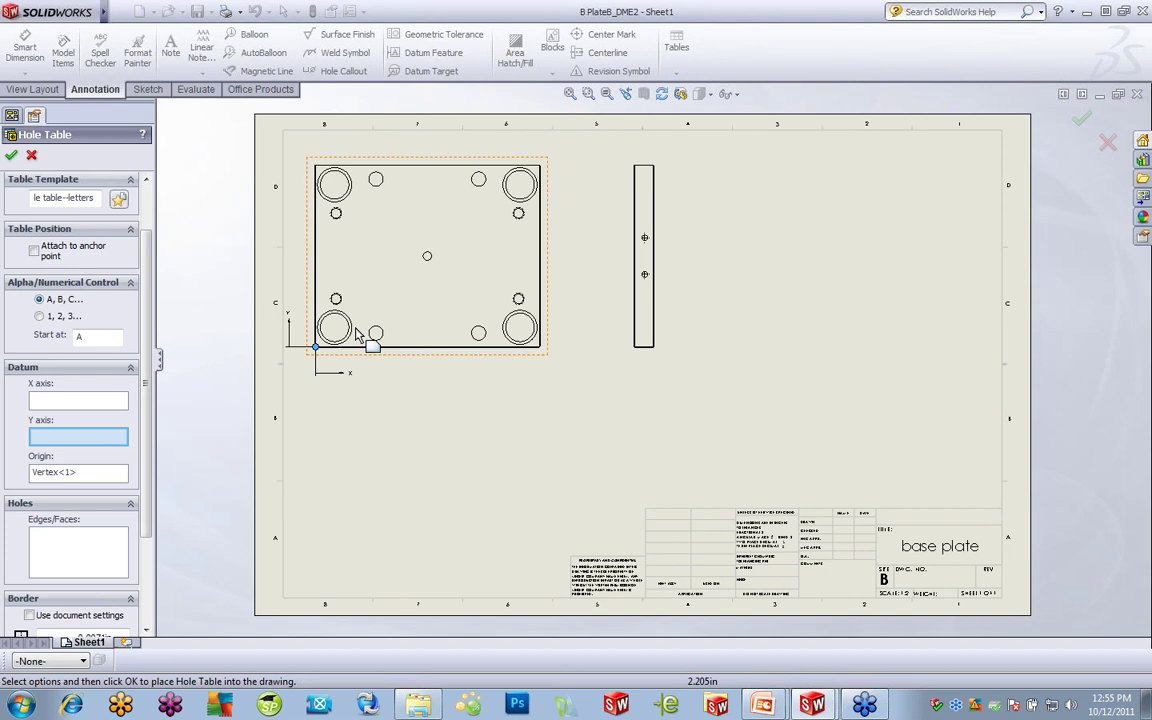
{"action": "left_click", "coordinate": [72, 555]}
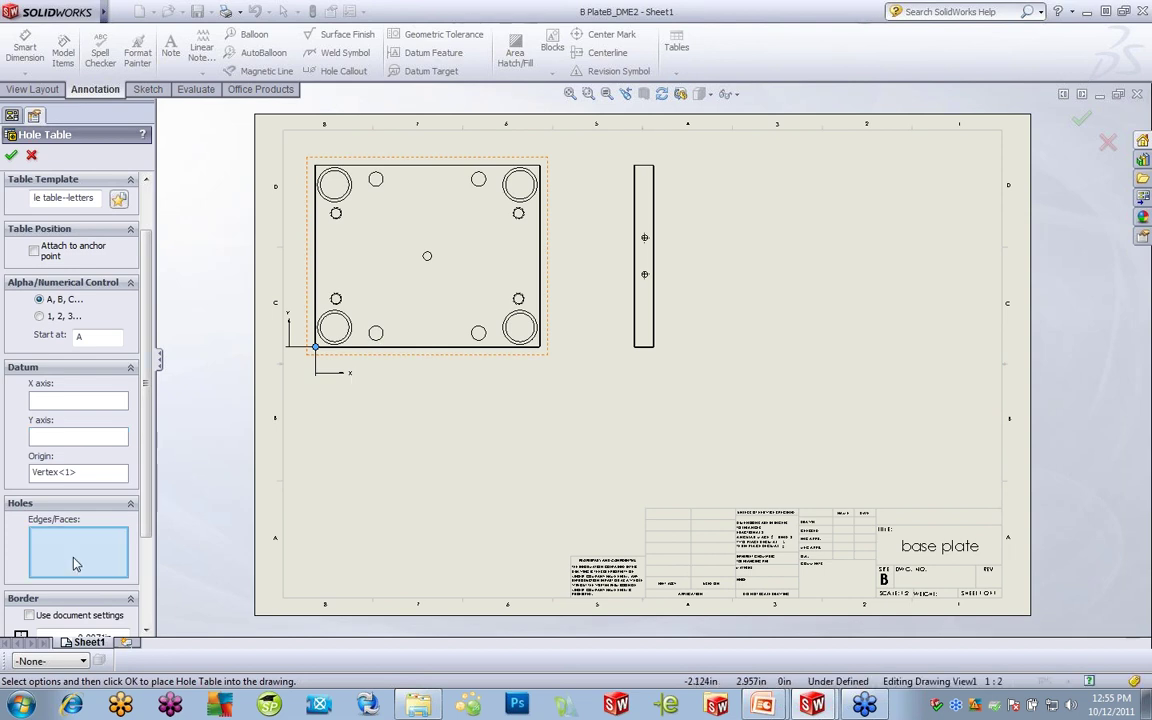
{"action": "left_click", "coordinate": [424, 314]}
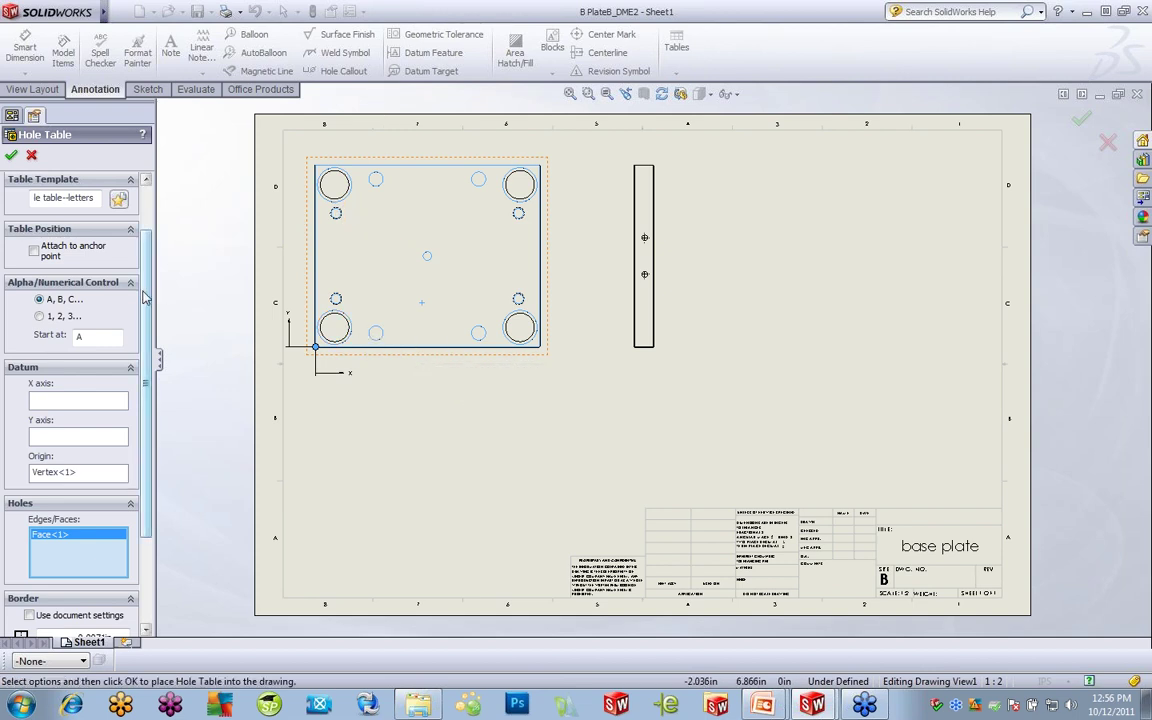
- Add the side view to the hole table, using its lower-left corner as origin and its face for the holes
{"action": "scroll", "coordinate": [158, 340], "scroll_direction": "down", "scroll_amount": 3}
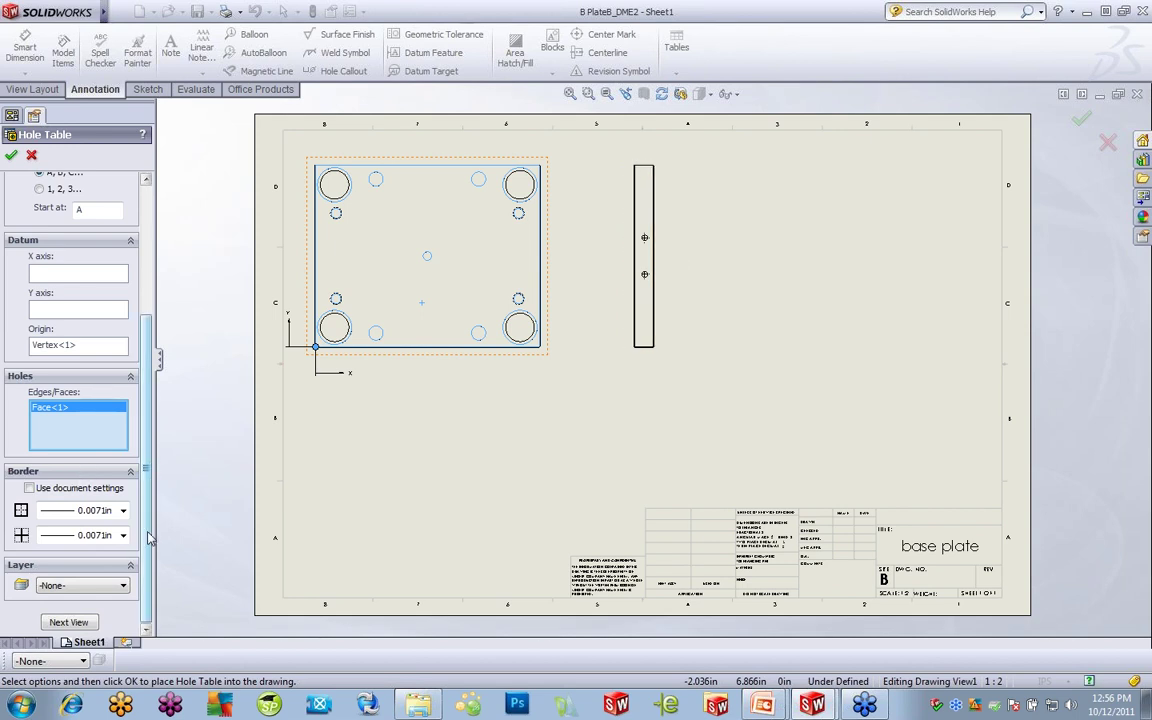
{"action": "left_click", "coordinate": [78, 623]}
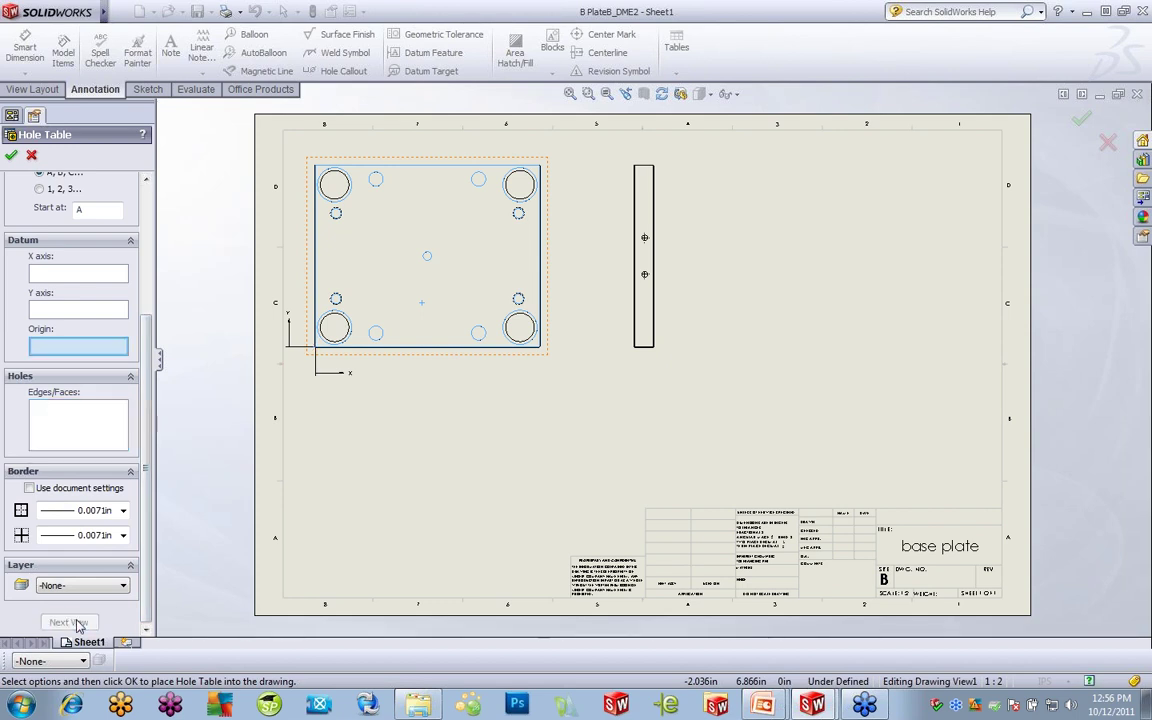
{"action": "left_click", "coordinate": [634, 347]}
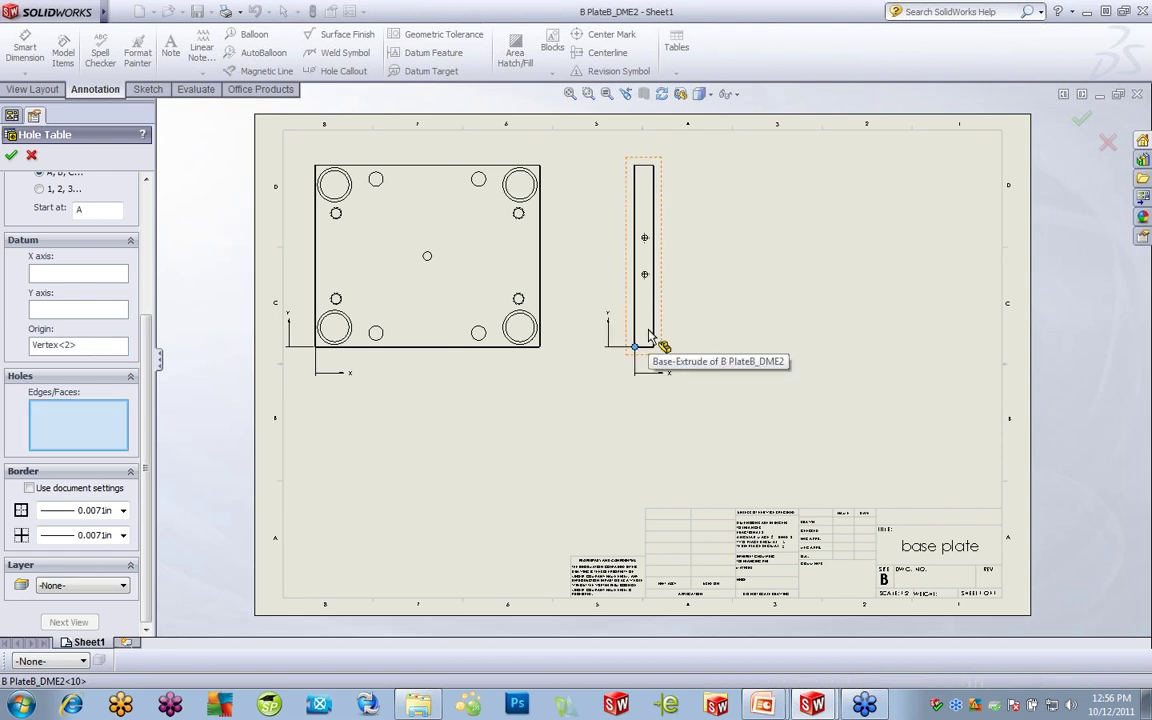
{"action": "left_click", "coordinate": [648, 336]}
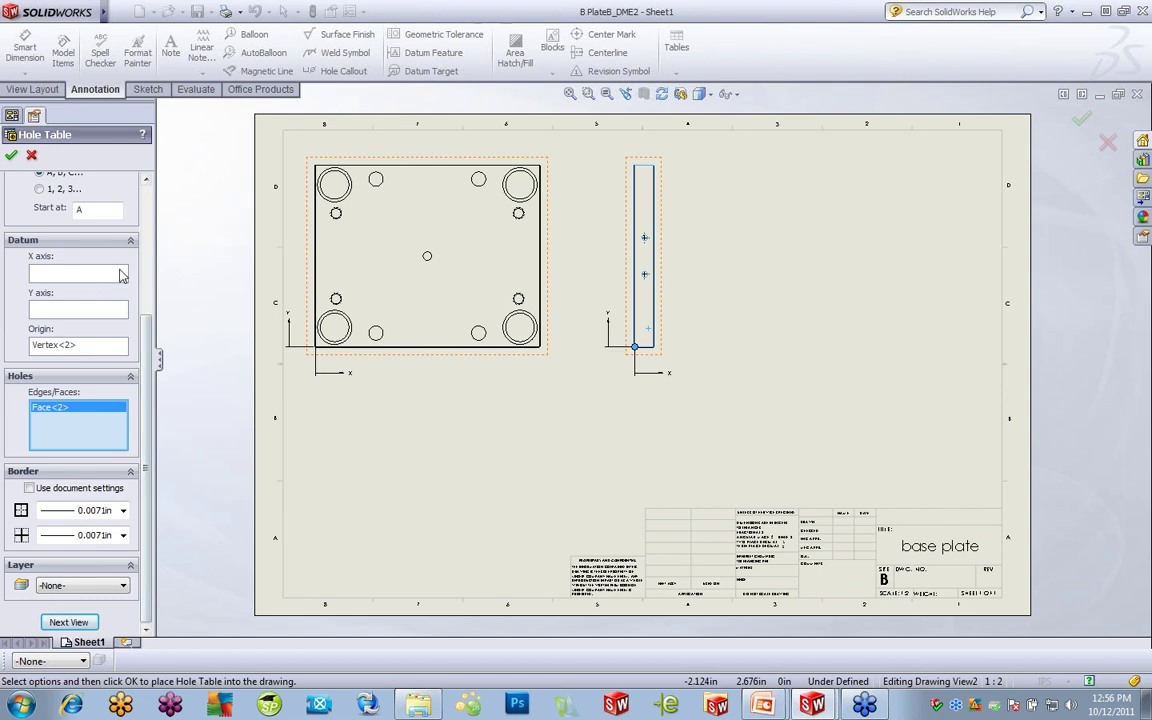
- Accept the hole table settings and place the table to the right of the side view
{"action": "scroll", "coordinate": [148, 330], "scroll_direction": "up", "scroll_amount": 4}
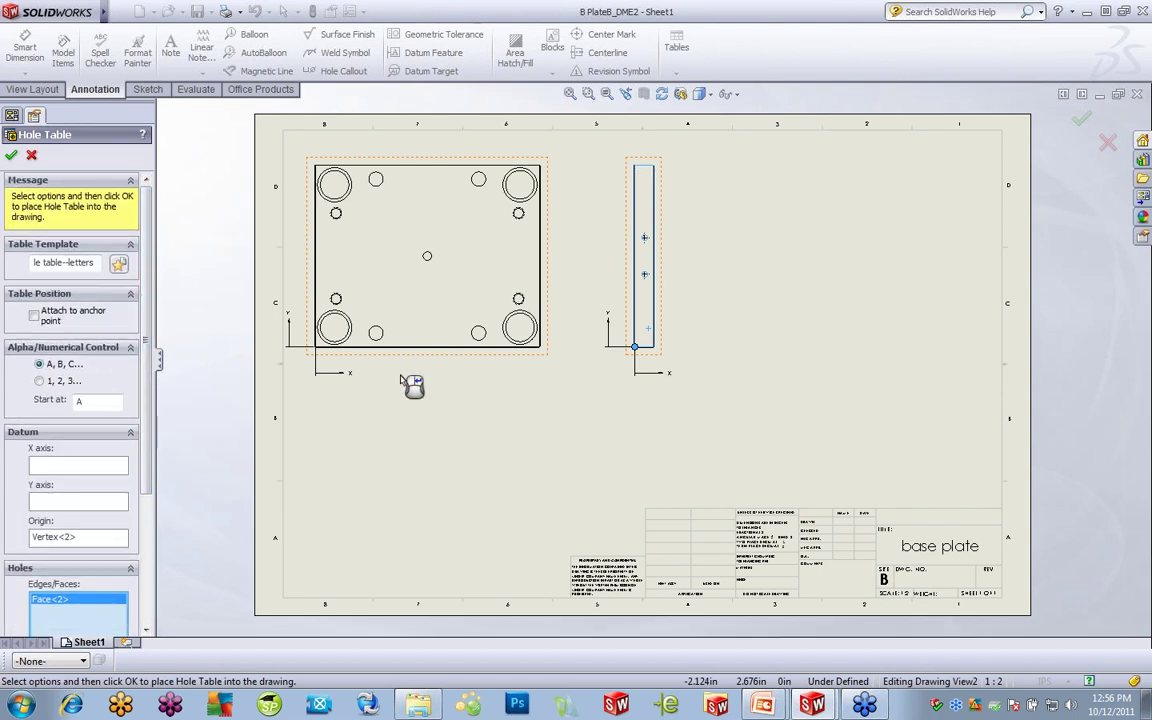
{"action": "left_click", "coordinate": [12, 158]}
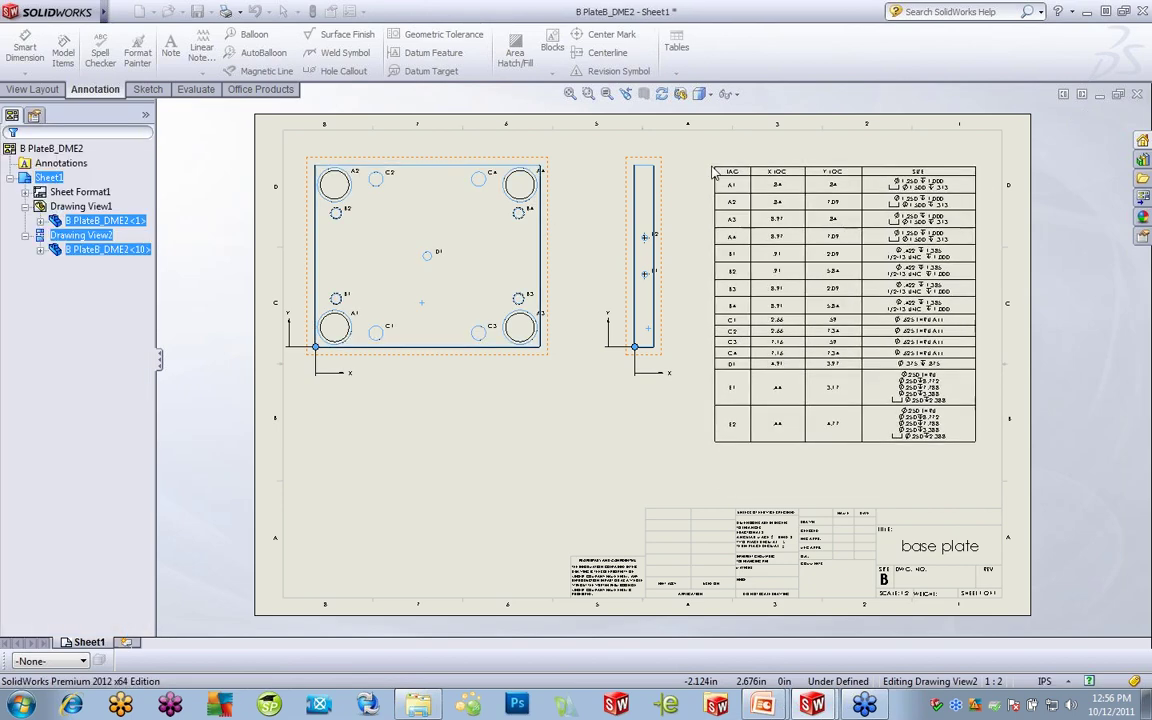
{"action": "left_click", "coordinate": [707, 154]}
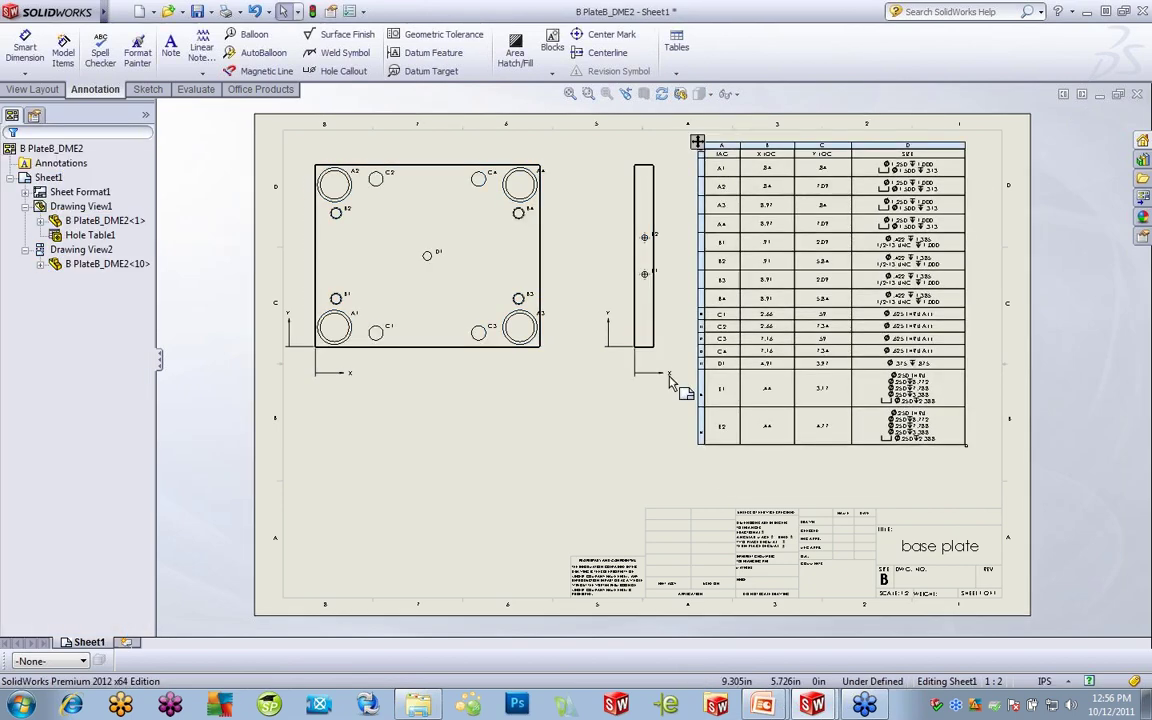
- Examine the hole tags and datum axes on both views against the rows of the hole table
{"action": "scroll", "coordinate": [857, 298], "scroll_direction": "down", "scroll_amount": 3}
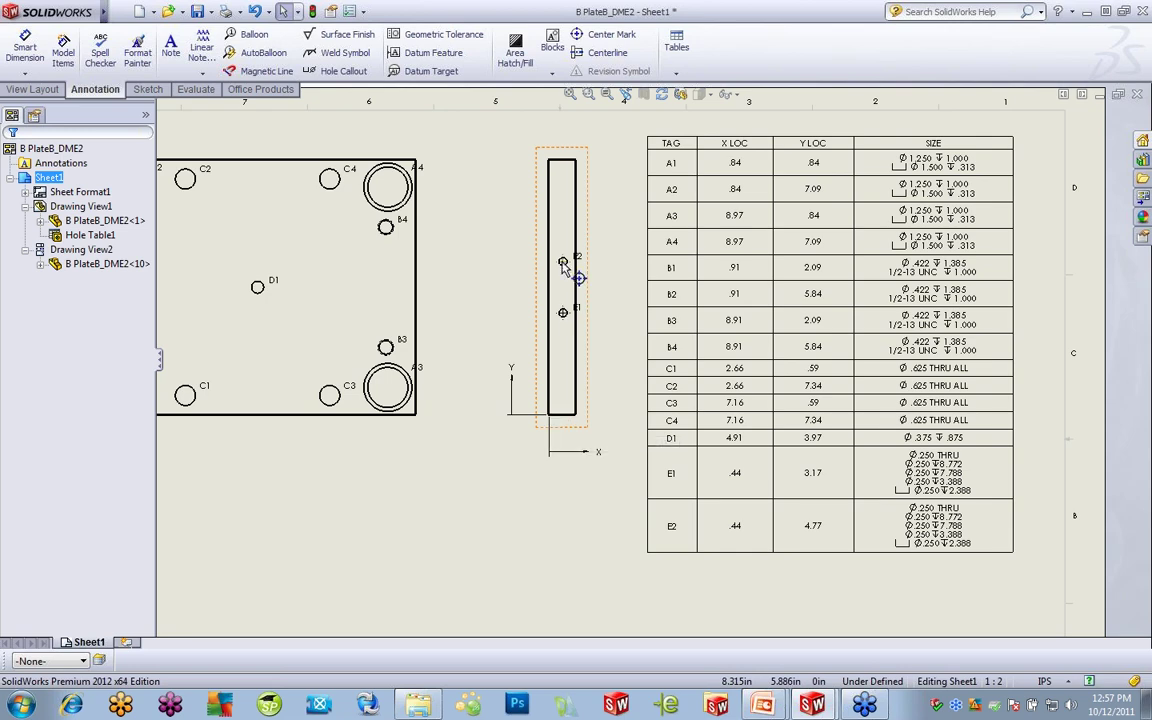
{"action": "middle_click_drag", "start_coordinate": [383, 472], "coordinate": [650, 478]}
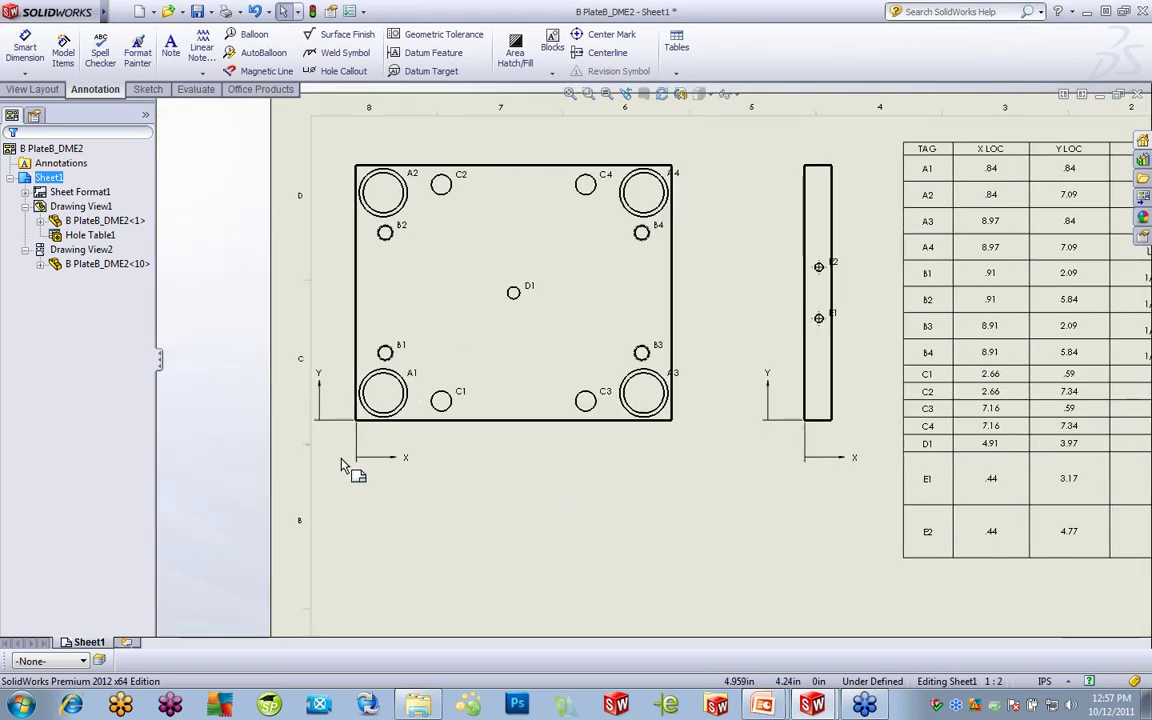
{"action": "middle_click_drag", "start_coordinate": [684, 572], "coordinate": [495, 555]}
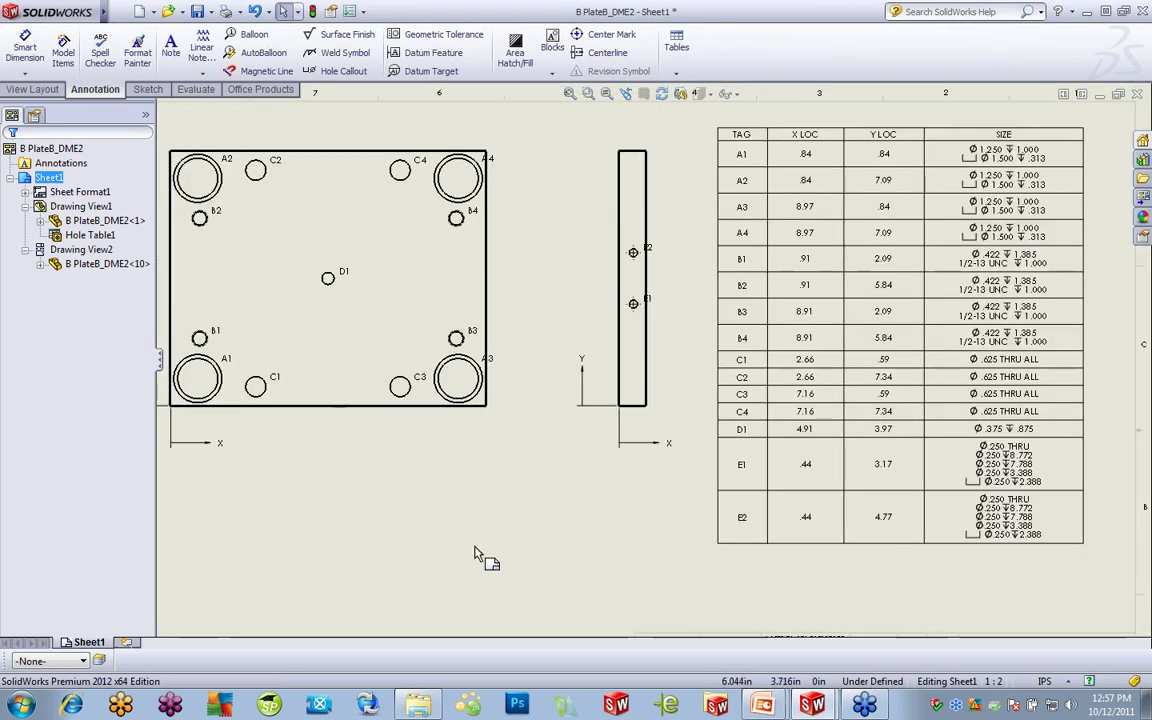
{"action": "middle_click_drag", "start_coordinate": [602, 543], "coordinate": [520, 578]}
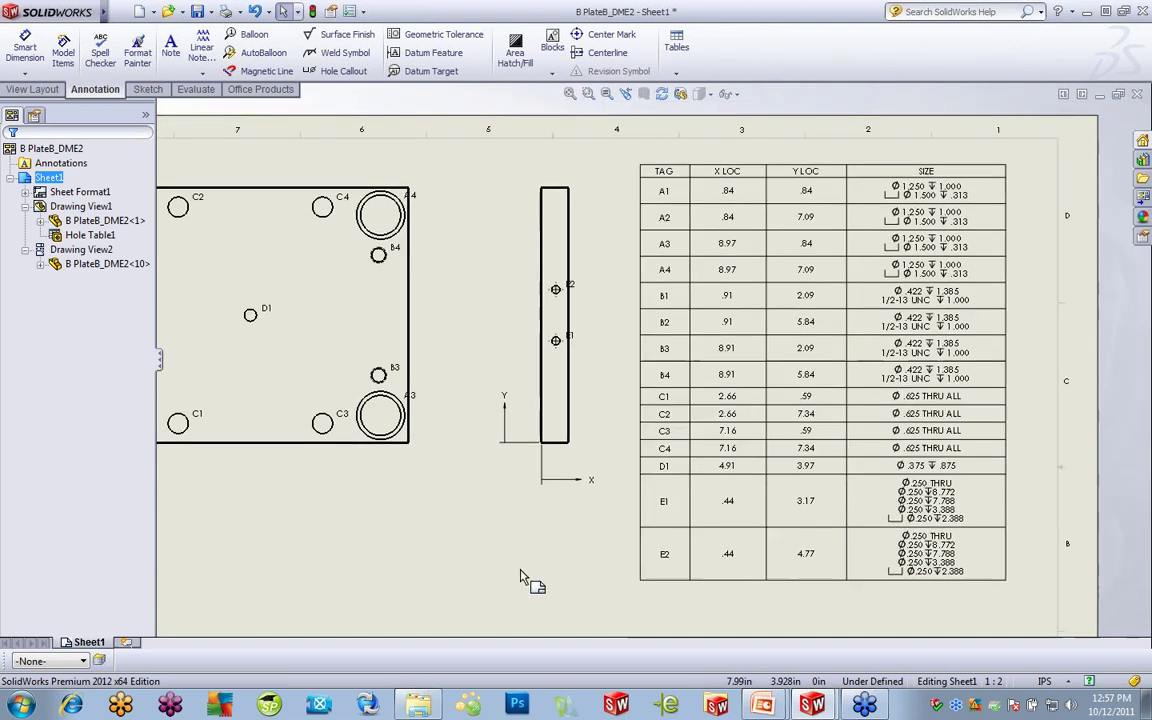
- Examine the document properties for hole tables, including the location precision choices, keeping .12
{"action": "left_click", "coordinate": [361, 11]}
{"action": "left_click", "coordinate": [380, 30]}
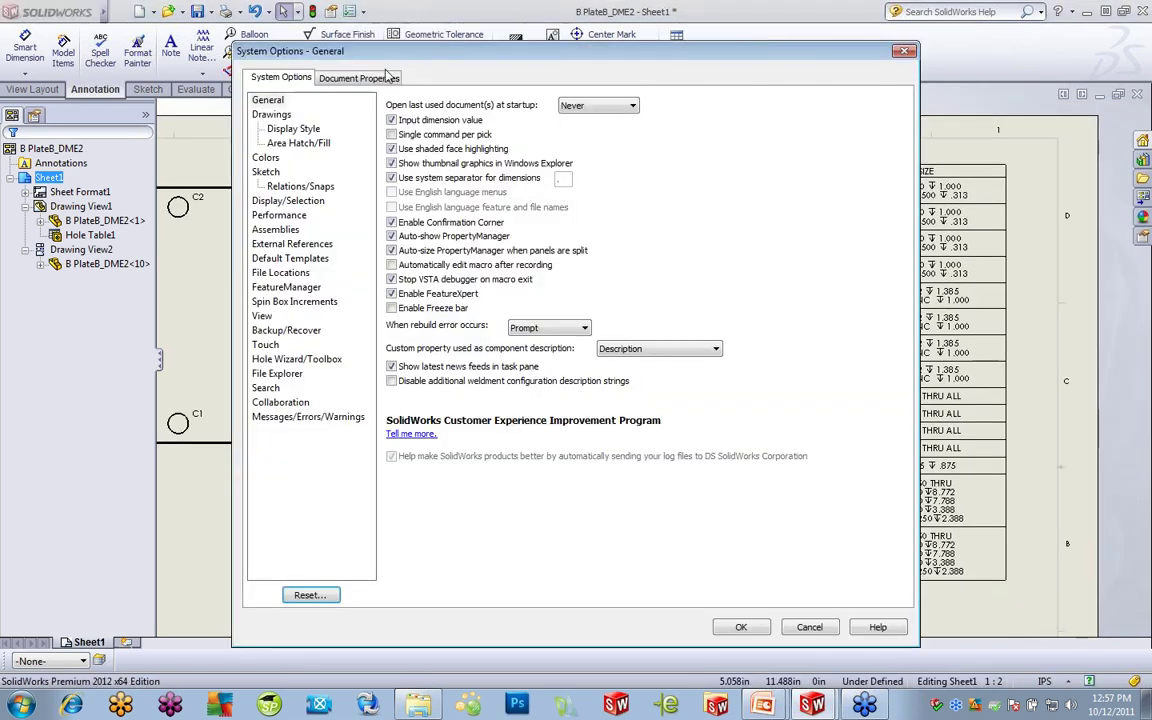
{"action": "left_click", "coordinate": [352, 77]}
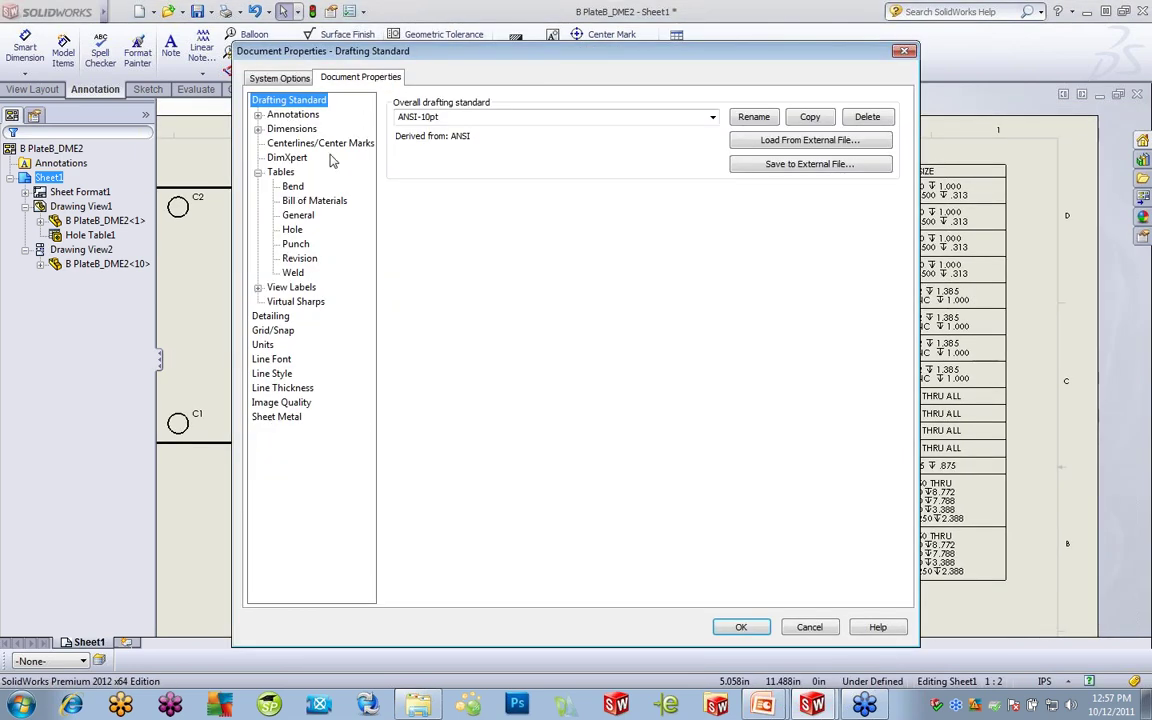
{"action": "left_click", "coordinate": [293, 229]}
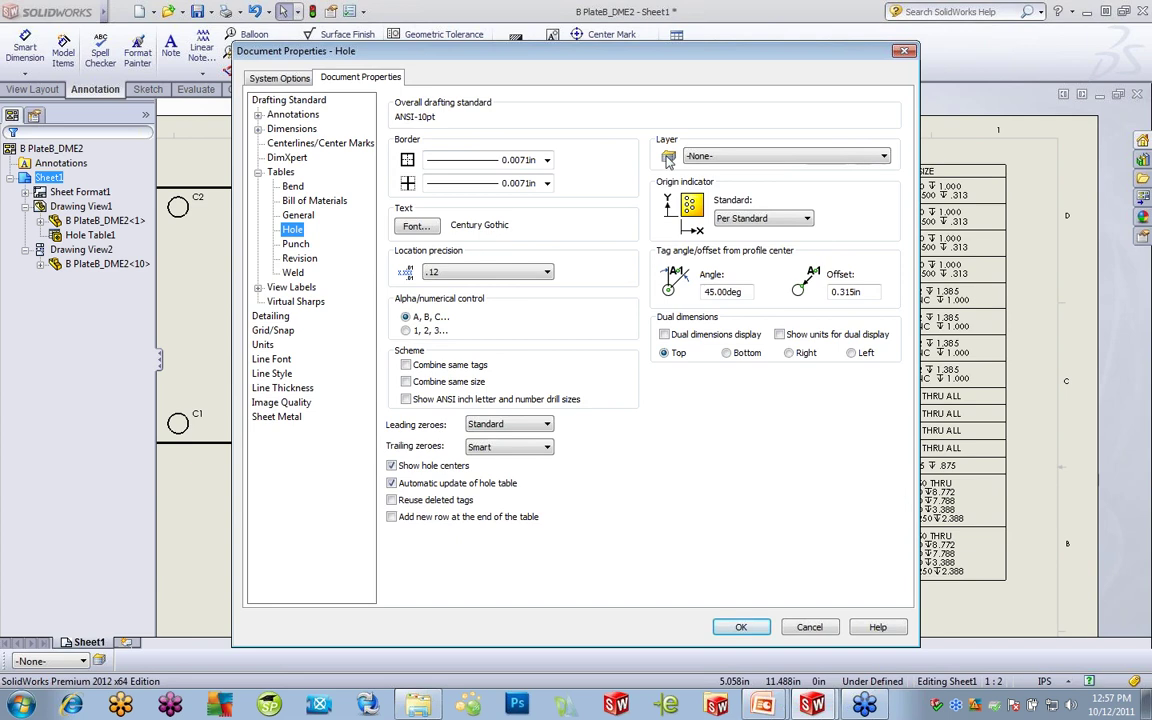
{"action": "left_click", "coordinate": [548, 274]}
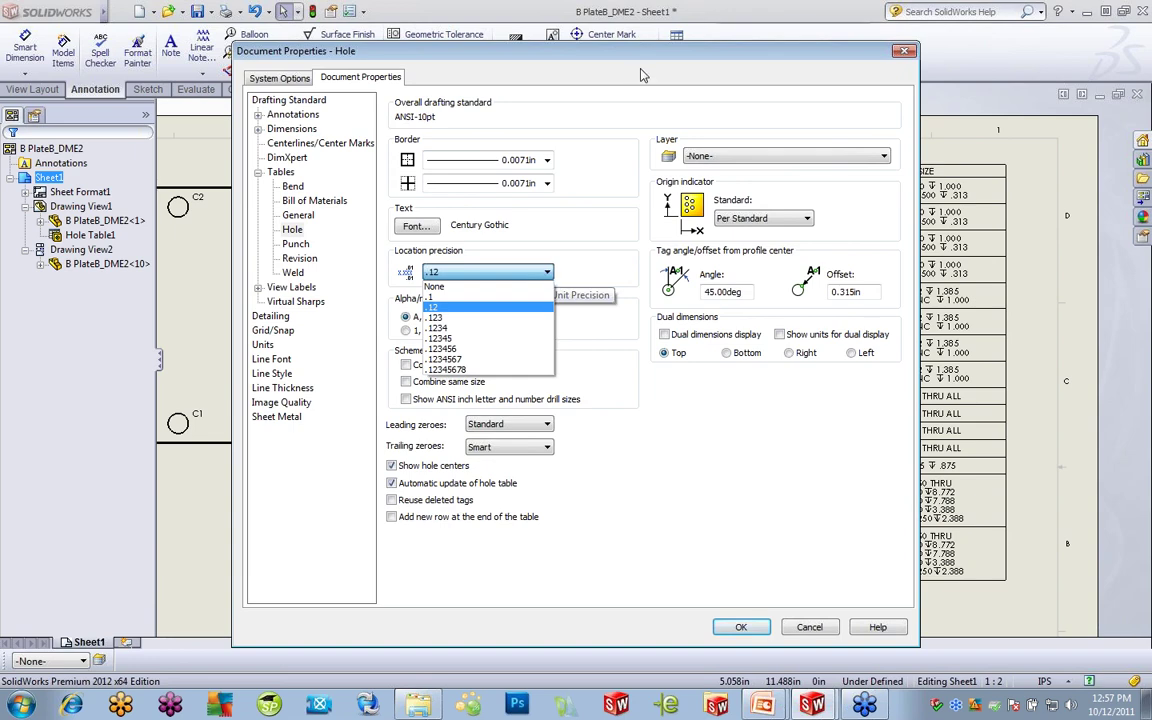
{"action": "left_click", "coordinate": [363, 14]}
{"action": "left_click_drag", "start_coordinate": [586, 57], "coordinate": [378, 35]}
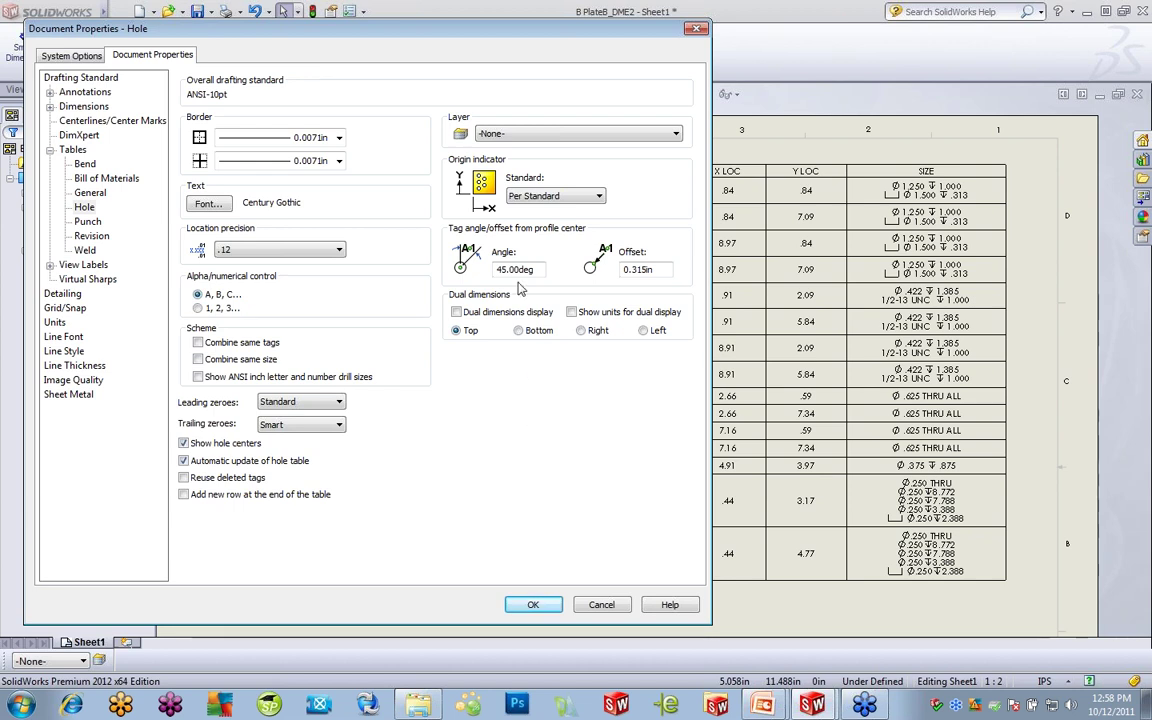
- Examine the origin indicator standards and the remaining hole table properties, keeping Per Standard, and cancel the document properties
{"action": "left_click", "coordinate": [600, 197]}
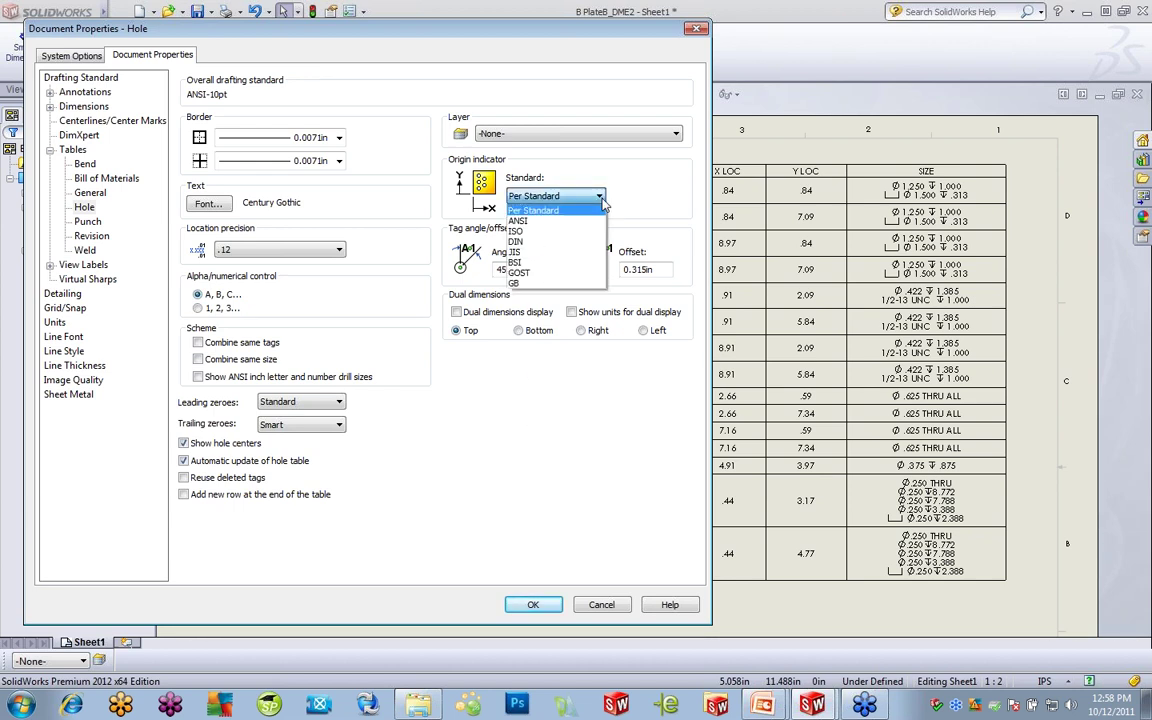
{"action": "left_click", "coordinate": [601, 198]}
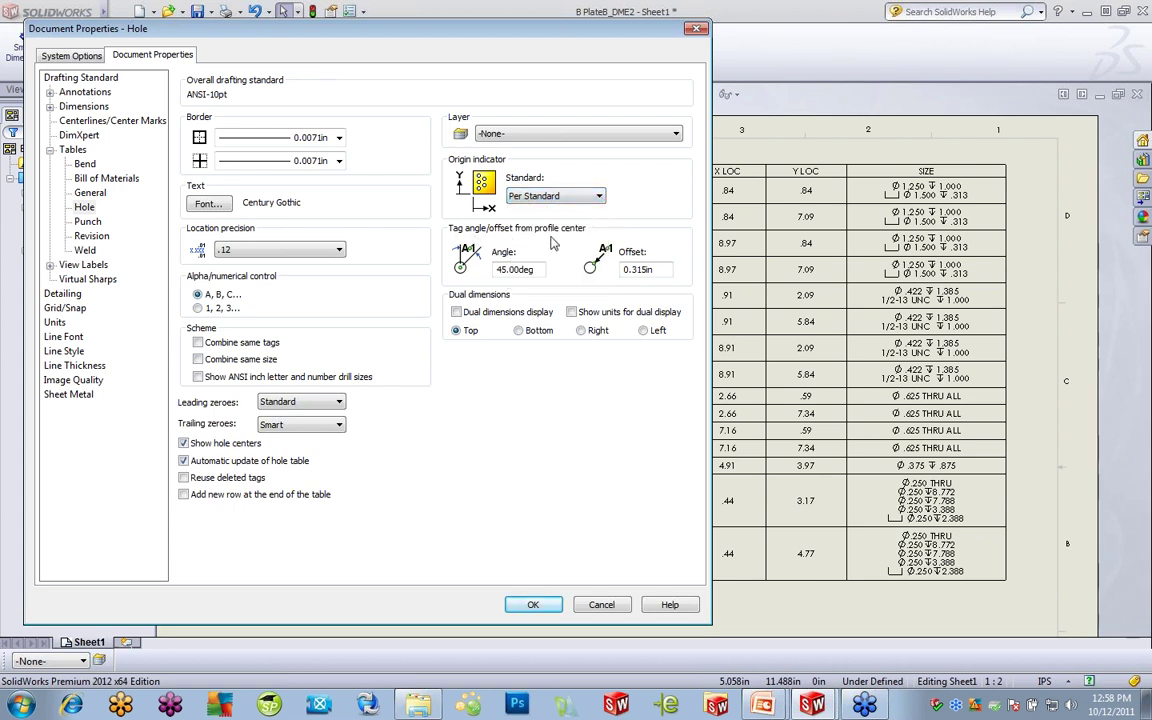
{"action": "mouse_move", "coordinate": [593, 37]}
{"action": "left_mouse_down"}
{"action": "mouse_move", "coordinate": [285, 17]}
{"action": "mouse_move", "coordinate": [296, 20]}
{"action": "left_mouse_up"}
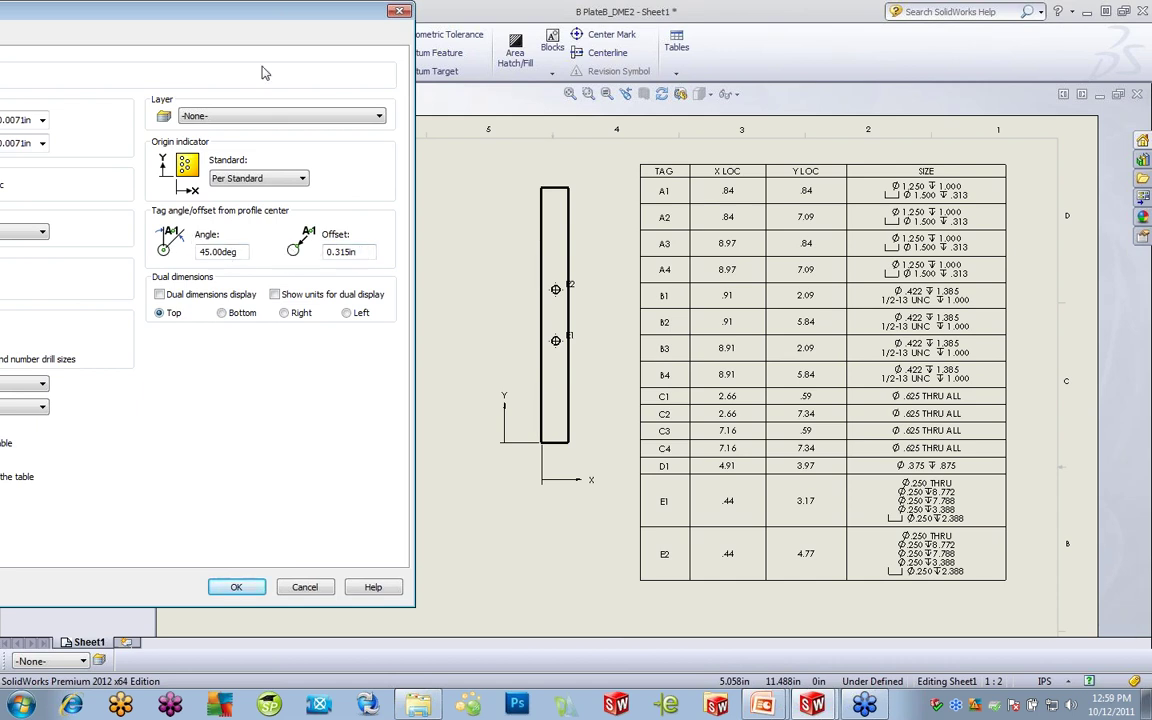
{"action": "left_click_drag", "start_coordinate": [242, 18], "coordinate": [340, 25]}
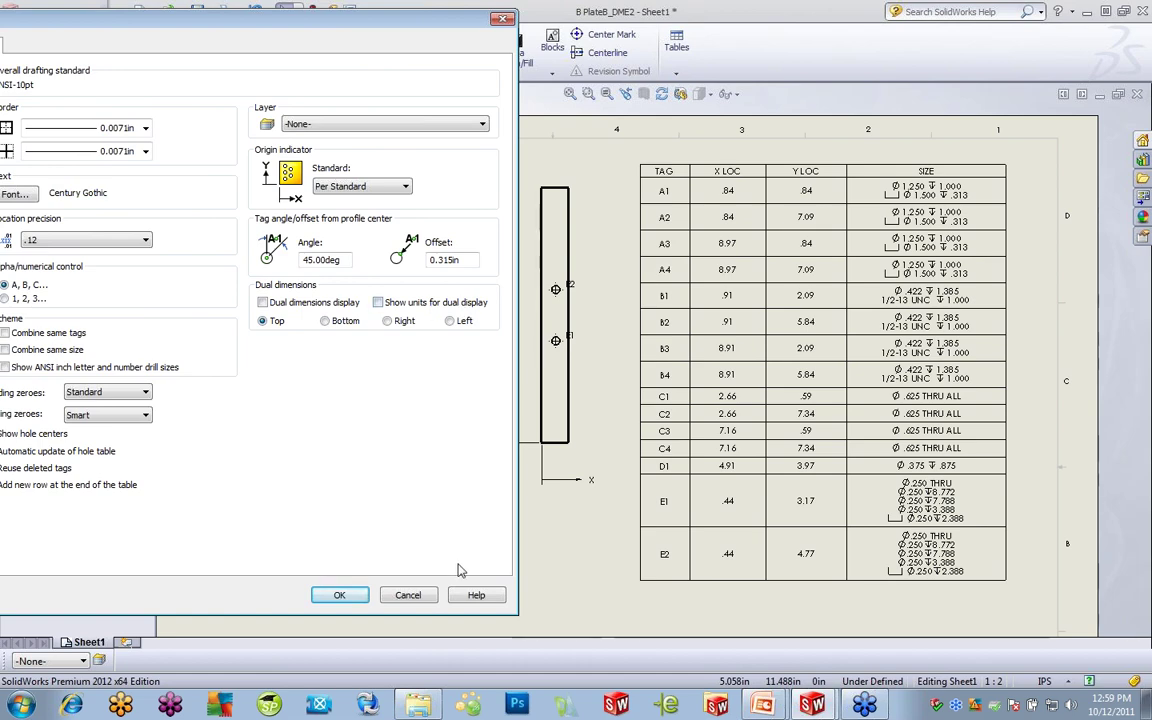
{"action": "left_click_drag", "start_coordinate": [289, 22], "coordinate": [547, 16]}
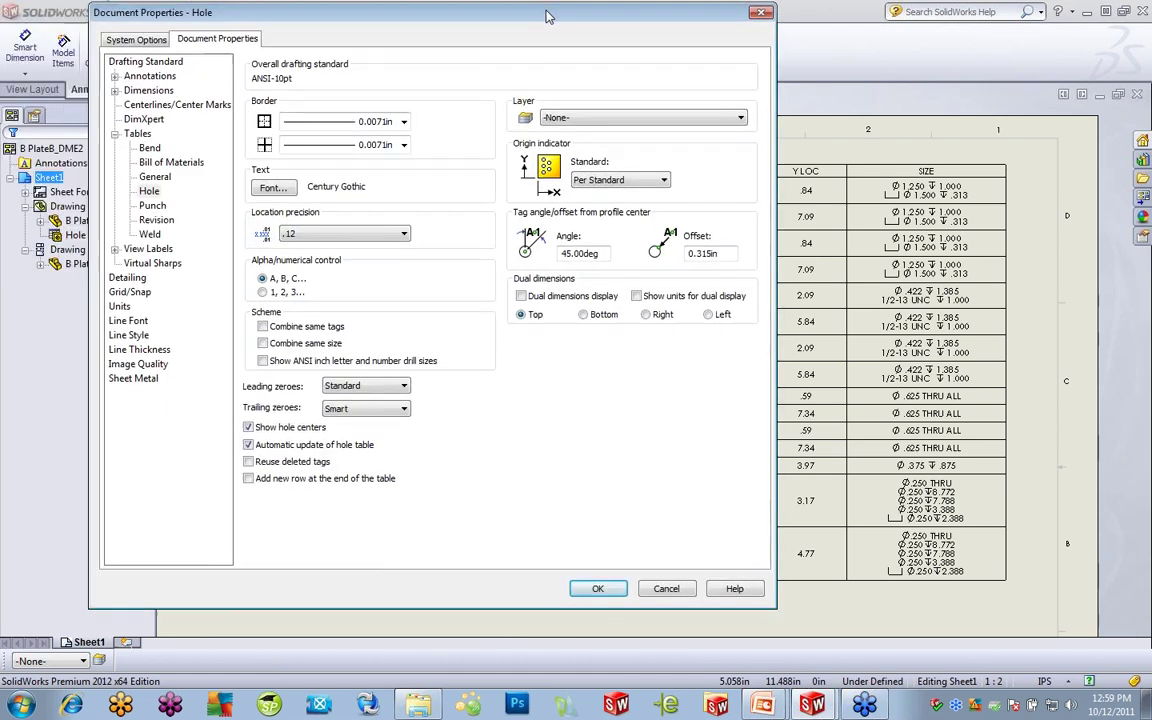
{"action": "left_click", "coordinate": [664, 589]}
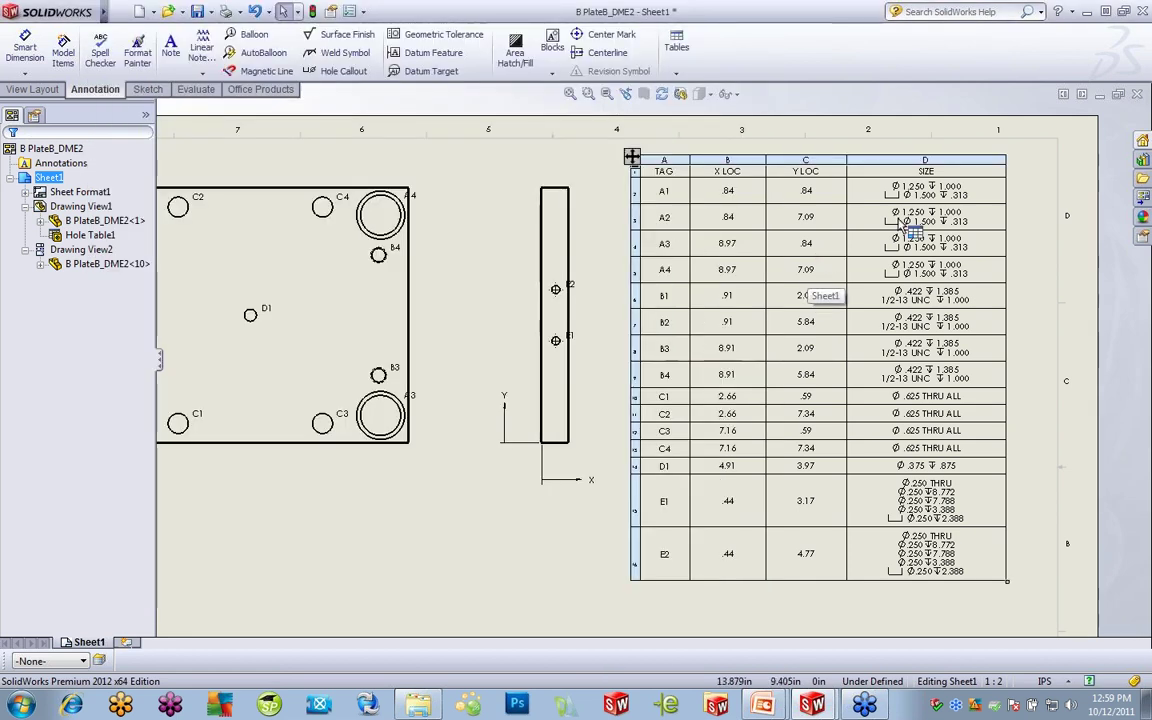
- Combine the same-size holes in the hole table so that matching holes share one size cell
{"action": "left_click", "coordinate": [840, 197]}
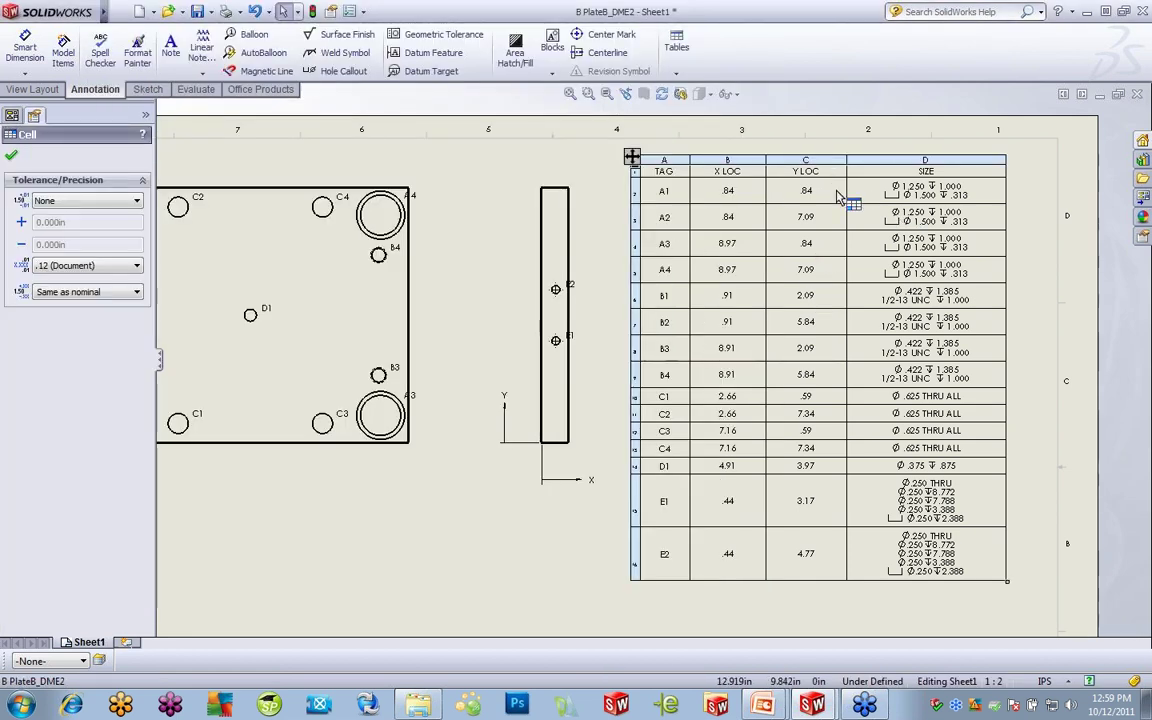
{"action": "right_click", "coordinate": [840, 197]}
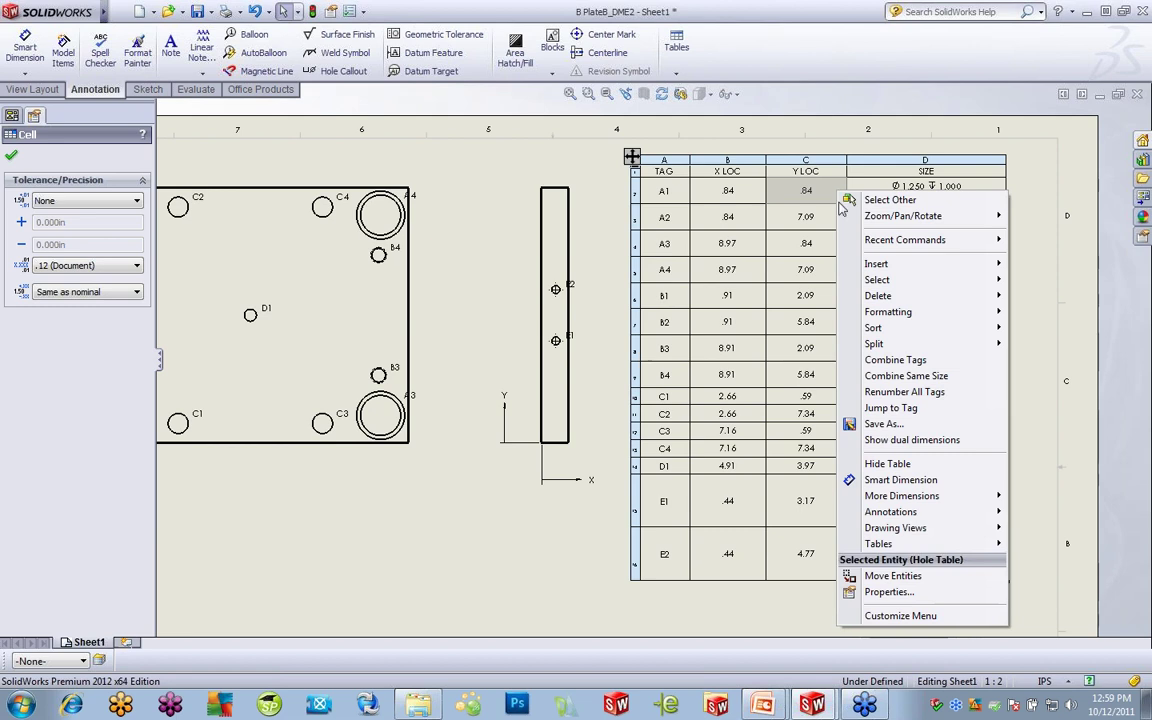
{"action": "left_click", "coordinate": [906, 376]}
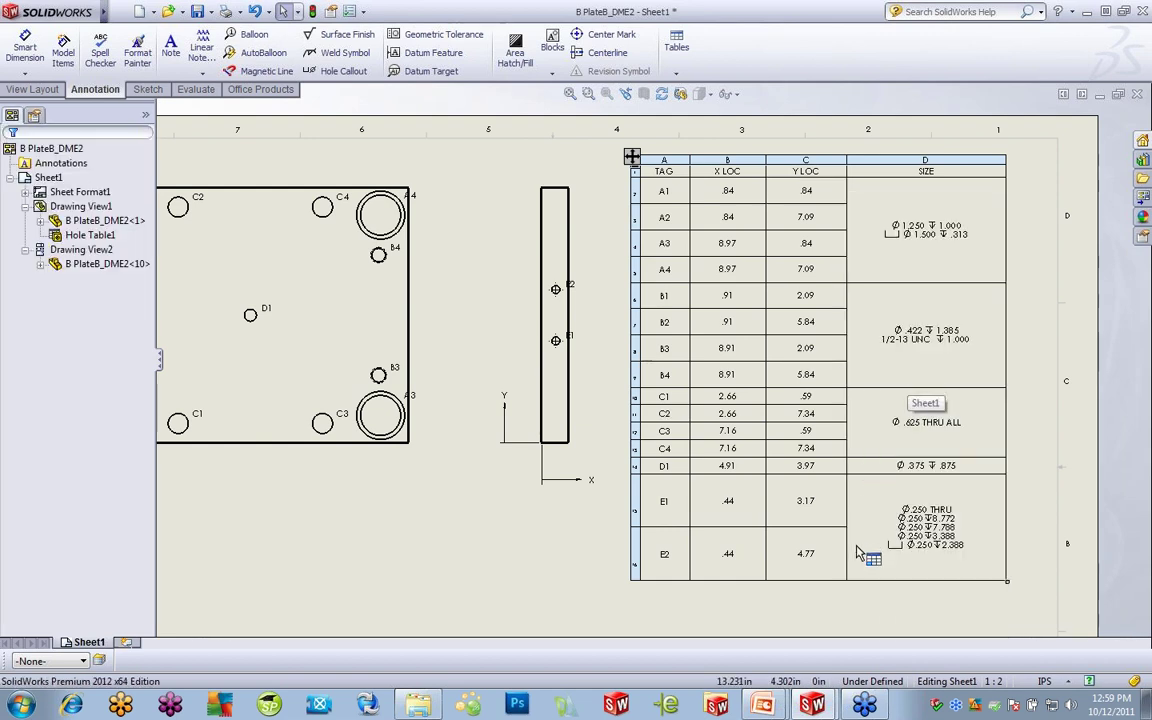
- Combine the hole table's tags into one row per hole type, and expand them back into individual rows
{"action": "left_click", "coordinate": [868, 266]}
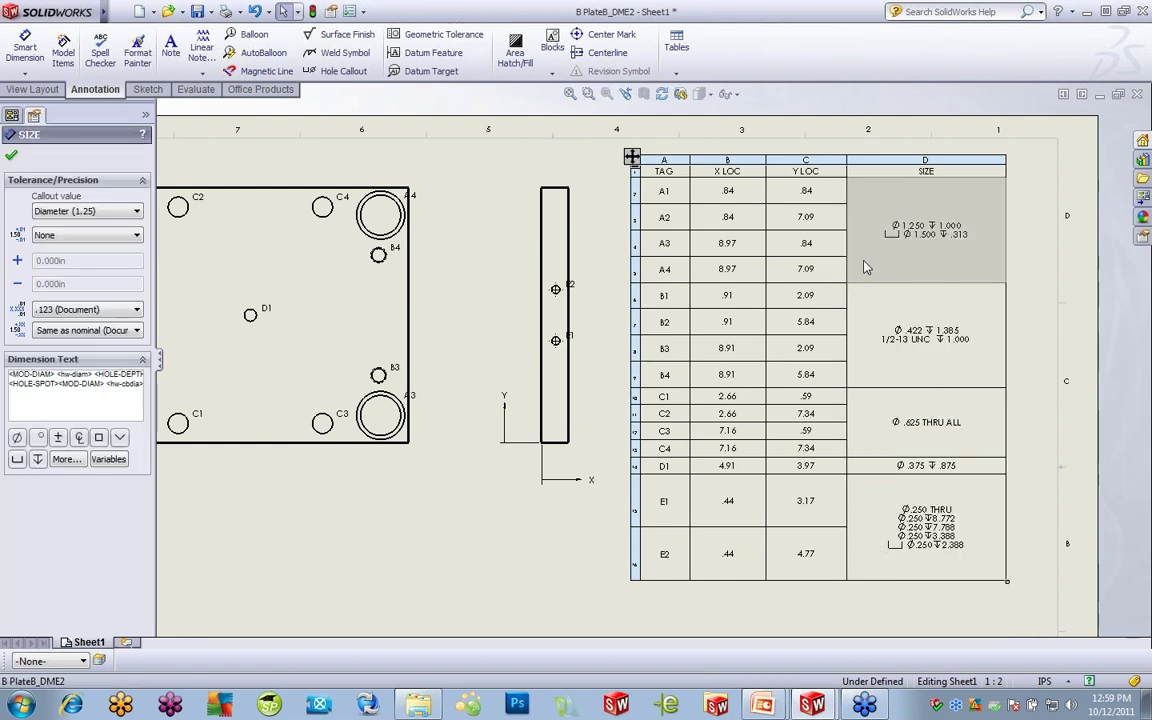
{"action": "right_click", "coordinate": [866, 268]}
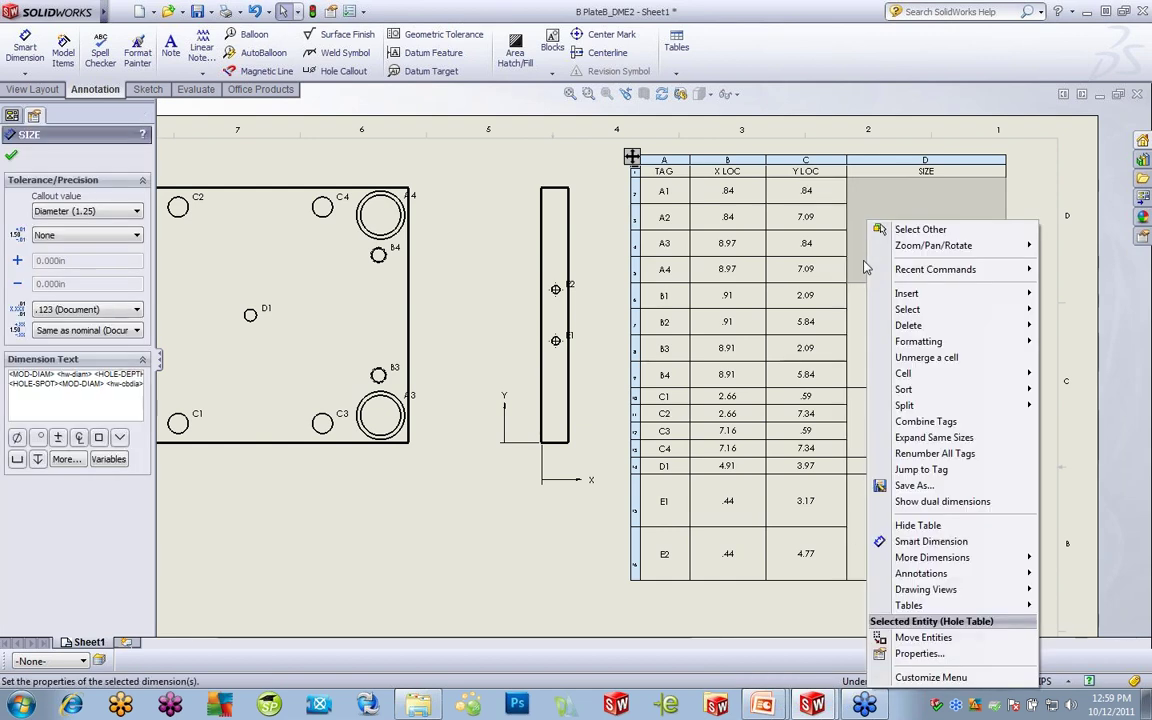
{"action": "left_click", "coordinate": [948, 426]}
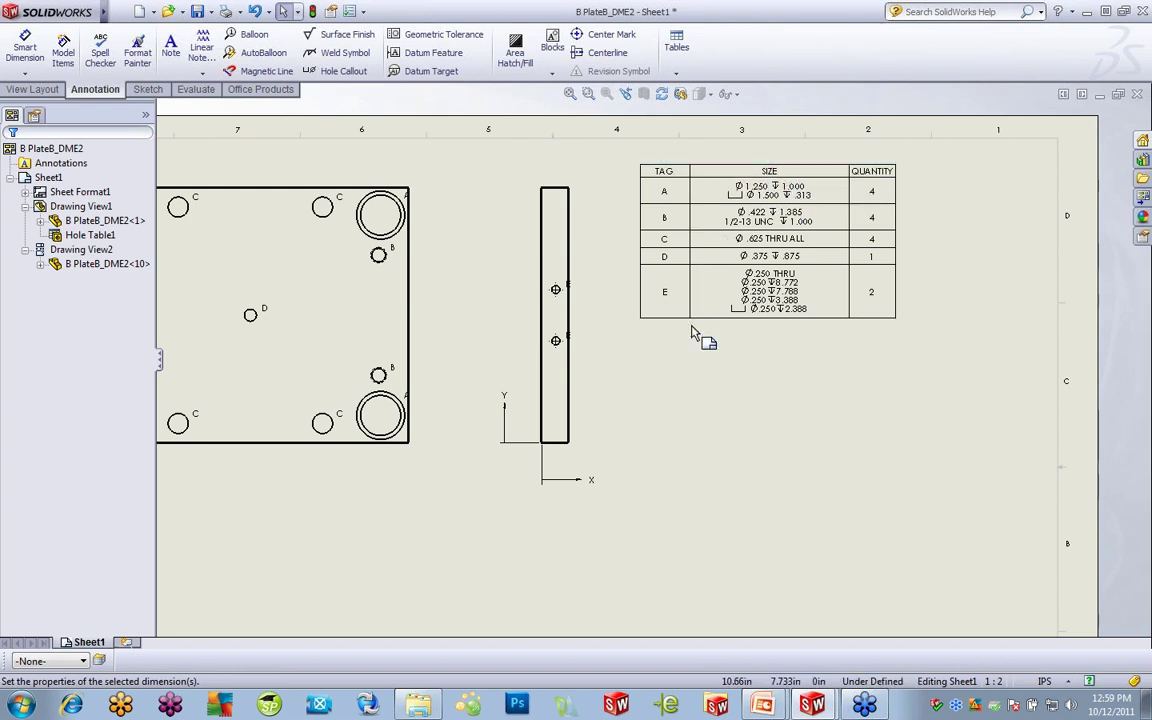
{"action": "right_click", "coordinate": [718, 194]}
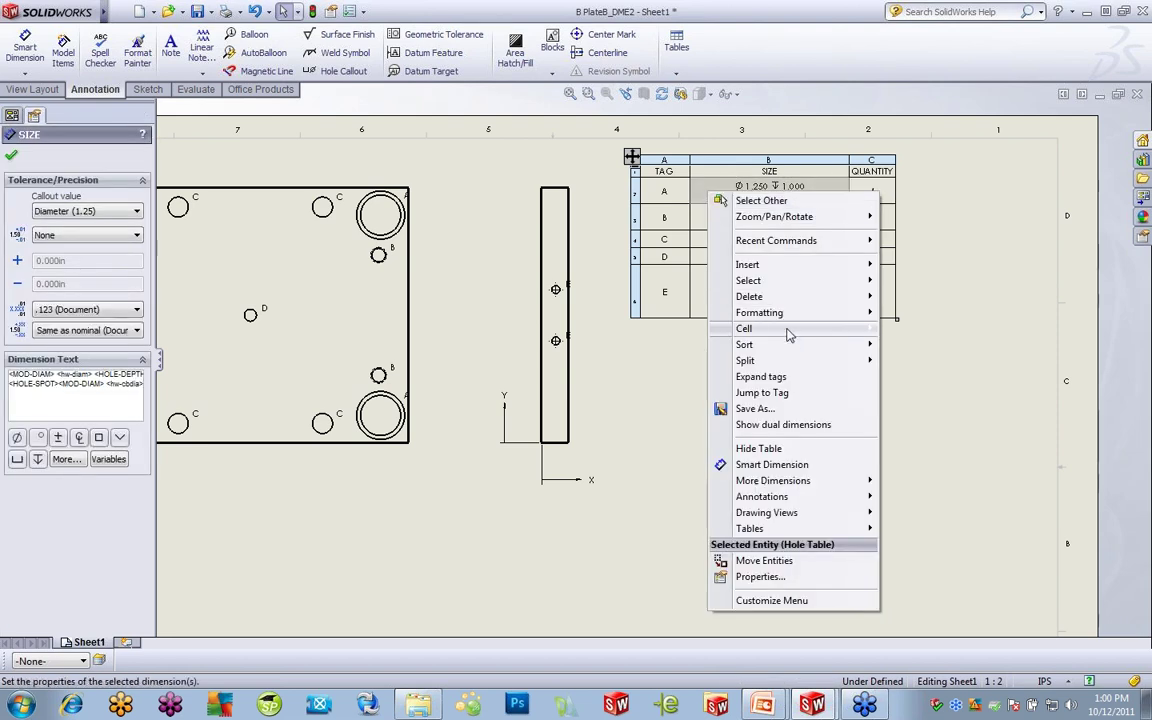
{"action": "left_click", "coordinate": [772, 383]}
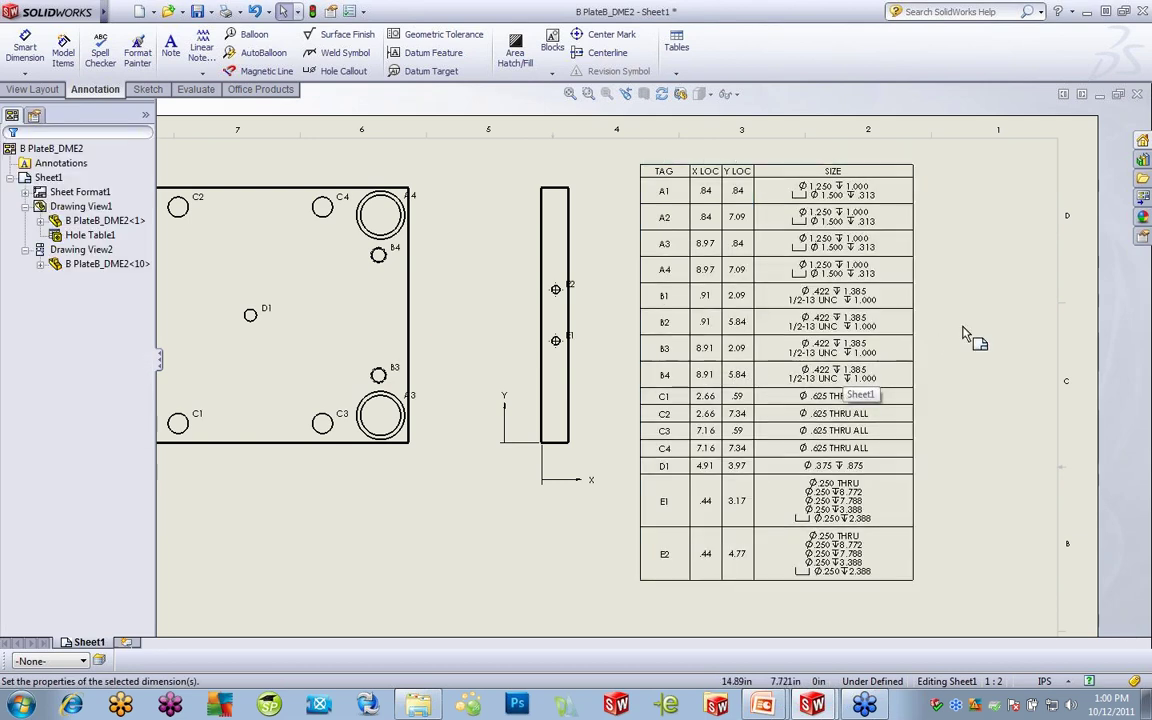
{"action": "left_click", "coordinate": [775, 180]}
{"action": "right_click", "coordinate": [778, 187]}
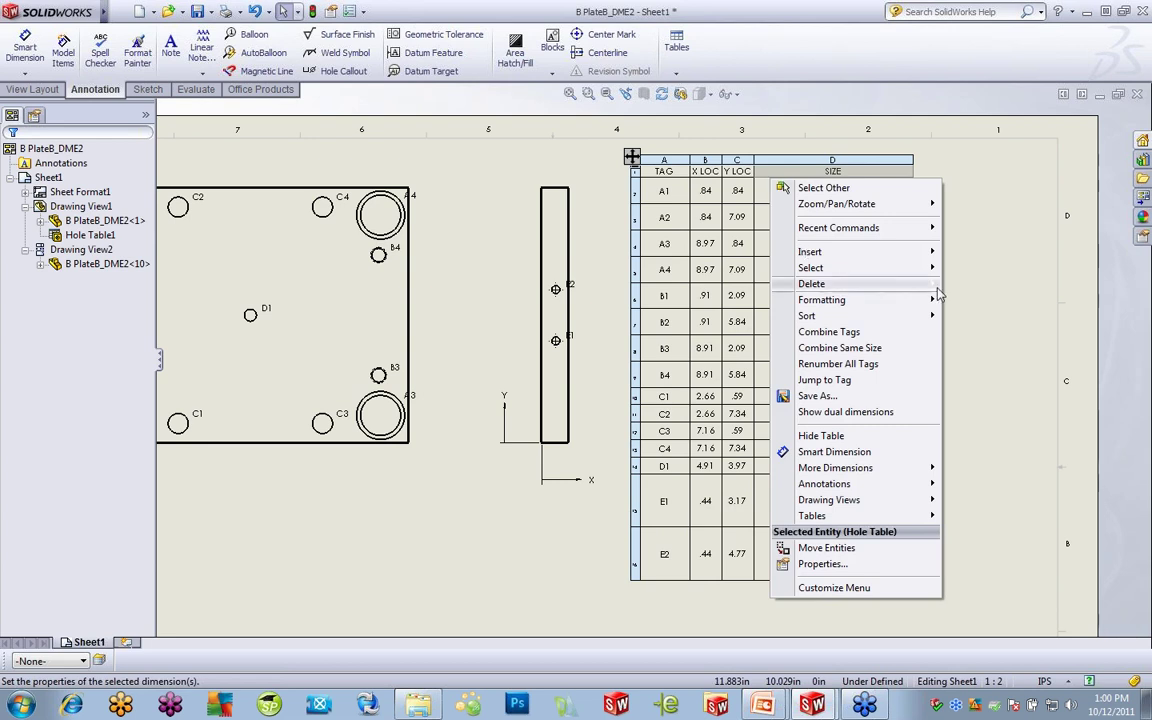
{"action": "left_click", "coordinate": [990, 327]}
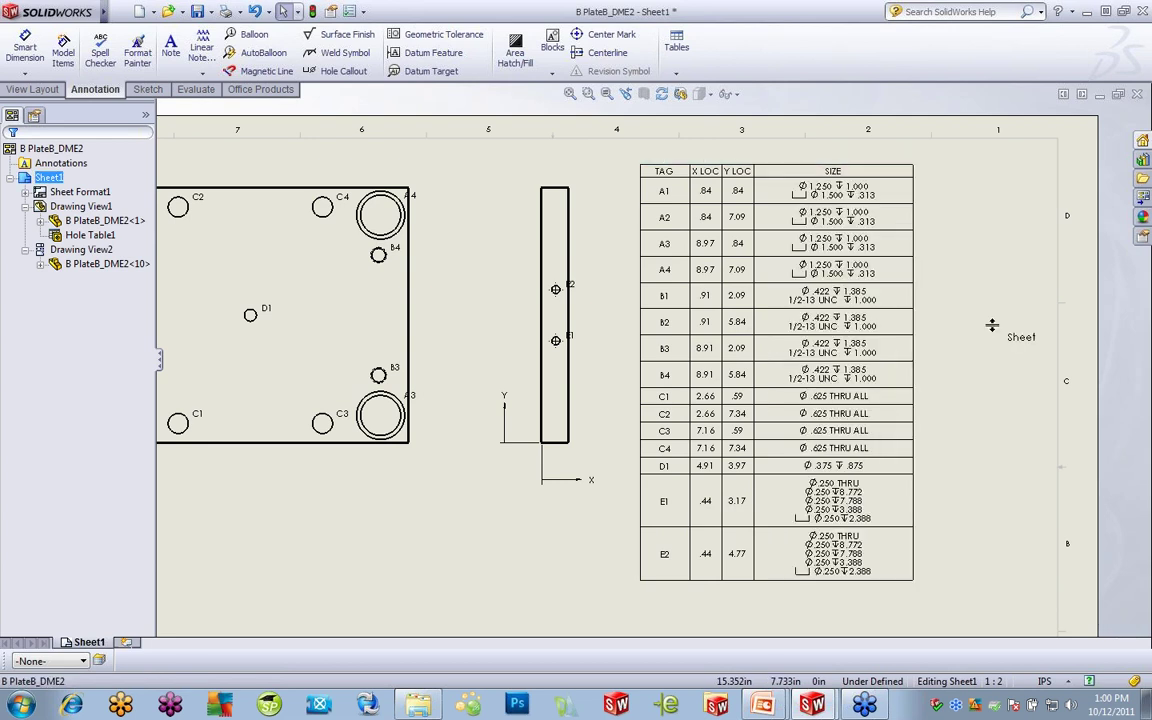
- Jump from the B3 row of the hole table to its tag in the plate view and select that tag note
{"action": "left_click", "coordinate": [684, 352]}
{"action": "right_click", "coordinate": [686, 355]}
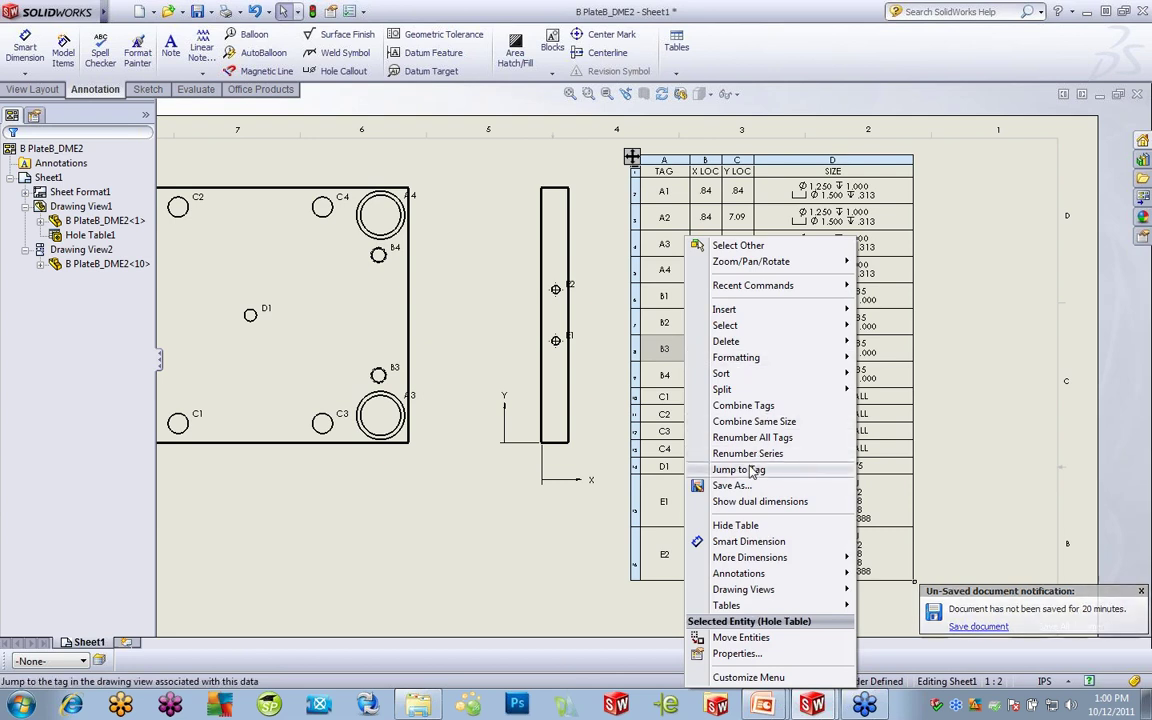
{"action": "left_click", "coordinate": [740, 469]}
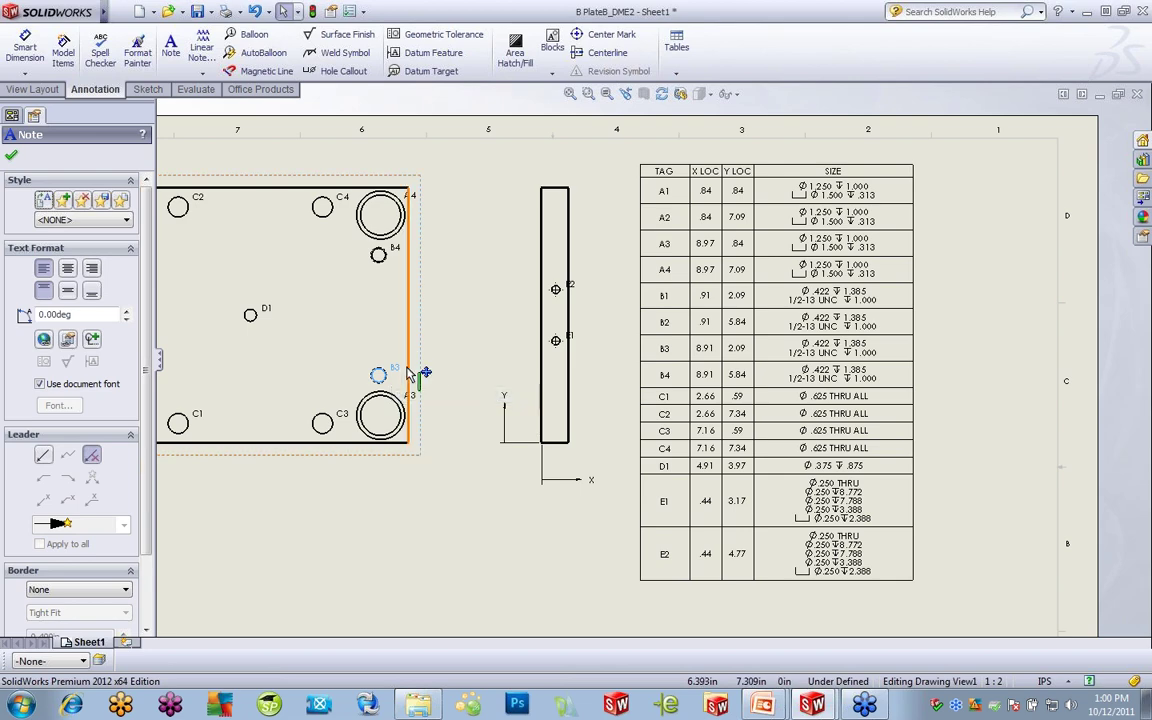
{"action": "scroll", "coordinate": [419, 376], "scroll_direction": "down", "scroll_amount": 3}
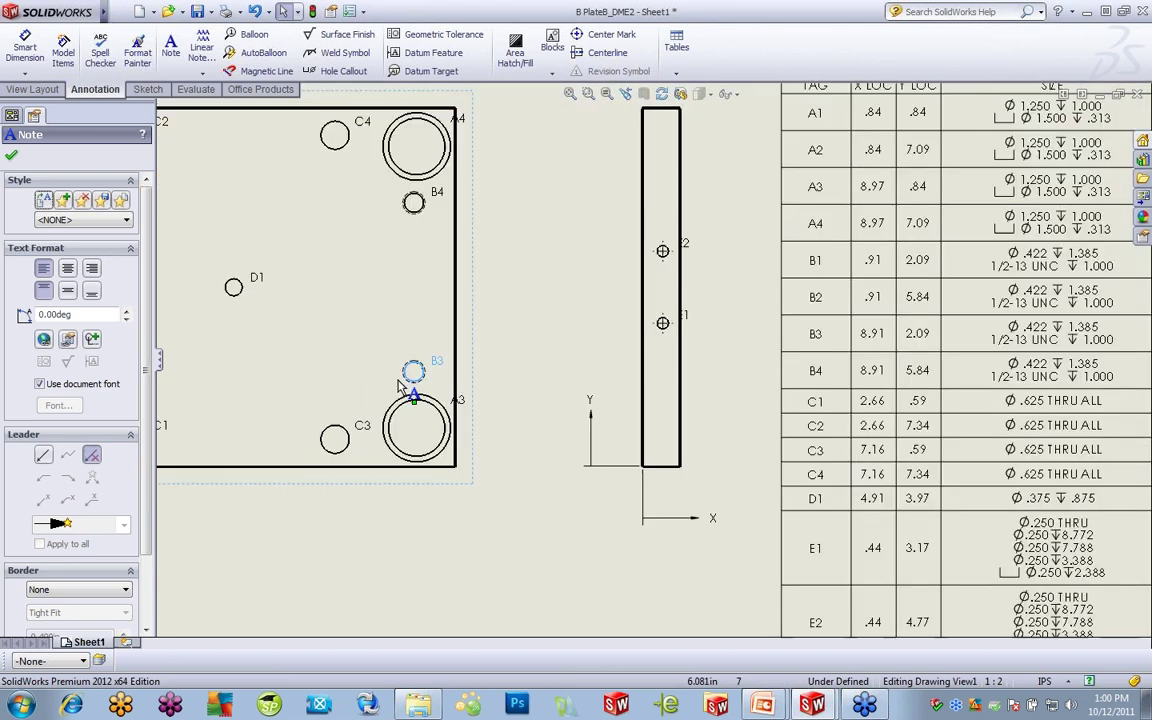
{"action": "scroll", "coordinate": [455, 365], "scroll_direction": "down", "scroll_amount": 3}
{"action": "left_click", "coordinate": [505, 343]}
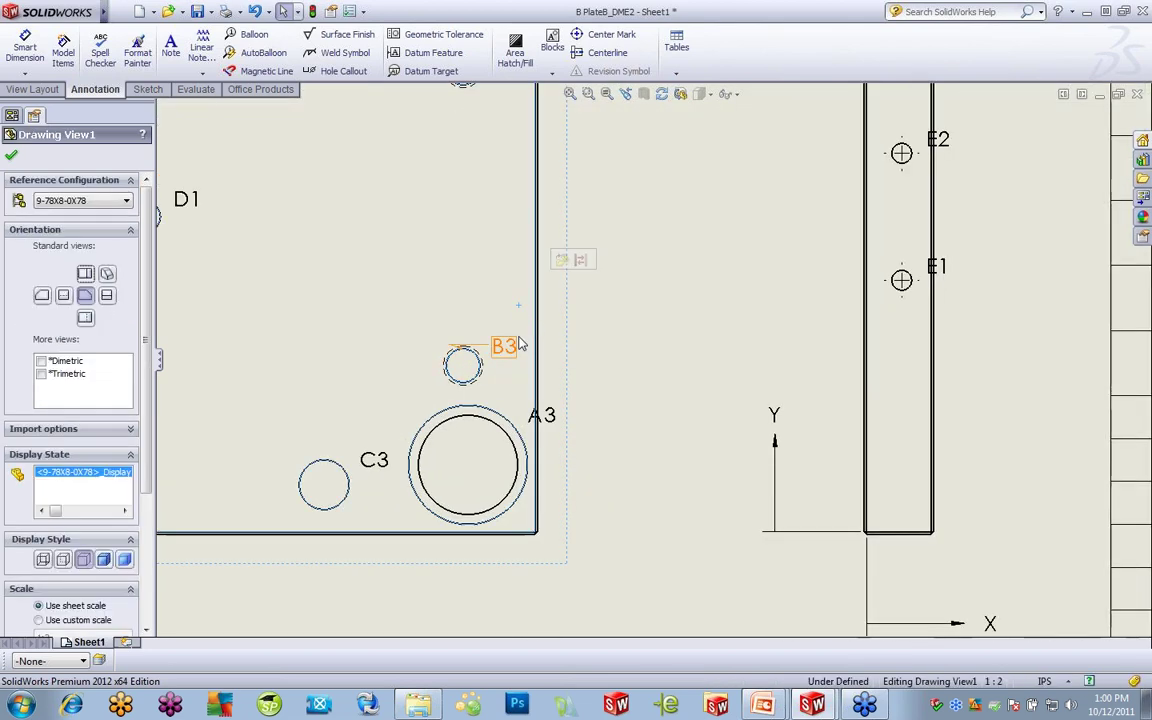
{"action": "left_click", "coordinate": [505, 348]}
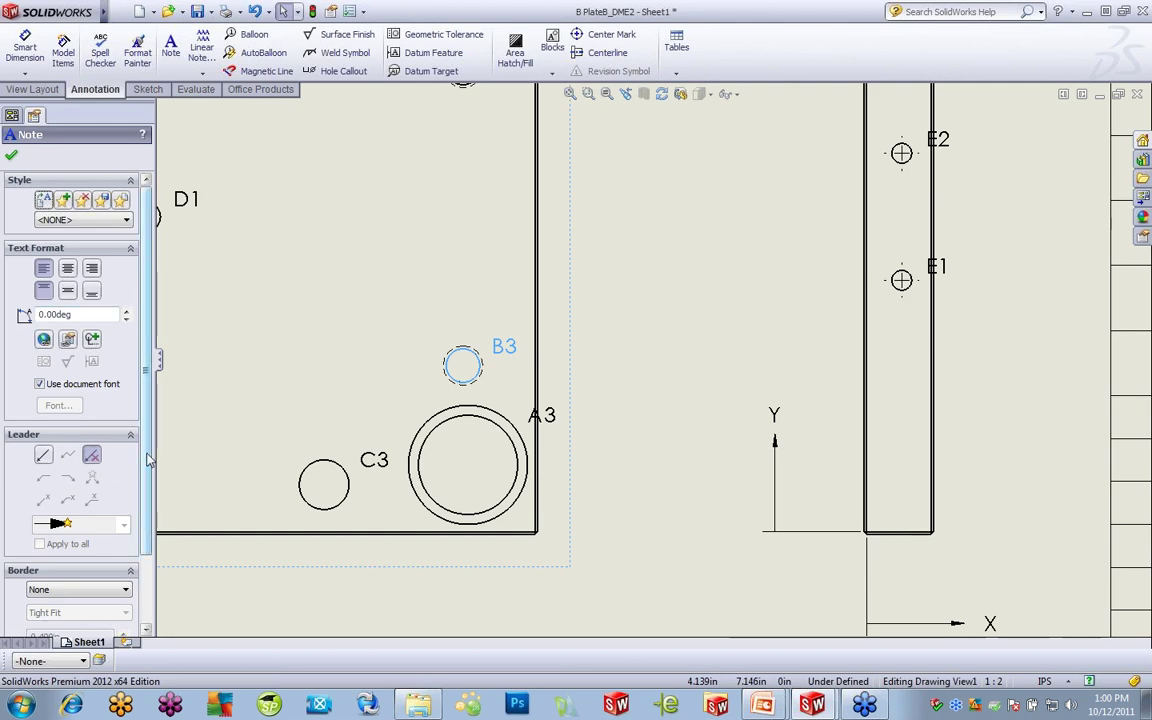
- Set the hole table's visibility to hide the origin indicator and hole tags but show the hole centers
{"action": "scroll", "coordinate": [699, 360], "scroll_direction": "up", "scroll_amount": 5}
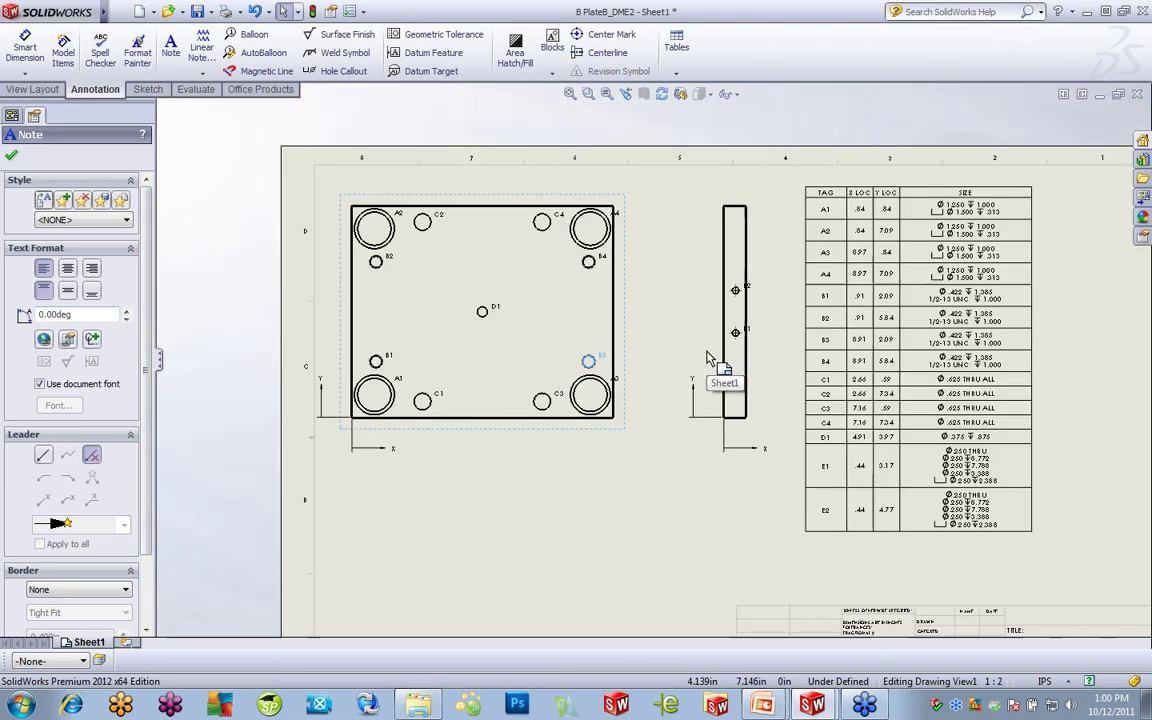
{"action": "scroll", "coordinate": [745, 366], "scroll_direction": "down", "scroll_amount": 3}
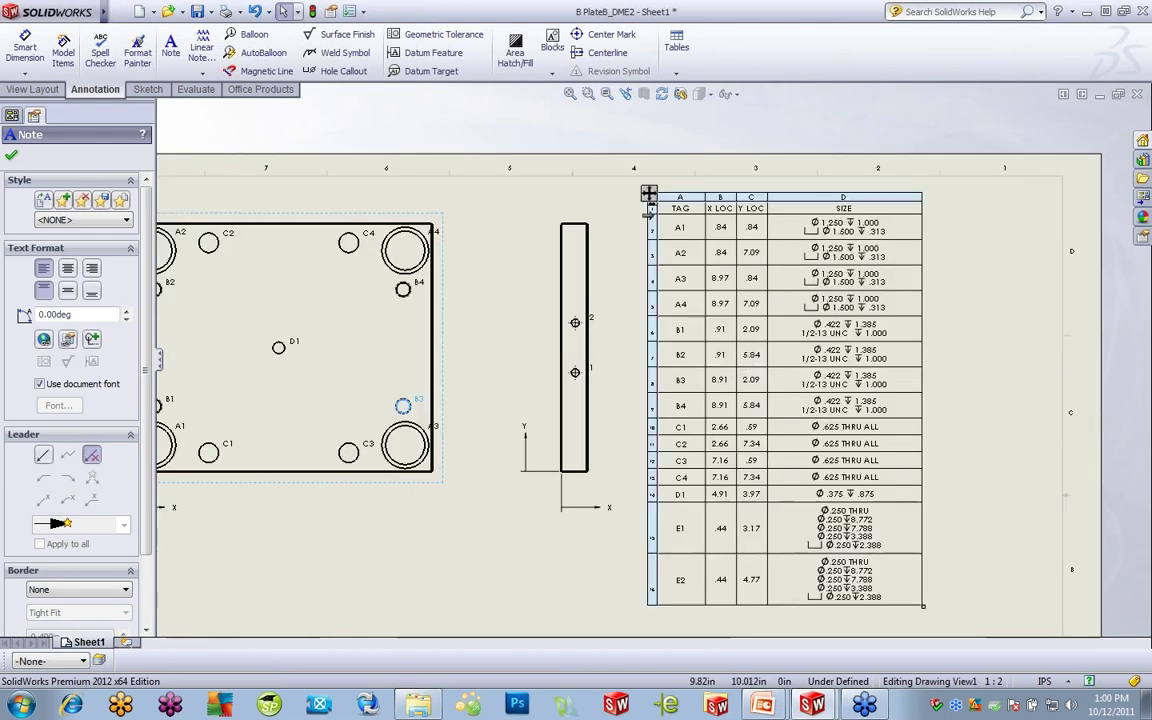
{"action": "left_click", "coordinate": [650, 193]}
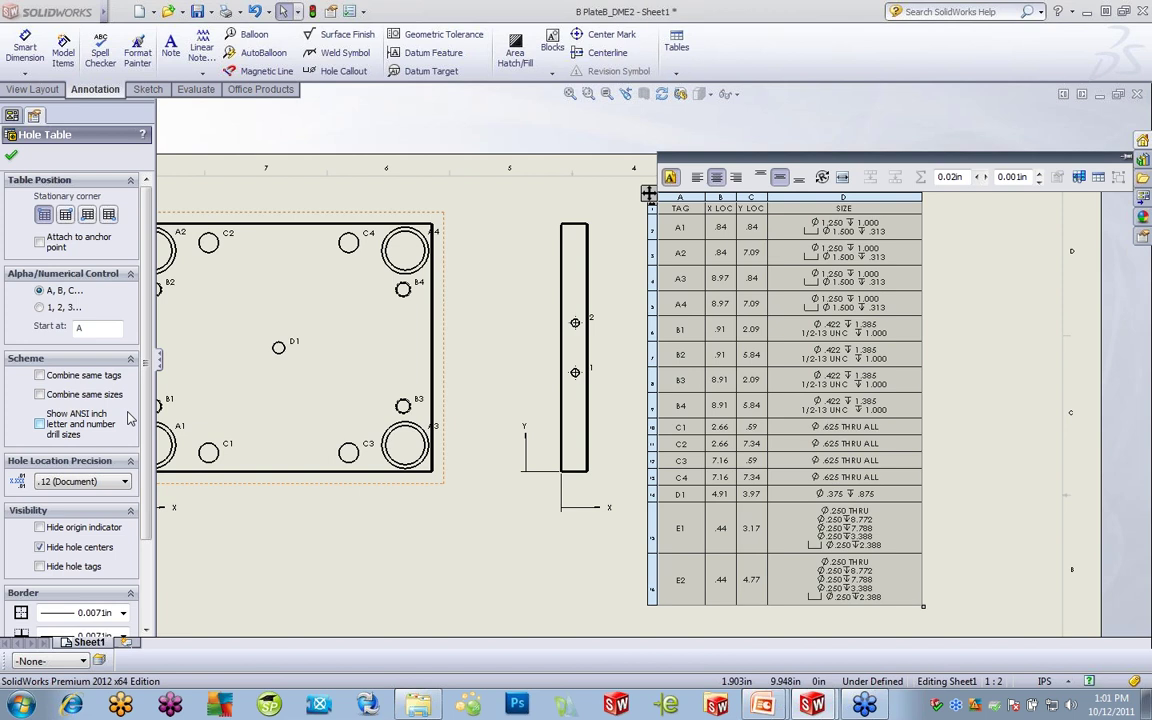
{"action": "scroll", "coordinate": [110, 400], "scroll_direction": "down", "scroll_amount": 3}
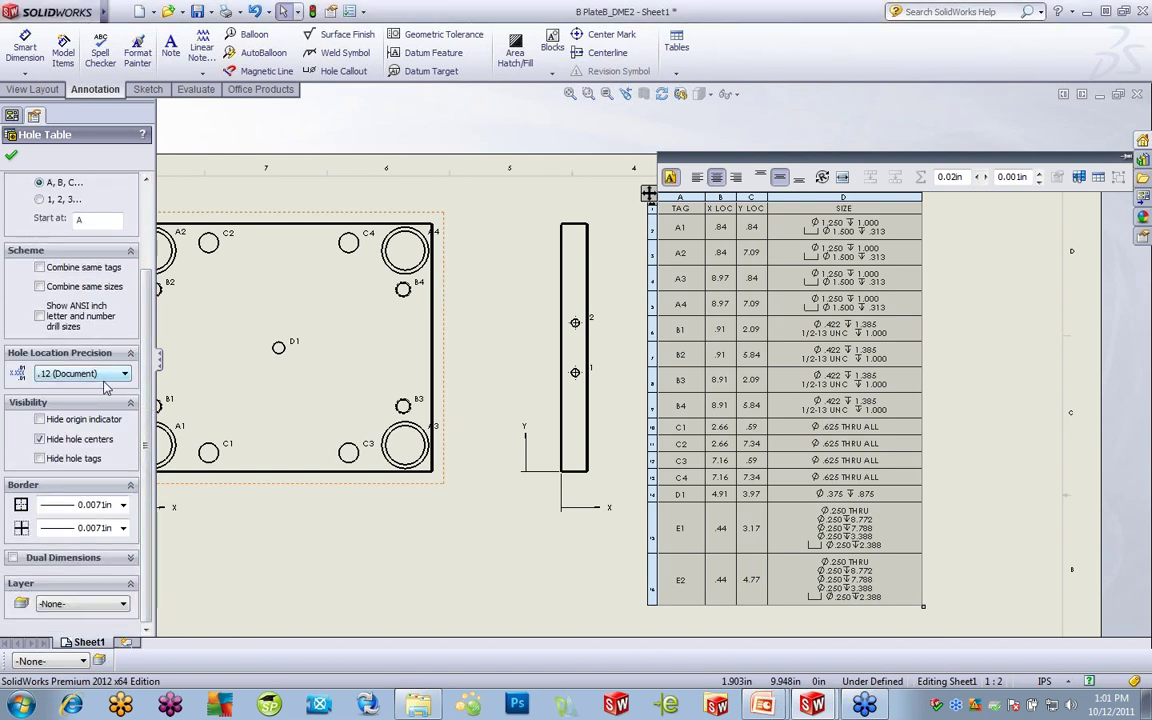
{"action": "left_click", "coordinate": [41, 421]}
{"action": "left_click", "coordinate": [41, 421]}
{"action": "left_click", "coordinate": [40, 459]}
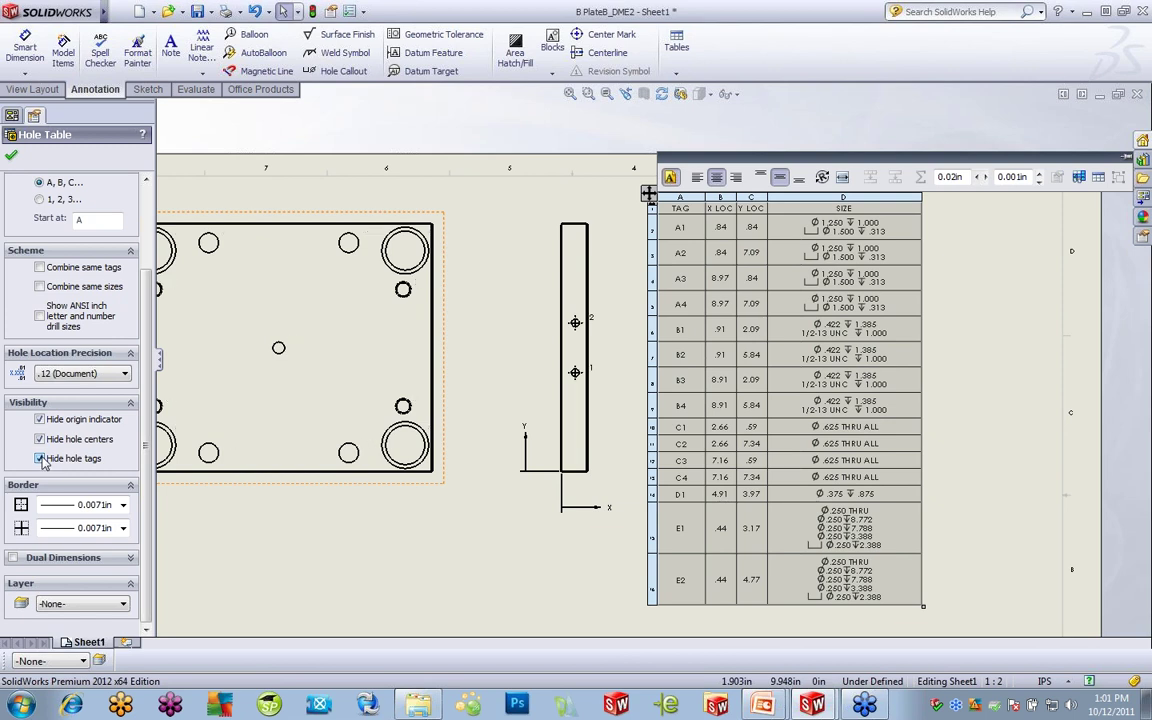
{"action": "left_click", "coordinate": [40, 459]}
{"action": "left_click", "coordinate": [40, 459]}
{"action": "left_click", "coordinate": [40, 459]}
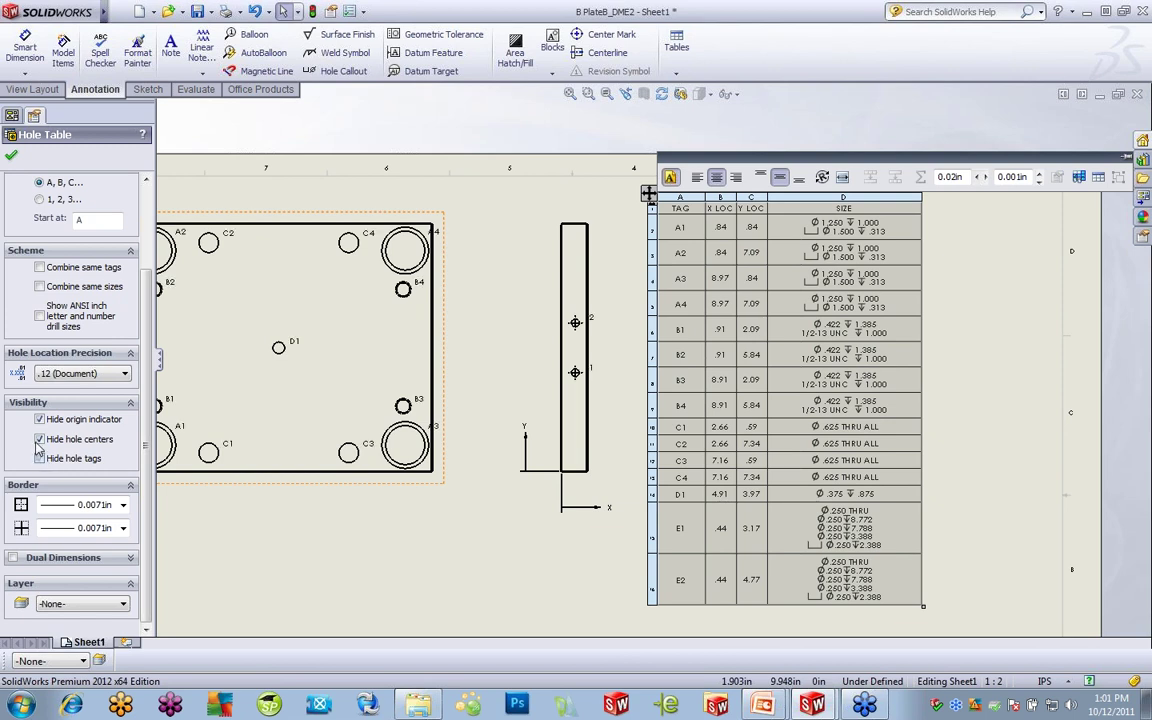
{"action": "left_click", "coordinate": [39, 441]}
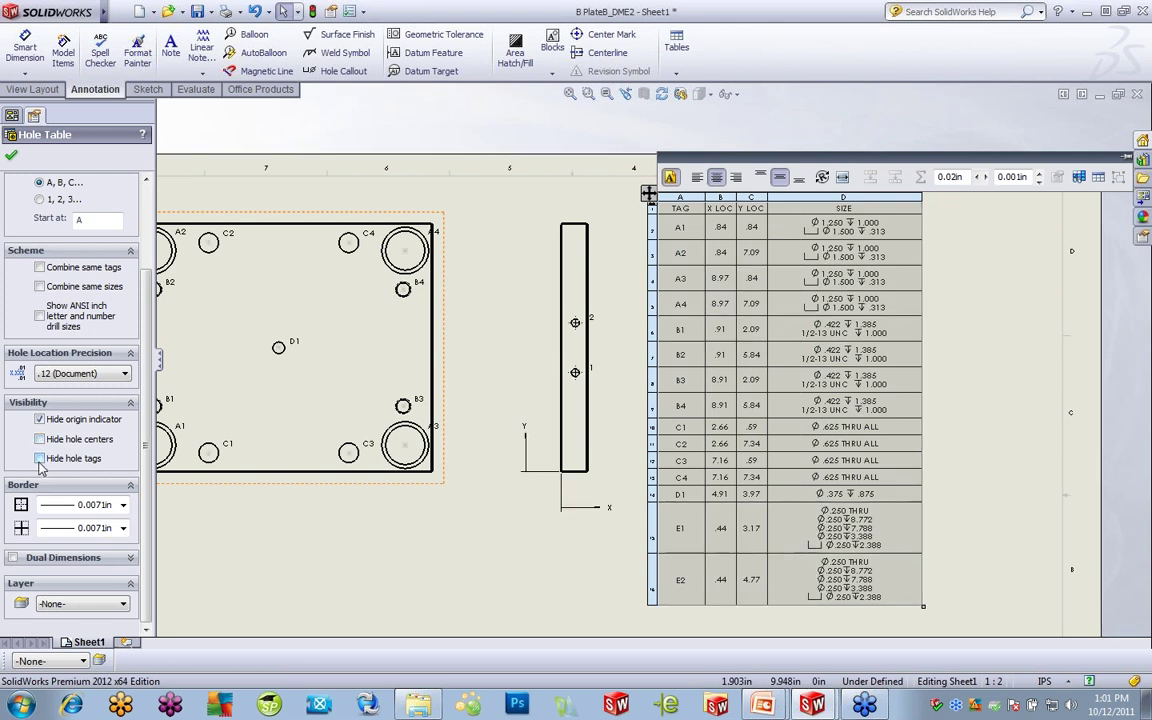
{"action": "left_click", "coordinate": [40, 459]}
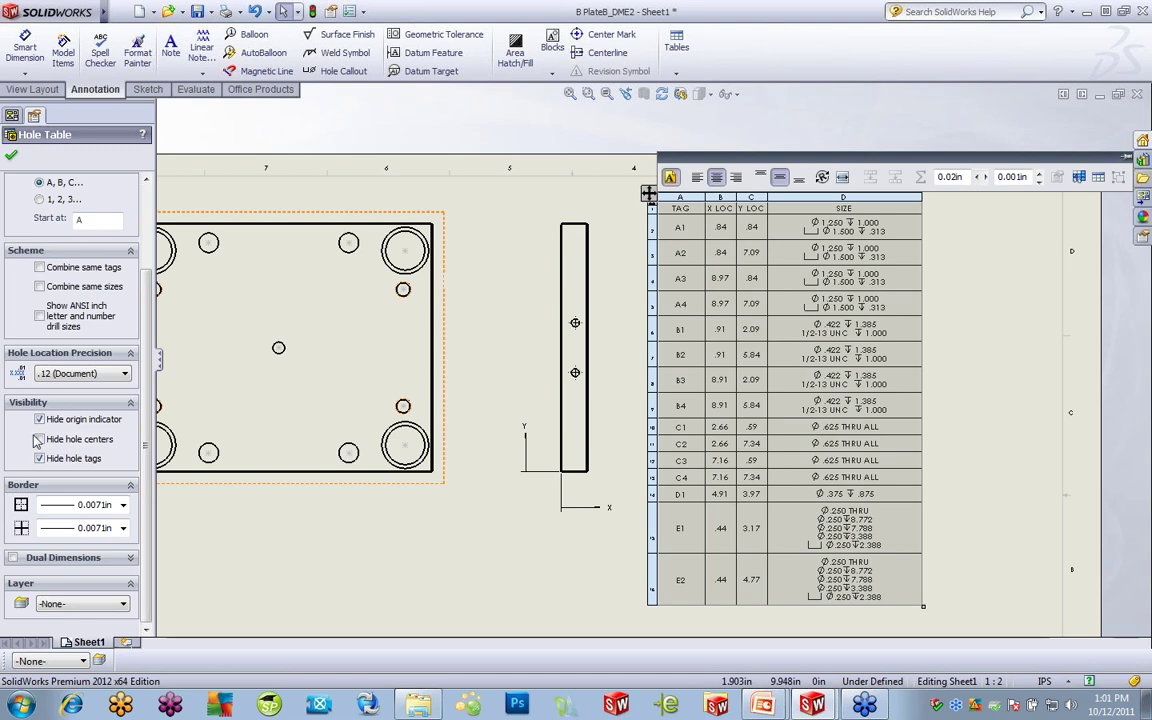
{"action": "left_click", "coordinate": [968, 268]}
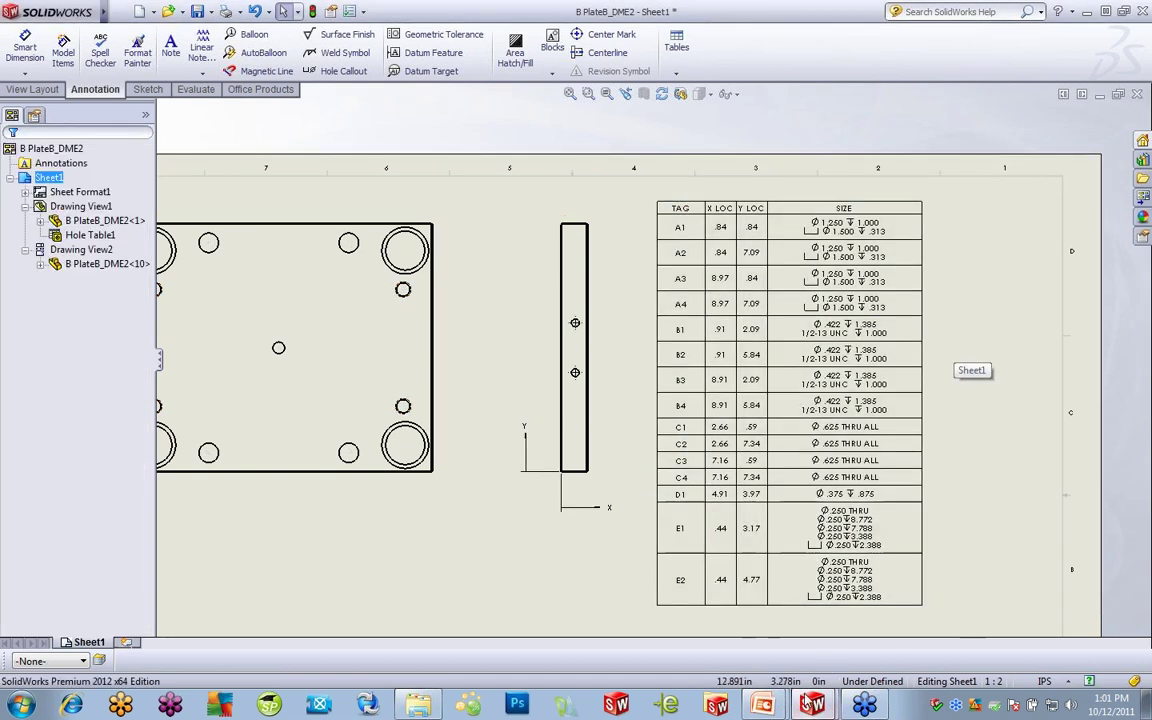
- Close the base plate drawing without saving the changes
{"action": "key", "text": "ctrl+w"}
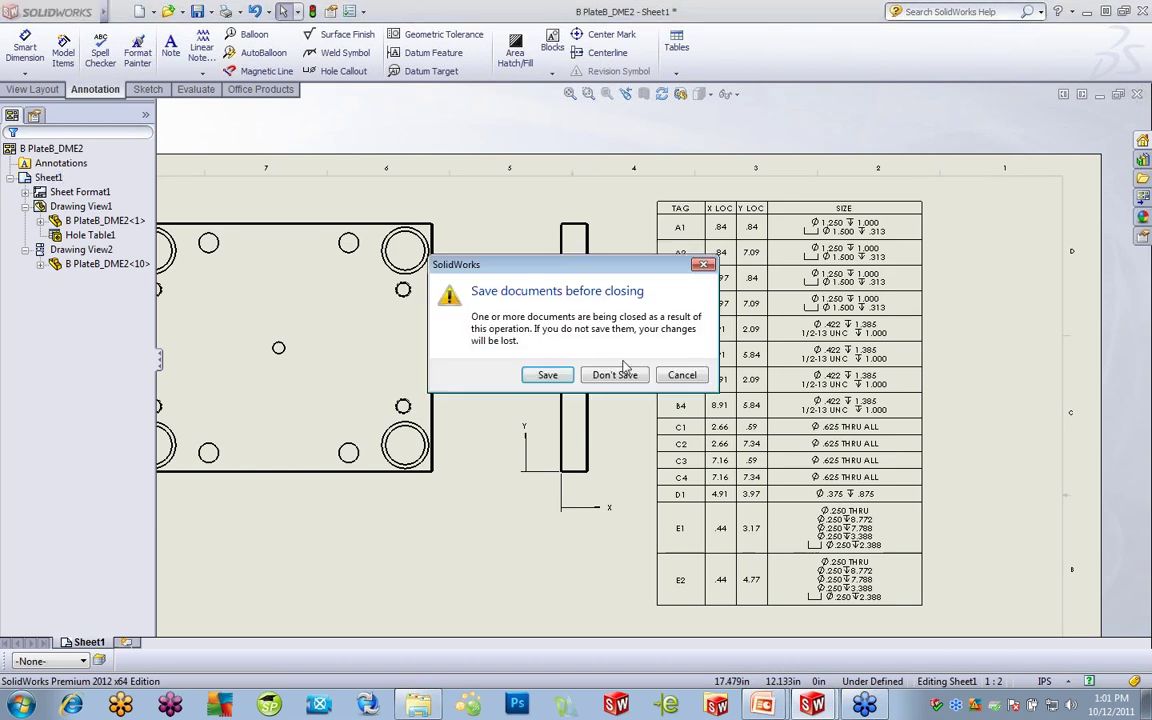
{"action": "left_click", "coordinate": [612, 373]}
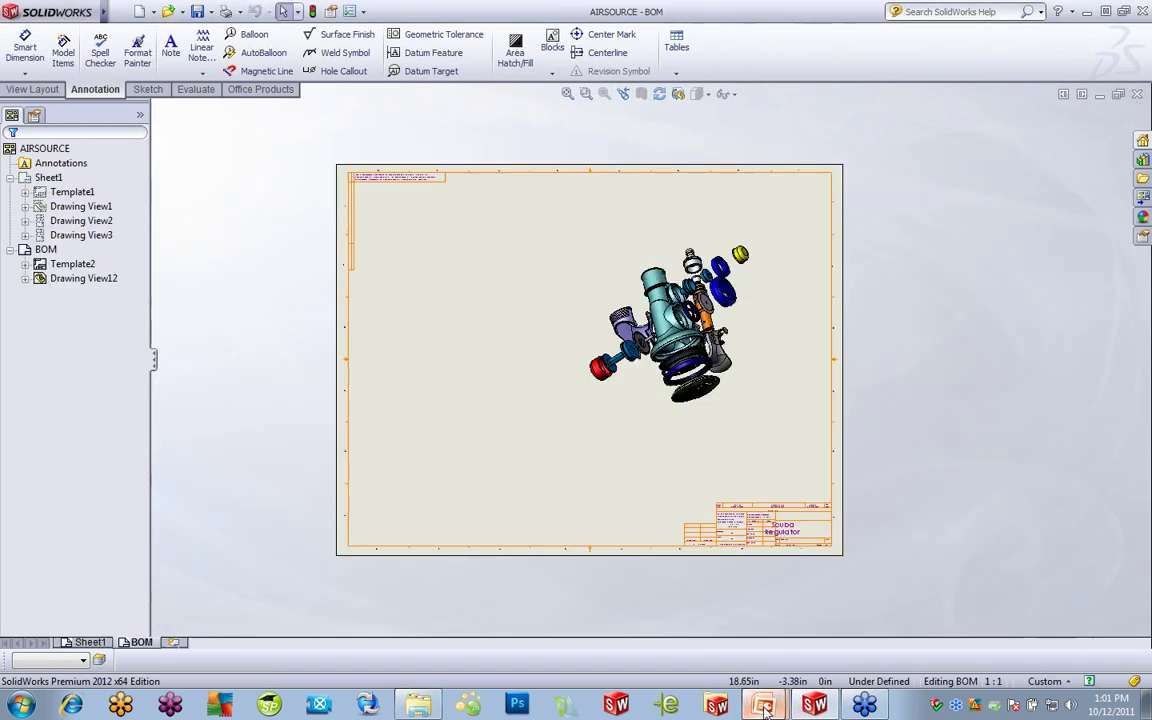
- Switch to the PowerPoint slide show and advance to the BOM Tables slide
{"action": "left_click", "coordinate": [763, 705]}
{"action": "left_click", "coordinate": [752, 676]}
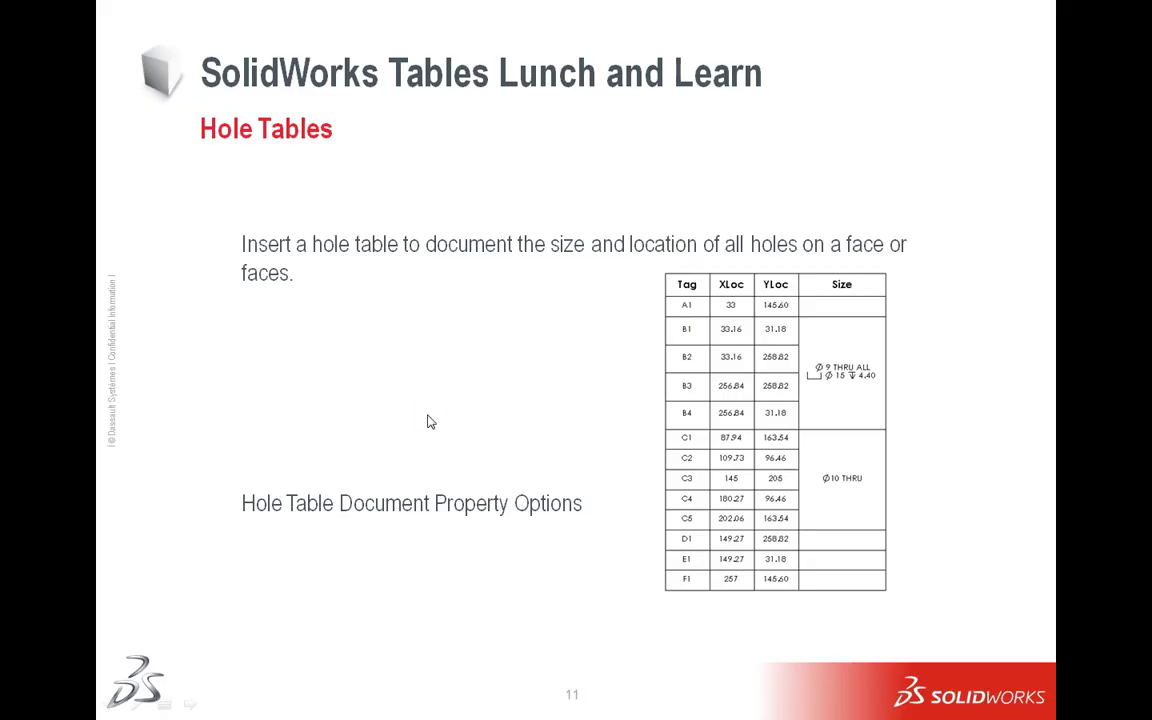
{"action": "left_click", "coordinate": [428, 421]}
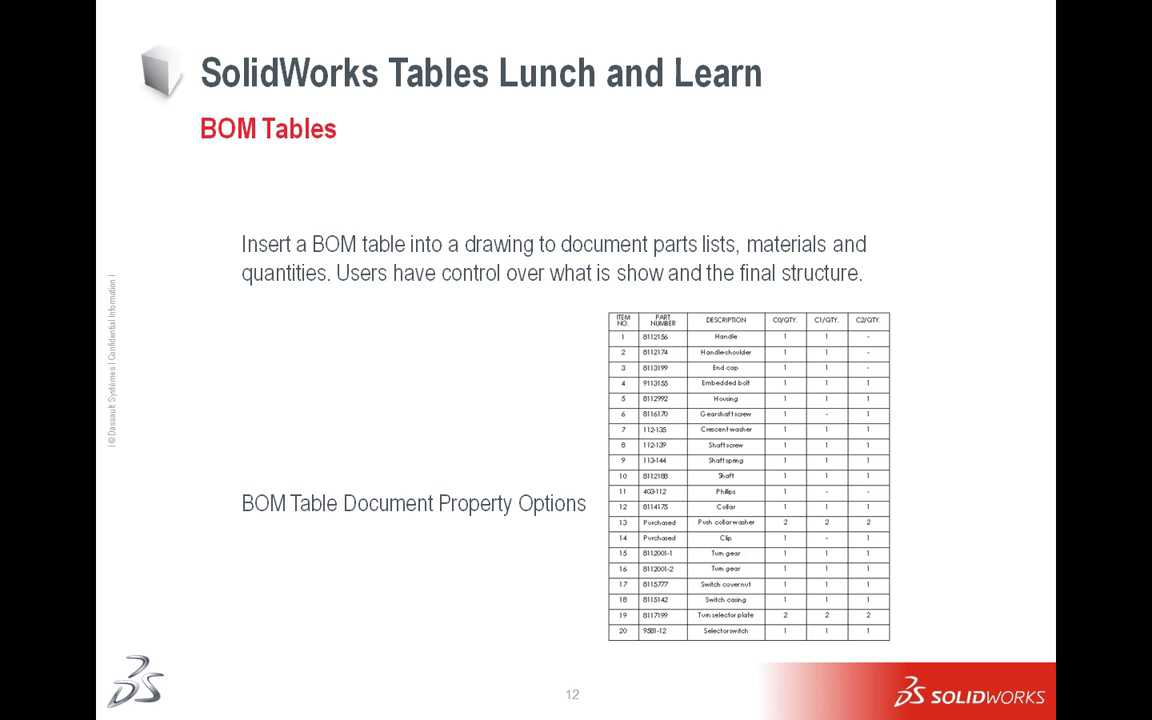
- Switch to the SolidWorks drawing and insert a top-level bill of materials using the bom-standard template for the exploded regulator view
{"action": "key", "text": "alt+Tab"}
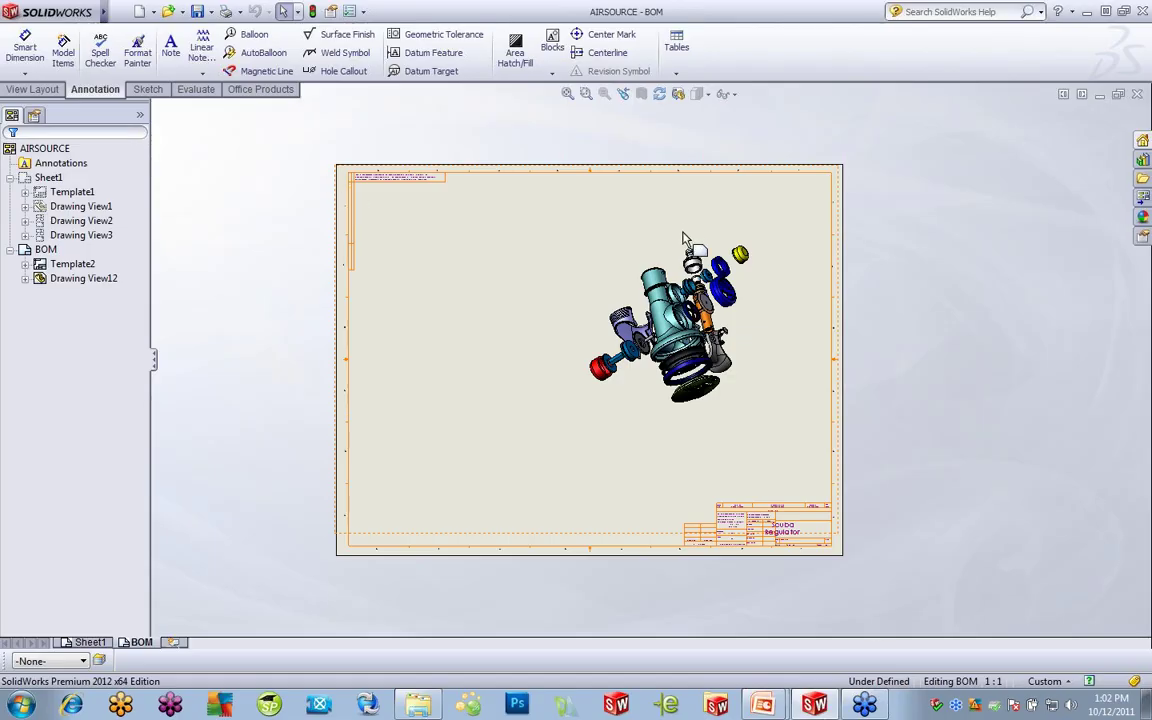
{"action": "scroll", "coordinate": [685, 238], "scroll_direction": "down", "scroll_amount": 5}
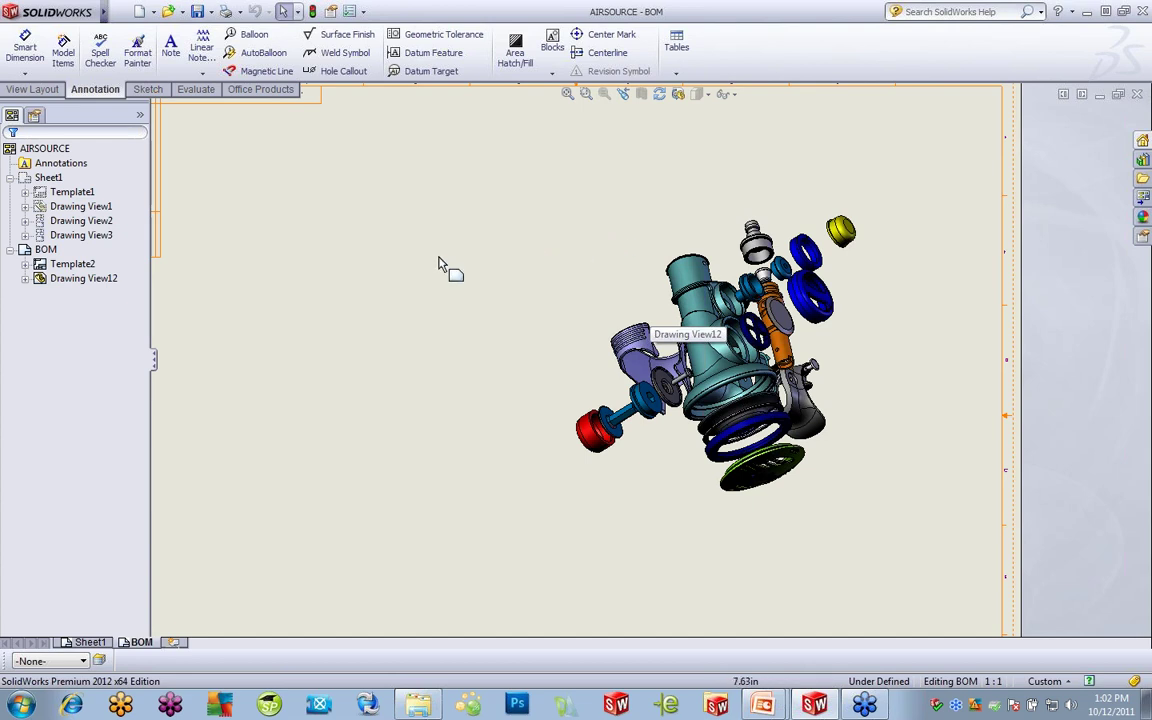
{"action": "key", "text": "s"}
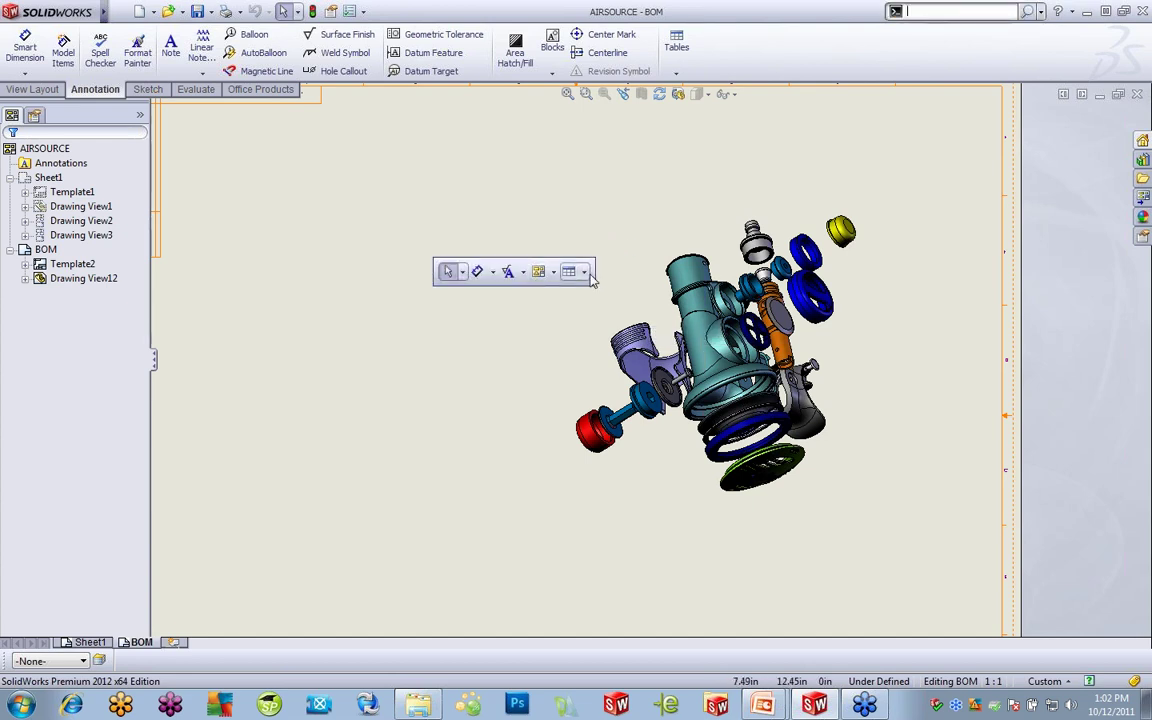
{"action": "left_click", "coordinate": [586, 272]}
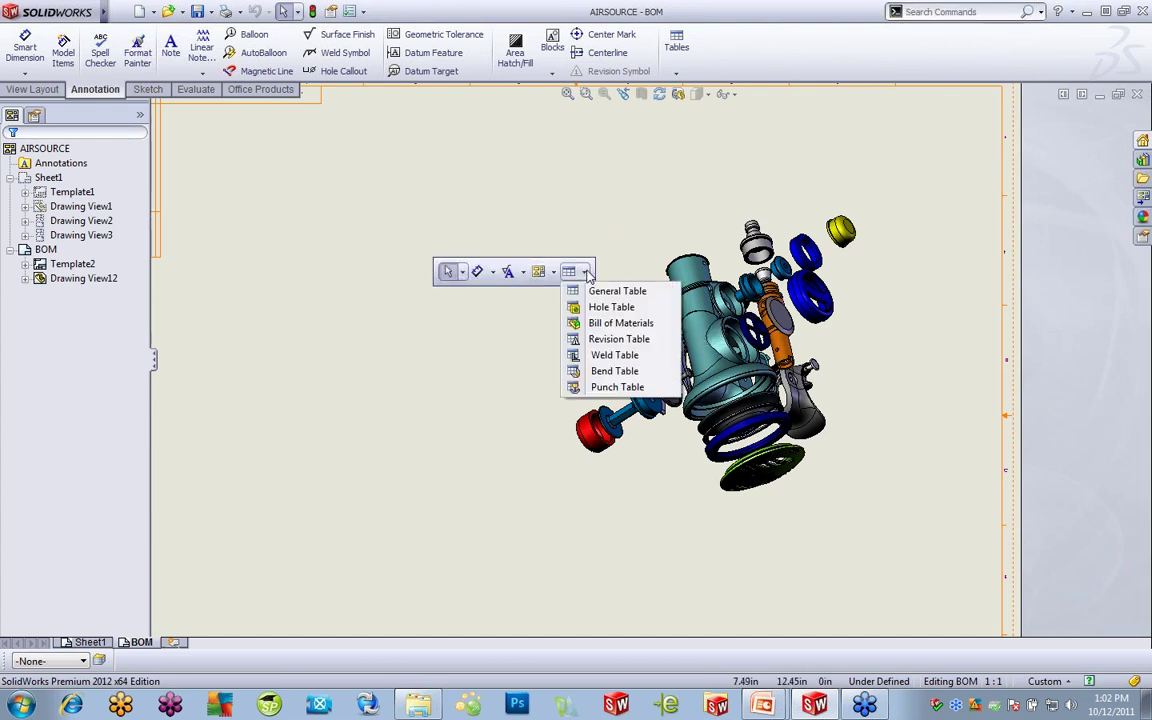
{"action": "left_click", "coordinate": [622, 324]}
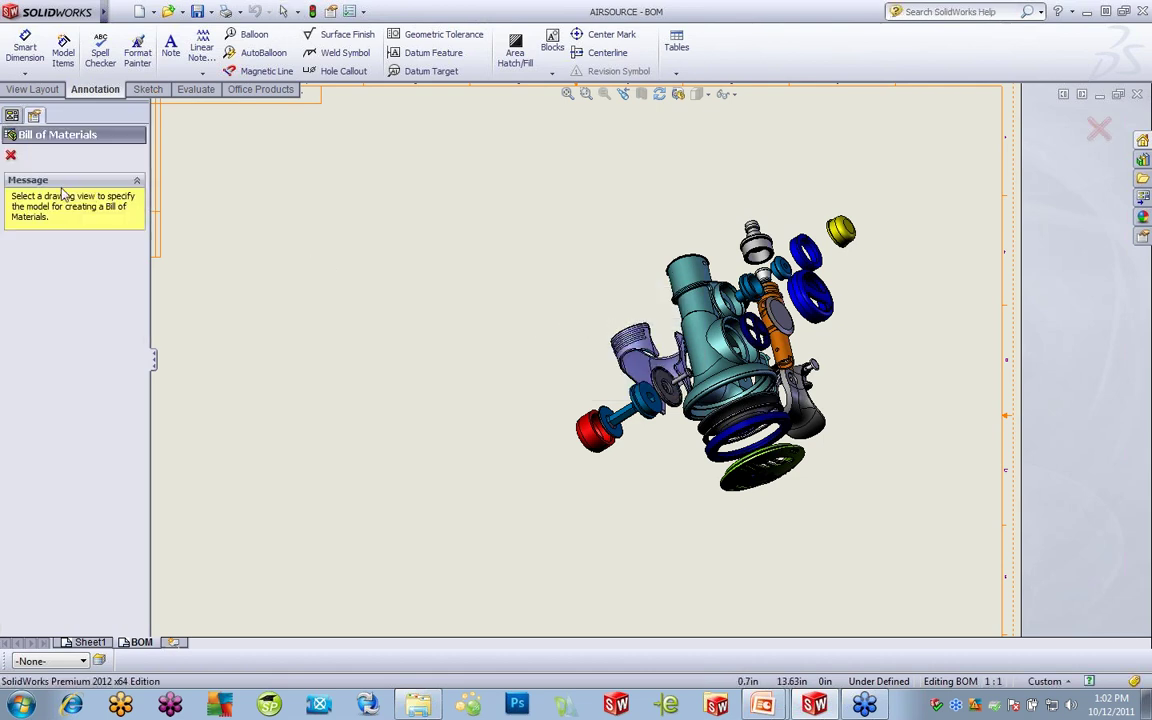
{"action": "left_click", "coordinate": [645, 245]}
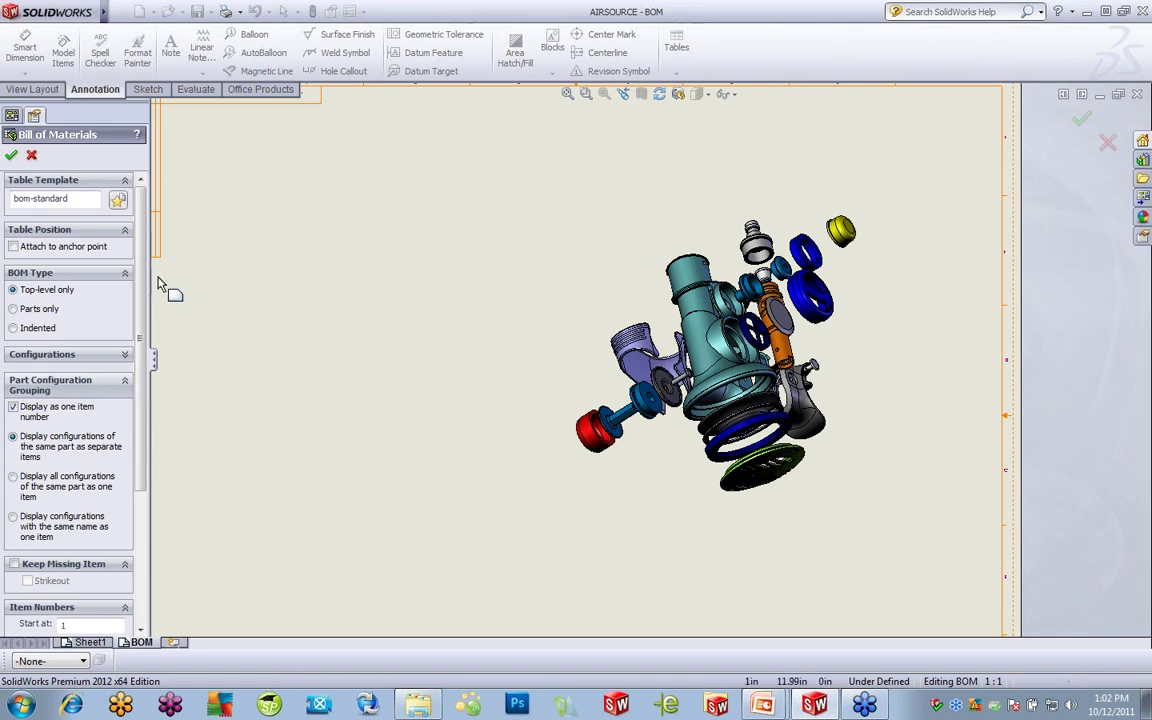
{"action": "left_click_drag", "start_coordinate": [140, 240], "coordinate": [115, 455]}
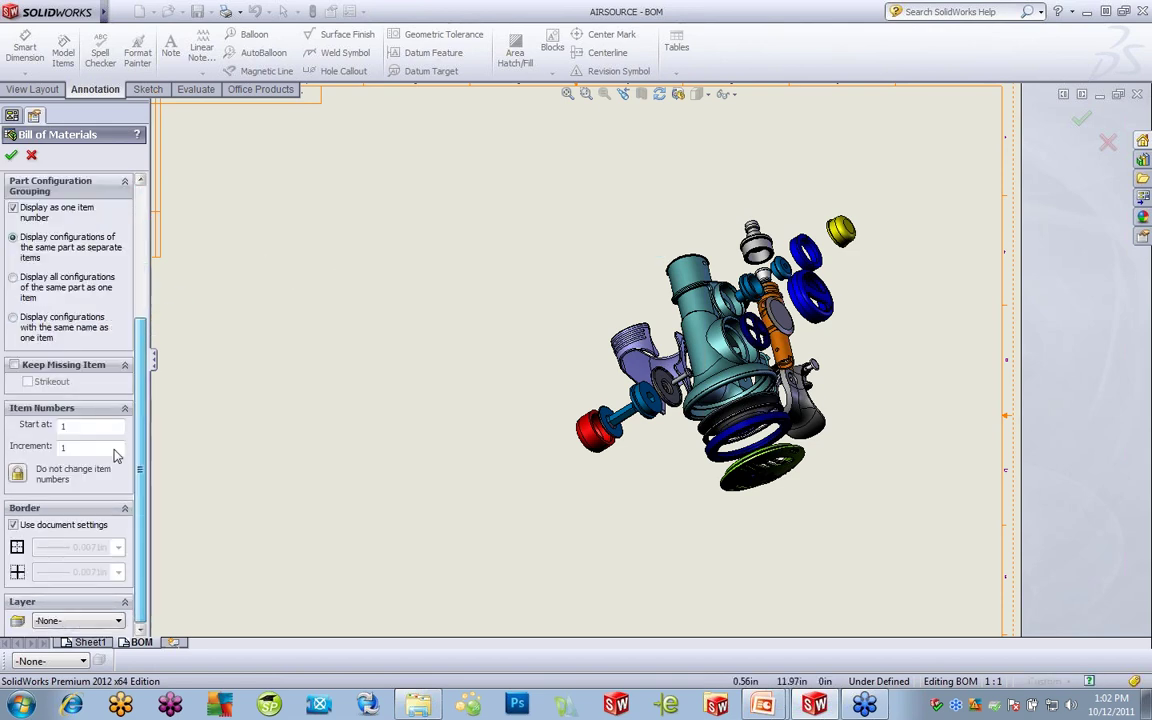
{"action": "left_click_drag", "start_coordinate": [140, 380], "coordinate": [185, 226]}
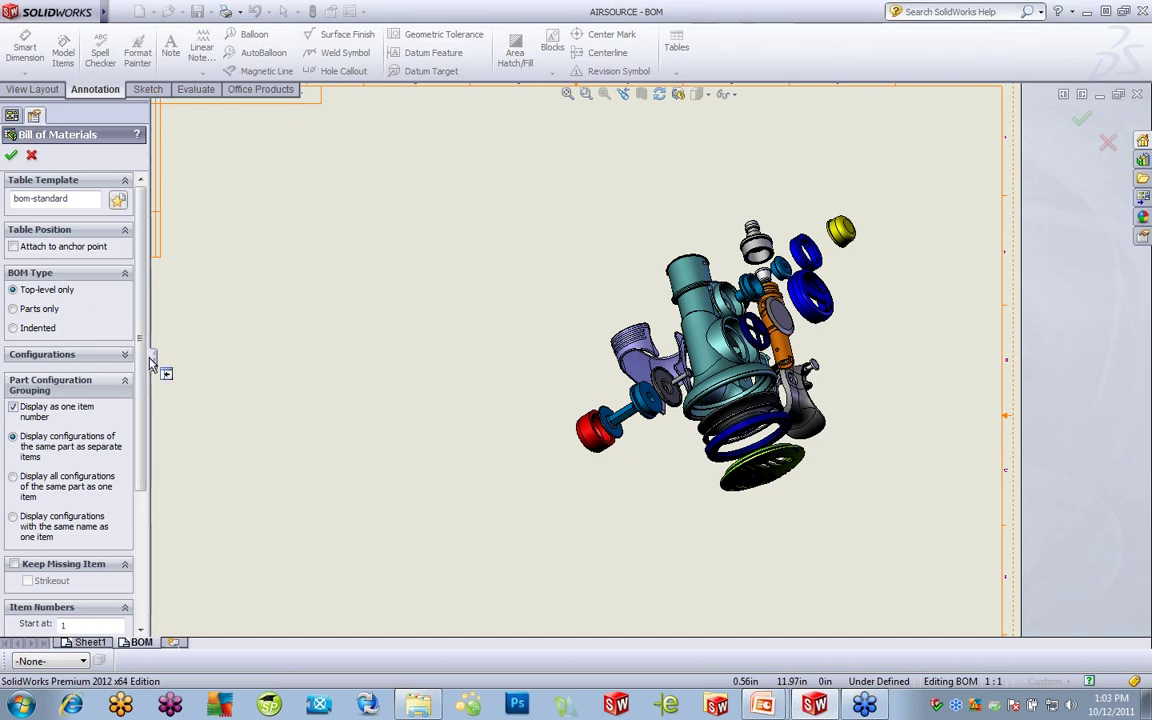
{"action": "left_click_drag", "start_coordinate": [140, 381], "coordinate": [141, 514]}
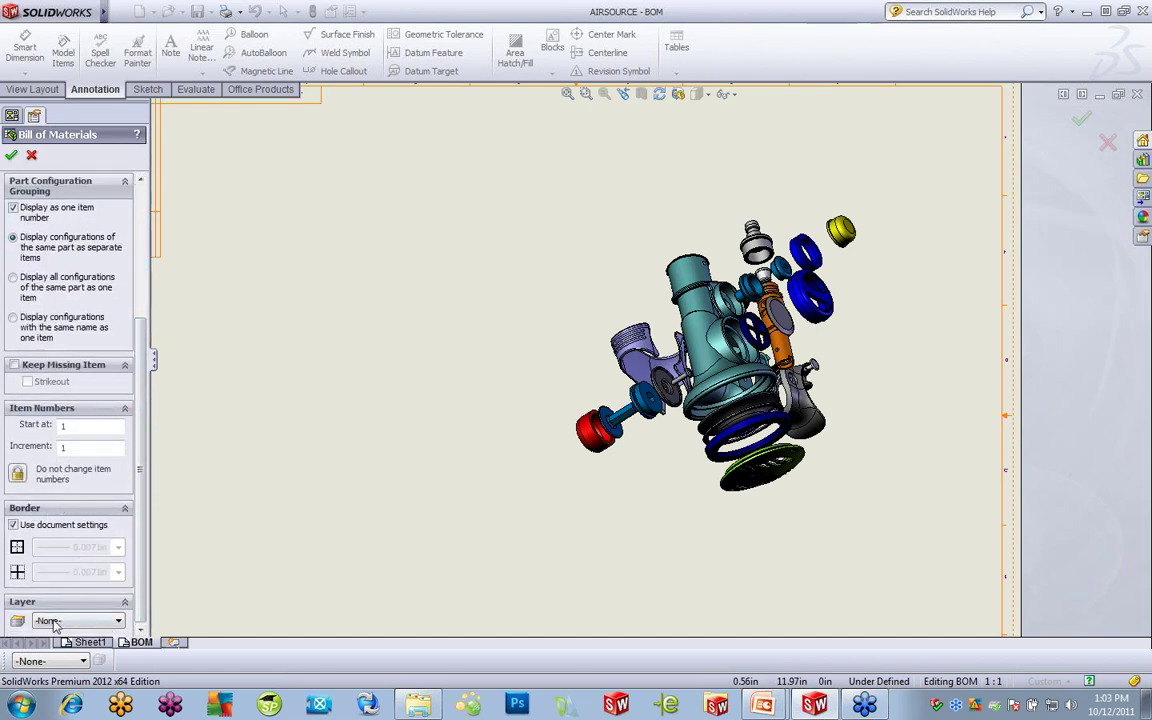
{"action": "scroll", "coordinate": [70, 400], "scroll_direction": "up", "scroll_amount": 5}
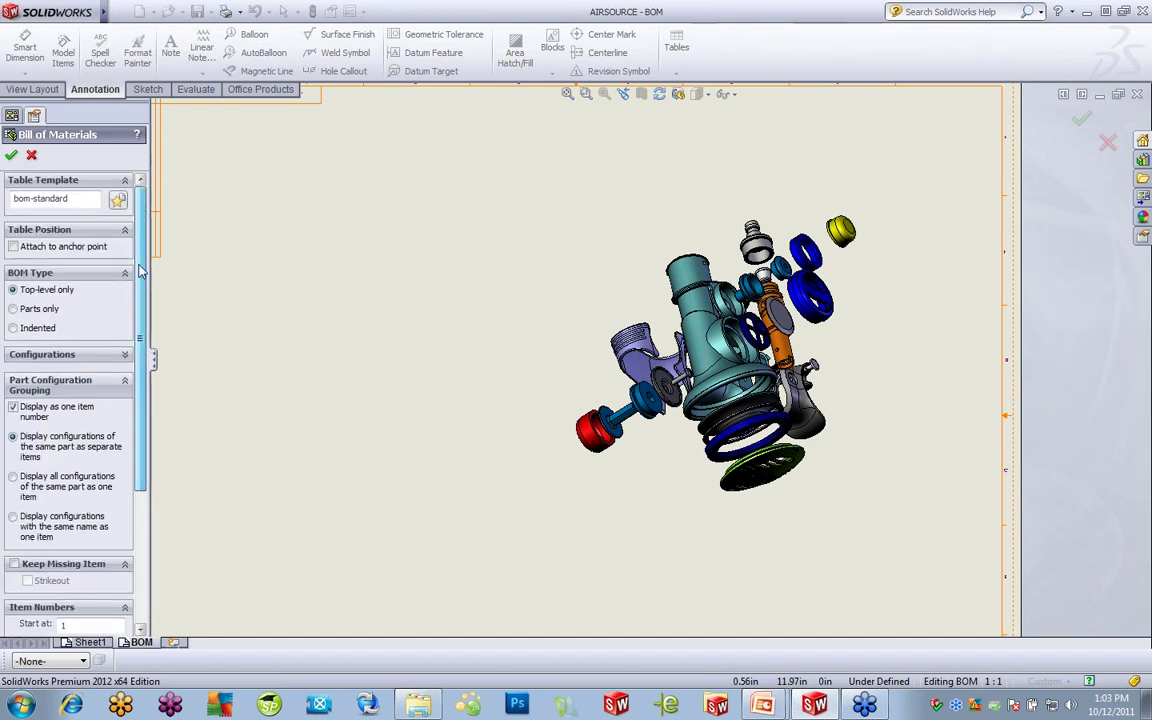
{"action": "left_click", "coordinate": [11, 156]}
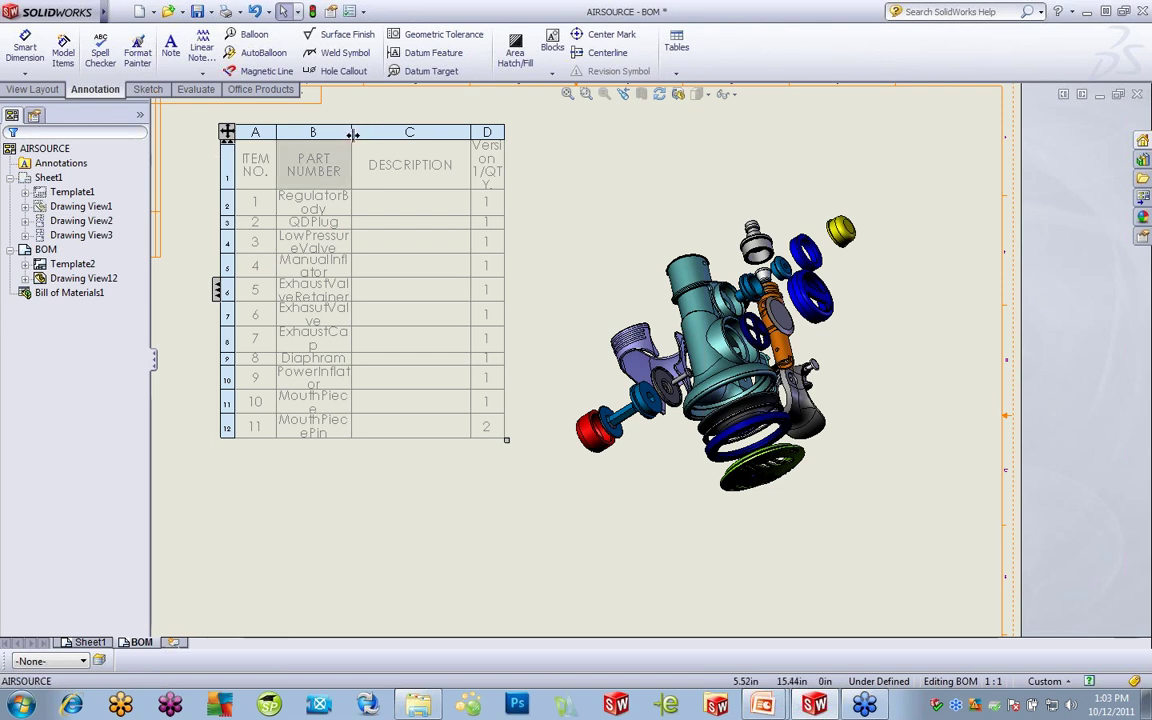
- Widen the part number column so each name fits on one line, and expand the table's assembly structure column
{"action": "left_click_drag", "start_coordinate": [362, 139], "coordinate": [417, 160]}
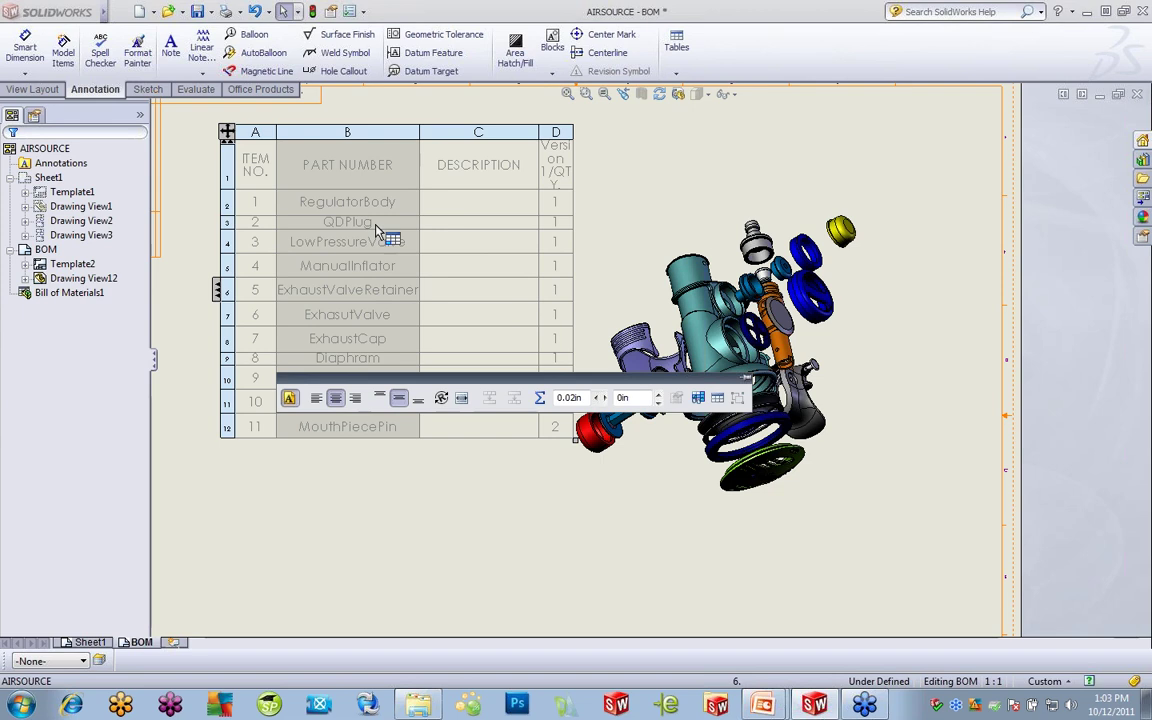
{"action": "left_click_drag", "start_coordinate": [386, 243], "coordinate": [386, 241]}
{"action": "left_click", "coordinate": [563, 207]}
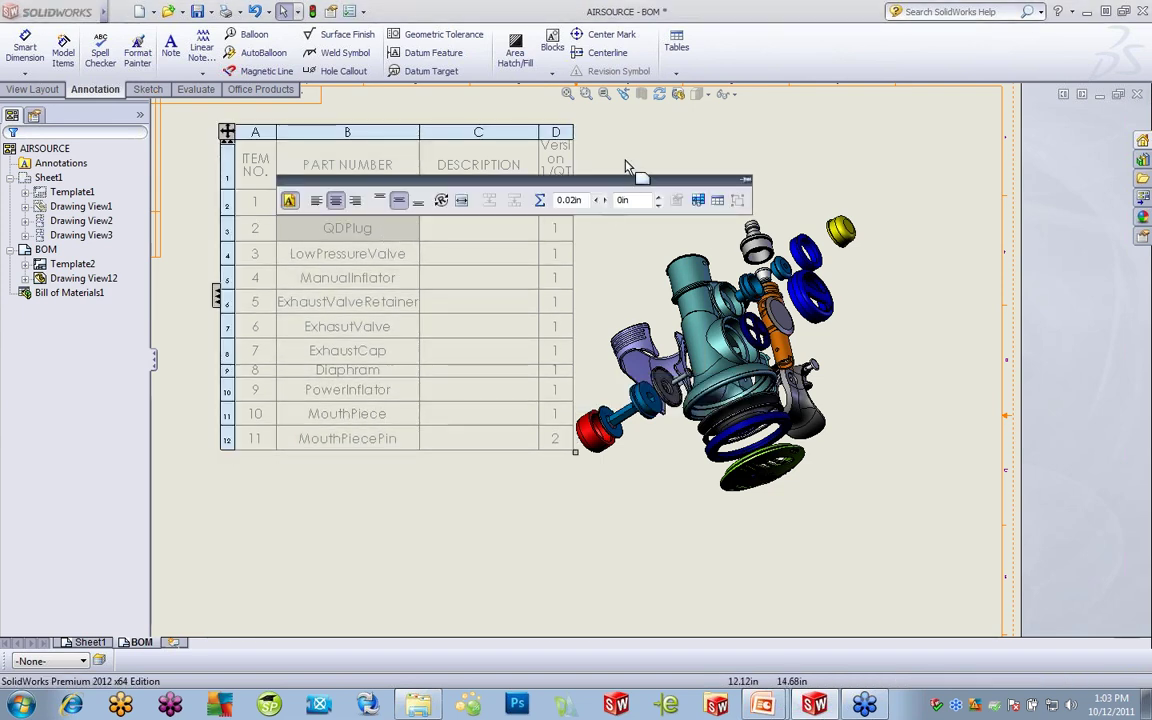
{"action": "left_click", "coordinate": [634, 154]}
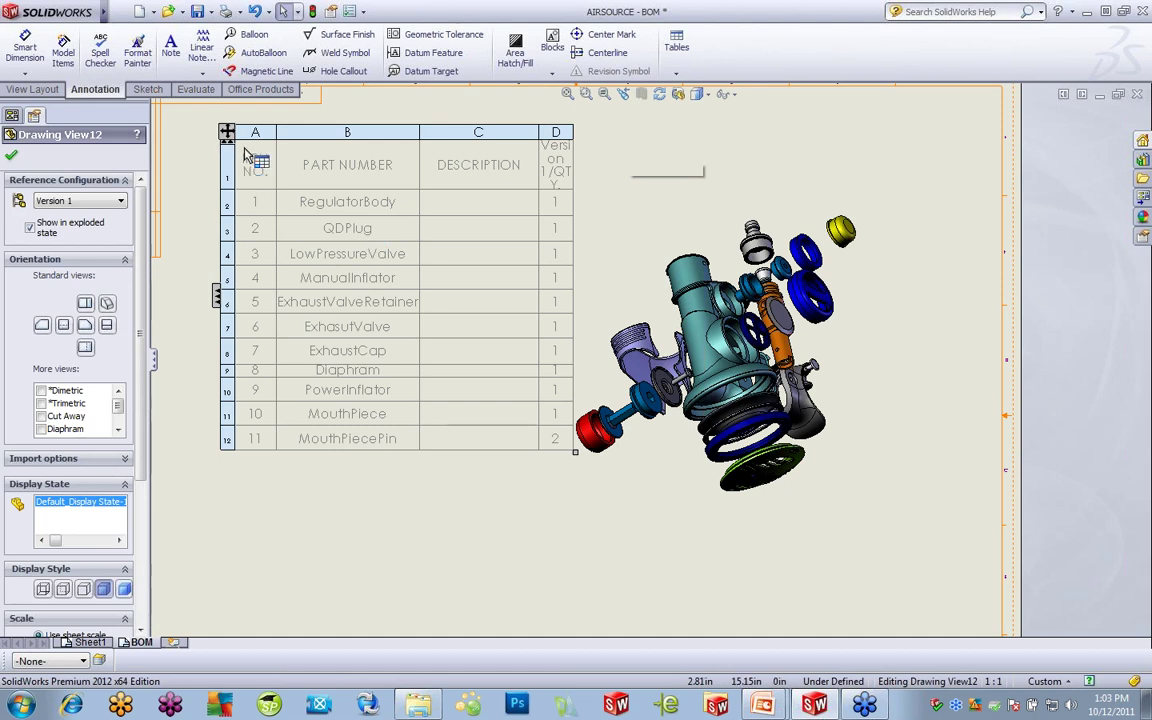
{"action": "left_click", "coordinate": [220, 300]}
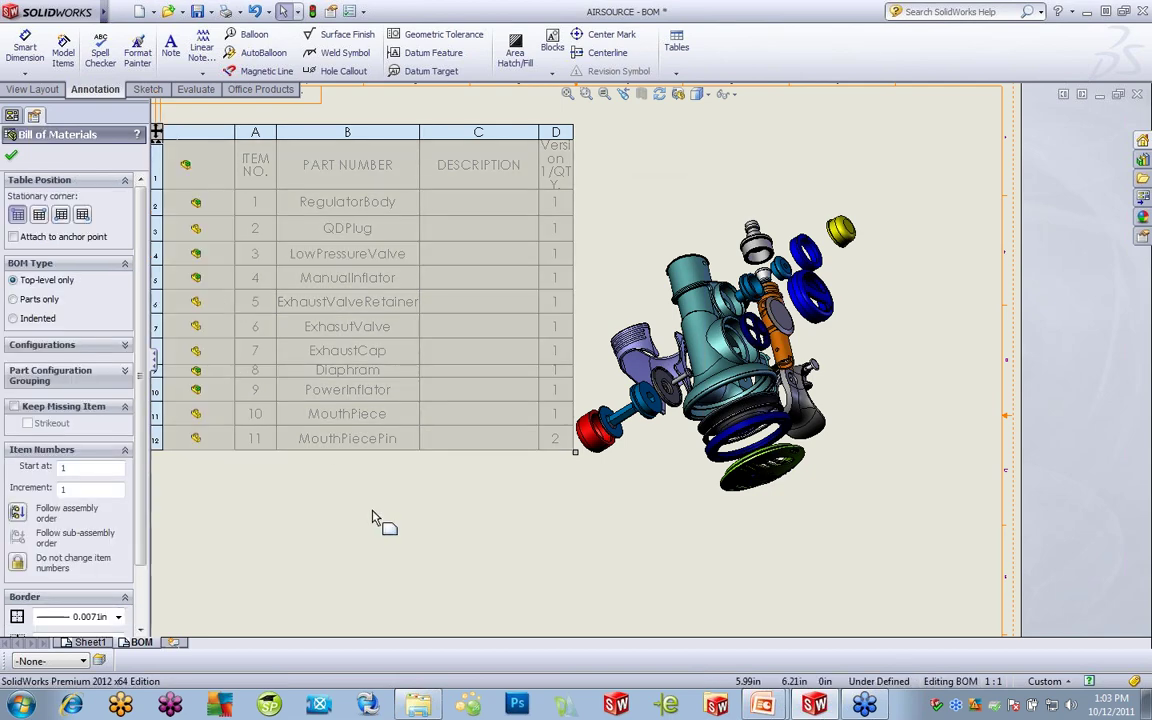
{"action": "middle_click_drag", "start_coordinate": [380, 522], "coordinate": [480, 518]}
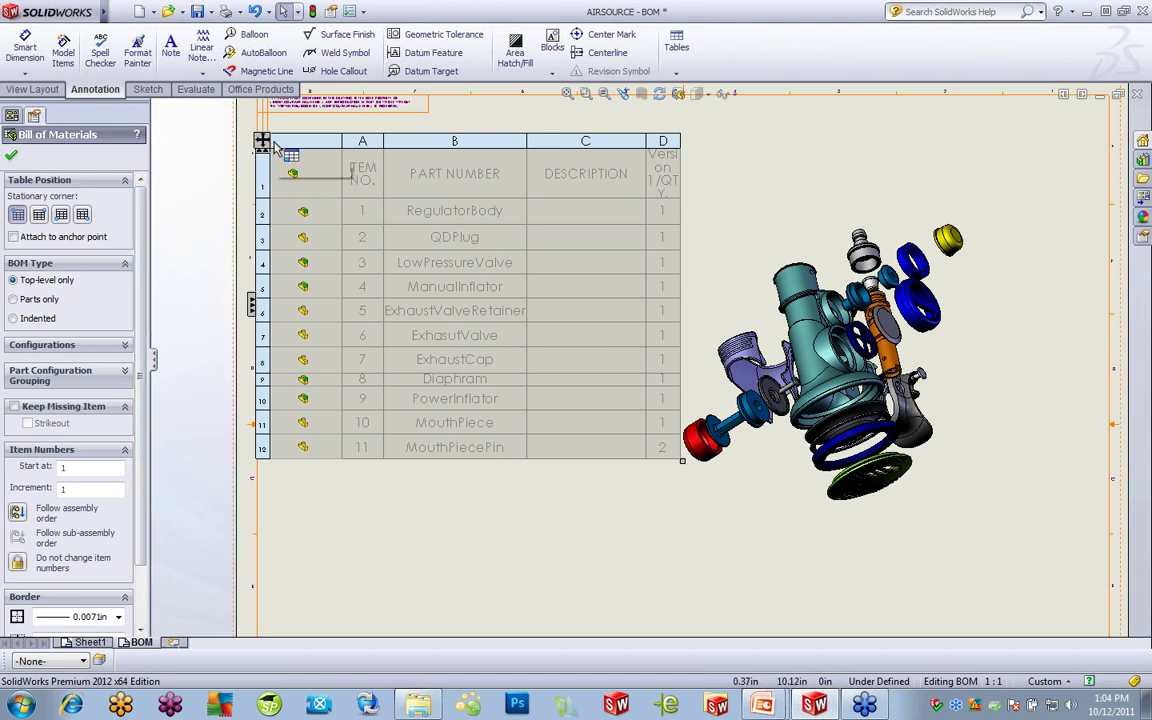
- Change the bill of materials type to Parts only
{"action": "left_click", "coordinate": [13, 299]}
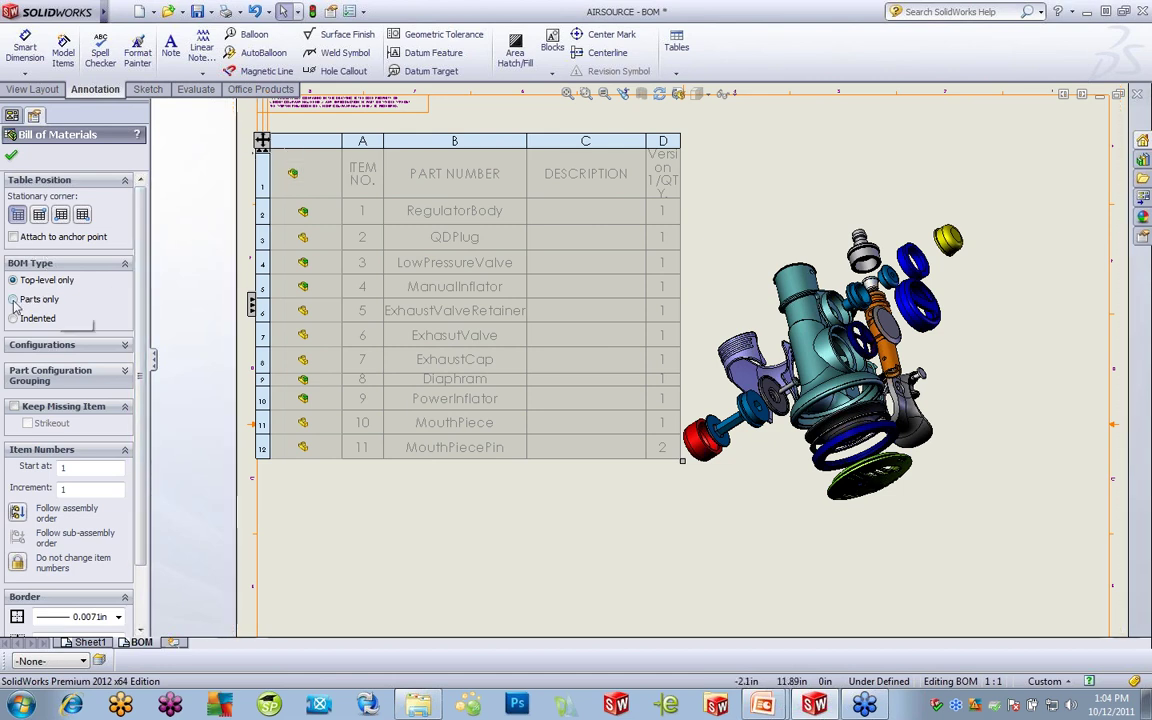
{"action": "scroll", "coordinate": [340, 320], "scroll_direction": "up", "scroll_amount": 3}
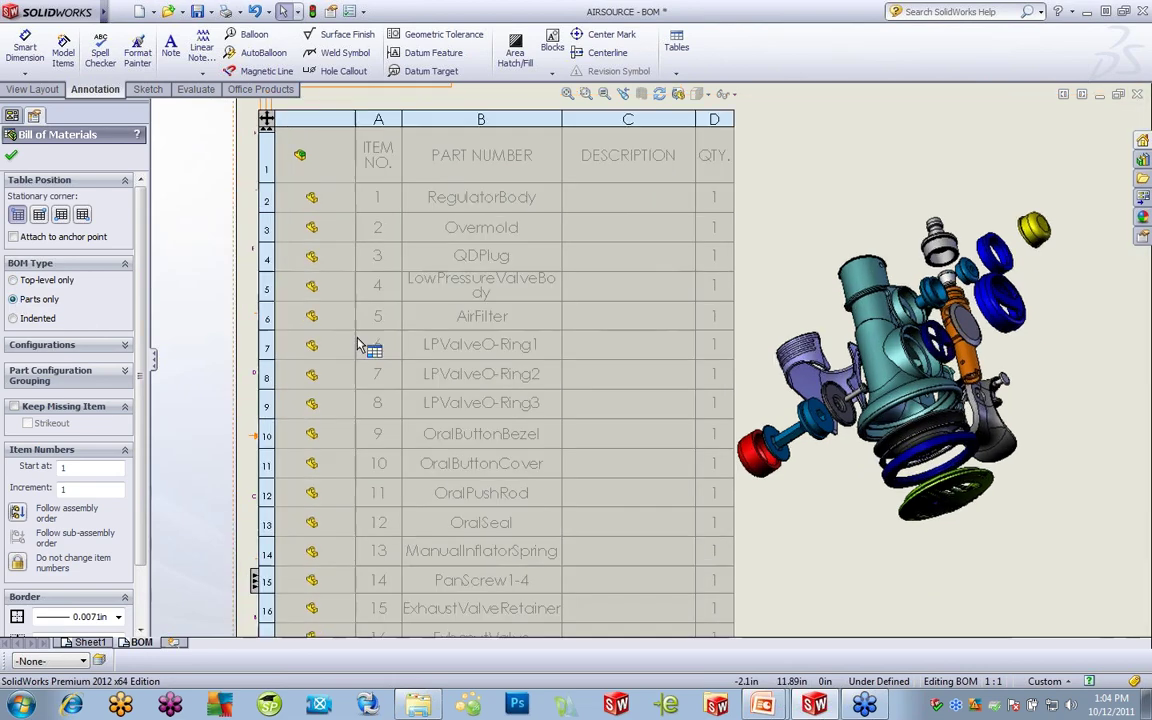
{"action": "middle_click_drag", "start_coordinate": [497, 325], "coordinate": [447, 216]}
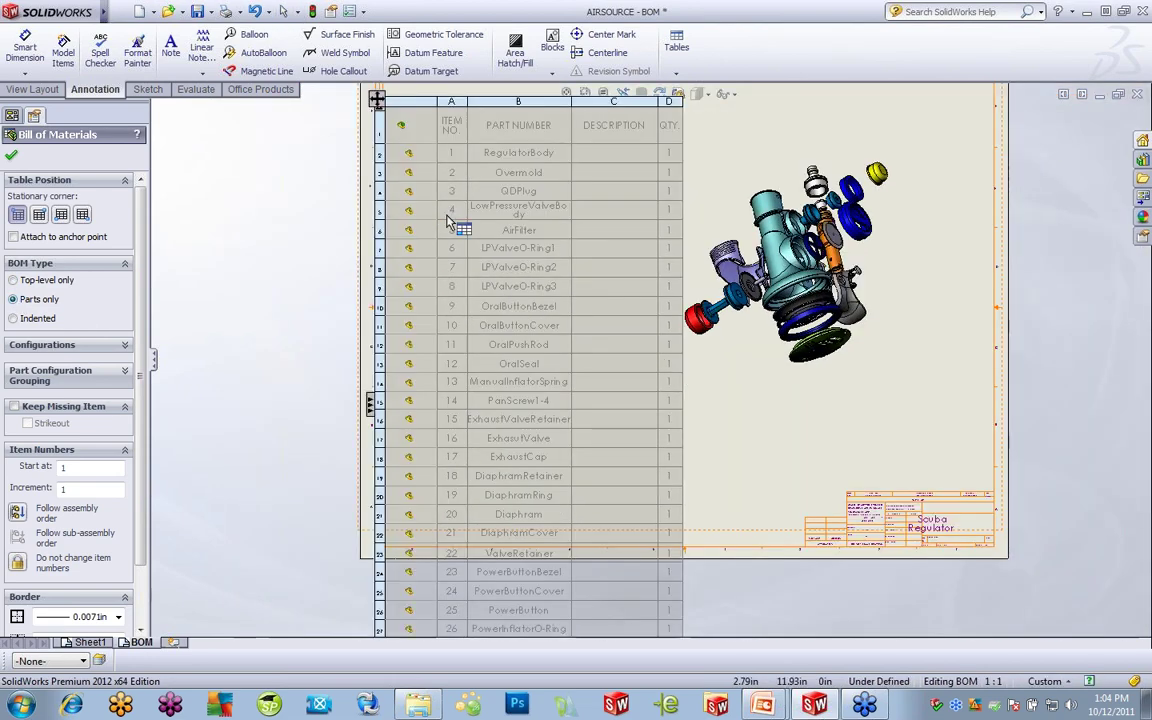
- Change the bill of materials type to Indented with no numbering and shift the table slightly inward from the sheet border
{"action": "left_click", "coordinate": [13, 318]}
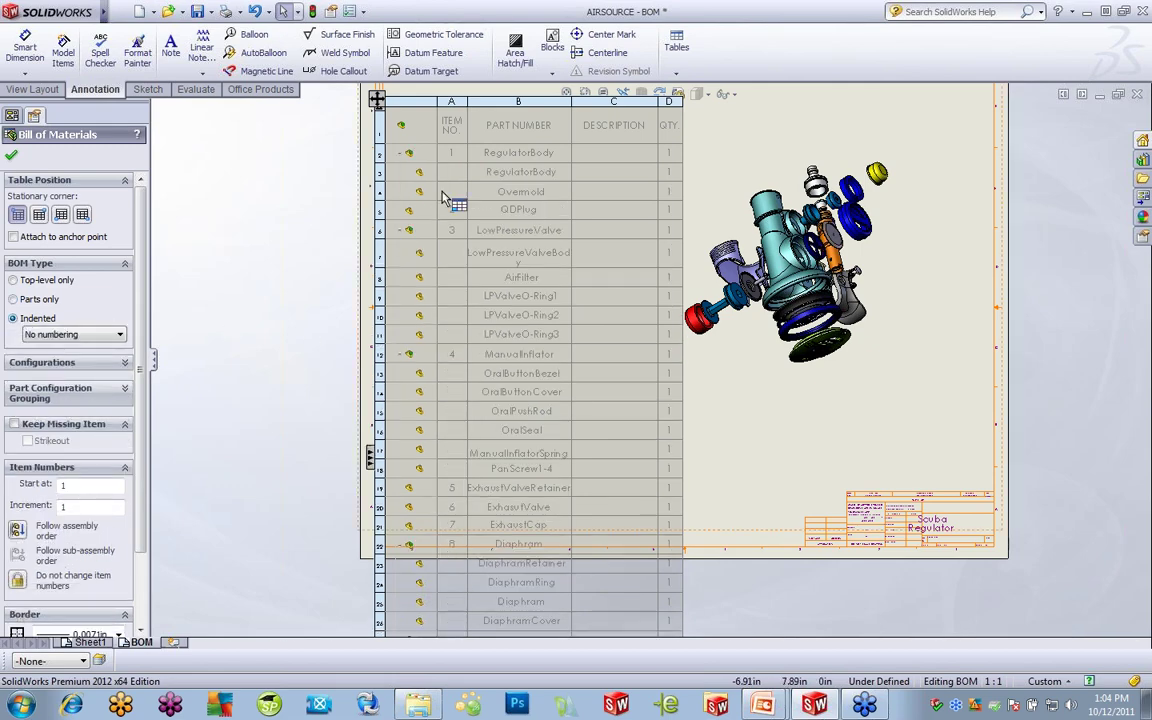
{"action": "left_click_drag", "start_coordinate": [385, 105], "coordinate": [407, 107]}
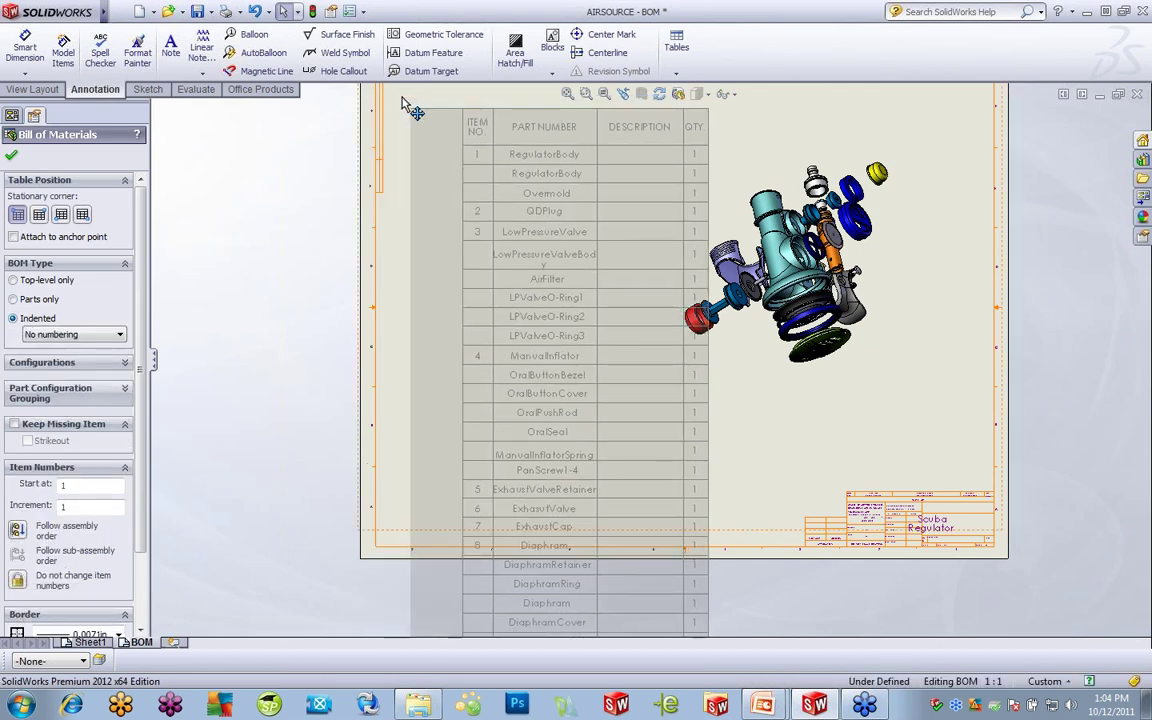
- Collapse the RegulatorBody, LowPressureValve and ManualInflator sub-assemblies in the indented bill of materials
{"action": "scroll", "coordinate": [470, 254], "scroll_direction": "down", "scroll_amount": 2}
{"action": "scroll", "coordinate": [545, 237], "scroll_direction": "down", "scroll_amount": 3}
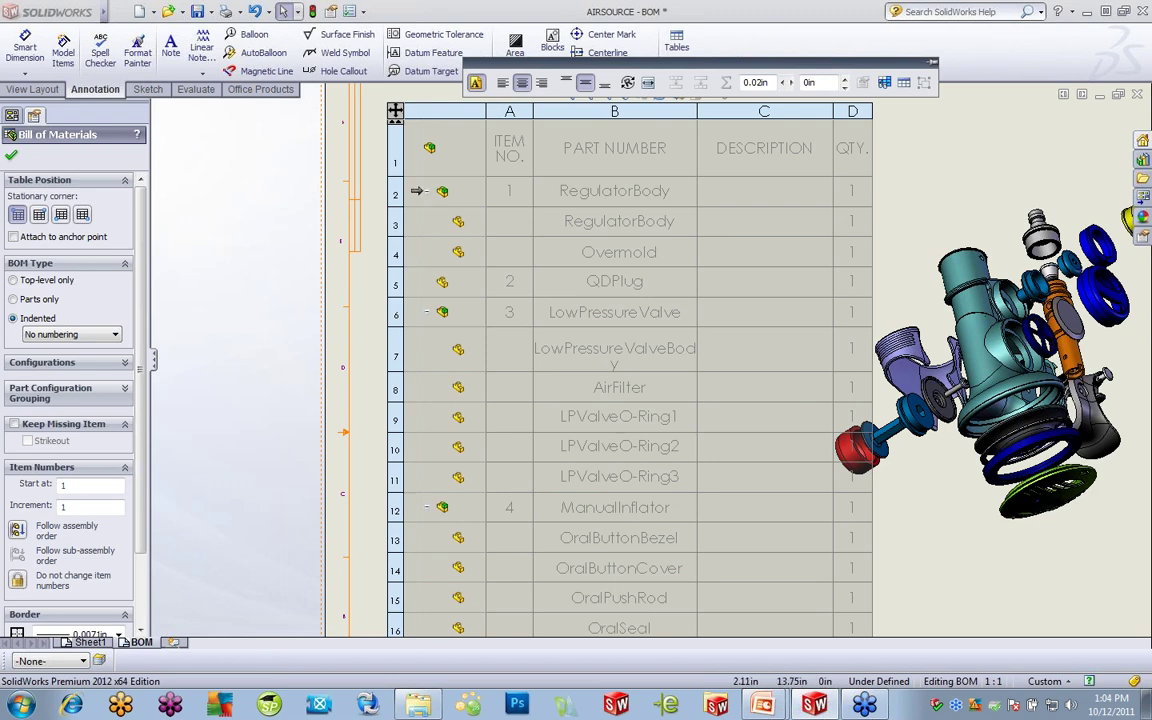
{"action": "left_click", "coordinate": [426, 191]}
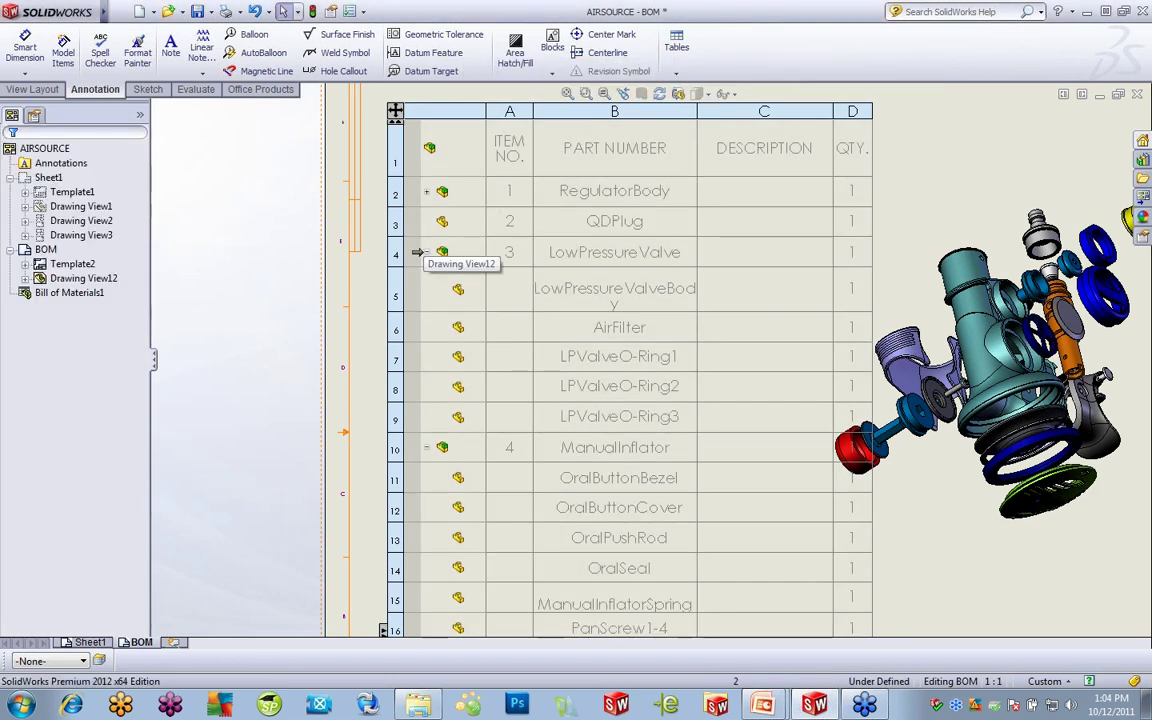
{"action": "left_click", "coordinate": [426, 252]}
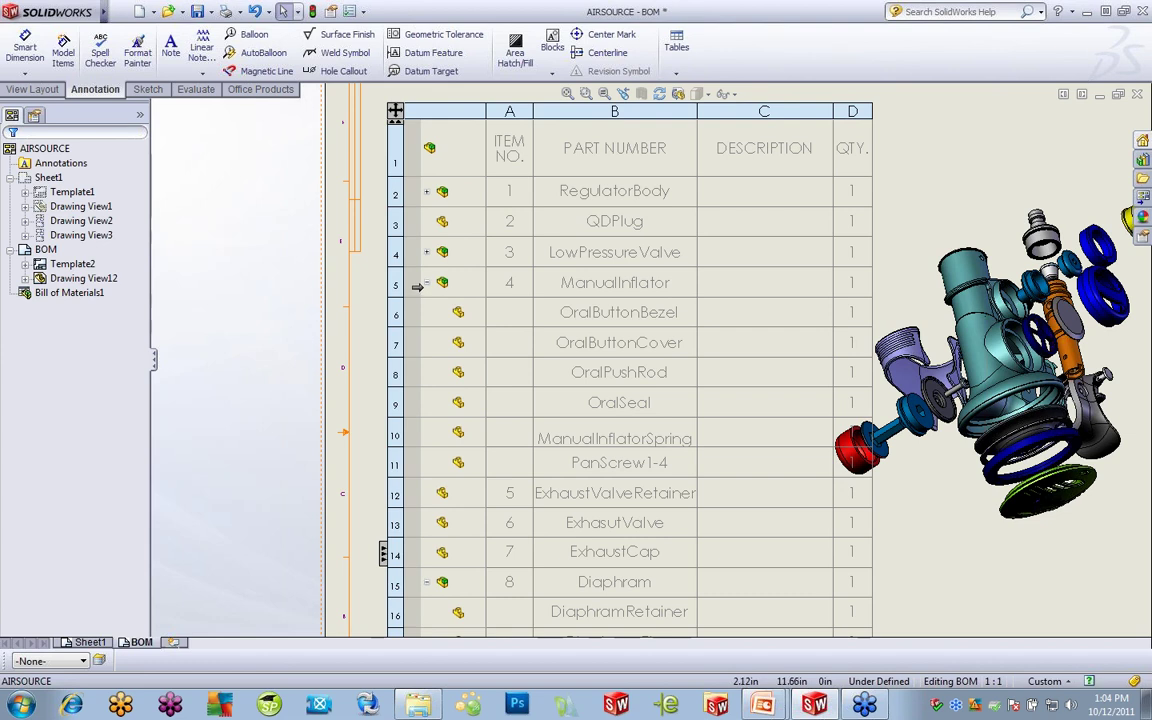
{"action": "left_click", "coordinate": [426, 283]}
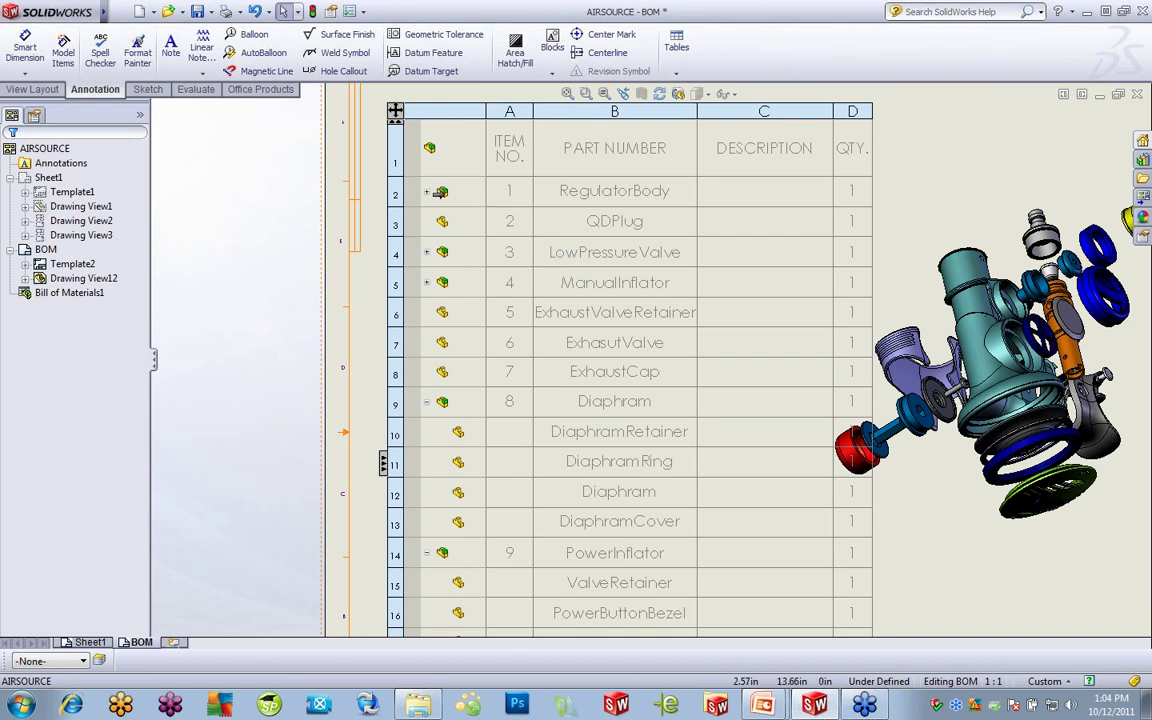
- Set item numbers to follow assembly and sub-assembly order, and try to reorder the ExhasutValve row and the Diaphram component rows
{"action": "left_click", "coordinate": [396, 110]}
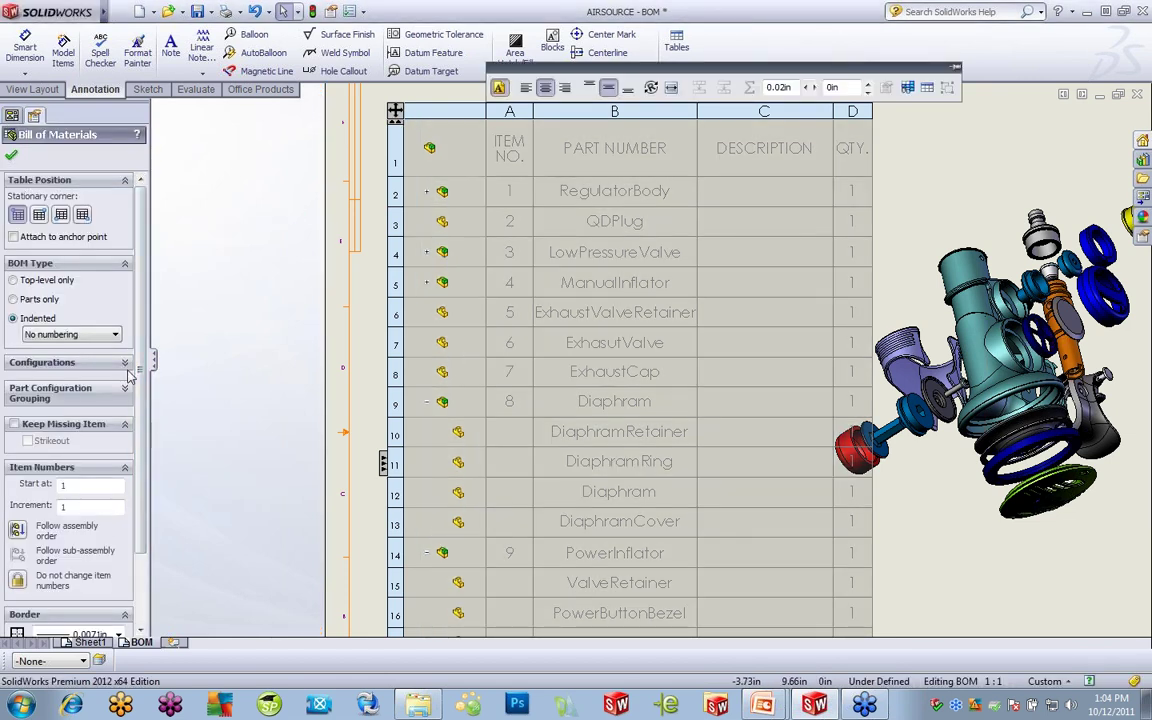
{"action": "scroll", "coordinate": [141, 428], "scroll_direction": "down", "scroll_amount": 3}
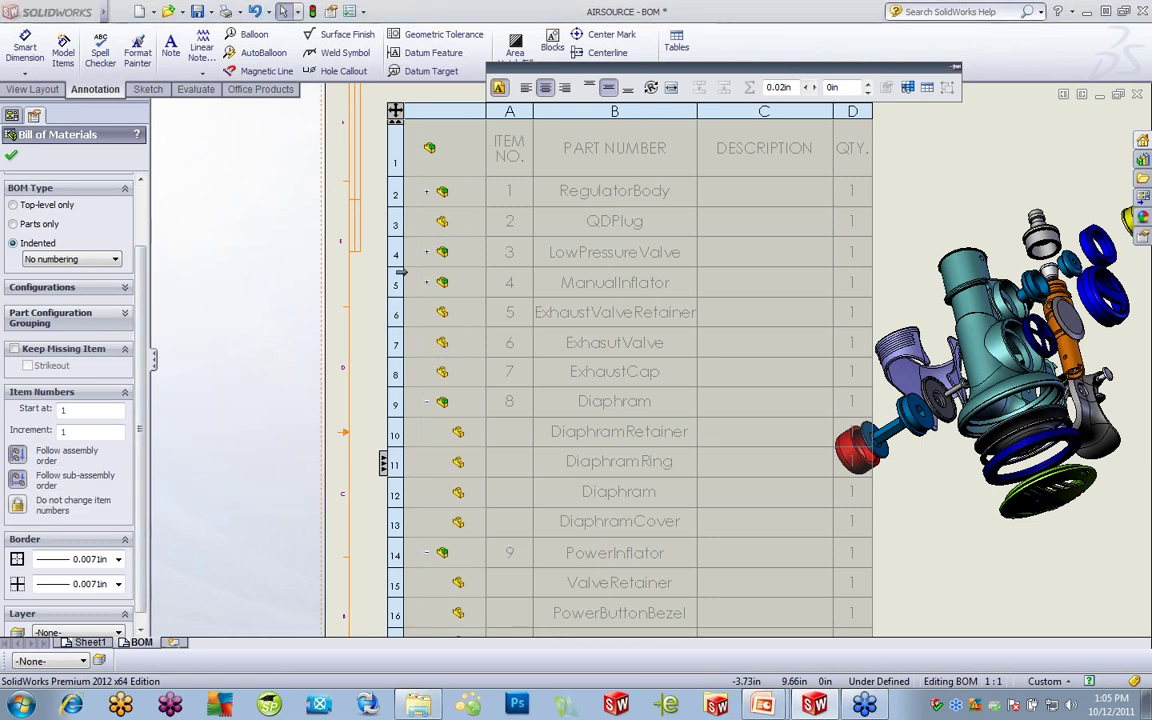
{"action": "left_click_drag", "start_coordinate": [390, 282], "coordinate": [458, 349]}
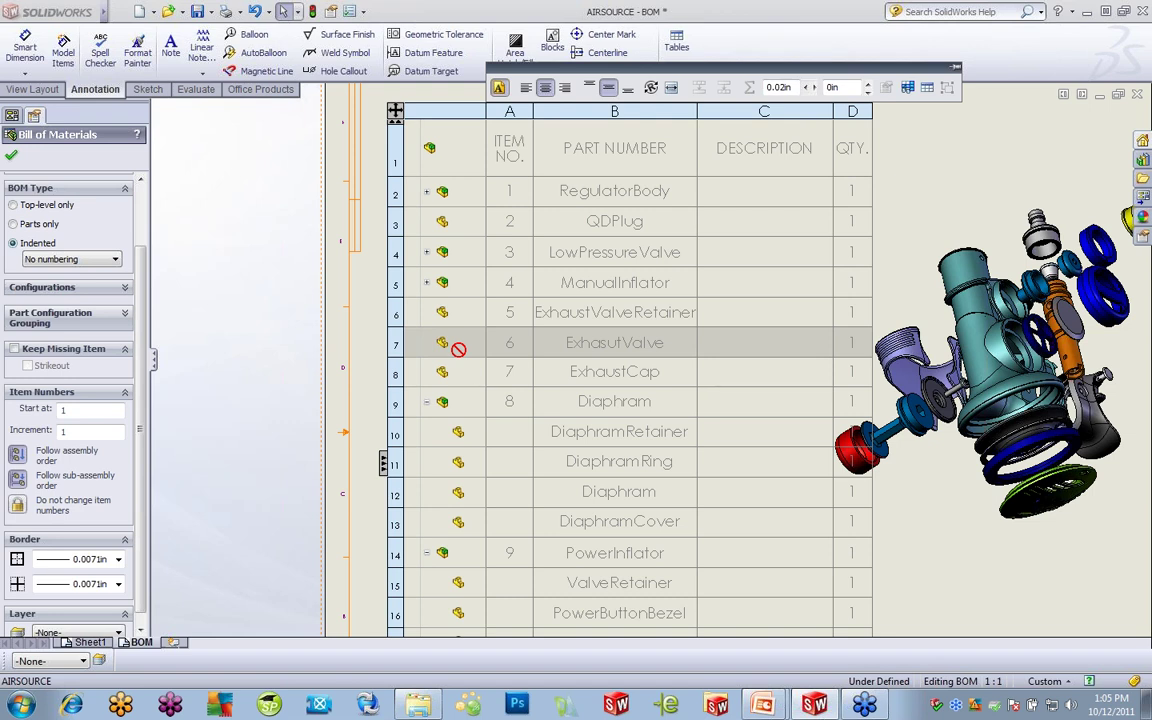
{"action": "left_click_drag", "start_coordinate": [458, 349], "coordinate": [456, 346]}
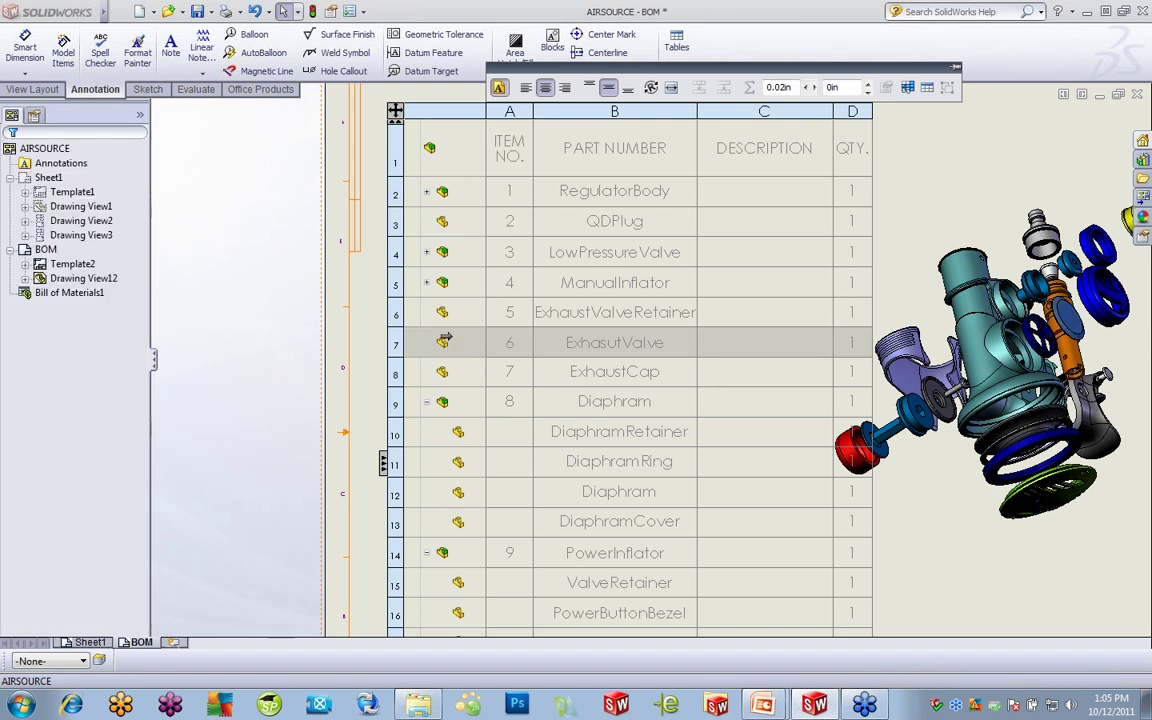
{"action": "left_click", "coordinate": [396, 110]}
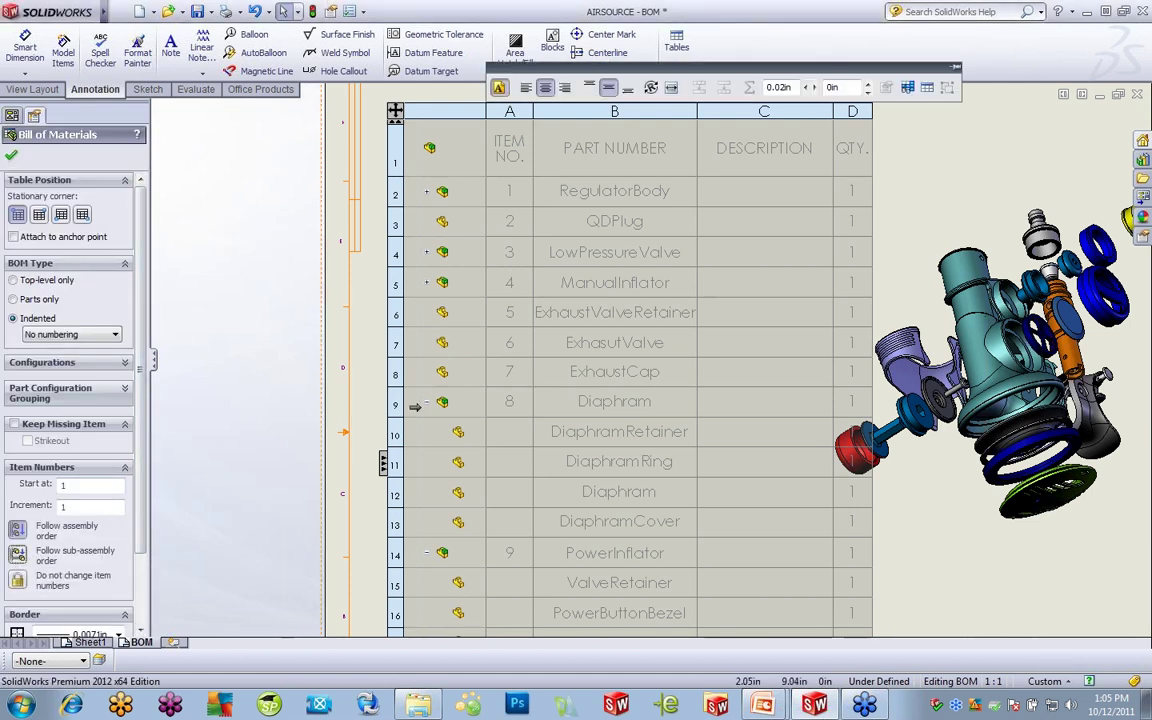
{"action": "left_click_drag", "start_coordinate": [434, 434], "coordinate": [422, 483]}
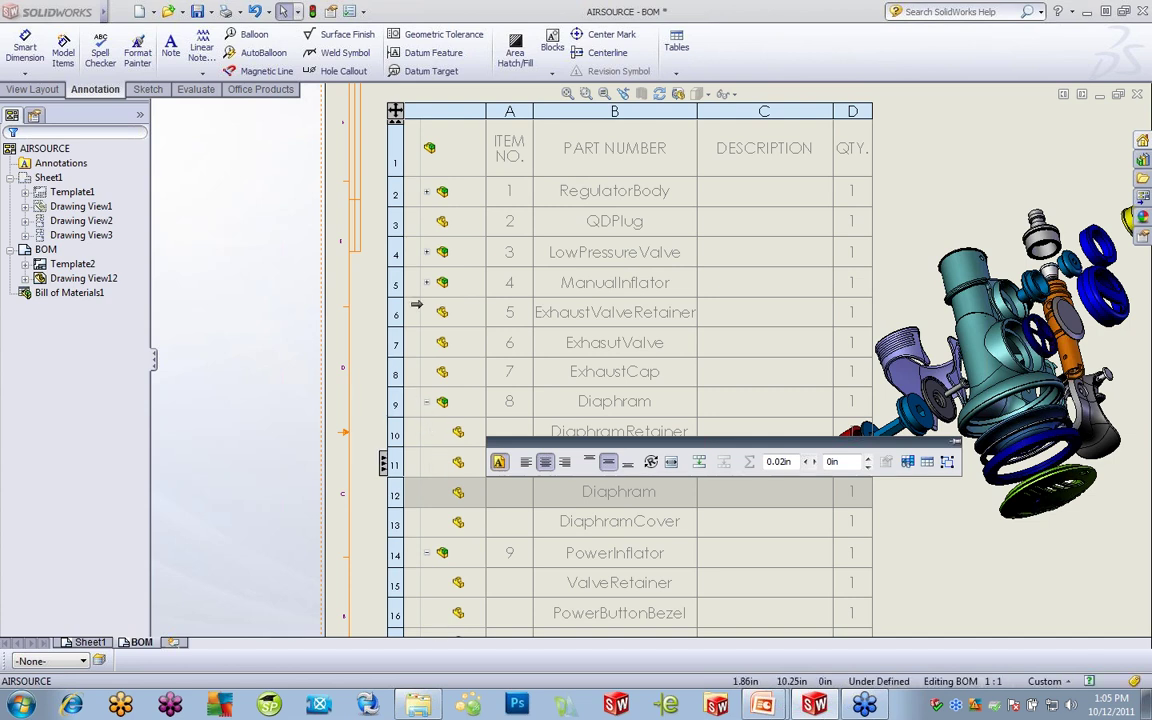
- Stop following the assembly order, move the ExhasutValve row above the ExhaustValveRetainer row, and undo the move
{"action": "left_click", "coordinate": [395, 110]}
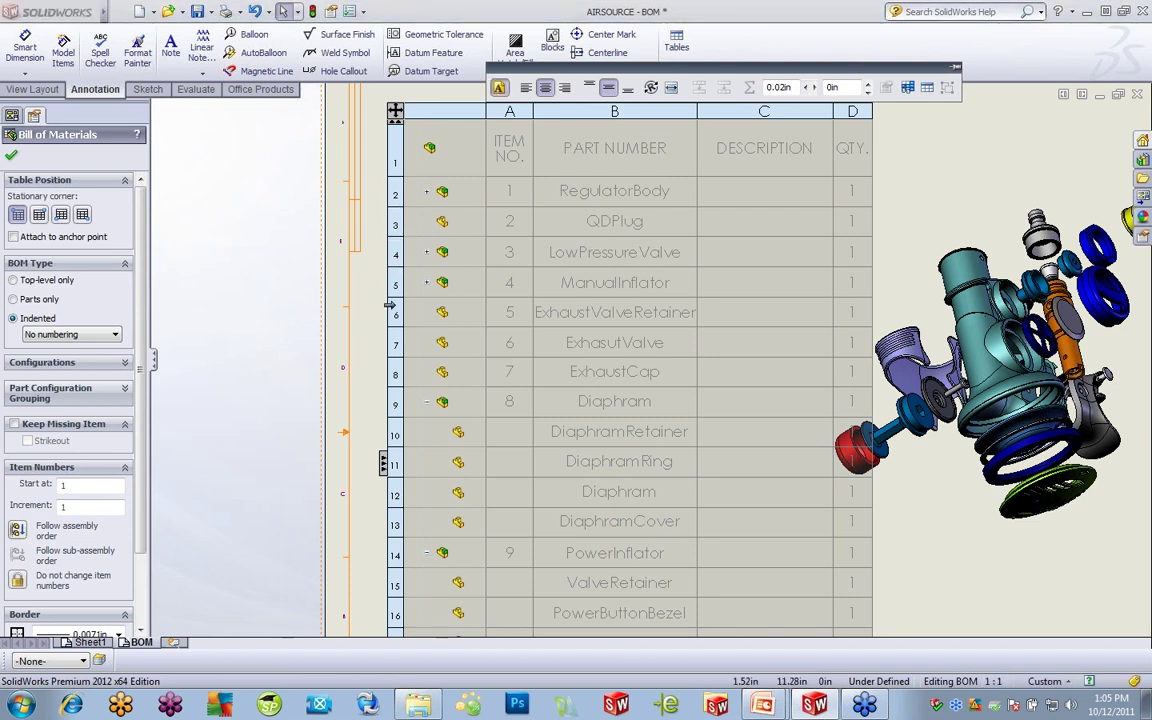
{"action": "left_click_drag", "start_coordinate": [390, 312], "coordinate": [402, 352]}
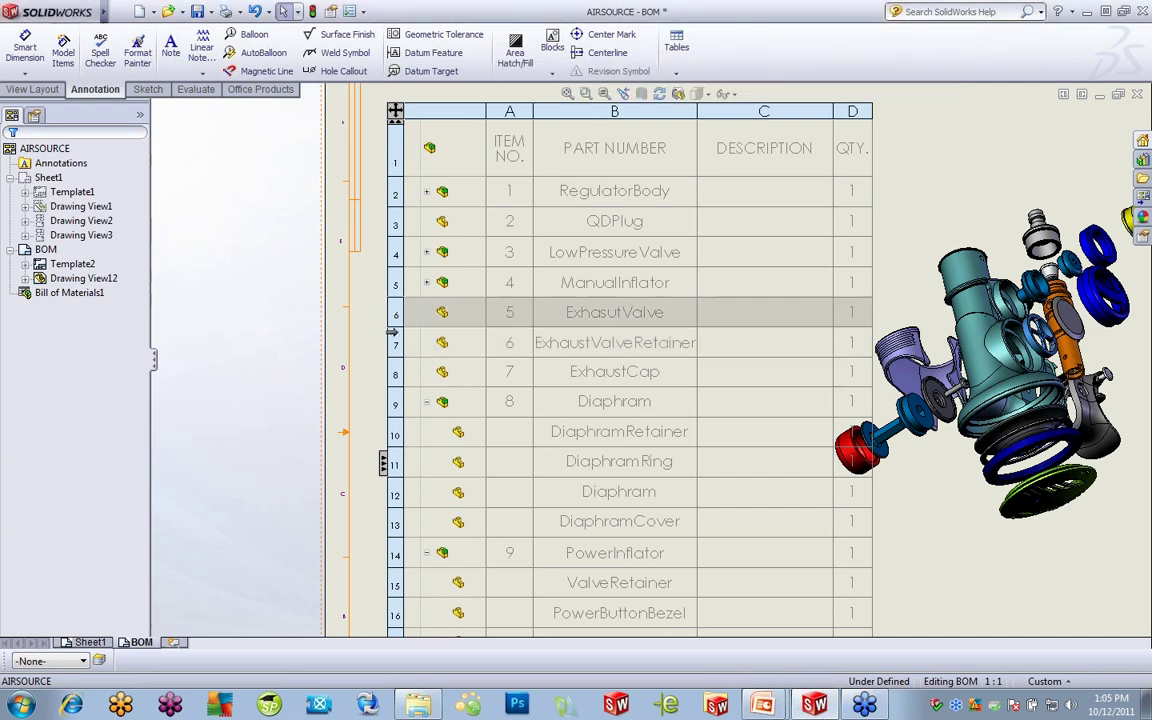
{"action": "key", "text": "ctrl+z"}
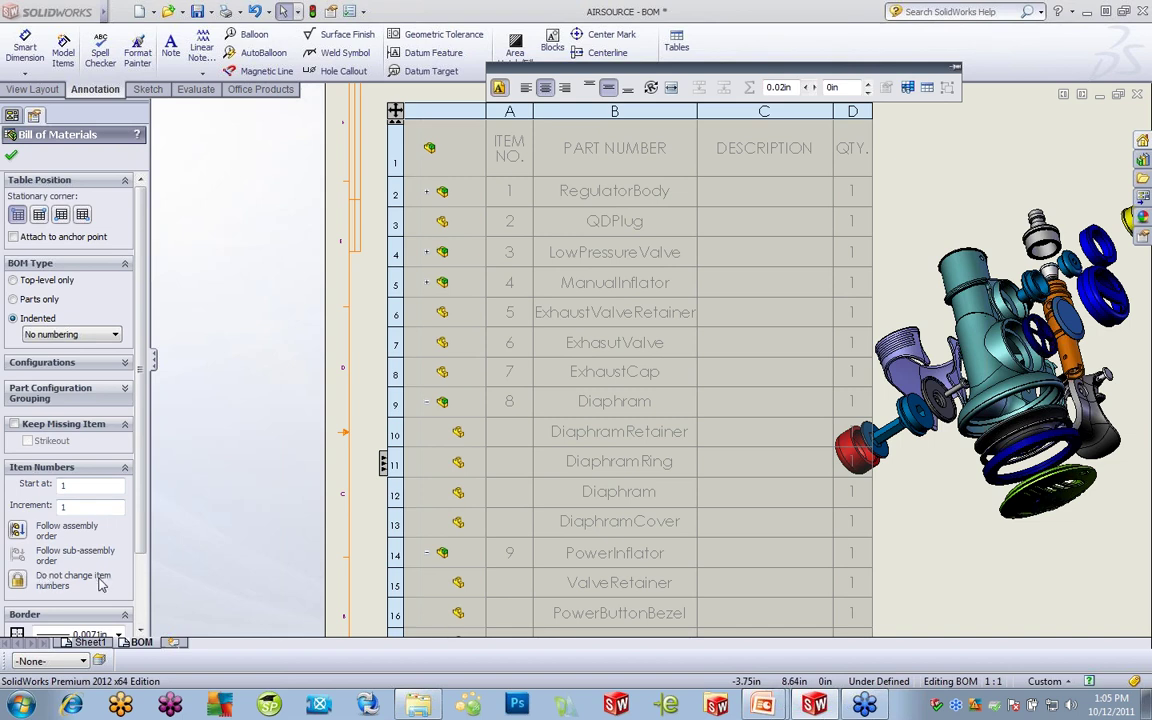
- Lock the item numbers against change and move the ExhaustValveRetainer row below the ExhasutValve row
{"action": "left_click", "coordinate": [22, 582]}
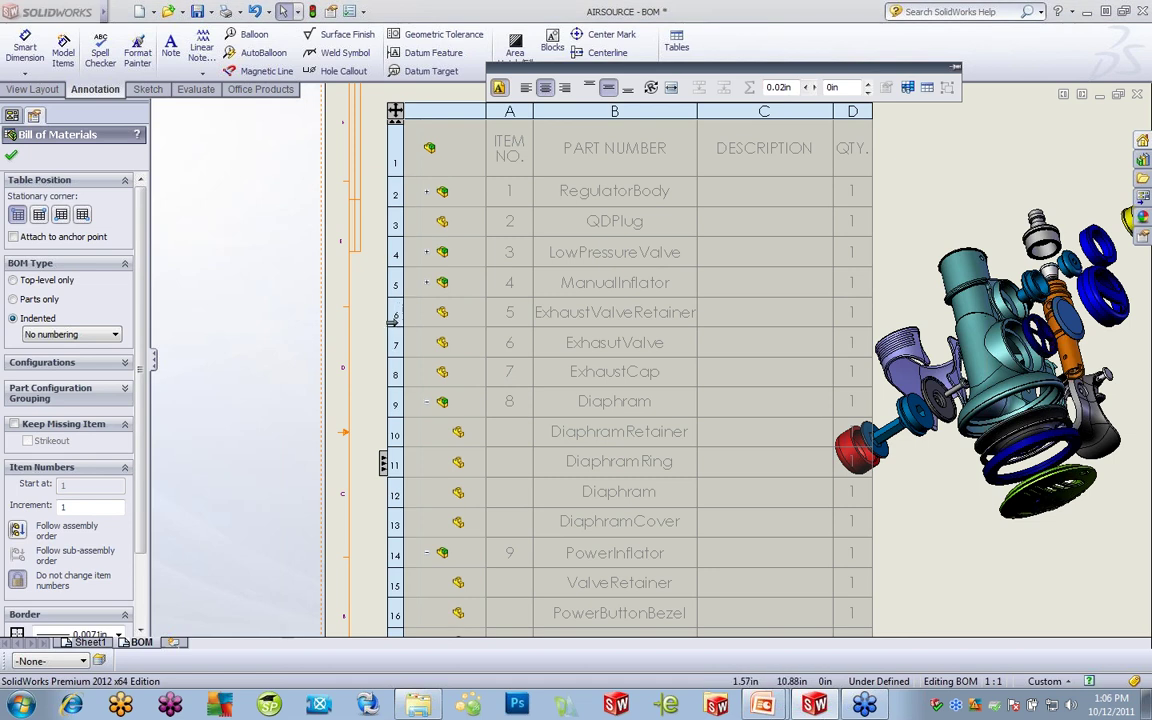
{"action": "left_click_drag", "start_coordinate": [393, 316], "coordinate": [393, 340]}
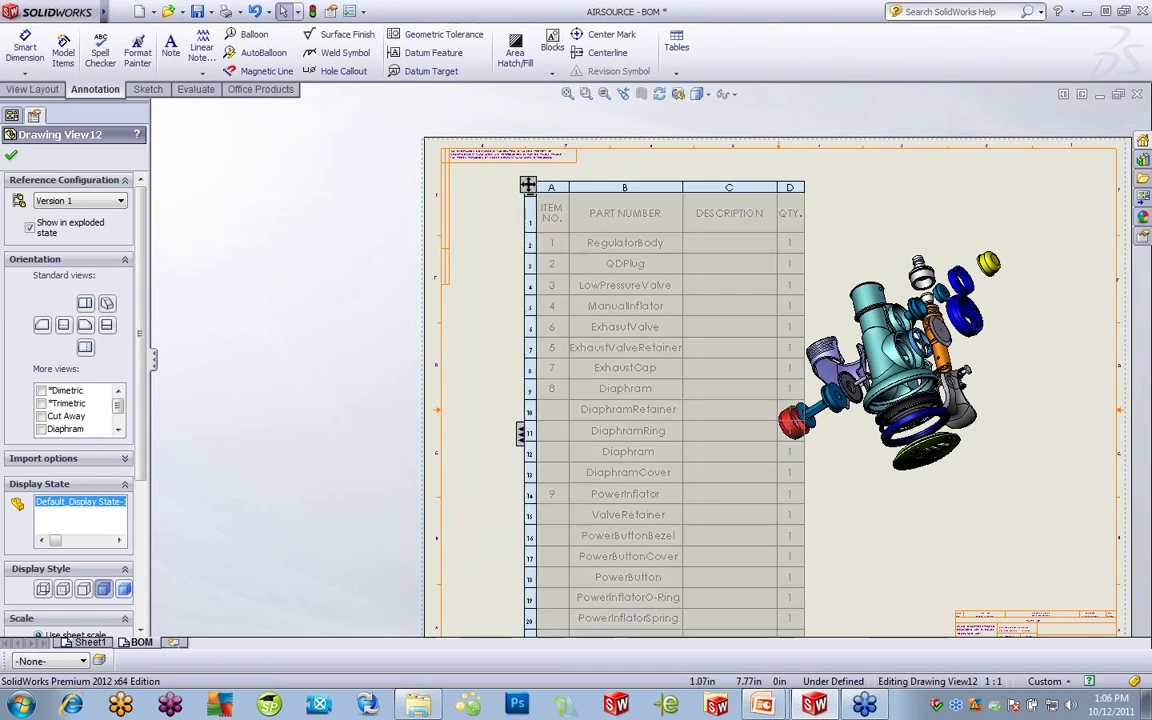
- Move the bill of materials table to the upper-left corner of the sheet border
{"action": "left_click", "coordinate": [527, 184]}
{"action": "left_click_drag", "start_coordinate": [527, 180], "coordinate": [444, 145]}
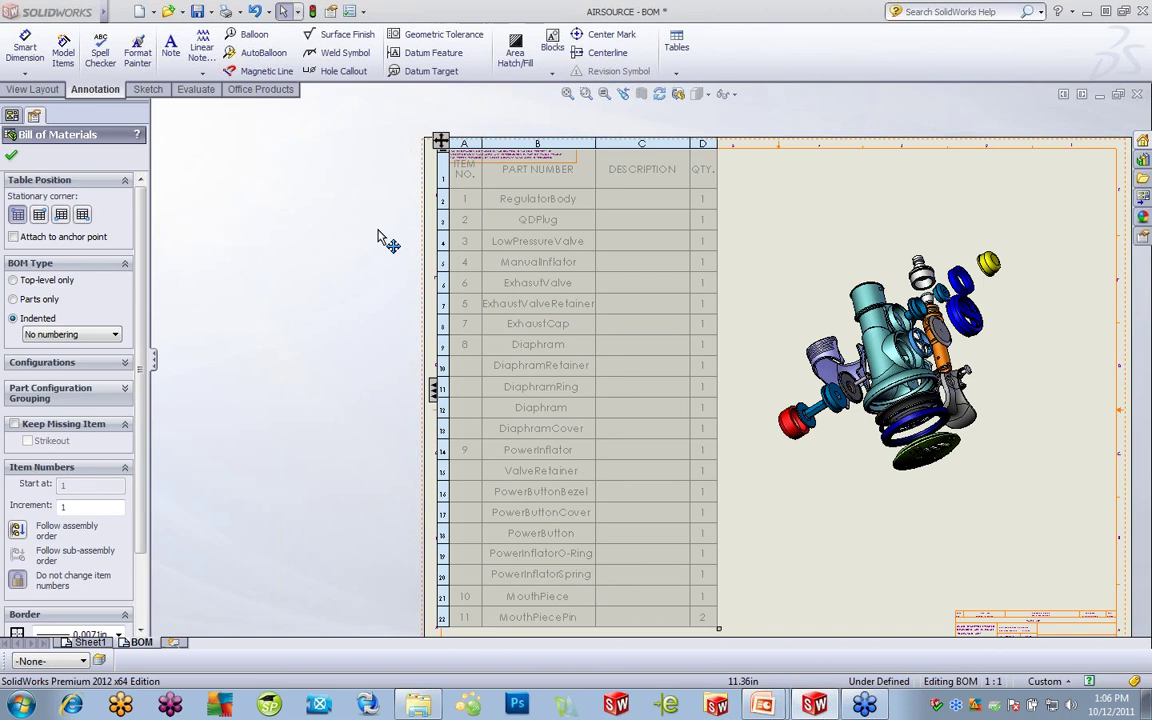
- Check the configuration choices, then change the BOM type to Top-level only and include the Version 2 configuration alongside Version 1
{"action": "left_click", "coordinate": [125, 365]}
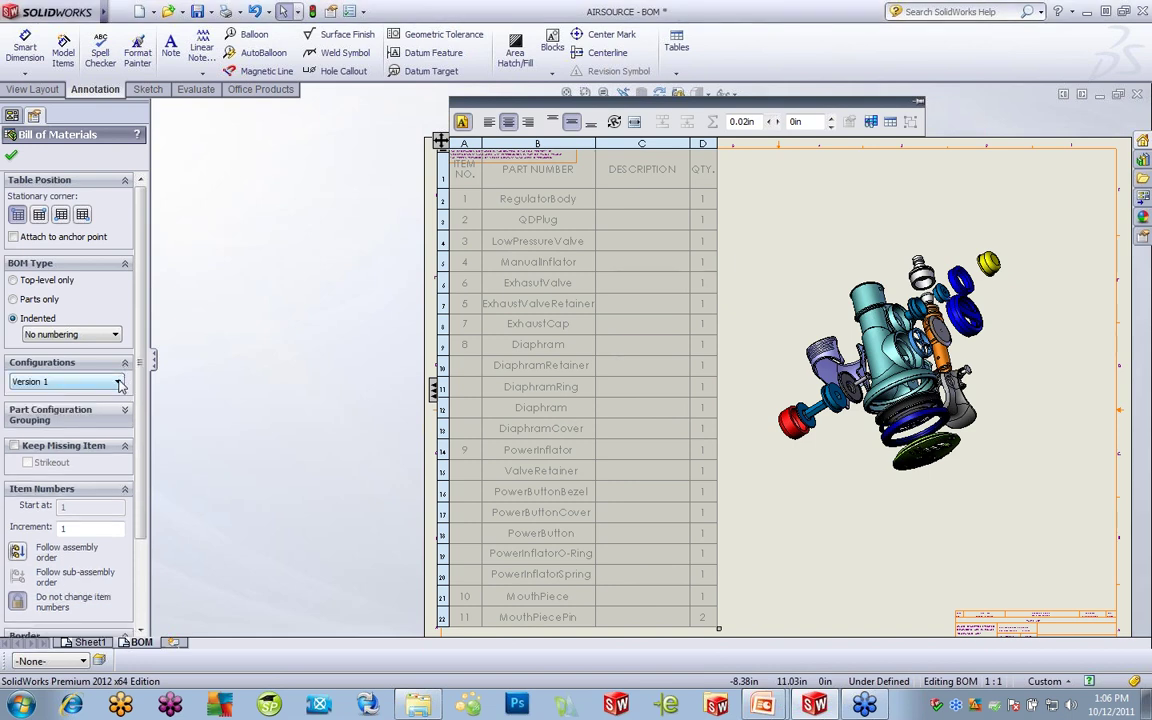
{"action": "left_click", "coordinate": [119, 383]}
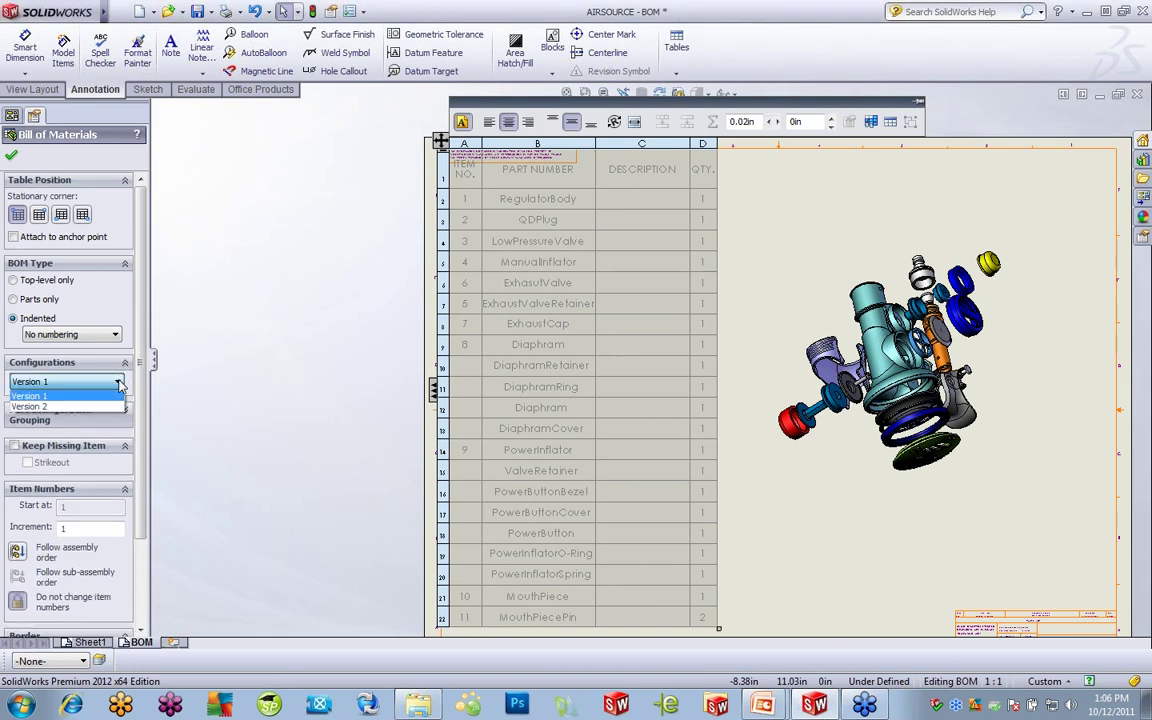
{"action": "left_click", "coordinate": [38, 281]}
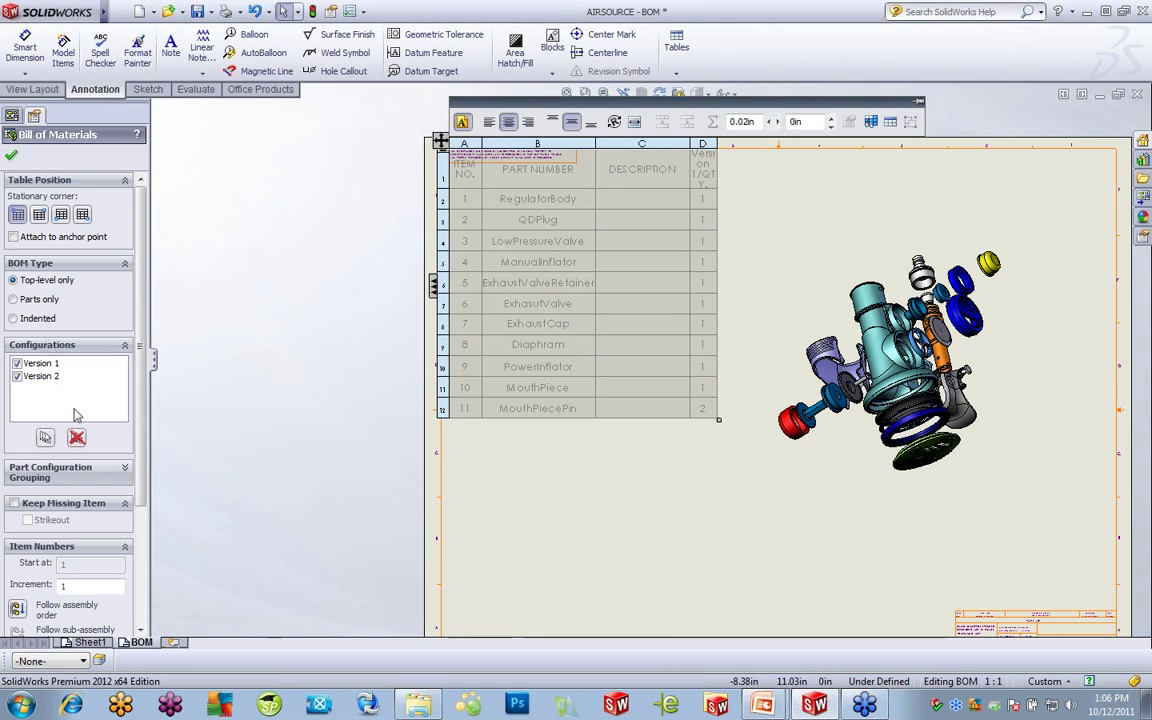
{"action": "left_click", "coordinate": [17, 377]}
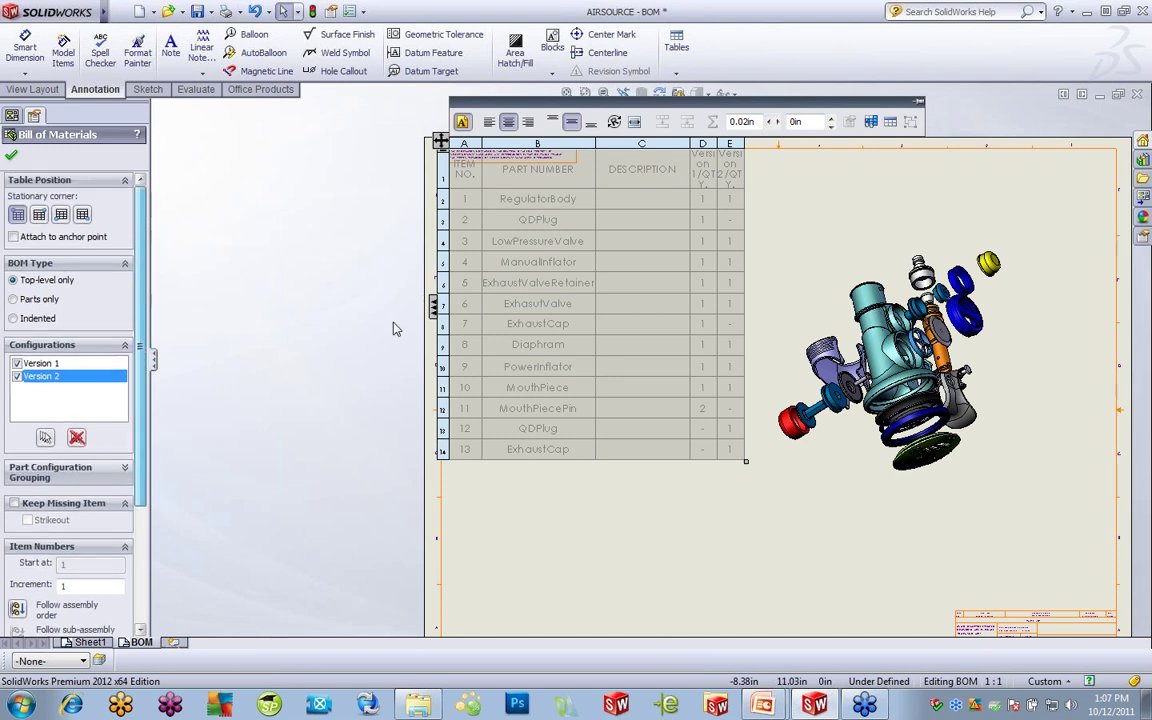
{"action": "mouse_move", "coordinate": [729, 176]}
{"action": "left_mouse_down"}
{"action": "mouse_move", "coordinate": [705, 163]}
{"action": "mouse_move", "coordinate": [731, 163]}
{"action": "left_mouse_up"}
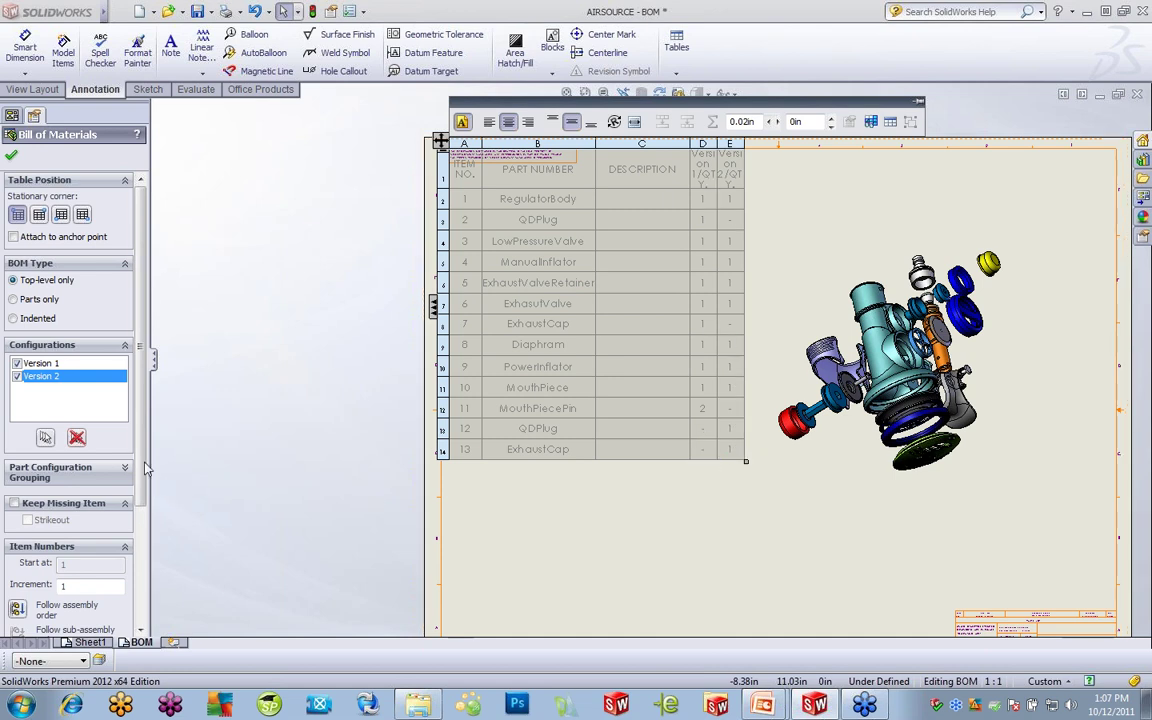
- Turn on Keep Missing Item with Strikeout for the bill of materials, and turn it off again
{"action": "left_click_drag", "start_coordinate": [144, 468], "coordinate": [146, 510]}
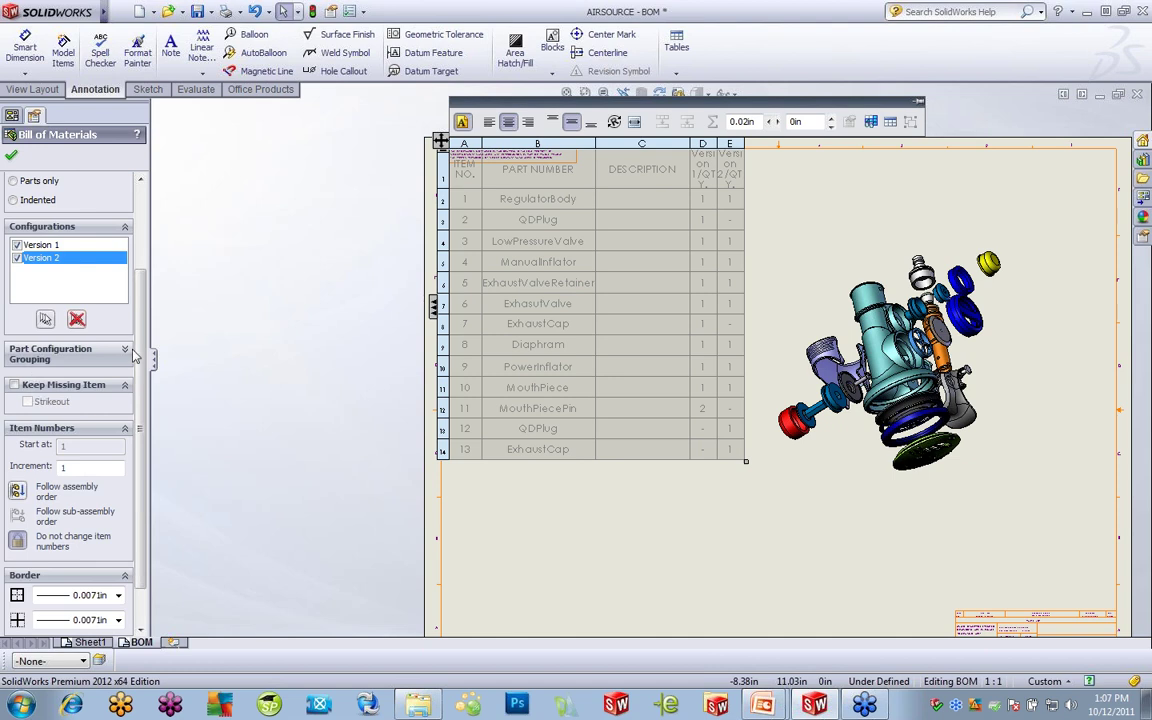
{"action": "scroll", "coordinate": [144, 332], "scroll_direction": "up", "scroll_amount": 3}
{"action": "scroll", "coordinate": [115, 400], "scroll_direction": "down", "scroll_amount": 4}
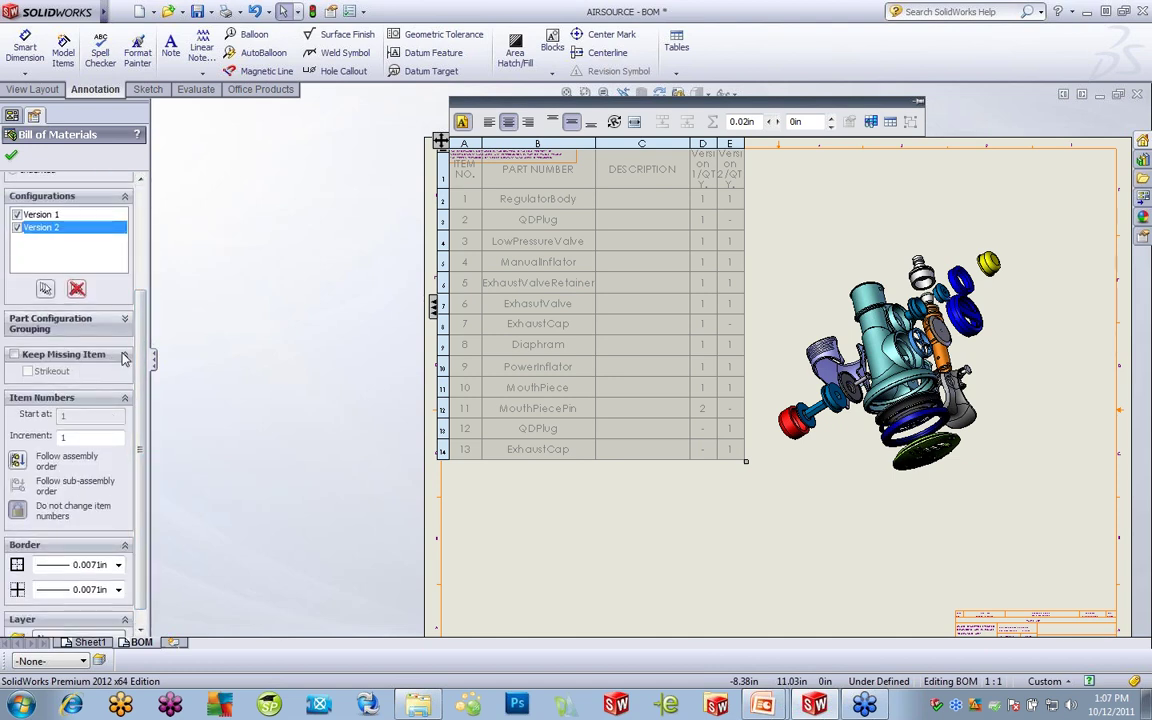
{"action": "left_click", "coordinate": [16, 355]}
{"action": "left_click", "coordinate": [28, 371]}
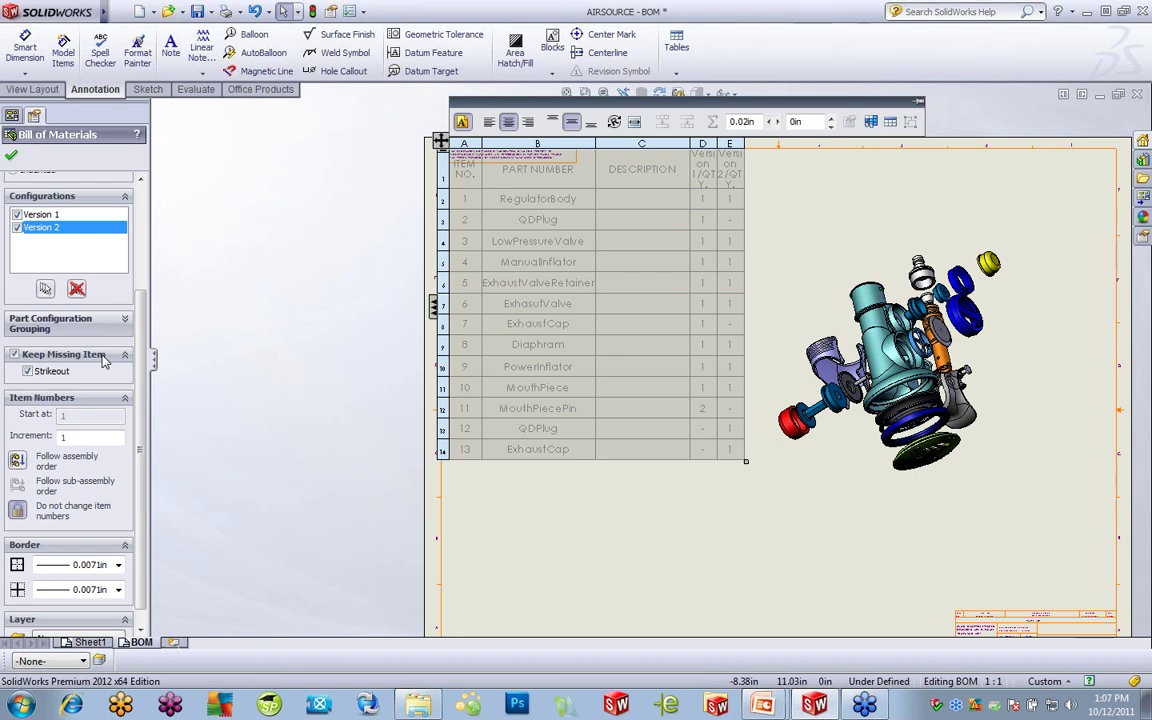
{"action": "left_click", "coordinate": [16, 355]}
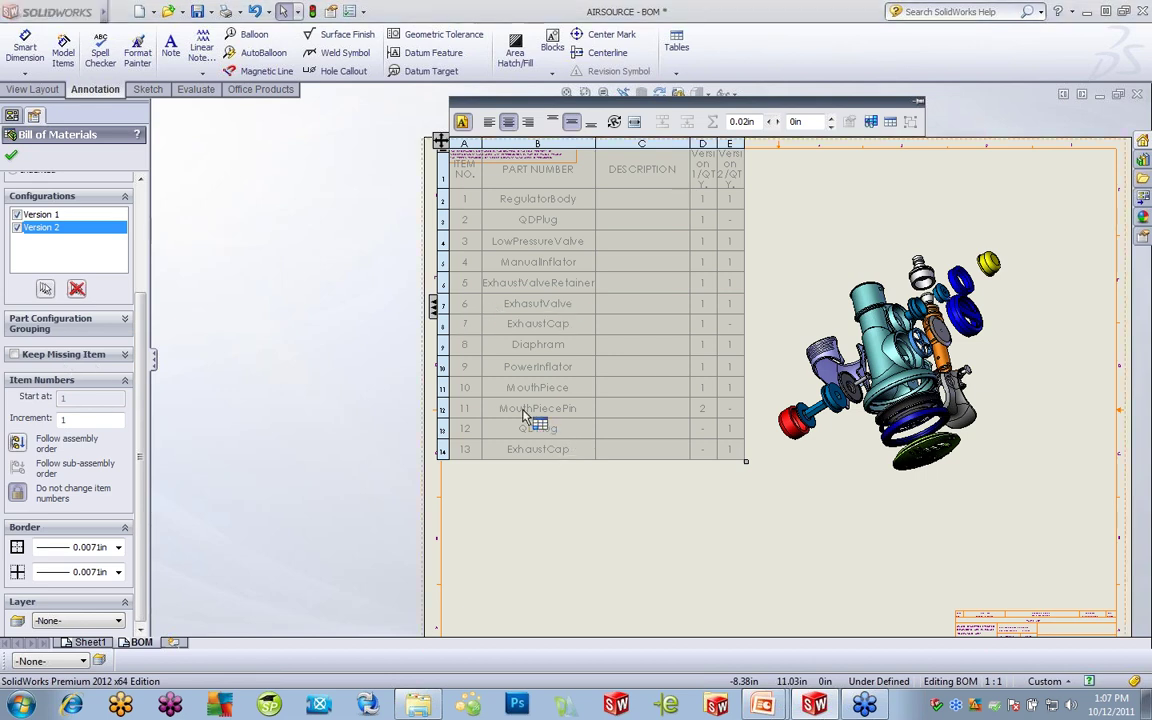
- Compare the part configuration grouping options and set all configurations of the same part to display as one item
{"action": "left_click", "coordinate": [124, 320]}
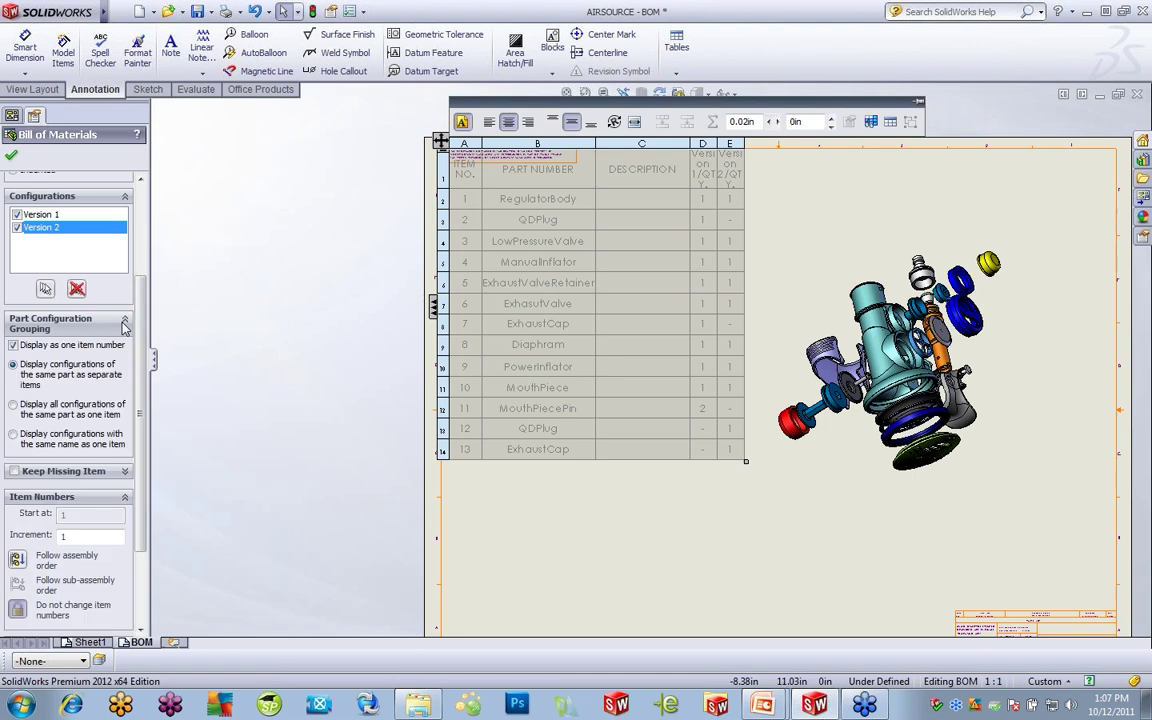
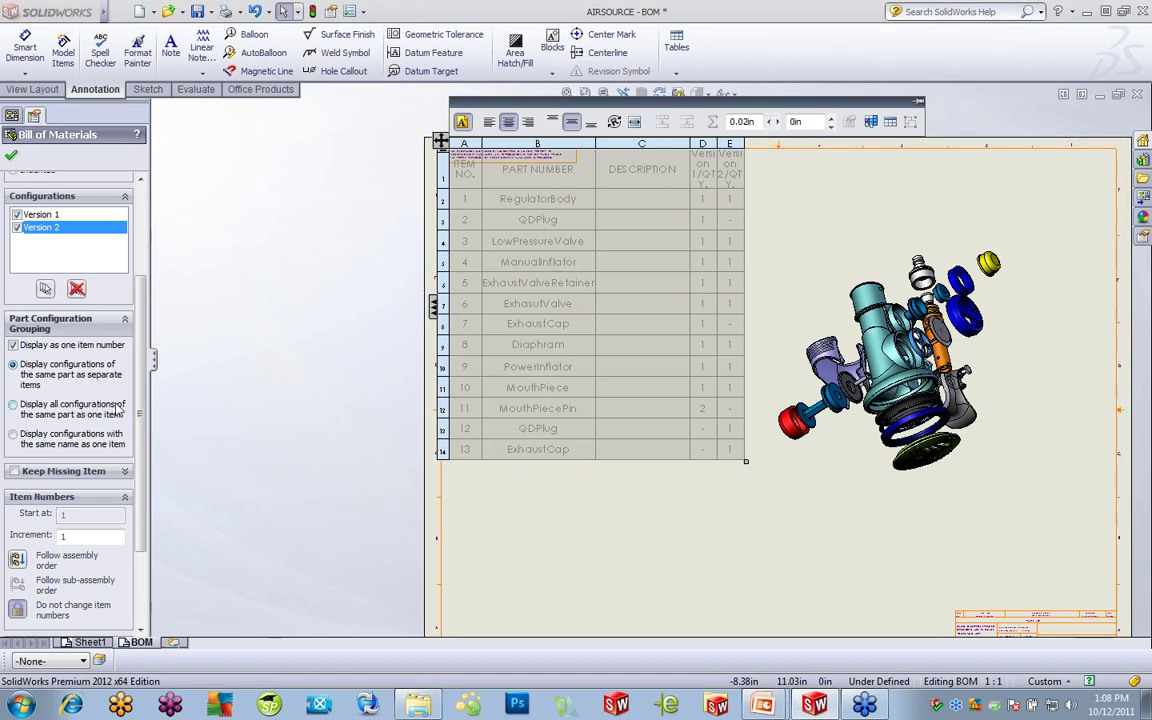
{"action": "left_click", "coordinate": [13, 405]}
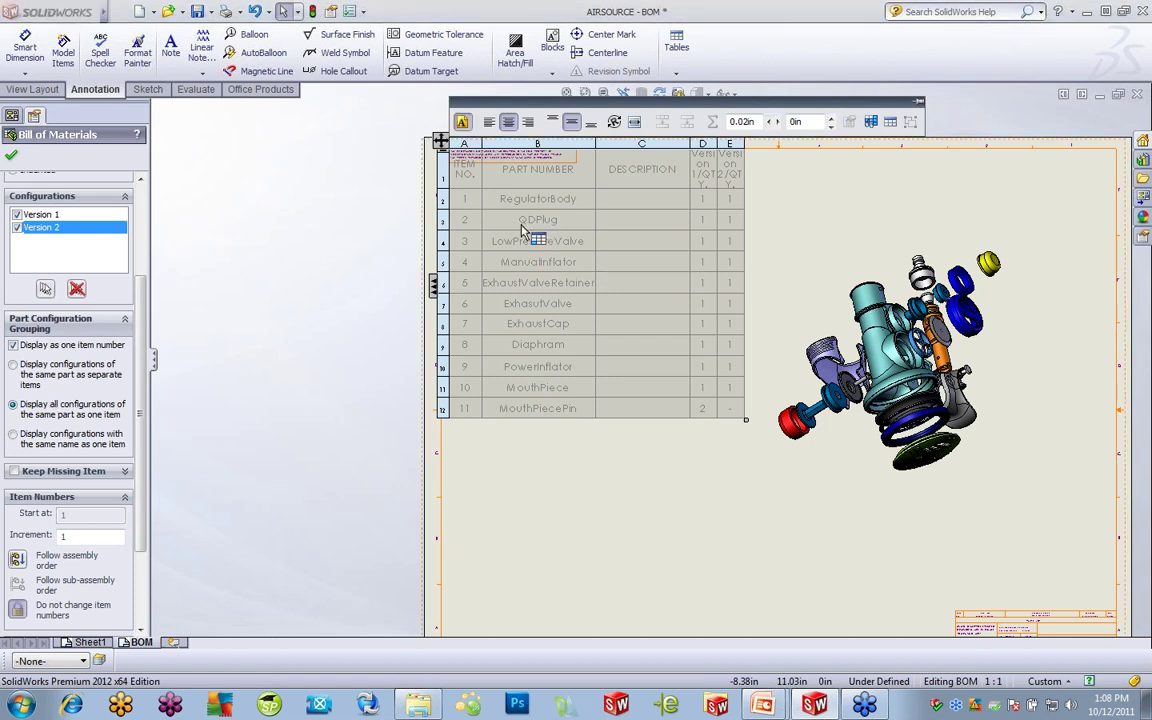
{"action": "left_click", "coordinate": [13, 365]}
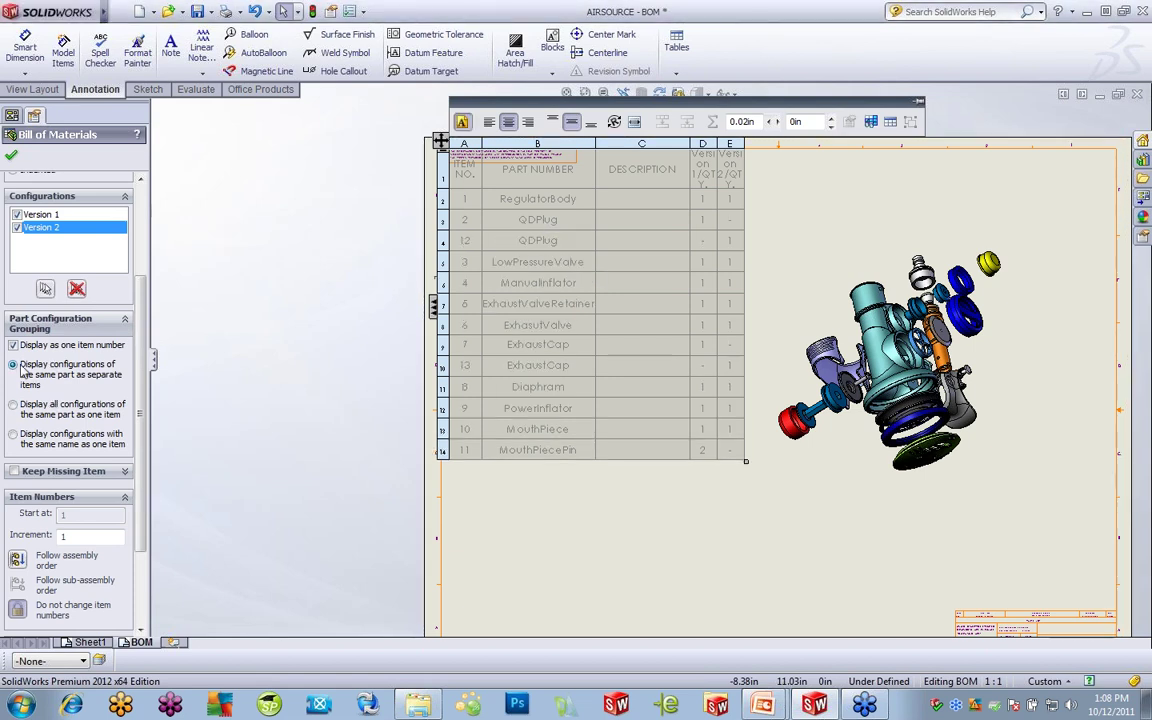
{"action": "left_click", "coordinate": [33, 409]}
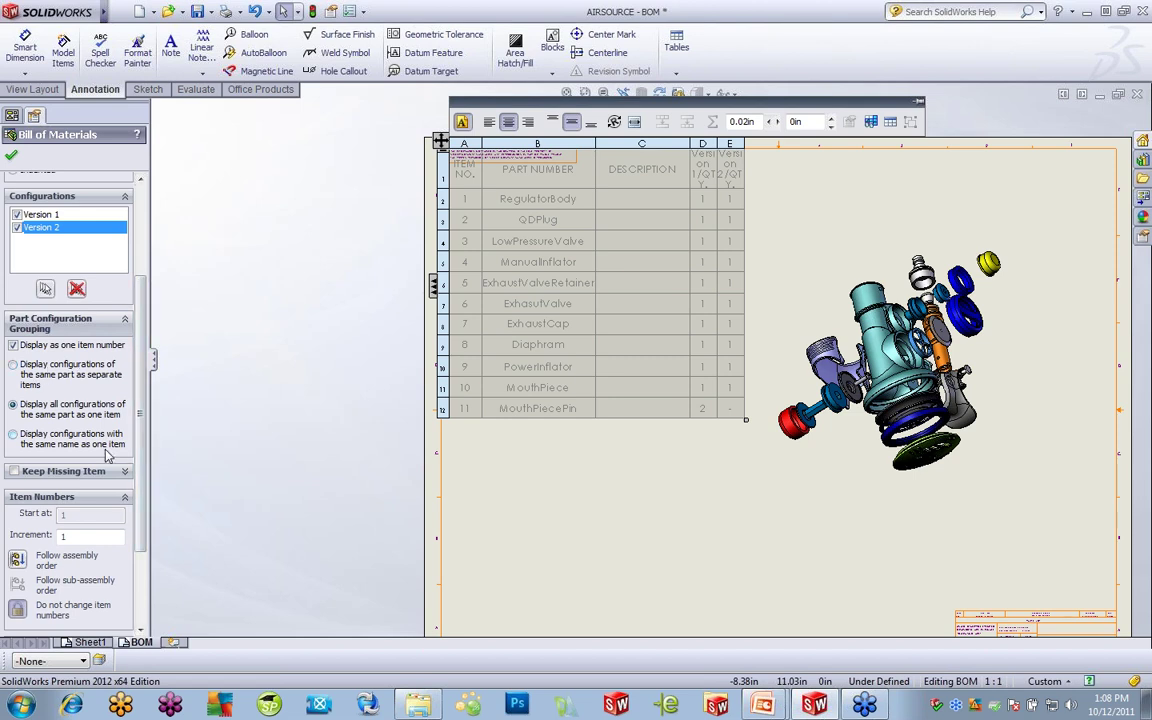
- Change the BOM type to Indented and expand the assembly structure column beside the table
{"action": "scroll", "coordinate": [135, 540], "scroll_direction": "down", "scroll_amount": 3}
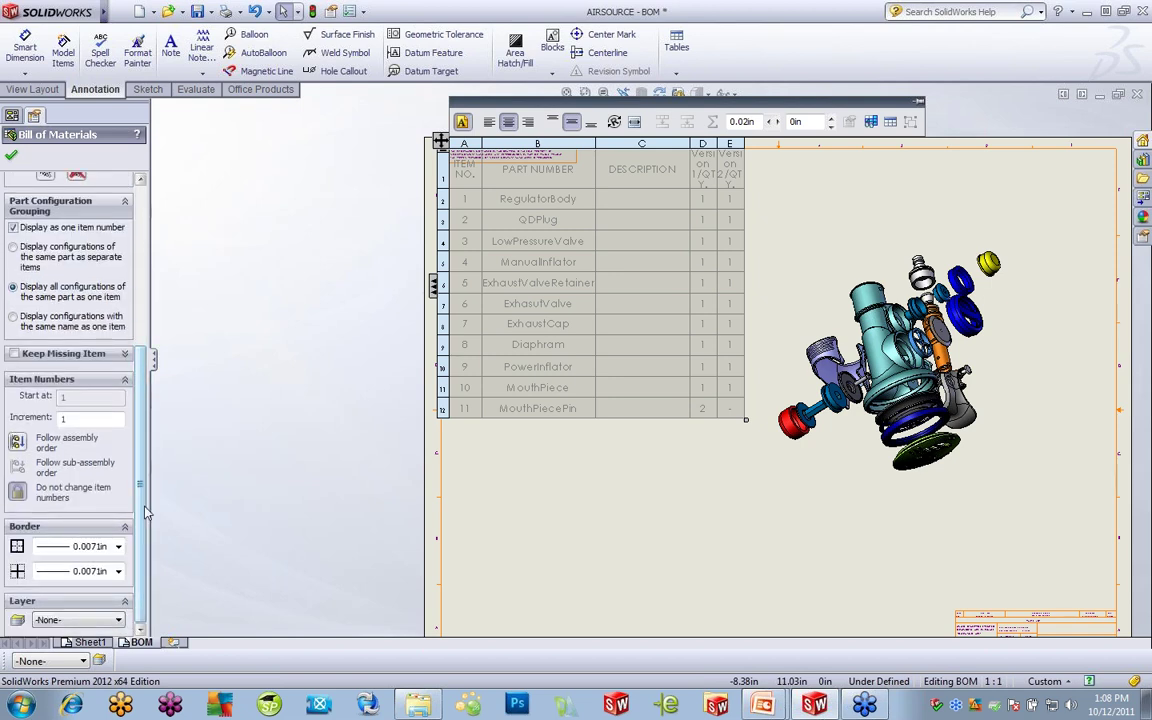
{"action": "scroll", "coordinate": [130, 455], "scroll_direction": "up", "scroll_amount": 5}
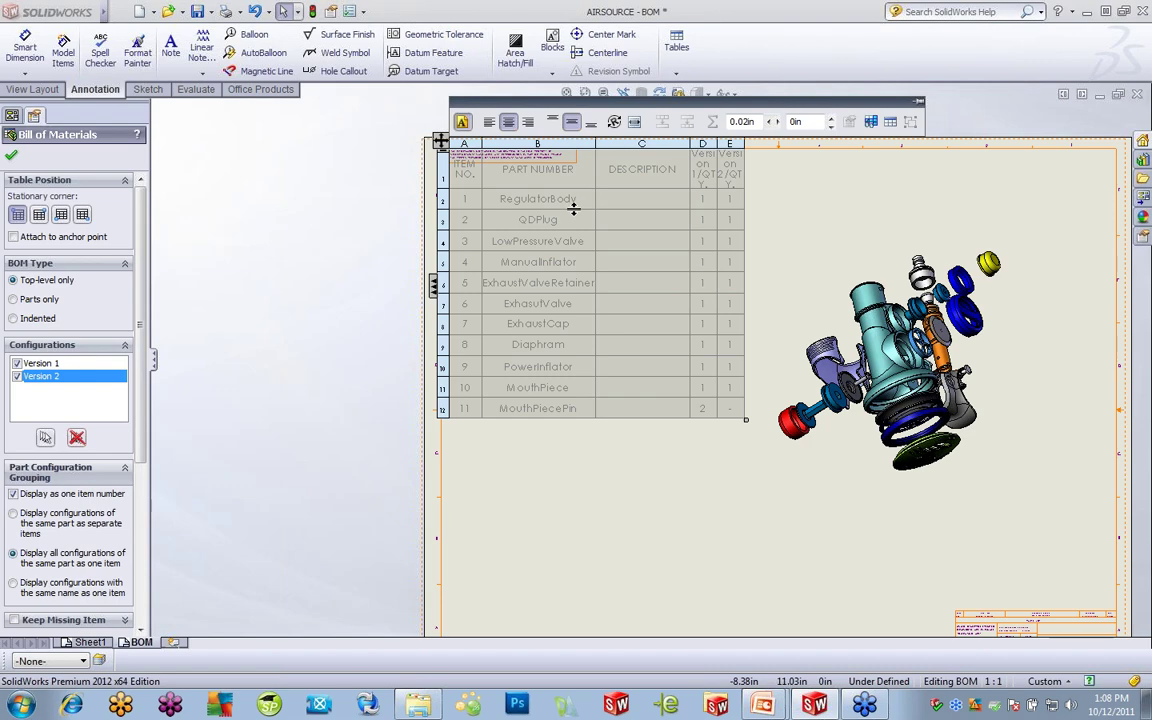
{"action": "key", "text": "f"}
{"action": "left_click", "coordinate": [14, 318]}
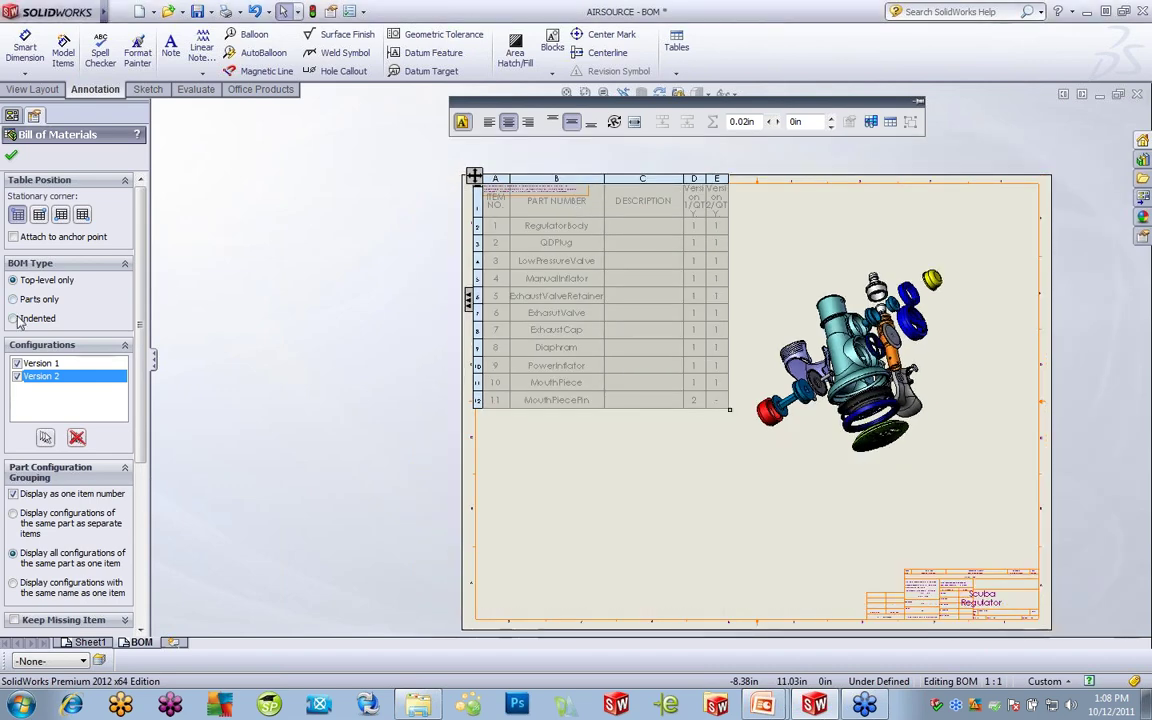
{"action": "scroll", "coordinate": [600, 300], "scroll_direction": "up", "scroll_amount": 4}
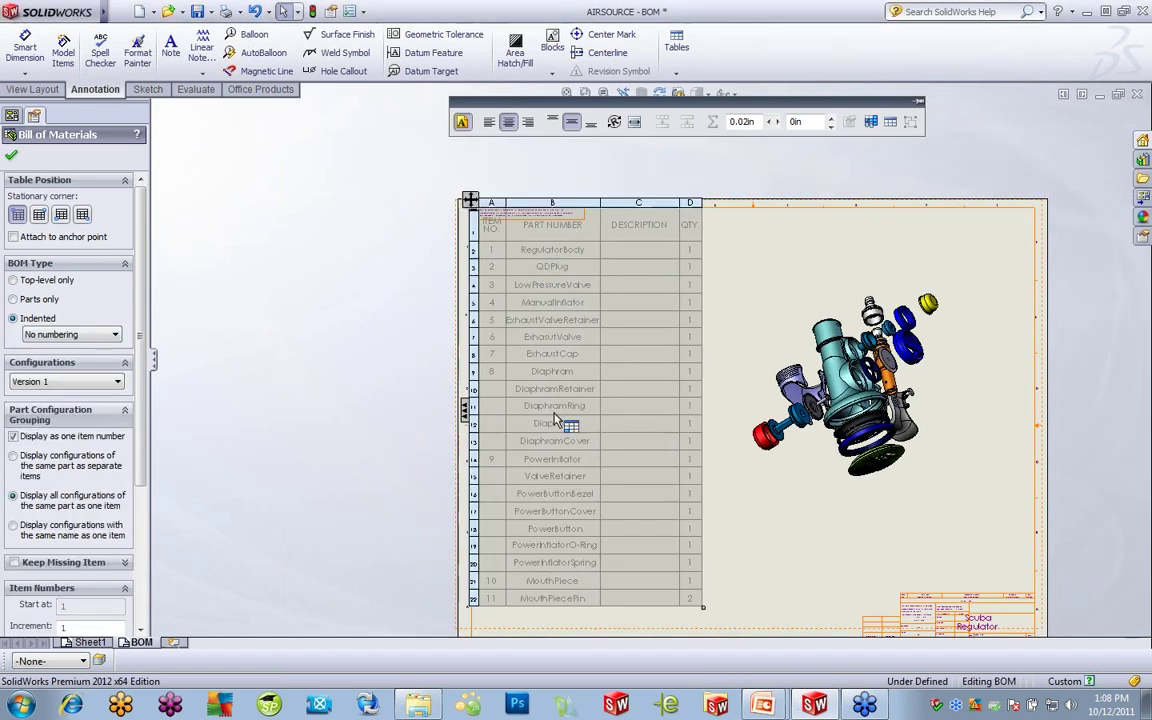
{"action": "scroll", "coordinate": [645, 341], "scroll_direction": "down", "scroll_amount": 3}
{"action": "mouse_move", "coordinate": [663, 301]}
{"action": "middle_mouse_down", "text": "ctrl"}
{"action": "mouse_move", "coordinate": [650, 342]}
{"action": "mouse_move", "coordinate": [658, 406]}
{"action": "mouse_move", "coordinate": [645, 405]}
{"action": "middle_mouse_up", "text": "ctrl"}
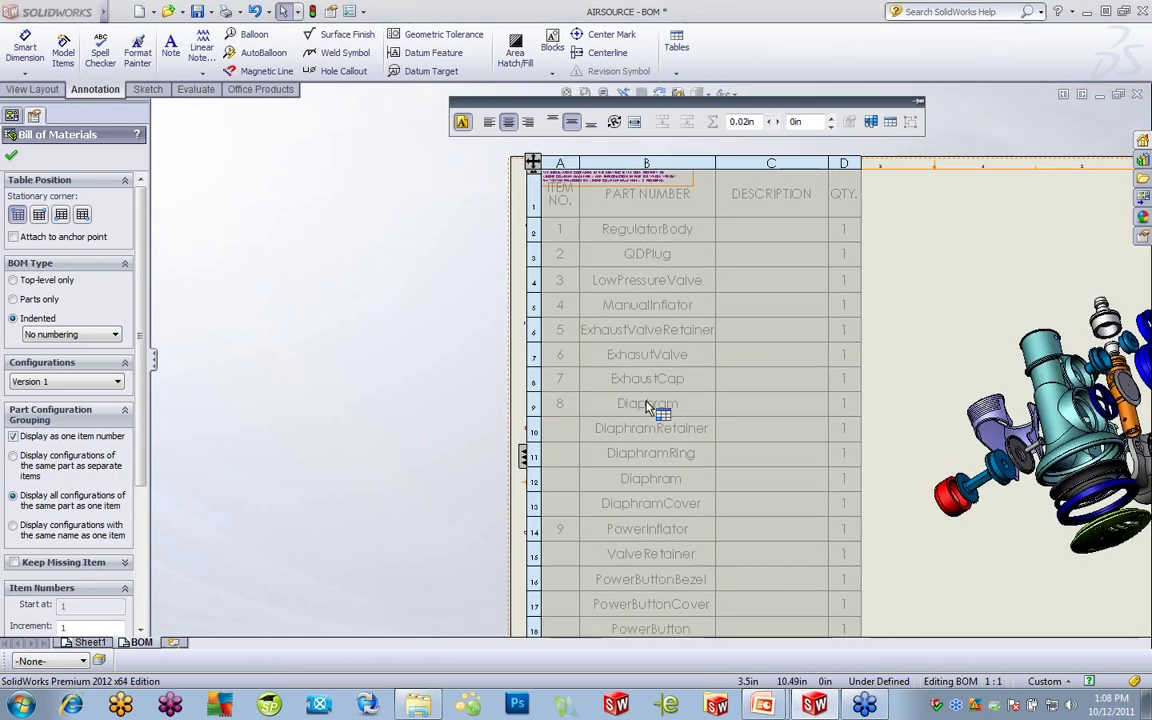
{"action": "left_click", "coordinate": [524, 456]}
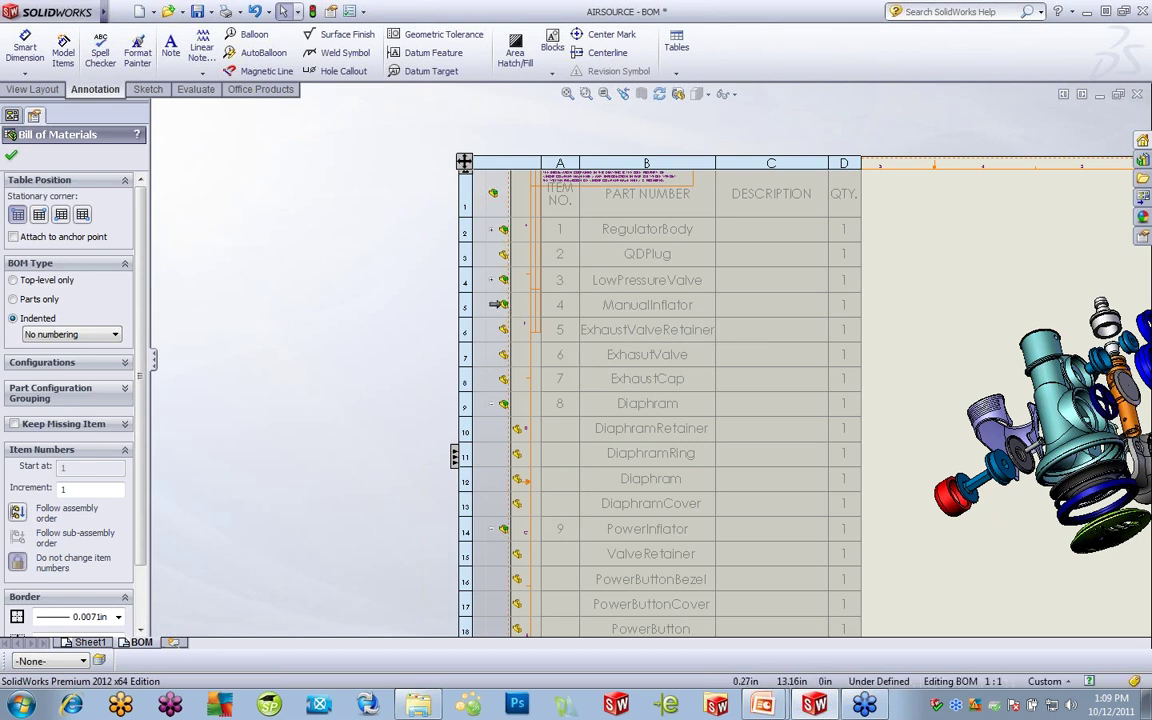
- Dissolve the ManualInflator sub-assembly in the bill of materials, accepting the reset of the locked item numbers
{"action": "right_click", "coordinate": [503, 310]}
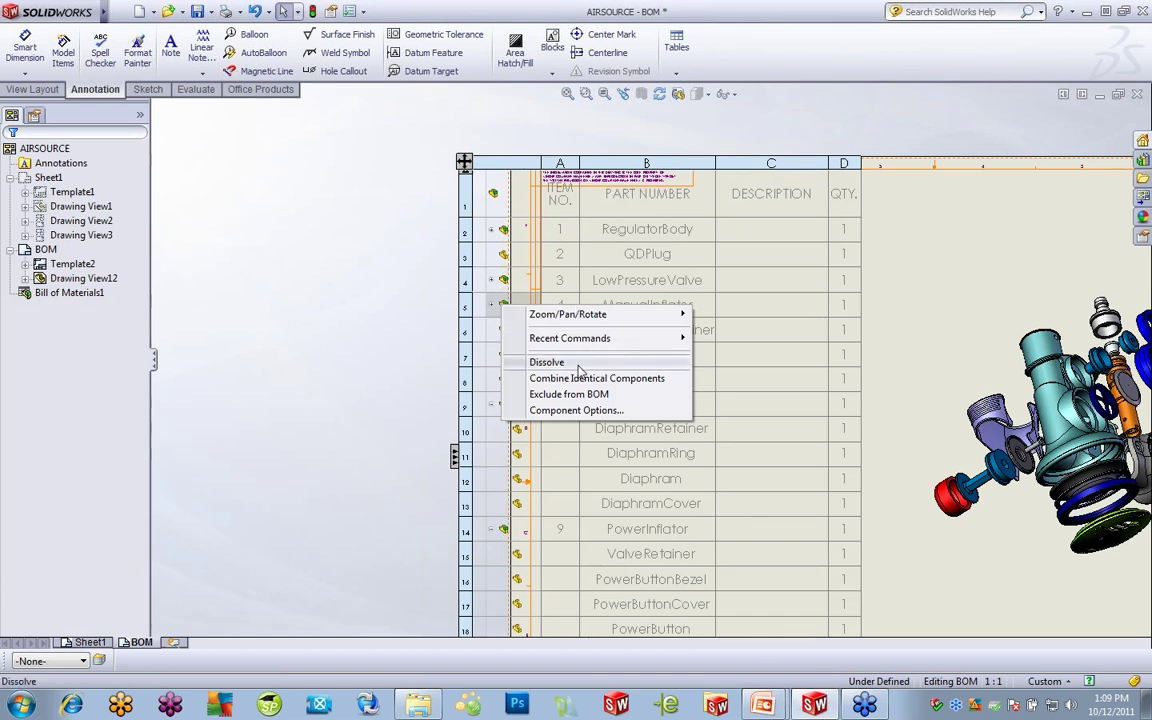
{"action": "left_click", "coordinate": [578, 366]}
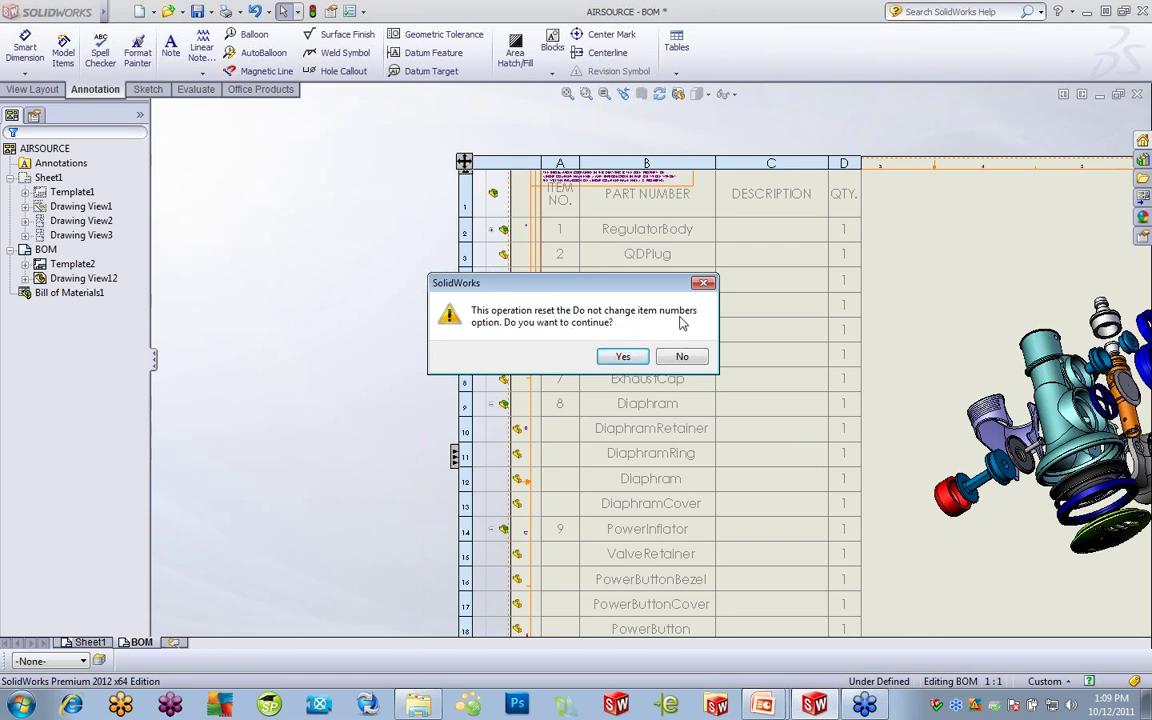
{"action": "left_click", "coordinate": [622, 358]}
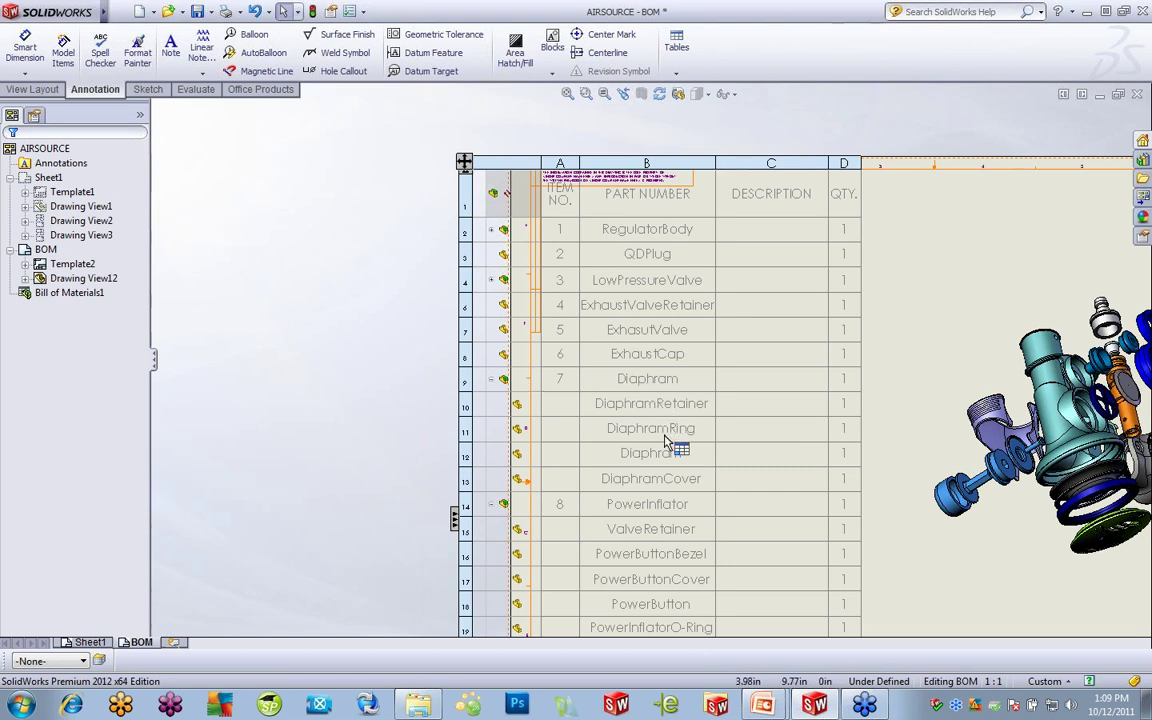
- Set the Diaphram sub-assembly's child components to Promote, keeping Document Name as its part number, and accept dissolving it in the BOM
{"action": "right_click", "coordinate": [494, 384]}
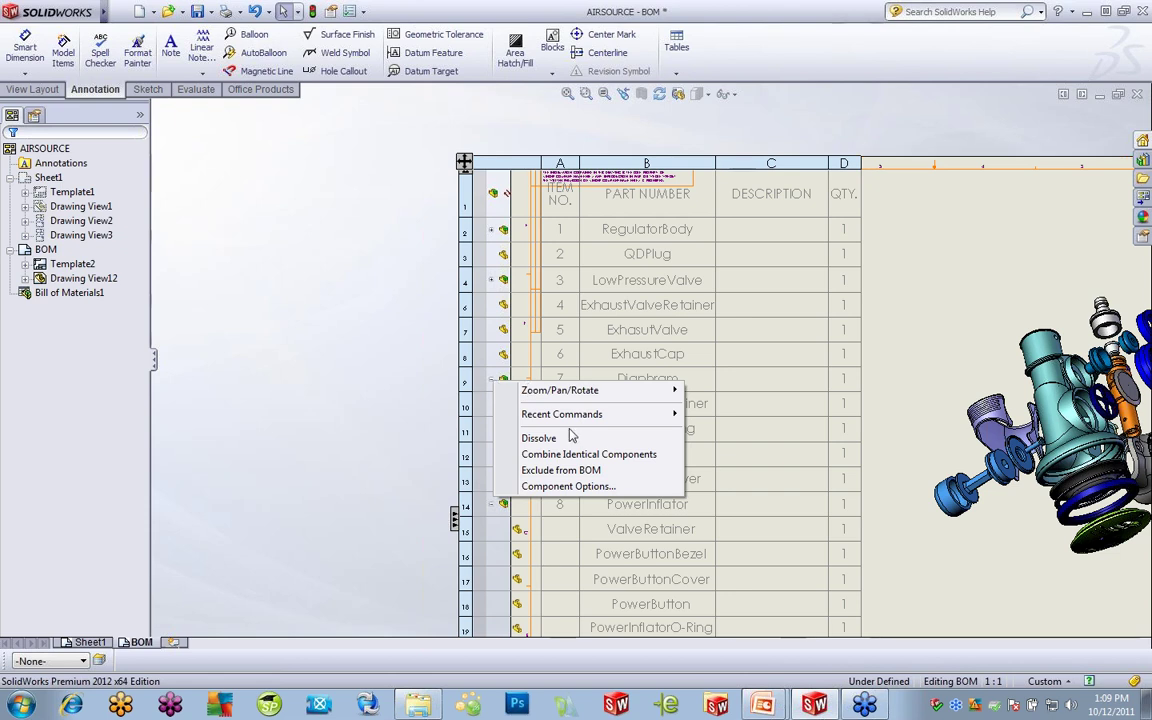
{"action": "left_click", "coordinate": [580, 487]}
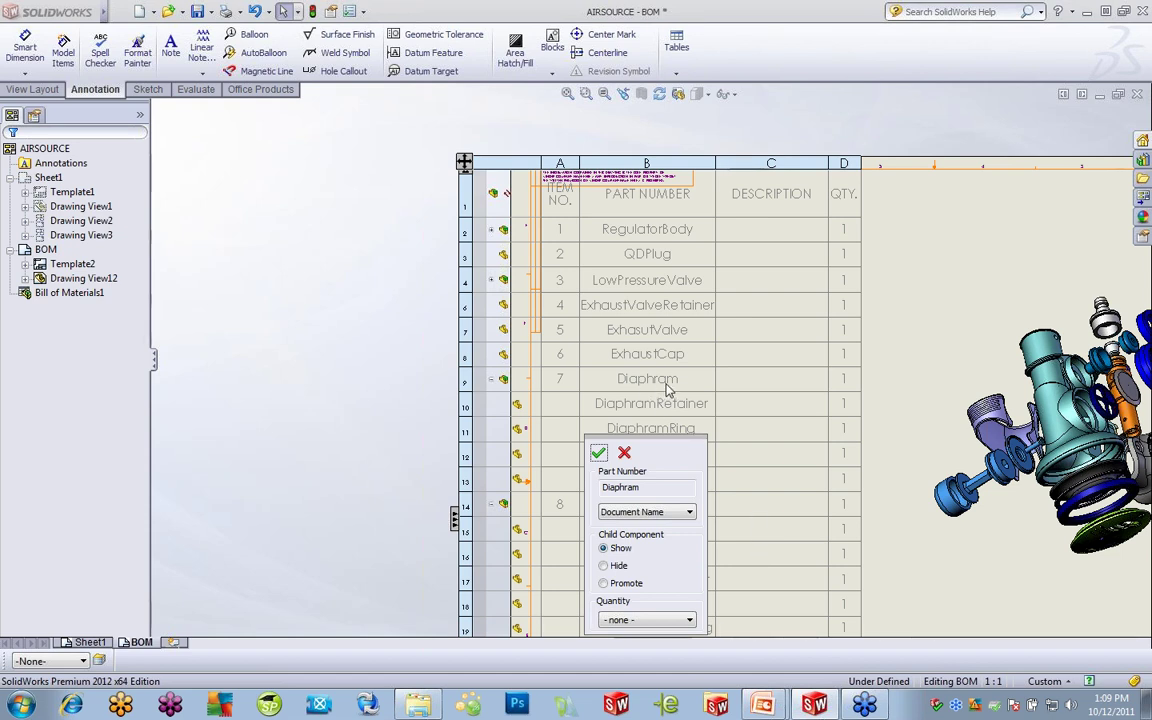
{"action": "left_click", "coordinate": [689, 512]}
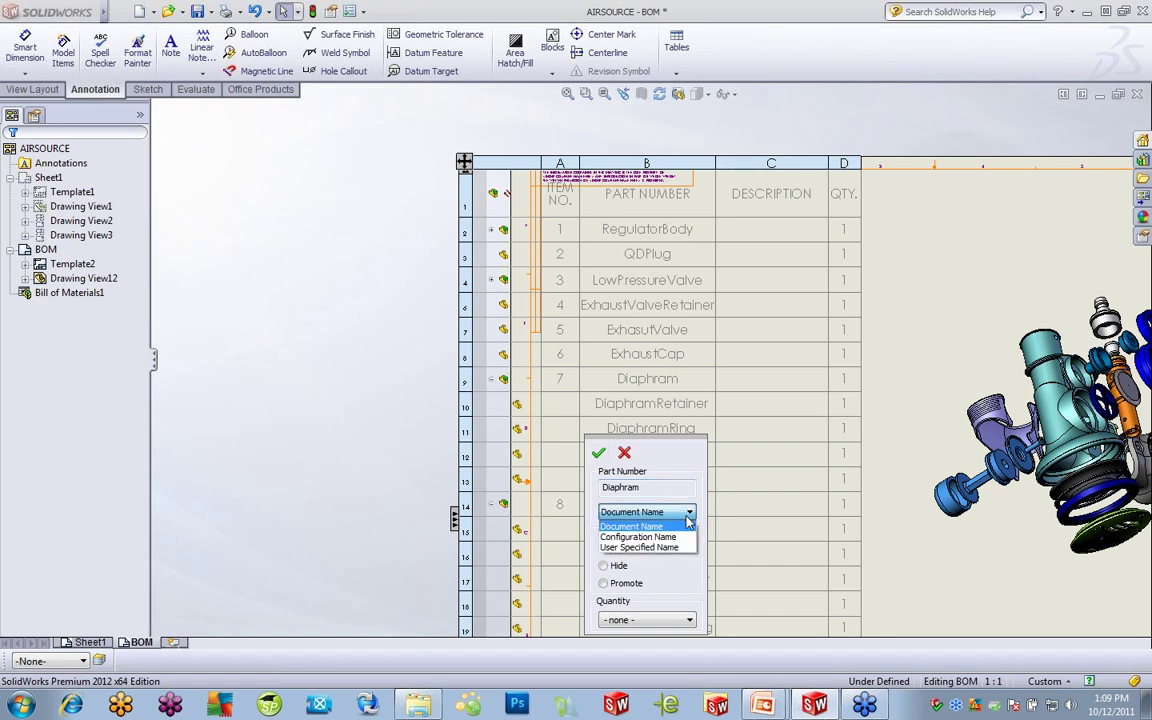
{"action": "left_click", "coordinate": [687, 522]}
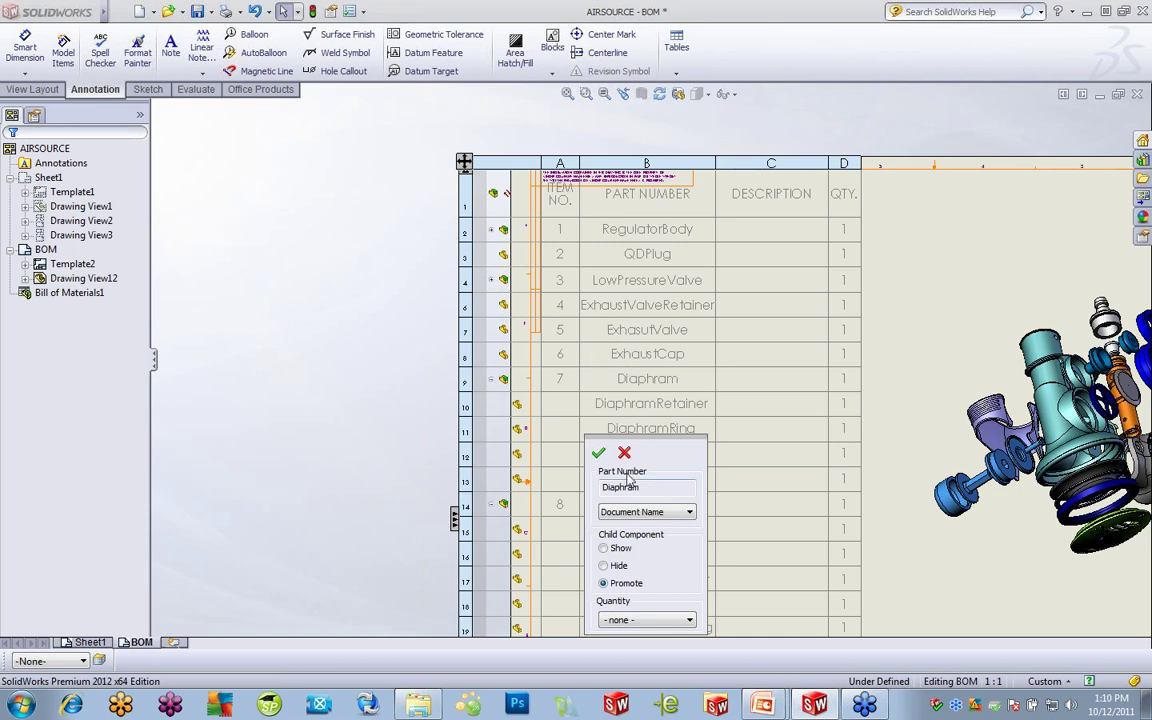
{"action": "left_click", "coordinate": [550, 402]}
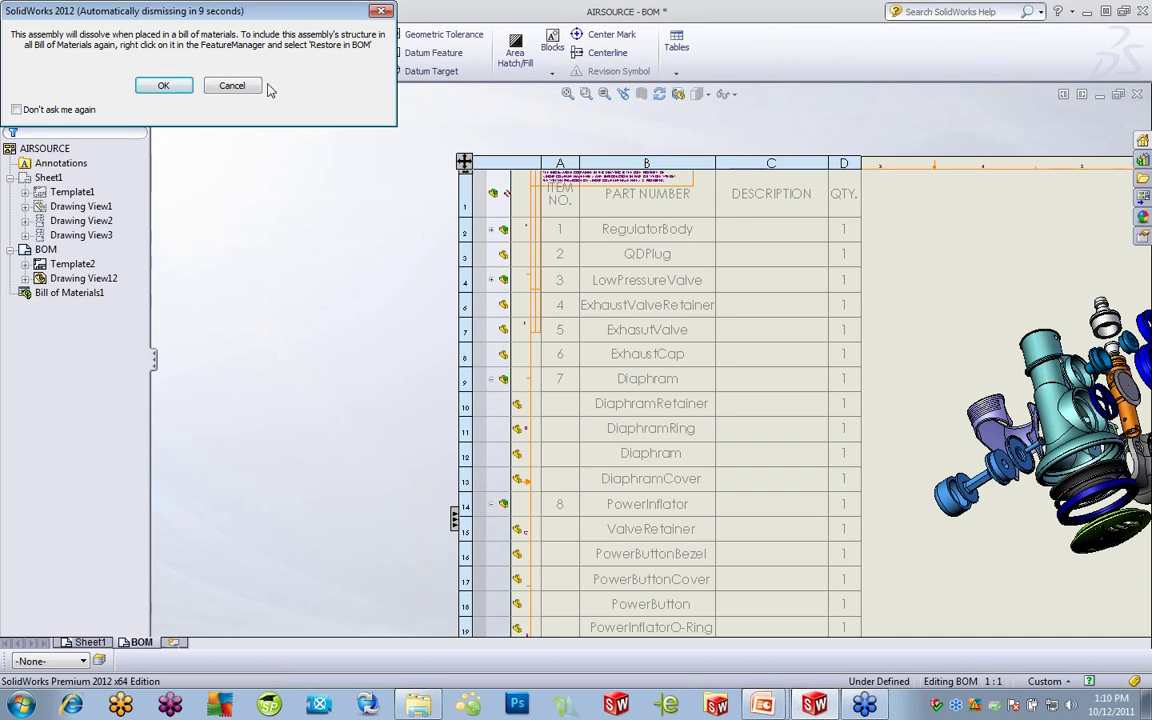
{"action": "left_click", "coordinate": [164, 86]}
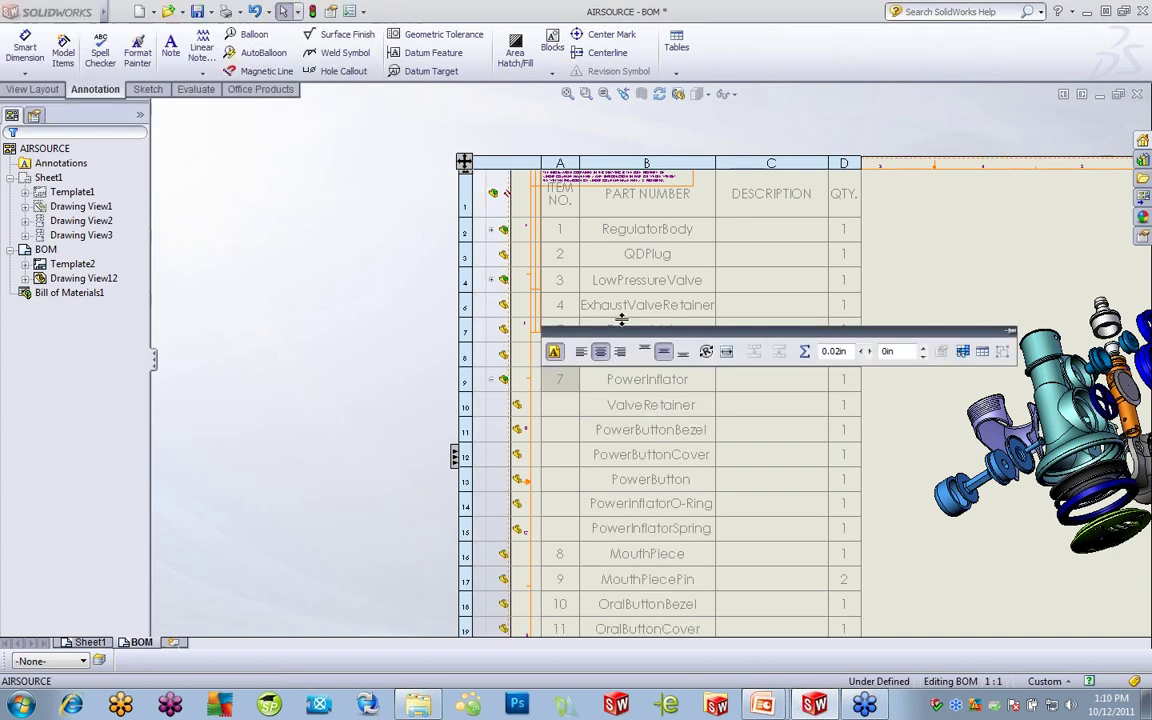
{"action": "left_click", "coordinate": [340, 302]}
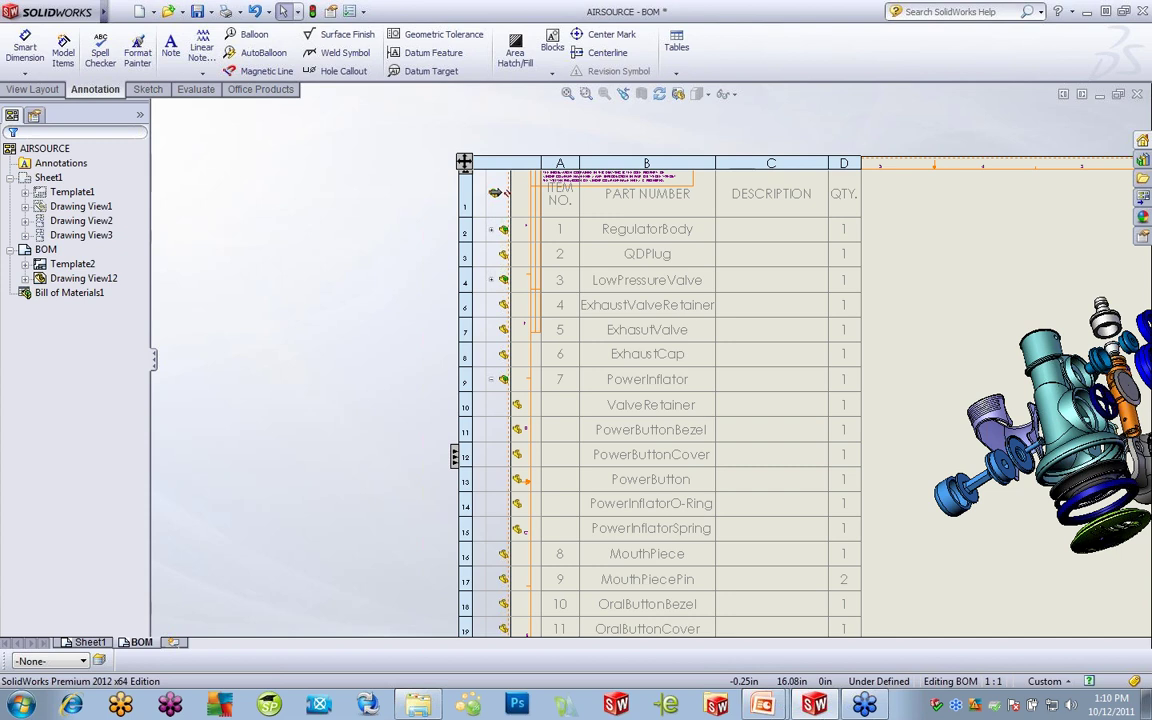
- Restore the dissolved manualinflator.sldasm sub-assembly in the bill of materials
{"action": "right_click", "coordinate": [506, 199]}
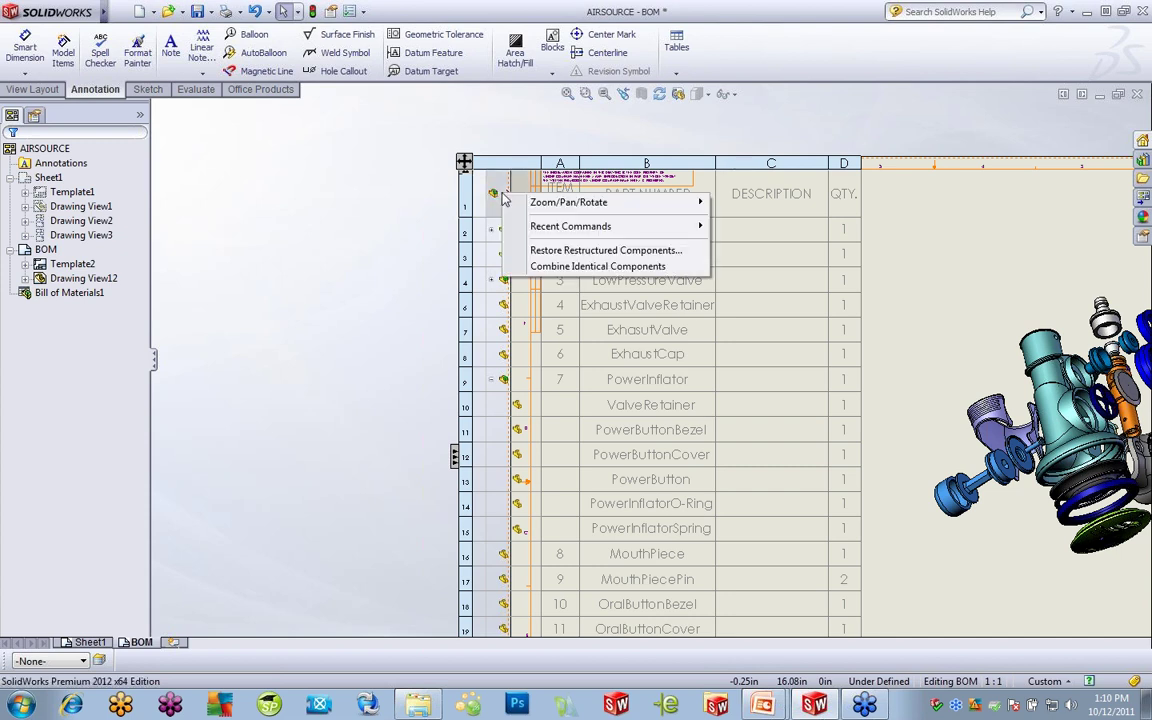
{"action": "left_click", "coordinate": [575, 252]}
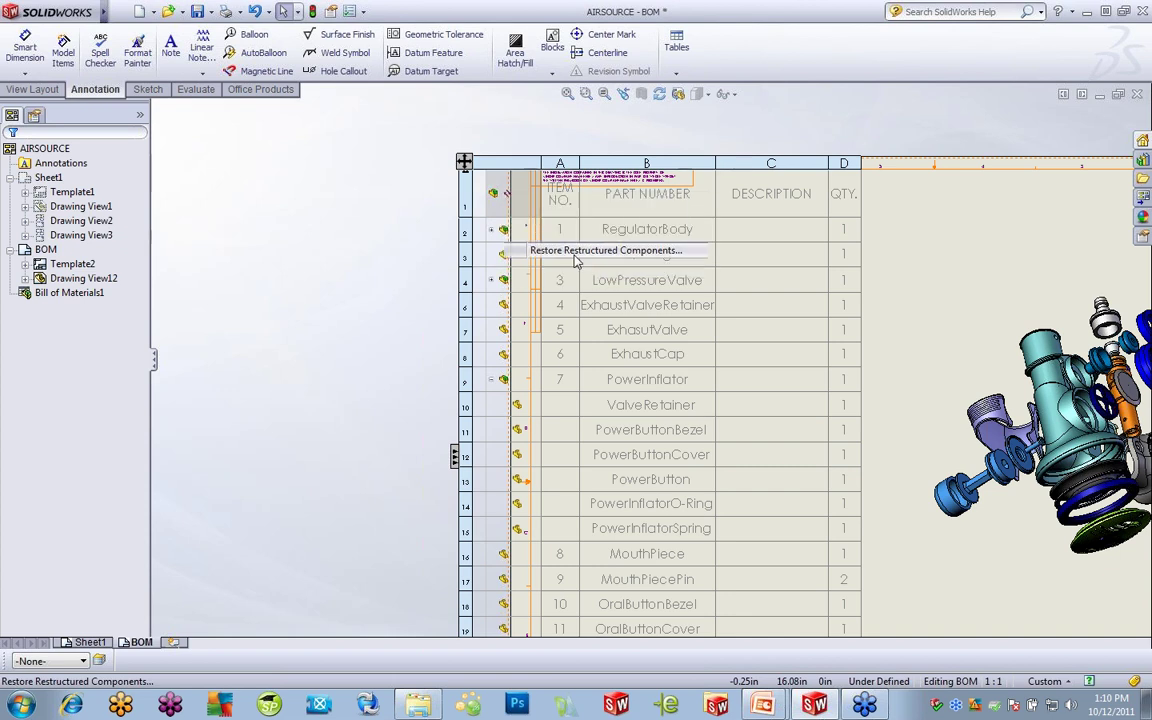
{"action": "left_click", "coordinate": [640, 278]}
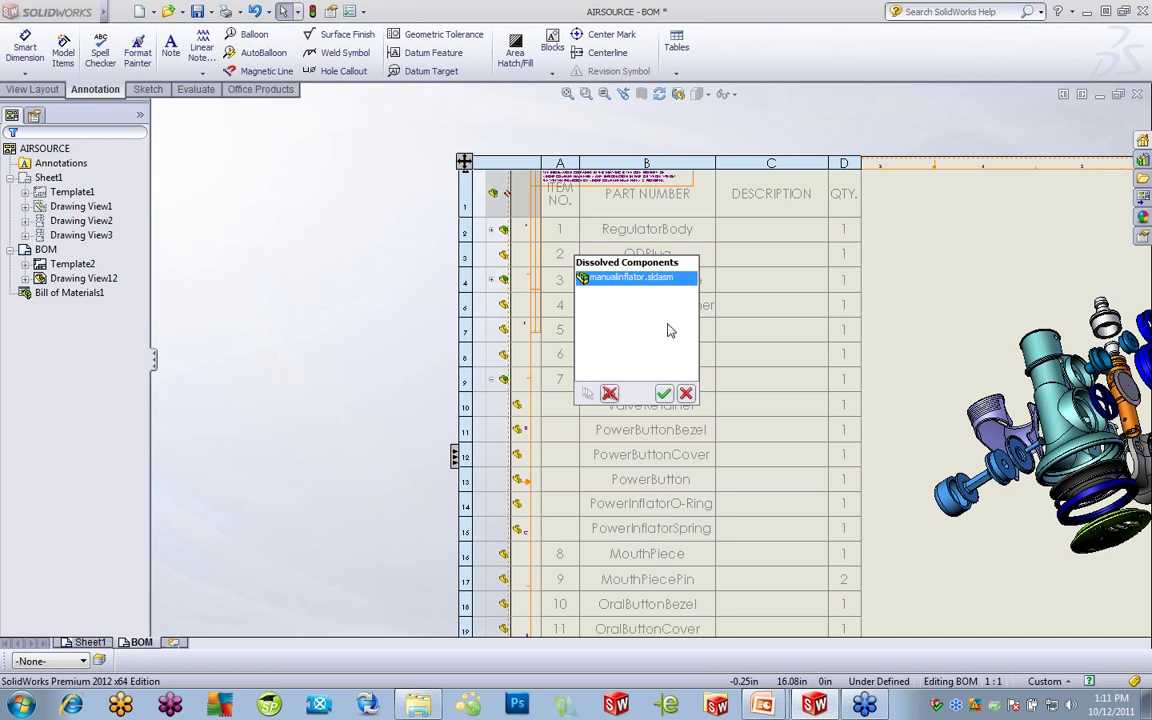
{"action": "left_click", "coordinate": [665, 395]}
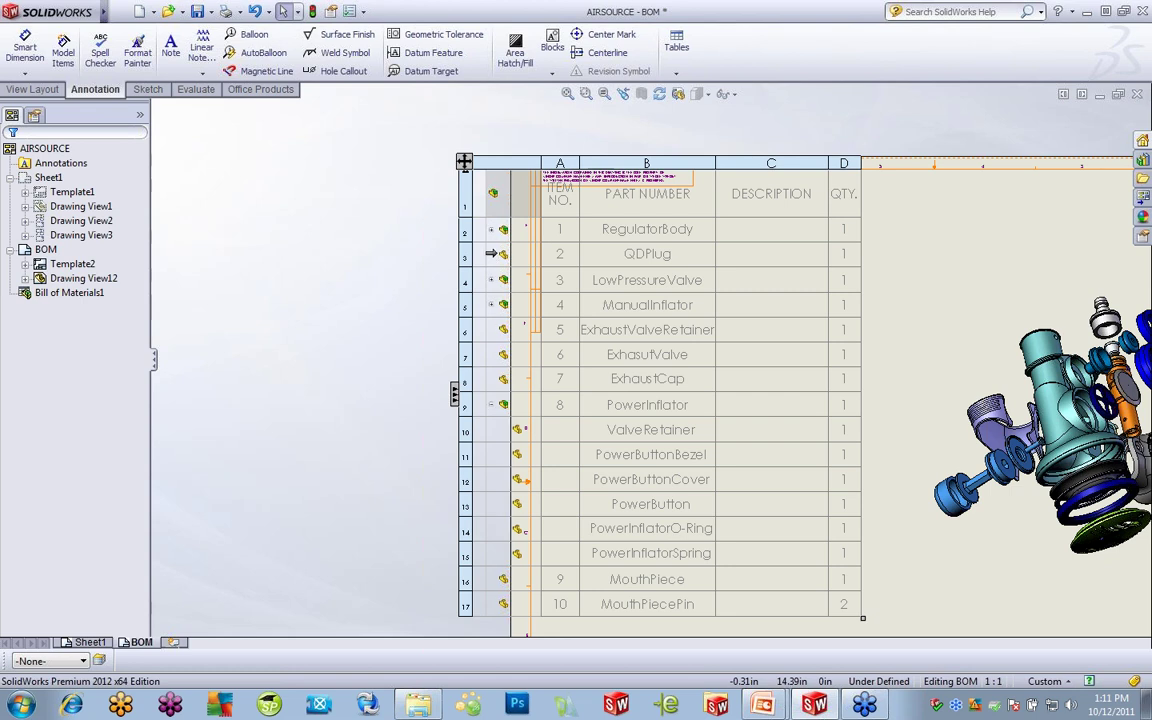
- Exclude the QDPlug component from the bill of materials and accept the exclusion notice
{"action": "right_click", "coordinate": [490, 256]}
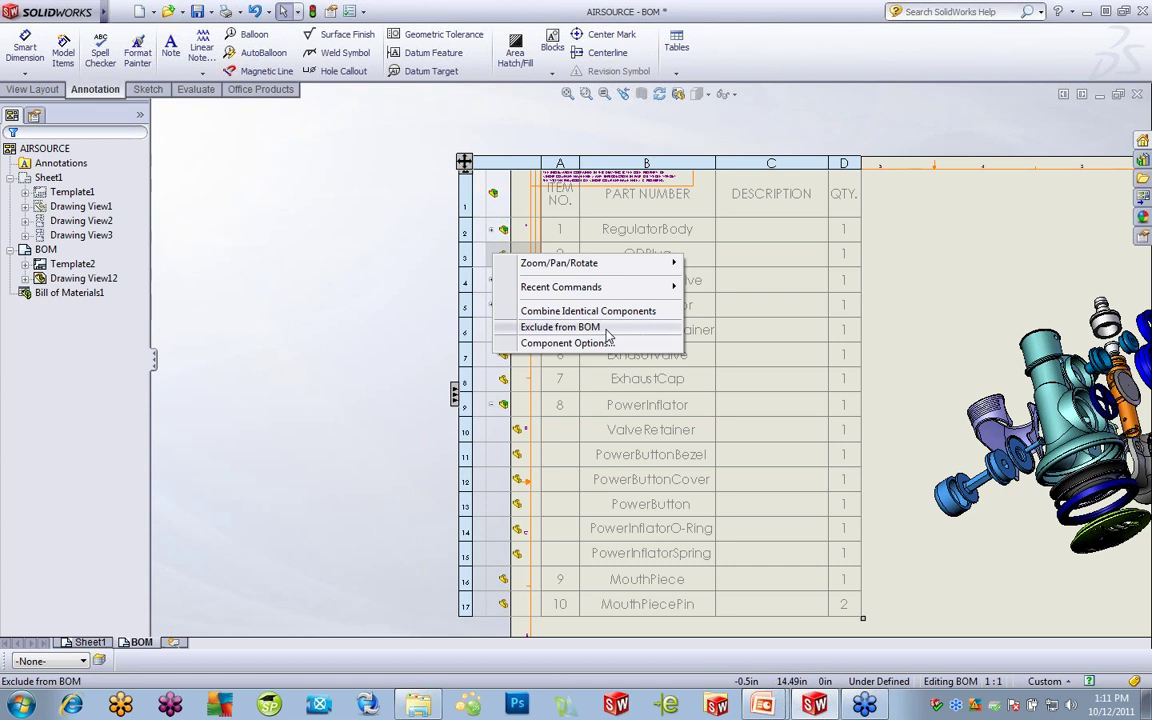
{"action": "left_click", "coordinate": [560, 327]}
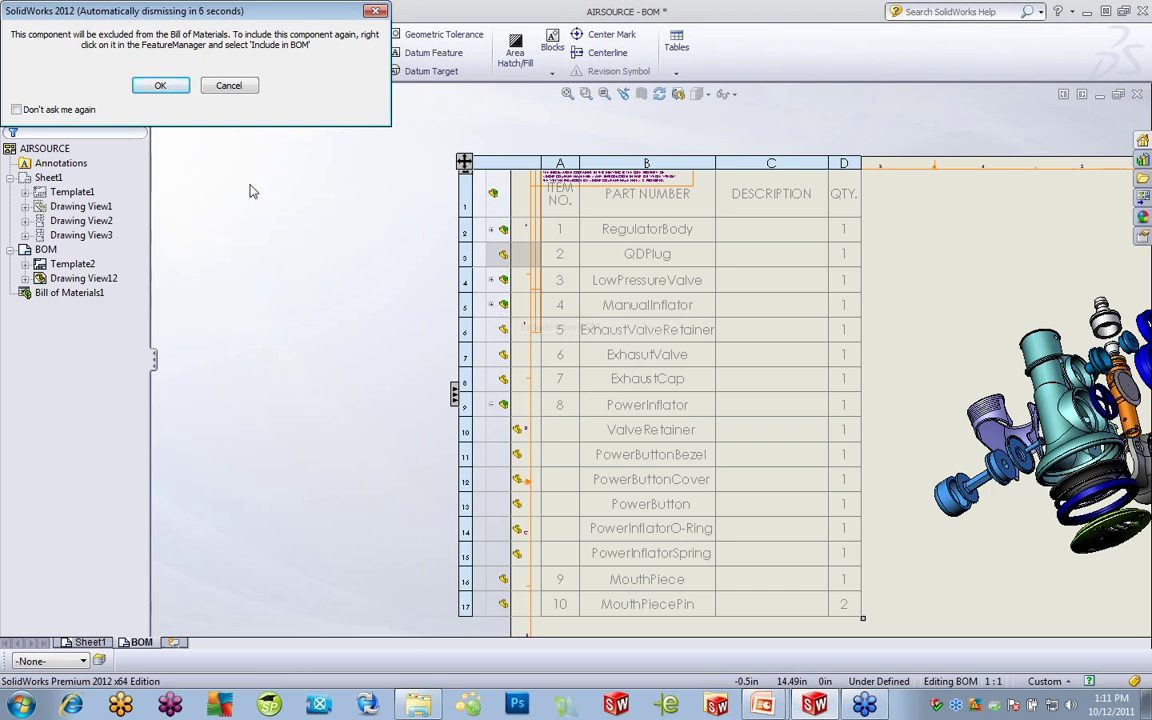
{"action": "left_click", "coordinate": [158, 86]}
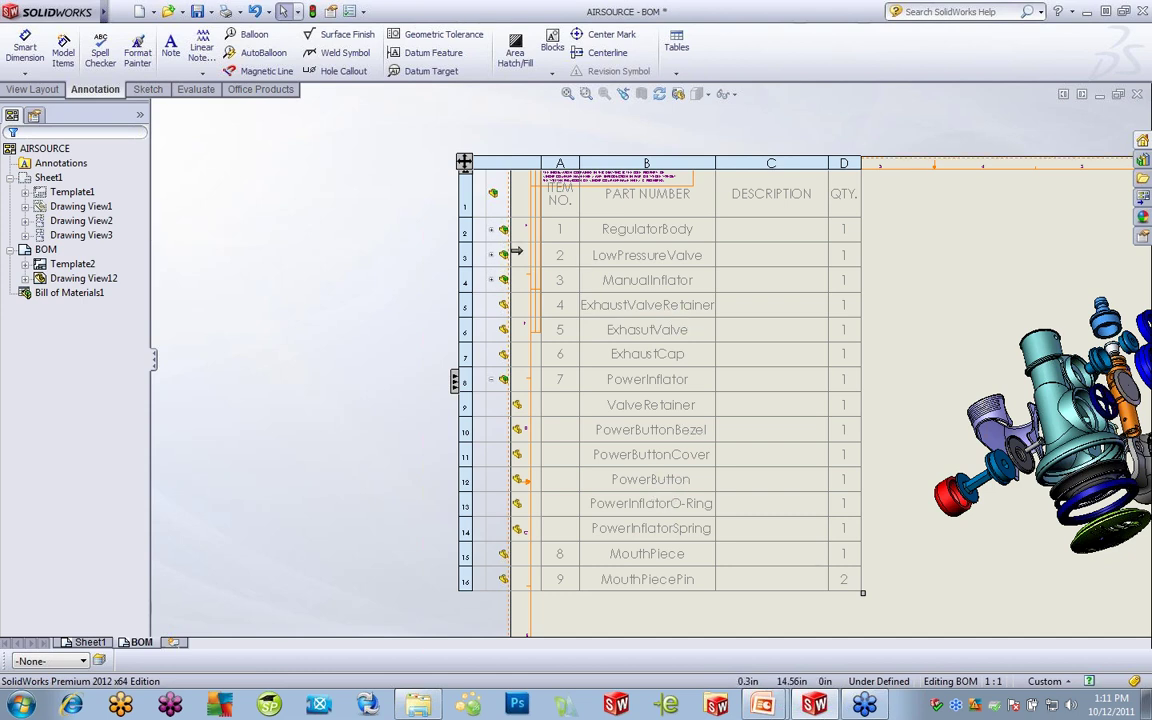
- Open the ExhaustValveRetainer part from its BOM row, check the part's available options for a BOM inclusion setting, and return to the drawing
{"action": "right_click", "coordinate": [493, 314]}
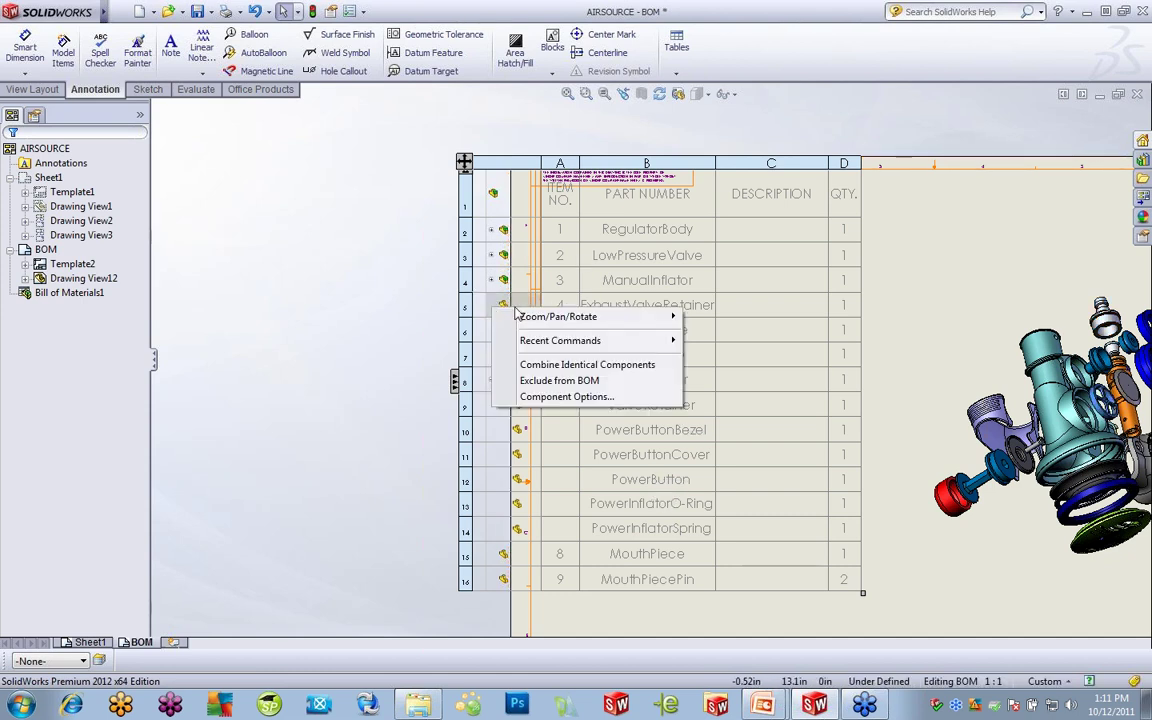
{"action": "left_click", "coordinate": [469, 303]}
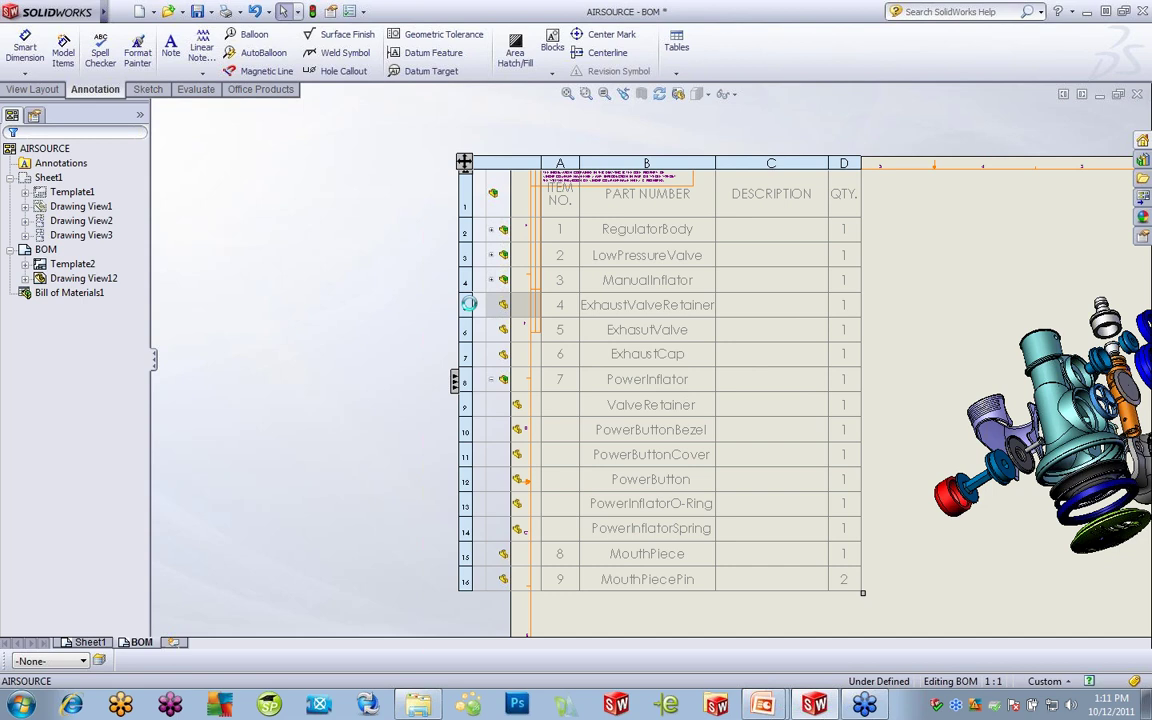
{"action": "right_click", "coordinate": [532, 308]}
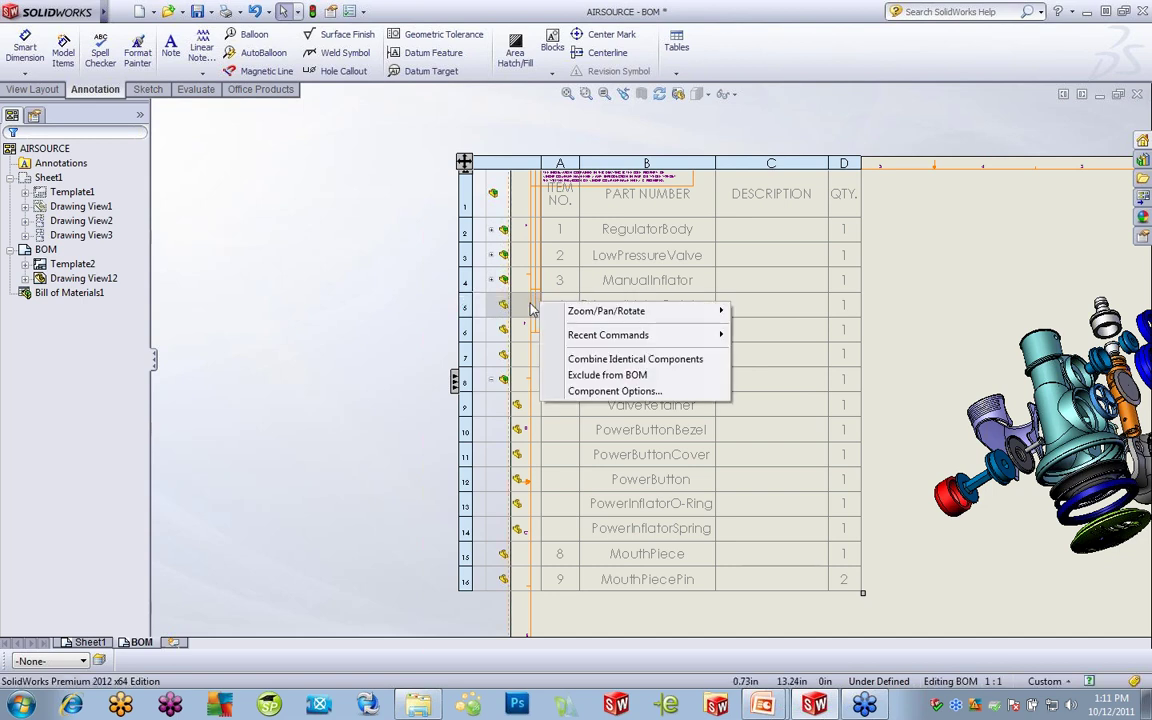
{"action": "left_click", "coordinate": [472, 305]}
{"action": "left_click", "coordinate": [665, 305]}
{"action": "right_click", "coordinate": [668, 305]}
{"action": "left_click", "coordinate": [700, 360]}
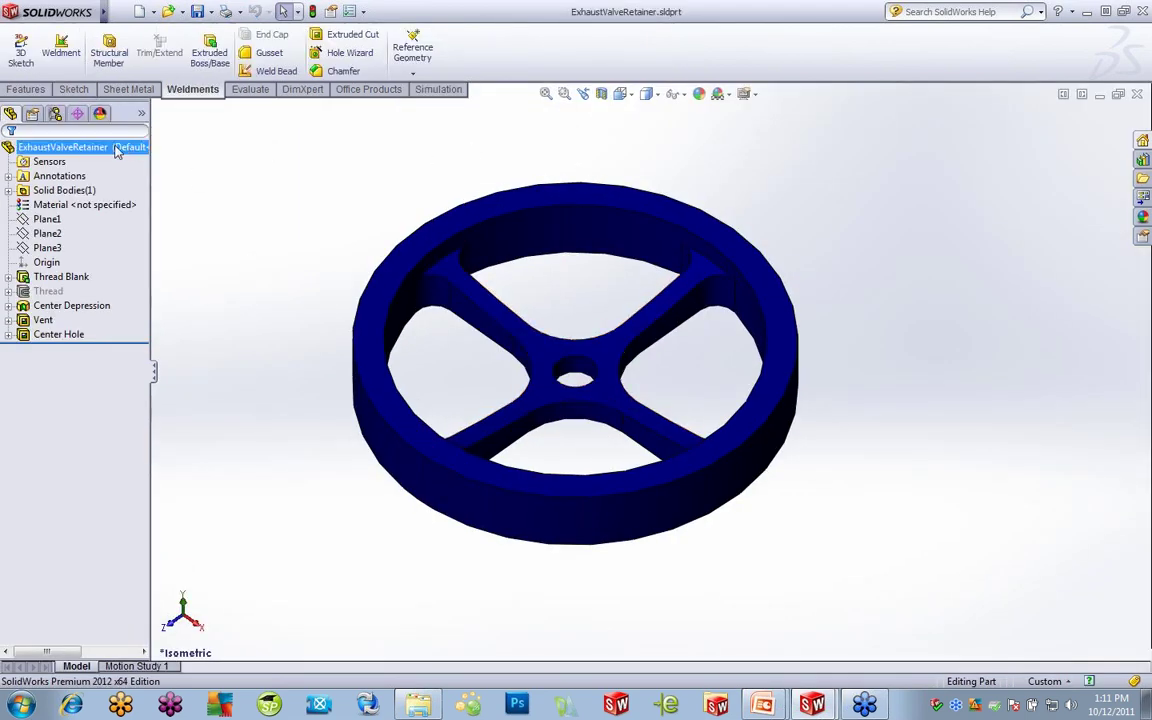
{"action": "right_click", "coordinate": [117, 149]}
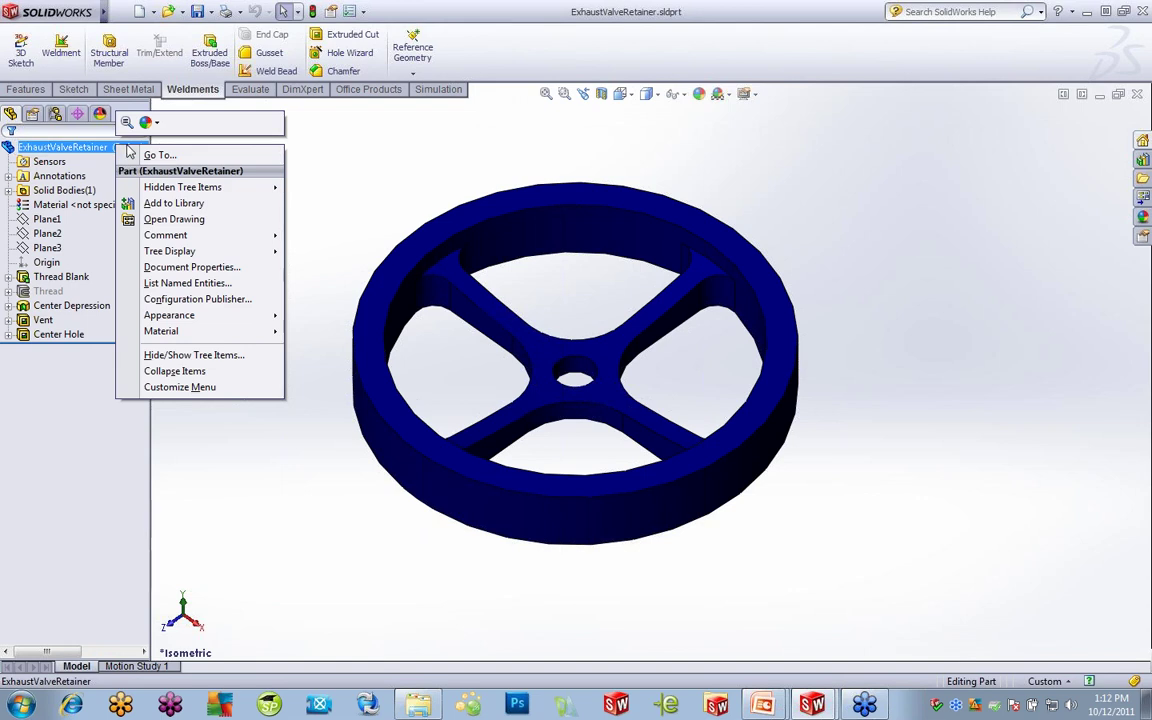
{"action": "left_click", "coordinate": [458, 154]}
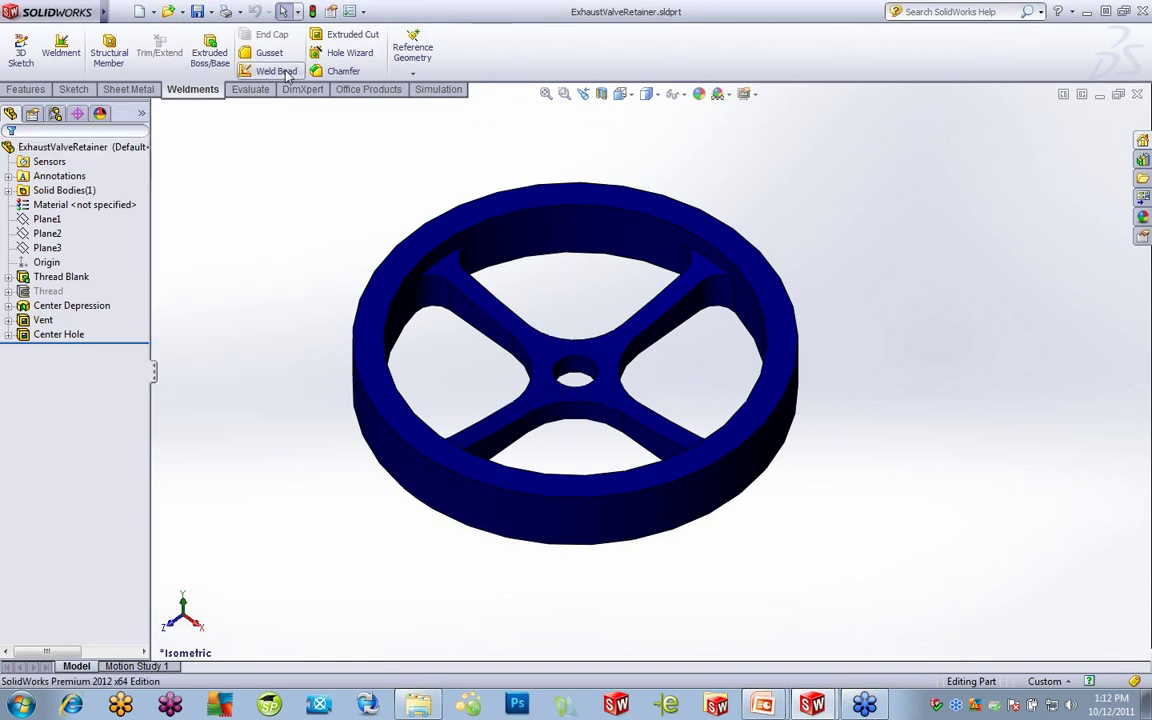
{"action": "key", "text": "ctrl+Tab"}
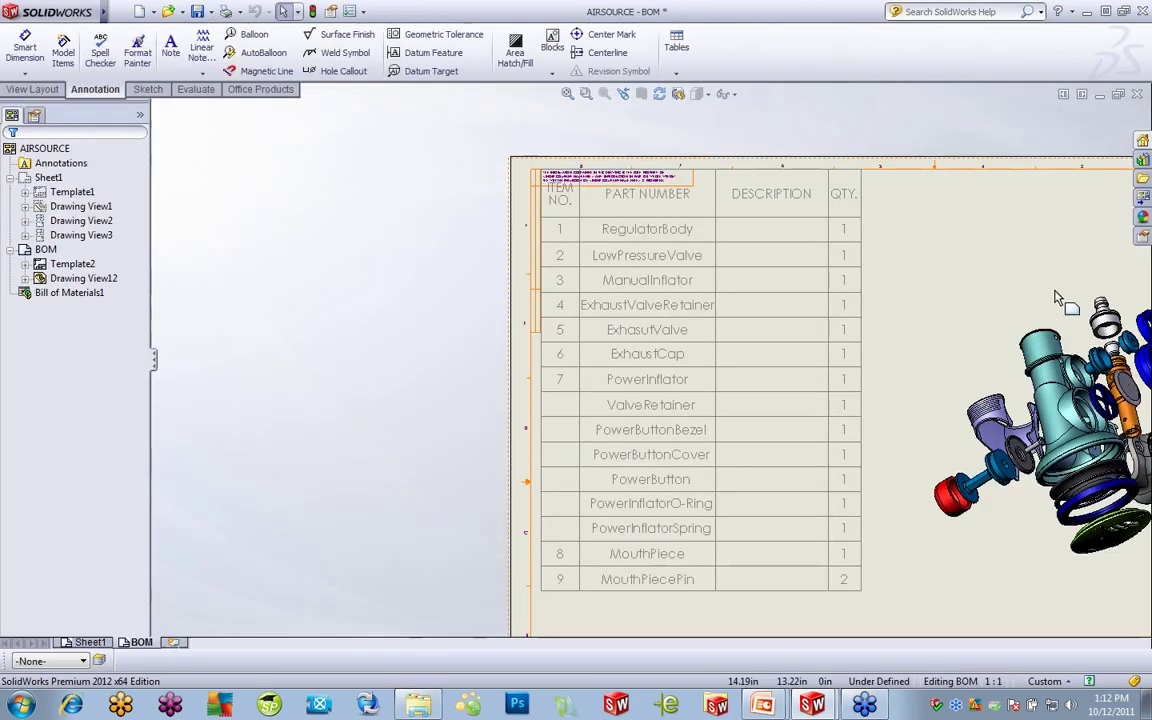
- Open the AIRSOURCE assembly from the drawing view, inspect ExhasutValve's component properties for the bill of materials exclusion option, and return to the drawing
{"action": "right_click", "coordinate": [1056, 297]}
{"action": "left_click", "coordinate": [1040, 296]}
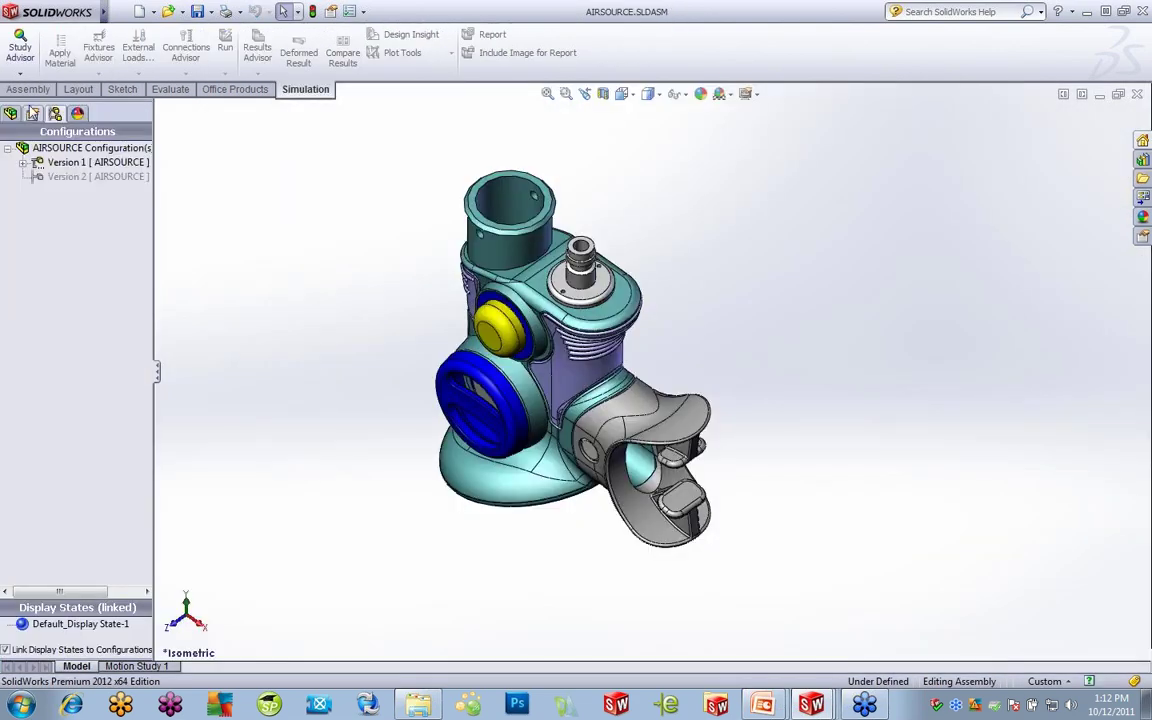
{"action": "left_click", "coordinate": [10, 113]}
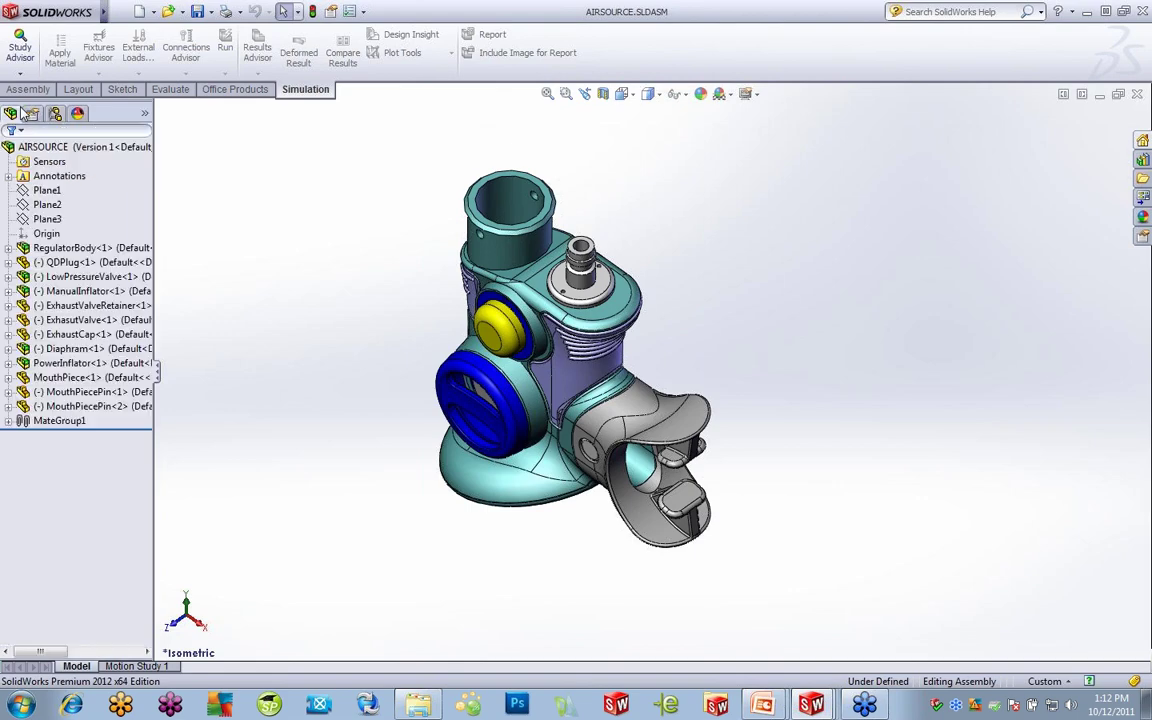
{"action": "right_click", "coordinate": [88, 320]}
{"action": "left_click", "coordinate": [228, 268]}
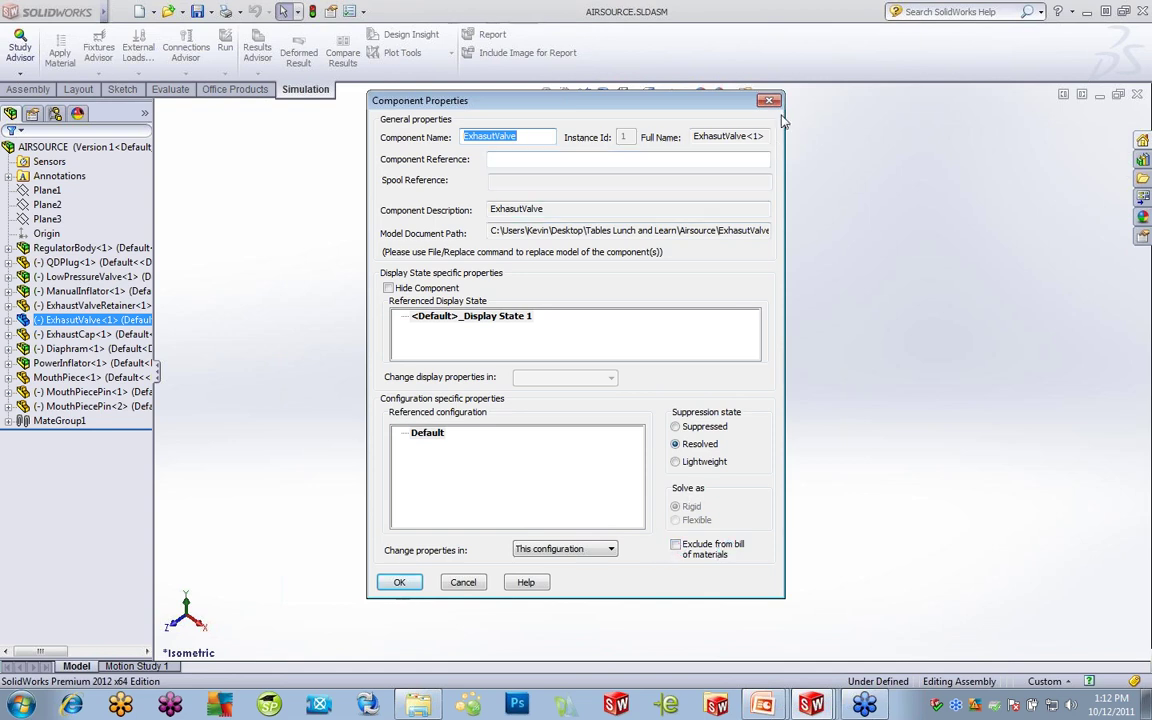
{"action": "key", "text": "Return"}
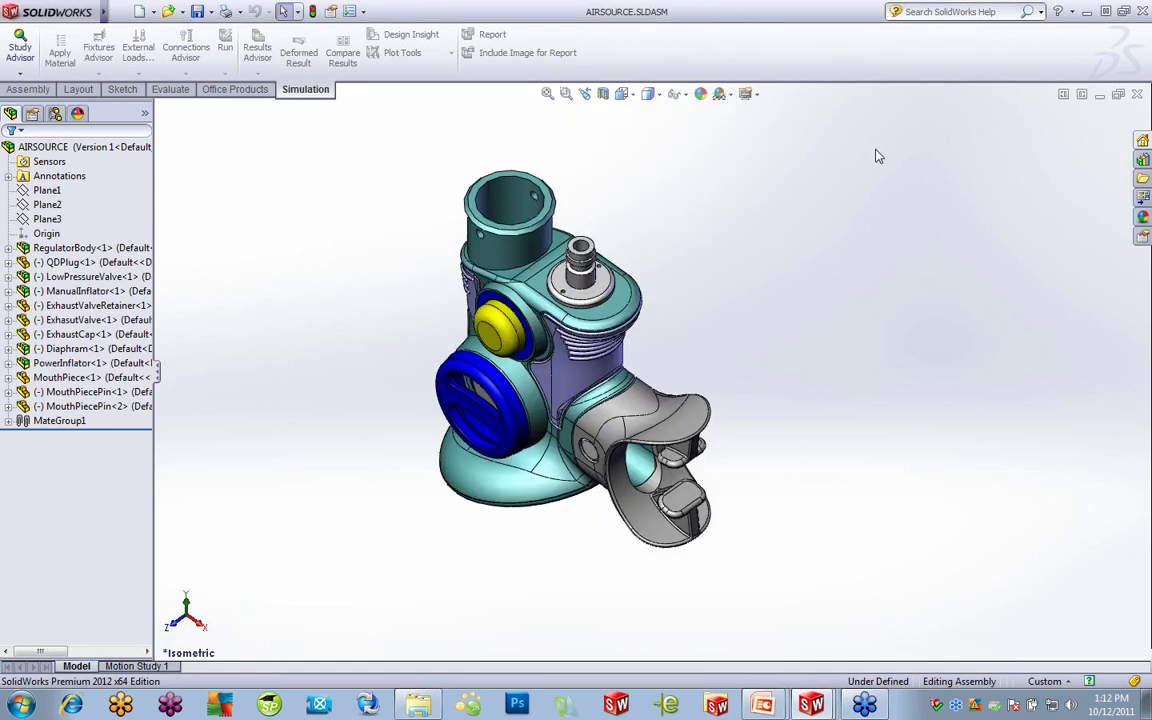
{"action": "left_click", "coordinate": [1100, 95]}
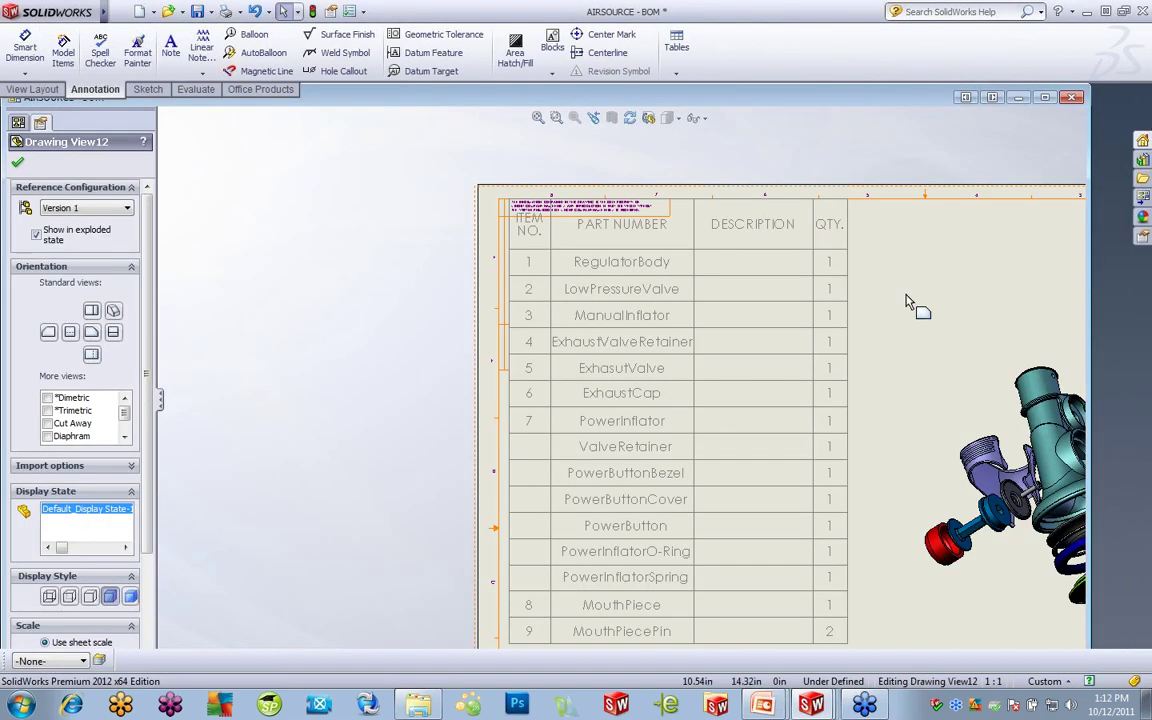
- Open the ExhaustCap part from its row in the bill of materials
{"action": "left_click", "coordinate": [632, 270]}
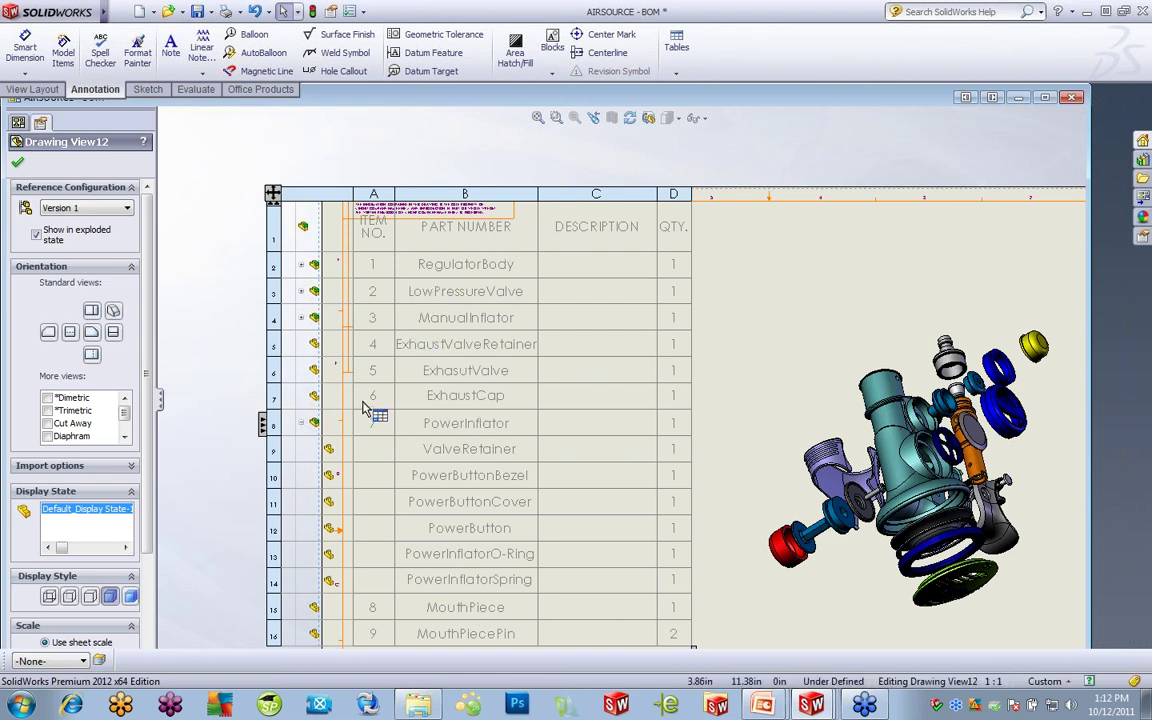
{"action": "right_click", "coordinate": [310, 396]}
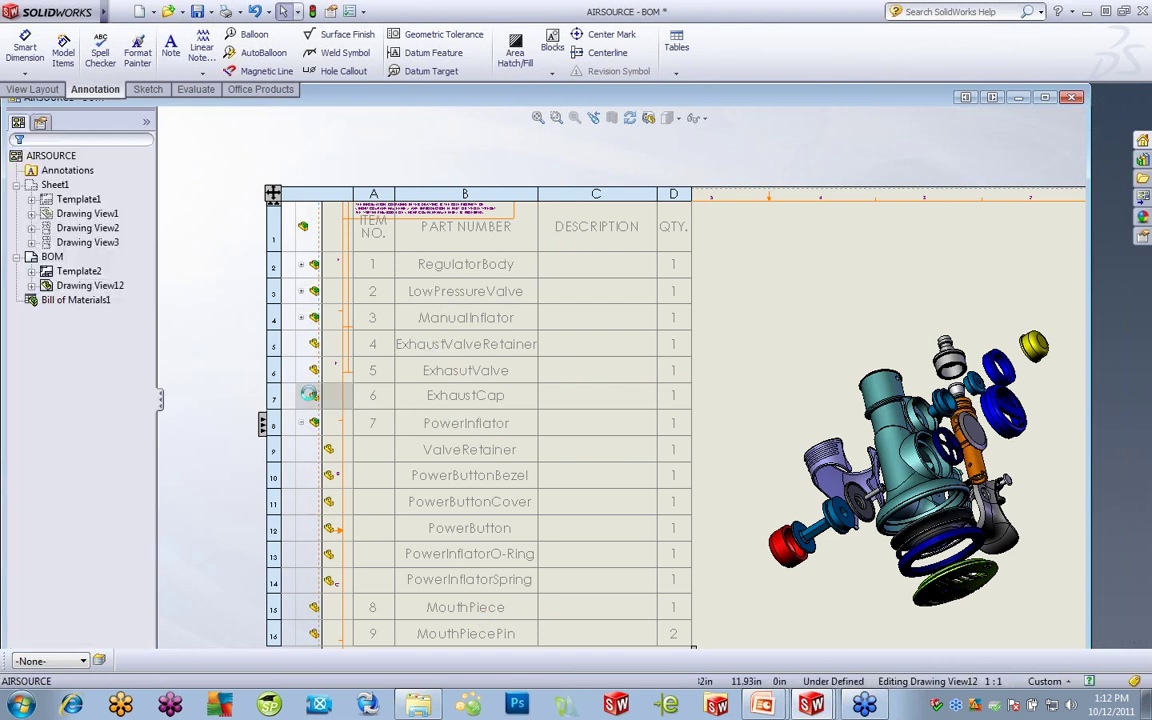
{"action": "right_click", "coordinate": [512, 399]}
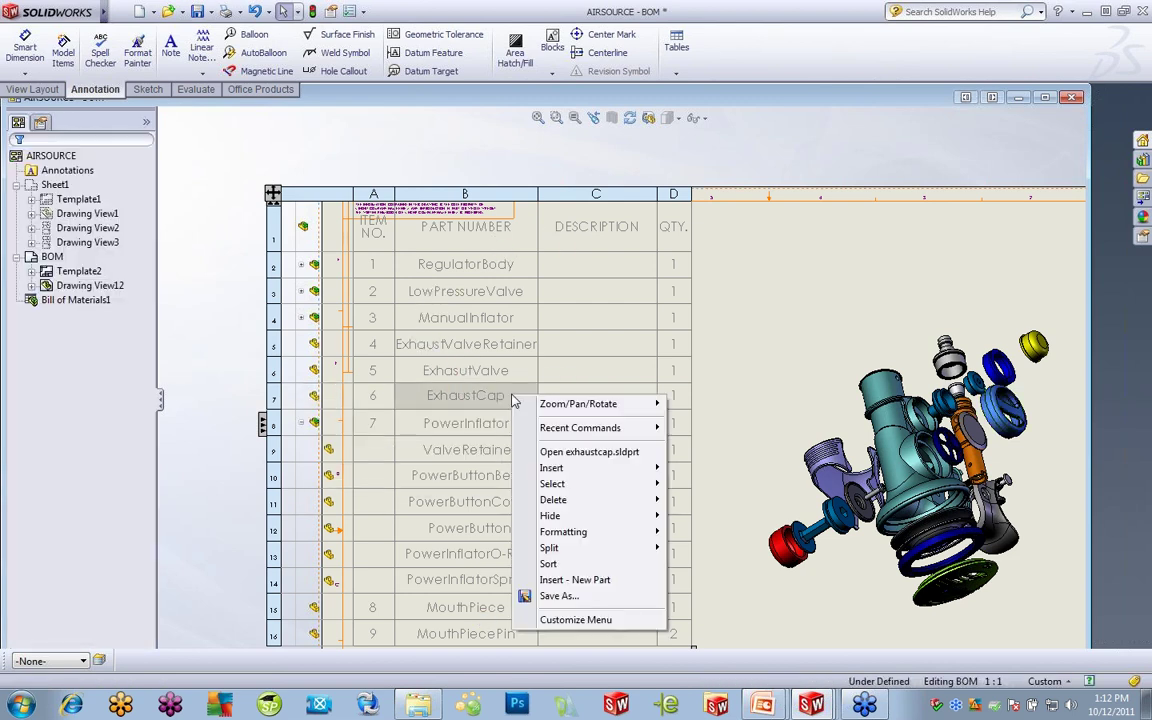
{"action": "left_click", "coordinate": [580, 452]}
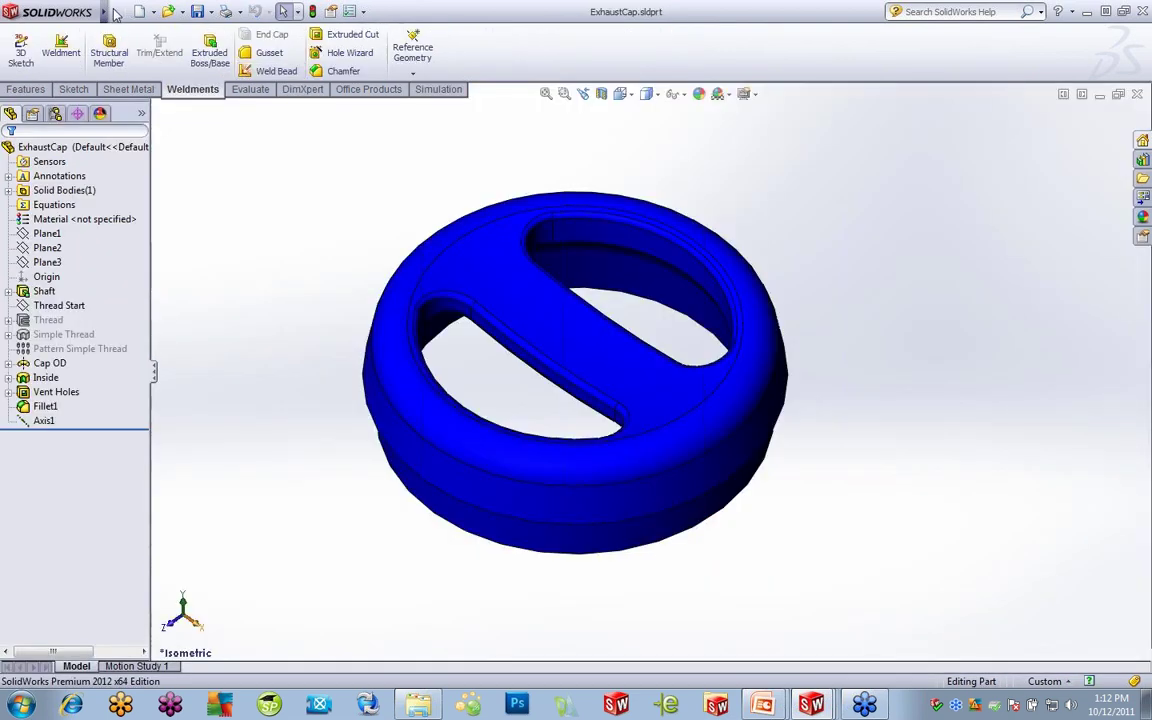
- Add a Description custom property with the text value 12344 to the ExhaustCap part's file properties
{"action": "left_click", "coordinate": [122, 12]}
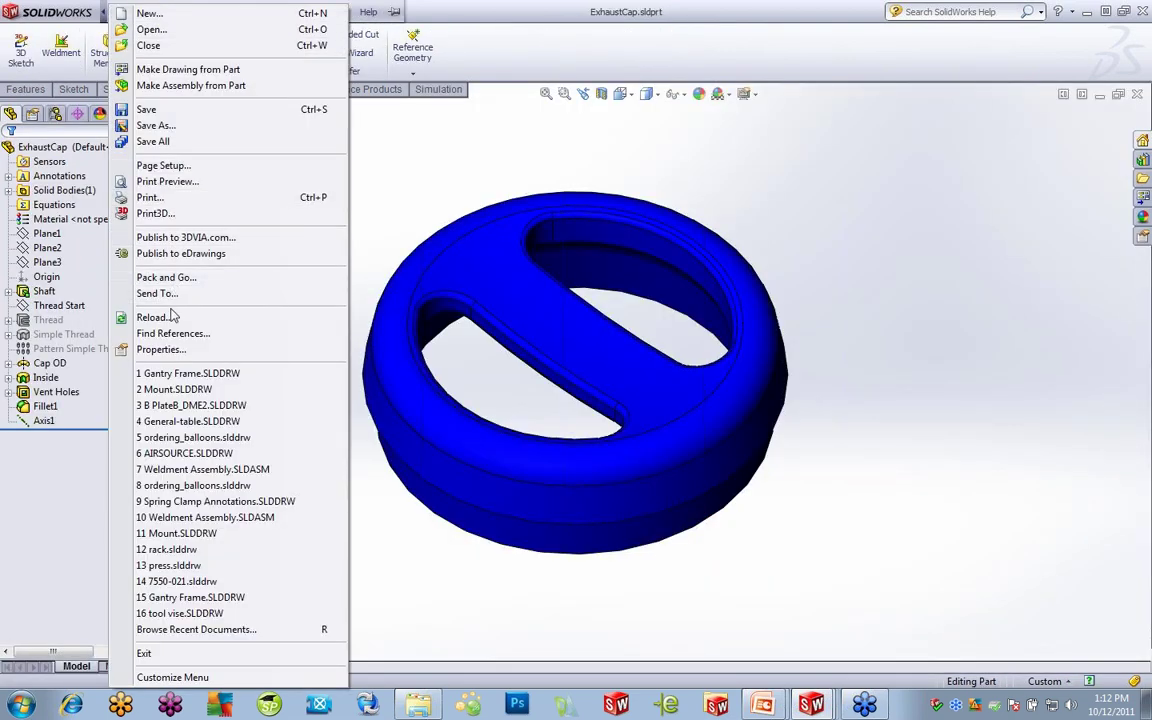
{"action": "left_click", "coordinate": [162, 350]}
{"action": "left_click", "coordinate": [398, 287]}
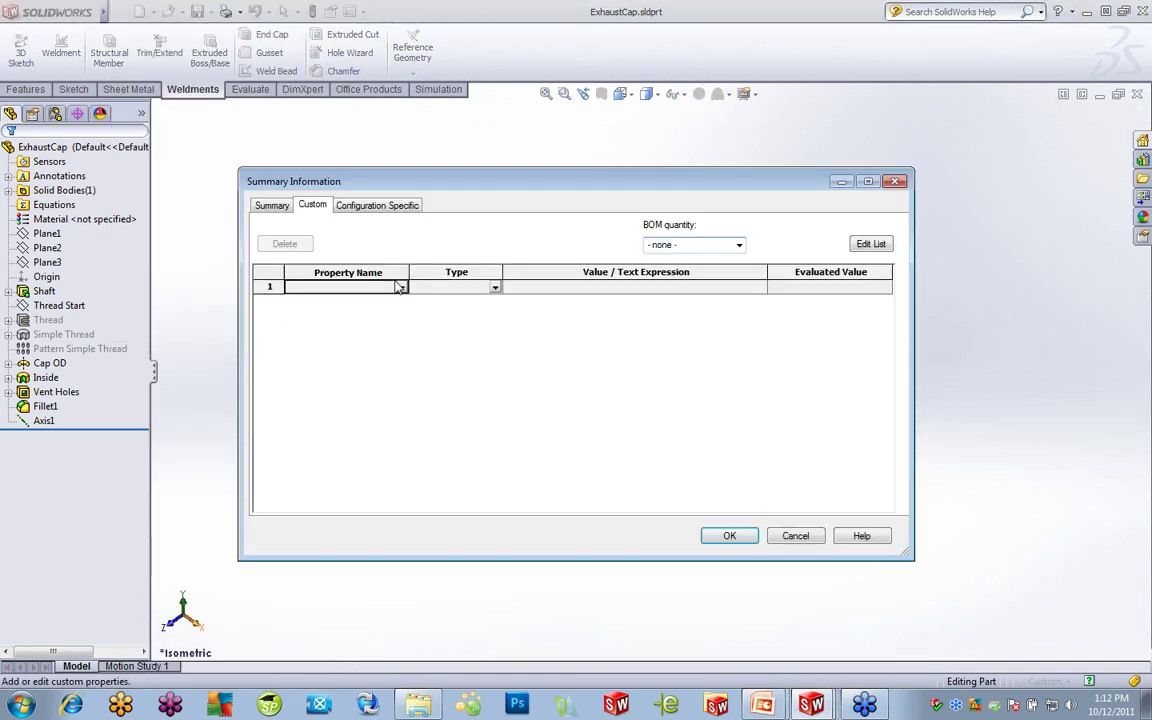
{"action": "left_click", "coordinate": [400, 287]}
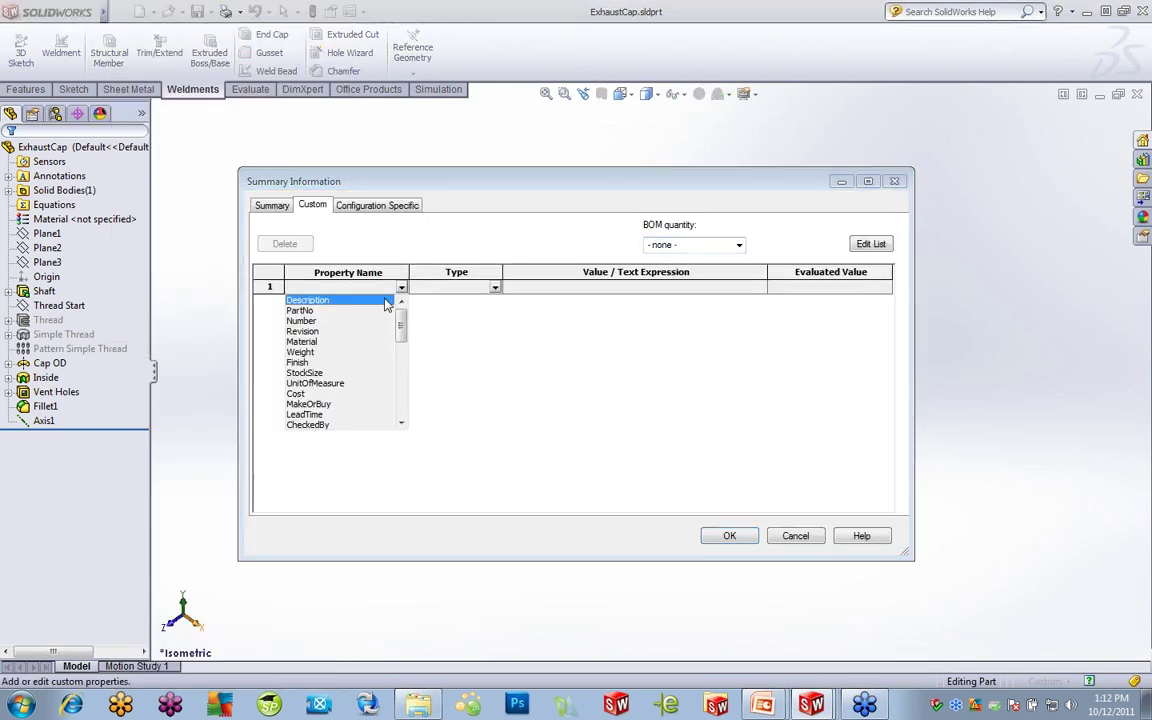
{"action": "left_click", "coordinate": [320, 301]}
{"action": "left_click", "coordinate": [577, 288]}
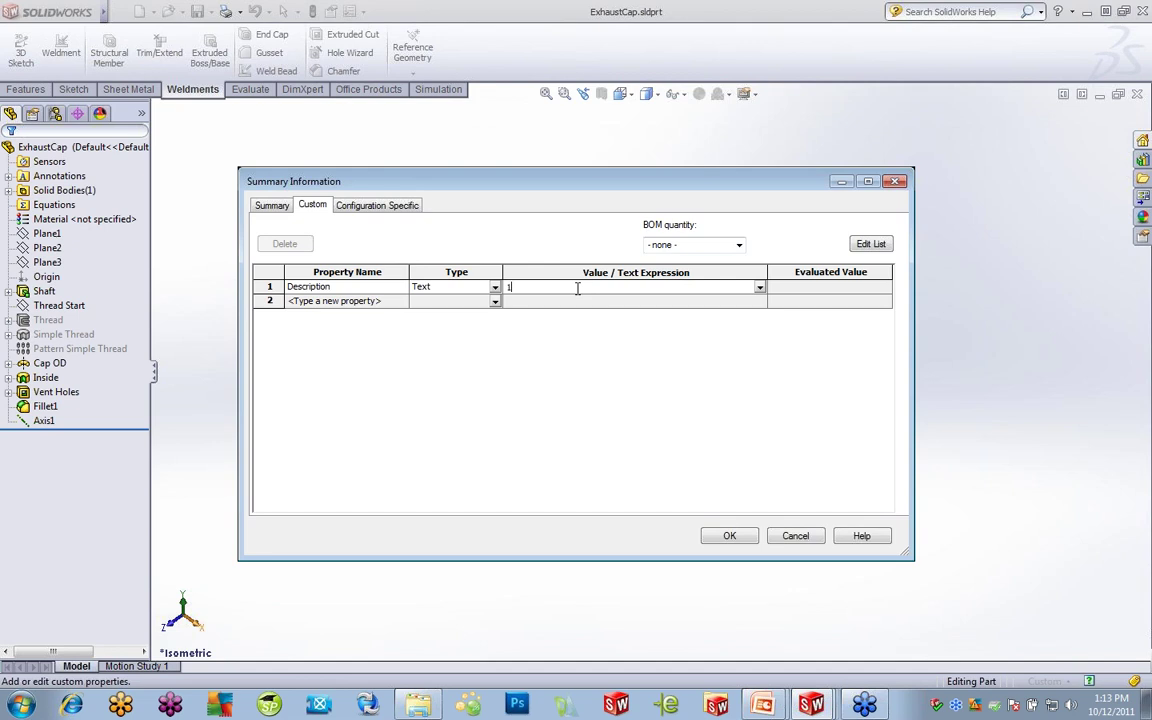
{"action": "type", "text": "12344"}
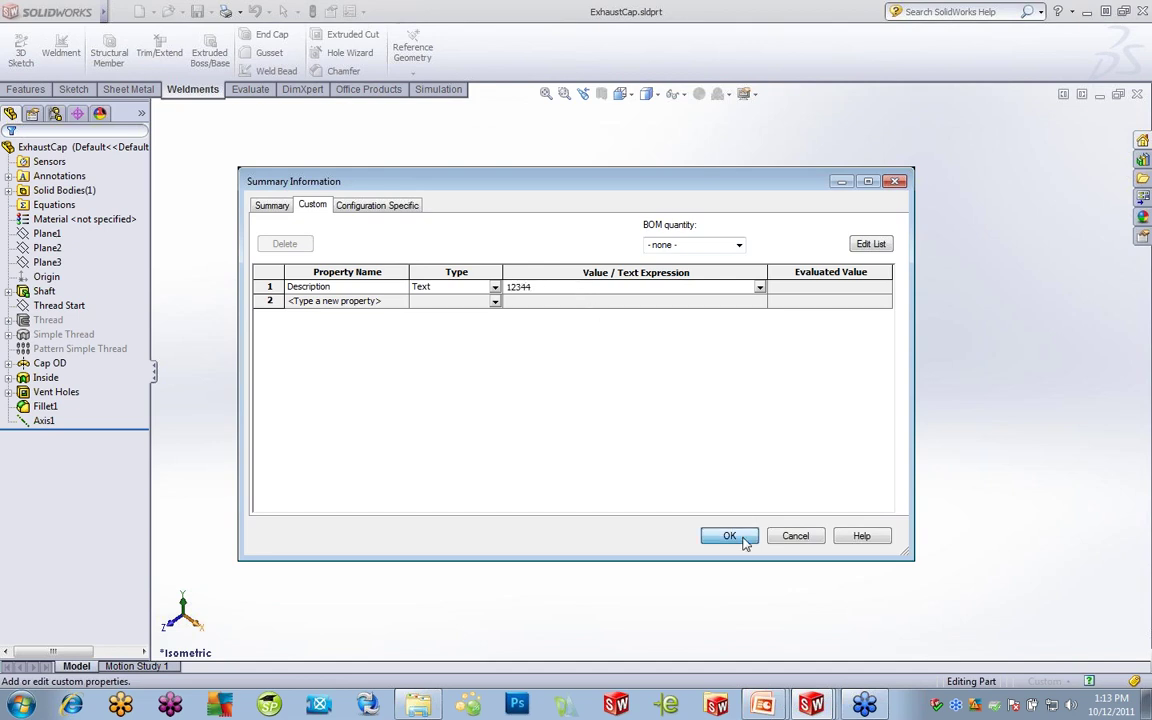
{"action": "left_click", "coordinate": [729, 535]}
- Return to the AIRSOURCE drawing and check the ExhaustCap description in the bill of materials
{"action": "key", "text": "ctrl+Tab"}
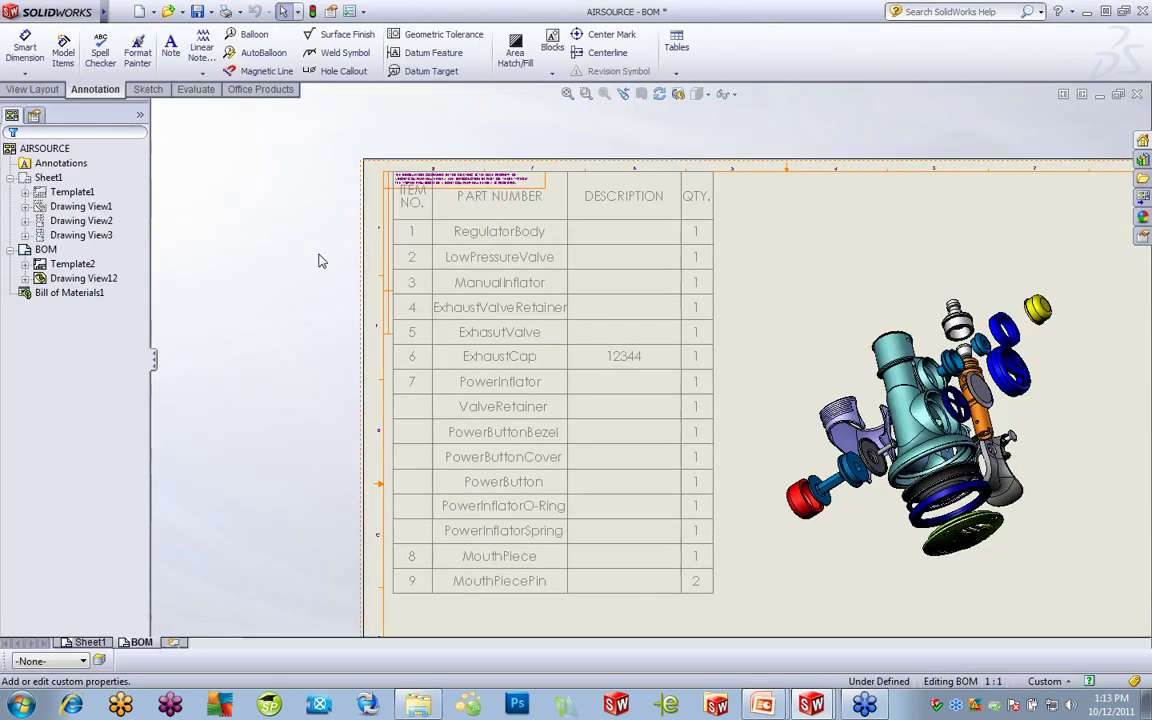
{"action": "left_click", "coordinate": [622, 364]}
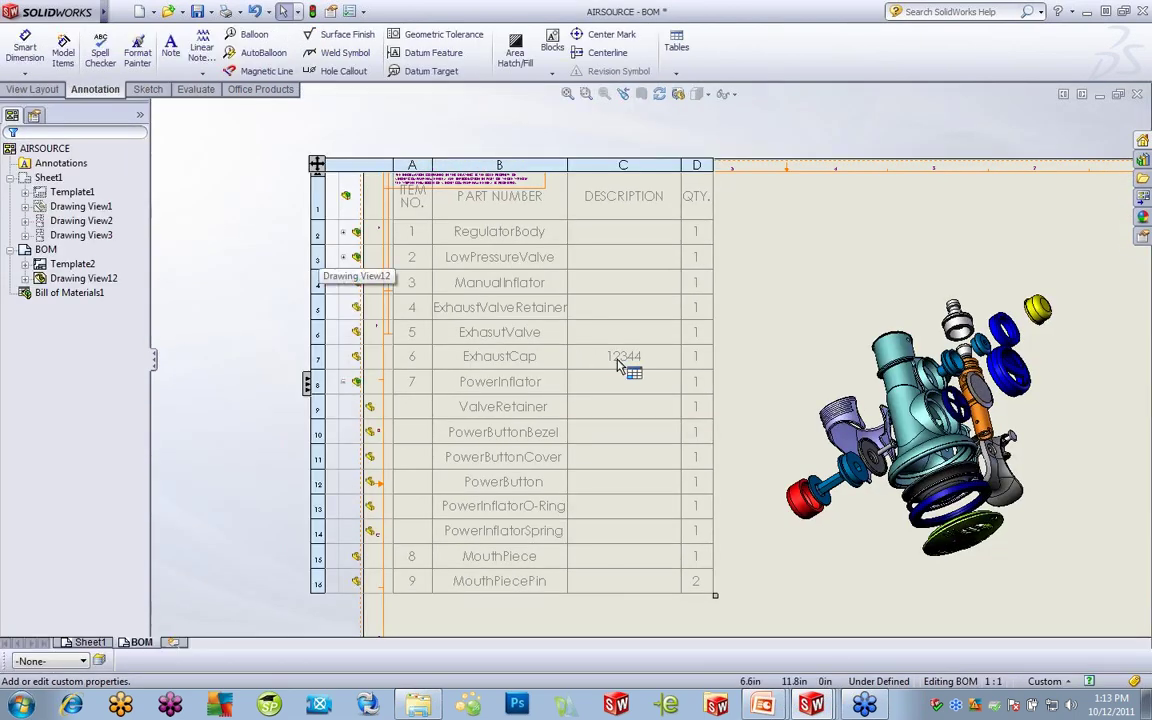
{"action": "left_click", "coordinate": [738, 258]}
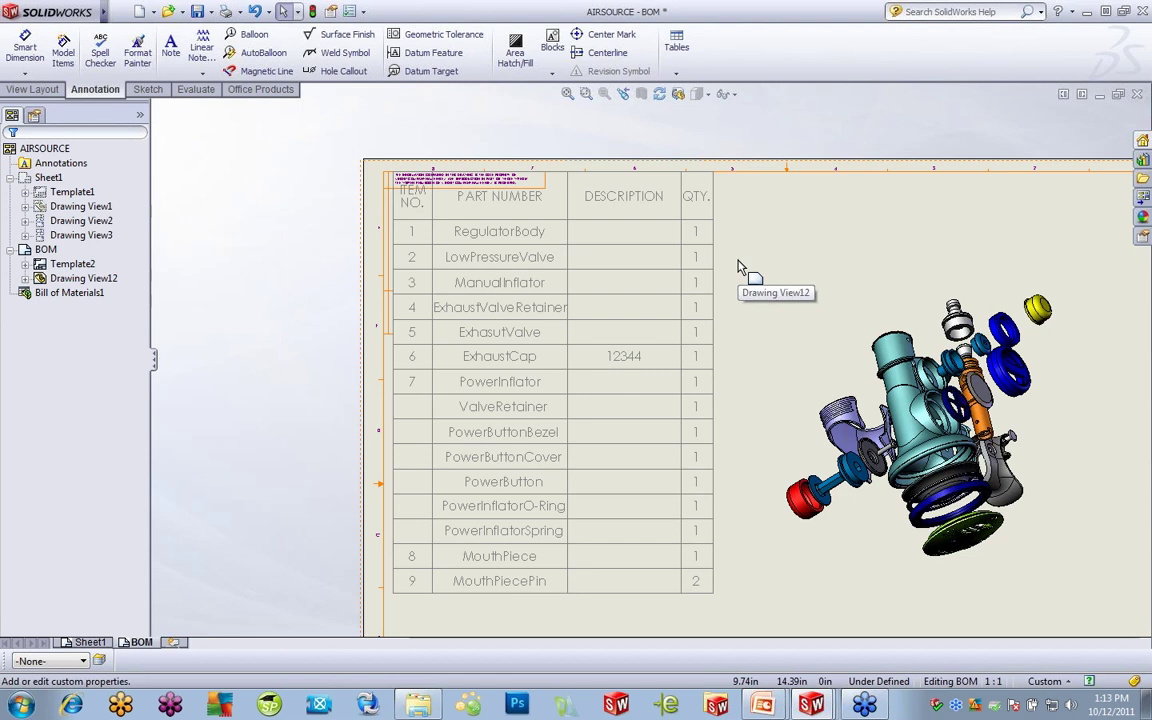
- Set ExhasutValve's description in the bill of materials to "valve Body", keeping the cell linked to the part property
{"action": "left_click", "coordinate": [663, 298]}
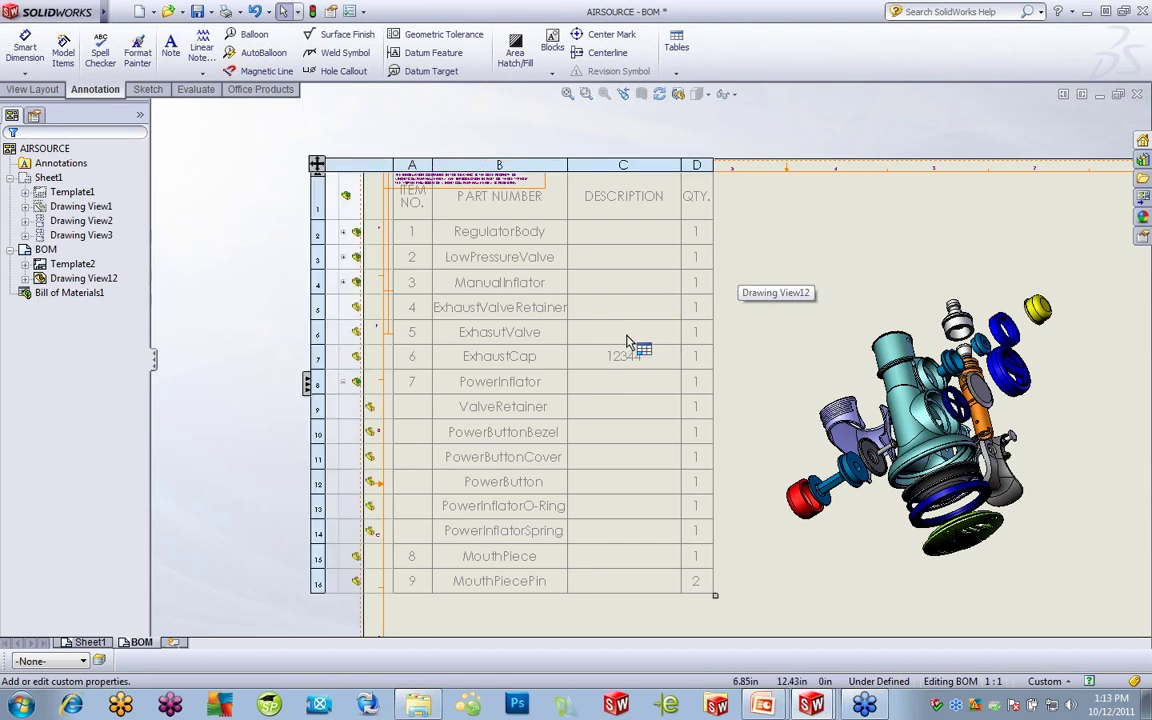
{"action": "double_click", "coordinate": [630, 334]}
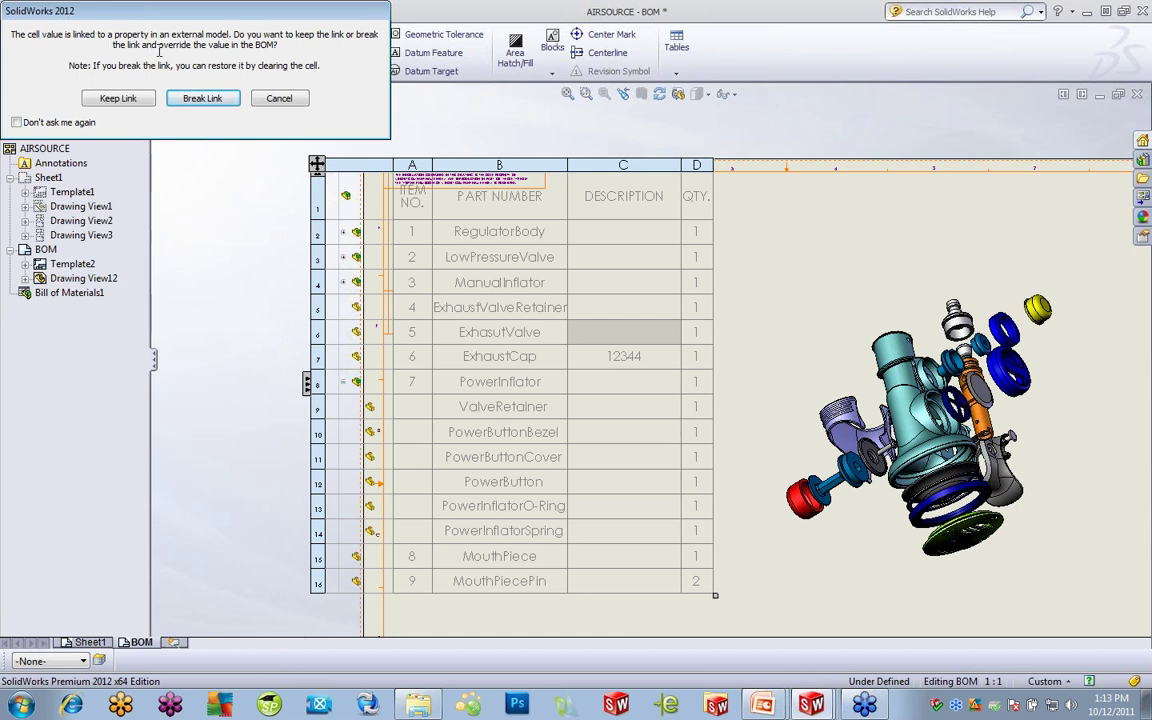
{"action": "left_click", "coordinate": [143, 100]}
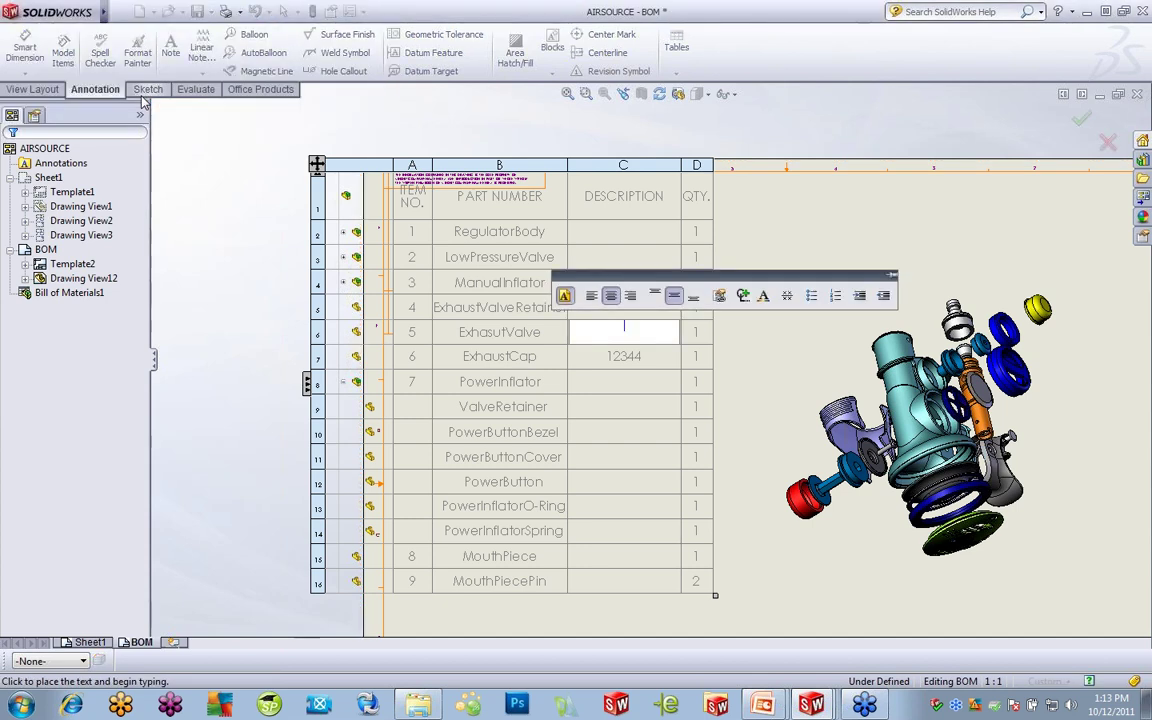
{"action": "type", "text": "valv"}
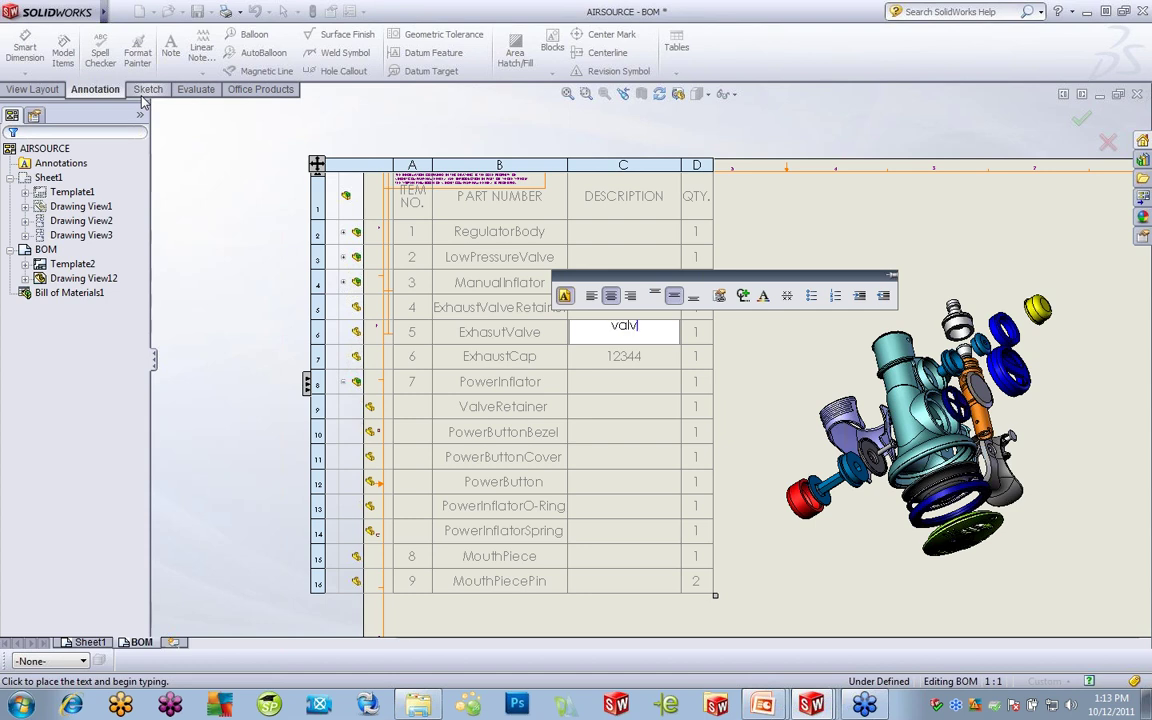
{"action": "type", "text": "e Body"}
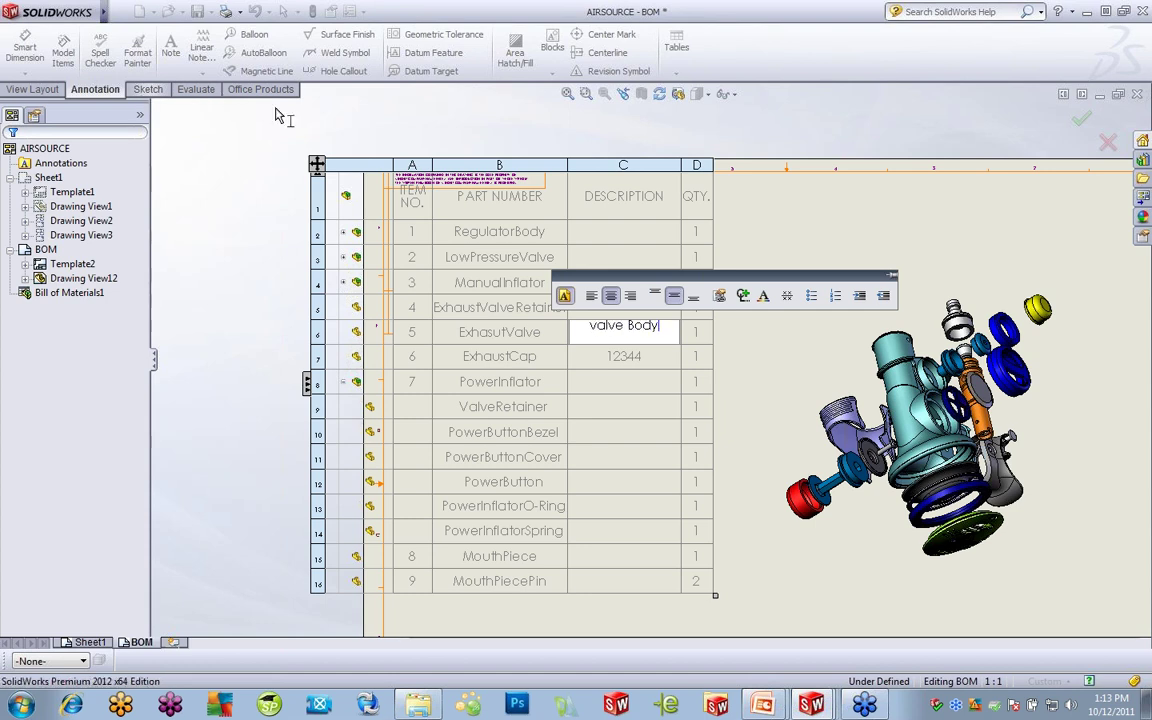
{"action": "left_click", "coordinate": [775, 390]}
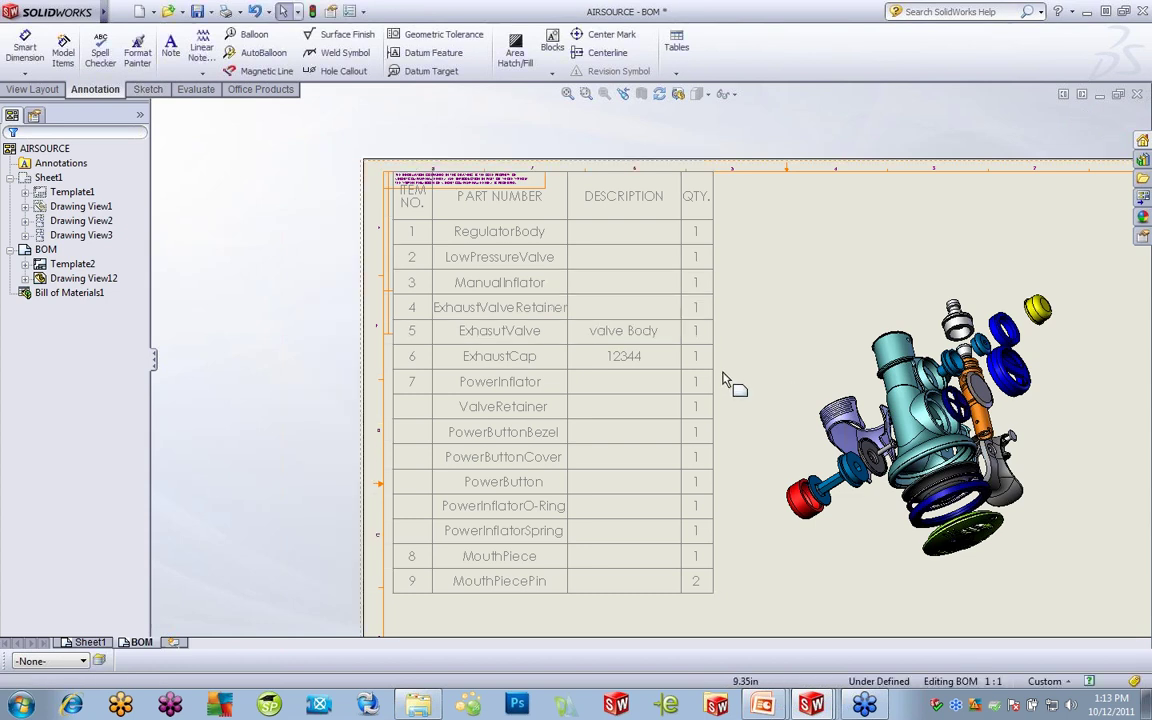
{"action": "left_click", "coordinate": [727, 381]}
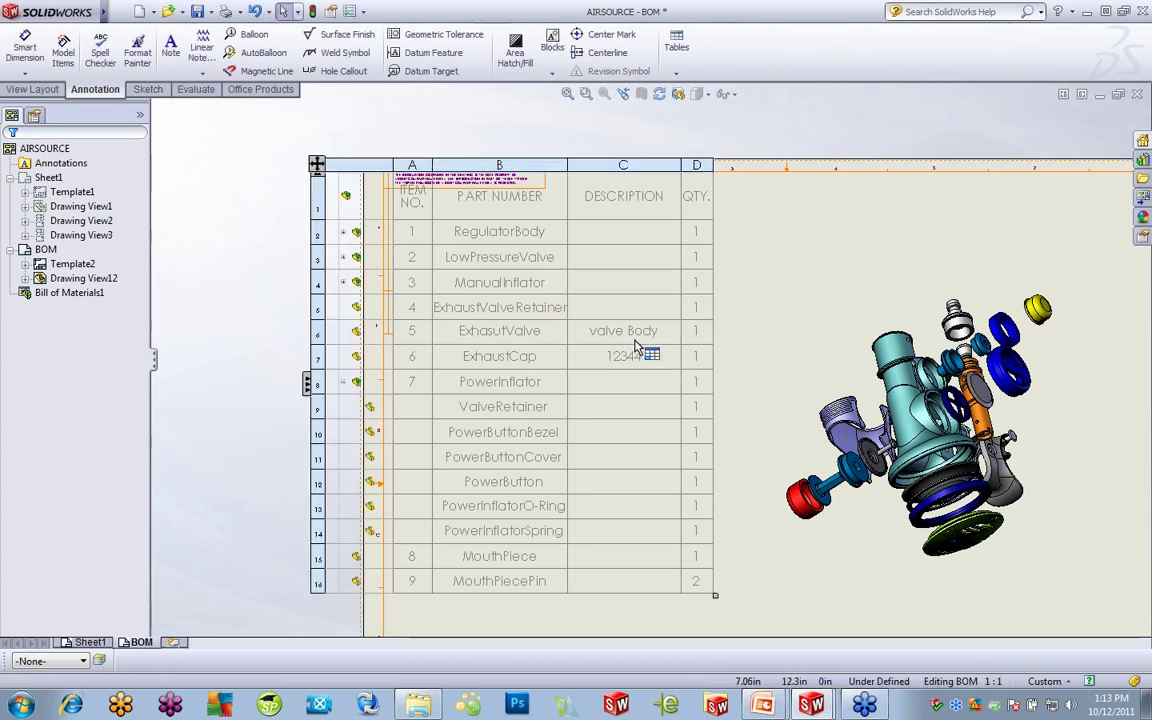
- Open the ExhasutValve part from its bill of materials row, inspect its configuration-specific Description property, and return to the drawing
{"action": "right_click", "coordinate": [519, 342]}
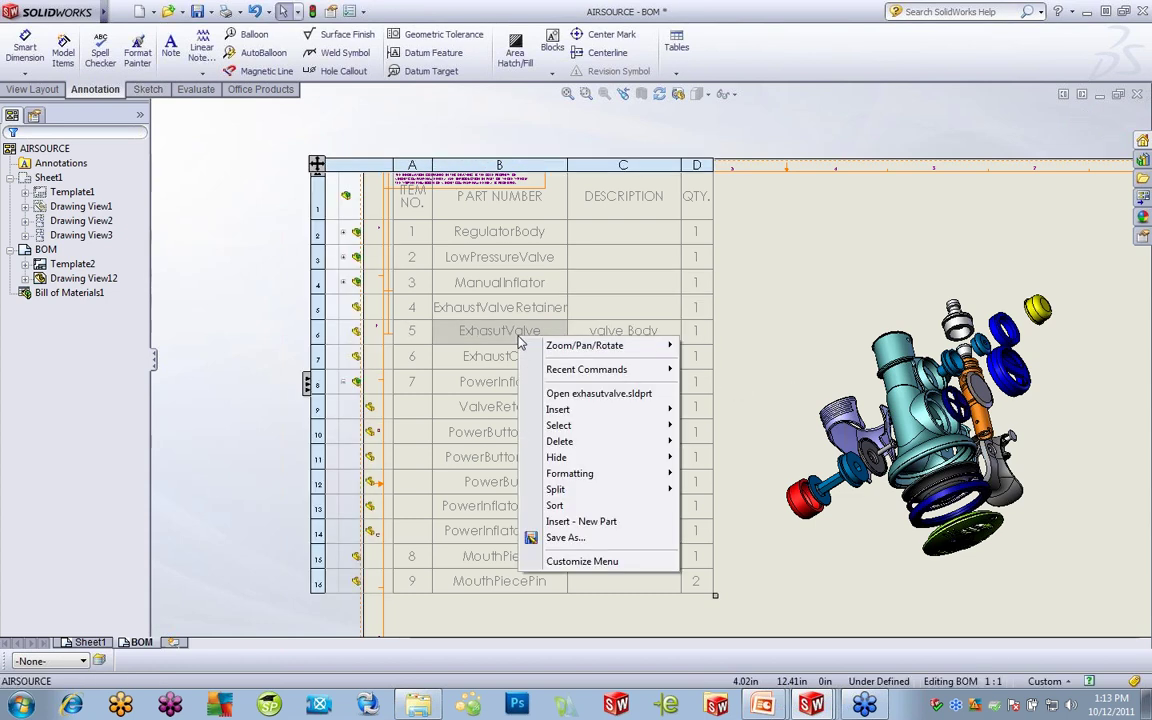
{"action": "left_click", "coordinate": [591, 396]}
{"action": "left_click", "coordinate": [118, 12]}
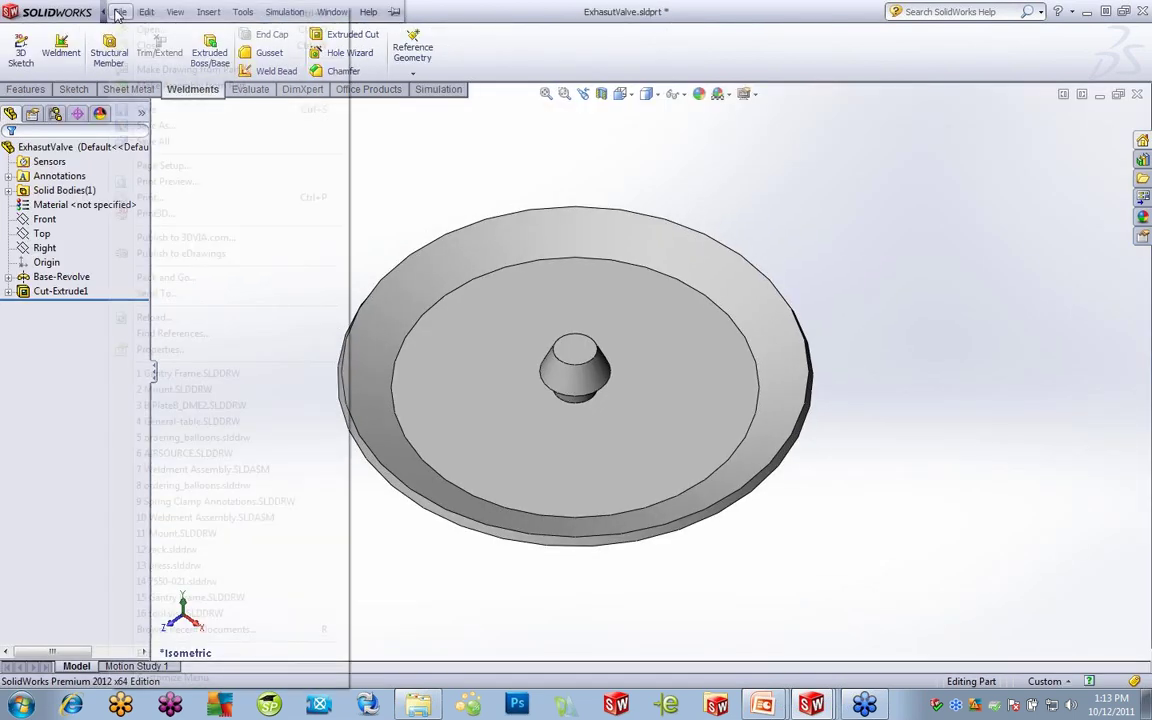
{"action": "left_click", "coordinate": [170, 352]}
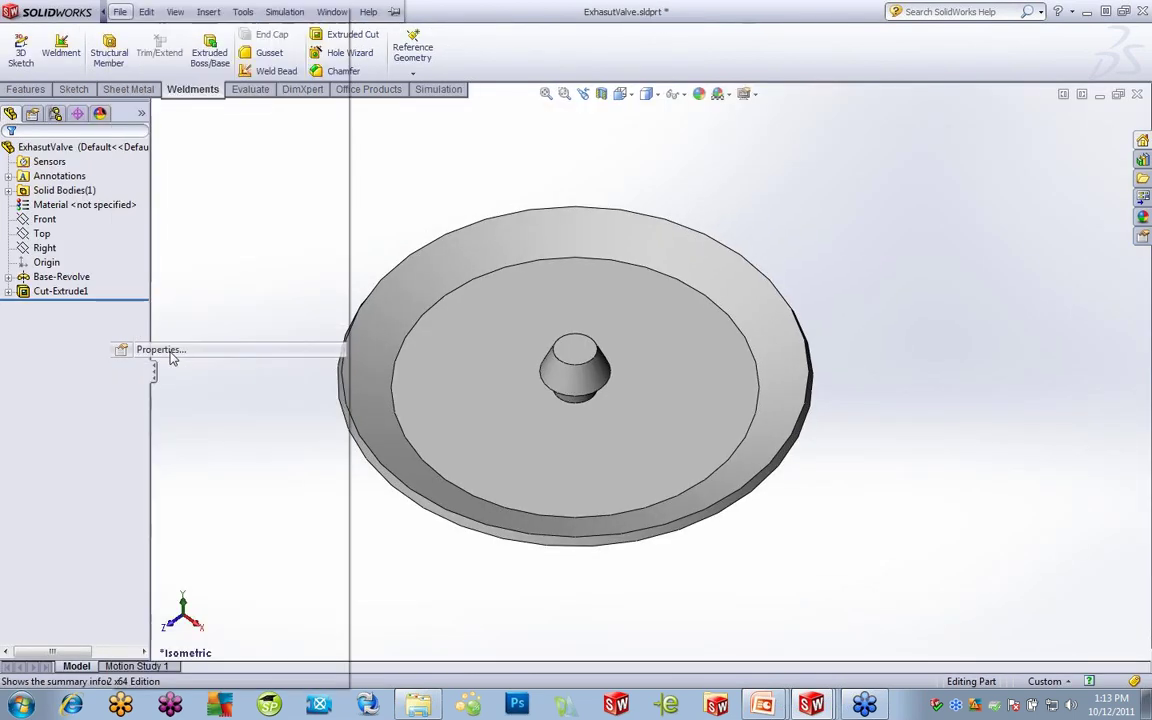
{"action": "left_click", "coordinate": [372, 205]}
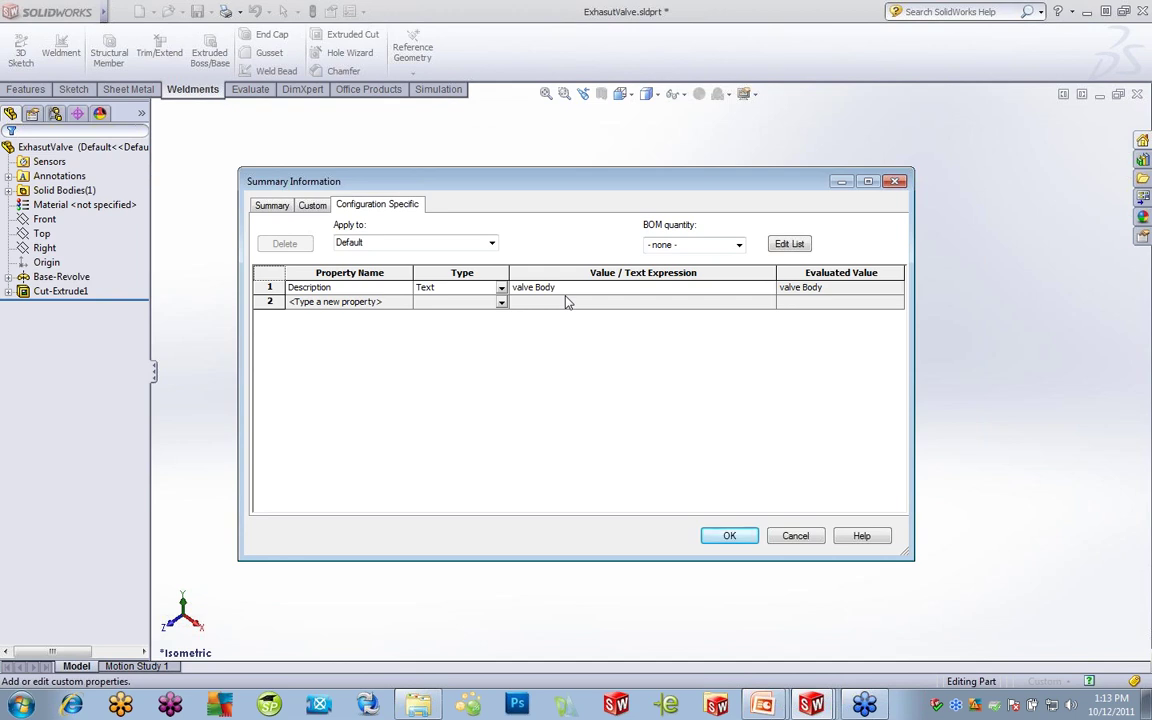
{"action": "left_click", "coordinate": [795, 536]}
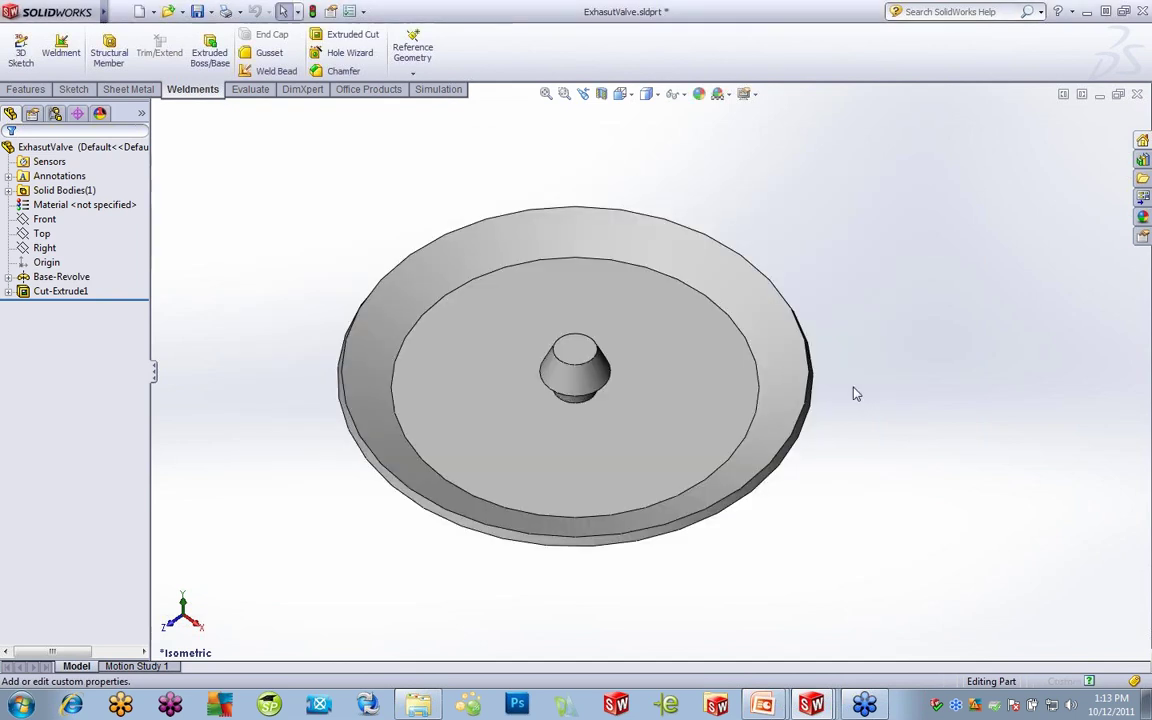
{"action": "left_click", "coordinate": [1099, 95]}
- Open the AIRSOURCE assembly from the exploded drawing view beside the bill of materials
{"action": "left_click", "coordinate": [365, 288]}
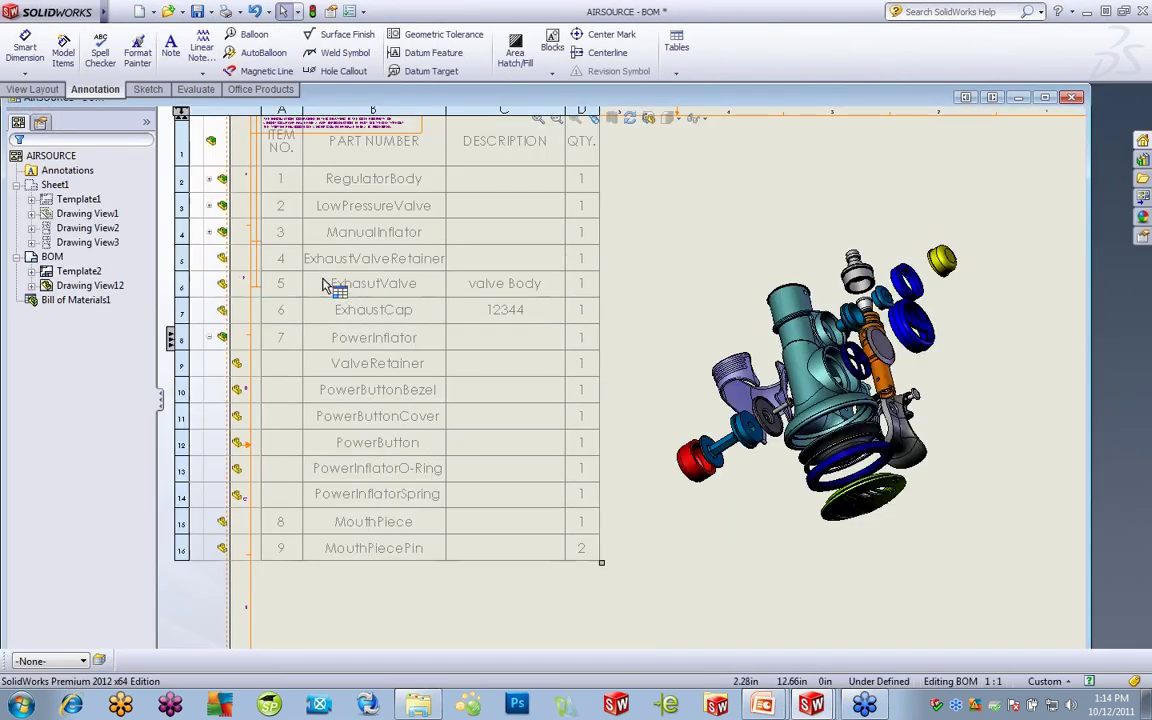
{"action": "left_click", "coordinate": [788, 259]}
{"action": "right_click", "coordinate": [786, 257]}
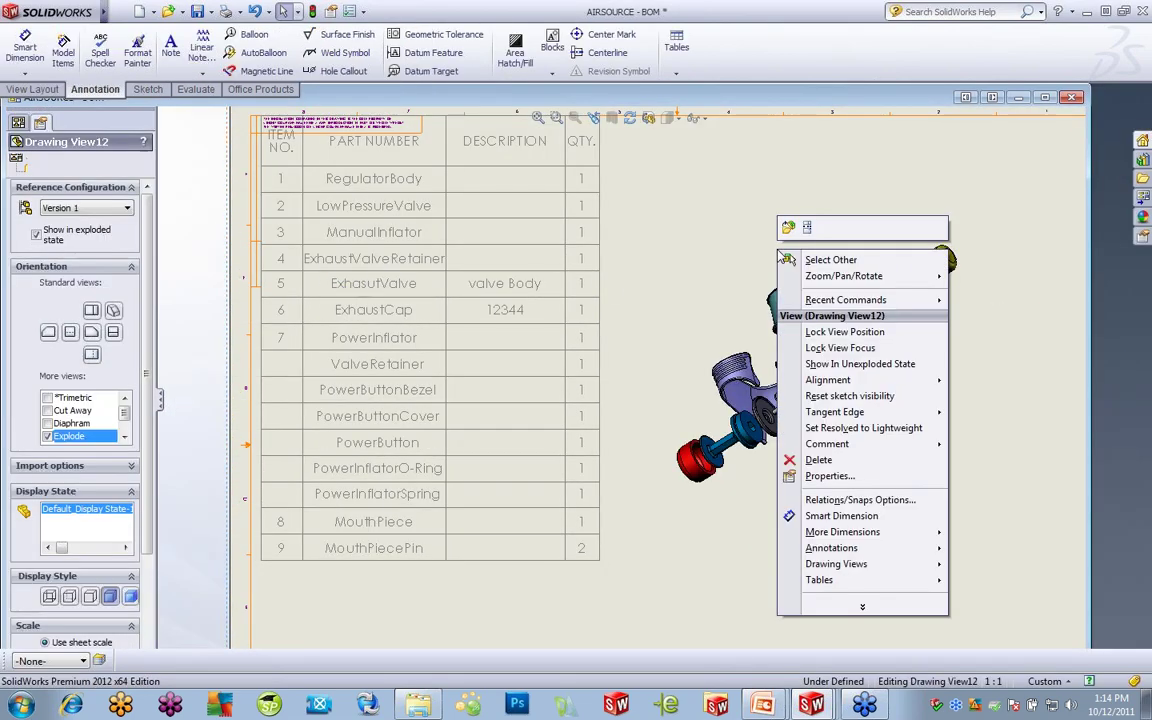
{"action": "left_click", "coordinate": [788, 227]}
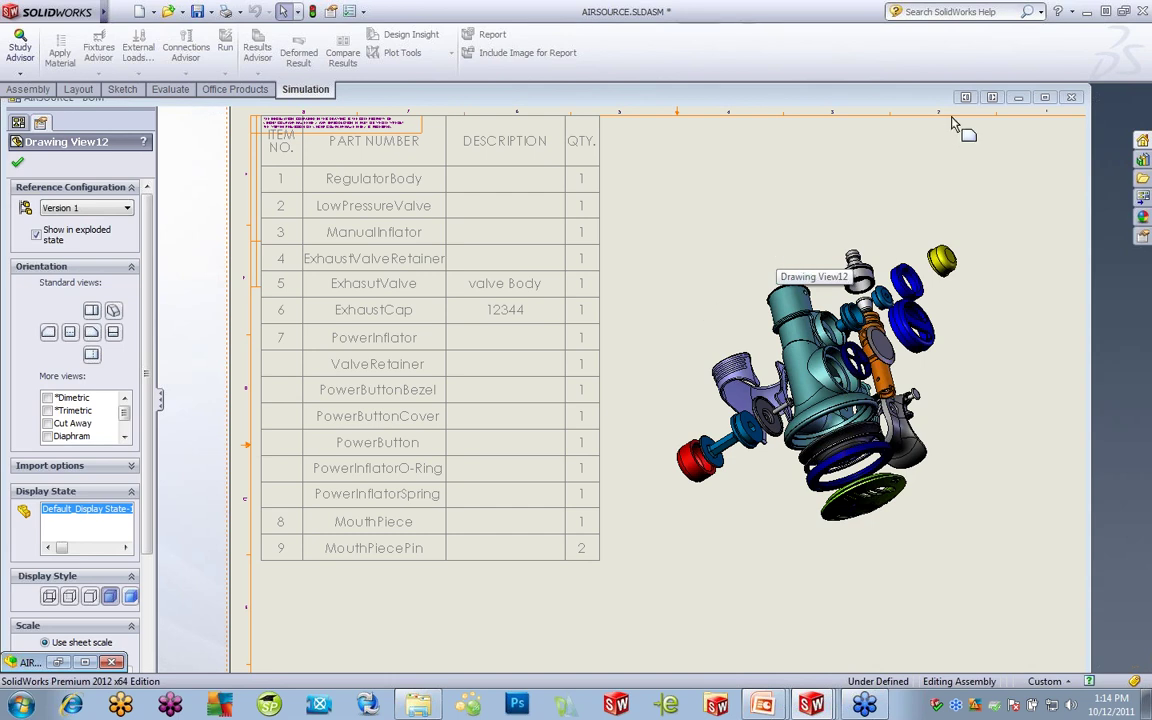
{"action": "left_click", "coordinate": [1018, 97]}
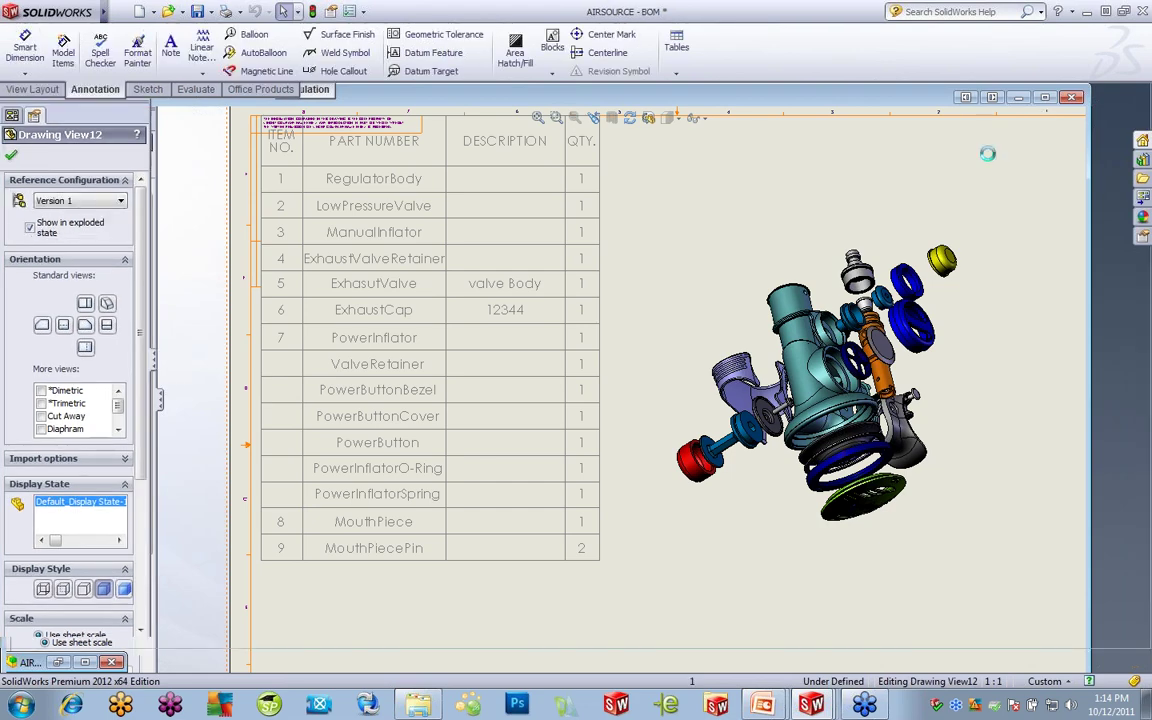
{"action": "right_click", "coordinate": [798, 165]}
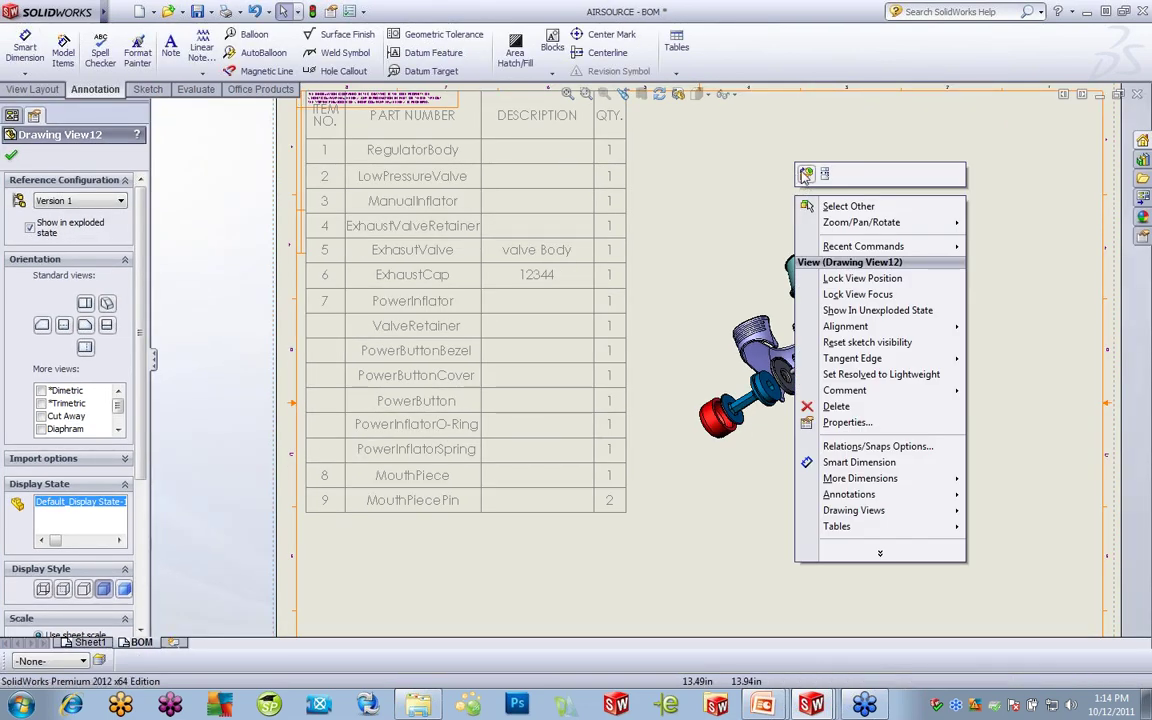
{"action": "left_click", "coordinate": [806, 174]}
{"action": "mouse_move", "coordinate": [745, 288]}
{"action": "middle_mouse_down"}
{"action": "mouse_move", "coordinate": [751, 311]}
{"action": "mouse_move", "coordinate": [738, 293]}
{"action": "middle_mouse_up"}
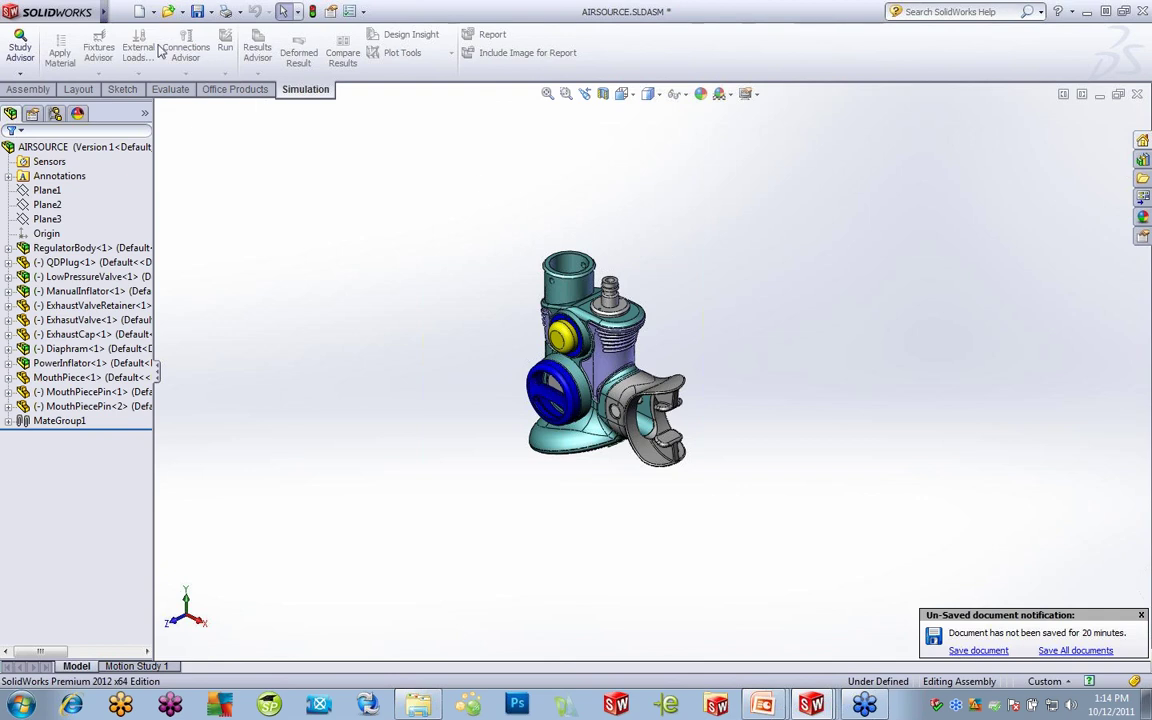
- Insert a top-level-only bill of materials into the assembly using the bom-standard template, placing it beside the model
{"action": "mouse_move", "coordinate": [103, 12]}
{"action": "left_click", "coordinate": [175, 12]}
{"action": "mouse_move", "coordinate": [208, 12]}
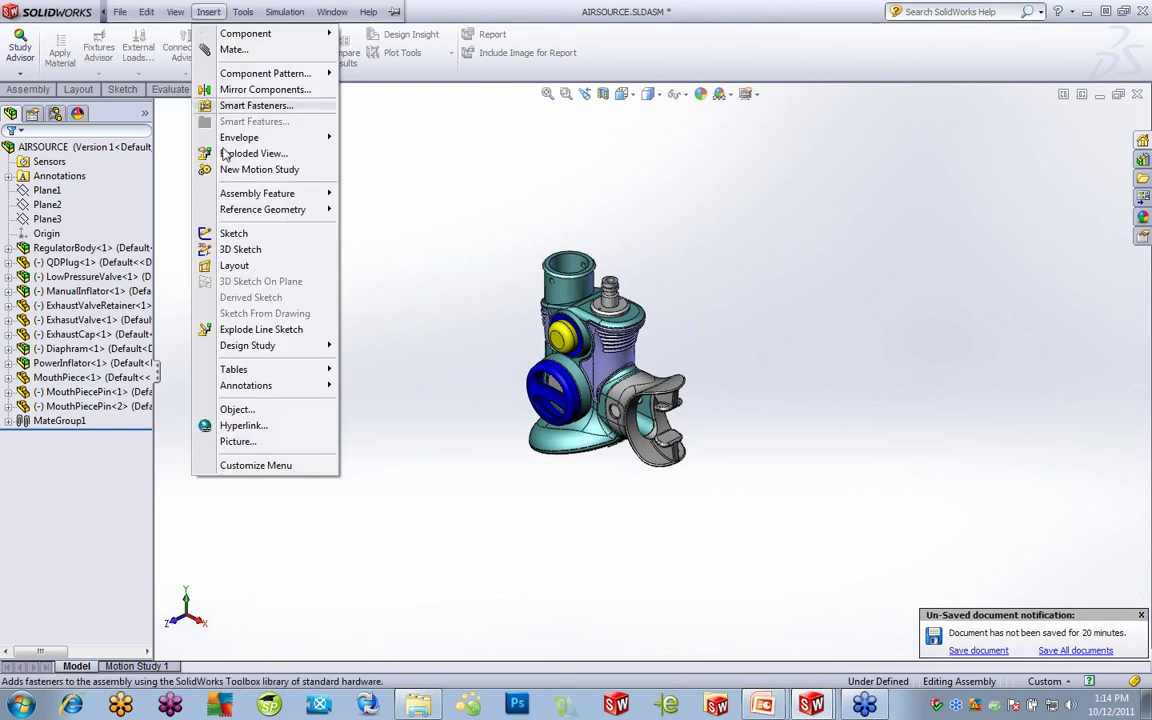
{"action": "mouse_move", "coordinate": [236, 369]}
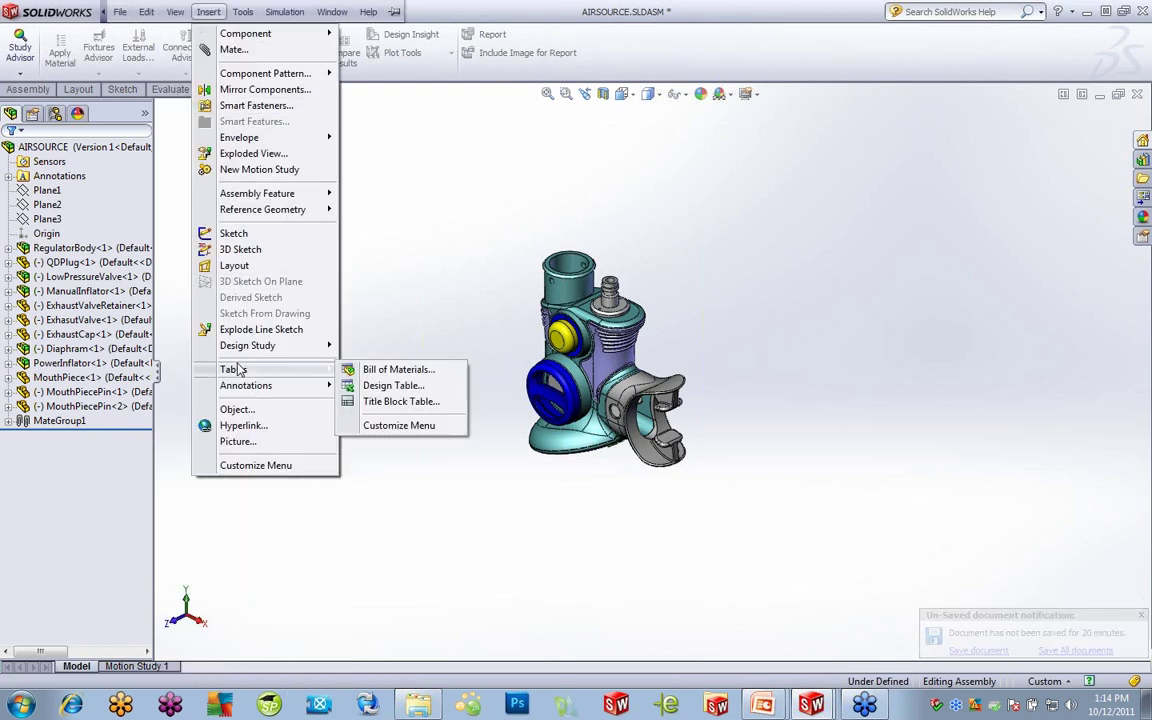
{"action": "left_click", "coordinate": [386, 370]}
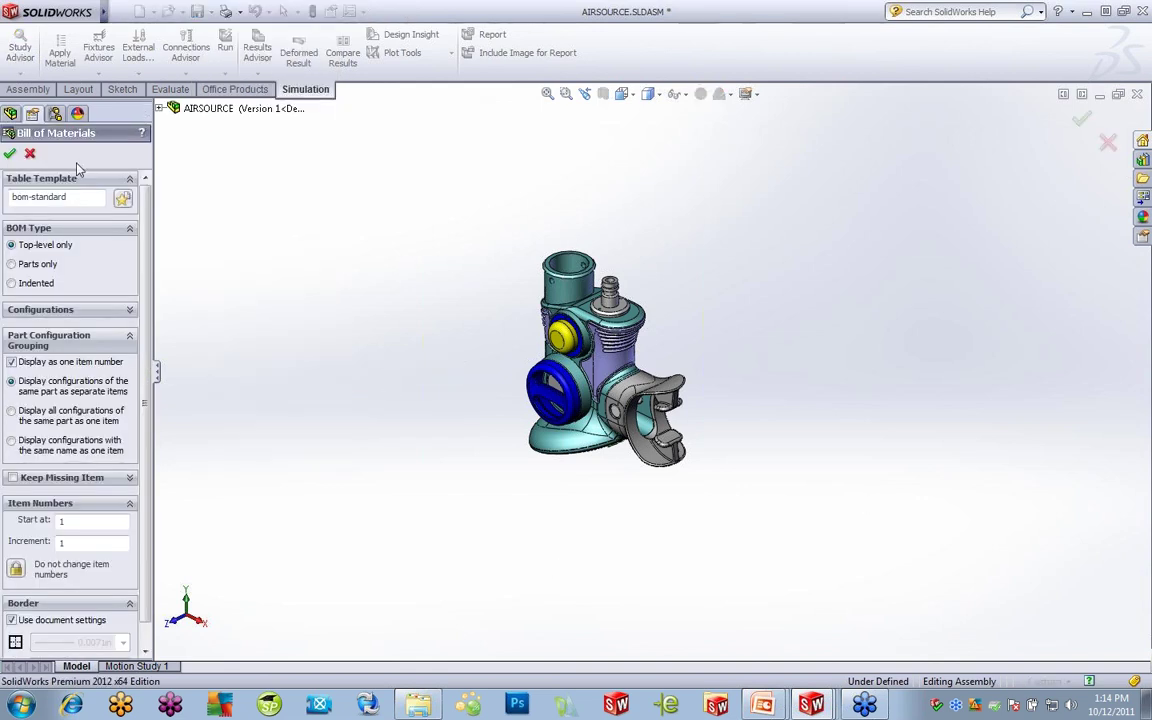
{"action": "key", "text": "shift+Home"}
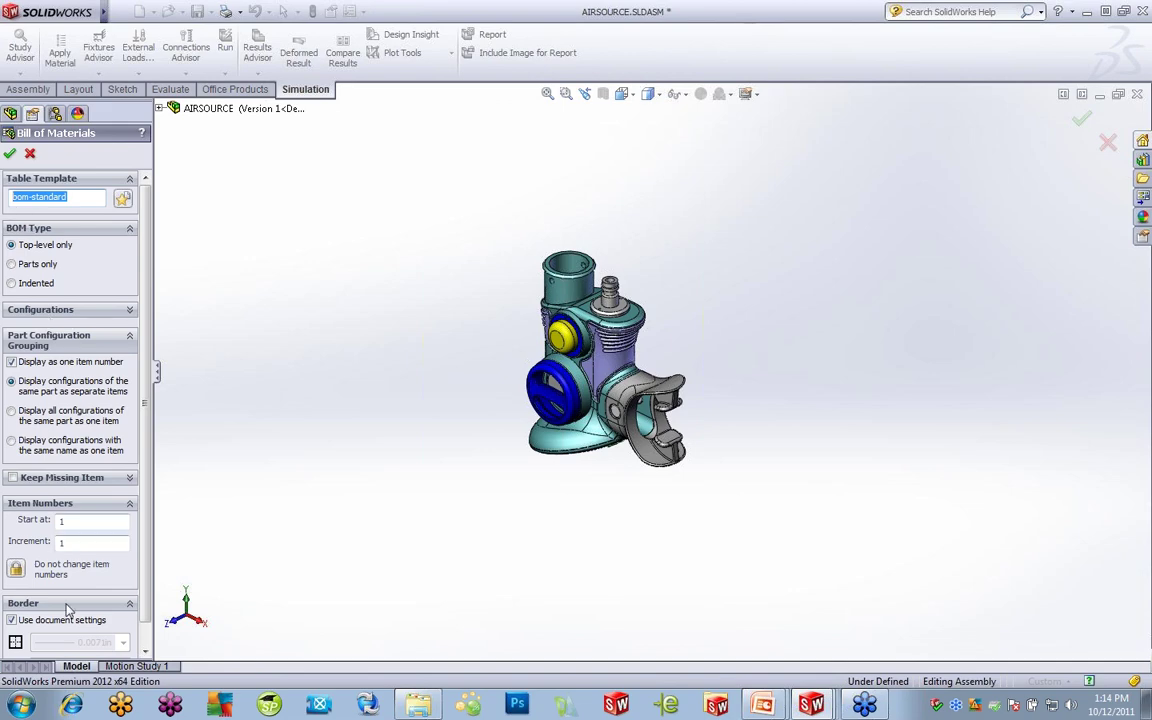
{"action": "left_click", "coordinate": [9, 154]}
{"action": "left_click", "coordinate": [736, 157]}
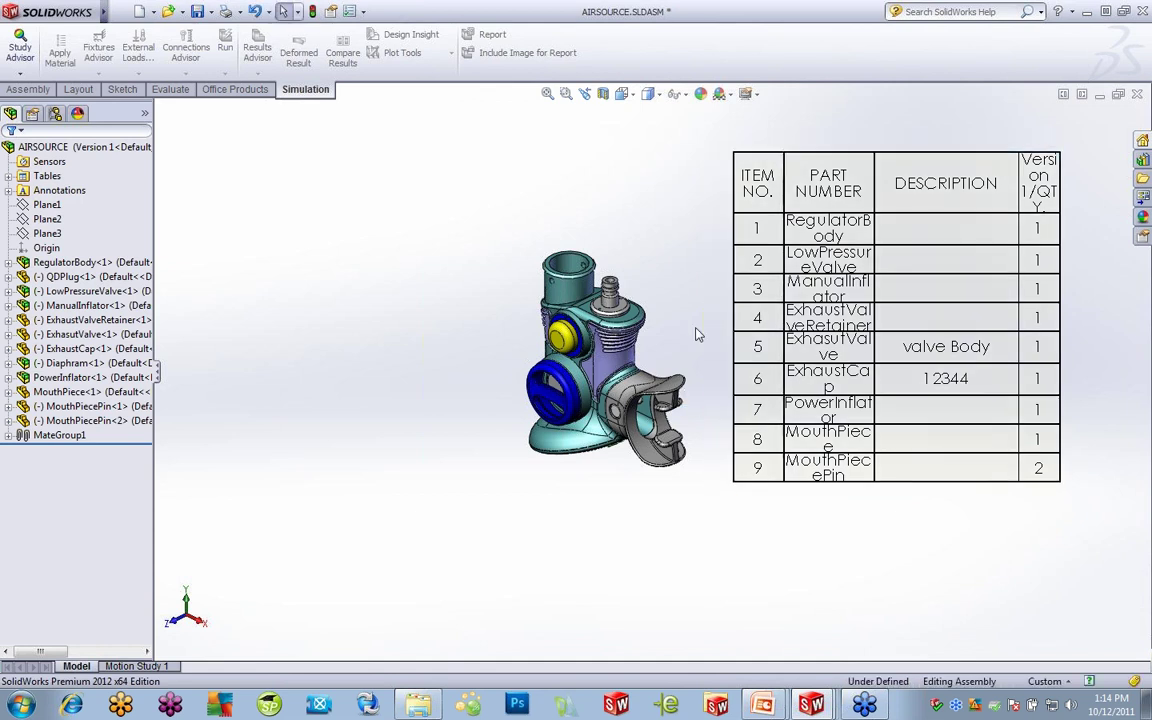
- Set the assembly bill of materials' scaling to 0.5 and its font size to 10
{"action": "left_click", "coordinate": [738, 156]}
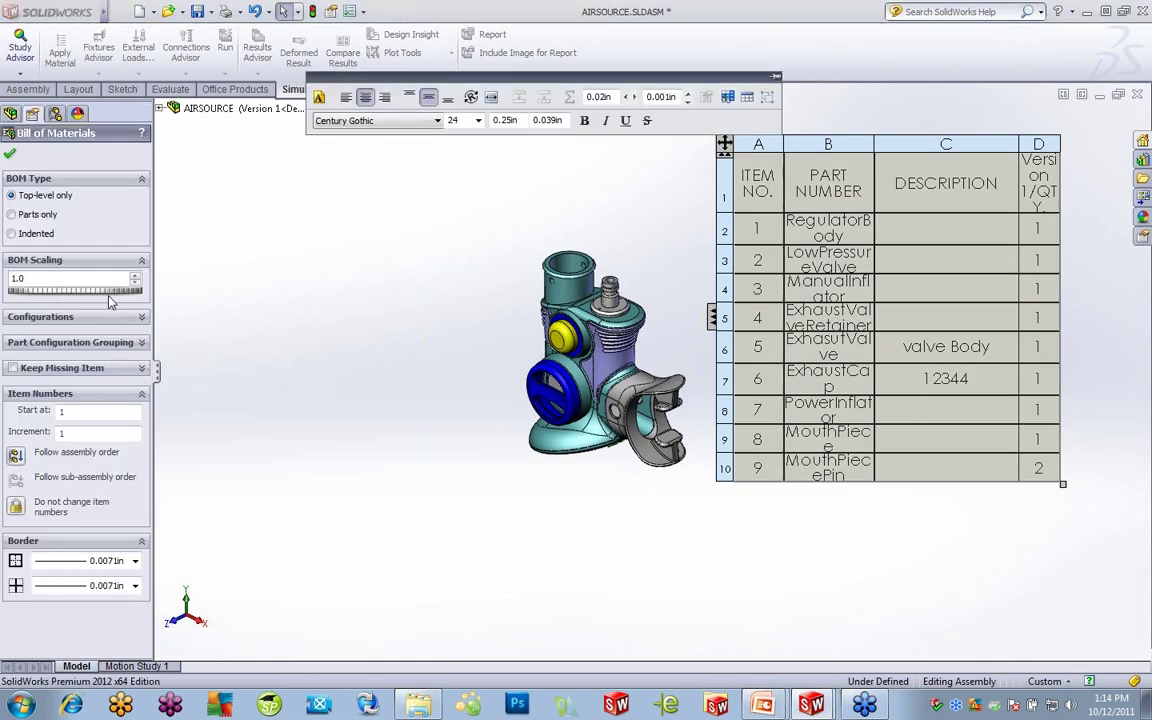
{"action": "left_click_drag", "start_coordinate": [115, 296], "coordinate": [118, 296]}
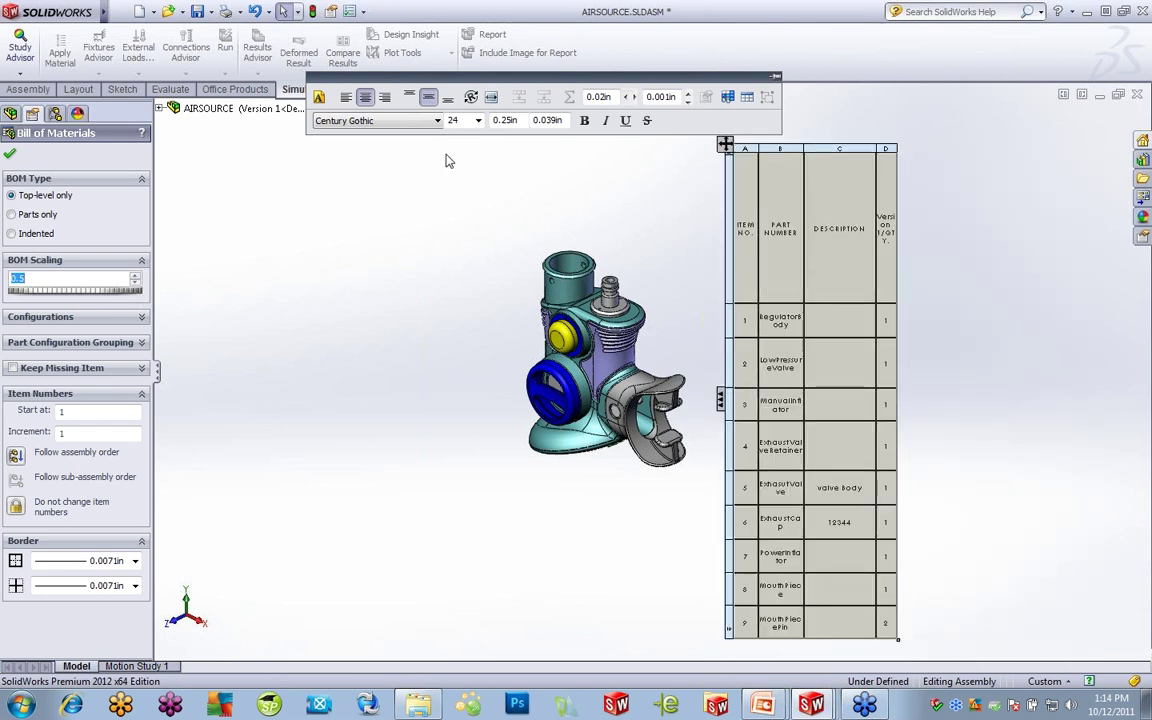
{"action": "left_click", "coordinate": [477, 121]}
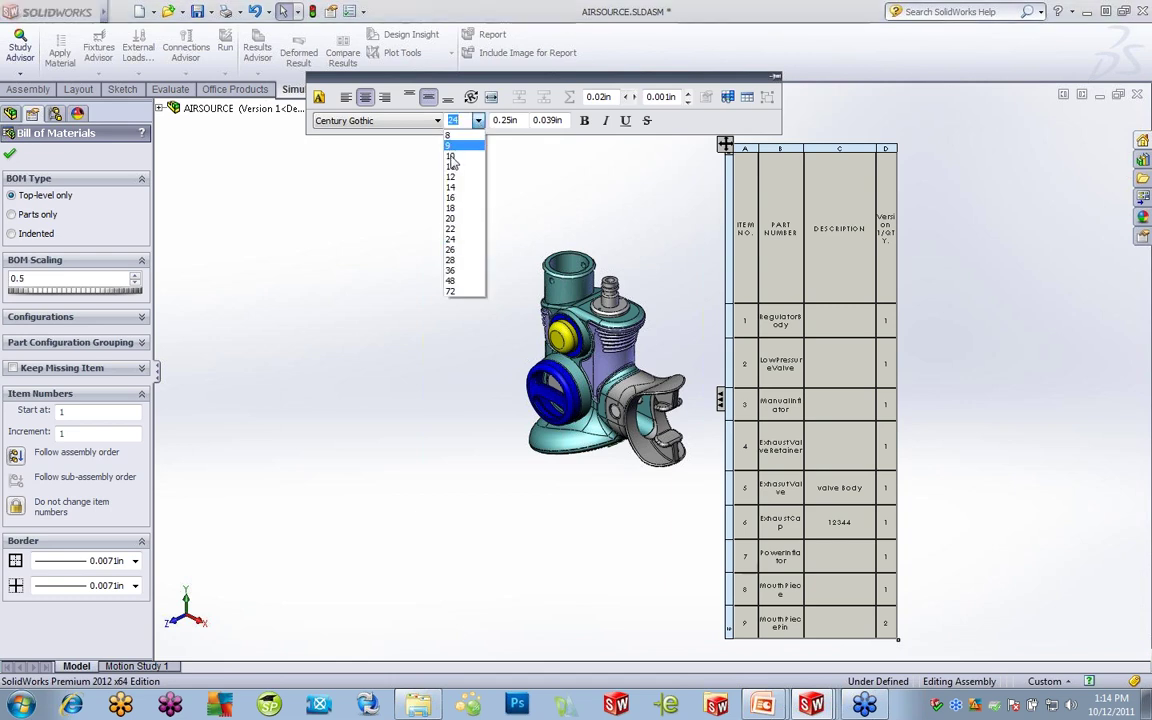
{"action": "left_click", "coordinate": [418, 139]}
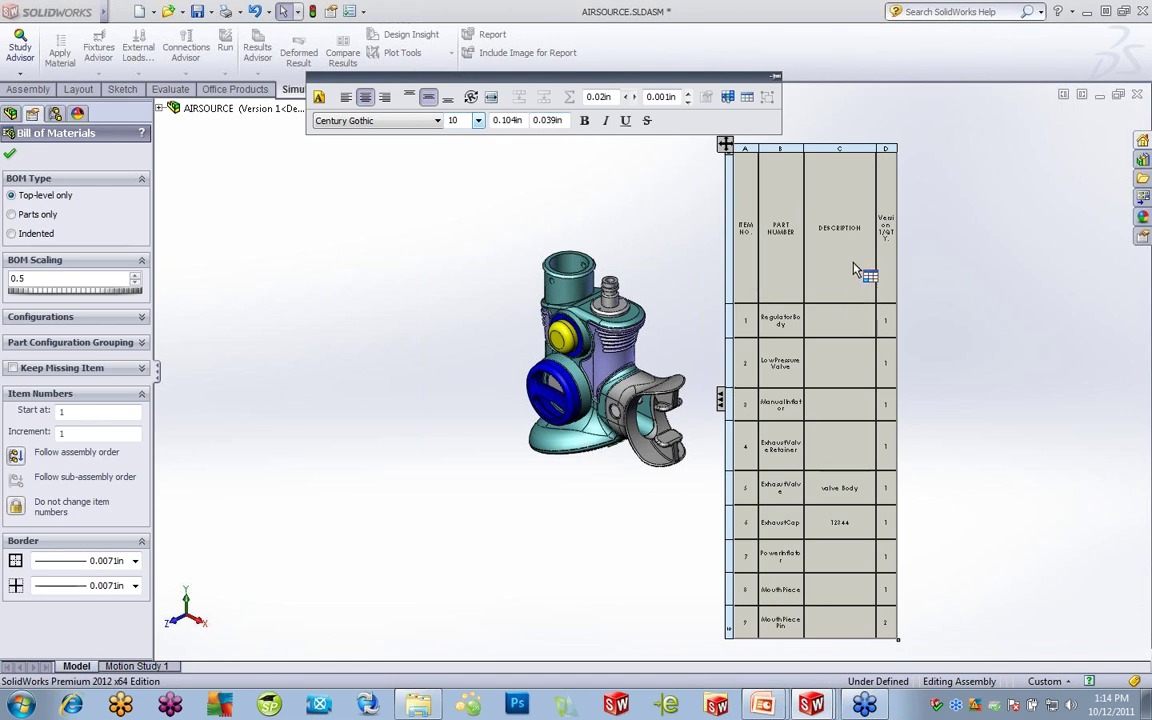
{"action": "left_click", "coordinate": [10, 153]}
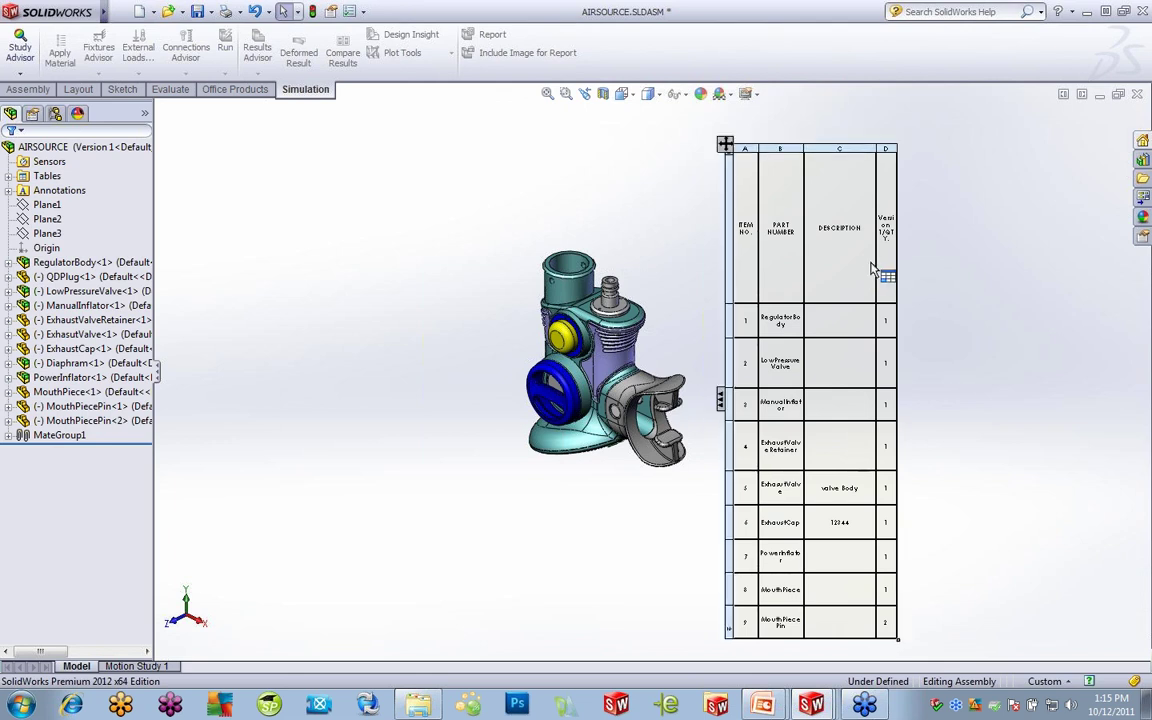
- Show the assembly's bill of materials in a new window and bring all of its item rows into view
{"action": "right_click", "coordinate": [859, 183]}
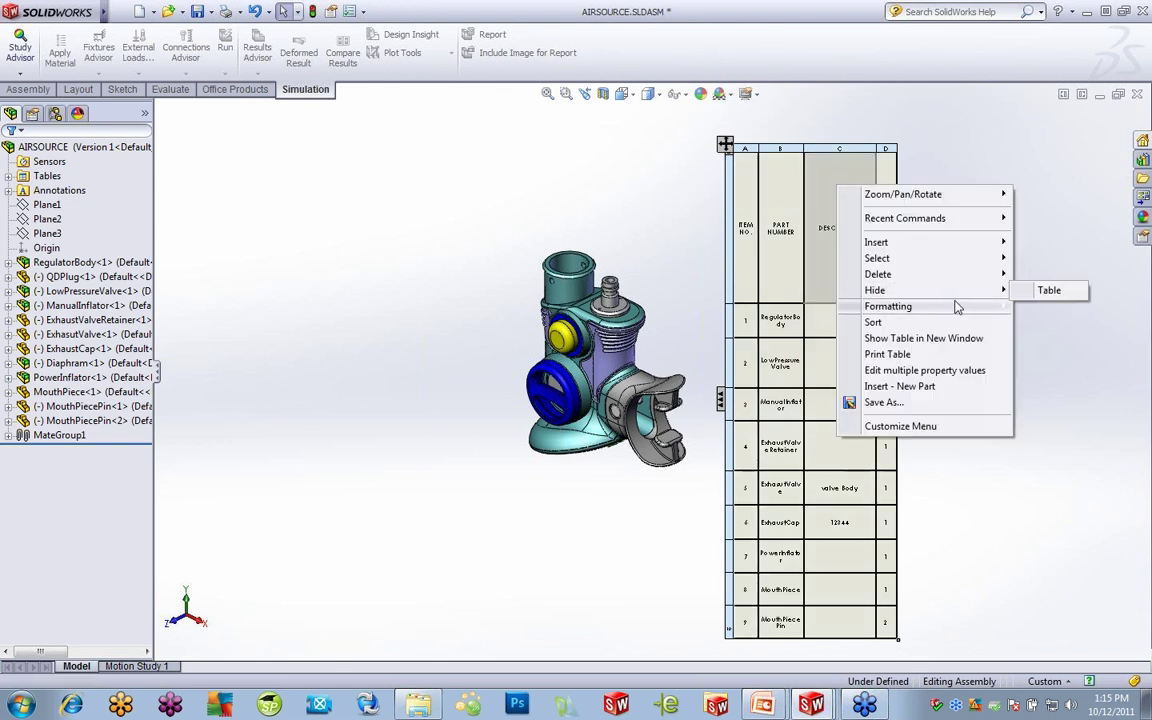
{"action": "left_click", "coordinate": [945, 340]}
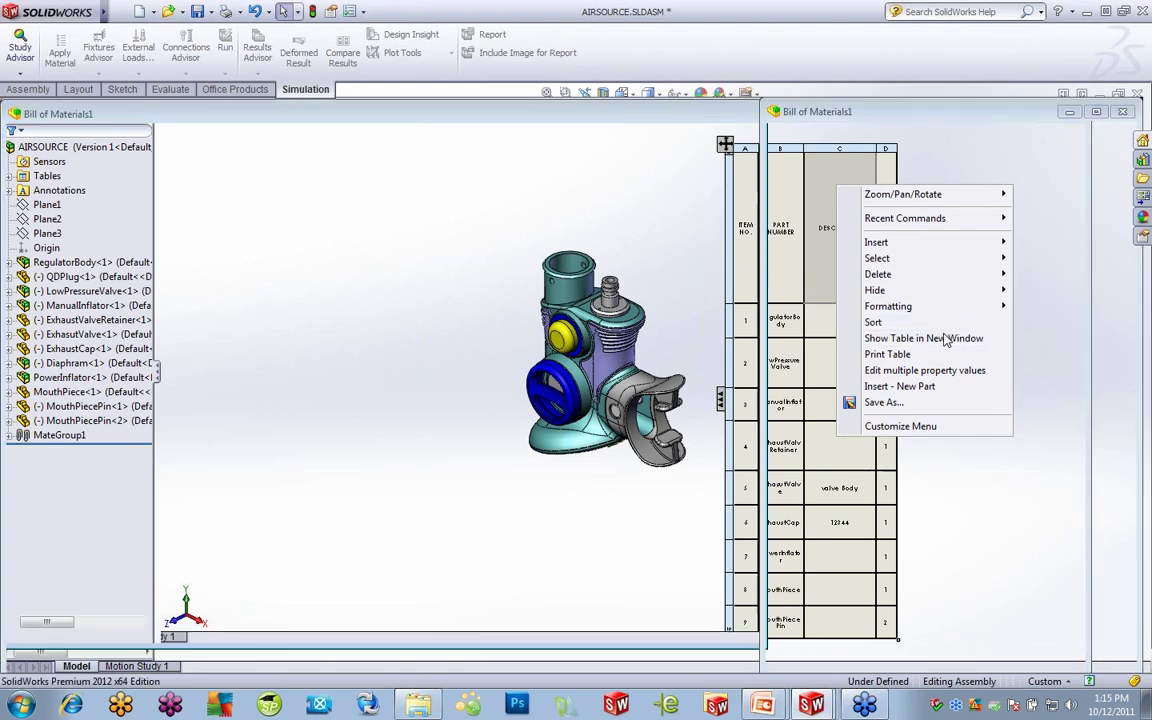
{"action": "scroll", "coordinate": [939, 360], "scroll_direction": "down", "scroll_amount": 3}
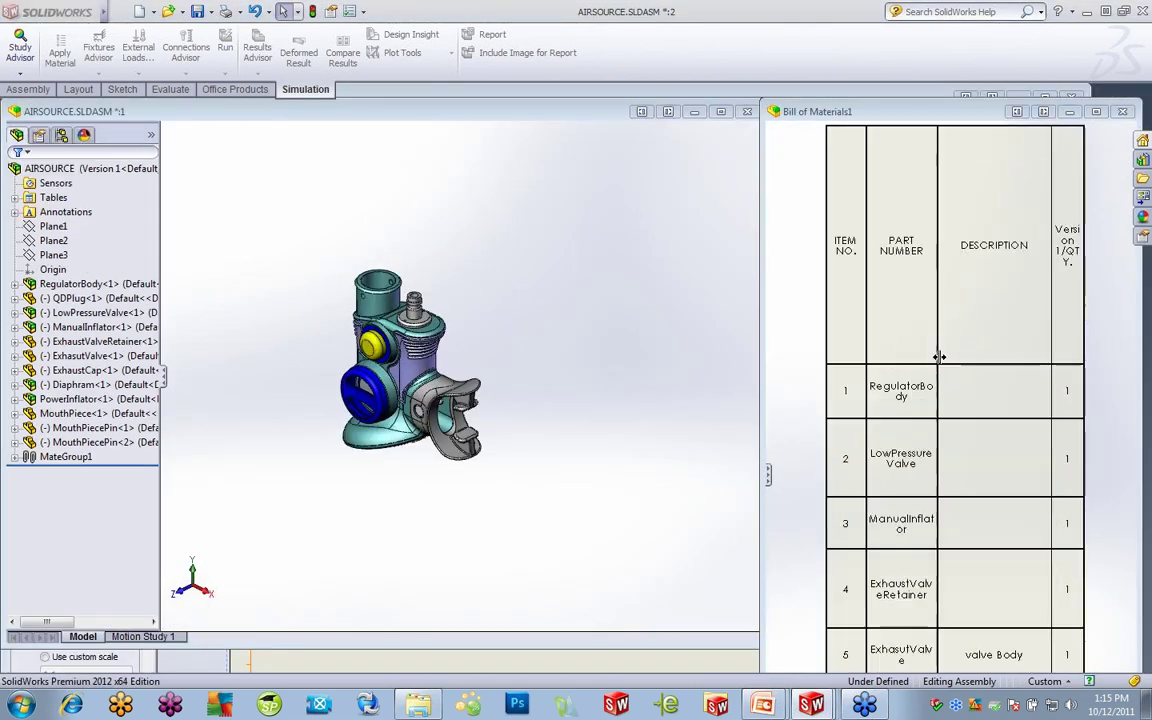
{"action": "middle_click_drag", "start_coordinate": [941, 543], "coordinate": [938, 408]}
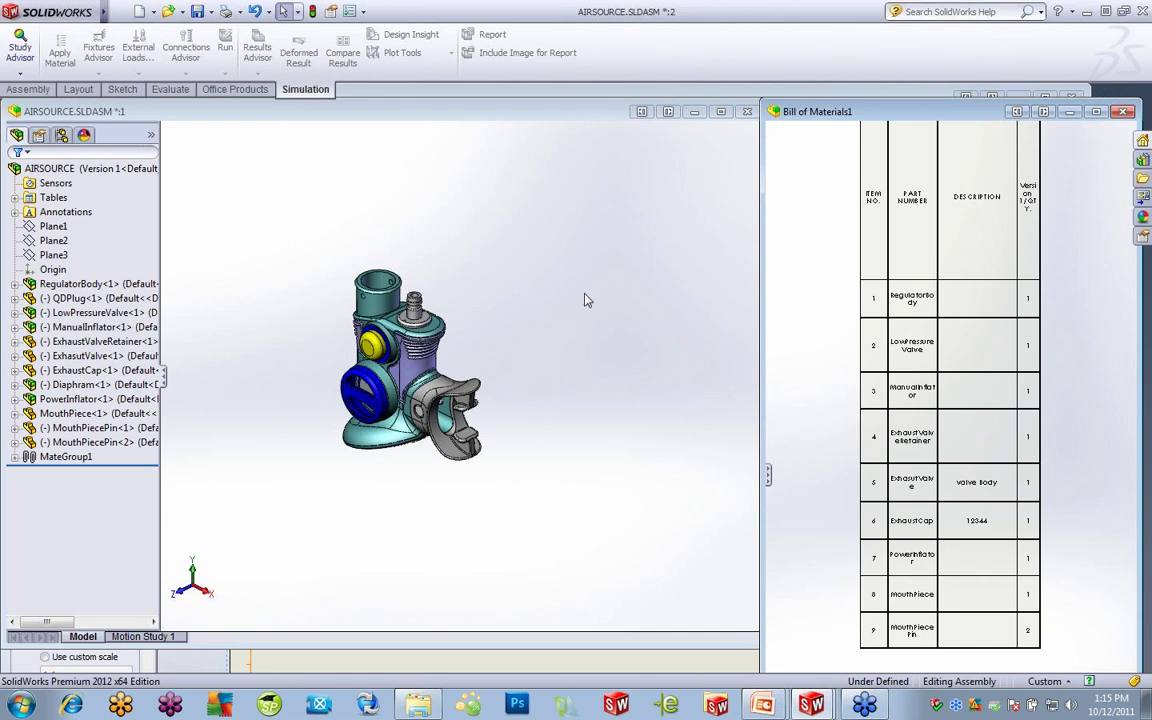
- Open the File Locations system options and look through the folder types available for table templates
{"action": "left_click", "coordinate": [359, 11]}
{"action": "left_click", "coordinate": [386, 28]}
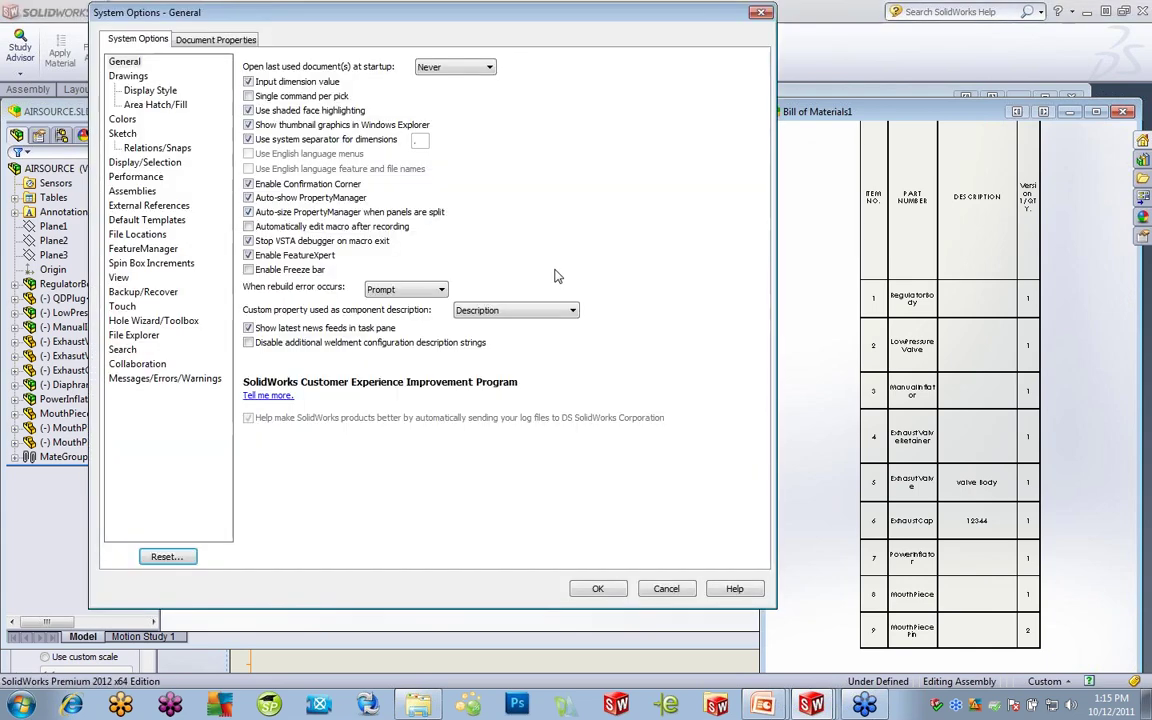
{"action": "left_click", "coordinate": [137, 234]}
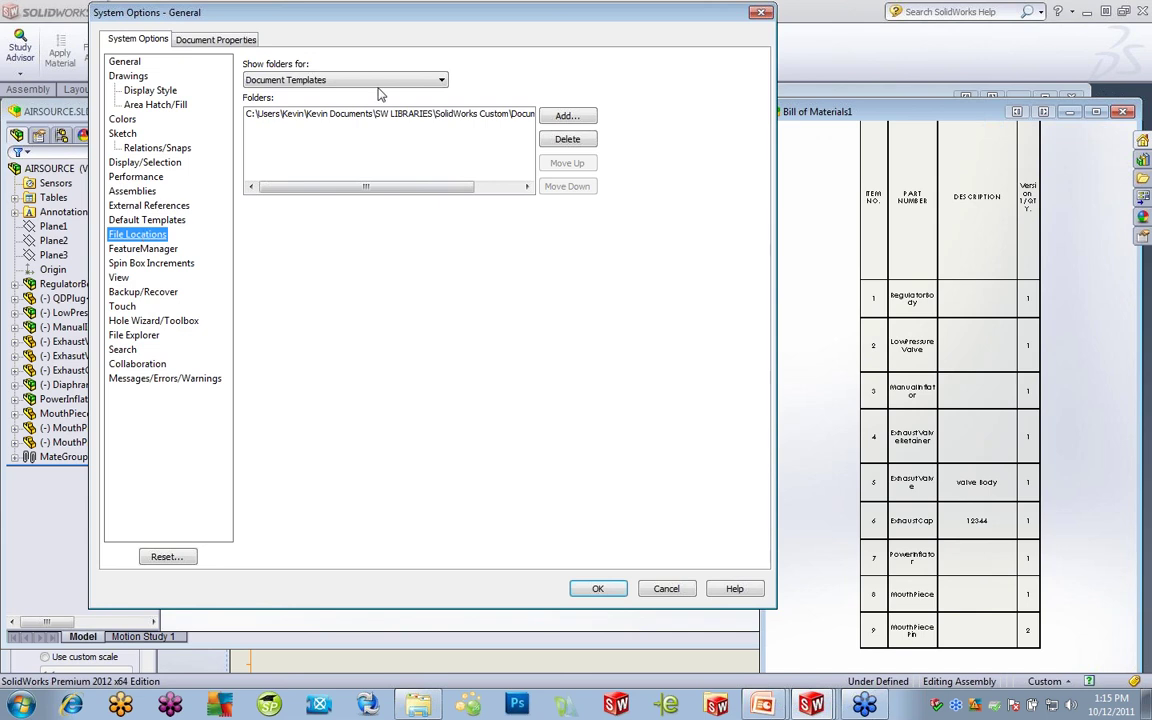
{"action": "left_click", "coordinate": [399, 81]}
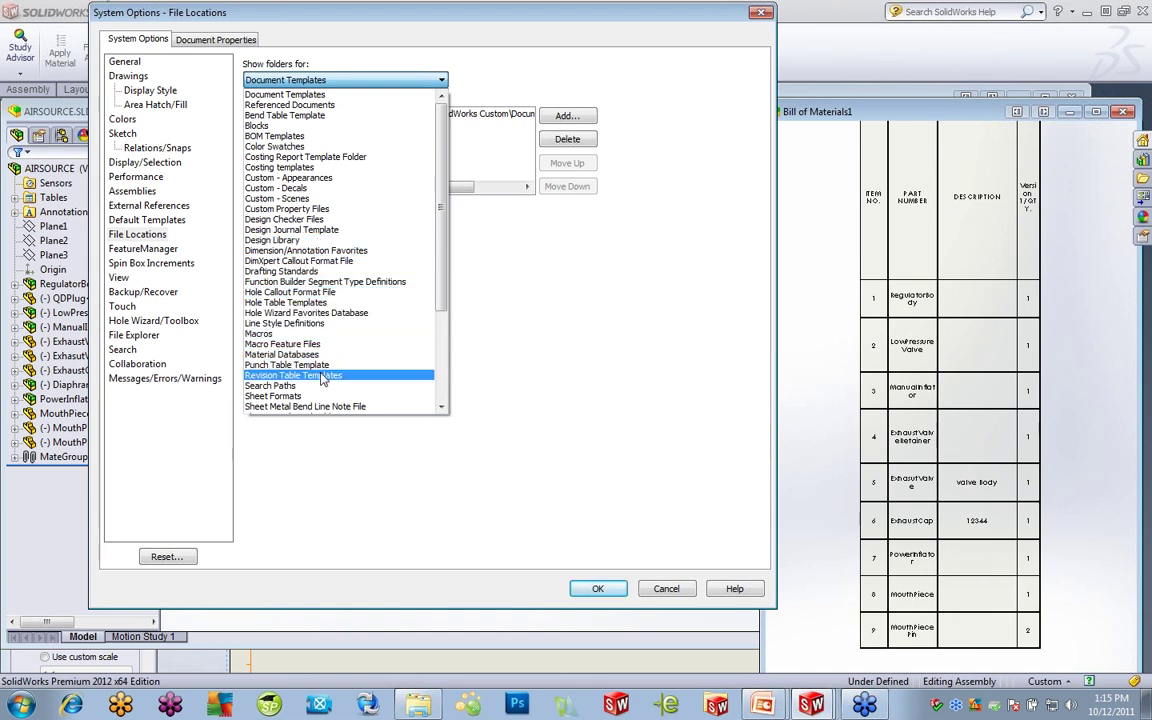
{"action": "left_click", "coordinate": [441, 408]}
{"action": "left_click", "coordinate": [441, 408]}
{"action": "left_click", "coordinate": [441, 408]}
{"action": "left_click", "coordinate": [441, 408]}
{"action": "left_click", "coordinate": [441, 408]}
{"action": "left_click", "coordinate": [441, 408]}
{"action": "left_click", "coordinate": [442, 408]}
{"action": "left_click", "coordinate": [442, 408]}
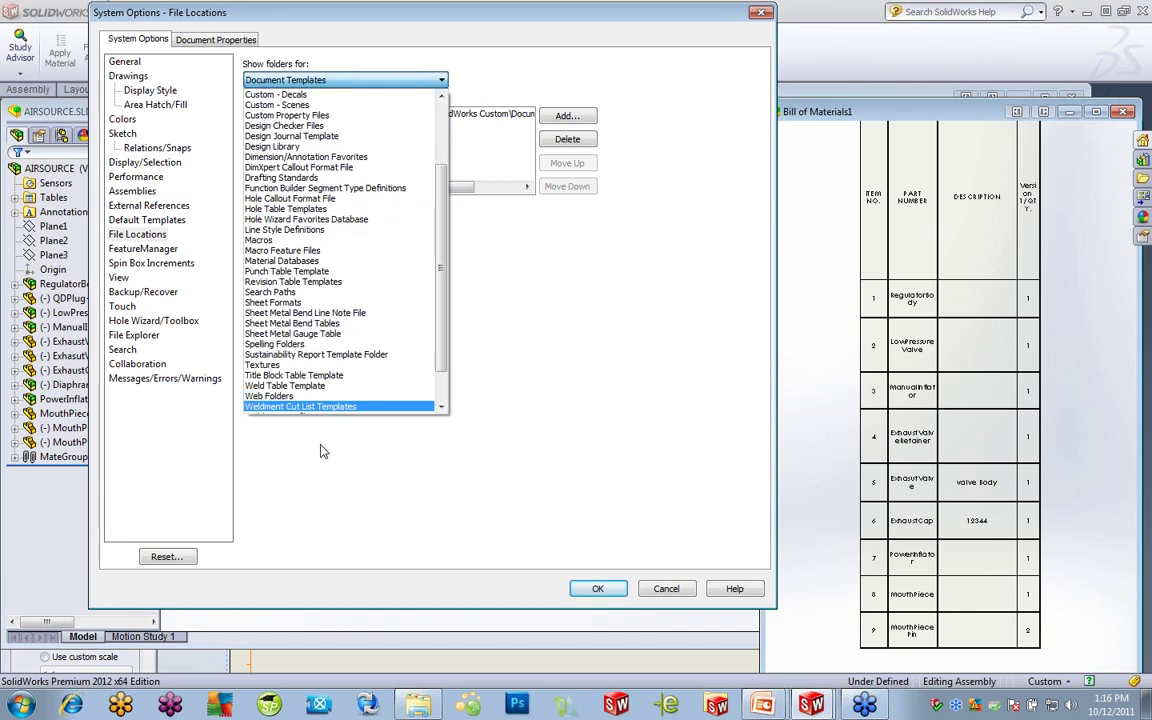
{"action": "left_click", "coordinate": [456, 394]}
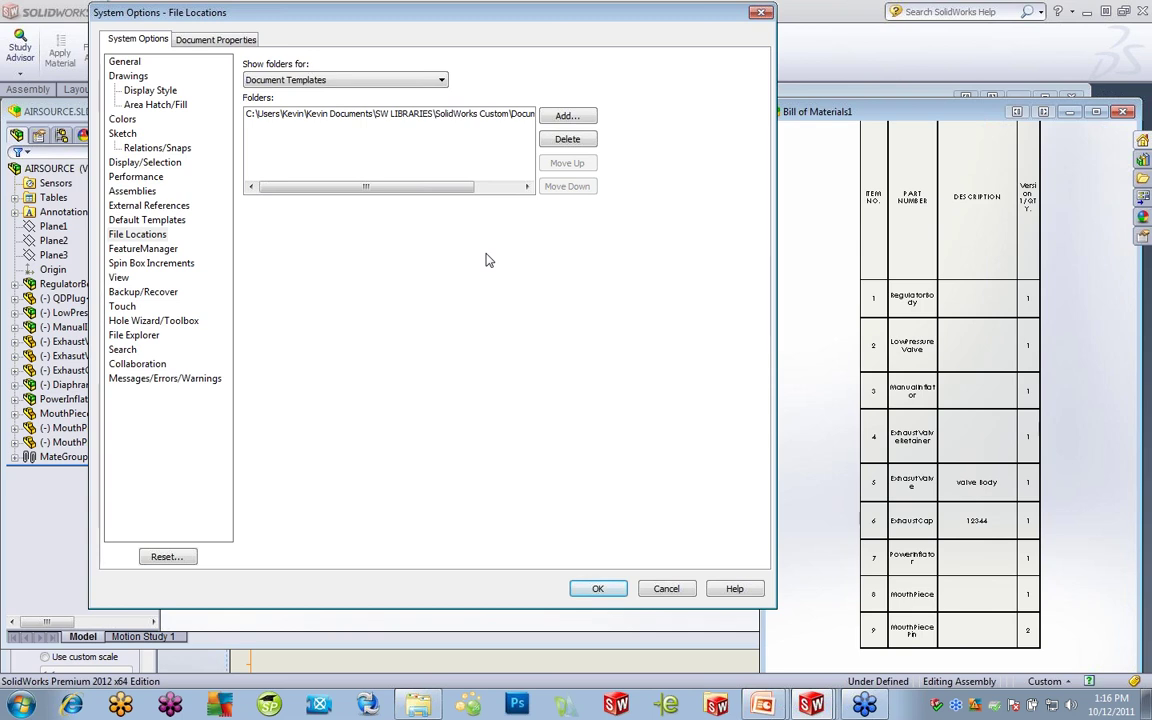
- Switch to Windows Explorer and browse to C:\Program Files\SolidWorks Corp\SolidWorks\lang\english
{"action": "left_click", "coordinate": [20, 705]}
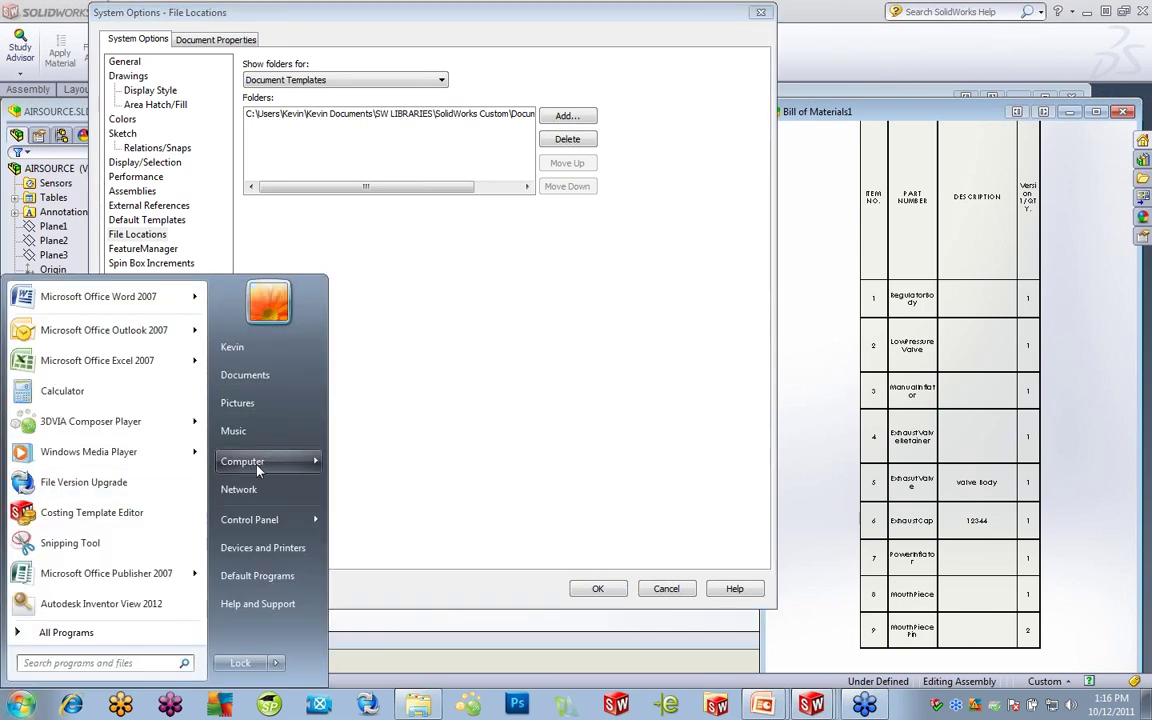
{"action": "mouse_move", "coordinate": [275, 463]}
{"action": "left_click", "coordinate": [356, 456]}
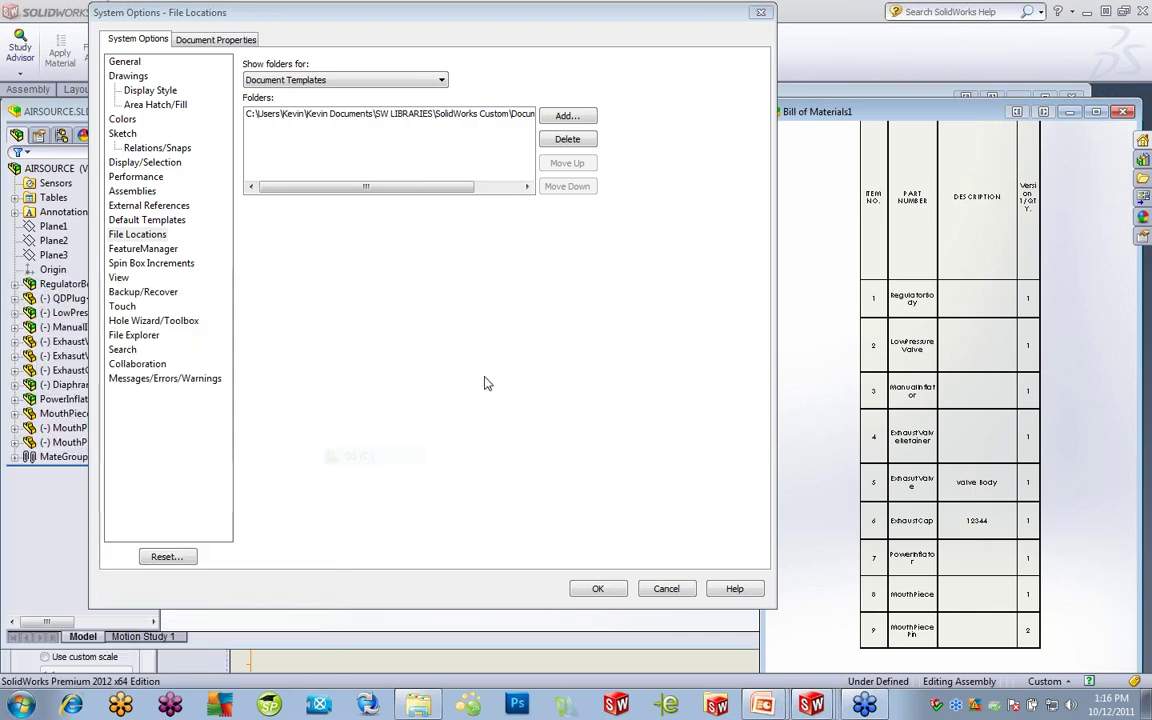
{"action": "double_click", "coordinate": [390, 320]}
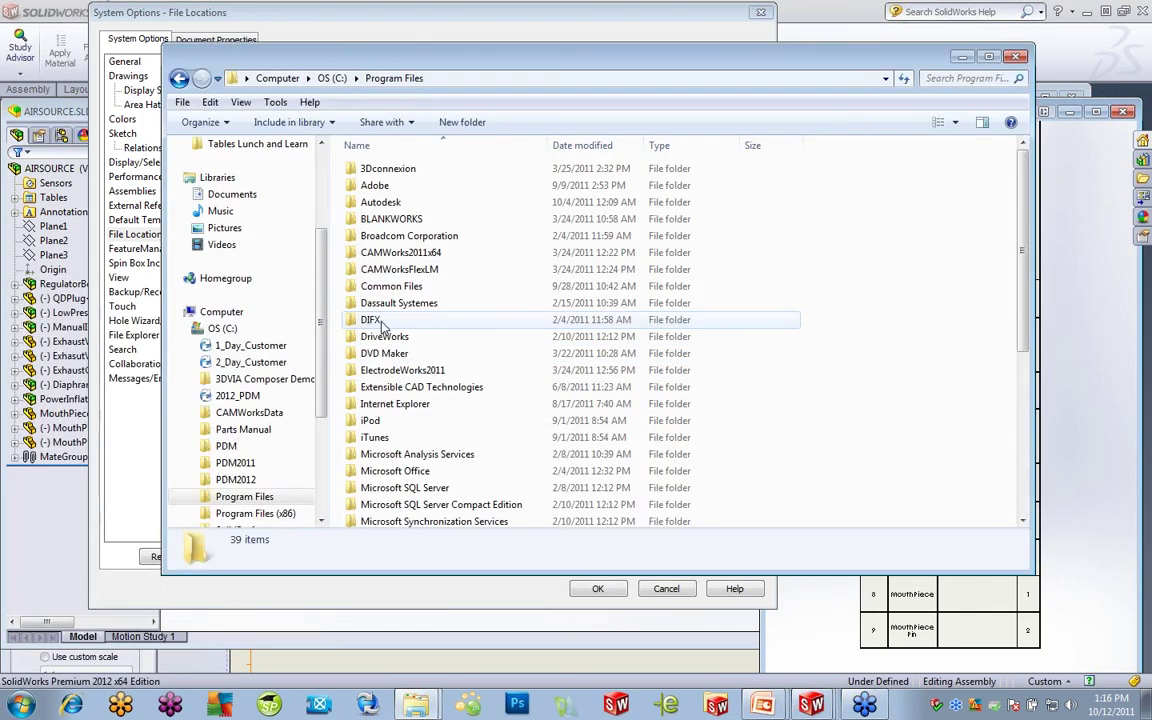
{"action": "scroll", "coordinate": [450, 375], "scroll_direction": "down", "scroll_amount": 5}
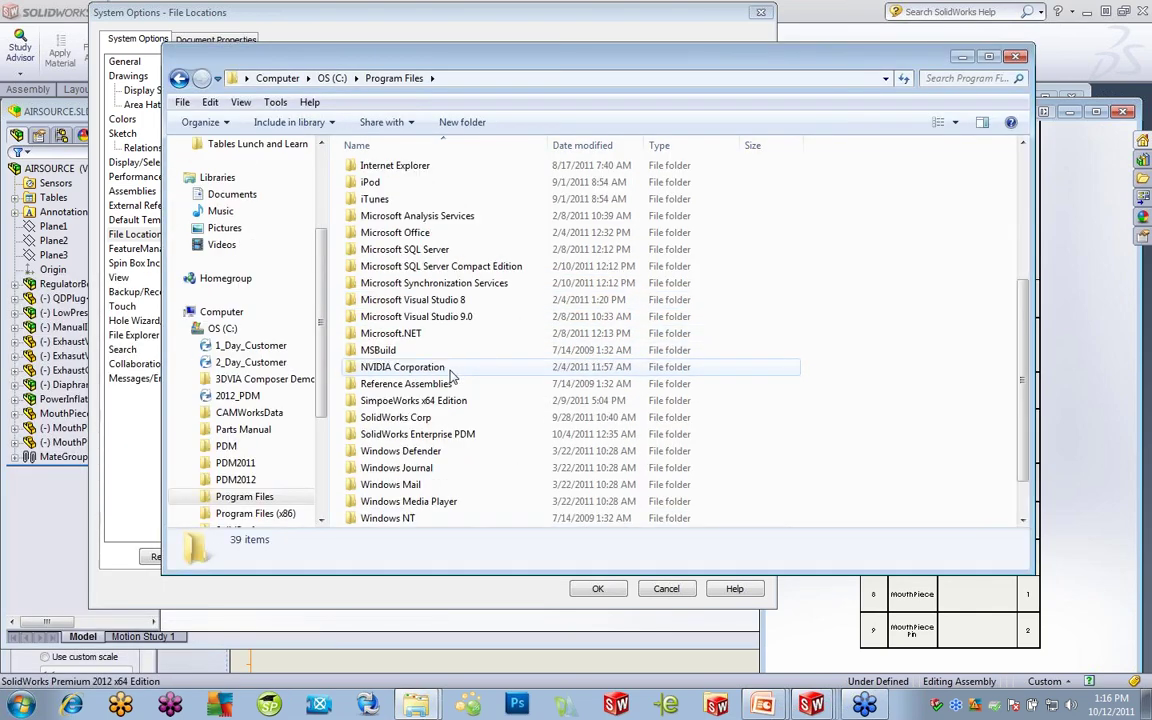
{"action": "double_click", "coordinate": [400, 417]}
{"action": "double_click", "coordinate": [415, 170]}
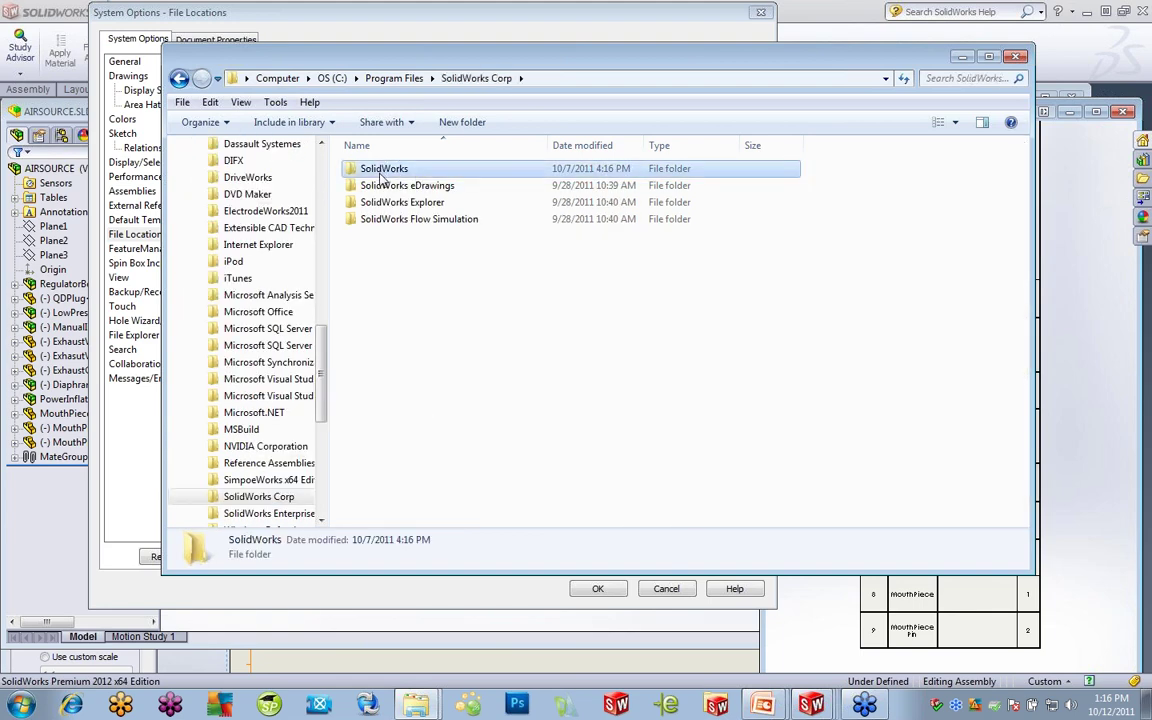
{"action": "double_click", "coordinate": [370, 337]}
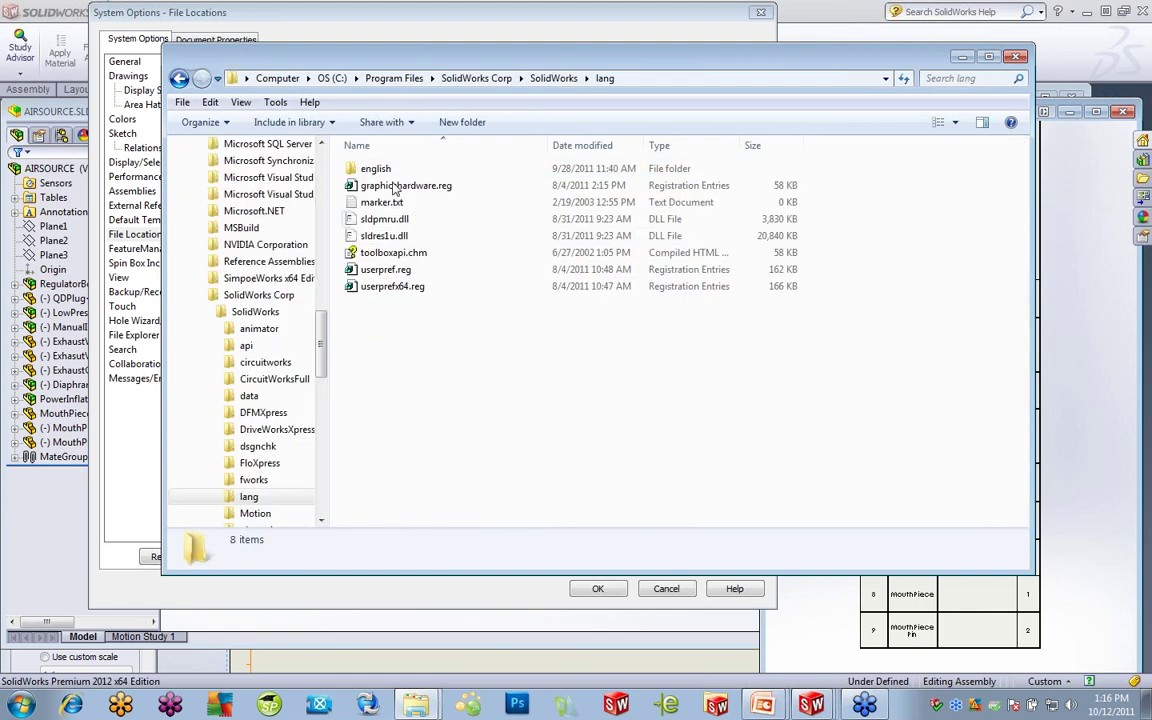
- Look through the english folder for the default BOM and table template files, and close the folder window
{"action": "scroll", "coordinate": [489, 228], "scroll_direction": "down", "scroll_amount": 4}
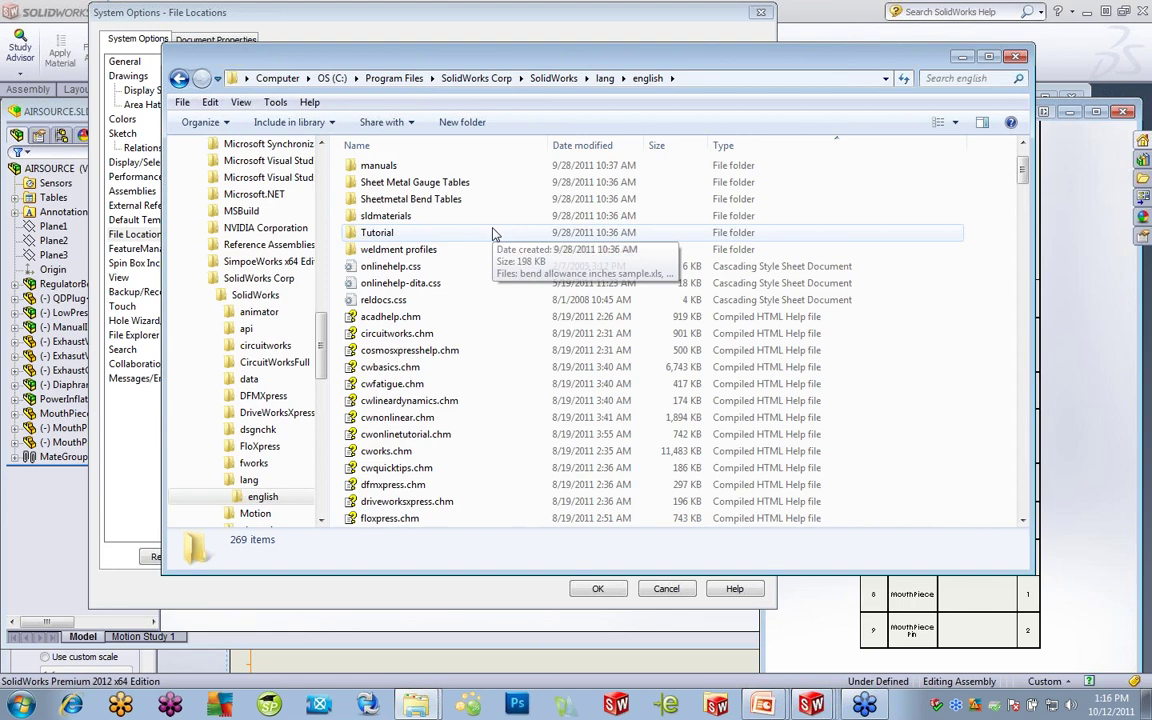
{"action": "scroll", "coordinate": [494, 240], "scroll_direction": "down", "scroll_amount": 12}
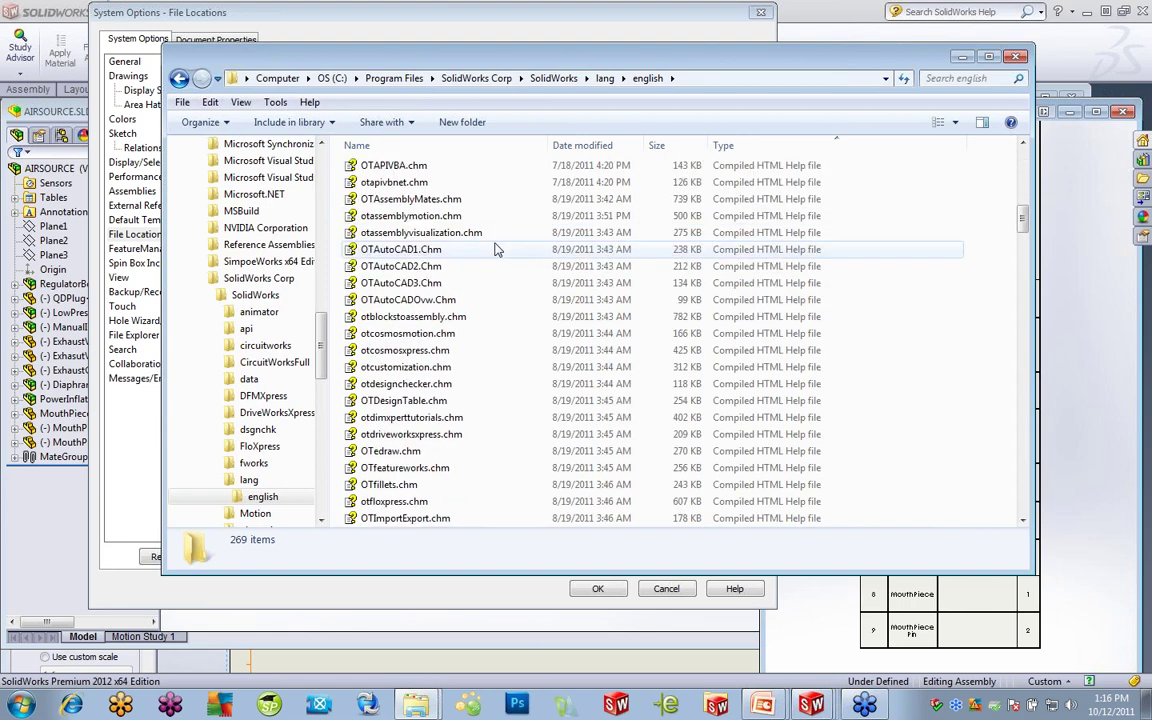
{"action": "scroll", "coordinate": [494, 249], "scroll_direction": "down", "scroll_amount": 12}
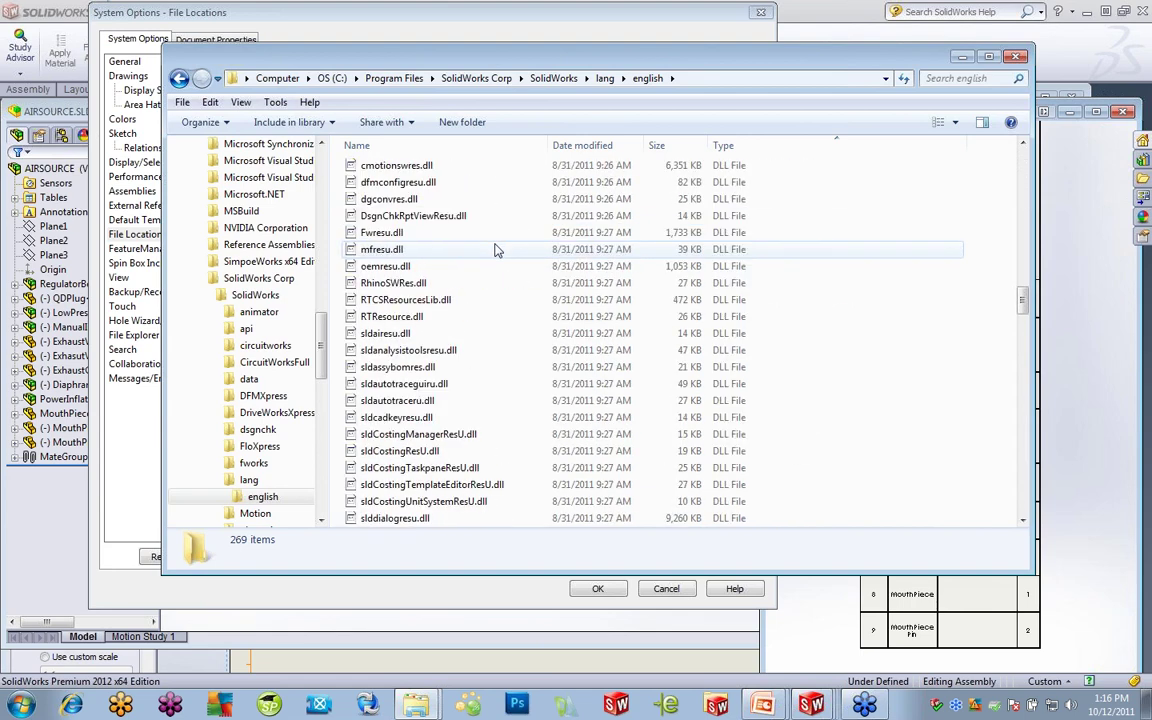
{"action": "scroll", "coordinate": [494, 249], "scroll_direction": "down", "scroll_amount": 7}
{"action": "scroll", "coordinate": [494, 249], "scroll_direction": "down", "scroll_amount": 20}
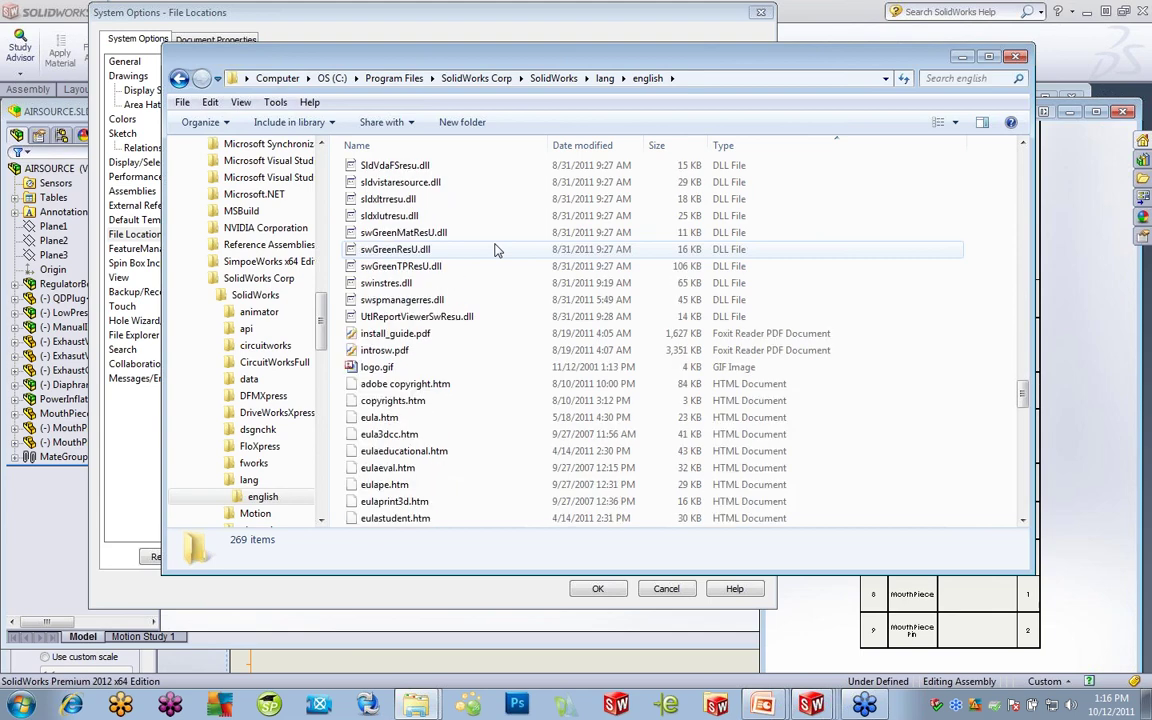
{"action": "scroll", "coordinate": [494, 249], "scroll_direction": "down", "scroll_amount": 5}
{"action": "scroll", "coordinate": [530, 320], "scroll_direction": "up", "scroll_amount": 2}
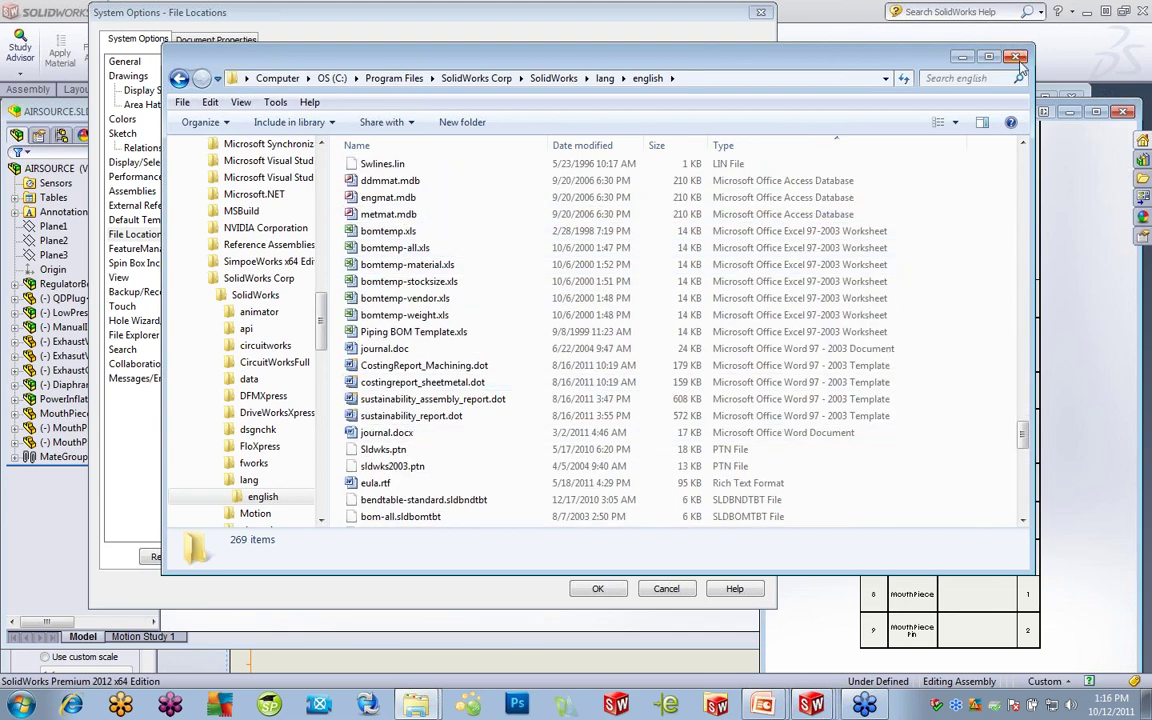
{"action": "key", "text": "Escape"}
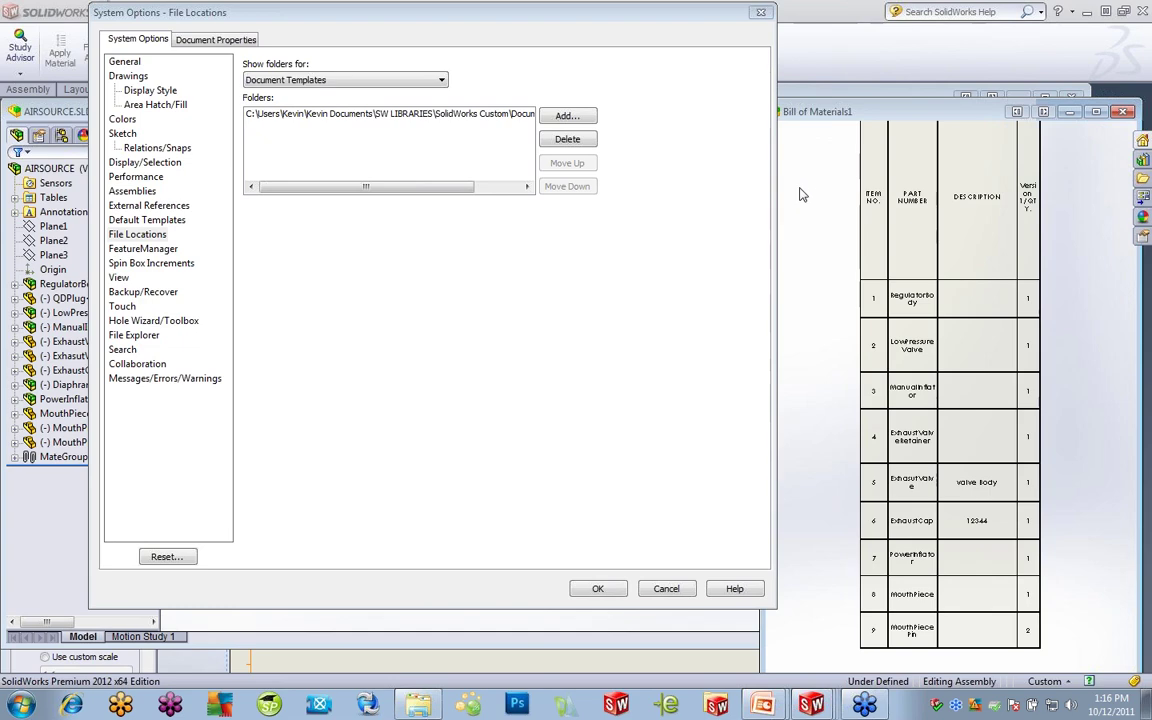
- Cancel the system options and switch to the AIRSOURCE - BOM drawing with its bill of materials in close view
{"action": "left_click", "coordinate": [664, 588]}
{"action": "key", "text": "ctrl+Tab"}
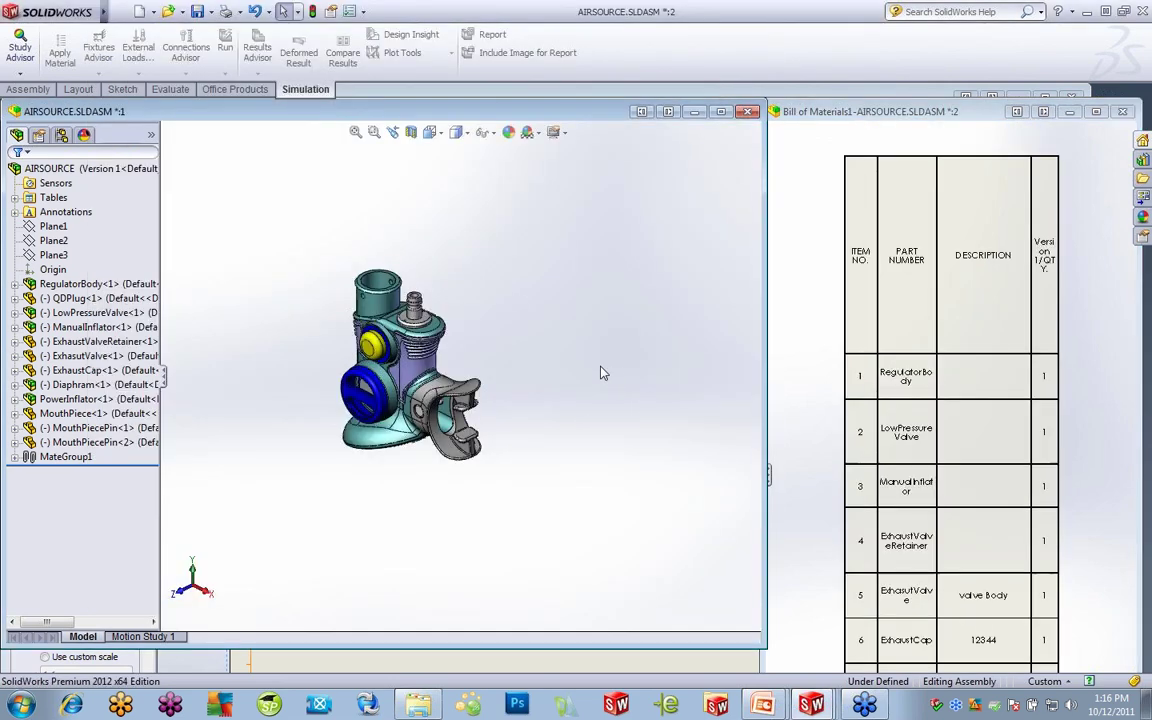
{"action": "key", "text": "ctrl+Tab"}
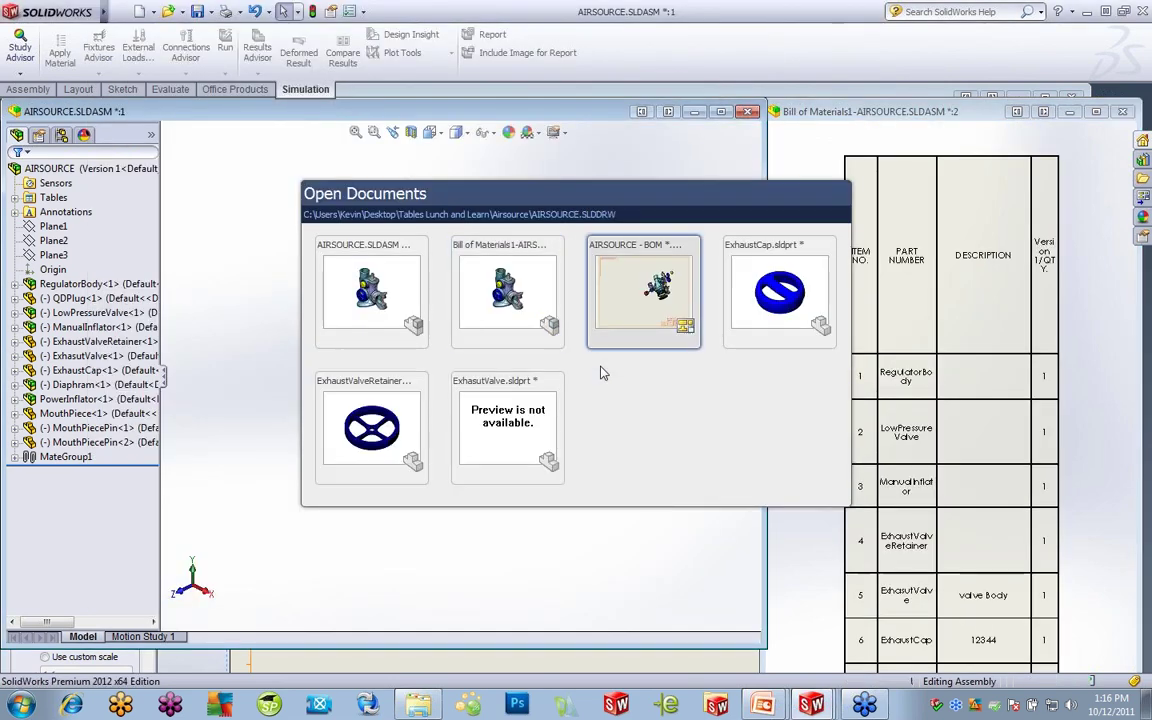
{"action": "scroll", "coordinate": [643, 296], "scroll_direction": "up", "scroll_amount": 3}
{"action": "scroll", "coordinate": [715, 311], "scroll_direction": "down", "scroll_amount": 5}
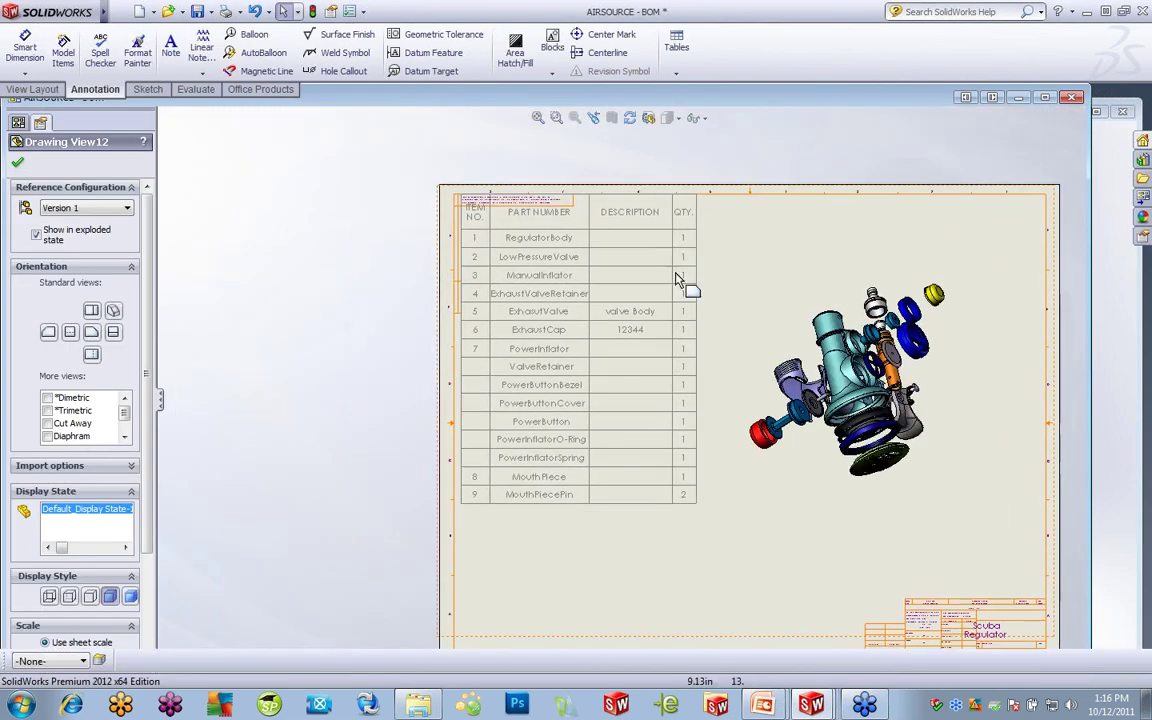
{"action": "left_click", "coordinate": [705, 345]}
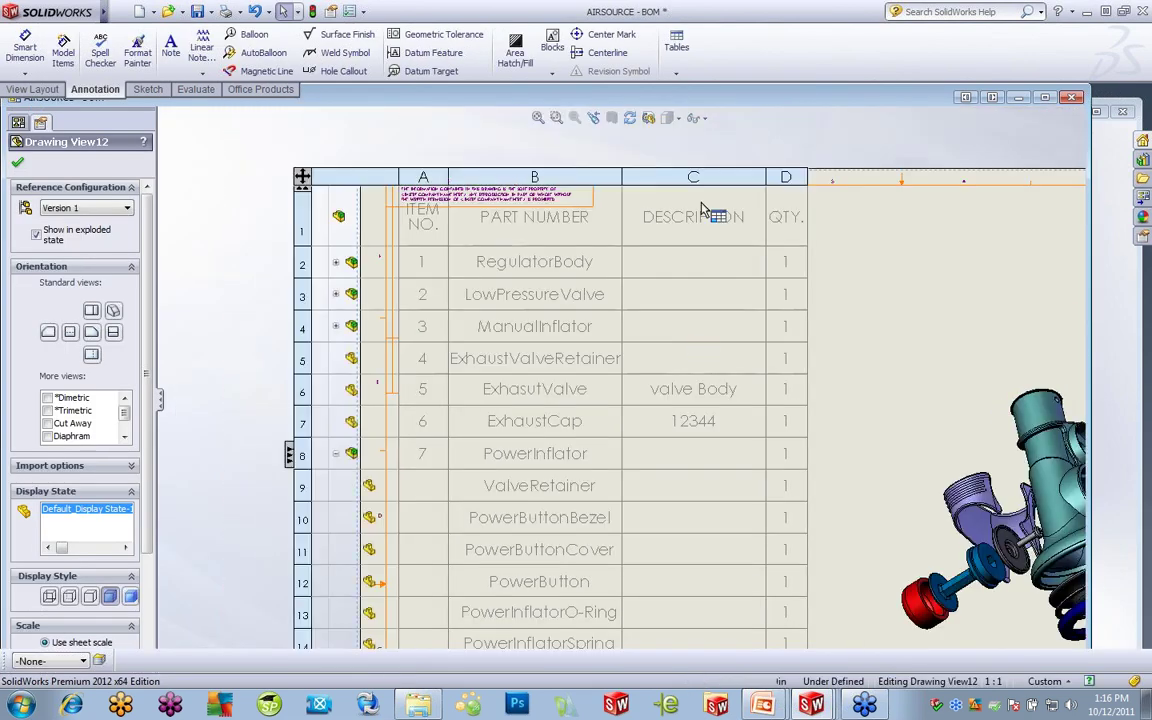
- Insert a column after DESCRIPTION in the bill of materials, using the custom property SW-Folder Name
{"action": "right_click", "coordinate": [695, 165]}
{"action": "mouse_move", "coordinate": [742, 227]}
{"action": "left_click", "coordinate": [884, 231]}
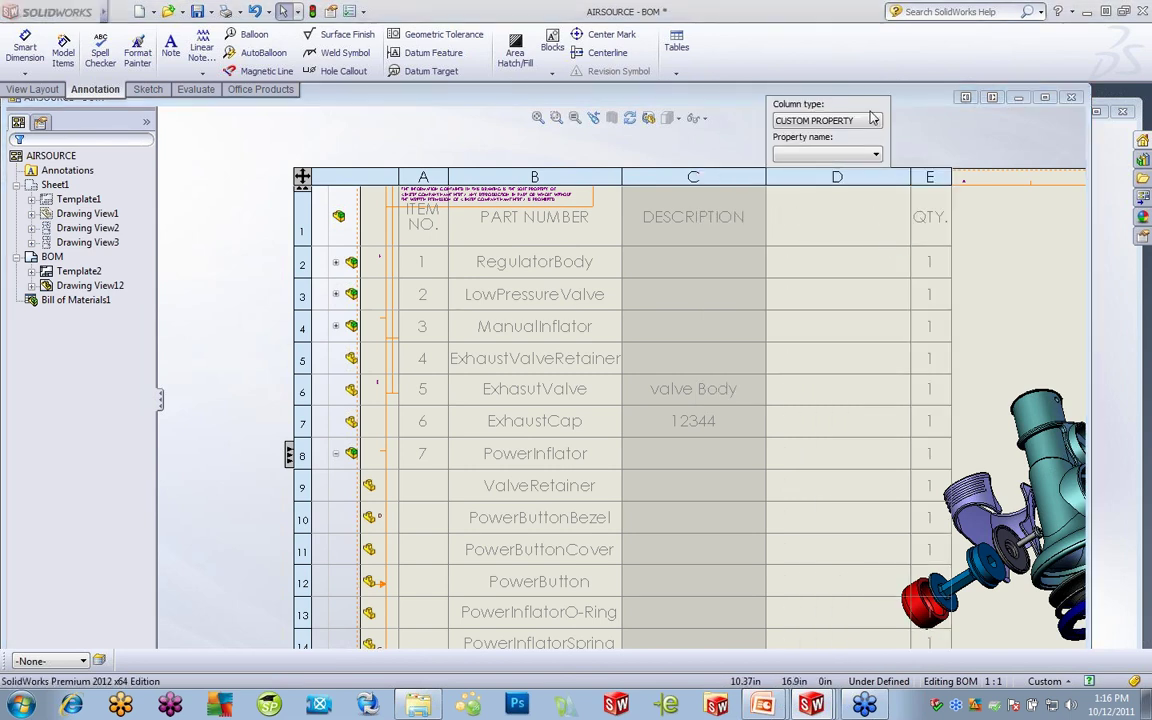
{"action": "left_click", "coordinate": [877, 154]}
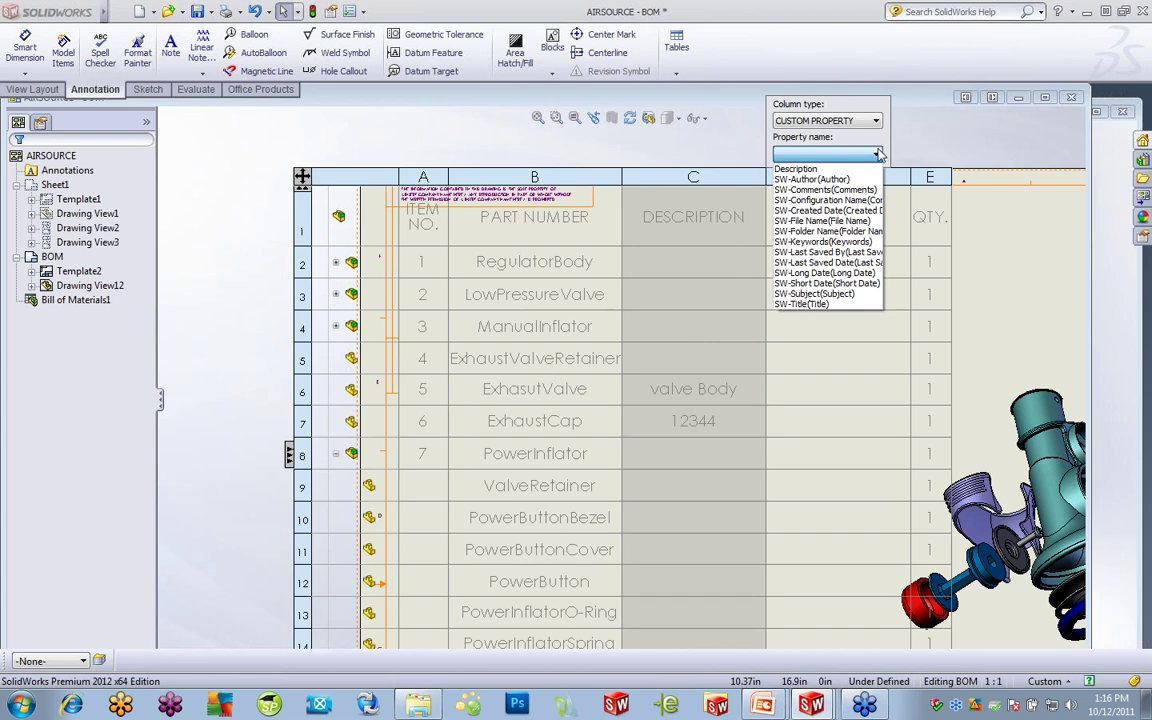
{"action": "left_click", "coordinate": [840, 231]}
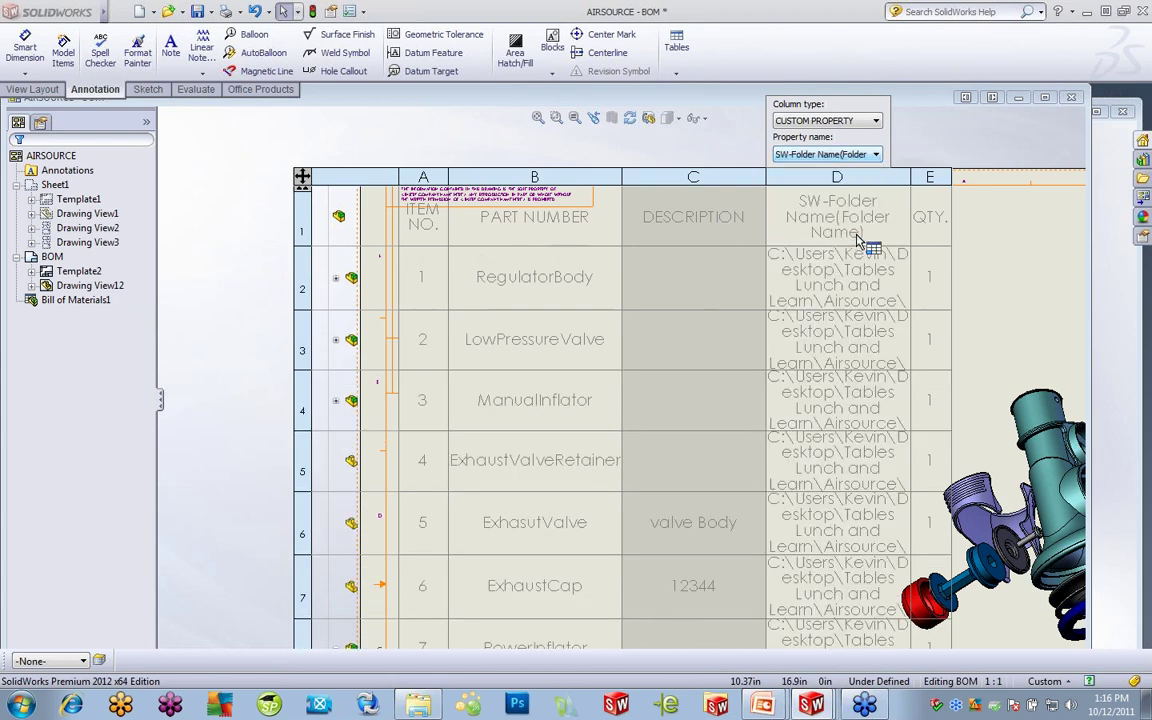
{"action": "left_click", "coordinate": [951, 258]}
- Review the options for saving the whole bill of materials as a Template (*.sldbomtbt), and cancel without saving
{"action": "scroll", "coordinate": [1005, 310], "scroll_direction": "up", "scroll_amount": 5}
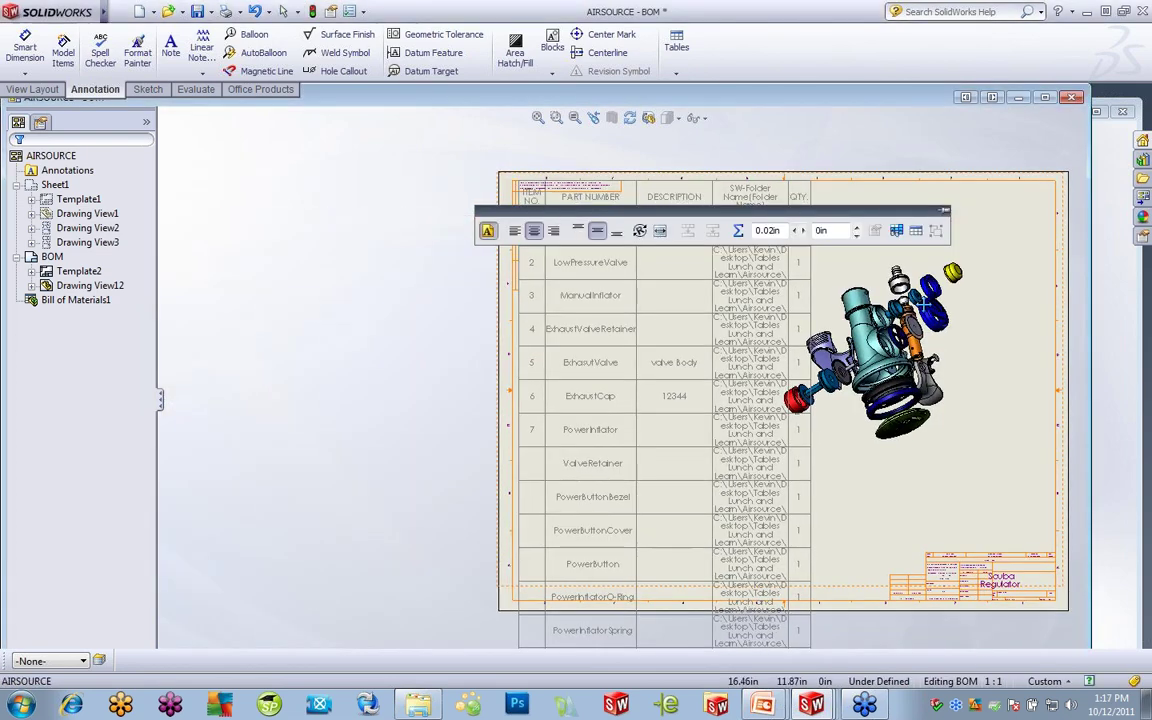
{"action": "left_click", "coordinate": [465, 186]}
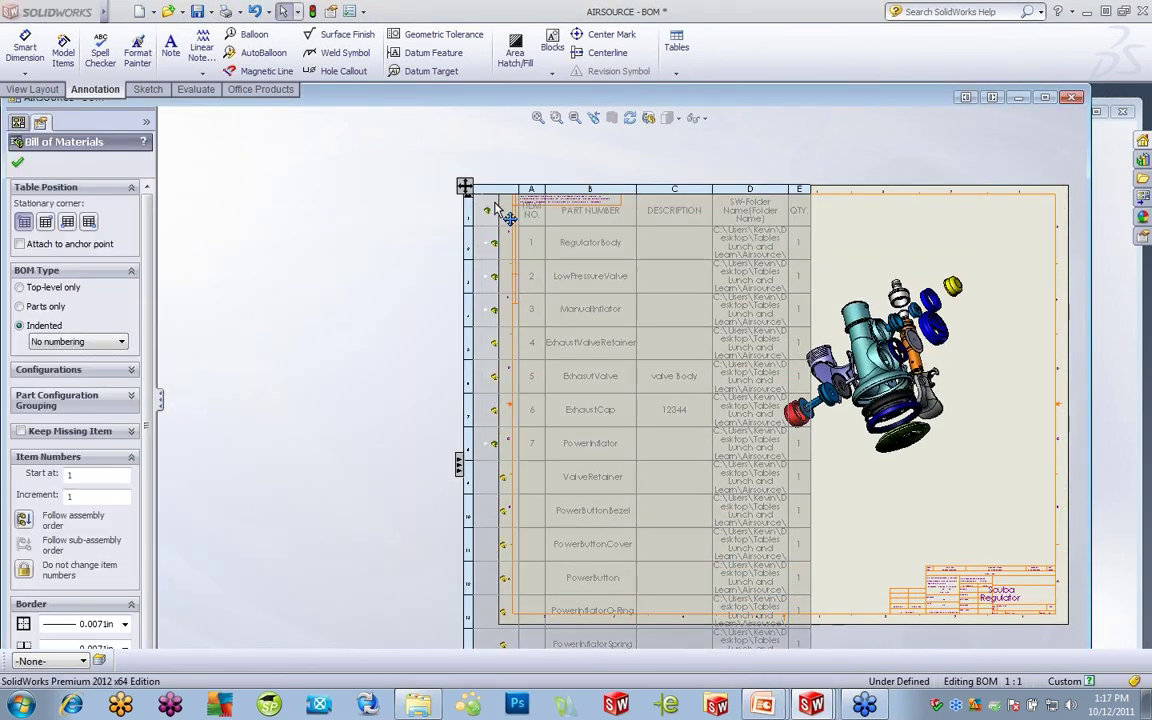
{"action": "right_click", "coordinate": [462, 184]}
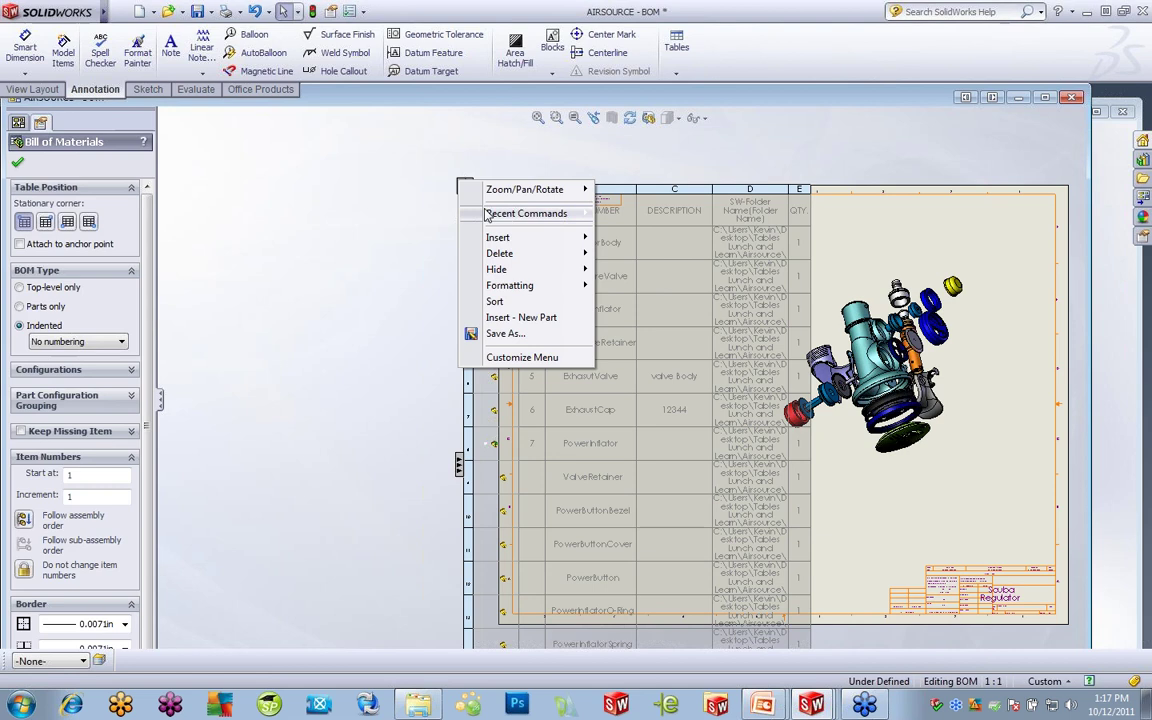
{"action": "left_click", "coordinate": [512, 333]}
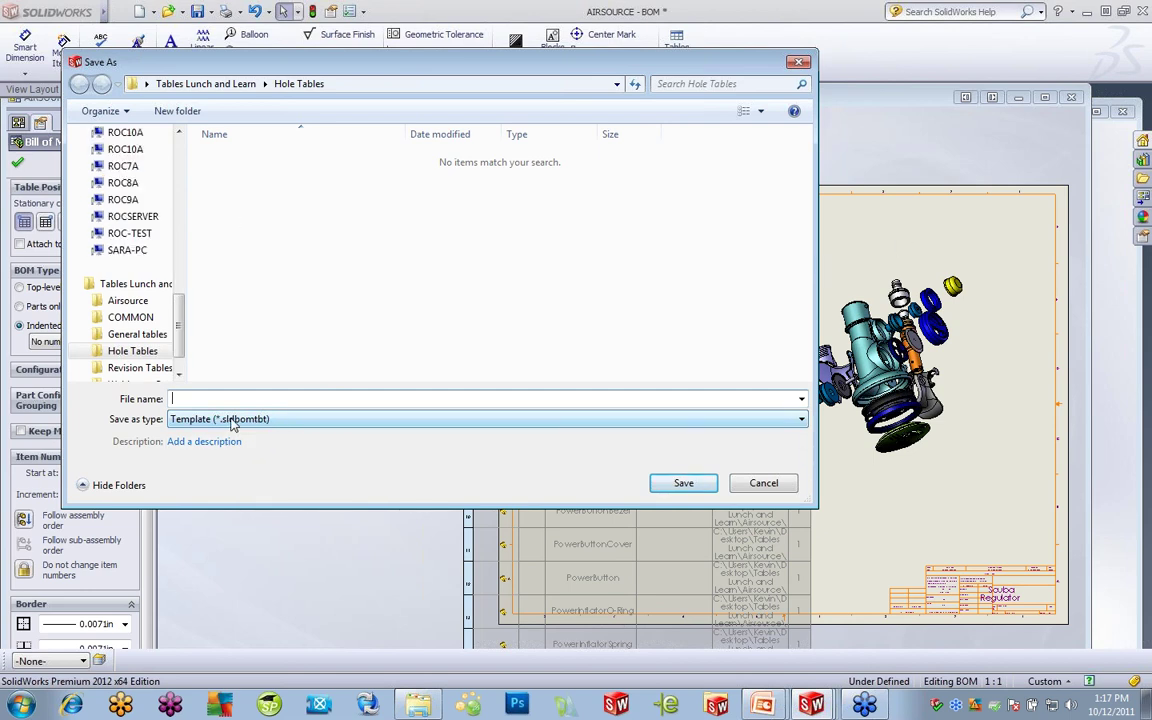
{"action": "left_click", "coordinate": [763, 483]}
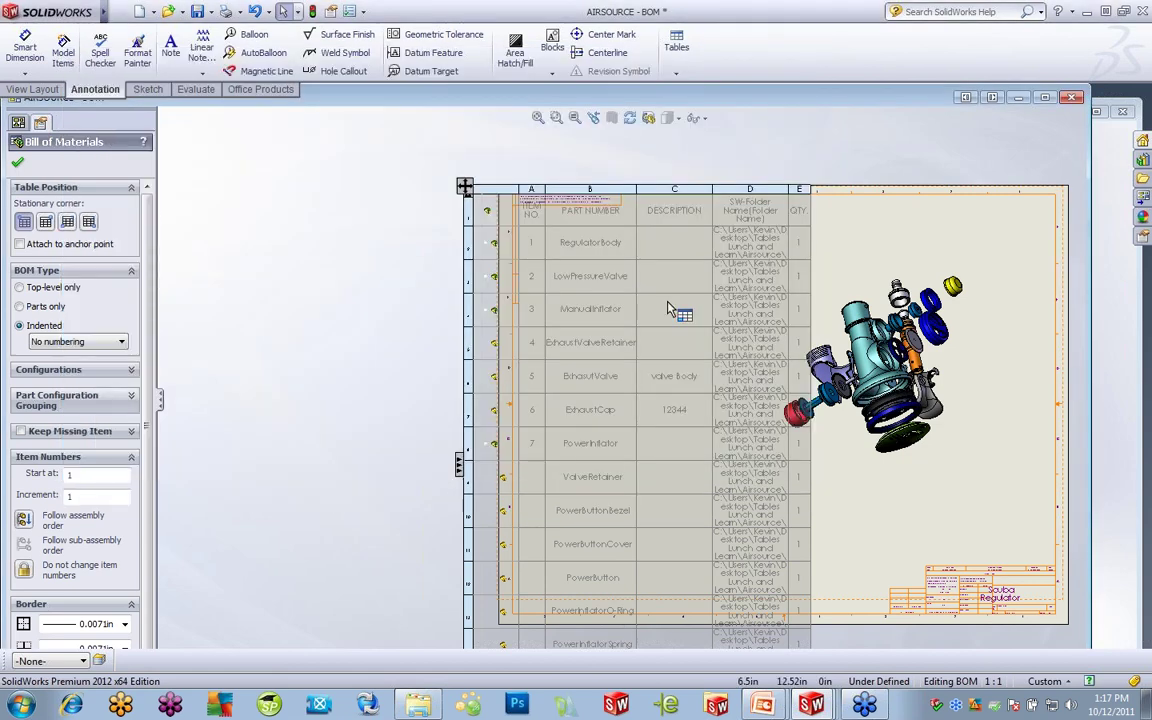
- Browse to the SW LIBRARIES\SolidWorks Custom folder in Windows Explorer and examine its custom template folders
{"action": "key", "text": "super+e"}
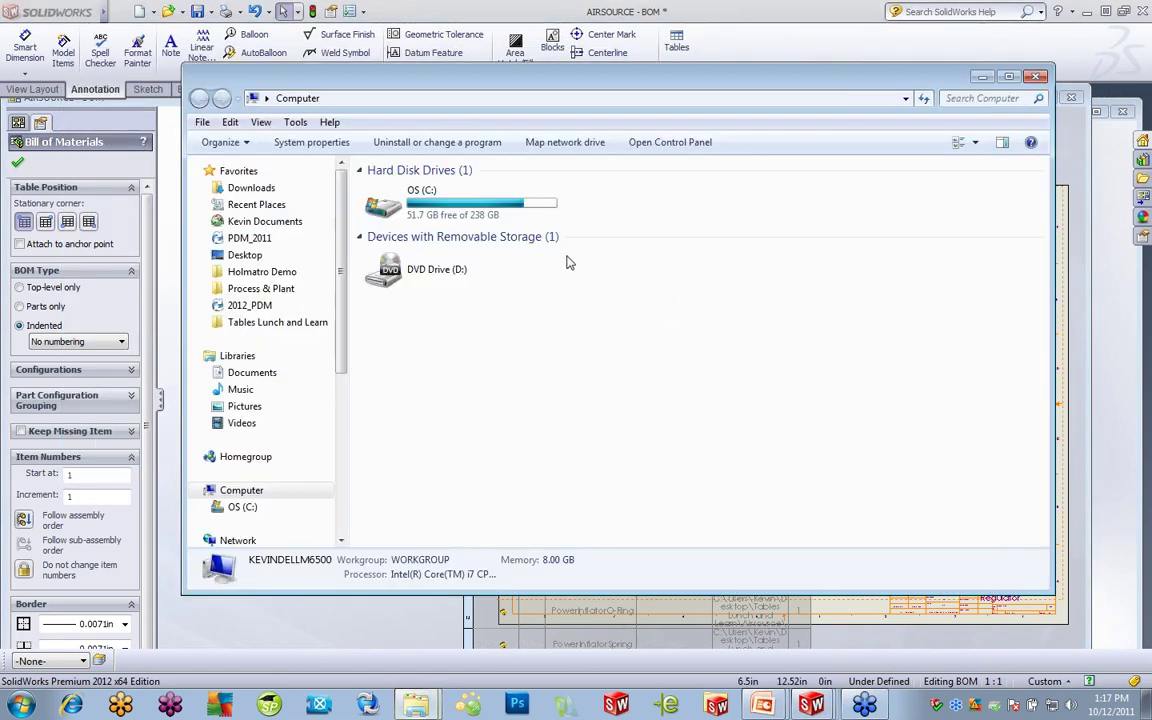
{"action": "left_click", "coordinate": [253, 221]}
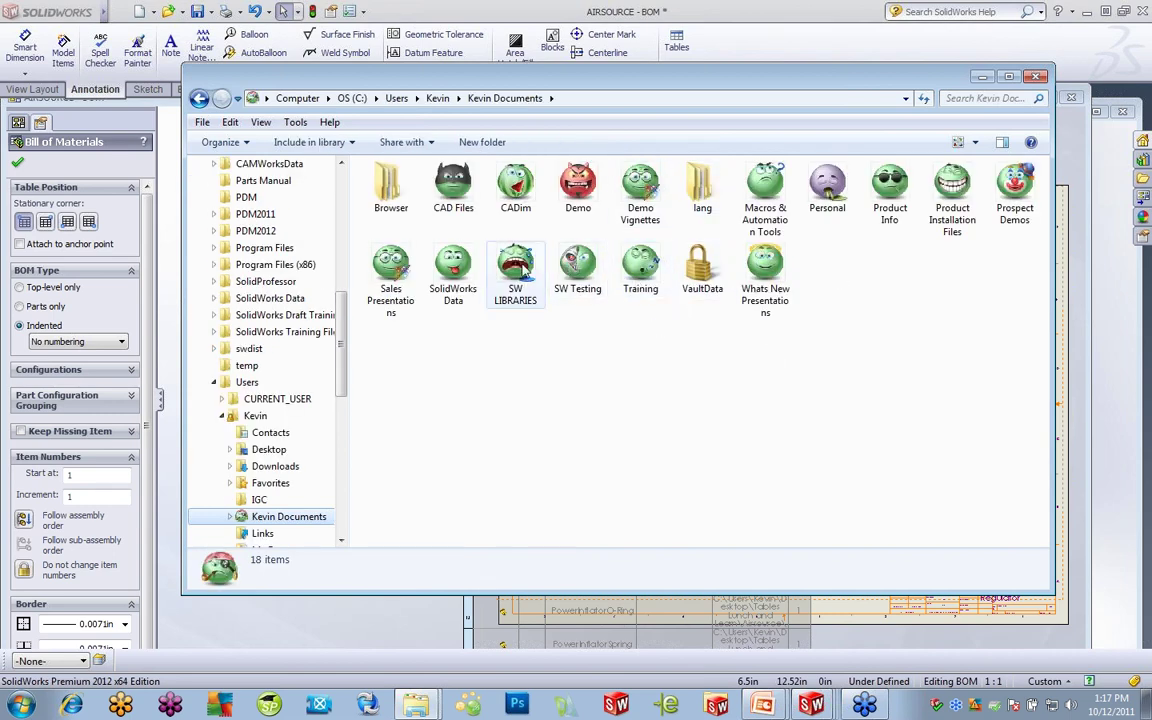
{"action": "left_click", "coordinate": [518, 262]}
{"action": "double_click", "coordinate": [518, 262]}
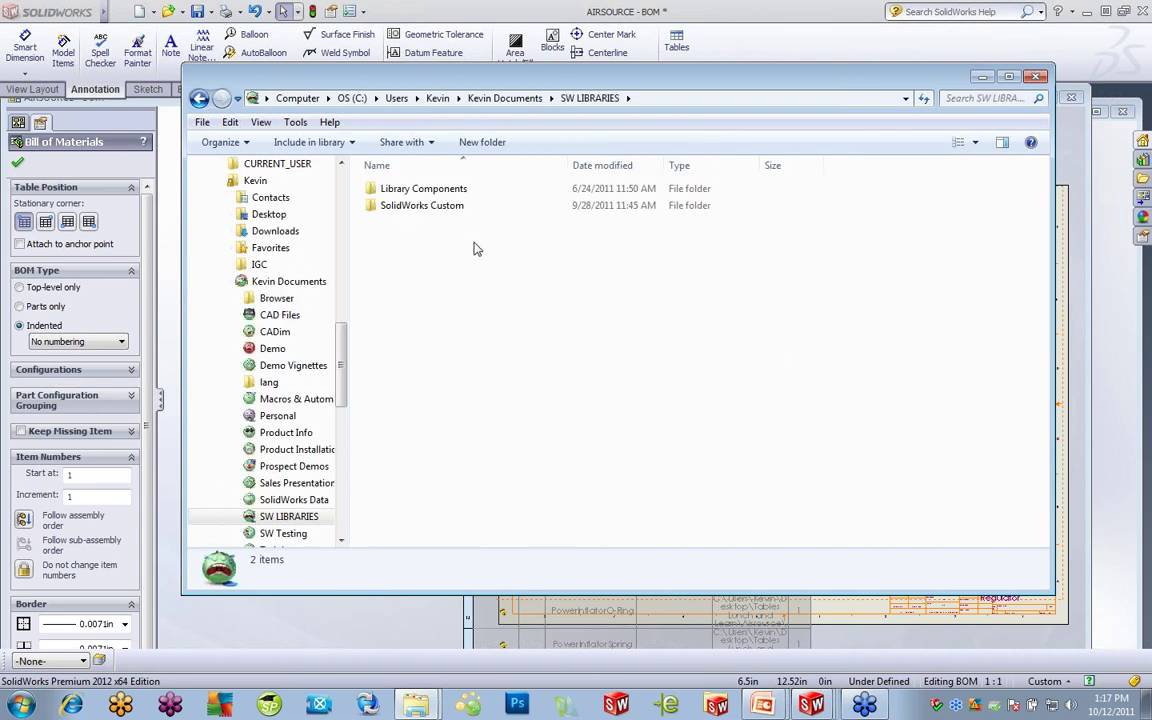
{"action": "double_click", "coordinate": [435, 207]}
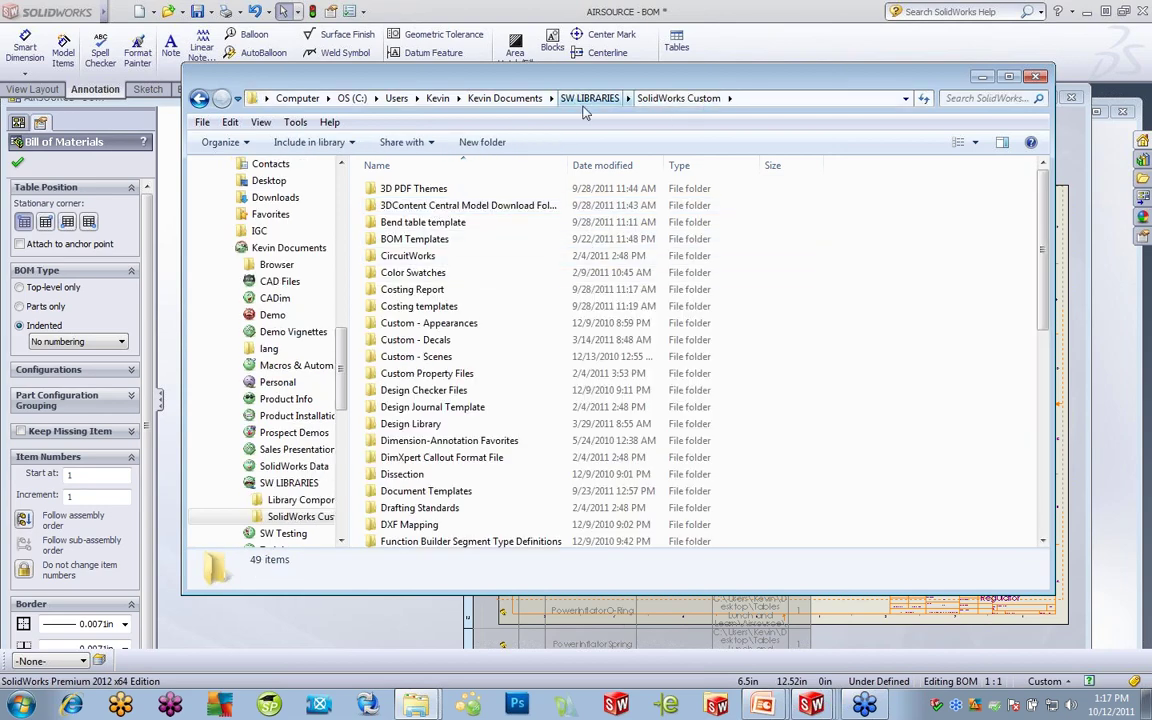
{"action": "scroll", "coordinate": [400, 260], "scroll_direction": "down", "scroll_amount": 7}
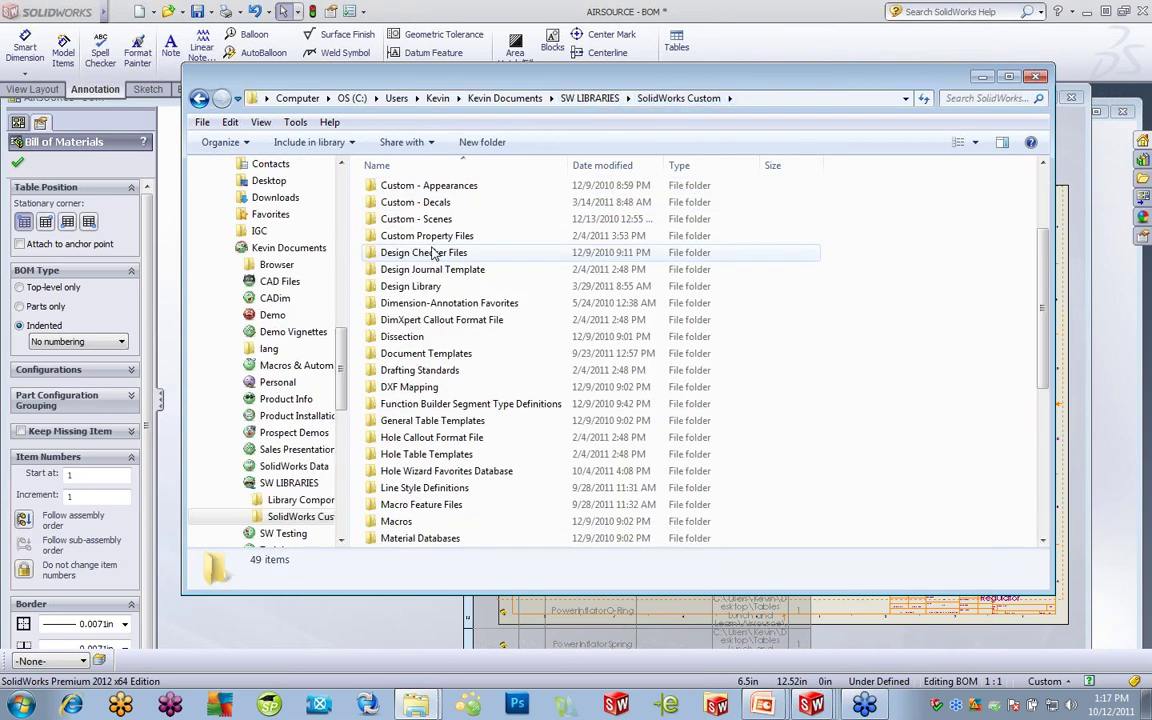
{"action": "scroll", "coordinate": [460, 318], "scroll_direction": "down", "scroll_amount": 2}
{"action": "scroll", "coordinate": [460, 318], "scroll_direction": "up", "scroll_amount": 7}
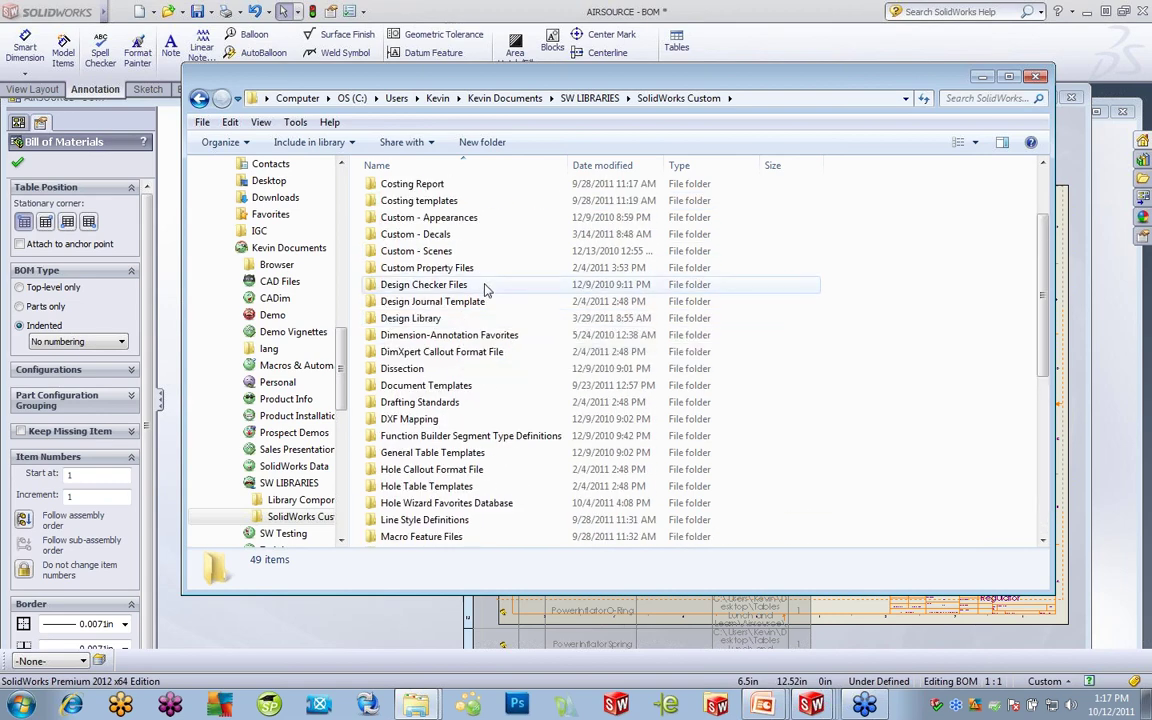
- Open the Revision Table Templates folder inside SolidWorks Custom and examine its saved revision table templates
{"action": "scroll", "coordinate": [487, 295], "scroll_direction": "down", "scroll_amount": 2}
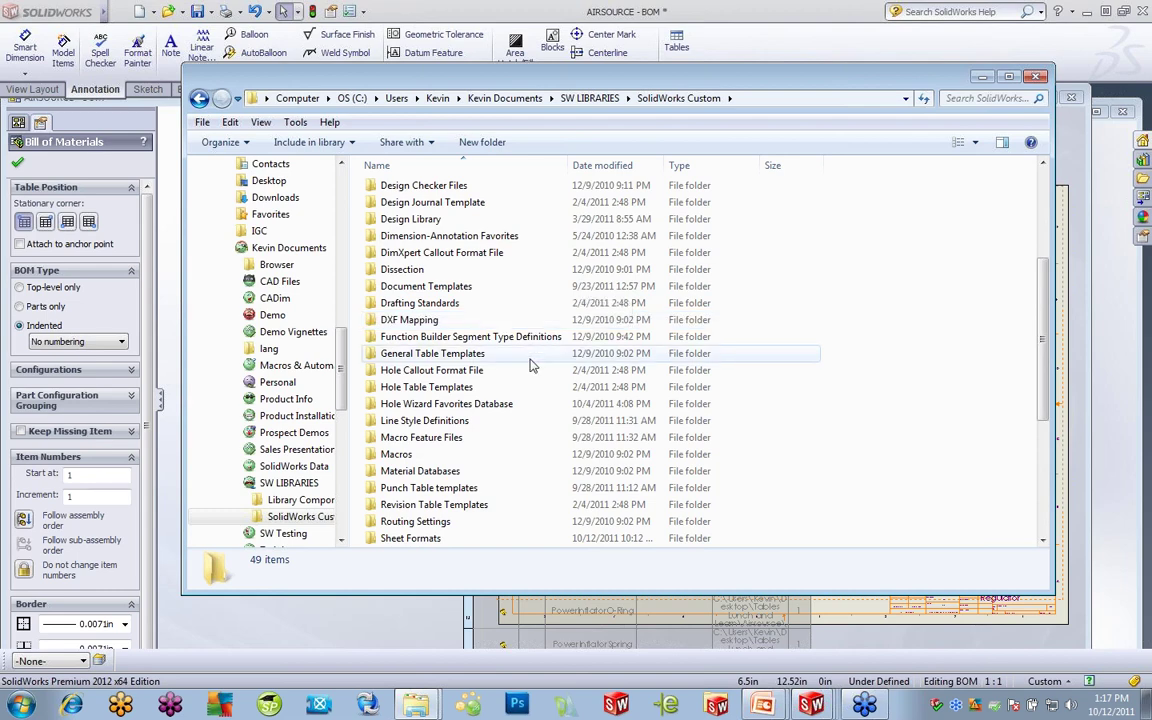
{"action": "scroll", "coordinate": [531, 366], "scroll_direction": "down", "scroll_amount": 1}
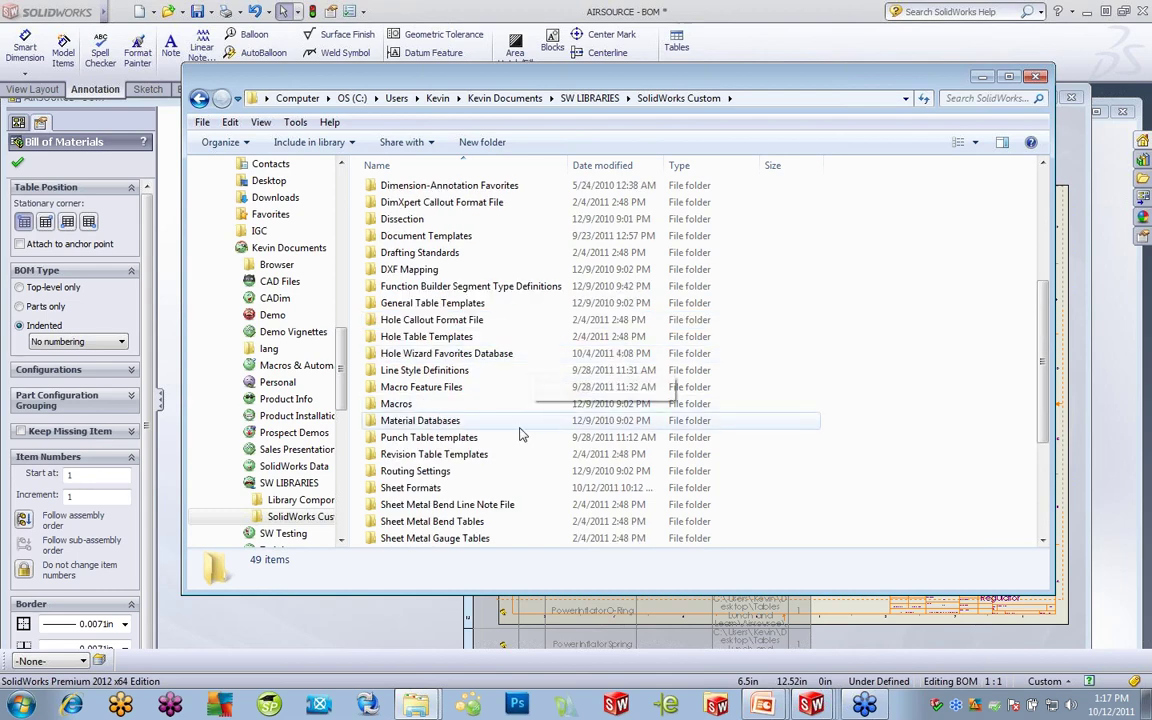
{"action": "double_click", "coordinate": [458, 455]}
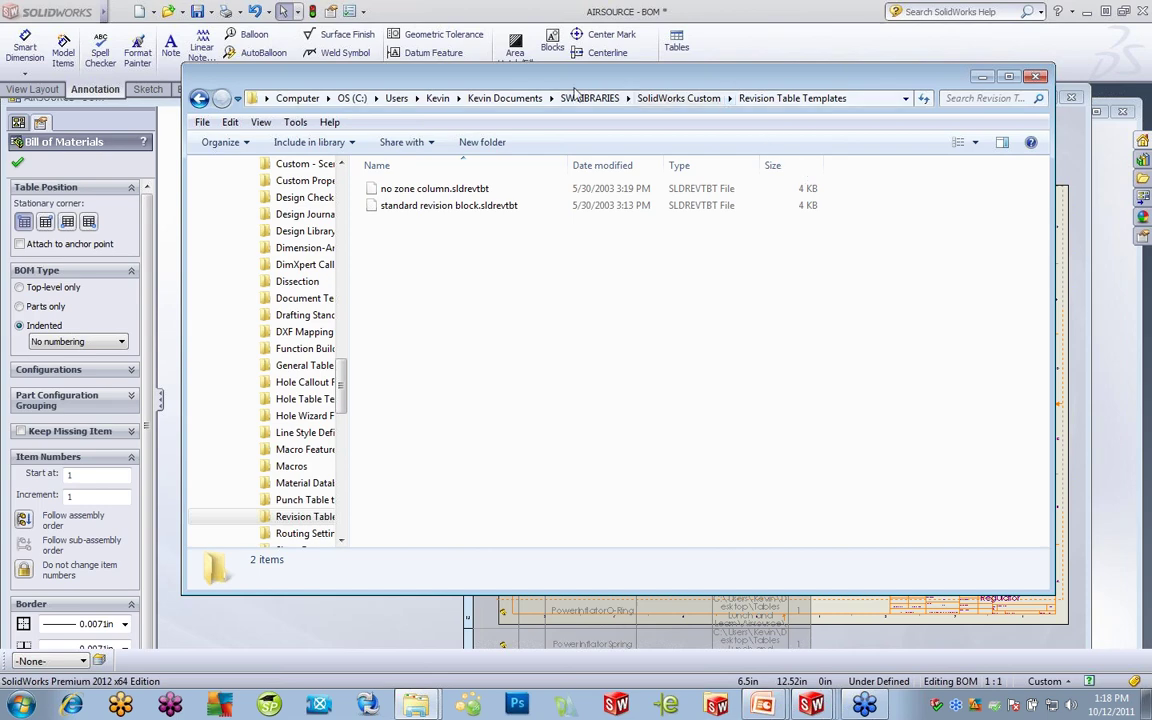
- Go back up to SW LIBRARIES, view the SolidWorks Custom folder again, and return to the AIRSOURCE - BOM drawing in SolidWorks
{"action": "left_click", "coordinate": [600, 99]}
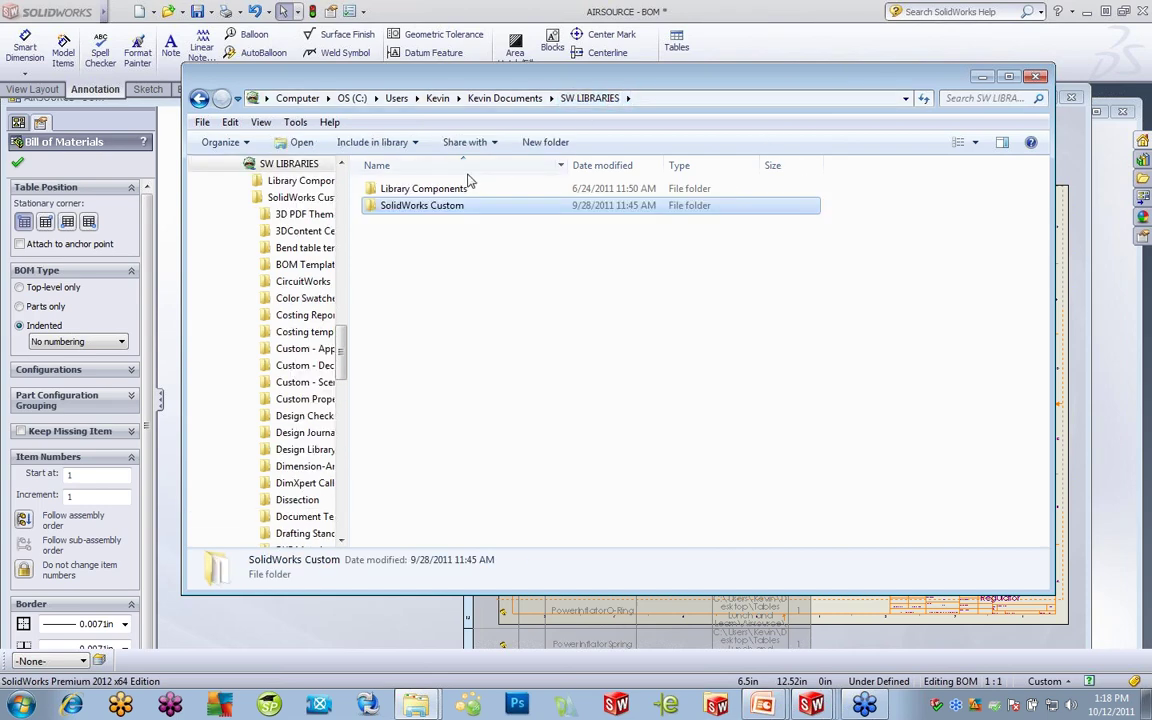
{"action": "double_click", "coordinate": [447, 207]}
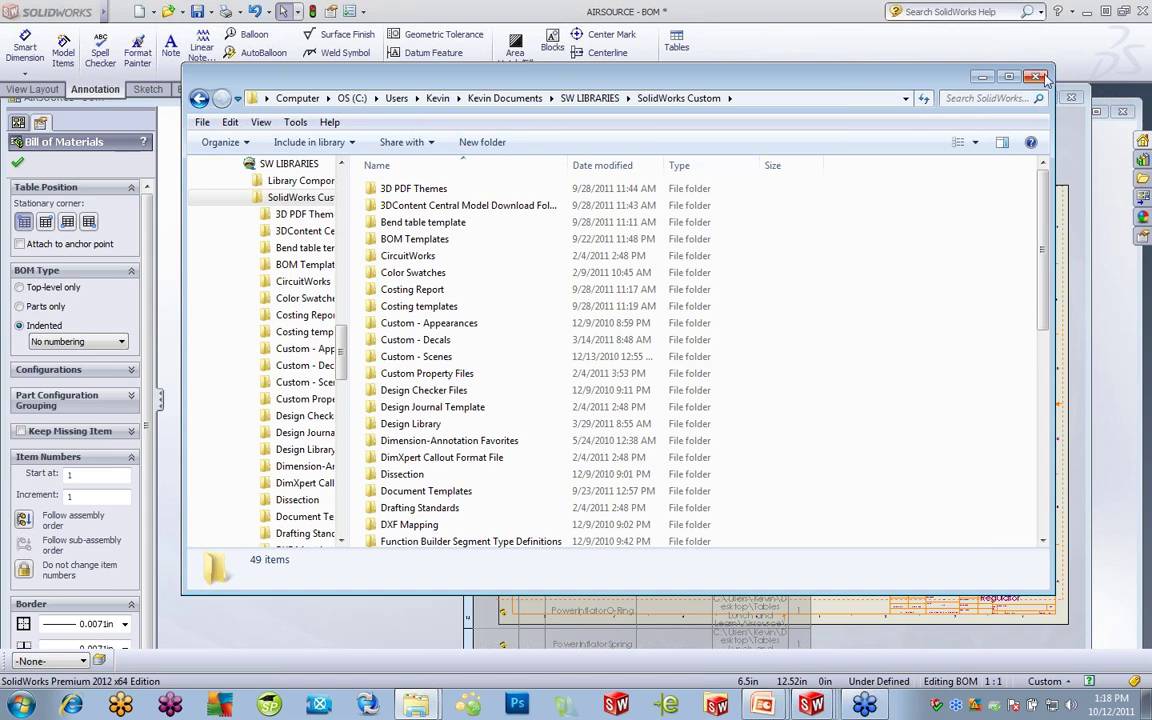
{"action": "left_click", "coordinate": [932, 64]}
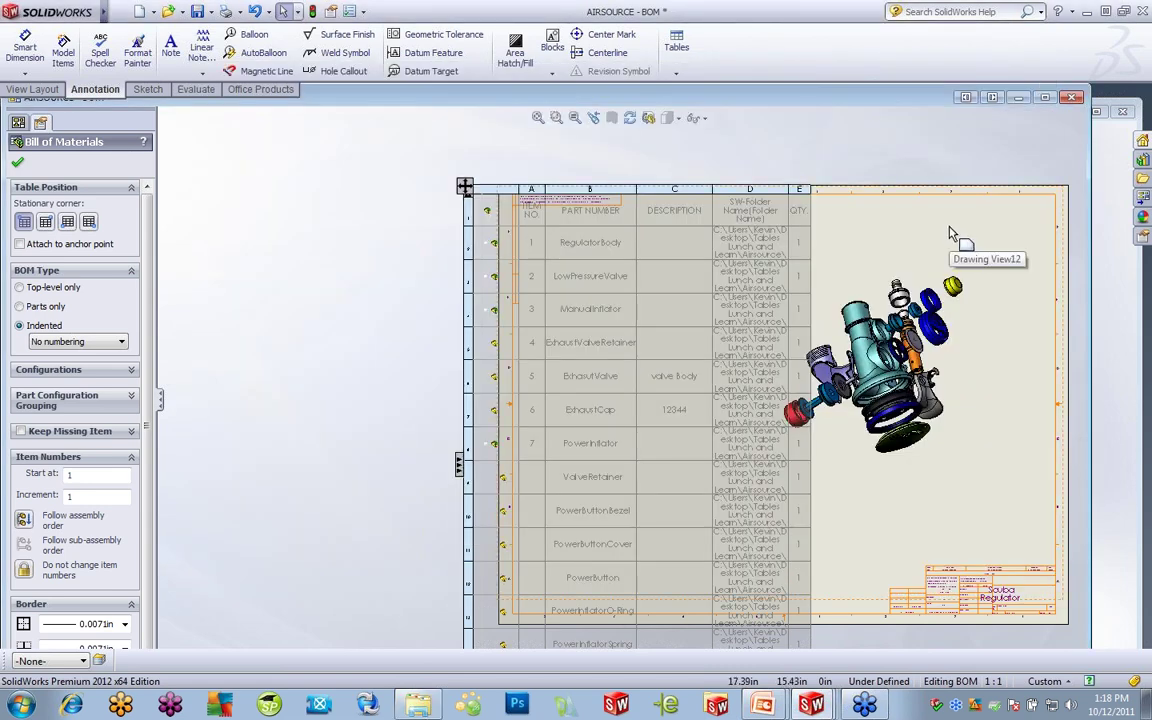